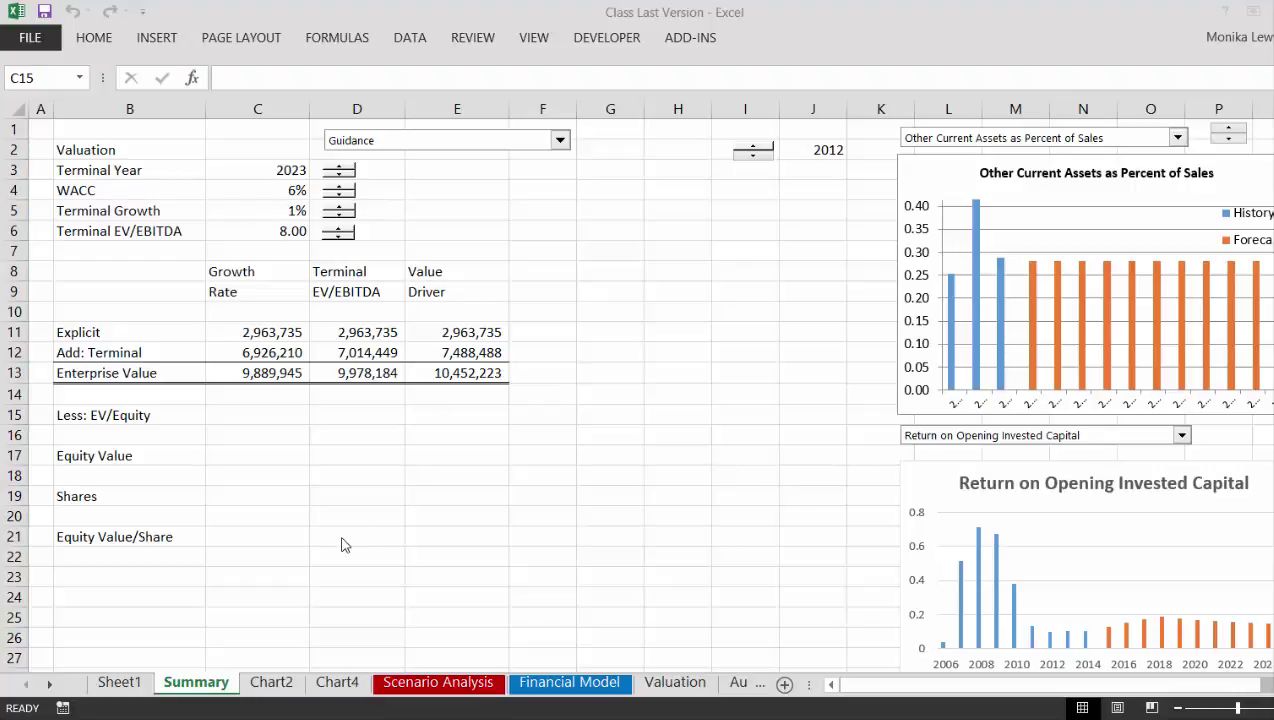
Look through the chart sheets that follow the Summary sheet and go on to the Scenario Analysis sheet
{"action": "left_click", "coordinate": [459, 507]}
{"action": "left_click", "coordinate": [460, 507]}
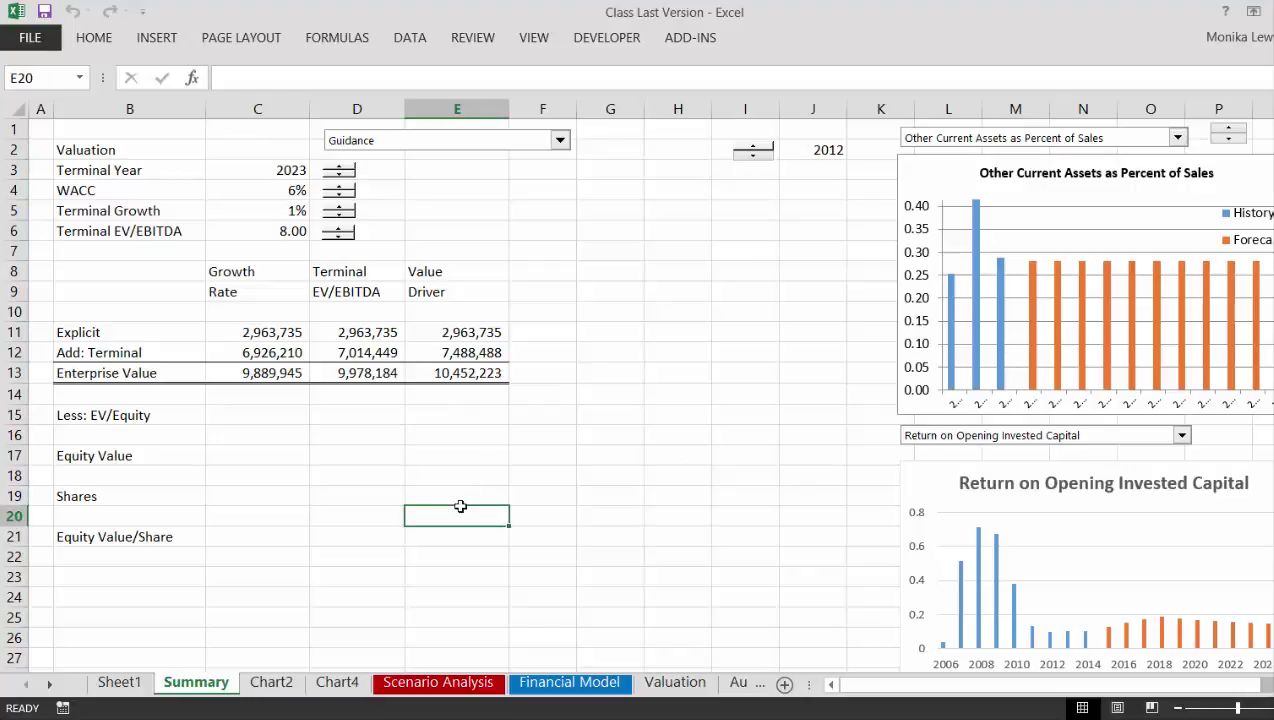
{"action": "key", "text": "ctrl+Page_Down"}
{"action": "key", "text": "ctrl+Page_Down"}
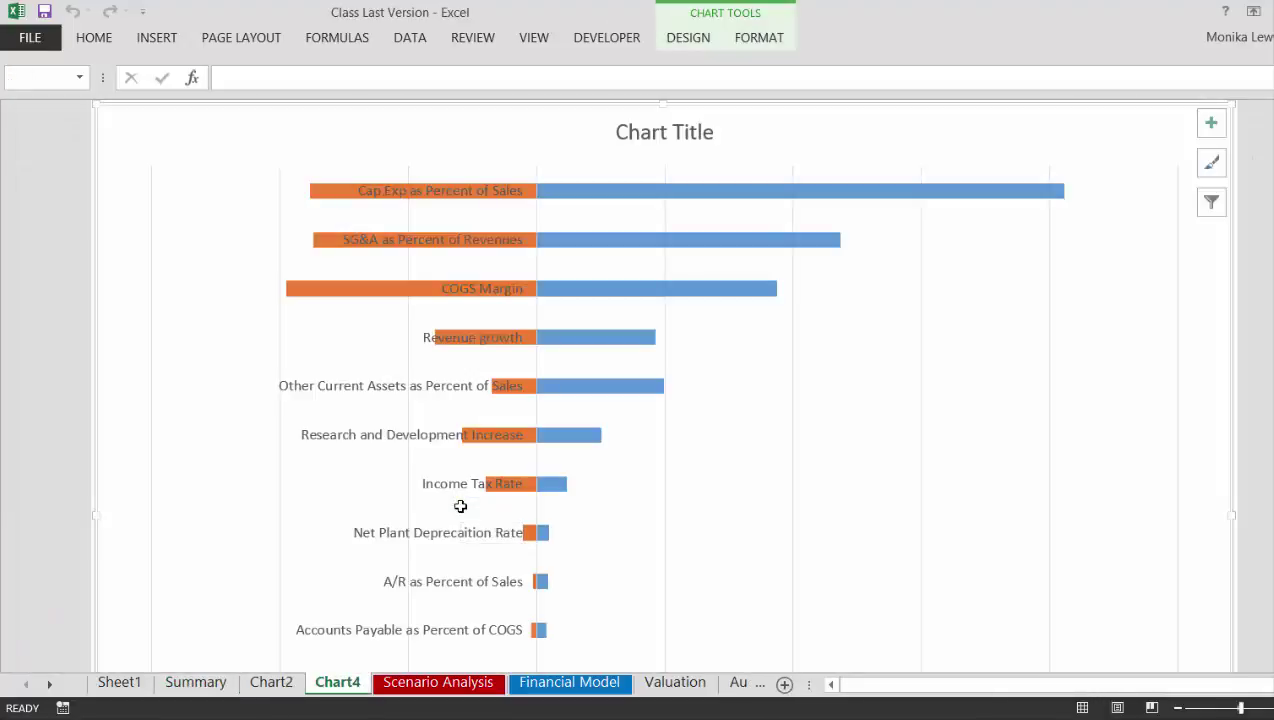
{"action": "key", "text": "ctrl+Page_Down"}
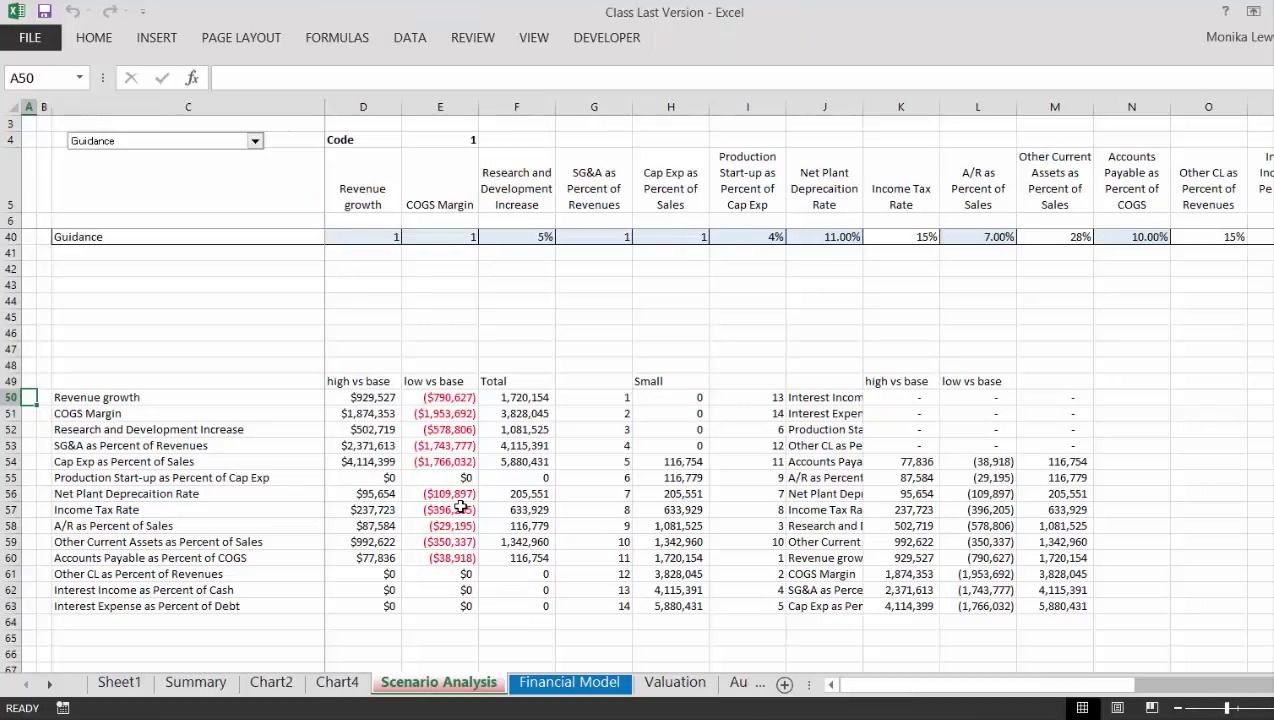
Examine the scenario table from its first rows, across the assumption columns to the valuation, model test and EPS columns
{"action": "key", "text": "Page_Up"}
{"action": "key", "text": "Page_Up"}
{"action": "key", "text": "Right"}
{"action": "key", "text": "Right"}
{"action": "key", "text": "Right"}
{"action": "key", "text": "Right"}
{"action": "key", "text": "Right"}
{"action": "key", "text": "Right"}
{"action": "key", "text": "Right"}
{"action": "key", "text": "Right"}
{"action": "key", "text": "Right"}
{"action": "key", "text": "Right"}
{"action": "key", "text": "Right"}
{"action": "key", "text": "Right"}
{"action": "key", "text": "Right"}
{"action": "key", "text": "Right"}
{"action": "key", "text": "Right"}
{"action": "key", "text": "Right"}
{"action": "key", "text": "Right"}
{"action": "key", "text": "Right"}
{"action": "key", "text": "Right"}
{"action": "key", "text": "Right"}
{"action": "key", "text": "Right"}
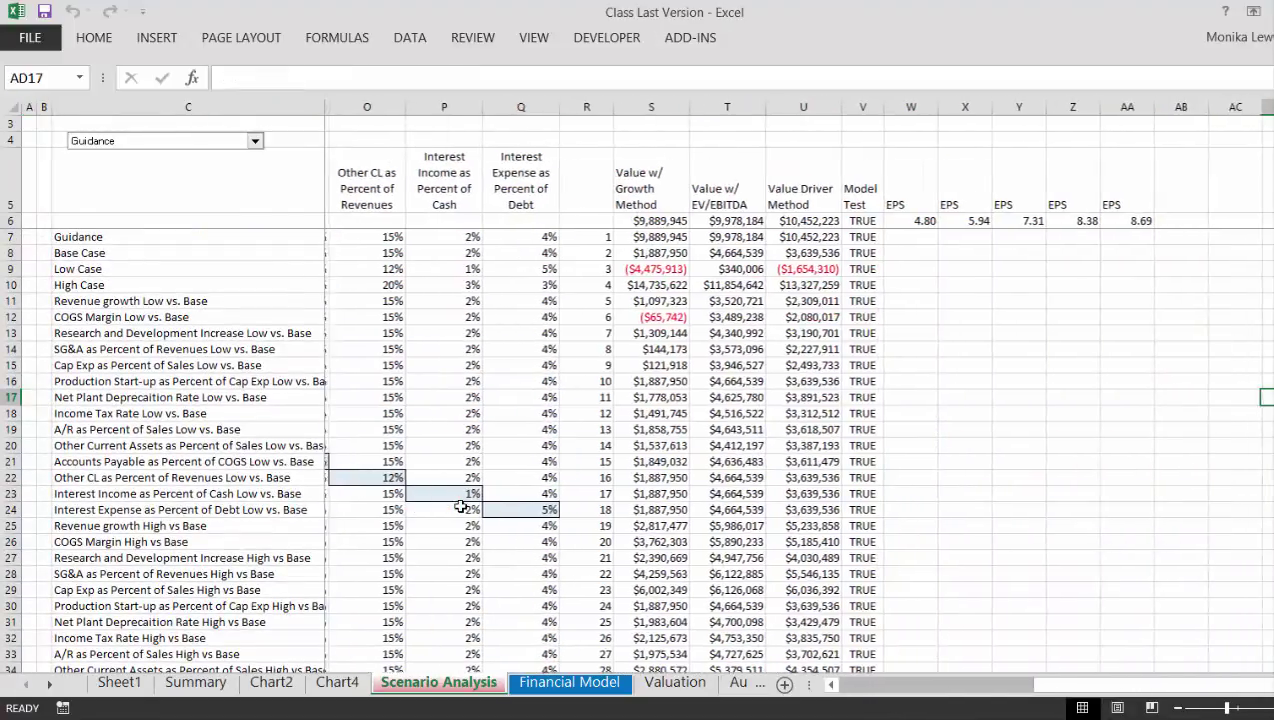
Review the assumption values of the low and high cases across the driver columns, returning to column A of the scenario table
{"action": "key", "text": "Left"}
{"action": "key", "text": "Left"}
{"action": "key", "text": "Left"}
{"action": "key", "text": "Left"}
{"action": "key", "text": "Left"}
{"action": "key", "text": "Left"}
{"action": "key", "text": "Left"}
{"action": "key", "text": "Left"}
{"action": "key", "text": "Left"}
{"action": "key", "text": "Left"}
{"action": "key", "text": "Left"}
{"action": "key", "text": "Left"}
{"action": "key", "text": "Left"}
{"action": "key", "text": "Left"}
{"action": "key", "text": "Left"}
{"action": "key", "text": "Left"}
{"action": "key", "text": "Left"}
{"action": "key", "text": "Left"}
{"action": "key", "text": "Left"}
{"action": "key", "text": "Left"}
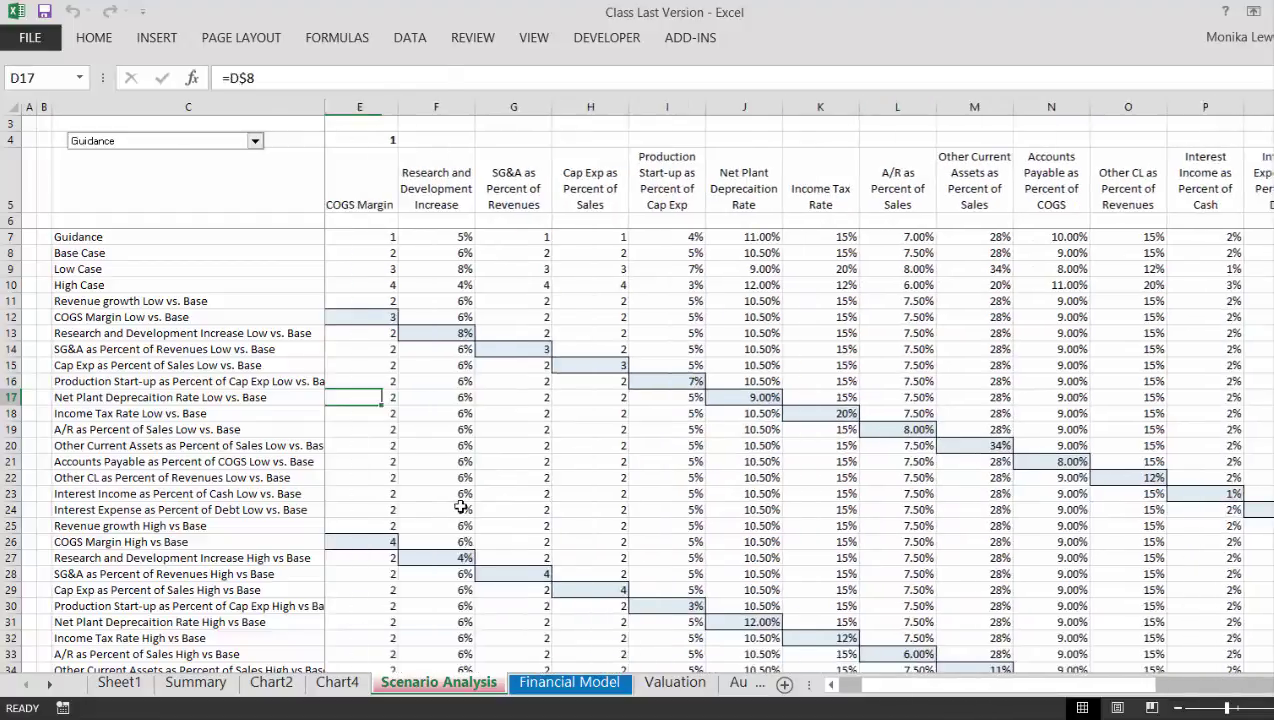
{"action": "key", "text": "Left"}
{"action": "key", "text": "Left"}
{"action": "key", "text": "Left"}
{"action": "key", "text": "Right"}
{"action": "key", "text": "Right"}
{"action": "key", "text": "Right"}
{"action": "key", "text": "Right"}
{"action": "key", "text": "Right"}
{"action": "key", "text": "Right"}
{"action": "key", "text": "Right"}
{"action": "key", "text": "Right"}
{"action": "key", "text": "Right"}
{"action": "key", "text": "Right"}
{"action": "key", "text": "Right"}
{"action": "key", "text": "Right"}
{"action": "key", "text": "Right"}
{"action": "key", "text": "Right"}
{"action": "key", "text": "Right"}
{"action": "key", "text": "Right"}
{"action": "key", "text": "Right"}
{"action": "key", "text": "Right"}
{"action": "key", "text": "Right"}
{"action": "key", "text": "Right"}
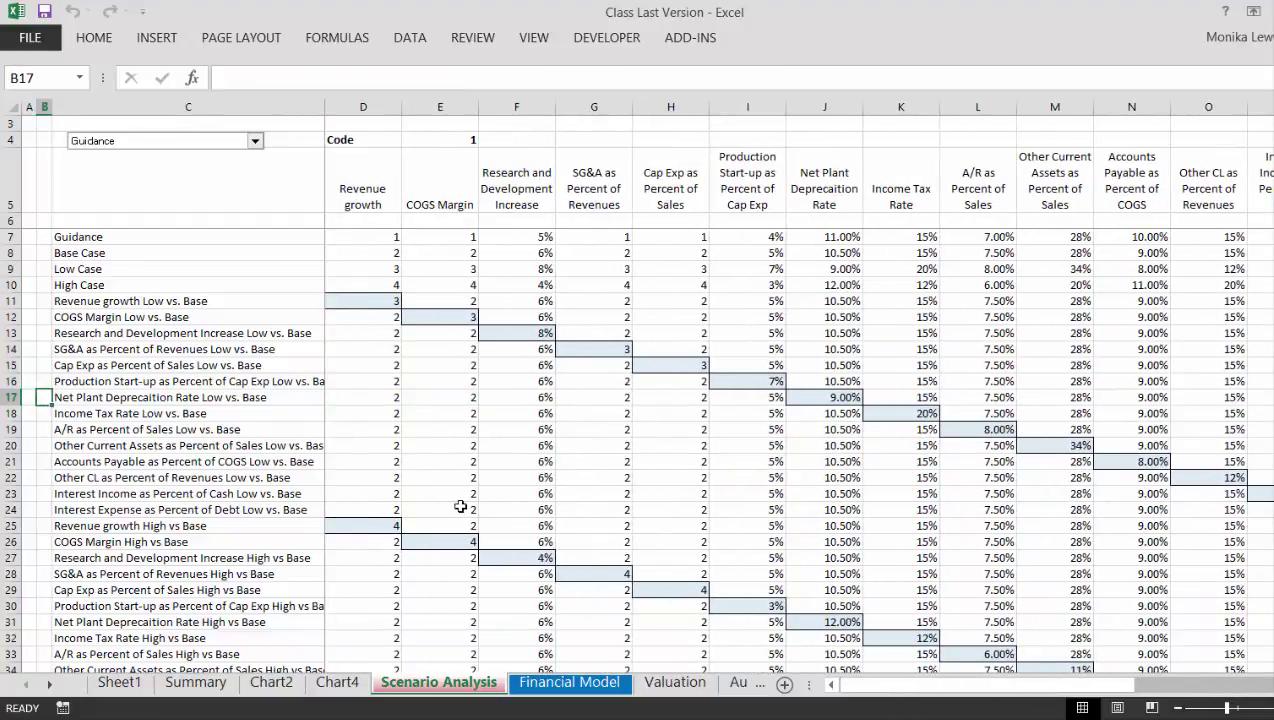
{"action": "key", "text": "Left"}
{"action": "key", "text": "Left"}
{"action": "key", "text": "Left"}
{"action": "key", "text": "Left"}
{"action": "key", "text": "Left"}
{"action": "key", "text": "Left"}
{"action": "key", "text": "Left"}
{"action": "key", "text": "Left"}
{"action": "key", "text": "Left"}
{"action": "key", "text": "Left"}
{"action": "key", "text": "Left"}
{"action": "key", "text": "Left"}
{"action": "key", "text": "Left"}
{"action": "key", "text": "Left"}
{"action": "key", "text": "Left"}
{"action": "key", "text": "Left"}
{"action": "key", "text": "Left"}
{"action": "key", "text": "Left"}
{"action": "key", "text": "Left"}
{"action": "key", "text": "Left"}
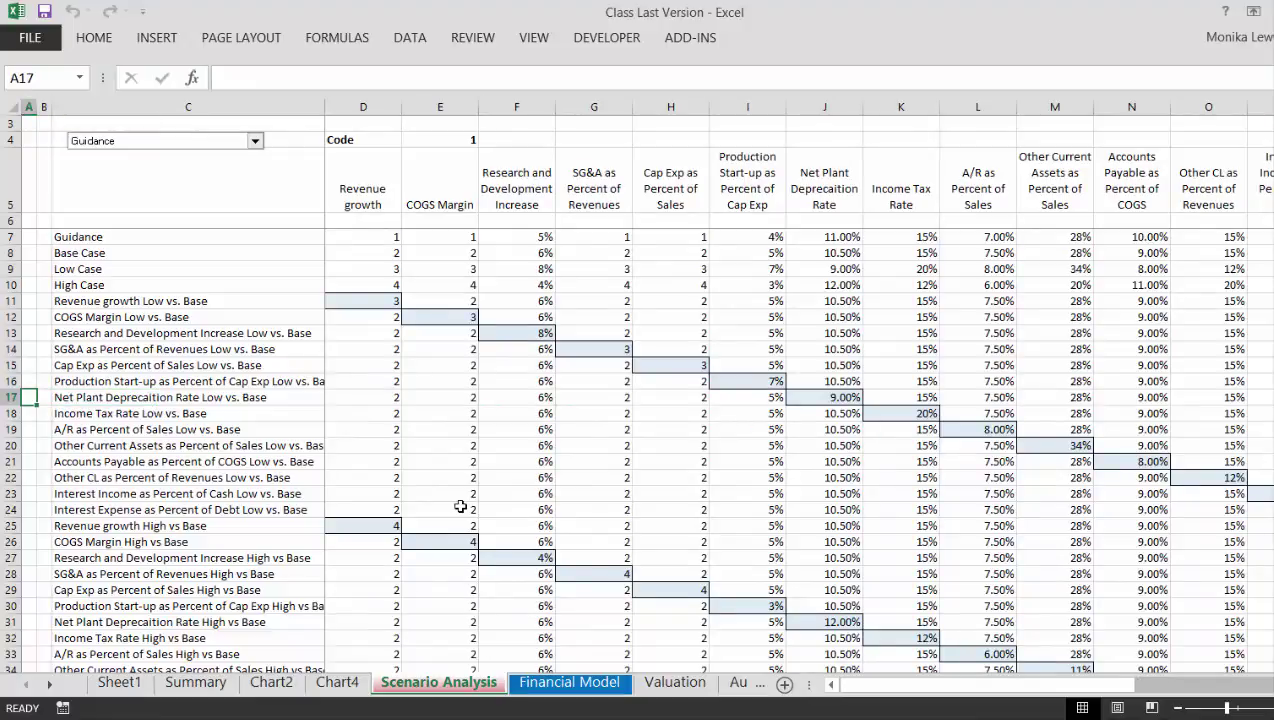
Switch to the Financial Model sheet and examine the historic financial statements across the yearly columns from 2004 to 2020
{"action": "key", "text": "ctrl+Page_Down"}
{"action": "key", "text": "Down"}
{"action": "key", "text": "Down"}
{"action": "key", "text": "Down"}
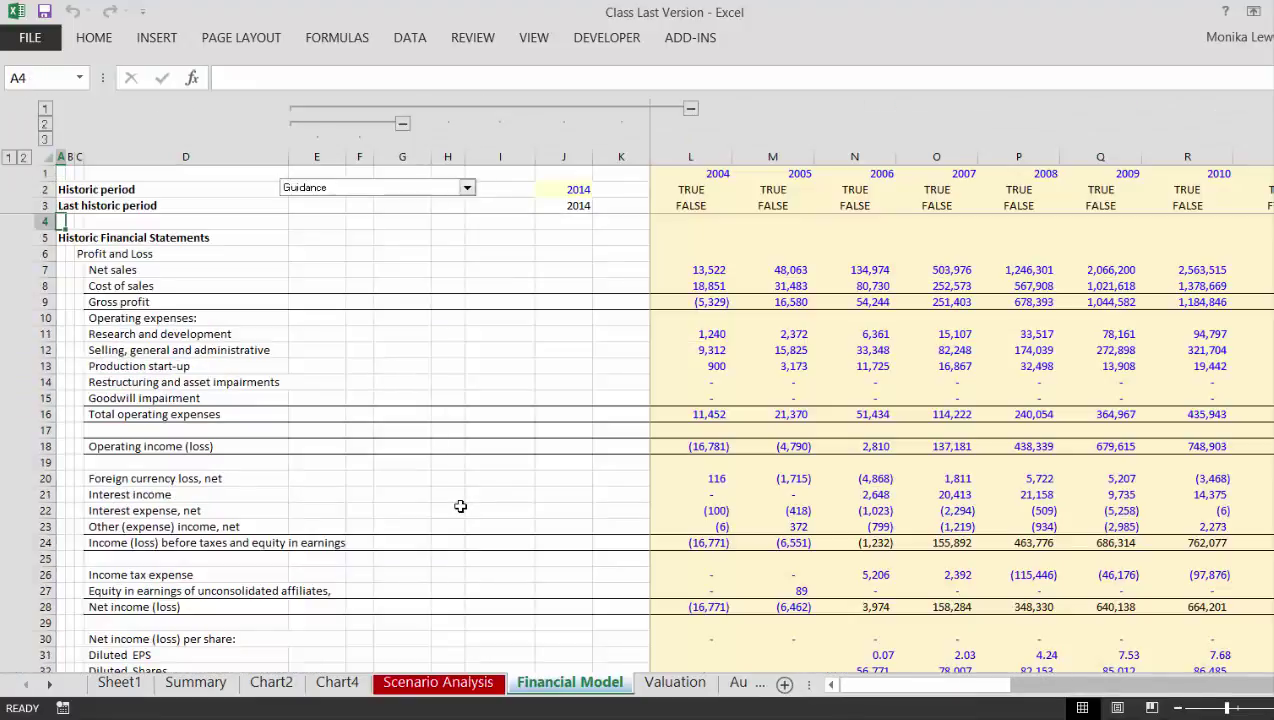
{"action": "key", "text": "Right"}
{"action": "key", "text": "Right"}
{"action": "key", "text": "Right"}
{"action": "key", "text": "Right"}
{"action": "key", "text": "Right"}
{"action": "key", "text": "Right"}
{"action": "key", "text": "Right"}
{"action": "key", "text": "Right"}
{"action": "key", "text": "Right"}
{"action": "key", "text": "Right"}
{"action": "key", "text": "Right"}
{"action": "key", "text": "Right"}
{"action": "key", "text": "Right"}
{"action": "key", "text": "Right"}
{"action": "key", "text": "Right"}
{"action": "key", "text": "Right"}
{"action": "key", "text": "Right"}
{"action": "key", "text": "Right"}
{"action": "key", "text": "Right"}
{"action": "key", "text": "Right"}
{"action": "key", "text": "Right"}
{"action": "key", "text": "Right"}
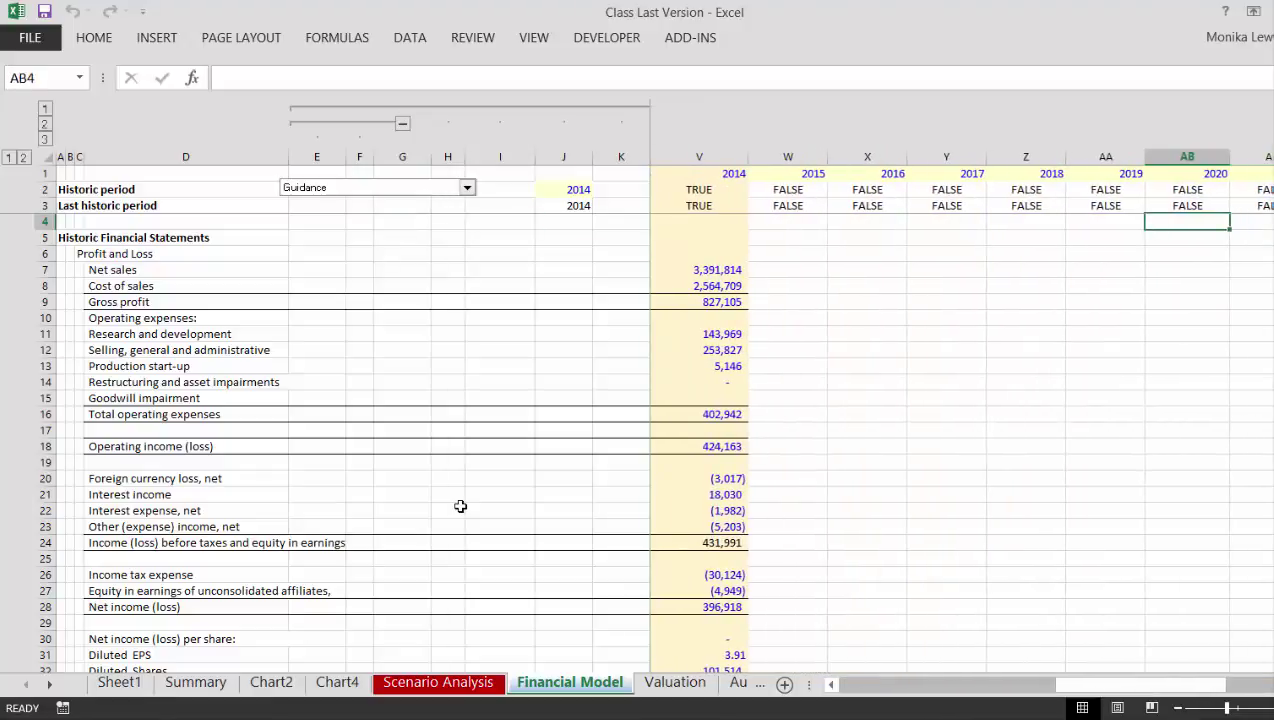
Look back through the yearly columns of the profit and loss statement to cell A4 of the Financial Model sheet
{"action": "key", "text": "Left"}
{"action": "key", "text": "Left"}
{"action": "key", "text": "Left"}
{"action": "key", "text": "Left"}
{"action": "key", "text": "Left"}
{"action": "key", "text": "Left"}
{"action": "key", "text": "Left"}
{"action": "key", "text": "Left"}
{"action": "key", "text": "Left"}
{"action": "key", "text": "Left"}
{"action": "key", "text": "Left"}
{"action": "key", "text": "Left"}
{"action": "key", "text": "Left"}
{"action": "key", "text": "Left"}
{"action": "key", "text": "Left"}
{"action": "key", "text": "Left"}
{"action": "key", "text": "Left"}
{"action": "key", "text": "Left"}
{"action": "key", "text": "Left"}
{"action": "key", "text": "Left"}
{"action": "key", "text": "Left"}
{"action": "key", "text": "Left"}
{"action": "key", "text": "Left"}
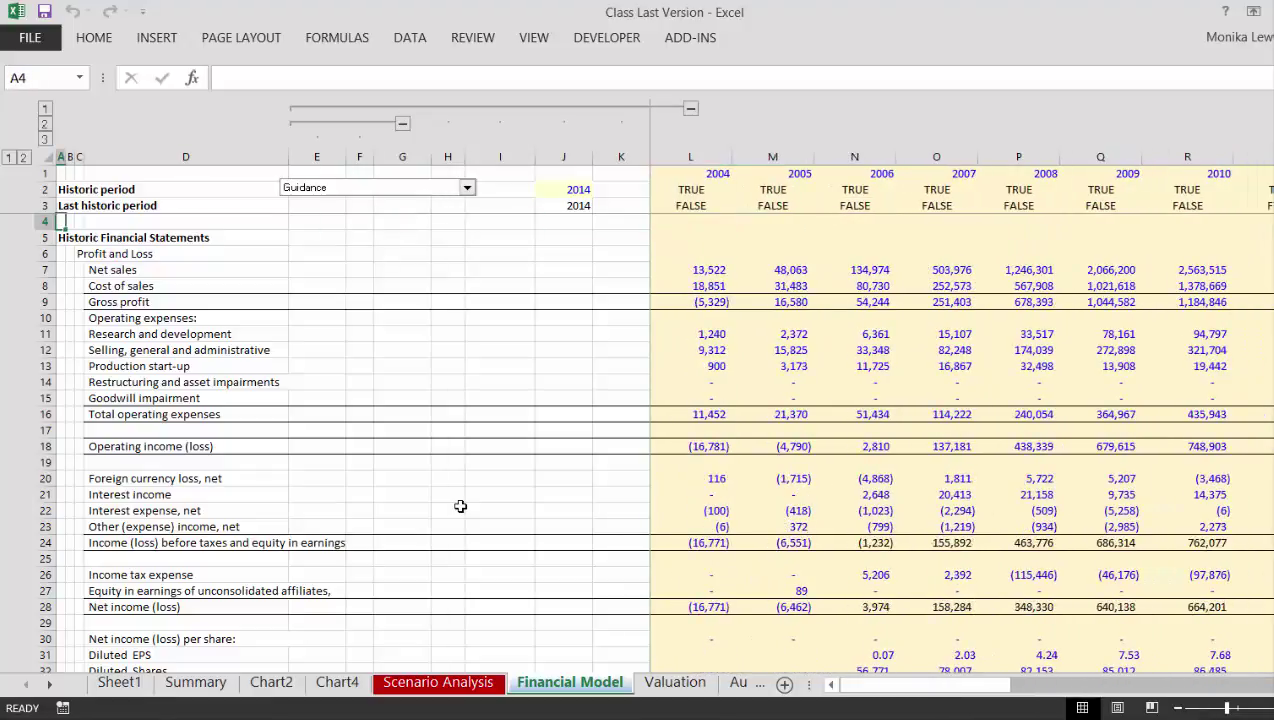
Examine the historic profit and loss and balance sheet rows down to the ROE and ROIC calculations of the Financial Model sheet
{"action": "key", "text": "Down"}
{"action": "key", "text": "Down"}
{"action": "key", "text": "Down"}
{"action": "key", "text": "Down"}
{"action": "key", "text": "Down"}
{"action": "key", "text": "Down"}
{"action": "key", "text": "Down"}
{"action": "key", "text": "Down"}
{"action": "key", "text": "Down"}
{"action": "key", "text": "Down"}
{"action": "key", "text": "Down"}
{"action": "key", "text": "Down"}
{"action": "key", "text": "Down"}
{"action": "key", "text": "Down"}
{"action": "key", "text": "Down"}
{"action": "key", "text": "Down"}
{"action": "key", "text": "Down"}
{"action": "key", "text": "Down"}
{"action": "key", "text": "Down"}
{"action": "key", "text": "Down"}
{"action": "key", "text": "ctrl+Home"}
{"action": "key", "text": "Down"}
{"action": "key", "text": "Down"}
{"action": "key", "text": "Down"}
{"action": "key", "text": "Down"}
{"action": "key", "text": "Down"}
{"action": "key", "text": "Down"}
{"action": "key", "text": "Down"}
{"action": "key", "text": "Down"}
{"action": "key", "text": "Down"}
{"action": "key", "text": "Down"}
{"action": "key", "text": "Down"}
{"action": "key", "text": "Down"}
{"action": "key", "text": "Down"}
{"action": "key", "text": "Down"}
{"action": "key", "text": "Down"}
{"action": "key", "text": "Down"}
{"action": "key", "text": "Down"}
{"action": "key", "text": "Down"}
{"action": "key", "text": "Down"}
{"action": "key", "text": "Down"}
{"action": "scroll", "coordinate": [460, 506], "scroll_direction": "down", "scroll_amount": 3}
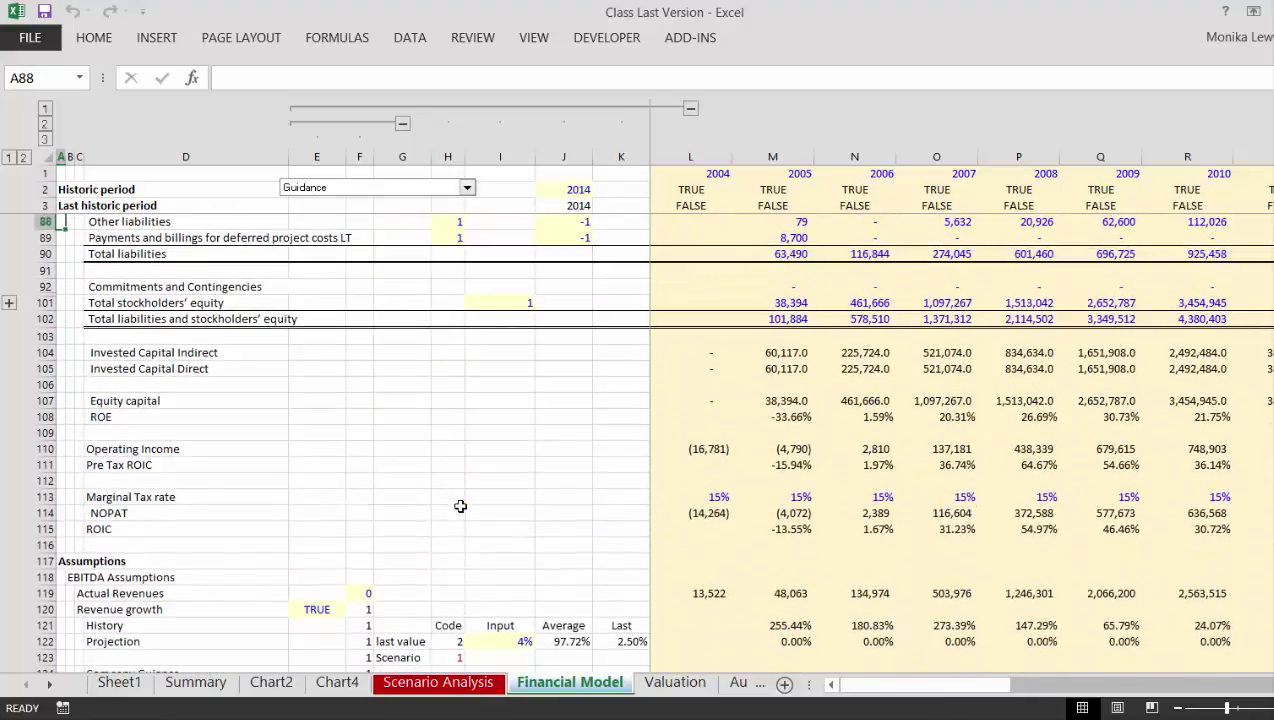
Review the assumption rows for revenue growth, capital expenditures, production start-up, depreciation and income tax
{"action": "key", "text": "Down"}
{"action": "key", "text": "Down"}
{"action": "key", "text": "Down"}
{"action": "key", "text": "Down"}
{"action": "key", "text": "Down"}
{"action": "key", "text": "Down"}
{"action": "key", "text": "Down"}
{"action": "key", "text": "Down"}
{"action": "key", "text": "Down"}
{"action": "key", "text": "Down"}
{"action": "key", "text": "Down"}
{"action": "key", "text": "Down"}
{"action": "key", "text": "Down"}
{"action": "key", "text": "Down"}
{"action": "key", "text": "Down"}
{"action": "key", "text": "Down"}
{"action": "key", "text": "Down"}
{"action": "key", "text": "Down"}
{"action": "key", "text": "Down"}
{"action": "key", "text": "Down"}
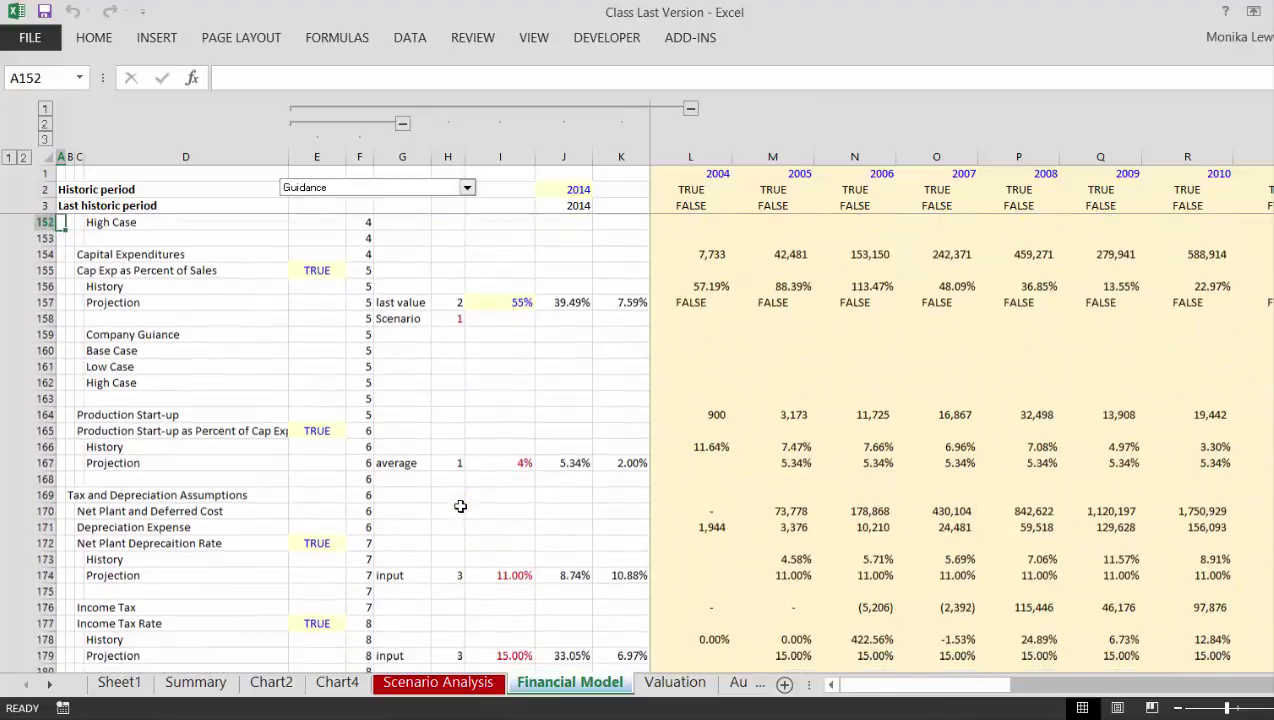
Examine the operating cost, EBITDA and CAPEX rows down to the working capital changes section
{"action": "key", "text": "Down"}
{"action": "key", "text": "Down"}
{"action": "key", "text": "Down"}
{"action": "key", "text": "Down"}
{"action": "key", "text": "Down"}
{"action": "key", "text": "Down"}
{"action": "key", "text": "Down"}
{"action": "key", "text": "Down"}
{"action": "key", "text": "Down"}
{"action": "key", "text": "Down"}
{"action": "key", "text": "Down"}
{"action": "key", "text": "Down"}
{"action": "key", "text": "Down"}
{"action": "key", "text": "Down"}
{"action": "key", "text": "Down"}
{"action": "key", "text": "Down"}
{"action": "key", "text": "Down"}
{"action": "key", "text": "Down"}
{"action": "key", "text": "Down"}
{"action": "key", "text": "Down"}
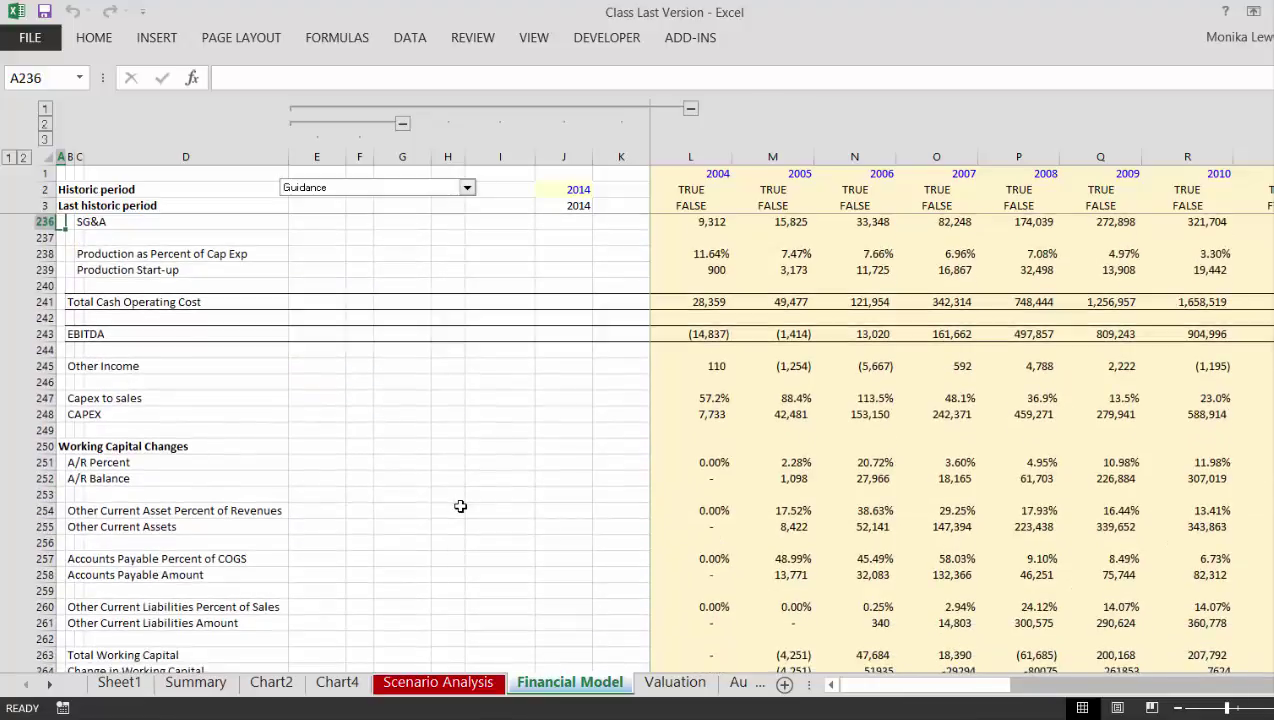
Look through the rows below the working capital section down to the cash flow statement at row 320
{"action": "key", "text": "Down"}
{"action": "key", "text": "Down"}
{"action": "key", "text": "Down"}
{"action": "key", "text": "Down"}
{"action": "key", "text": "Down"}
{"action": "key", "text": "Down"}
{"action": "key", "text": "Down"}
{"action": "key", "text": "Down"}
{"action": "key", "text": "Down"}
{"action": "key", "text": "Down"}
{"action": "key", "text": "Down"}
{"action": "key", "text": "Down"}
{"action": "key", "text": "Down"}
{"action": "key", "text": "Down"}
{"action": "key", "text": "Down"}
{"action": "key", "text": "Down"}
{"action": "key", "text": "Down"}
{"action": "key", "text": "Down"}
{"action": "key", "text": "Down"}
{"action": "key", "text": "Down"}
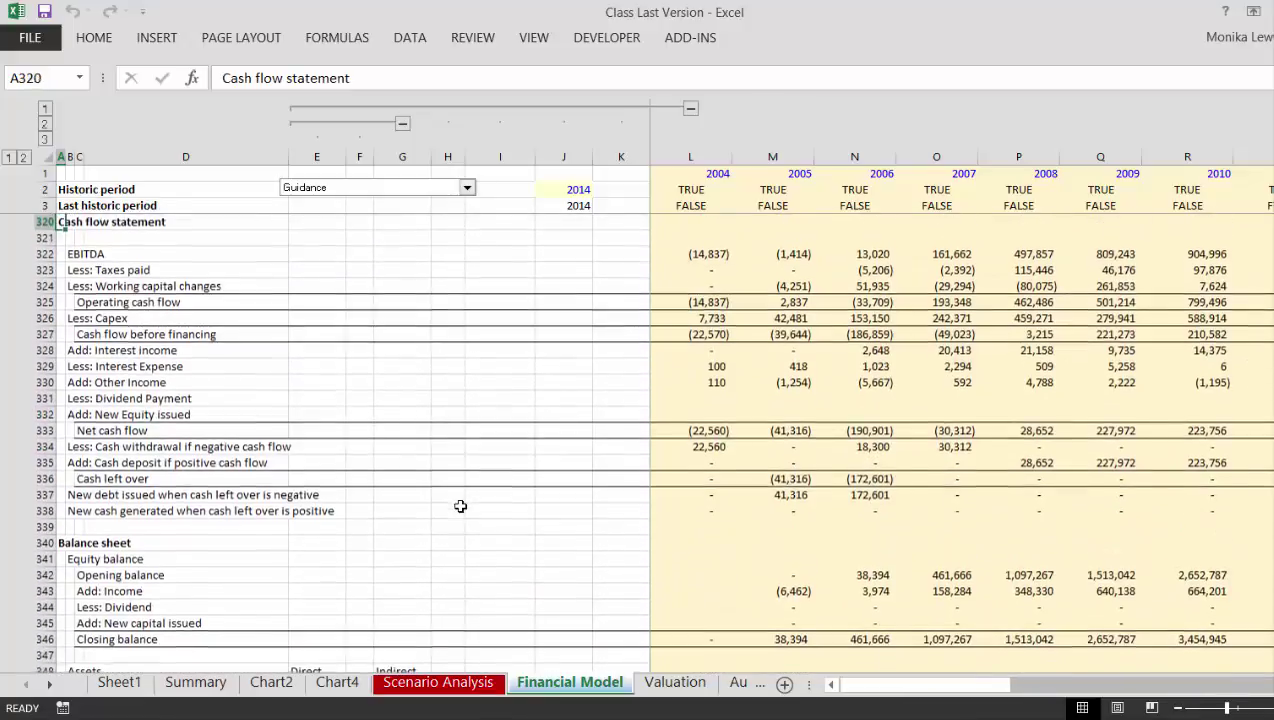
Examine the balance sheet, return on equity and graphs sections, returning to cell A4 of the Financial Model sheet
{"action": "key", "text": "Down"}
{"action": "key", "text": "Down"}
{"action": "key", "text": "Down"}
{"action": "key", "text": "Down"}
{"action": "key", "text": "Down"}
{"action": "key", "text": "Down"}
{"action": "key", "text": "Down"}
{"action": "key", "text": "Down"}
{"action": "key", "text": "Down"}
{"action": "key", "text": "Down"}
{"action": "key", "text": "Down"}
{"action": "key", "text": "Down"}
{"action": "key", "text": "Down"}
{"action": "key", "text": "Down"}
{"action": "key", "text": "Down"}
{"action": "key", "text": "Down"}
{"action": "key", "text": "Down"}
{"action": "key", "text": "Down"}
{"action": "key", "text": "Down"}
{"action": "key", "text": "Down"}
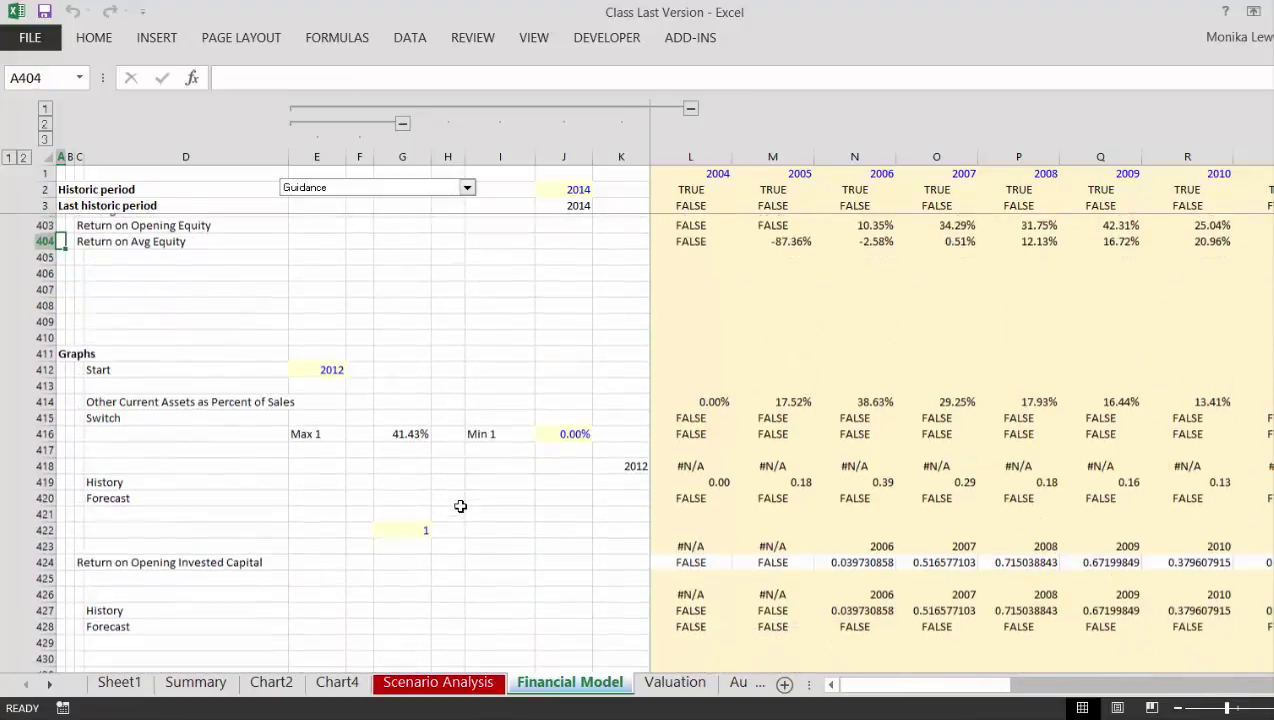
{"action": "key", "text": "ctrl+Home"}
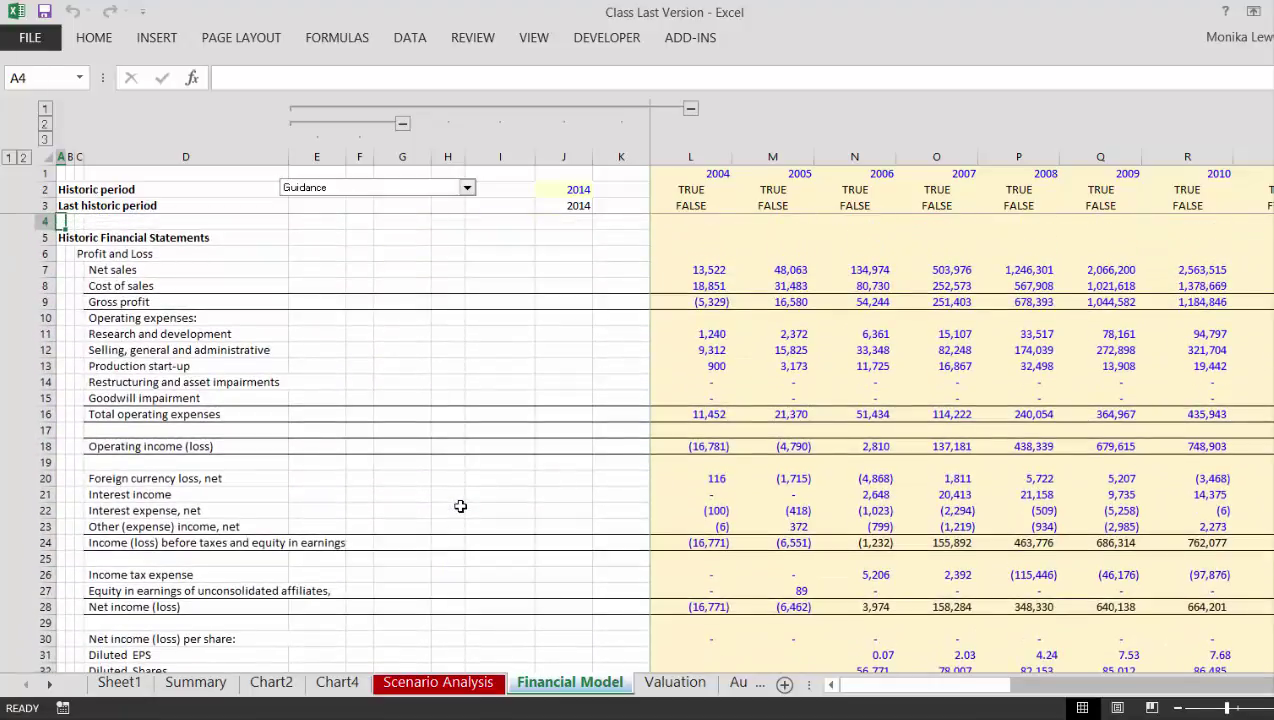
View the Valuation sheet, compare it with the Financial Model sheet, and go on past Audit to Misc Names etc
{"action": "key", "text": "ctrl+Page_Down"}
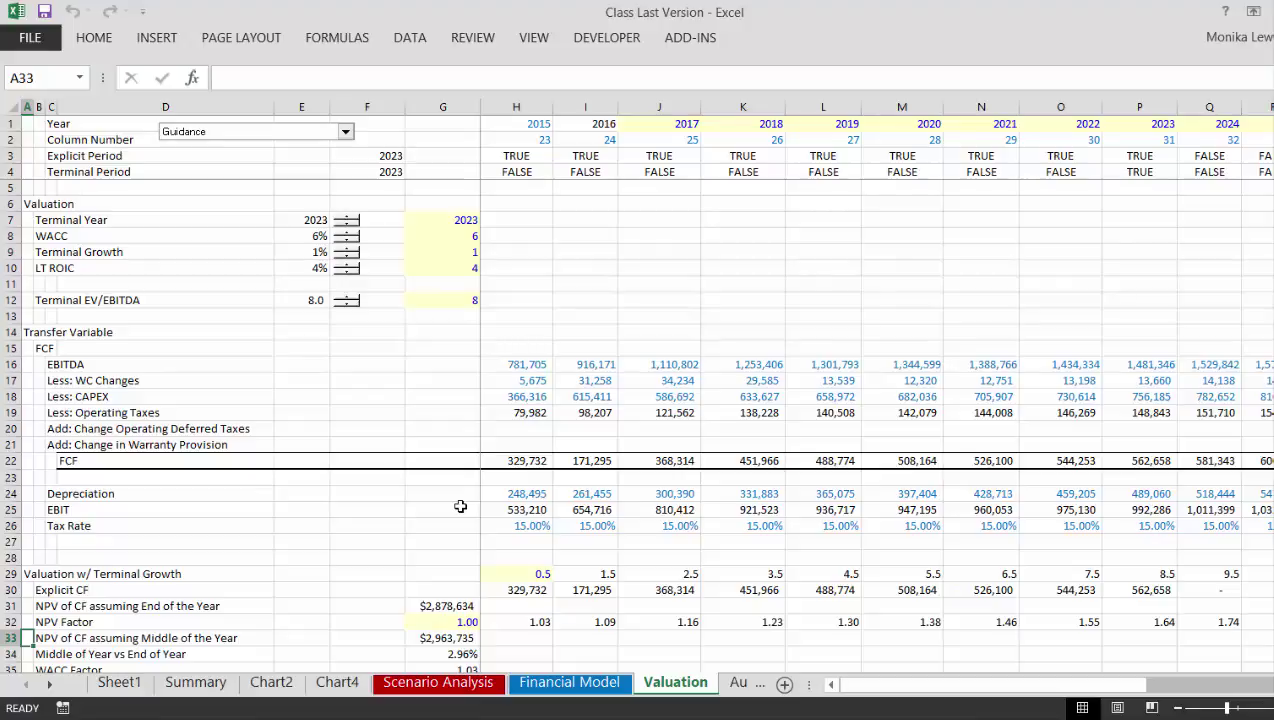
{"action": "key", "text": "ctrl+Page_Up"}
{"action": "key", "text": "ctrl+Page_Down"}
{"action": "key", "text": "ctrl+Page_Up"}
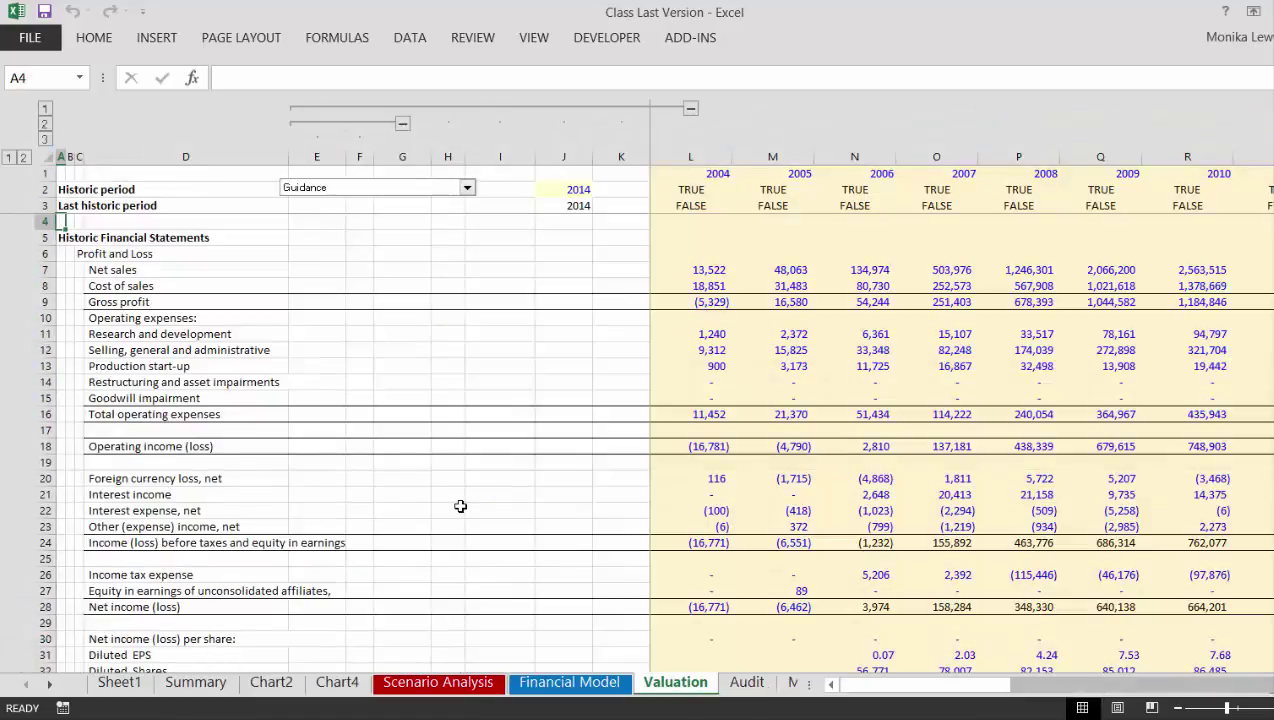
{"action": "key", "text": "ctrl+Page_Up"}
{"action": "key", "text": "ctrl+Page_Down"}
{"action": "key", "text": "ctrl+Page_Down"}
{"action": "key", "text": "ctrl+Page_Down"}
{"action": "key", "text": "ctrl+Page_Down"}
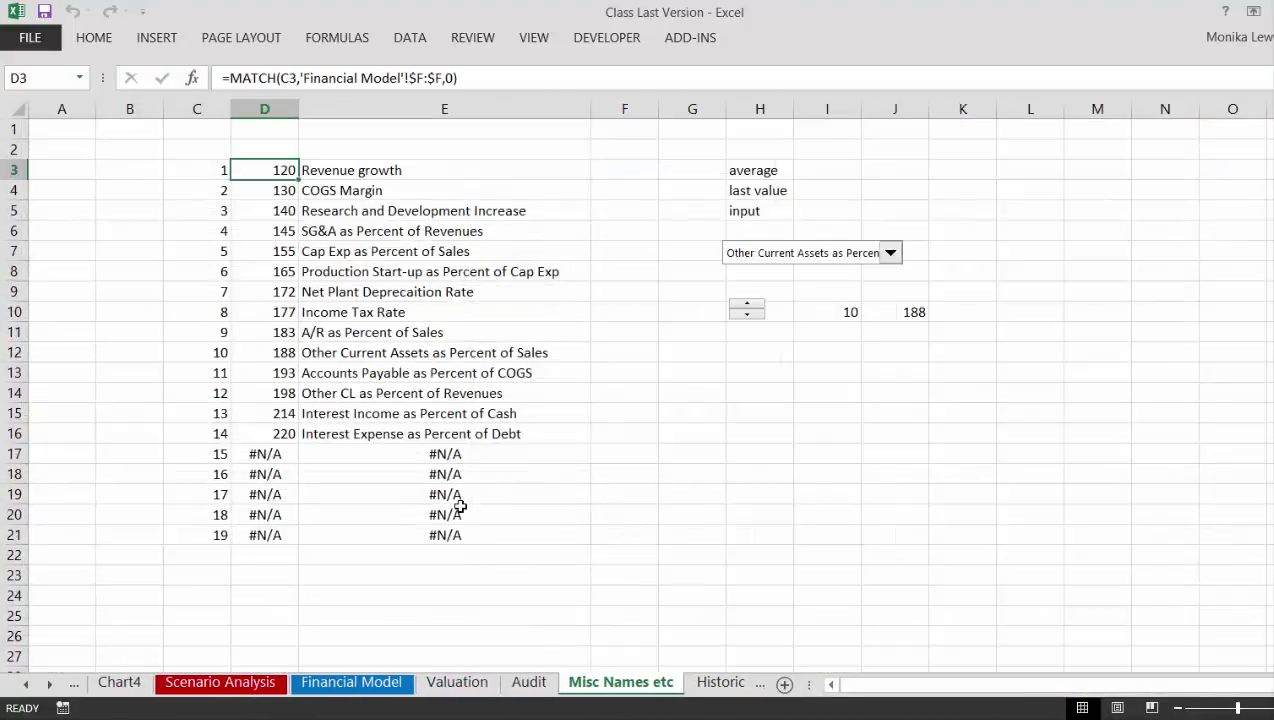
Go back through the Valuation, Financial Model and Scenario Analysis sheets to the tornado chart on Chart4
{"action": "key", "text": "ctrl+Page_Up"}
{"action": "key", "text": "ctrl+Page_Up"}
{"action": "key", "text": "ctrl+Page_Up"}
{"action": "key", "text": "ctrl+Page_Up"}
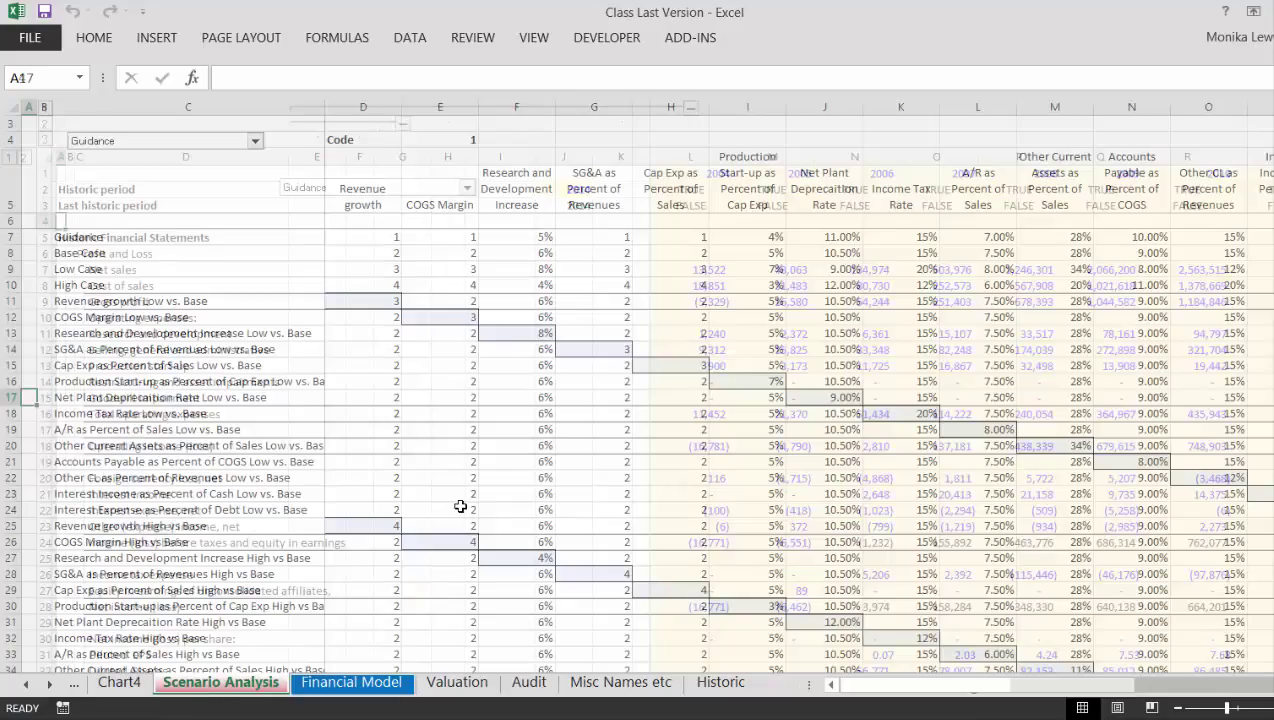
{"action": "key", "text": "ctrl+Page_Up"}
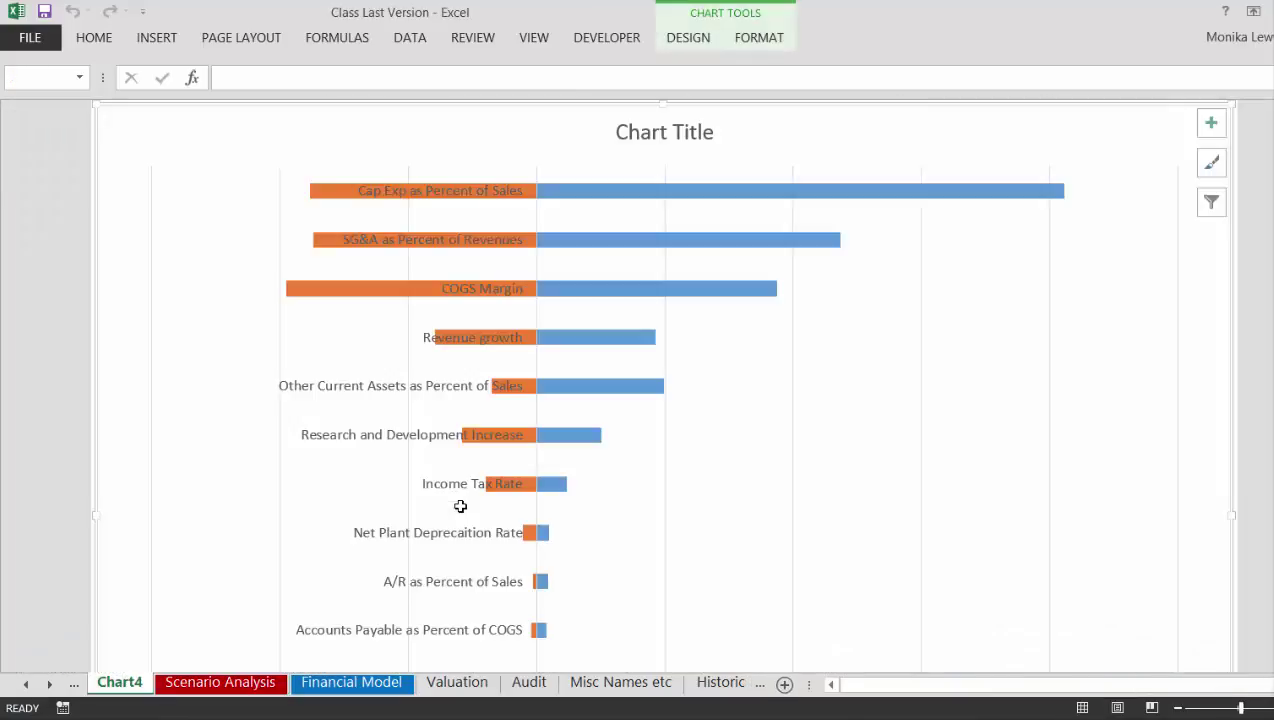
Switch to the Valuation sheet and look over its valuation inputs, free cash flow and terminal growth valuation rows
{"action": "key", "text": "ctrl+Page_Down"}
{"action": "key", "text": "ctrl+Page_Down"}
{"action": "key", "text": "ctrl+Page_Down"}
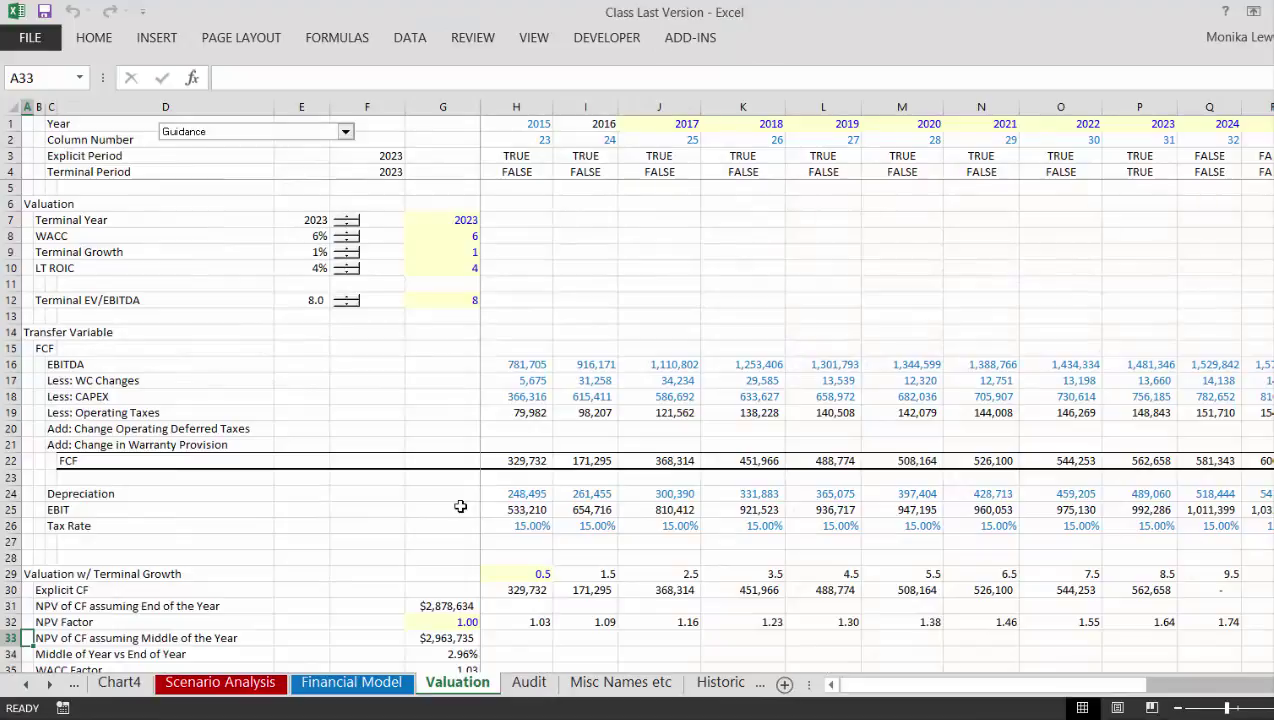
{"action": "scroll", "coordinate": [460, 506], "scroll_direction": "down", "scroll_amount": 10}
{"action": "scroll", "coordinate": [460, 506], "scroll_direction": "up", "scroll_amount": 10}
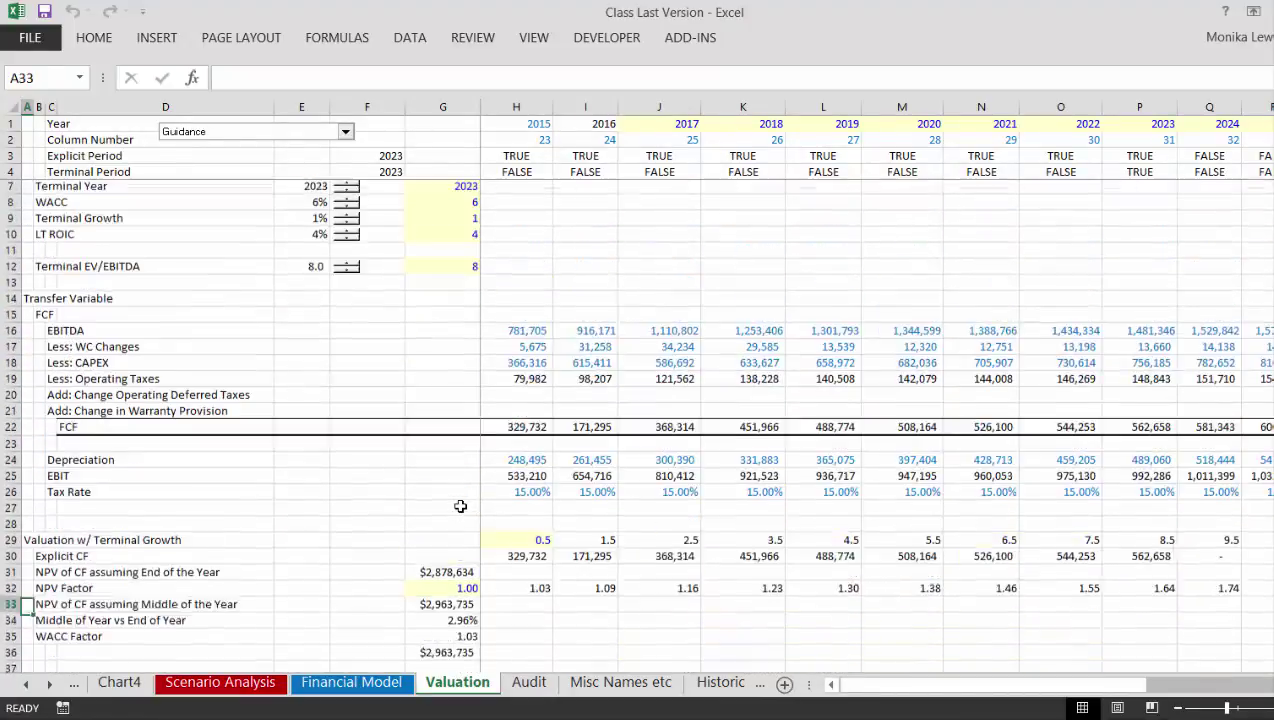
Examine the Valuation sheet's terminal growth valuation, from the NPV rows to the normalized terminal cash flow and growth rate formula
{"action": "key", "text": "Down"}
{"action": "key", "text": "Down"}
{"action": "key", "text": "Down"}
{"action": "key", "text": "Down"}
{"action": "key", "text": "Down"}
{"action": "key", "text": "Down"}
{"action": "key", "text": "Down"}
{"action": "key", "text": "Down"}
{"action": "key", "text": "Down"}
{"action": "key", "text": "Down"}
{"action": "key", "text": "Down"}
{"action": "key", "text": "Down"}
{"action": "key", "text": "Down"}
{"action": "key", "text": "Down"}
{"action": "key", "text": "Down"}
{"action": "key", "text": "Down"}
{"action": "key", "text": "Down"}
{"action": "key", "text": "Down"}
{"action": "key", "text": "Down"}
{"action": "key", "text": "Down"}
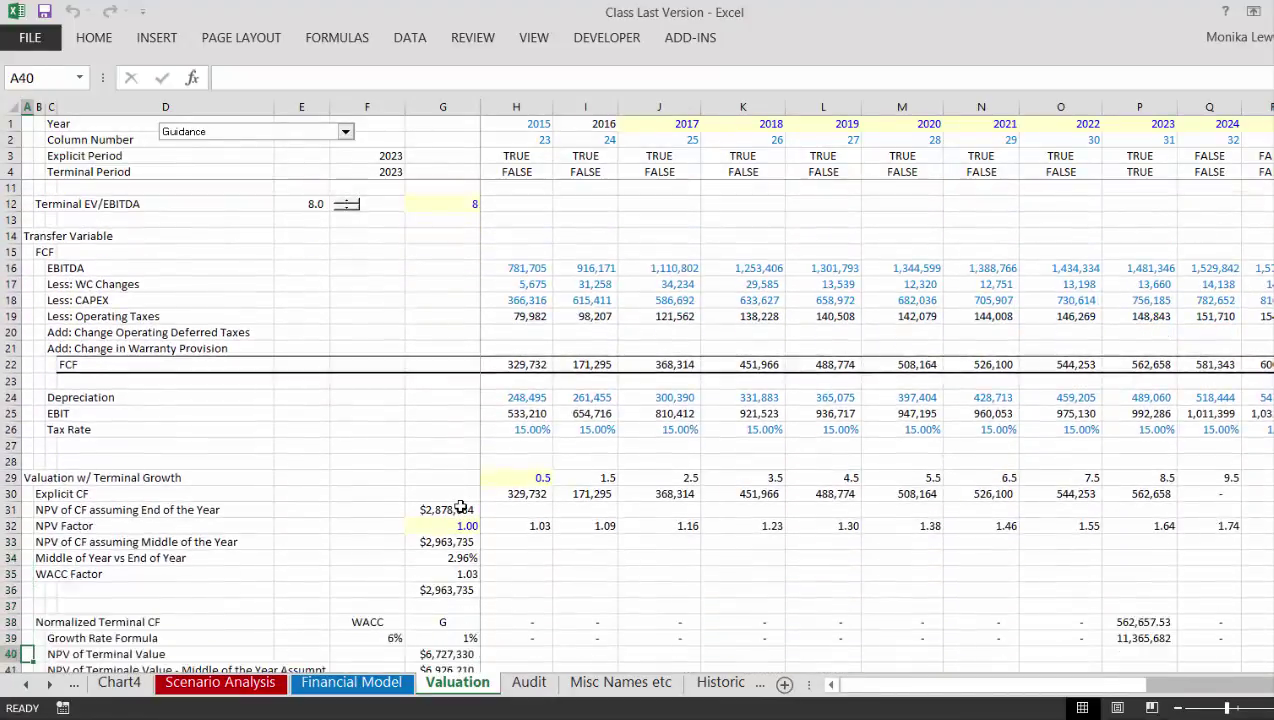
Examine the enterprise value, EV/EBITDA and driver method valuations with their sensitivity tables further down the Valuation sheet
{"action": "key", "text": "Down"}
{"action": "key", "text": "Down"}
{"action": "key", "text": "Down"}
{"action": "key", "text": "Down"}
{"action": "key", "text": "Down"}
{"action": "key", "text": "Down"}
{"action": "key", "text": "Down"}
{"action": "key", "text": "Down"}
{"action": "key", "text": "Down"}
{"action": "key", "text": "Down"}
{"action": "key", "text": "Down"}
{"action": "key", "text": "Down"}
{"action": "key", "text": "Down"}
{"action": "key", "text": "Down"}
{"action": "key", "text": "Down"}
{"action": "key", "text": "Down"}
{"action": "key", "text": "Down"}
{"action": "key", "text": "Down"}
{"action": "key", "text": "Down"}
{"action": "key", "text": "Down"}
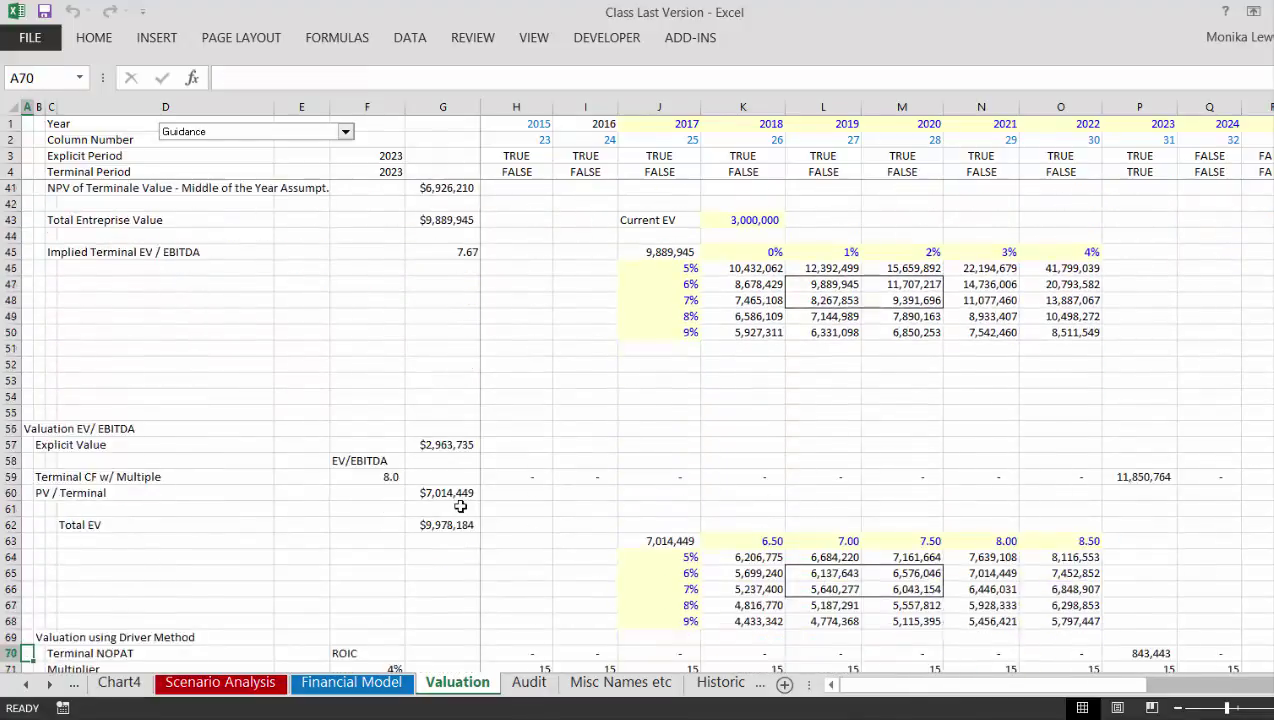
{"action": "key", "text": "Down"}
{"action": "key", "text": "Down"}
{"action": "key", "text": "Down"}
{"action": "key", "text": "Down"}
{"action": "key", "text": "Down"}
{"action": "key", "text": "Down"}
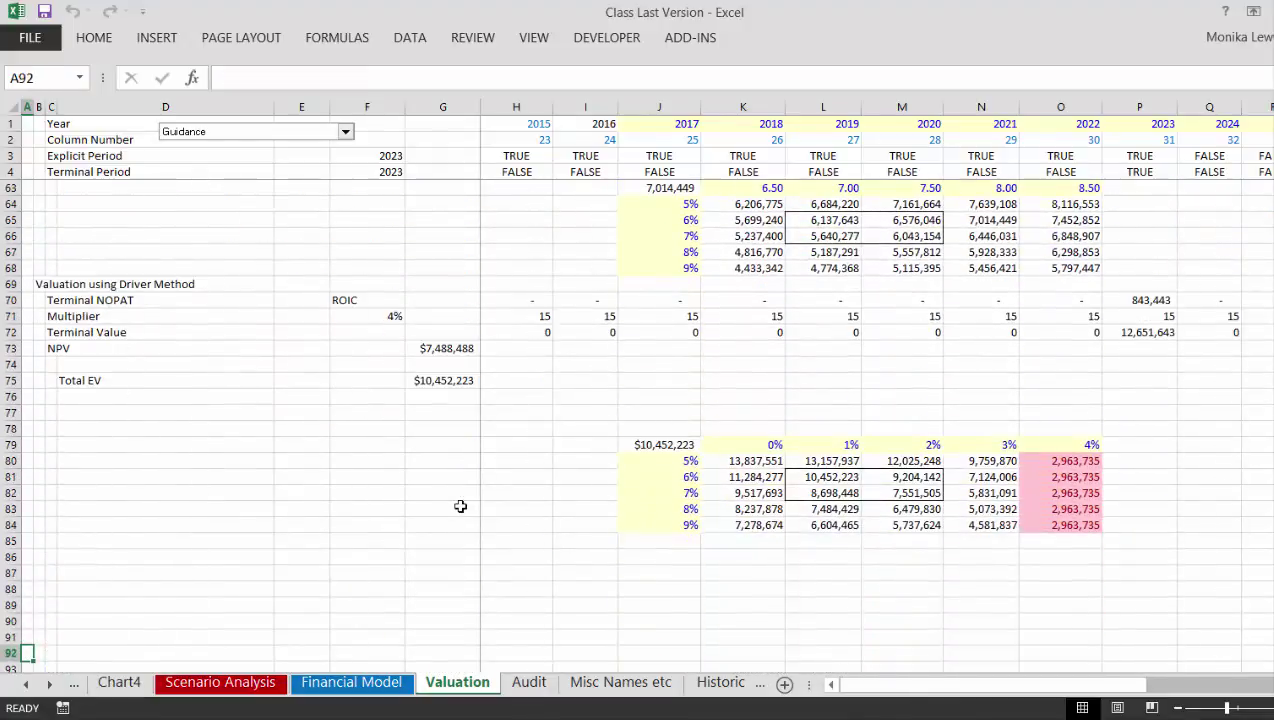
View the Audit sheet's checks and look through the index formulas in column E of the Misc Names etc sheet
{"action": "key", "text": "ctrl+Page_Down"}
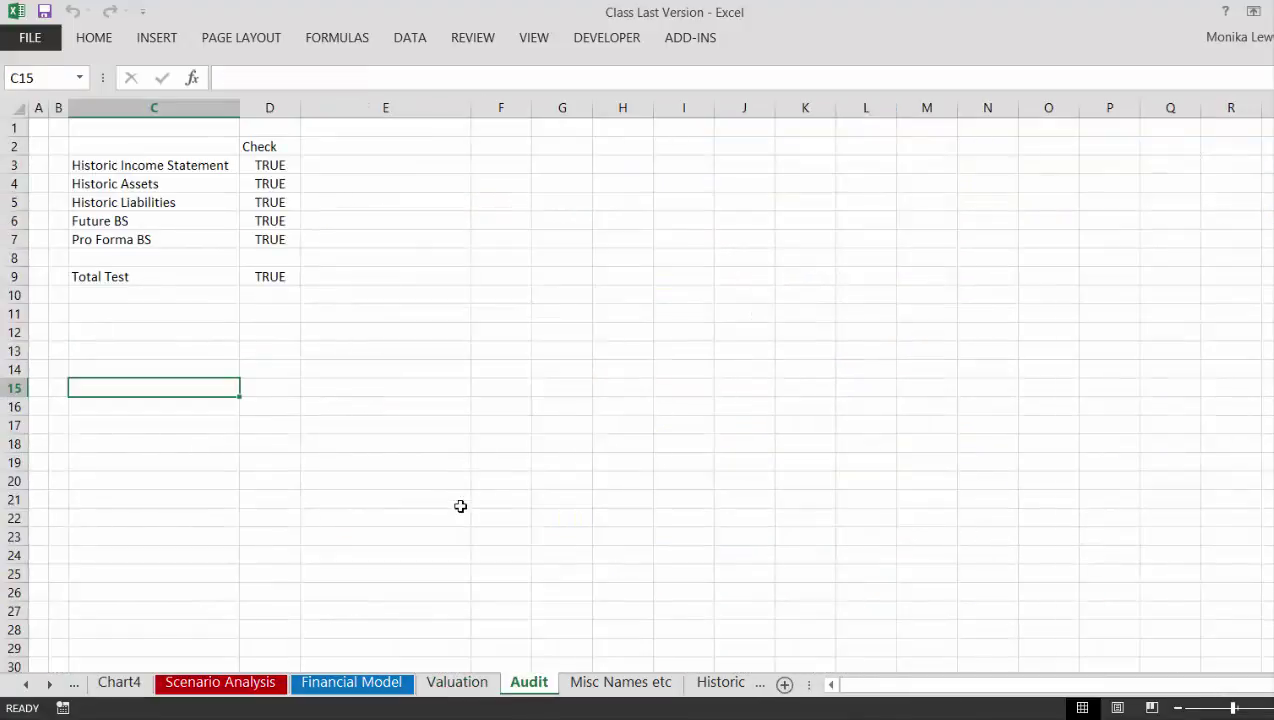
{"action": "key", "text": "ctrl+Page_Down"}
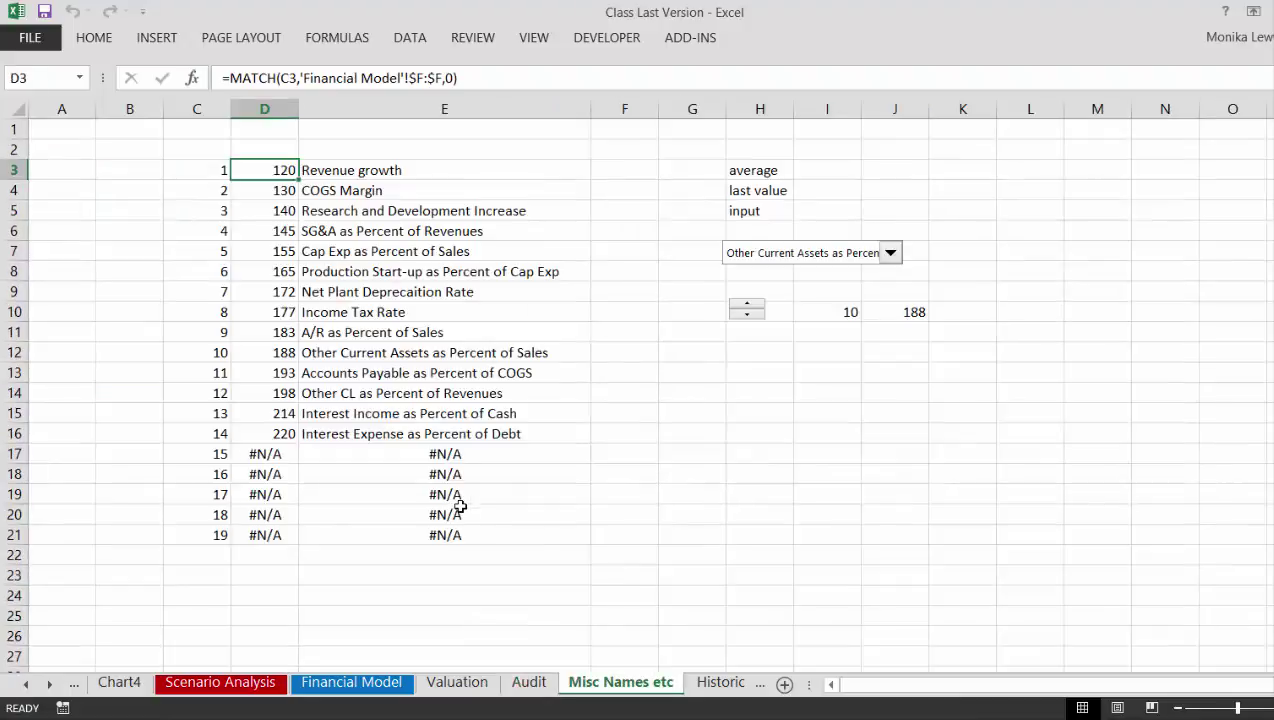
{"action": "key", "text": "Right"}
{"action": "key", "text": "Left"}
{"action": "key", "text": "Right"}
{"action": "key", "text": "Down"}
{"action": "key", "text": "Down"}
{"action": "key", "text": "Down"}
{"action": "key", "text": "Down"}
{"action": "key", "text": "Down"}
{"action": "key", "text": "Down"}
{"action": "key", "text": "Down"}
{"action": "key", "text": "Down"}
{"action": "key", "text": "Down"}
{"action": "key", "text": "Down"}
{"action": "key", "text": "Down"}
{"action": "key", "text": "Down"}
{"action": "key", "text": "Down"}
{"action": "key", "text": "Down"}
{"action": "key", "text": "Down"}
{"action": "key", "text": "Down"}
{"action": "key", "text": "Down"}
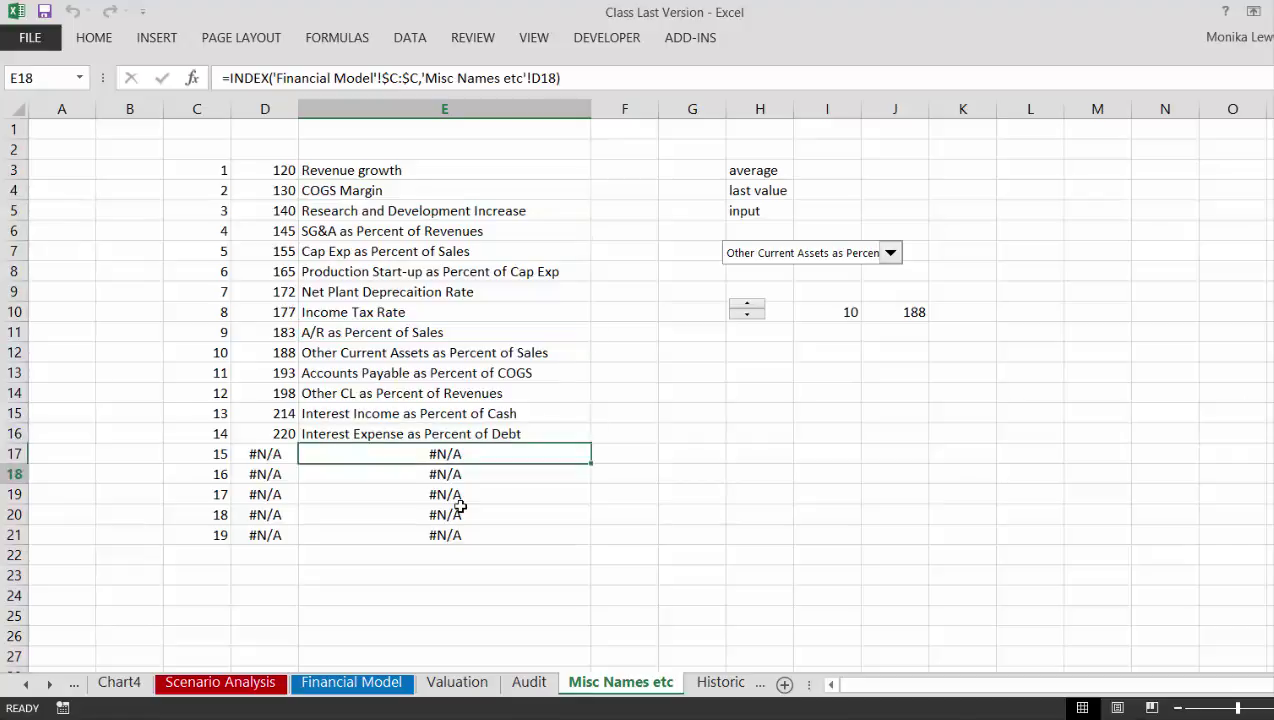
View the Historic Financials chart and Periodic Model sheet, and go back through the workbook to Sheet1
{"action": "key", "text": "ctrl+Page_Down"}
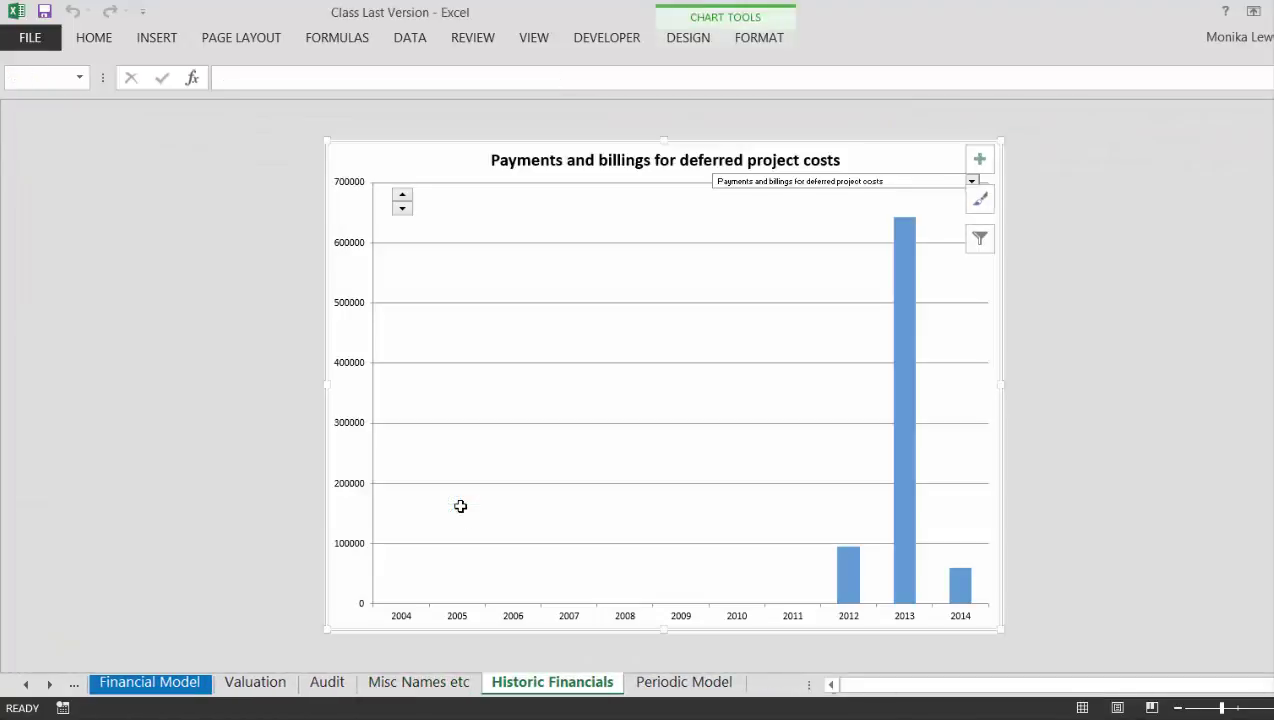
{"action": "key", "text": "ctrl+Page_Down"}
{"action": "key", "text": "ctrl+Page_Up"}
{"action": "key", "text": "ctrl+Page_Up"}
{"action": "key", "text": "ctrl+Page_Up"}
{"action": "key", "text": "ctrl+Page_Up"}
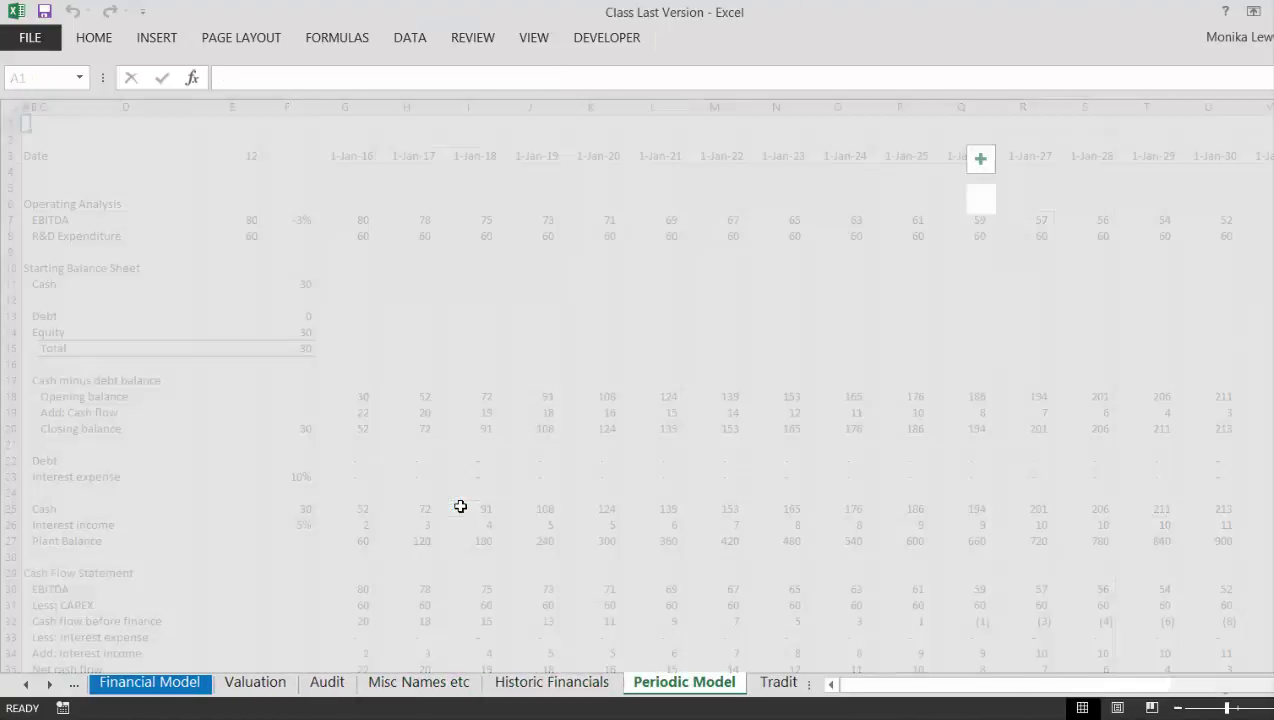
{"action": "key", "text": "ctrl+Page_Up"}
{"action": "key", "text": "ctrl+Page_Up"}
{"action": "key", "text": "ctrl+Page_Up"}
{"action": "key", "text": "ctrl+Page_Up"}
{"action": "key", "text": "ctrl+Page_Up"}
{"action": "key", "text": "ctrl+Page_Up"}
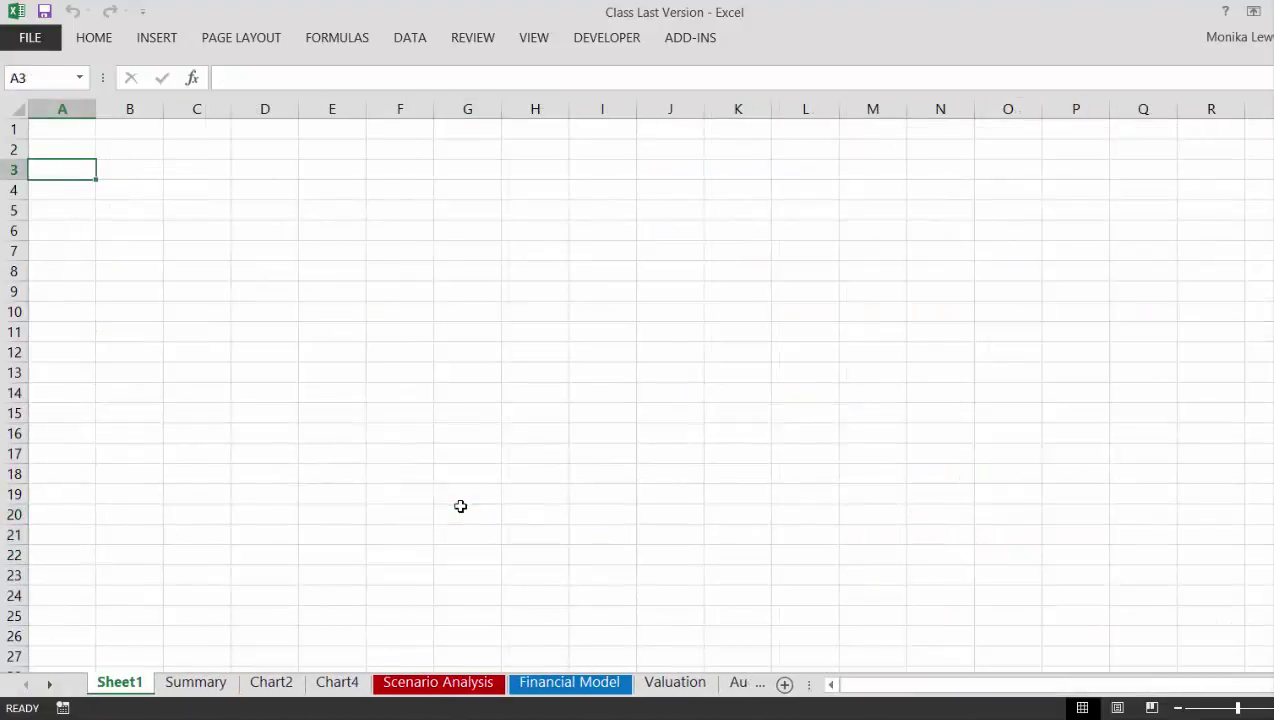
Group the sheets from Summary through Periodic Model, leaving Sheet1 out of the selection
{"action": "key", "text": "ctrl+Page_Down"}
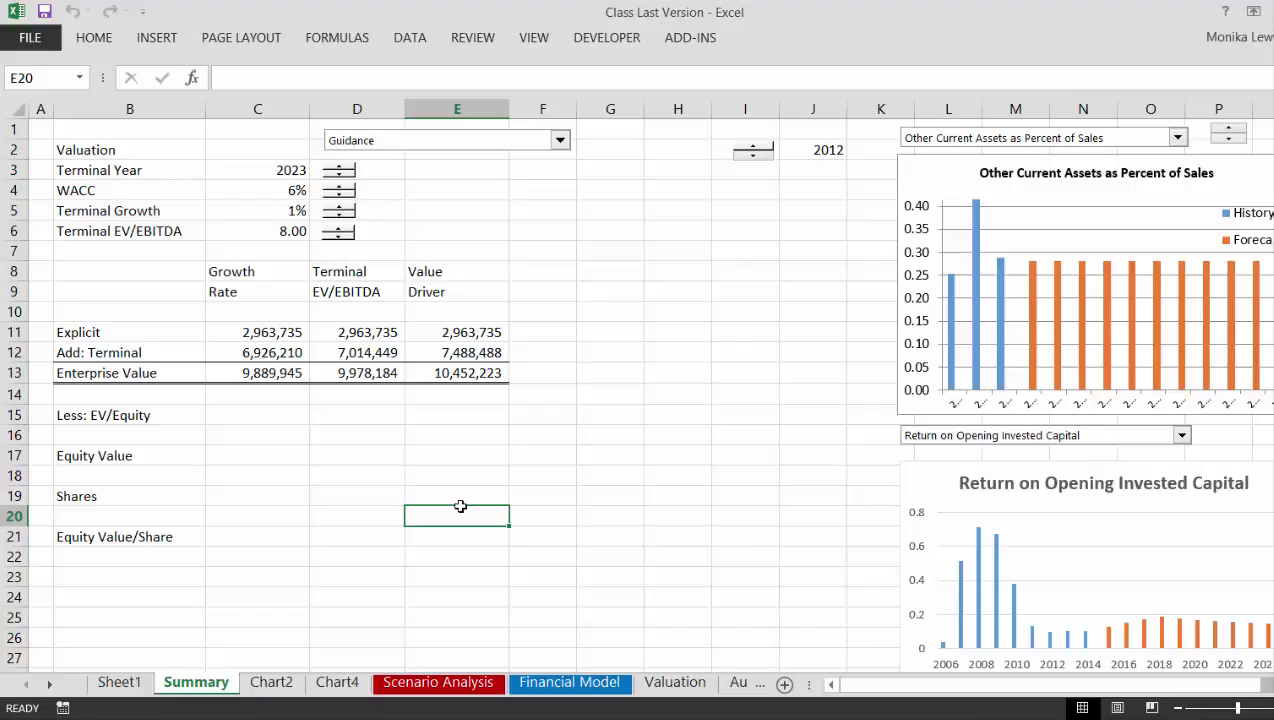
{"action": "key", "text": "ctrl+shift+Page_Down"}
{"action": "key", "text": "ctrl+shift+Page_Down"}
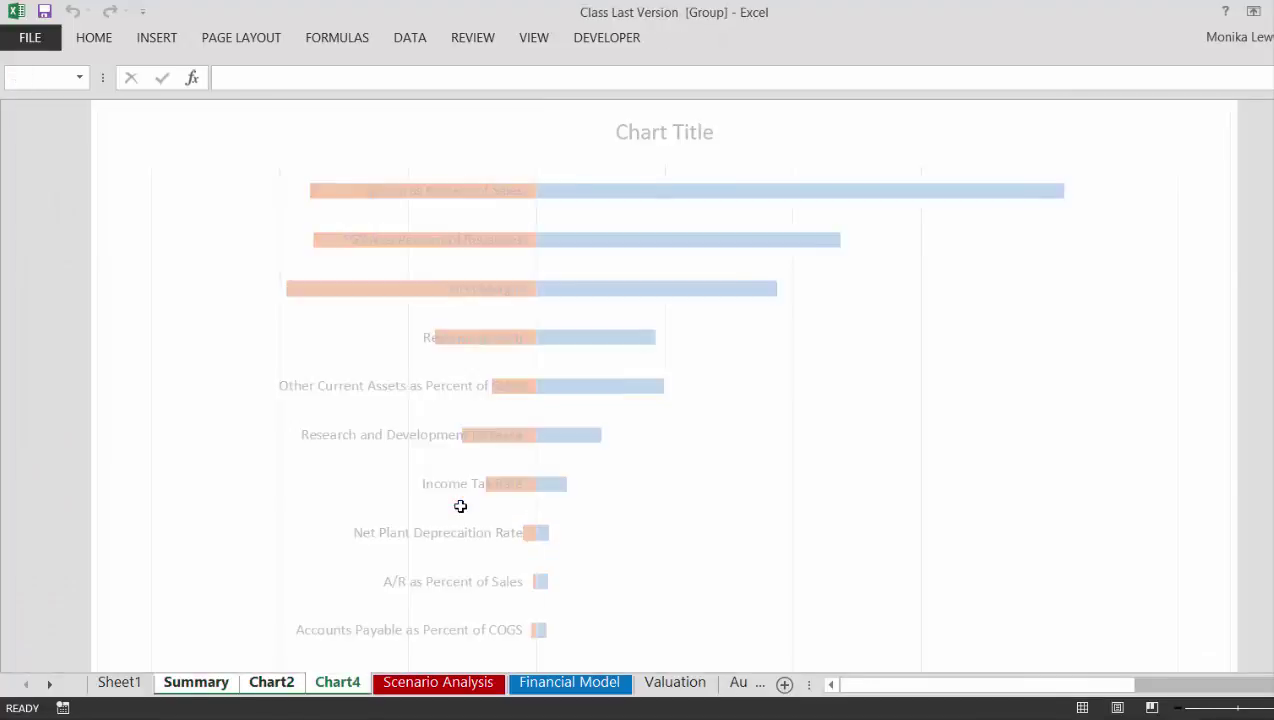
{"action": "key", "text": "ctrl+shift+Page_Down"}
{"action": "key", "text": "ctrl+shift+Page_Down"}
{"action": "key", "text": "ctrl+shift+Page_Down"}
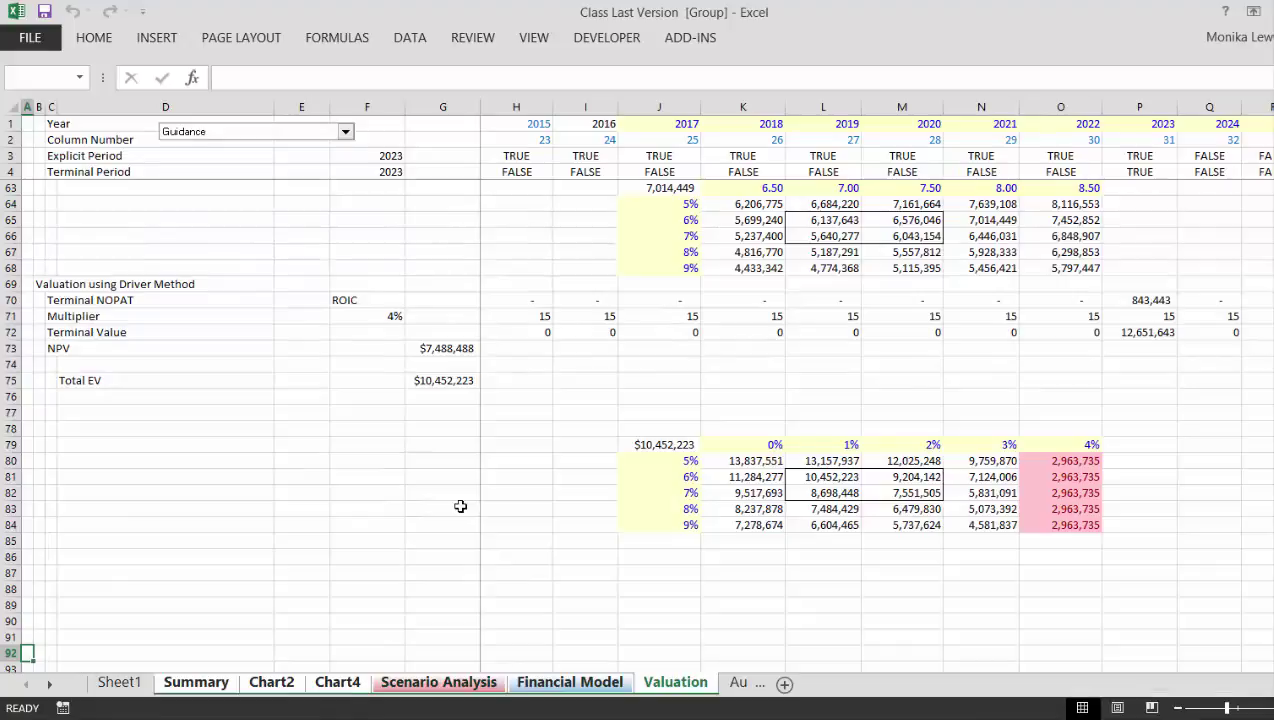
{"action": "key", "text": "ctrl+shift+Page_Down"}
{"action": "key", "text": "ctrl+shift+Page_Down"}
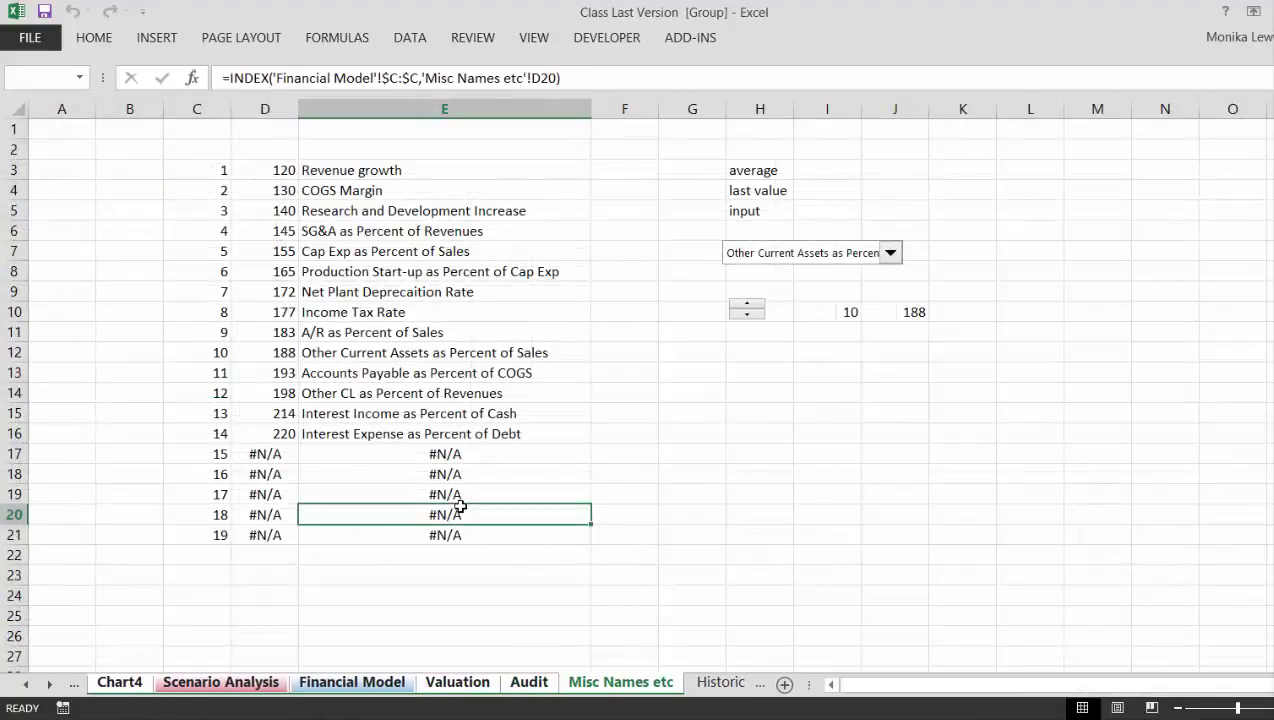
{"action": "key", "text": "ctrl+shift+Page_Down"}
{"action": "key", "text": "ctrl+shift+Page_Down"}
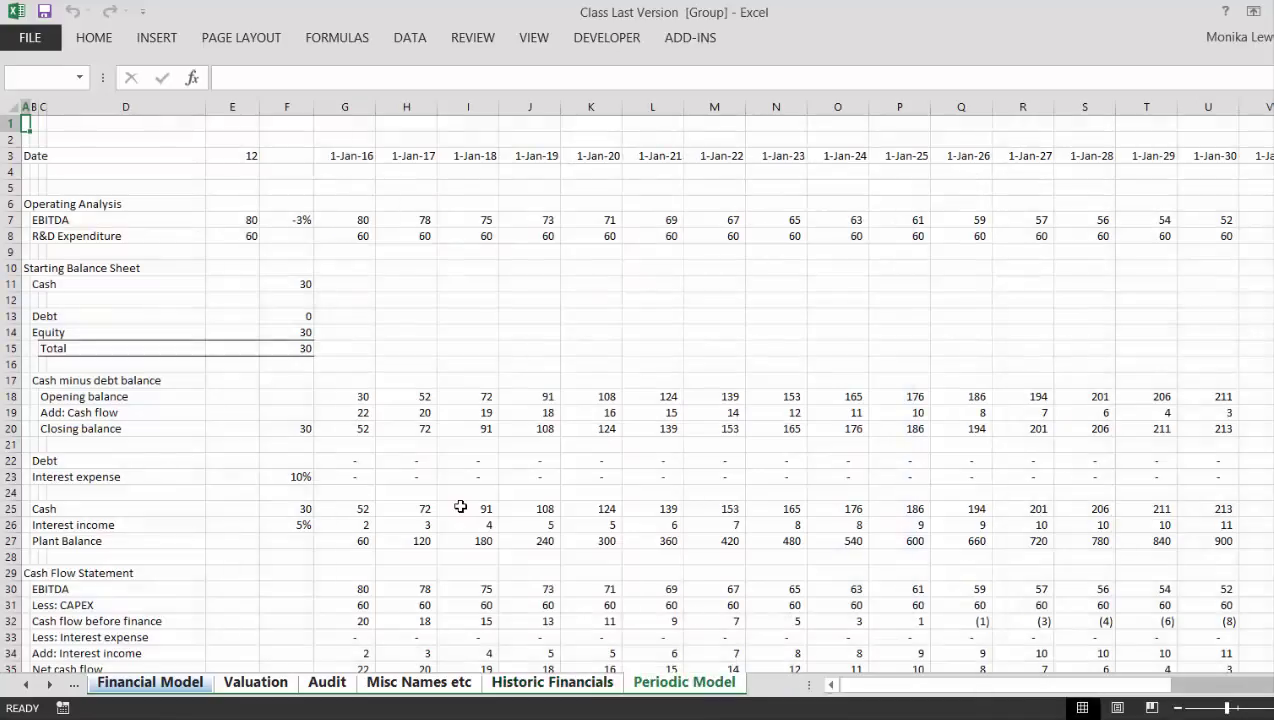
{"action": "key", "text": "ctrl+shift+Page_Down"}
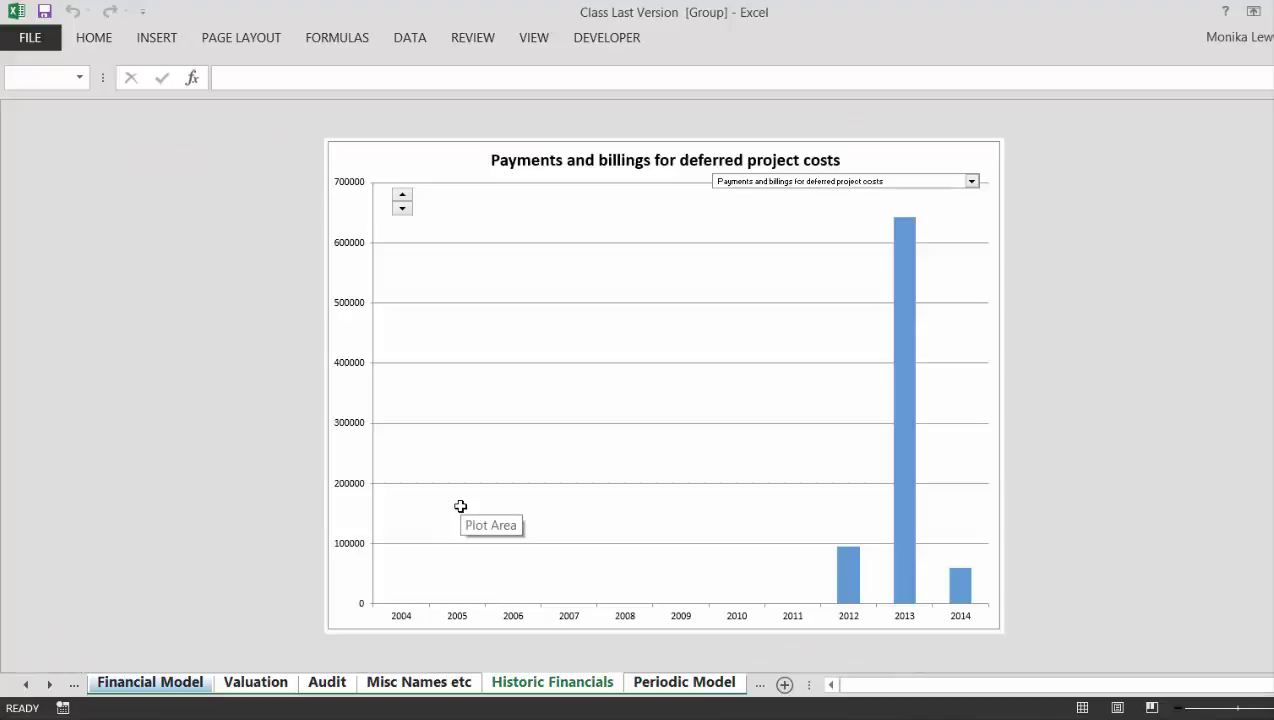
Copy the grouped sheets into a new workbook, keeping the originals in place
{"action": "right_click", "coordinate": [516, 685]}
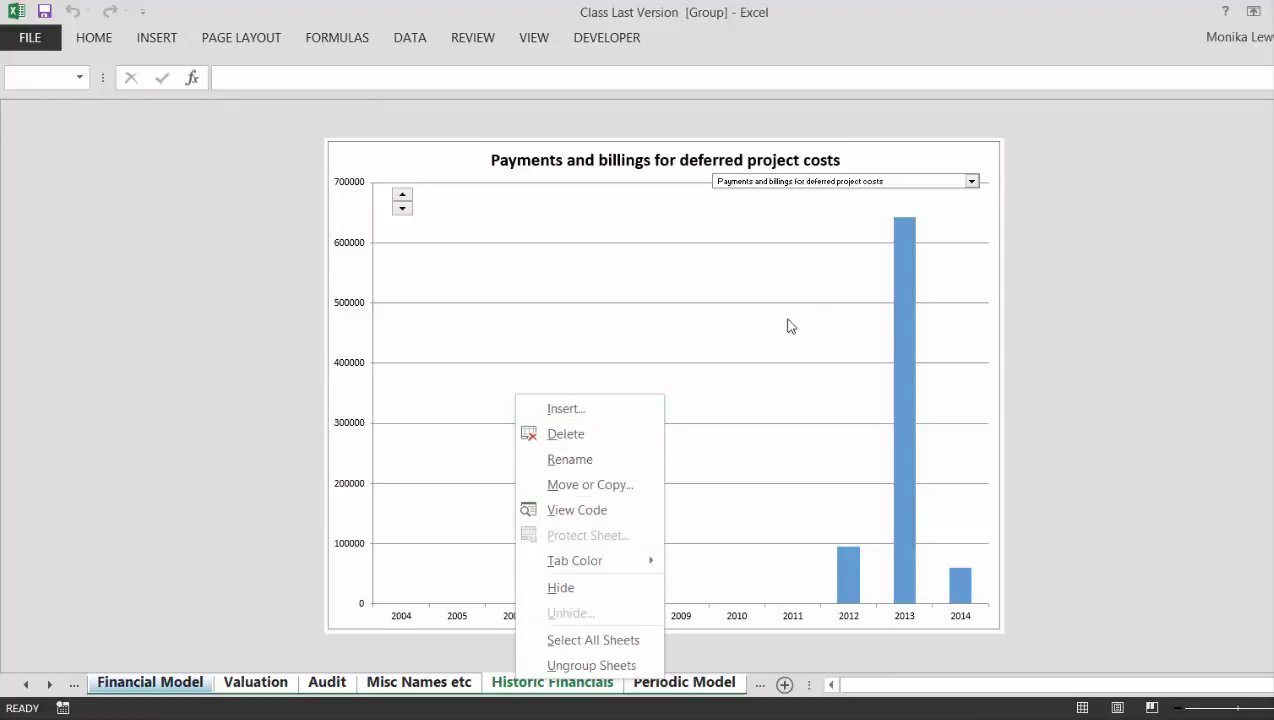
{"action": "left_click", "coordinate": [580, 485]}
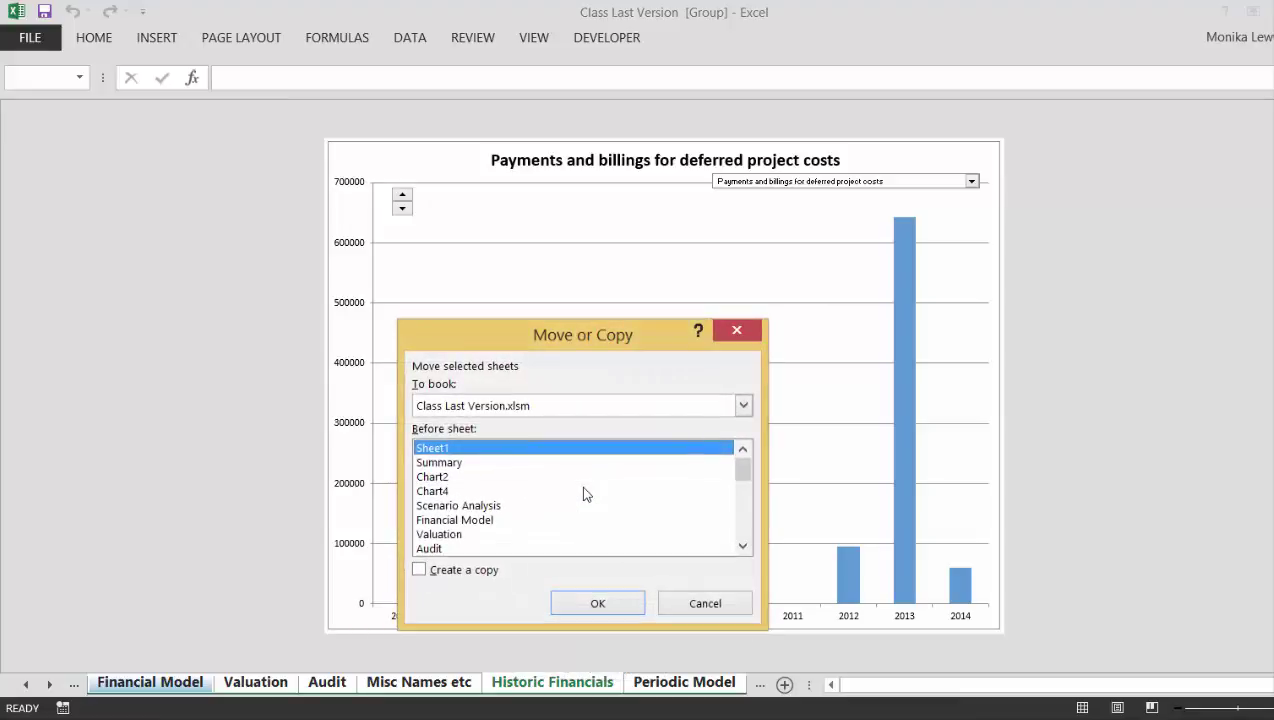
{"action": "left_click", "coordinate": [421, 570]}
{"action": "left_click", "coordinate": [743, 406]}
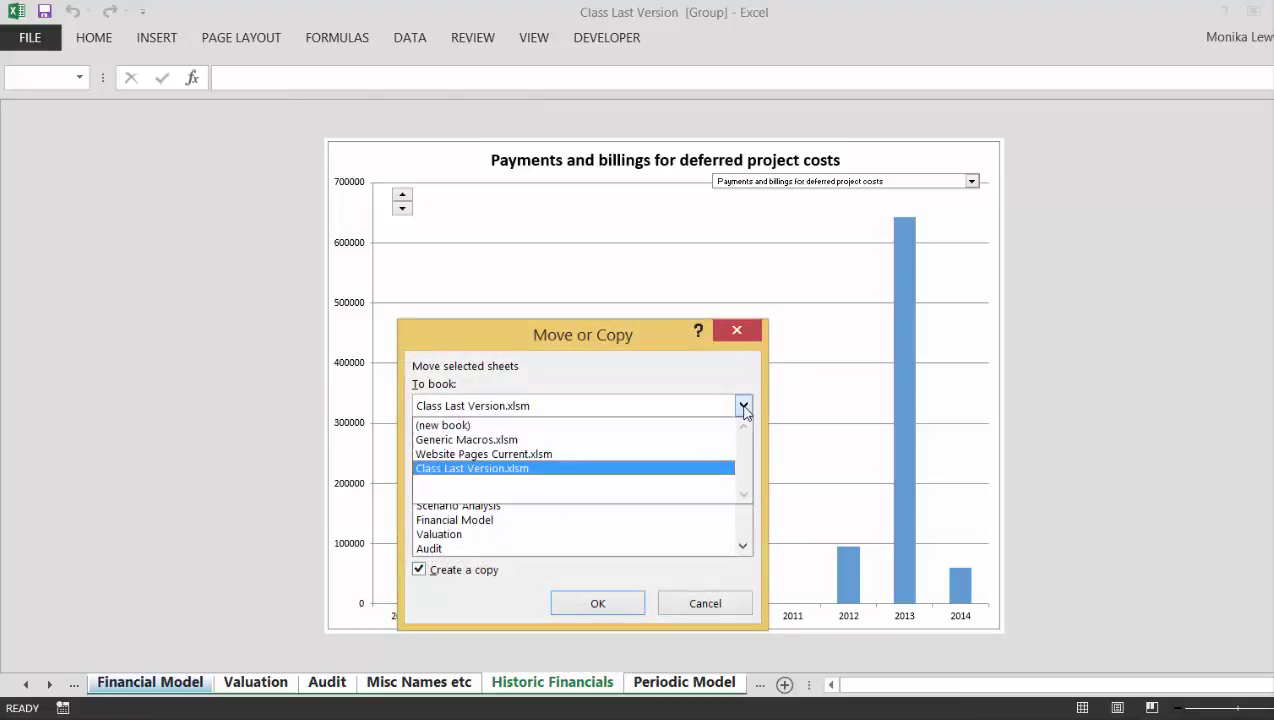
{"action": "left_click", "coordinate": [606, 426]}
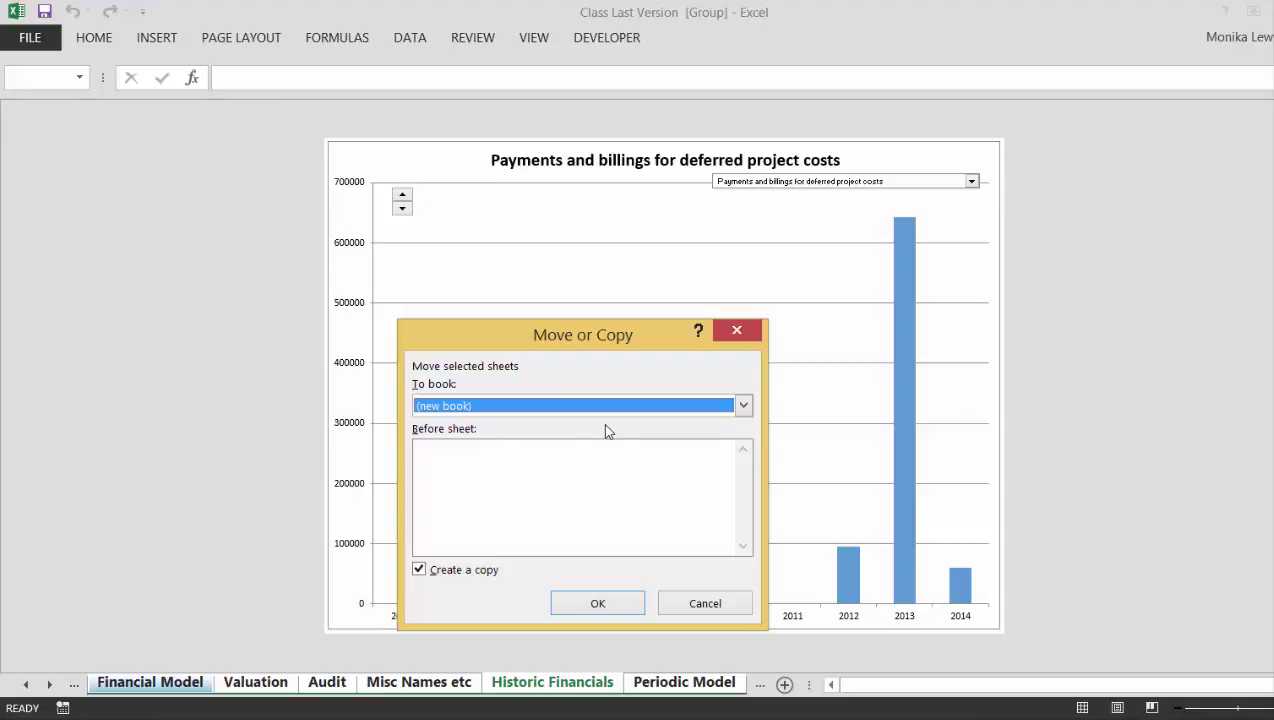
{"action": "left_click", "coordinate": [452, 468]}
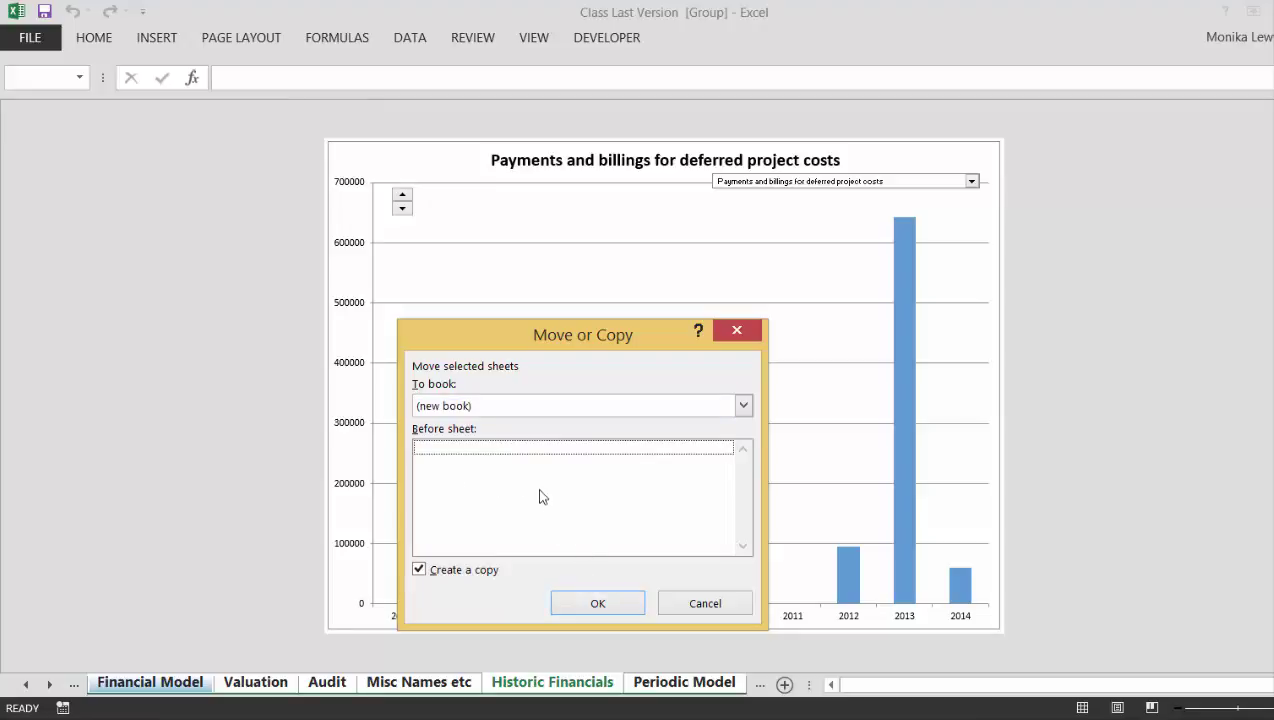
{"action": "left_click", "coordinate": [479, 405]}
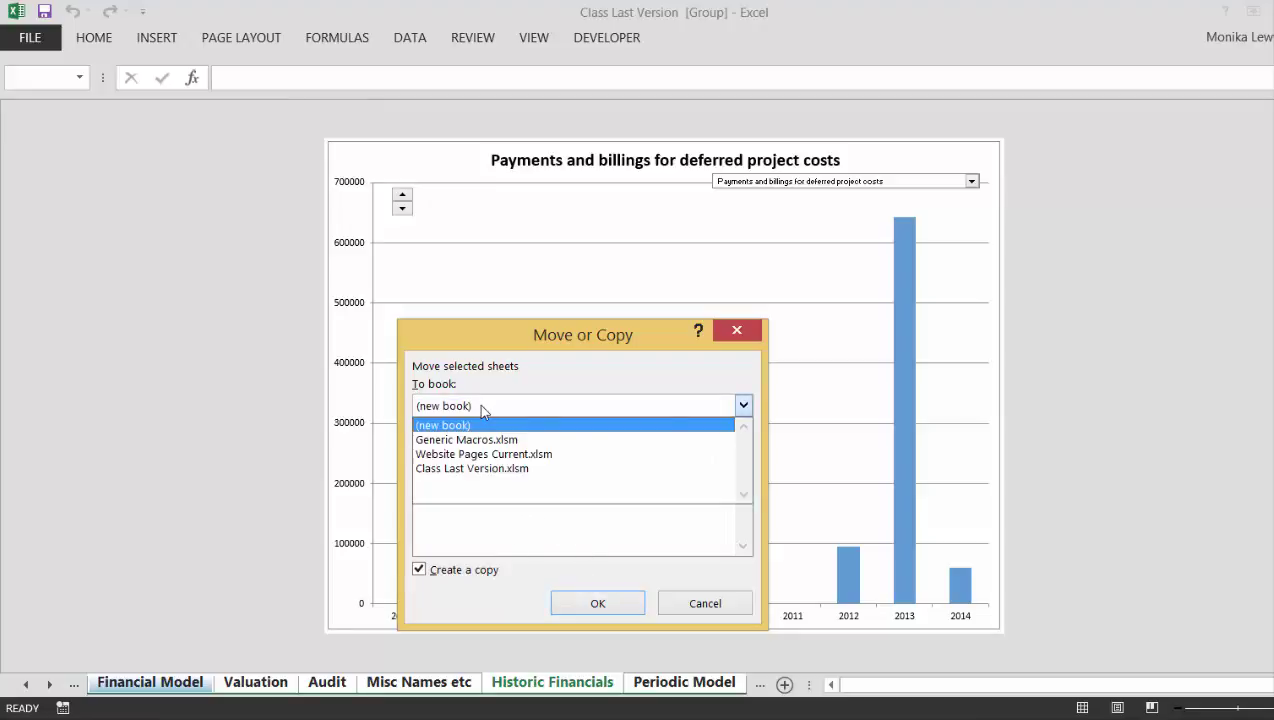
{"action": "left_click", "coordinate": [481, 407]}
{"action": "left_click", "coordinate": [481, 406]}
{"action": "left_click", "coordinate": [460, 532]}
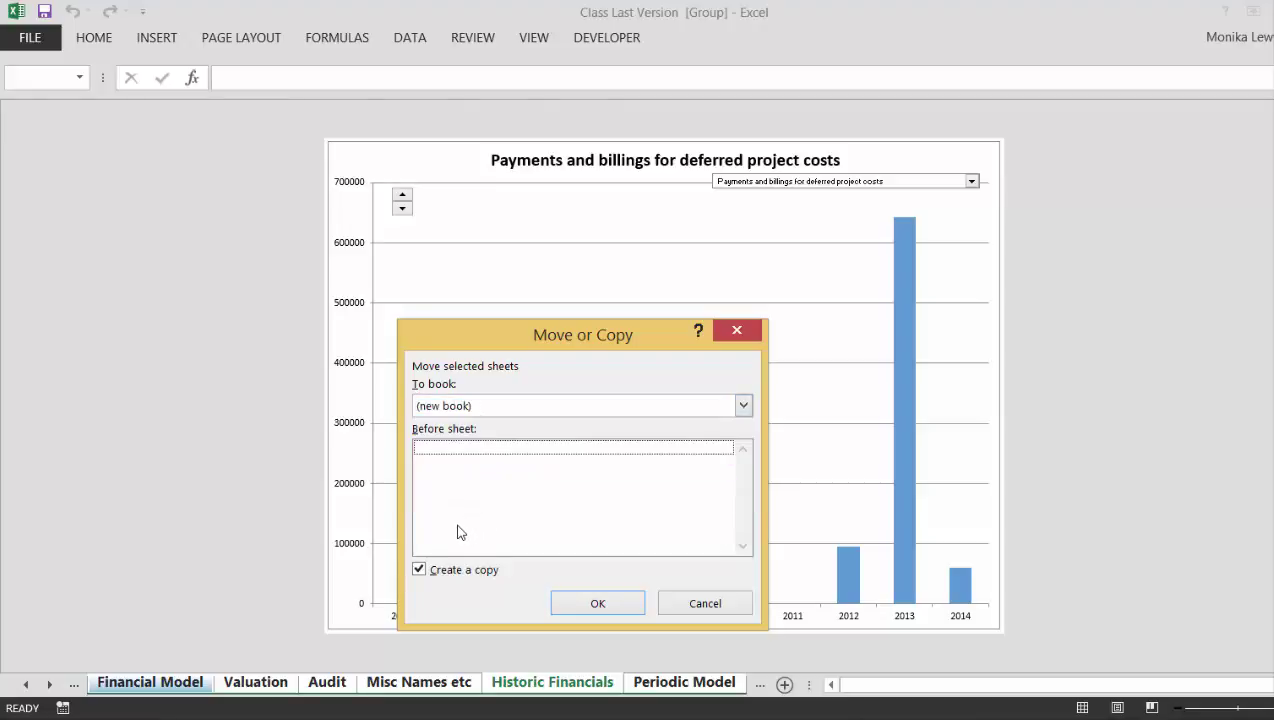
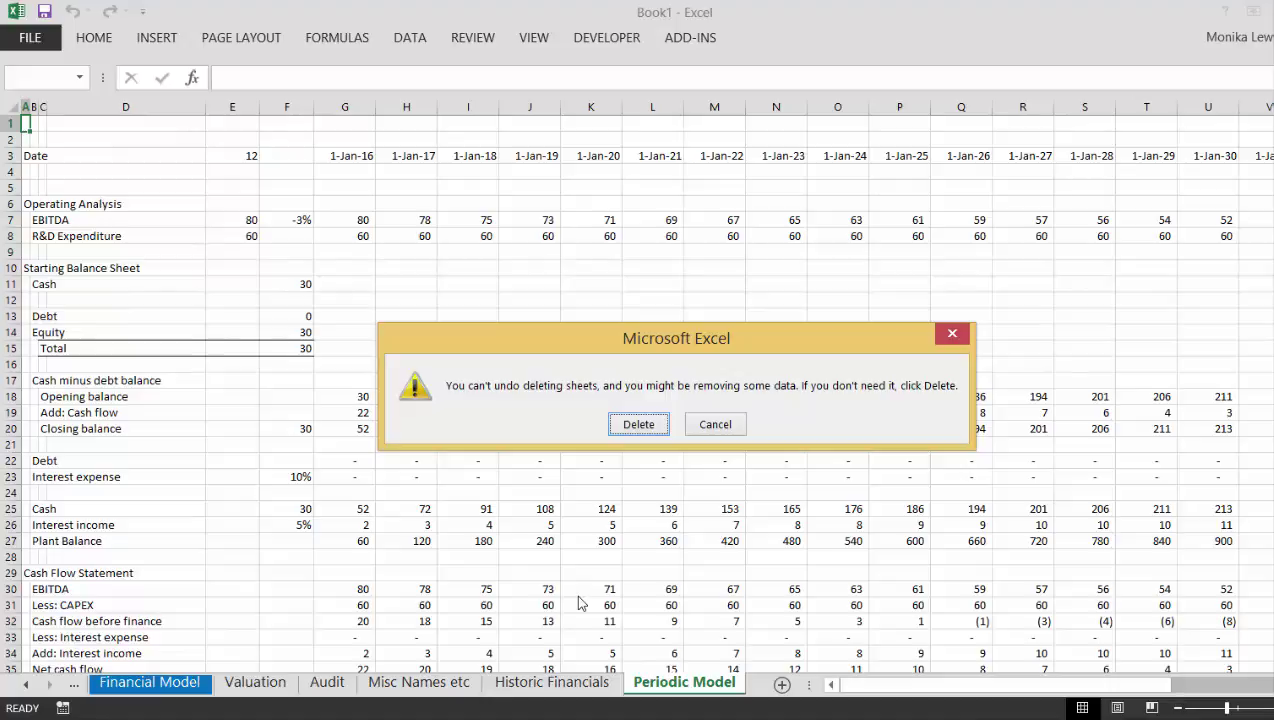
Delete the Periodic Model sheet from the new workbook and return to its Summary sheet
{"action": "key", "text": "Return"}
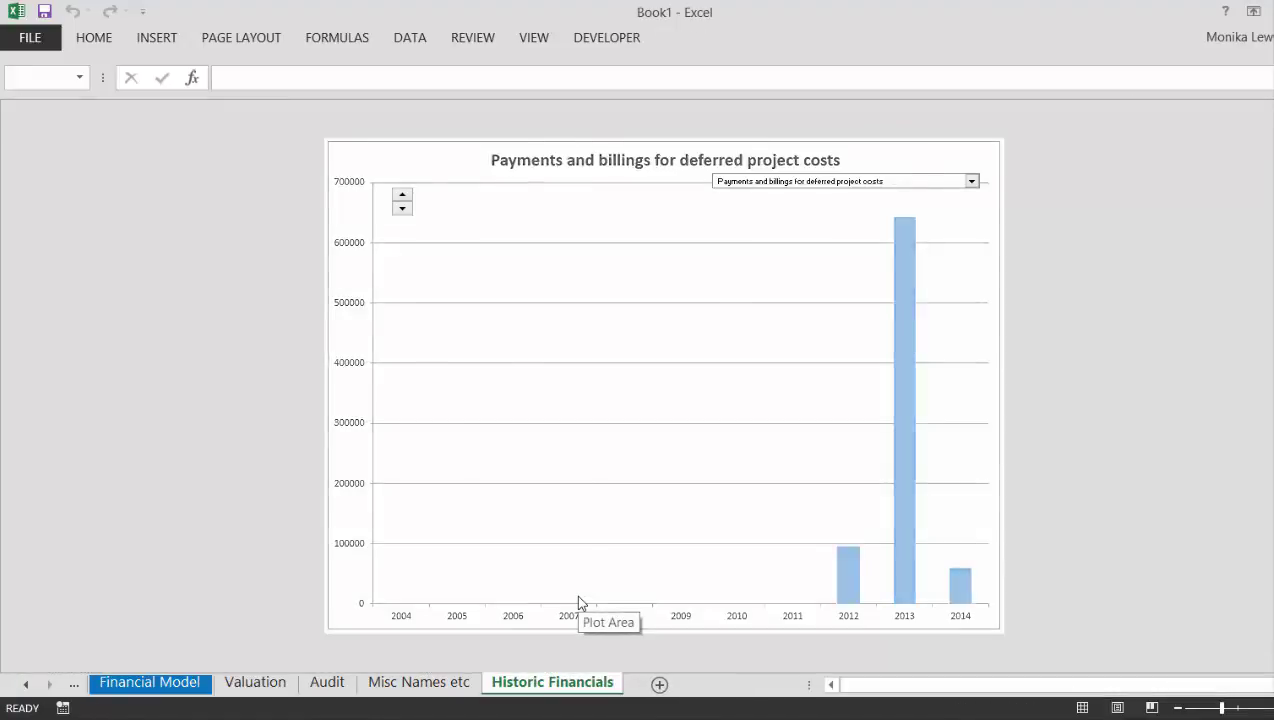
{"action": "key", "text": "ctrl+Page_Up"}
{"action": "key", "text": "ctrl+Page_Up"}
{"action": "key", "text": "ctrl+Page_Up"}
{"action": "key", "text": "ctrl+Page_Up"}
{"action": "key", "text": "ctrl+Page_Up"}
{"action": "key", "text": "ctrl+Page_Up"}
{"action": "key", "text": "ctrl+Page_Up"}
{"action": "key", "text": "ctrl+Page_Up"}
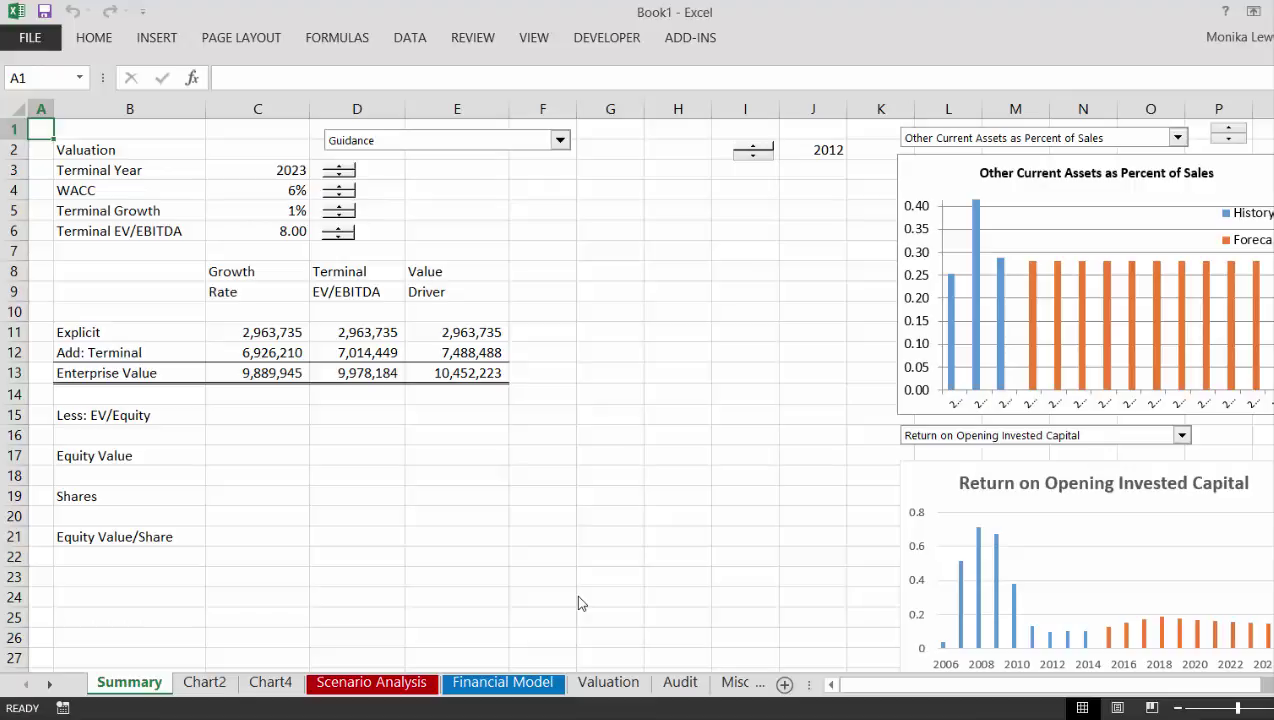
Save the new workbook under the file name First Solar Model - AIF
{"action": "key", "text": "F12"}
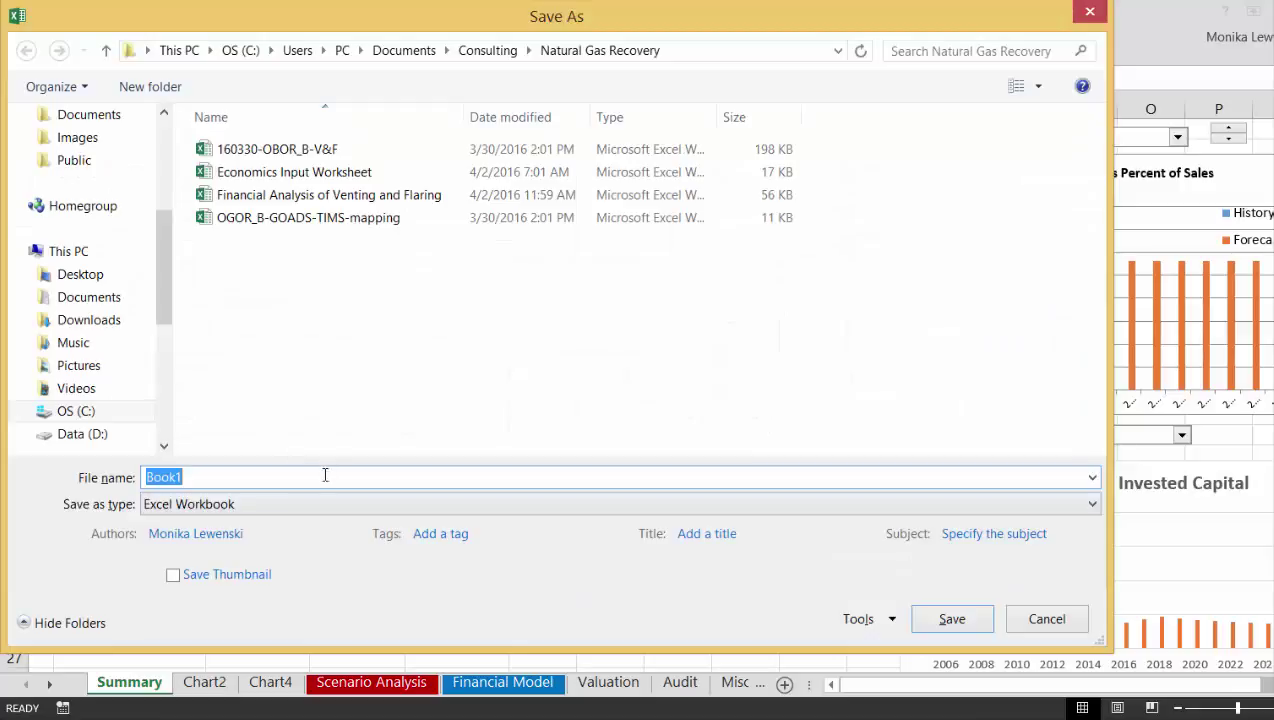
{"action": "left_click", "coordinate": [325, 477]}
{"action": "key", "text": "BackSpace"}
{"action": "key", "text": "BackSpace"}
{"action": "key", "text": "BackSpace"}
{"action": "key", "text": "BackSpace"}
{"action": "key", "text": "BackSpace"}
{"action": "type", "text": "First Solar Model "}
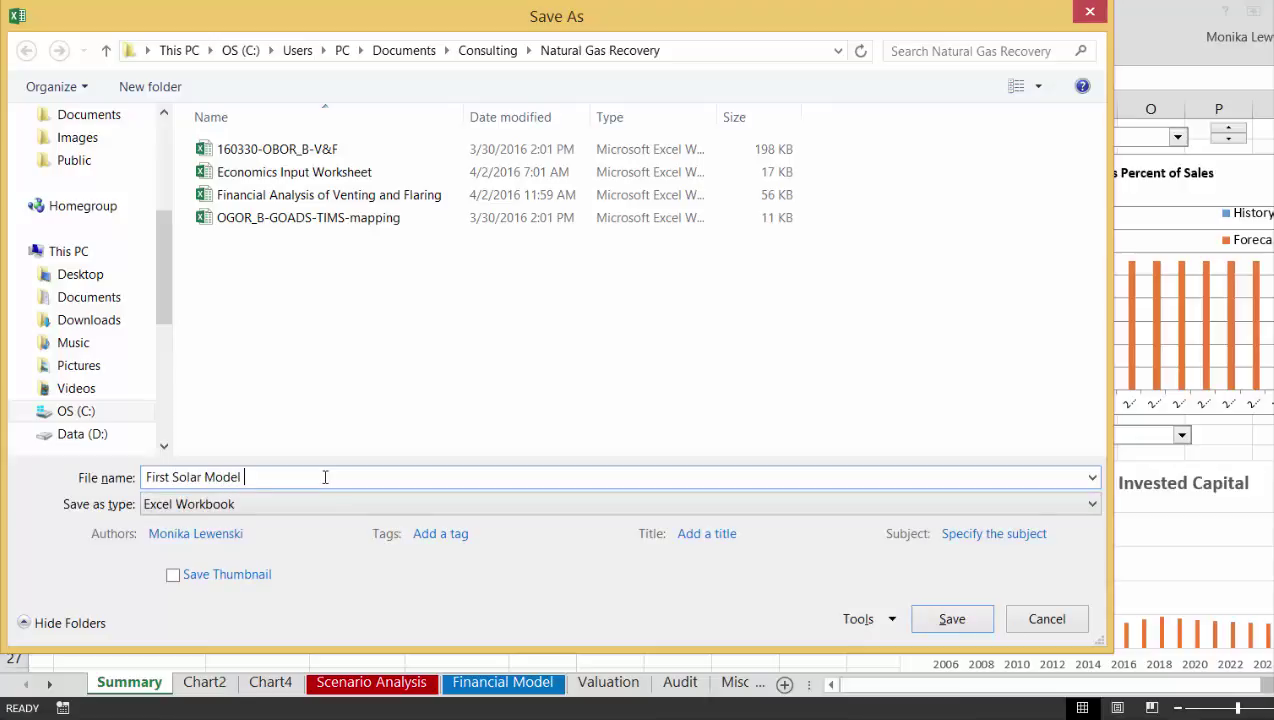
{"action": "type", "text": "2"}
{"action": "key", "text": "BackSpace"}
{"action": "type", "text": "- AIF"}
{"action": "key", "text": "Return"}
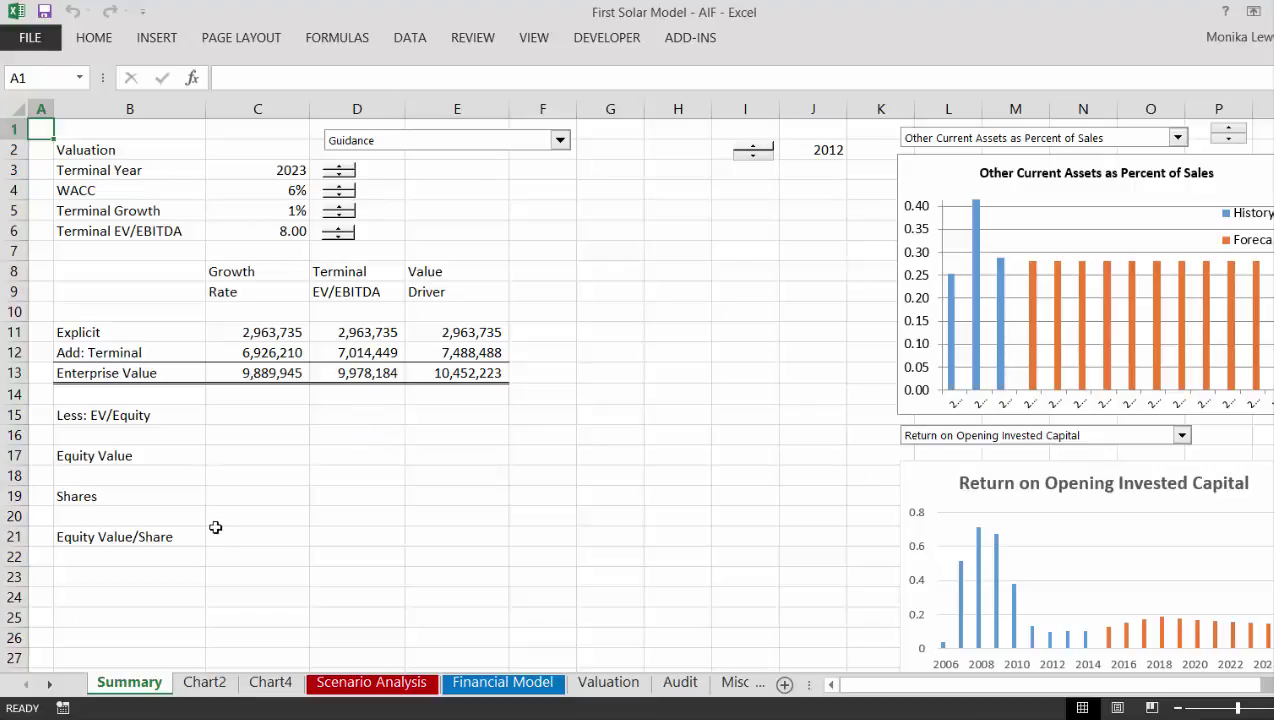
Check which calculation mode is set for the workbook
{"action": "left_click", "coordinate": [337, 37]}
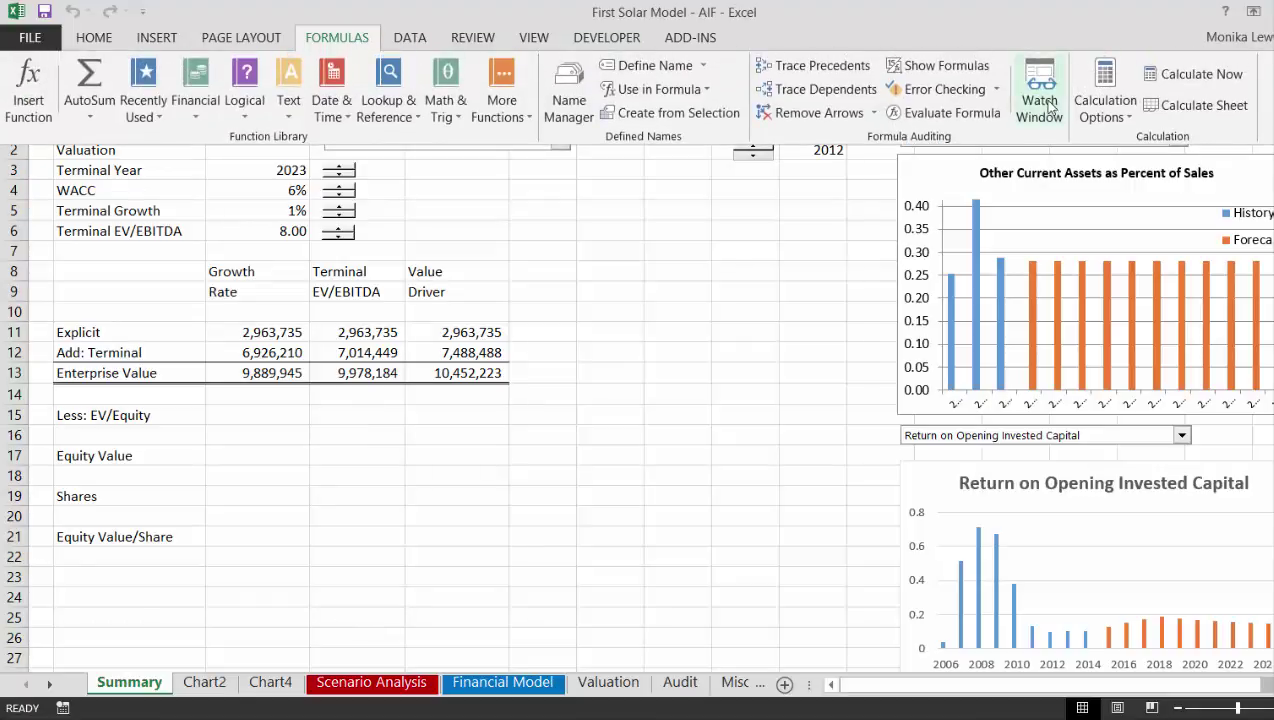
{"action": "left_click", "coordinate": [1080, 106]}
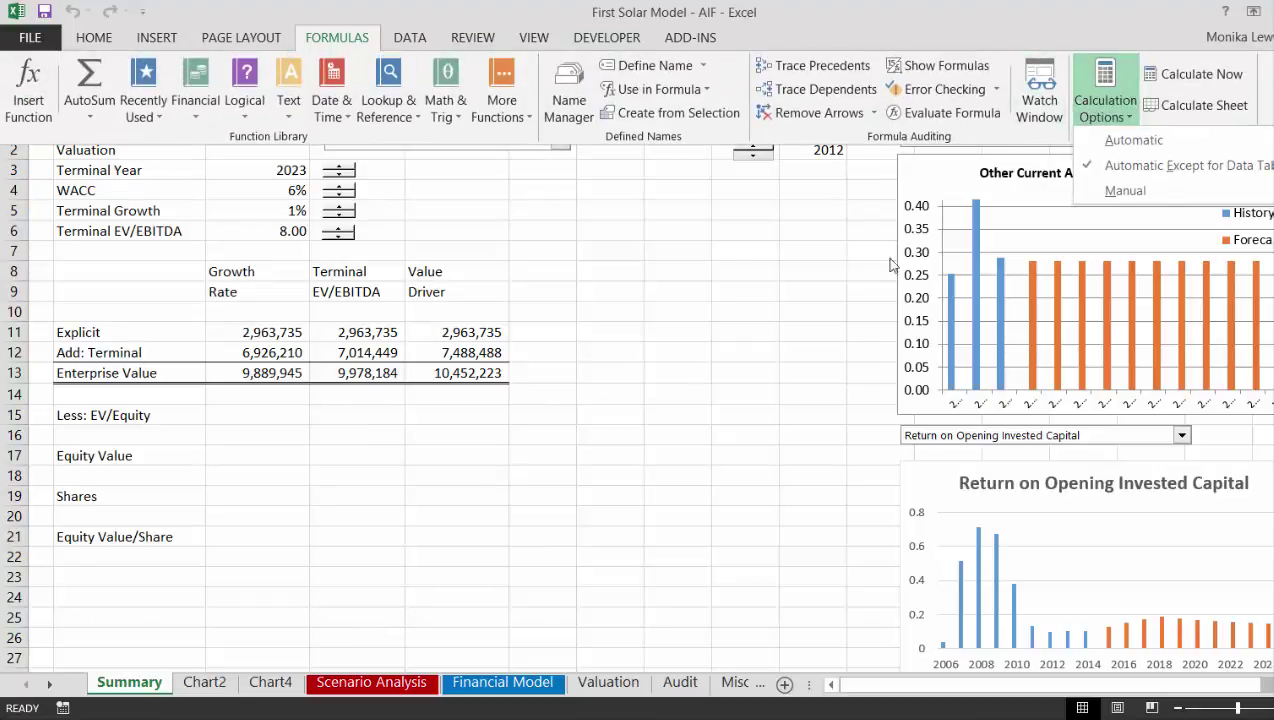
{"action": "left_click", "coordinate": [575, 417]}
{"action": "left_click", "coordinate": [577, 336]}
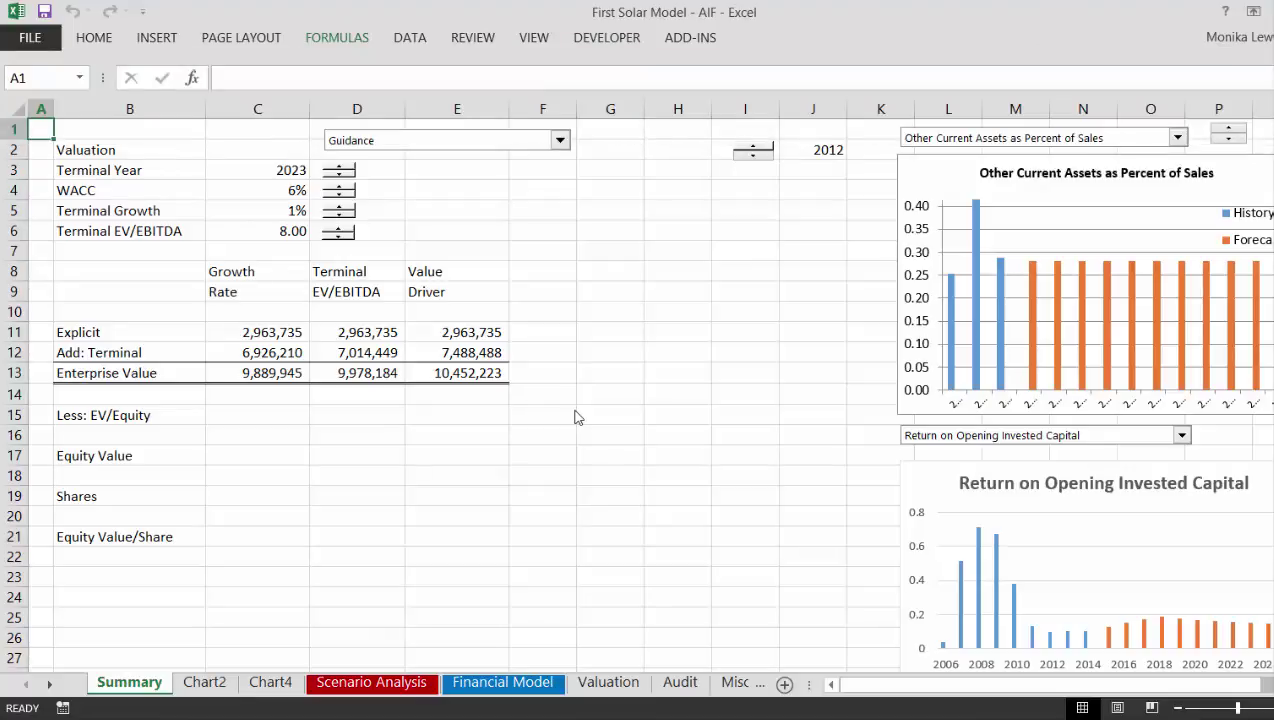
Switch to the Class Last Version workbook and go back through its grouped sheets to the blank Sheet1, releasing the grouping
{"action": "left_click", "coordinate": [638, 309]}
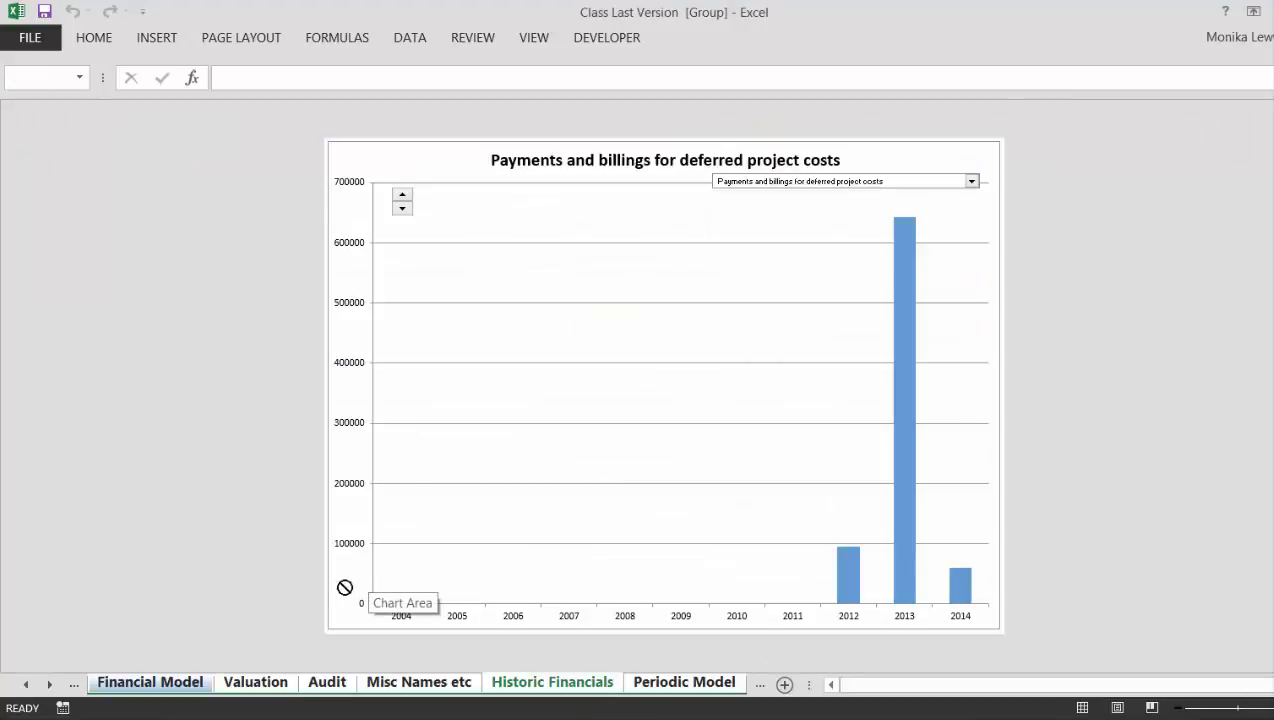
{"action": "key", "text": "ctrl+Page_Down"}
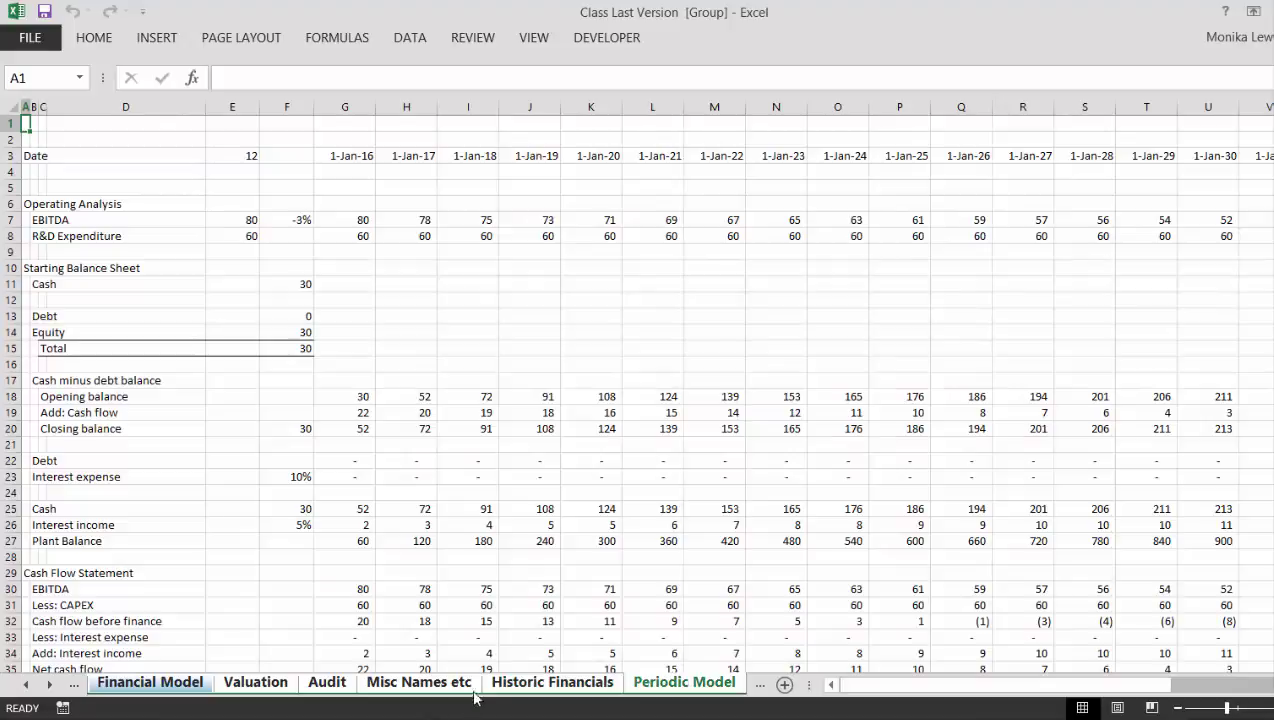
{"action": "left_click", "coordinate": [509, 688]}
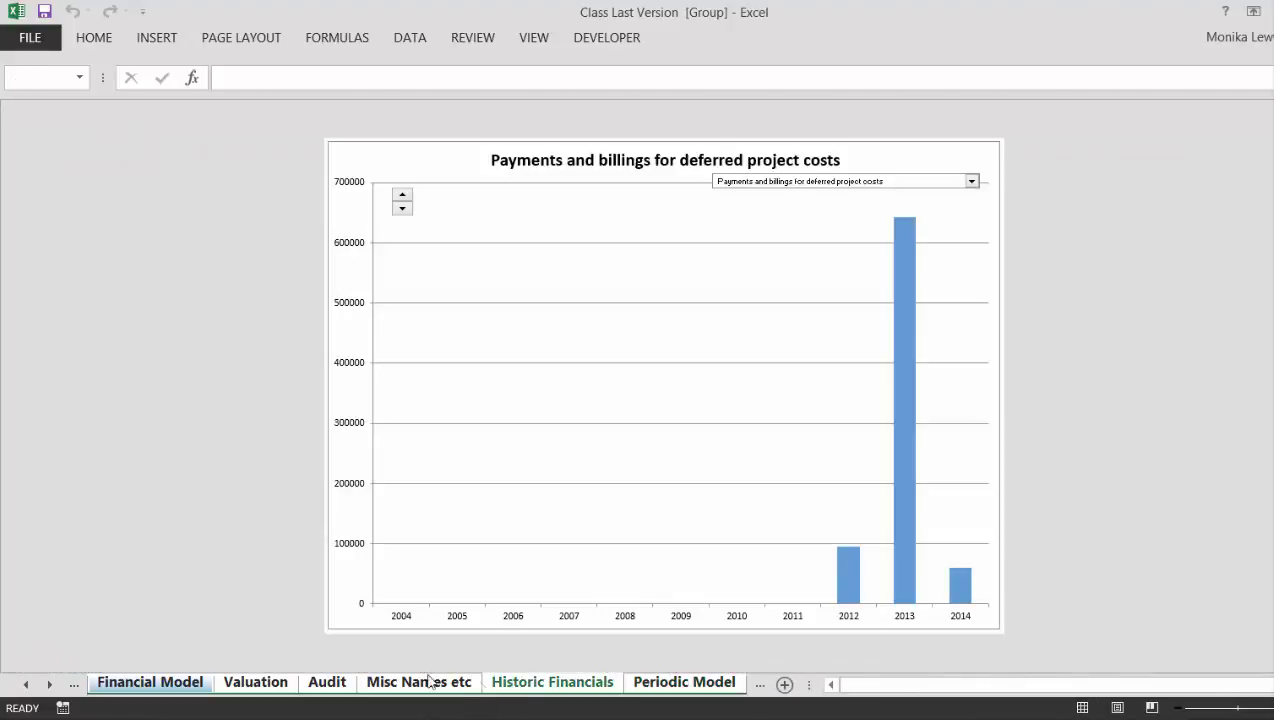
{"action": "key", "text": "ctrl+Page_Up"}
{"action": "key", "text": "ctrl+Page_Up"}
{"action": "key", "text": "ctrl+Page_Up"}
{"action": "key", "text": "ctrl+Page_Up"}
{"action": "key", "text": "ctrl+Page_Up"}
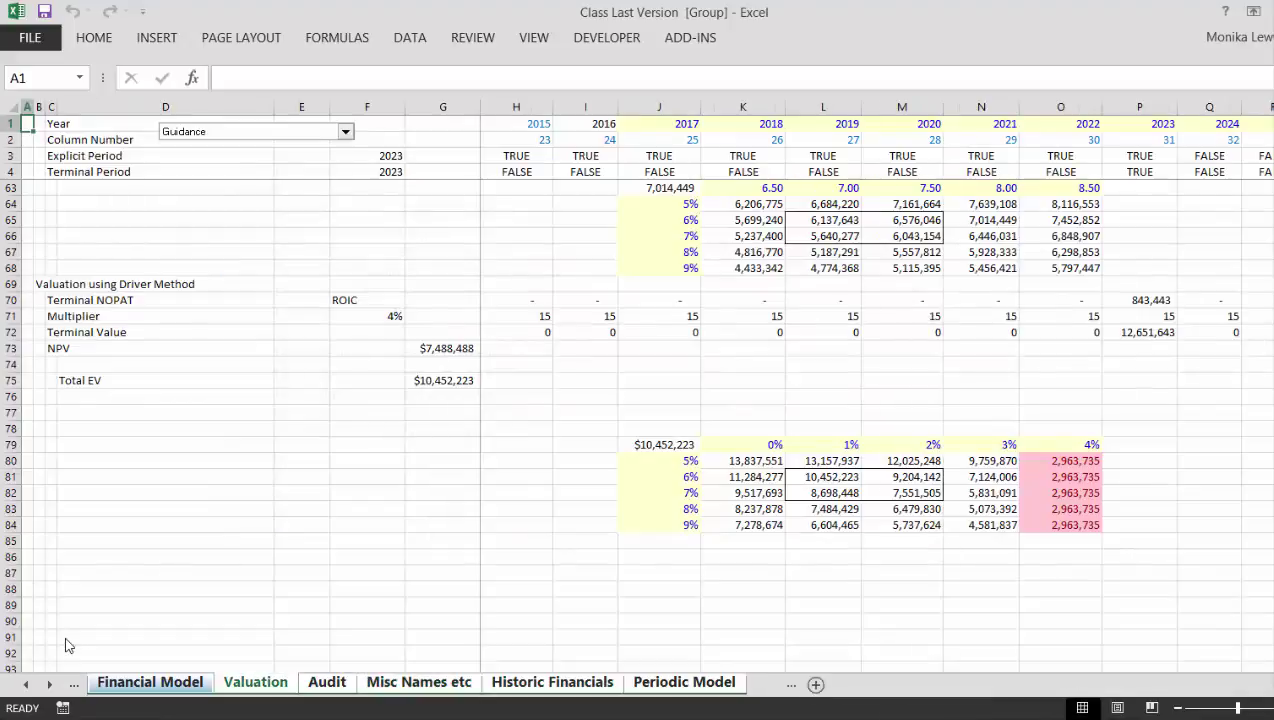
{"action": "key", "text": "ctrl+Page_Up"}
{"action": "key", "text": "ctrl+Page_Up"}
{"action": "key", "text": "ctrl+Page_Up"}
{"action": "key", "text": "ctrl+Page_Up"}
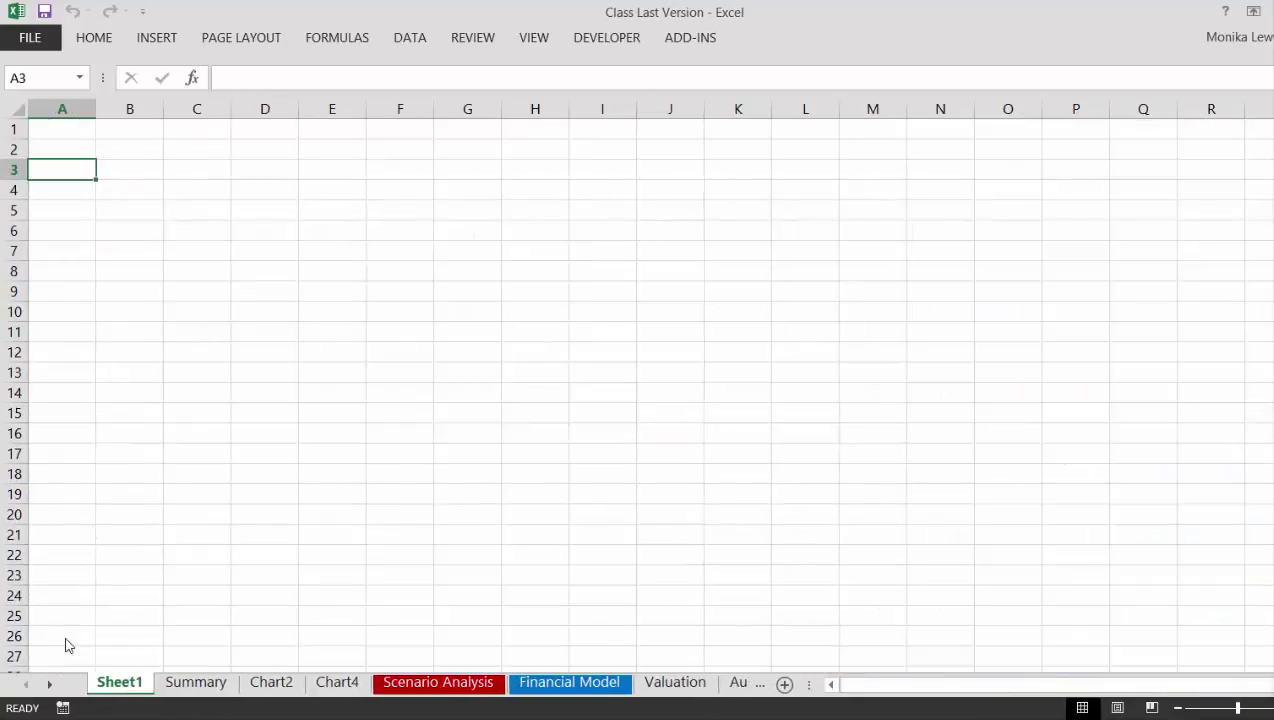
Look through the Class Last Version sheets from Sheet1 past the charts, Audit and Misc Names etc to Periodic Model
{"action": "key", "text": "ctrl+Page_Down"}
{"action": "key", "text": "ctrl+Page_Down"}
{"action": "key", "text": "ctrl+Page_Down"}
{"action": "key", "text": "ctrl+Page_Down"}
{"action": "key", "text": "ctrl+Page_Down"}
{"action": "key", "text": "ctrl+Page_Down"}
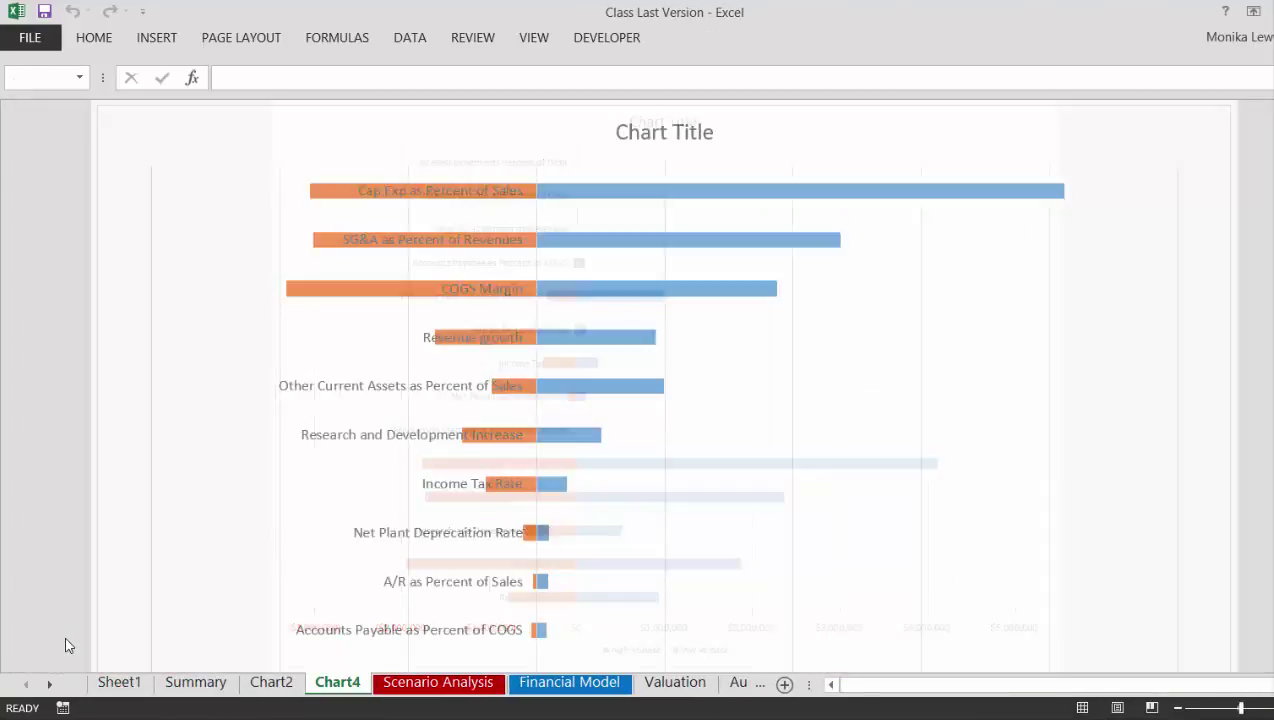
{"action": "key", "text": "ctrl+Page_Down"}
{"action": "key", "text": "Page_Down"}
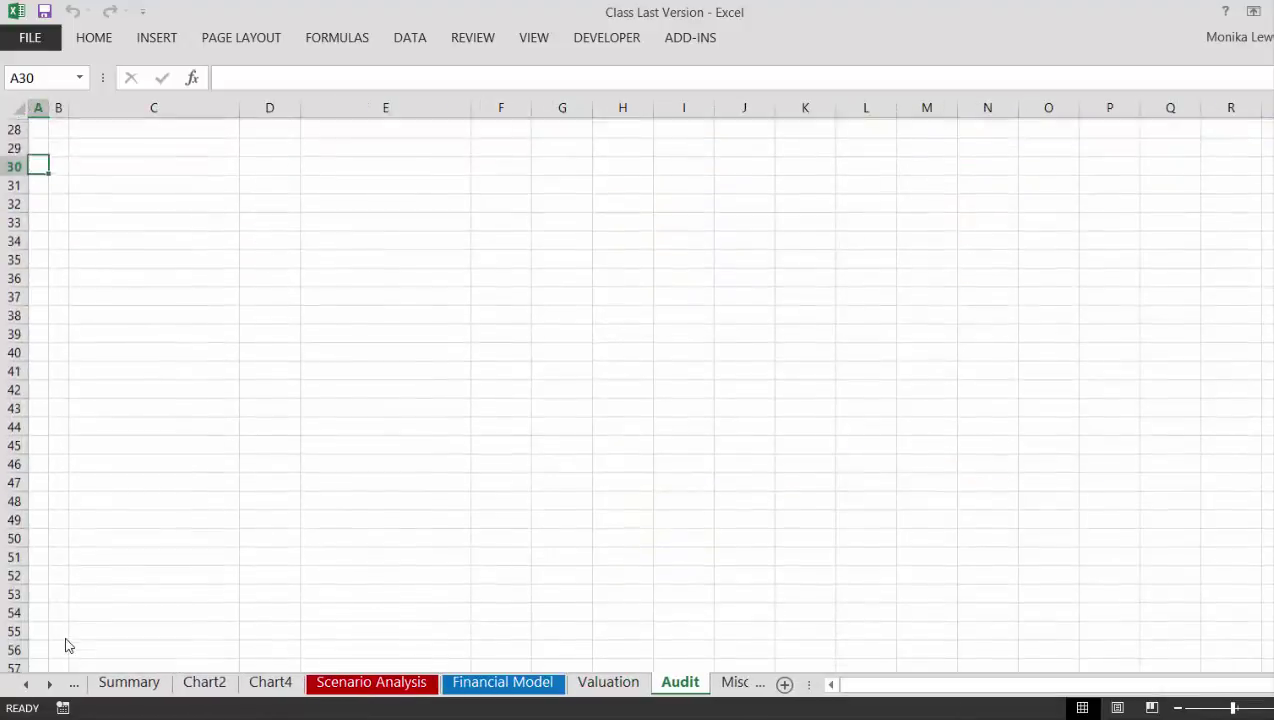
{"action": "key", "text": "Page_Down"}
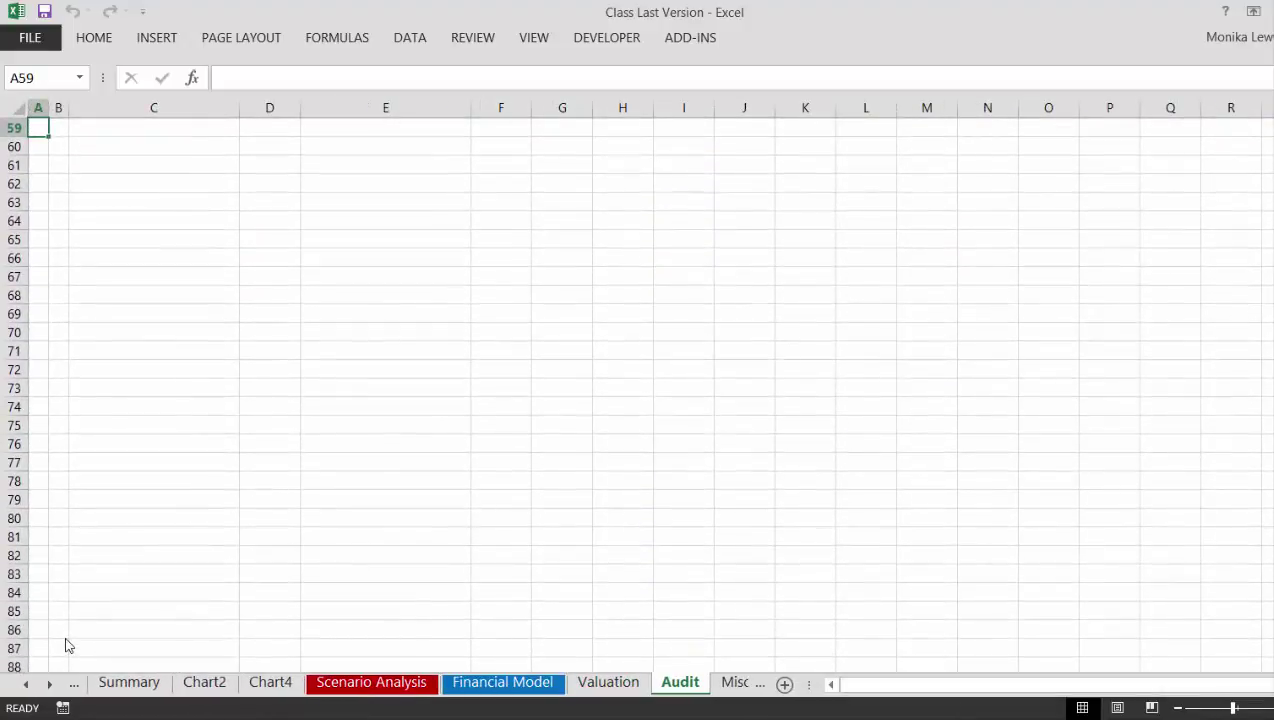
{"action": "key", "text": "Up"}
{"action": "key", "text": "Up"}
{"action": "key", "text": "ctrl+Page_Down"}
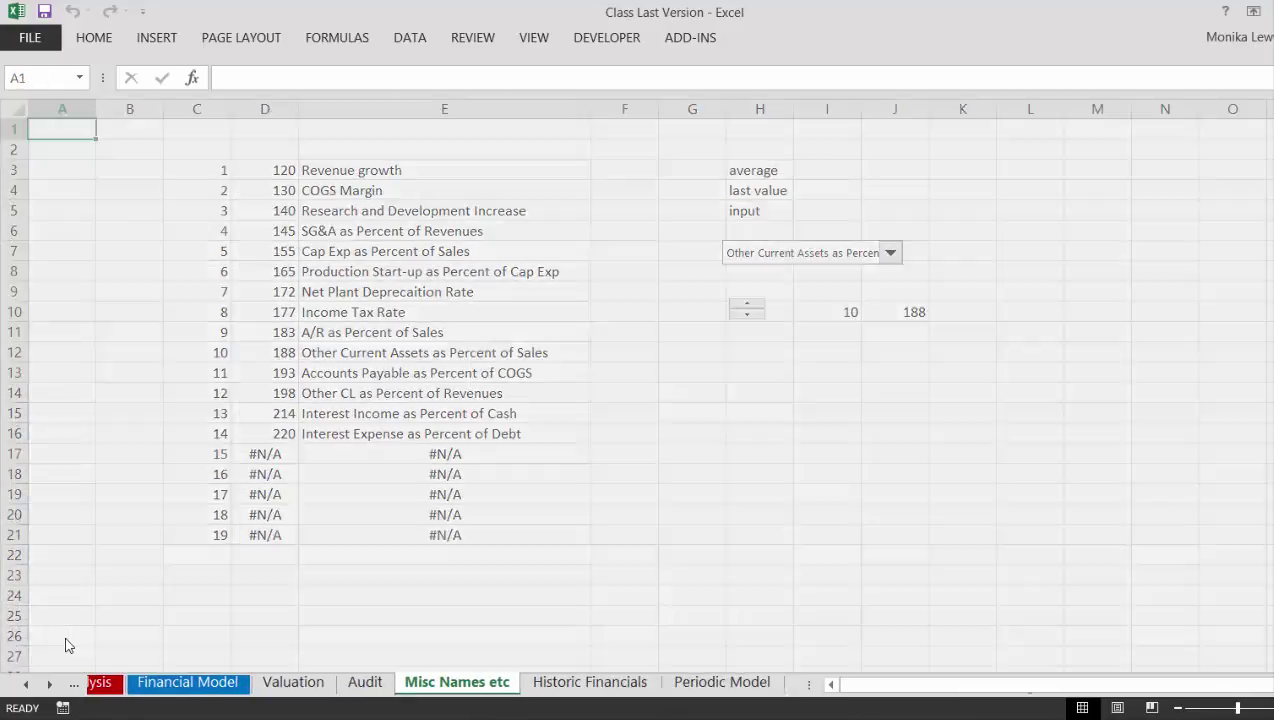
{"action": "key", "text": "ctrl+Page_Down"}
{"action": "key", "text": "ctrl+Page_Down"}
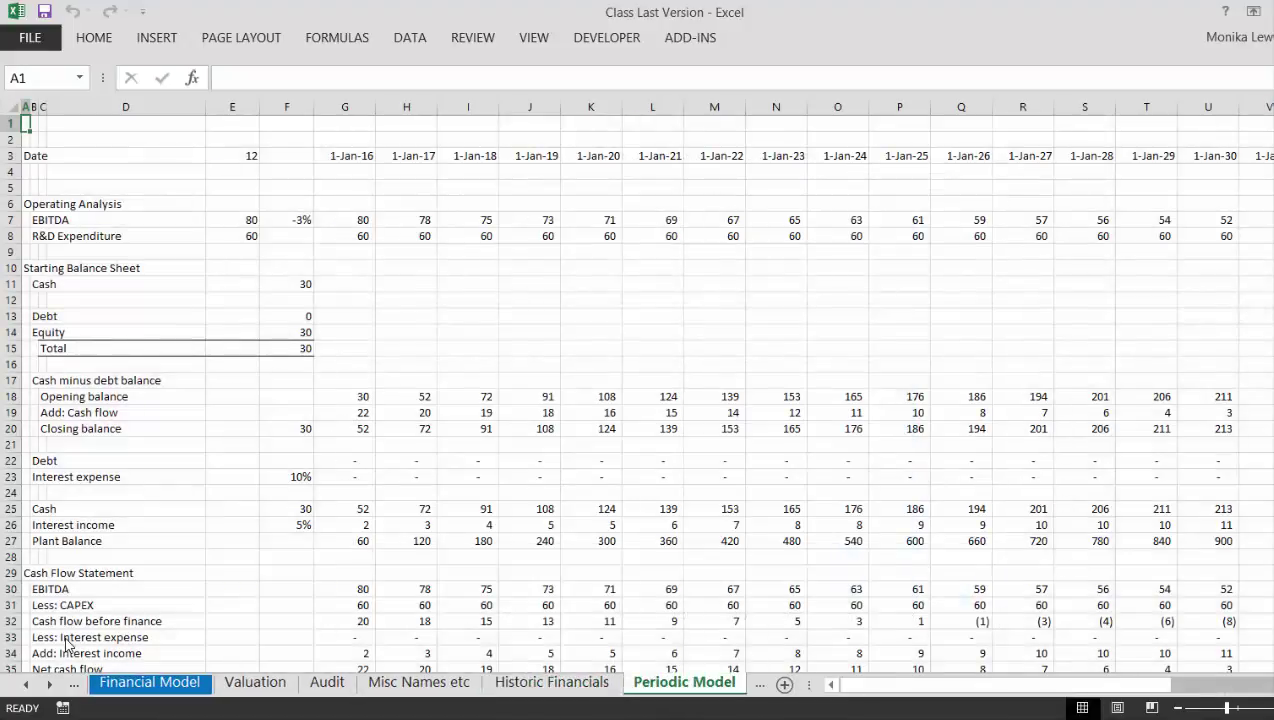
Compare the Periodic Model, Traditional Approach and Comps sheets to see where the acquisition analysis sheets begin
{"action": "key", "text": "ctrl+Page_Down"}
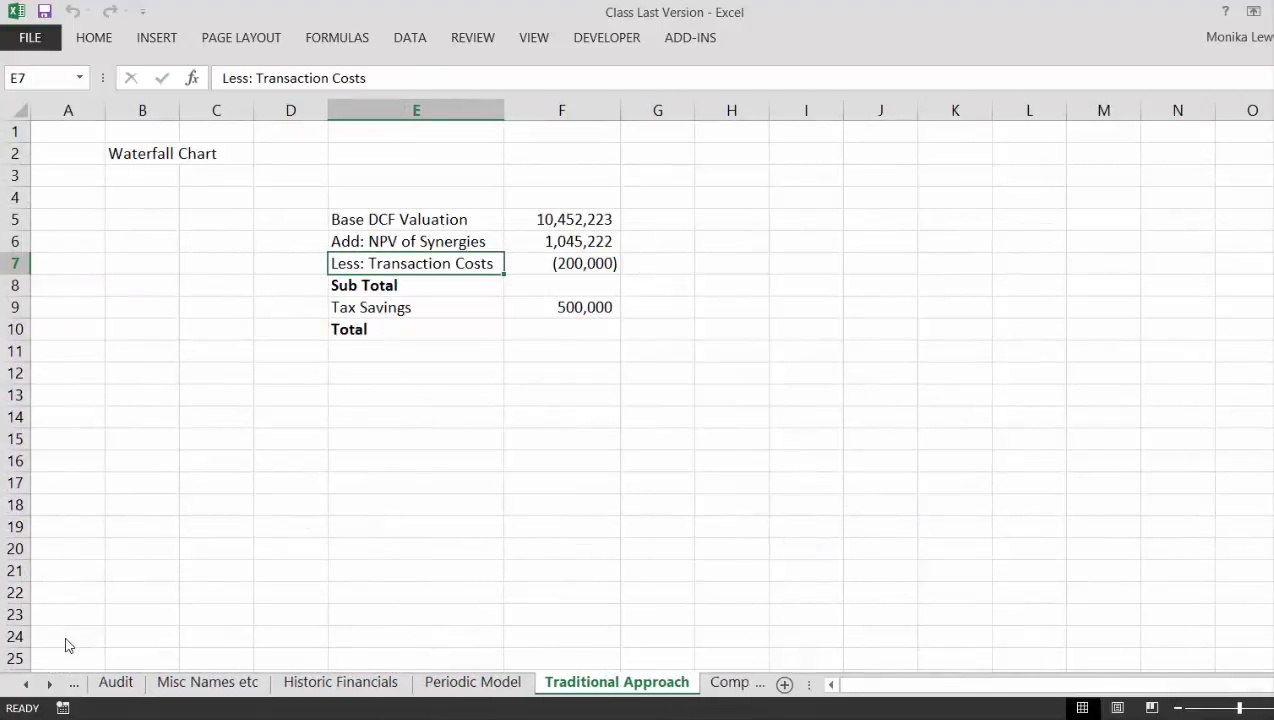
{"action": "key", "text": "ctrl+Page_Up"}
{"action": "key", "text": "ctrl+Page_Down"}
{"action": "key", "text": "ctrl+Page_Up"}
{"action": "key", "text": "ctrl+Page_Down"}
{"action": "key", "text": "ctrl+Page_Down"}
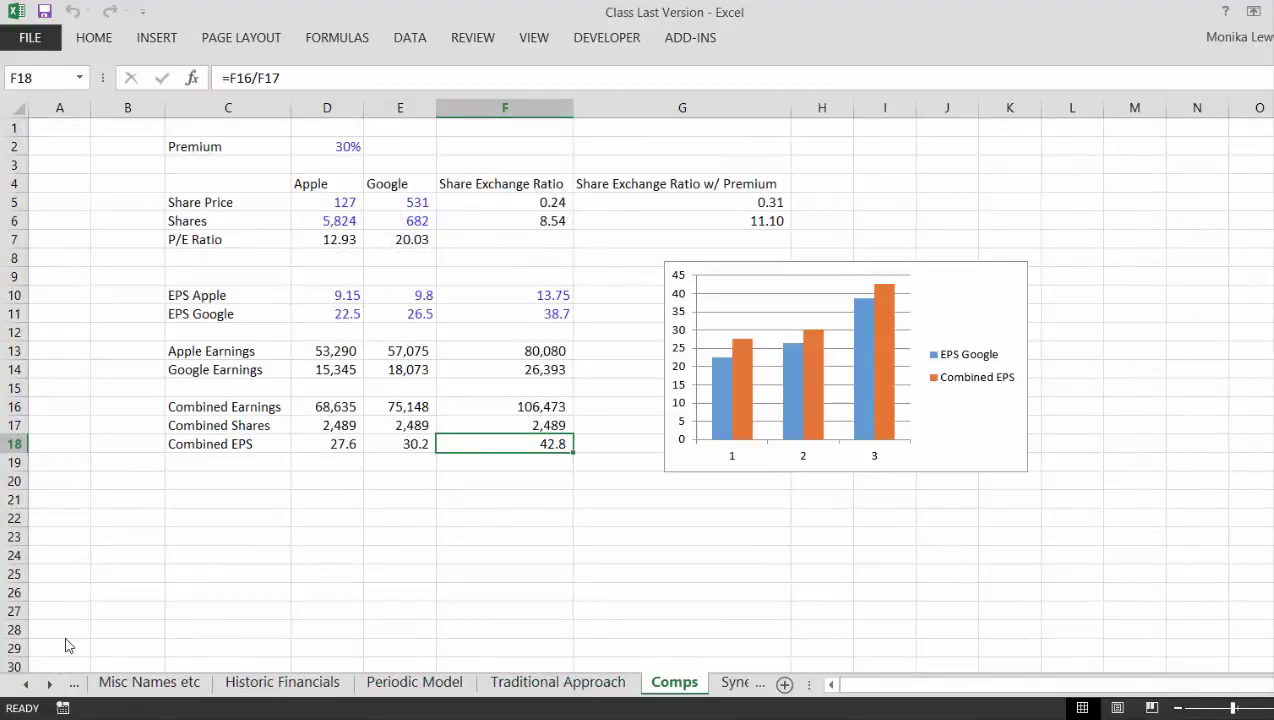
{"action": "key", "text": "ctrl+Page_Up"}
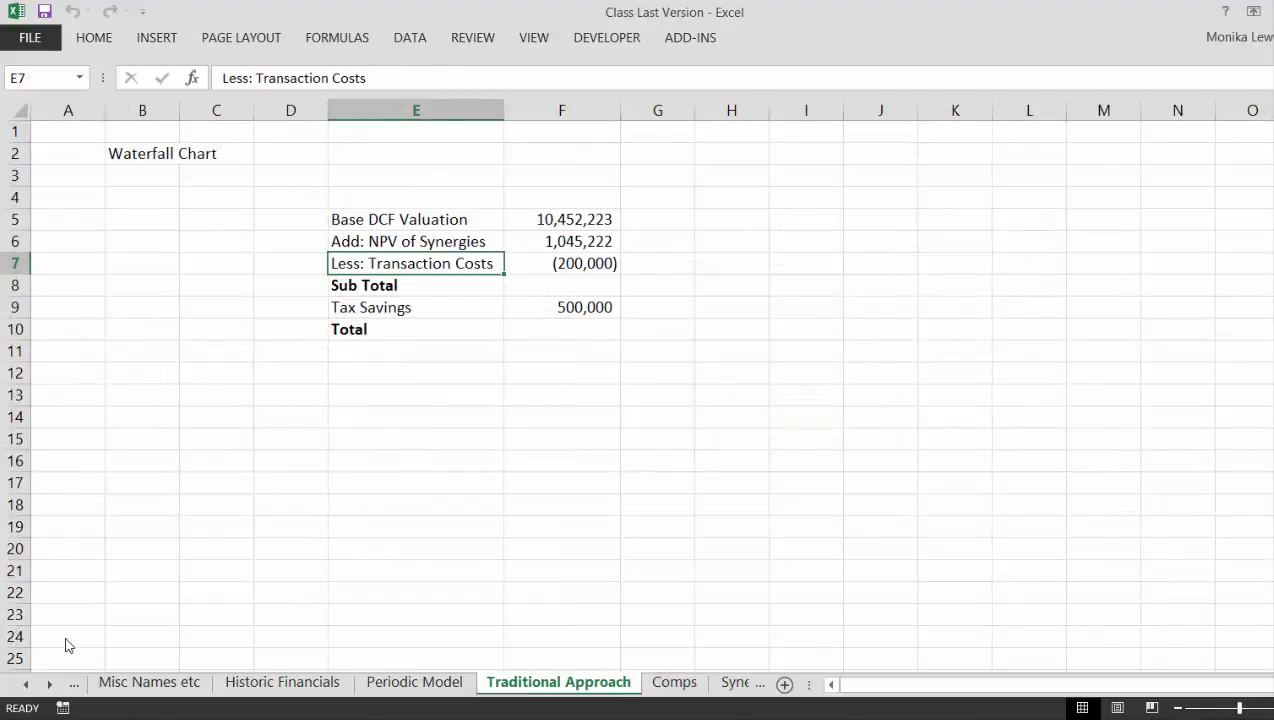
{"action": "key", "text": "ctrl+Page_Down"}
{"action": "key", "text": "ctrl+Page_Up"}
{"action": "key", "text": "ctrl+Page_Down"}
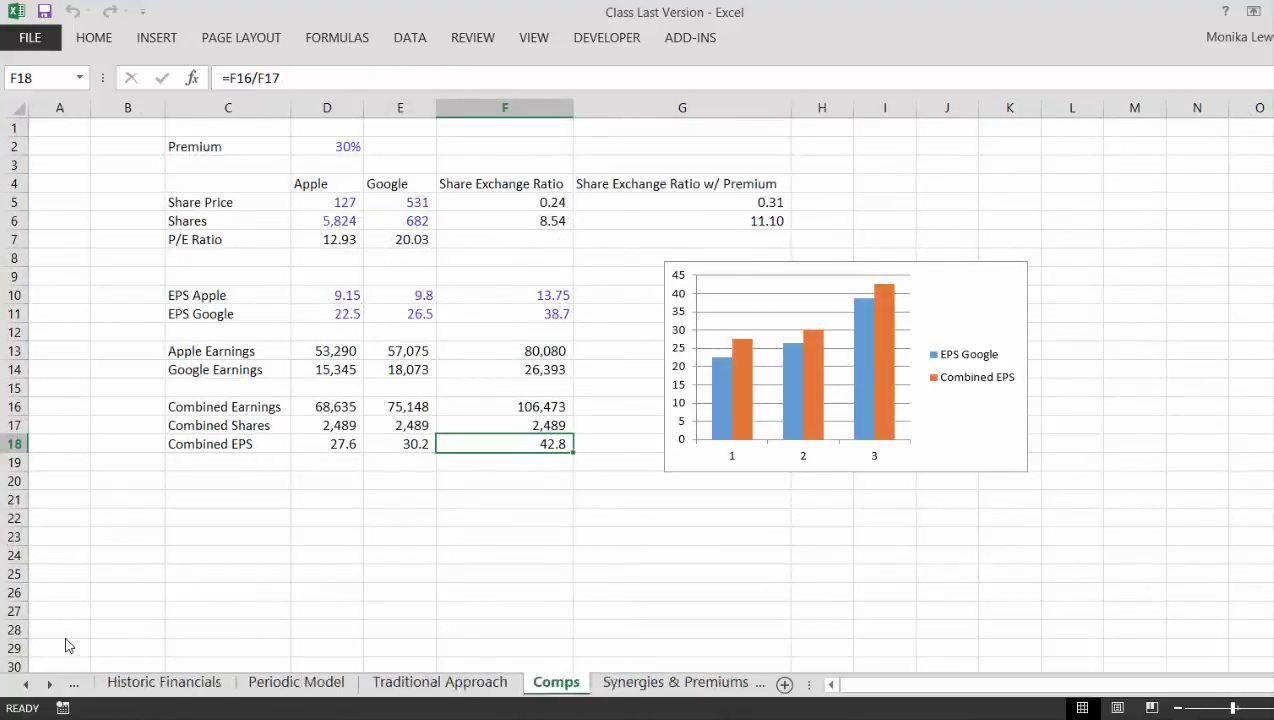
View the Synergies & Premiums sheet and examine the valuation ratios at the end of the IRR_ROI sheet
{"action": "key", "text": "ctrl+Page_Down"}
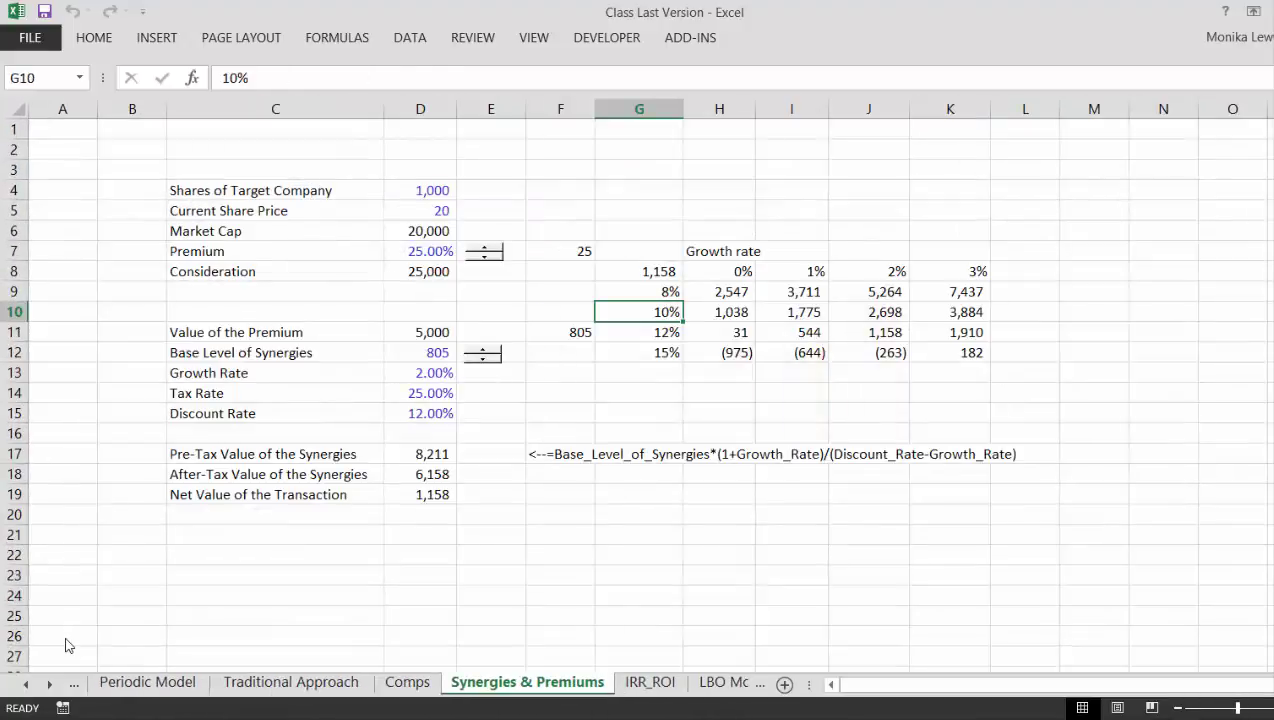
{"action": "key", "text": "ctrl+Page_Down"}
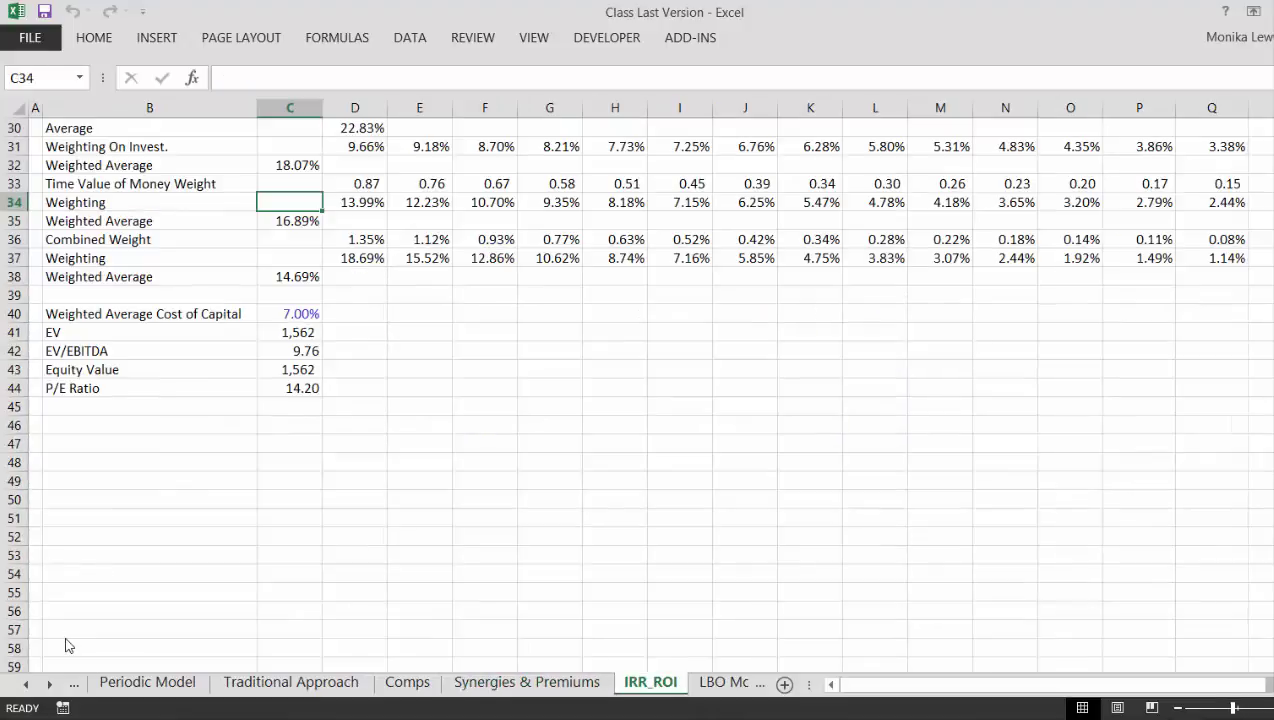
{"action": "key", "text": "Up"}
{"action": "key", "text": "Down"}
{"action": "key", "text": "Down"}
{"action": "key", "text": "Down"}
{"action": "key", "text": "Down"}
{"action": "key", "text": "Down"}
{"action": "key", "text": "Down"}
{"action": "key", "text": "Down"}
{"action": "key", "text": "Down"}
{"action": "key", "text": "Down"}
{"action": "key", "text": "Down"}
{"action": "key", "text": "Down"}
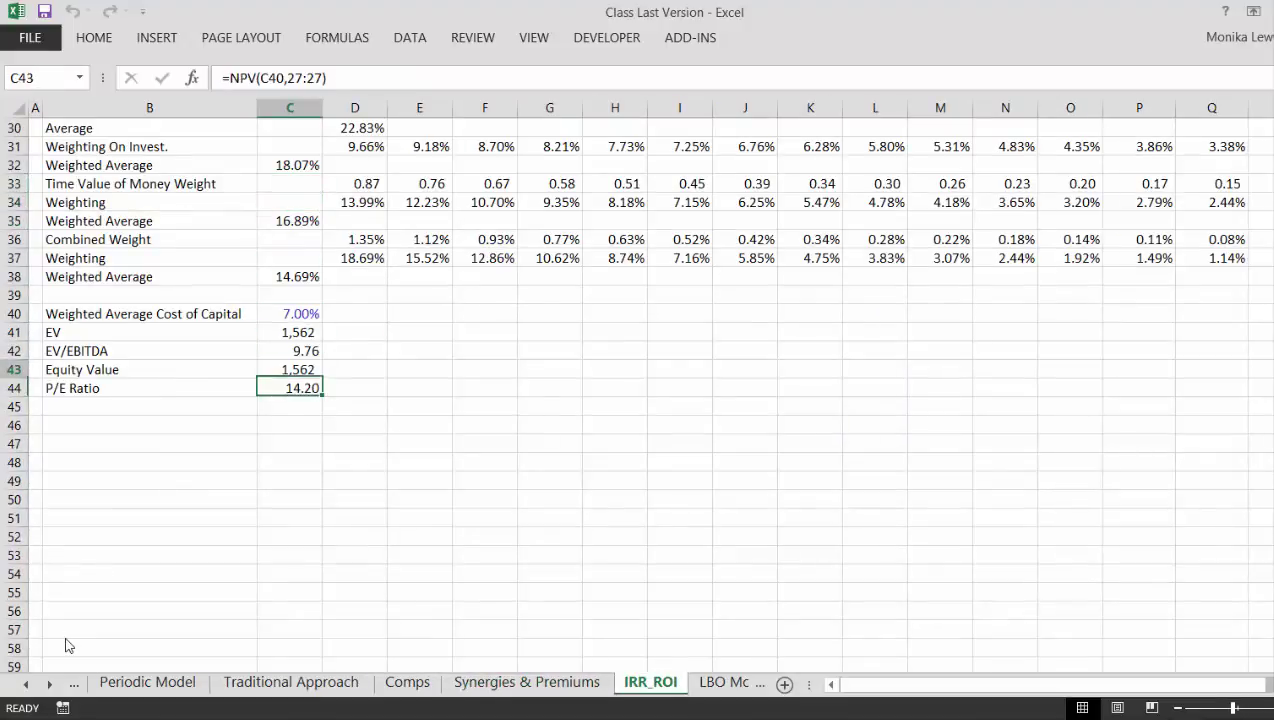
Examine the investment inputs, cash flow, IRR and ROI rows in the upper part of the IRR_ROI sheet
{"action": "key", "text": "Up"}
{"action": "key", "text": "Up"}
{"action": "key", "text": "Up"}
{"action": "key", "text": "Up"}
{"action": "key", "text": "Up"}
{"action": "key", "text": "Up"}
{"action": "key", "text": "Up"}
{"action": "key", "text": "Up"}
{"action": "key", "text": "Up"}
{"action": "key", "text": "Up"}
{"action": "key", "text": "Up"}
{"action": "key", "text": "Up"}
{"action": "key", "text": "Up"}
{"action": "key", "text": "Up"}
{"action": "key", "text": "Up"}
{"action": "key", "text": "Up"}
{"action": "key", "text": "Up"}
{"action": "key", "text": "Up"}
{"action": "key", "text": "Up"}
{"action": "key", "text": "Up"}
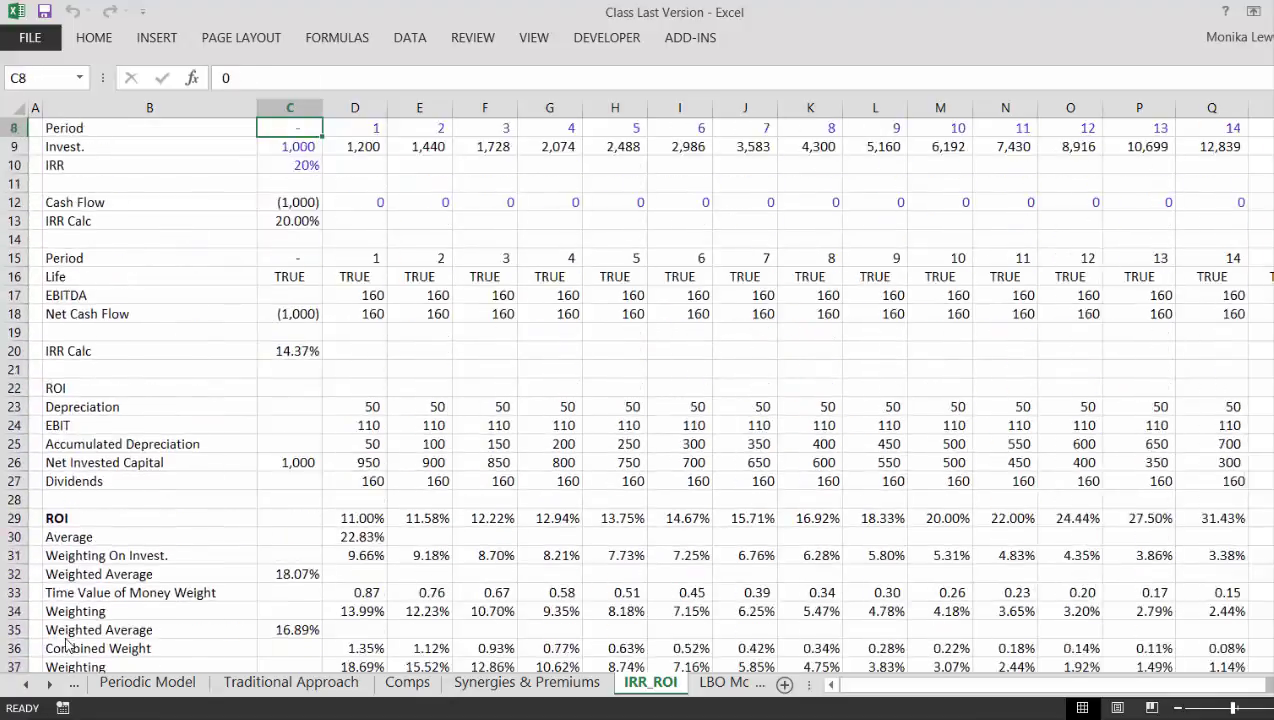
{"action": "key", "text": "Up"}
{"action": "key", "text": "Up"}
{"action": "key", "text": "Up"}
{"action": "key", "text": "Up"}
{"action": "key", "text": "Up"}
{"action": "key", "text": "Up"}
{"action": "key", "text": "Up"}
{"action": "key", "text": "Down"}
{"action": "key", "text": "Down"}
{"action": "key", "text": "Down"}
{"action": "key", "text": "Down"}
{"action": "key", "text": "Down"}
{"action": "key", "text": "Down"}
{"action": "key", "text": "Down"}
{"action": "key", "text": "Down"}
{"action": "key", "text": "Down"}
{"action": "key", "text": "Down"}
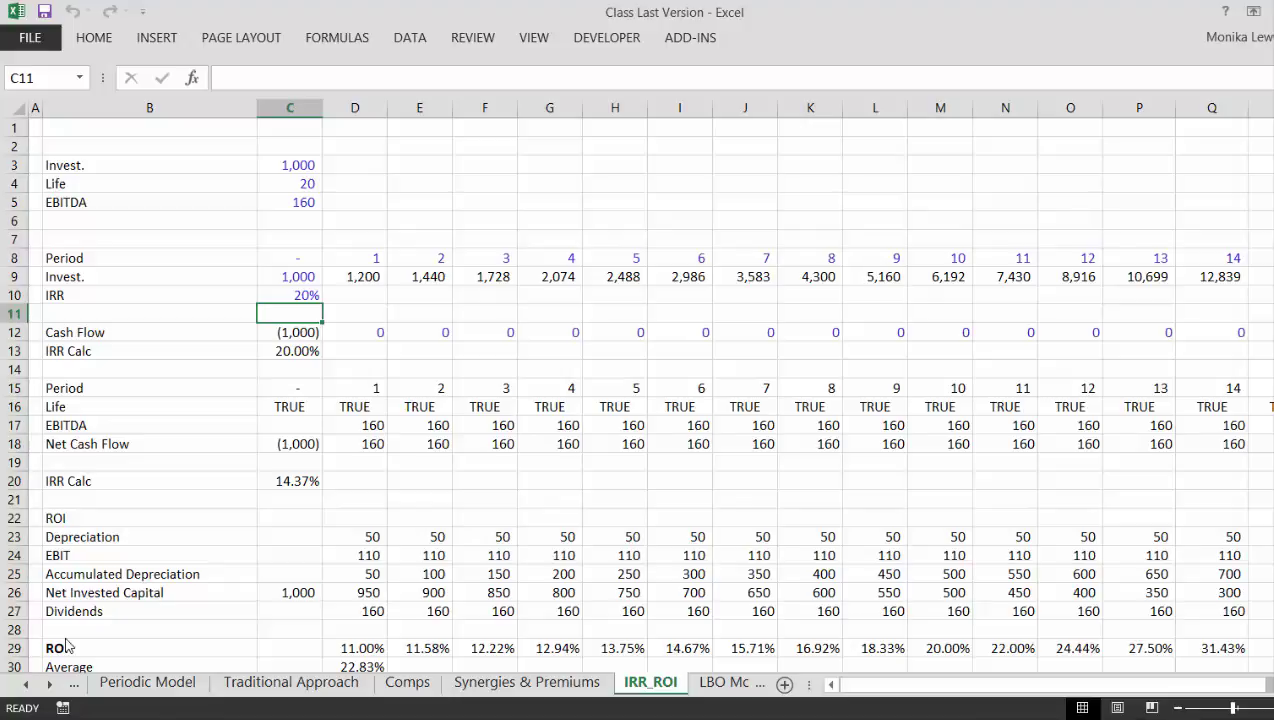
Go back through the Synergies & Premiums, Comps and Traditional Approach sheets to the Periodic Model sheet
{"action": "key", "text": "ctrl+Page_Up"}
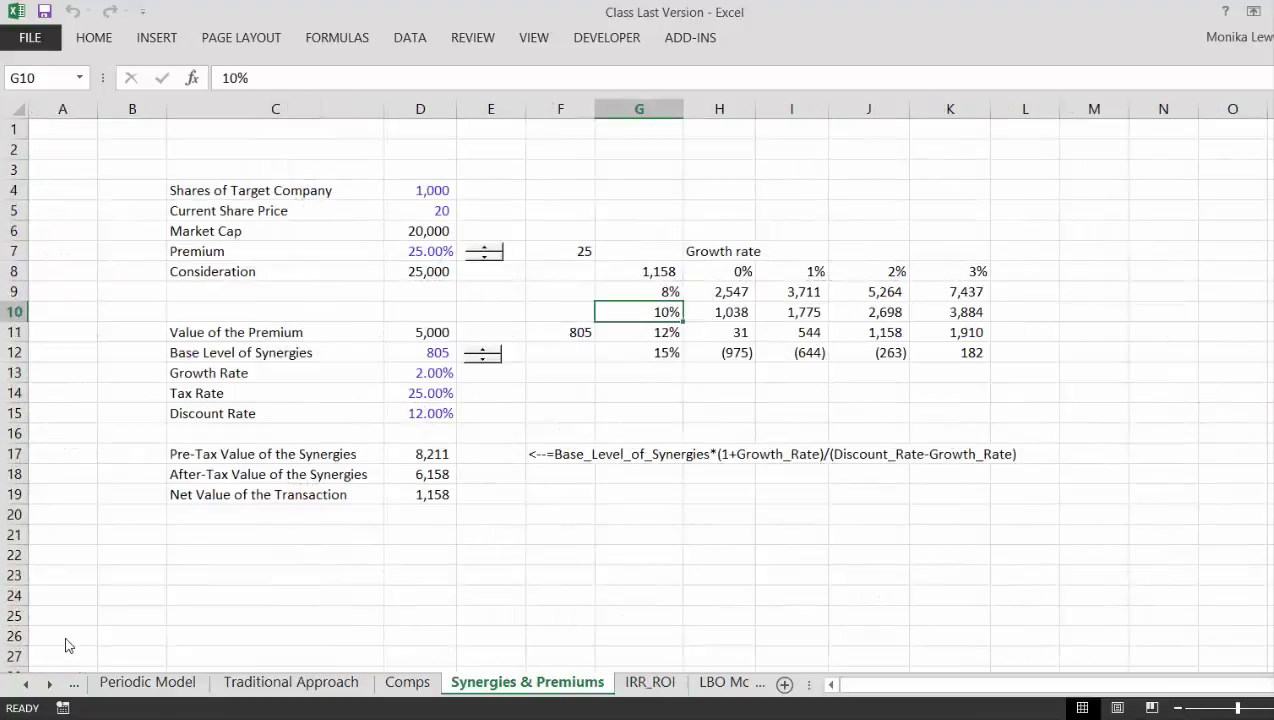
{"action": "key", "text": "ctrl+Page_Up"}
{"action": "key", "text": "ctrl+Page_Down"}
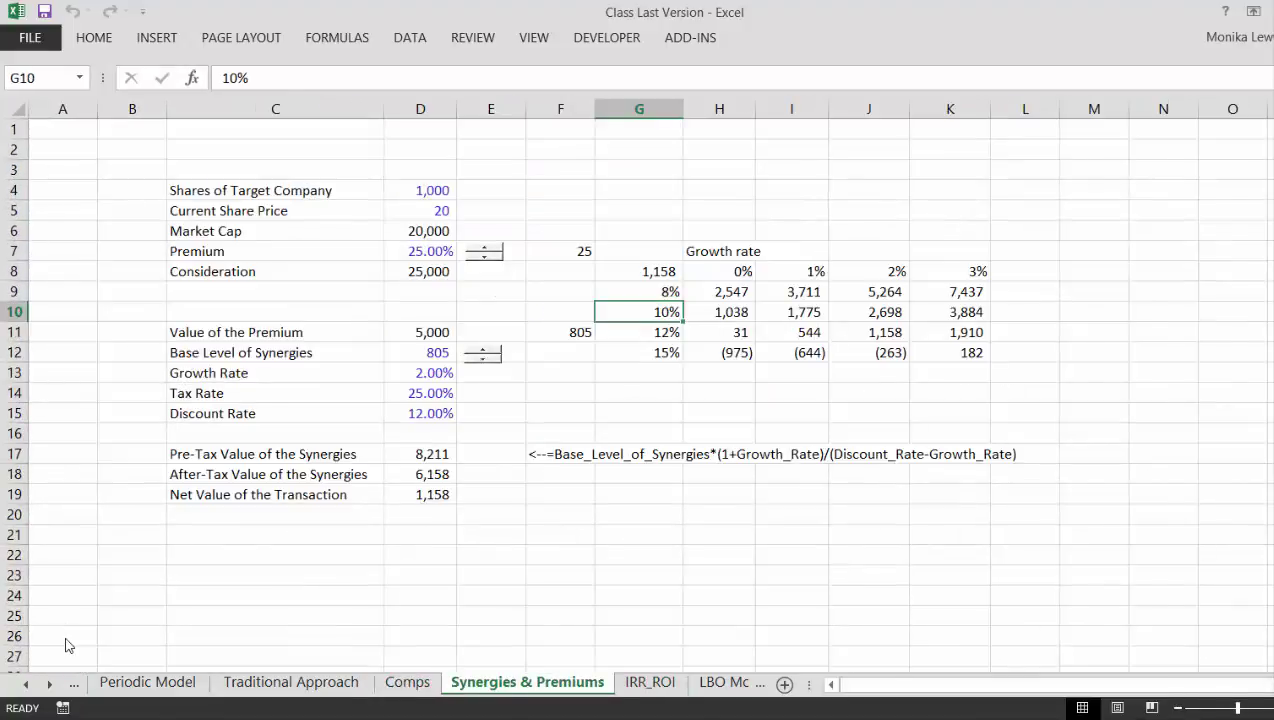
{"action": "key", "text": "ctrl+Page_Up"}
{"action": "key", "text": "ctrl+Page_Up"}
{"action": "key", "text": "ctrl+Page_Up"}
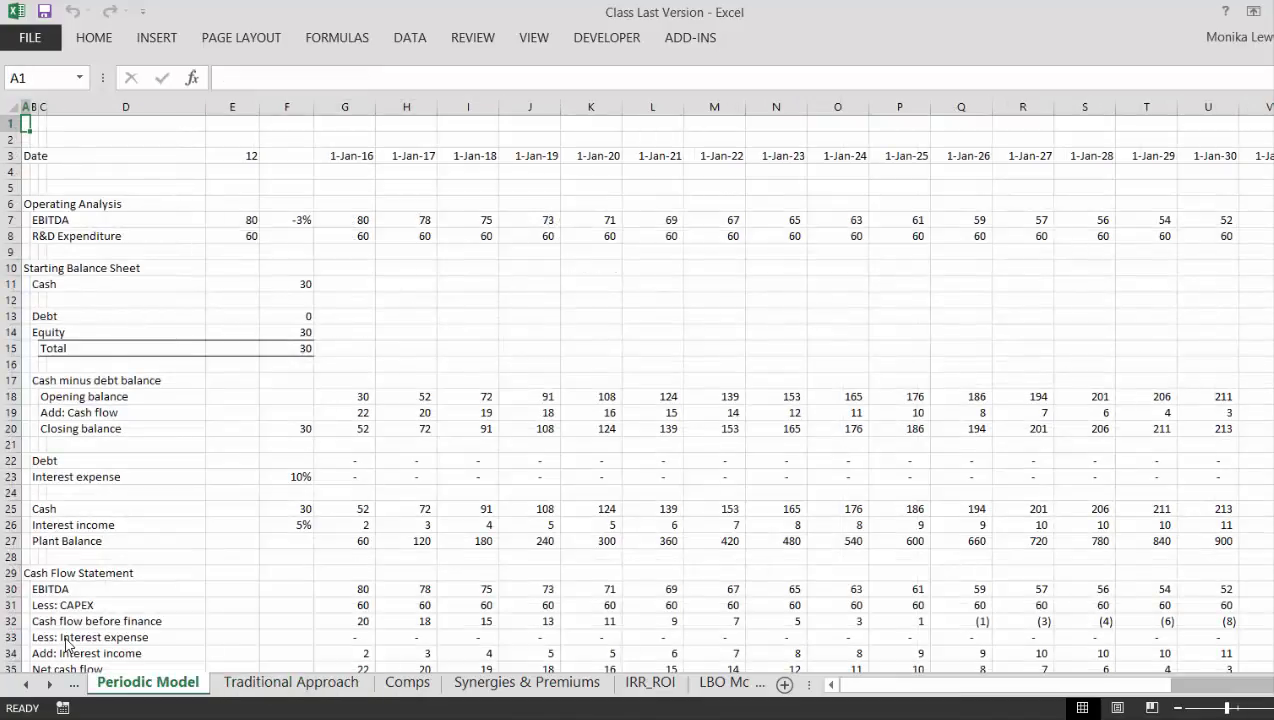
Keep Periodic Model active and check which sheets stand at the end and the beginning of the workbook
{"action": "left_click", "coordinate": [48, 688]}
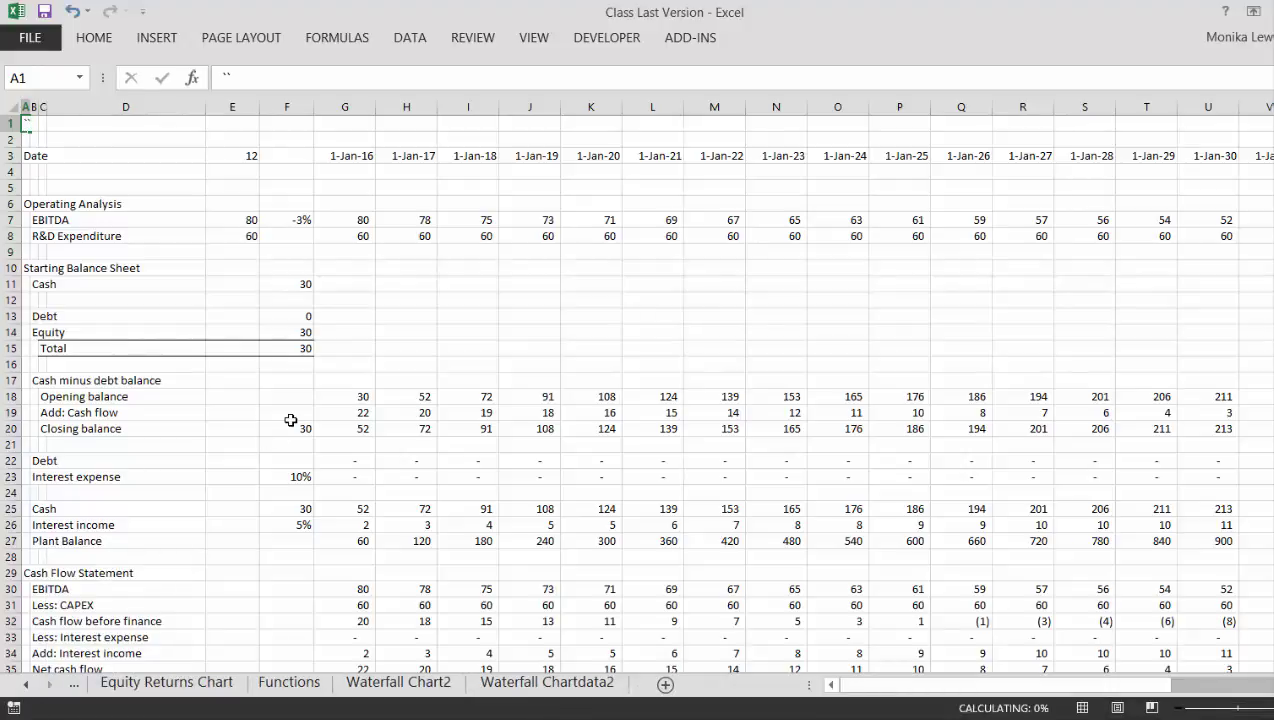
{"action": "key", "text": "ctrl+Page_Up"}
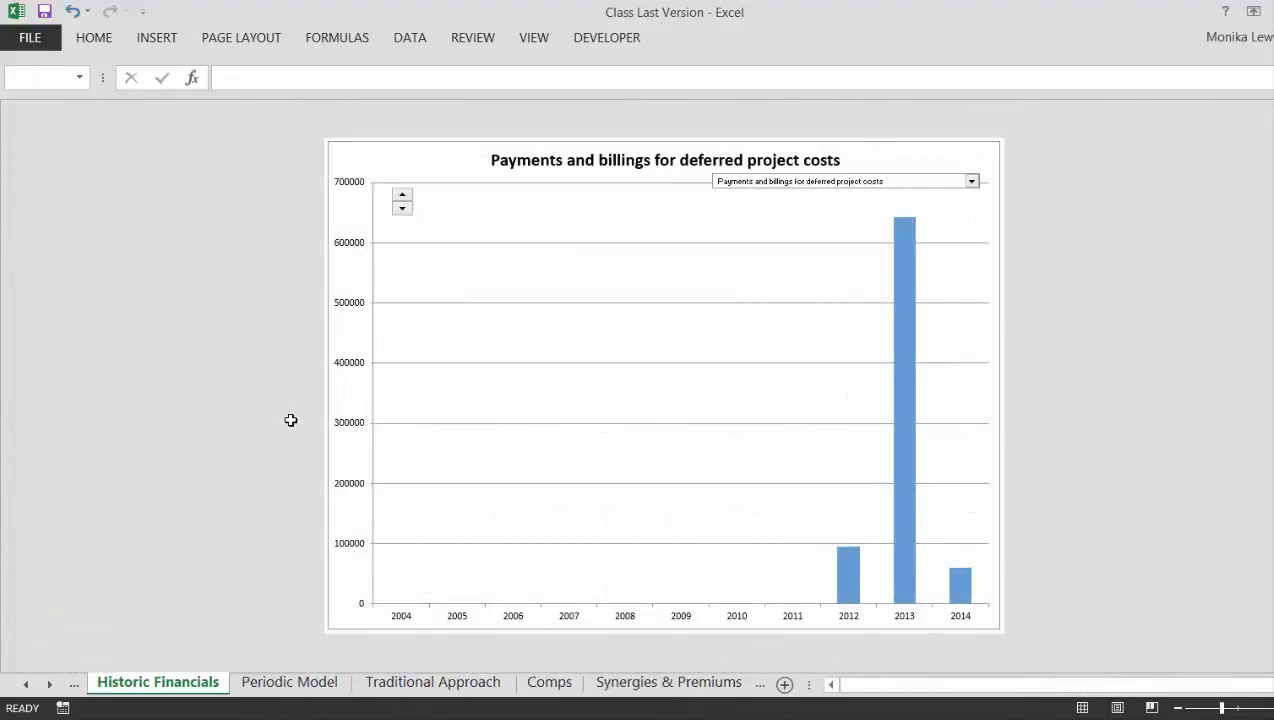
{"action": "left_click", "coordinate": [251, 685]}
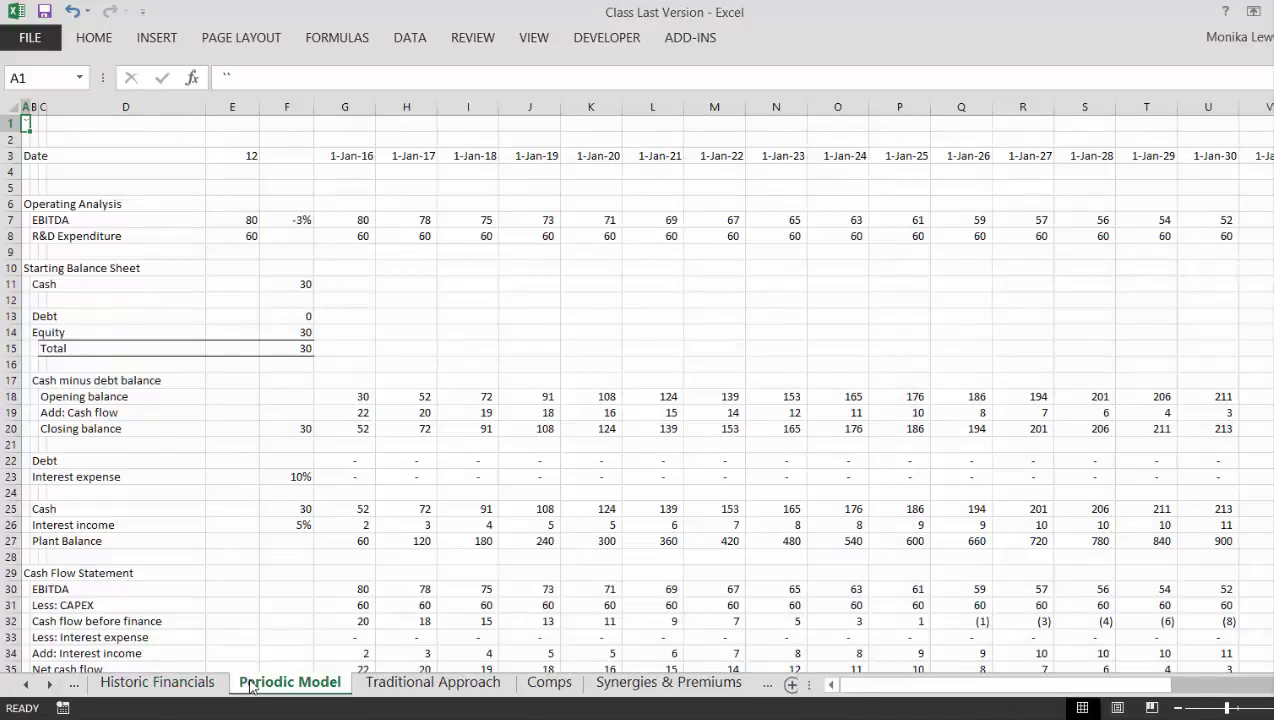
{"action": "left_click", "coordinate": [49, 687], "text": "ctrl"}
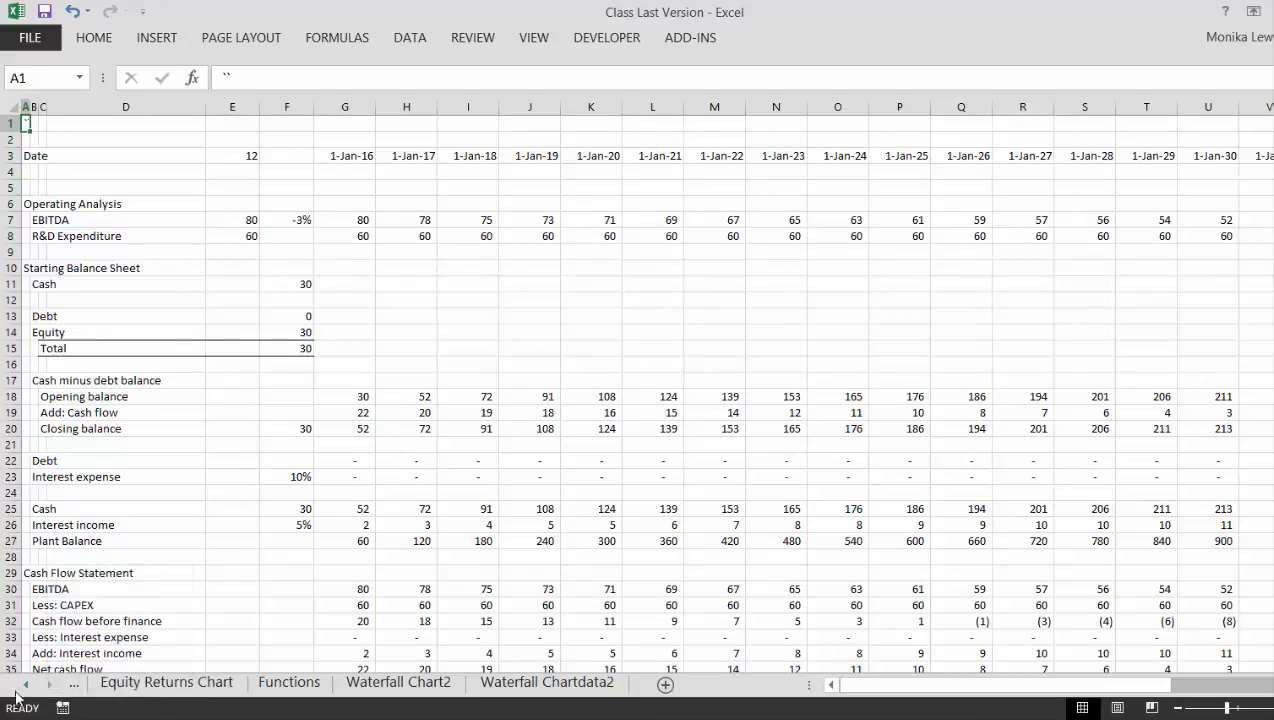
{"action": "left_click", "coordinate": [24, 688]}
{"action": "left_click", "coordinate": [24, 688], "text": "ctrl"}
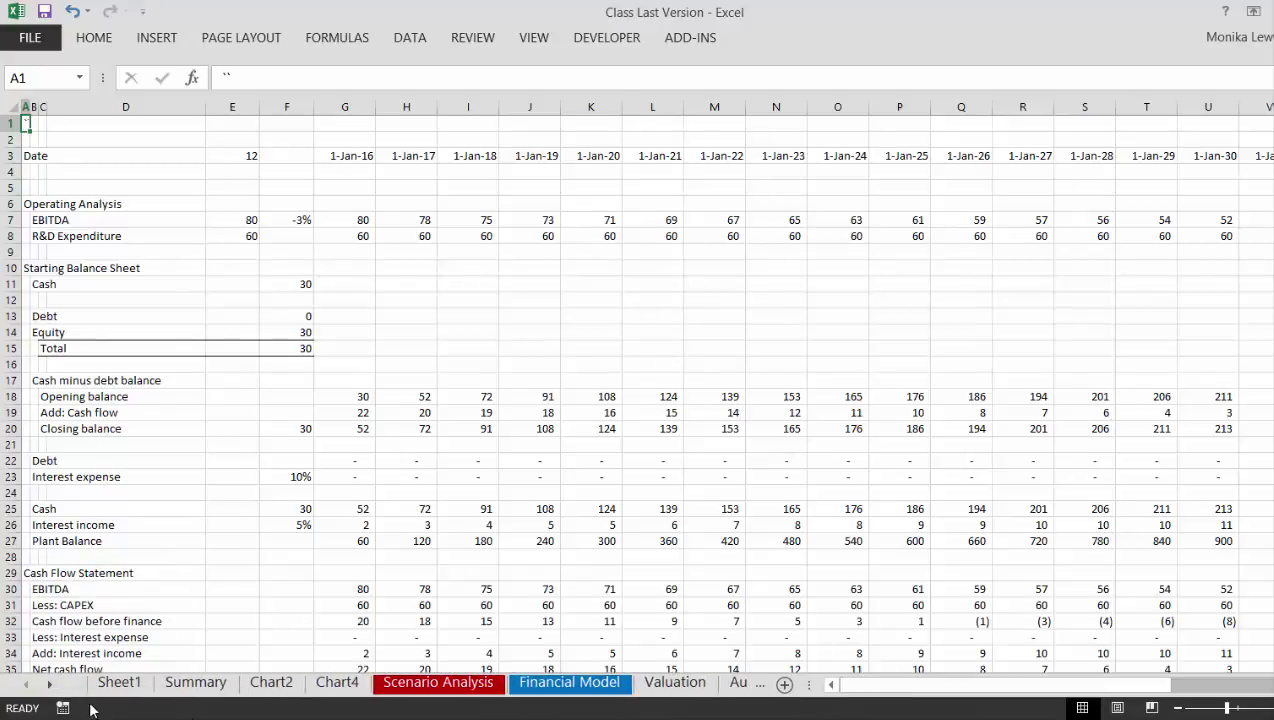
Check the sheets from Traditional Approach through IRR_ROI once more and return to the Periodic Model sheet
{"action": "key", "text": "ctrl+Page_Down"}
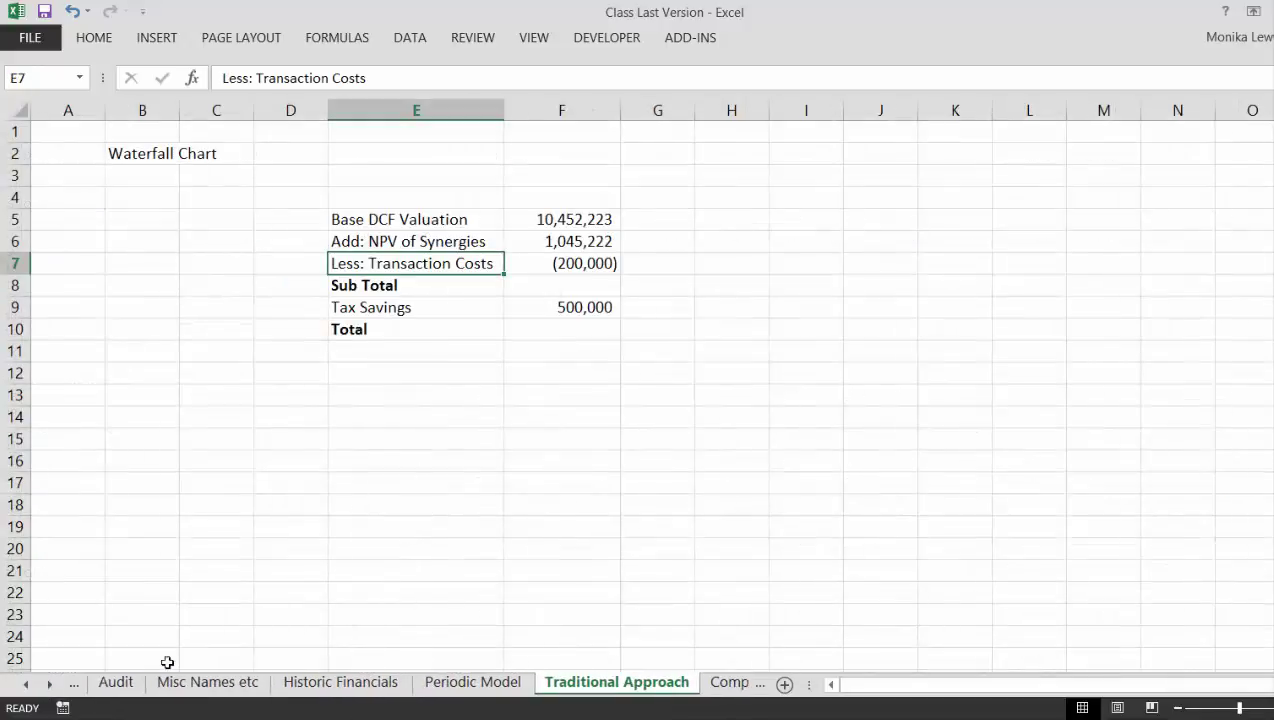
{"action": "key", "text": "ctrl+Page_Down"}
{"action": "key", "text": "ctrl+Page_Down"}
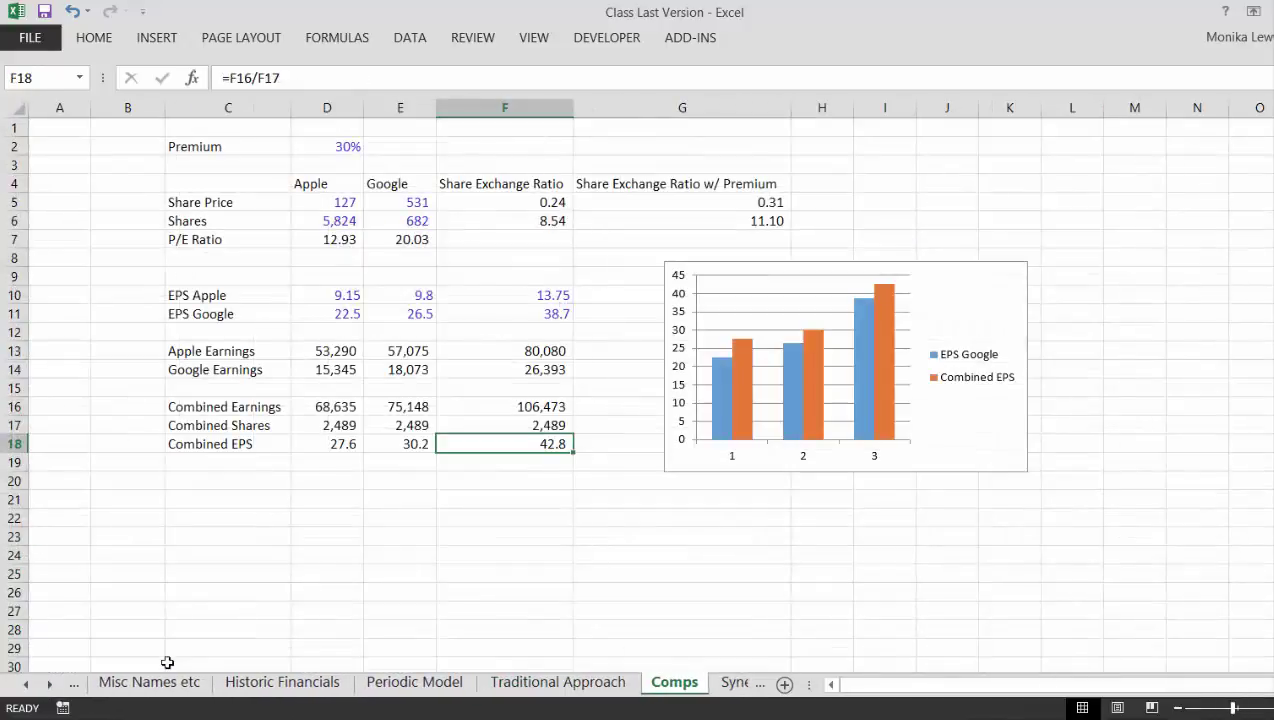
{"action": "key", "text": "ctrl+Page_Down"}
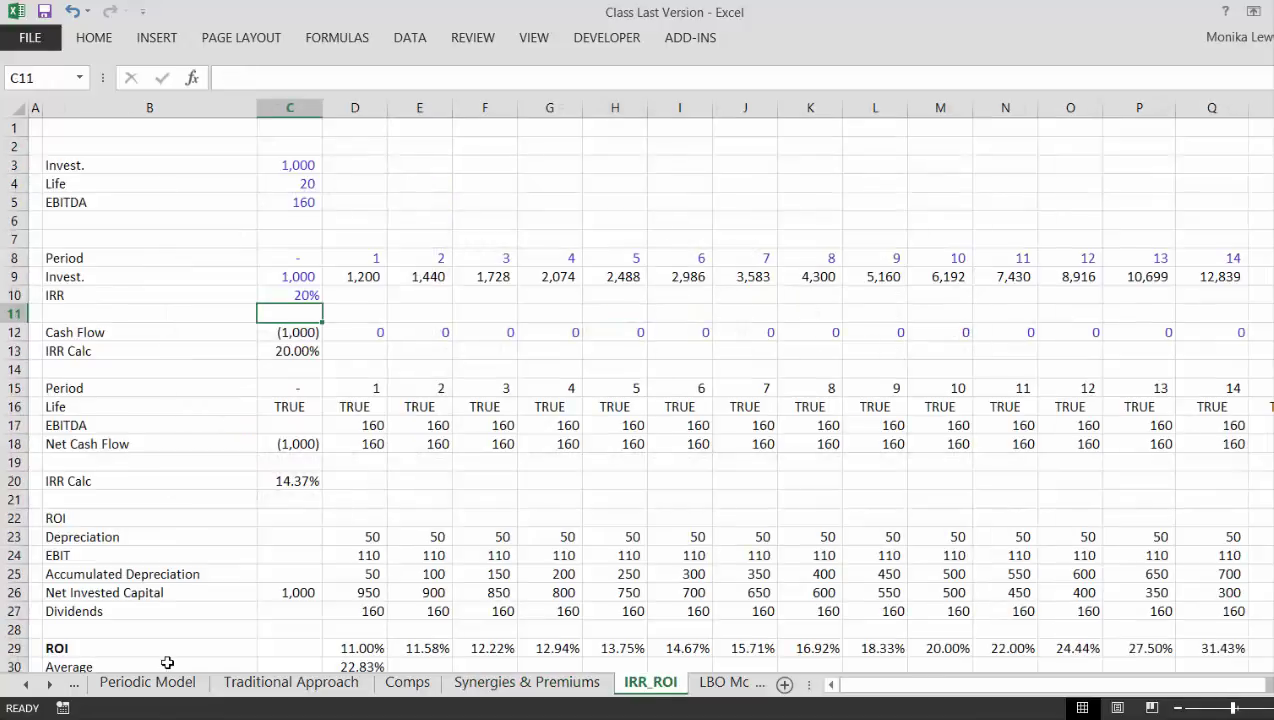
{"action": "key", "text": "ctrl+Page_Up"}
{"action": "key", "text": "ctrl+Page_Up"}
{"action": "key", "text": "ctrl+Page_Up"}
{"action": "key", "text": "ctrl+Page_Up"}
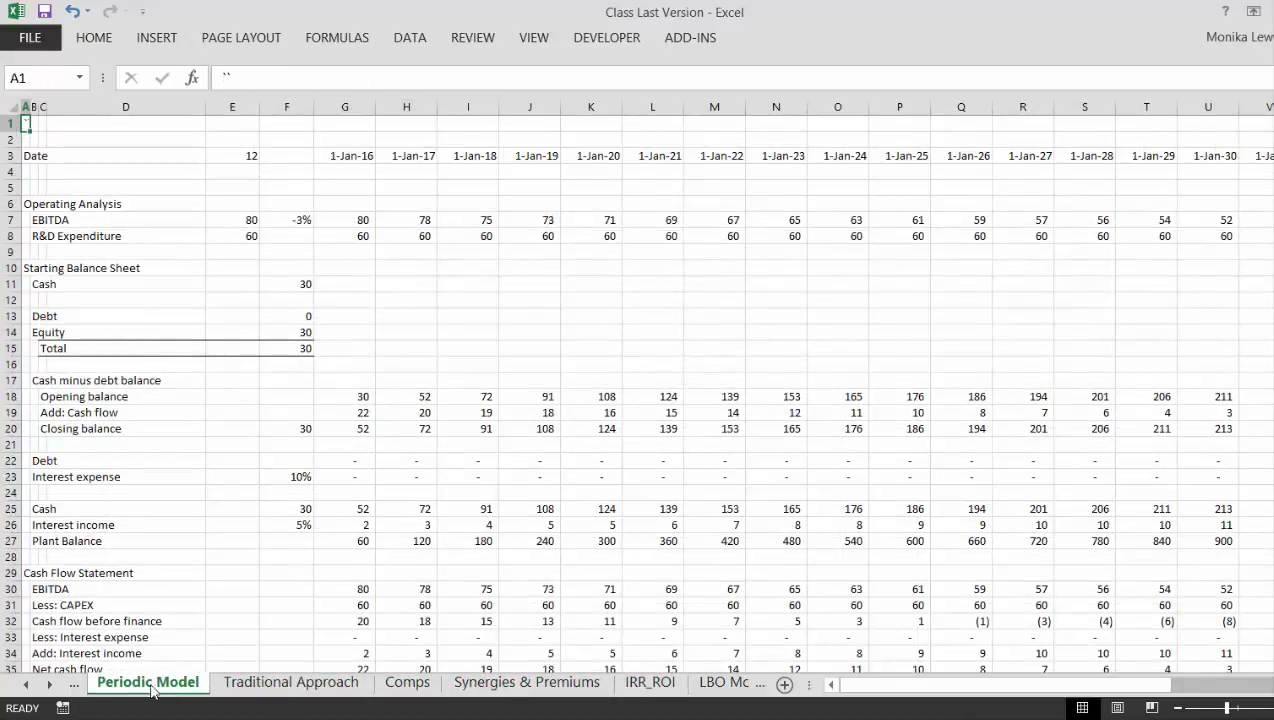
Try to group the LBO Model, Transaction Assmpt., Revolver Analysis and Annual sheets, starting from the Periodic Model sheet
{"action": "left_click", "coordinate": [760, 686], "text": "shift"}
{"action": "left_click", "coordinate": [760, 690], "text": "shift"}
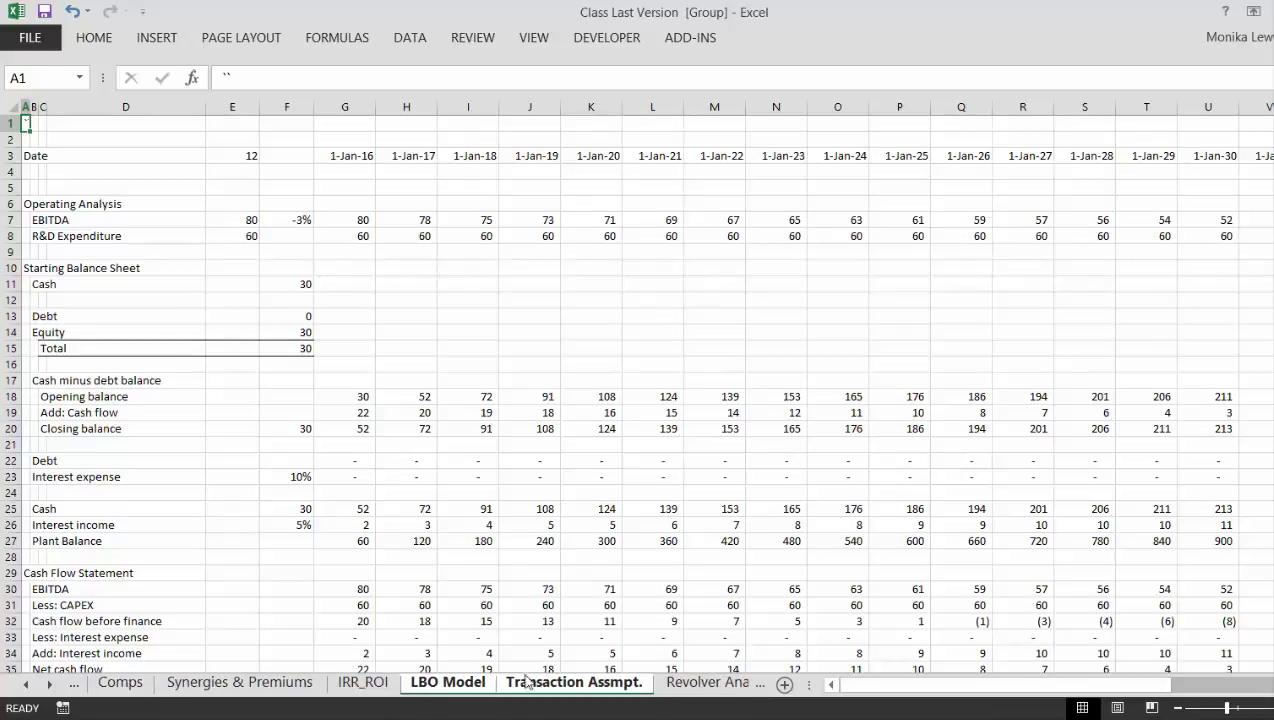
{"action": "left_click", "coordinate": [693, 683], "text": "shift"}
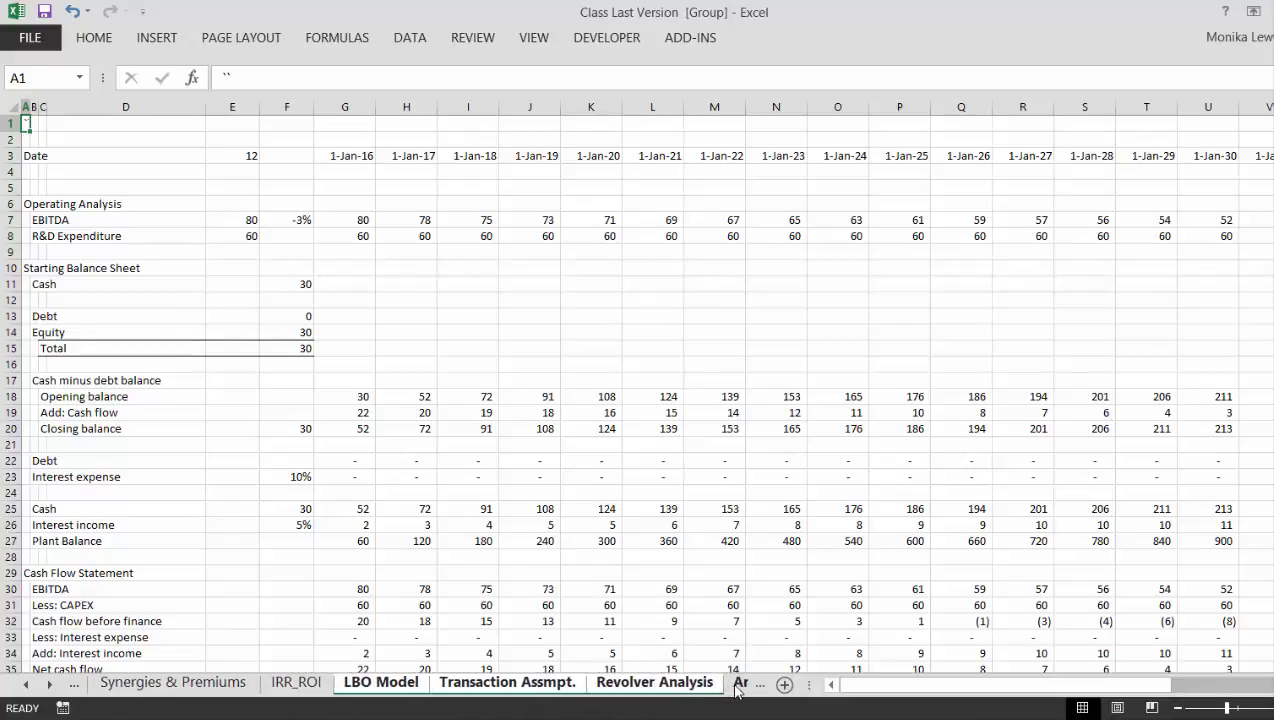
{"action": "left_click", "coordinate": [737, 684], "text": "shift"}
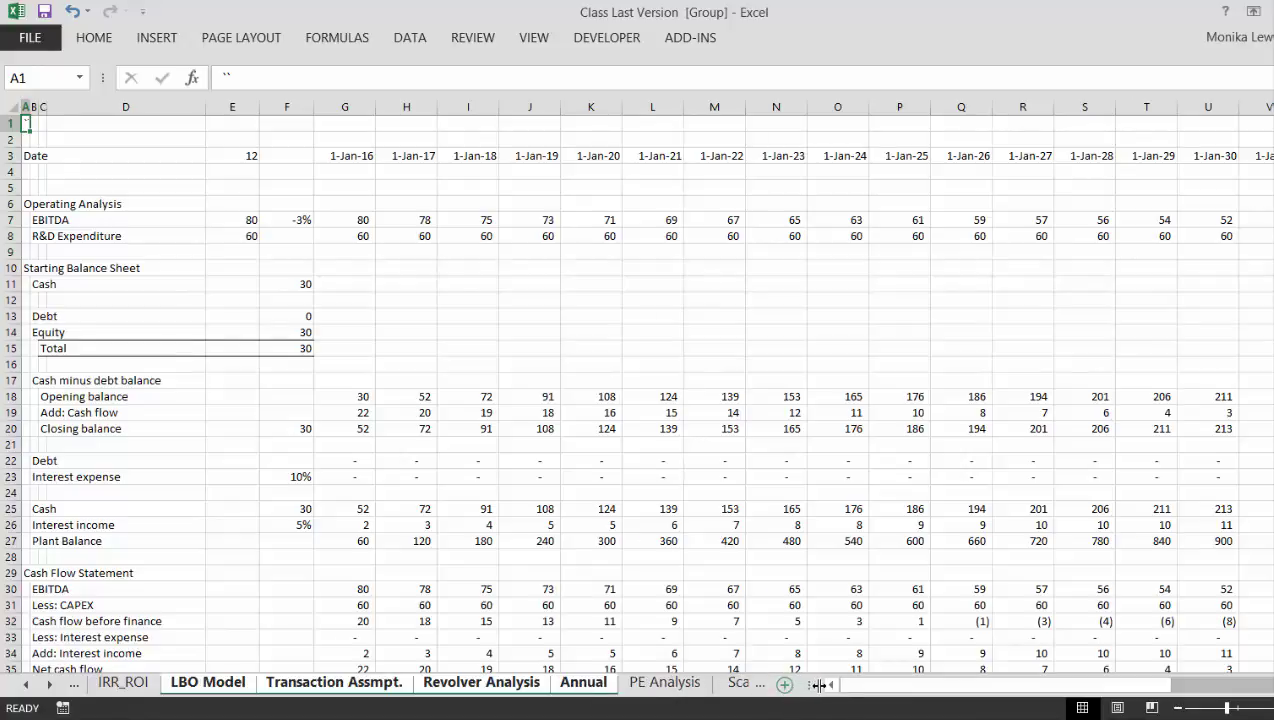
{"action": "left_click", "coordinate": [787, 686]}
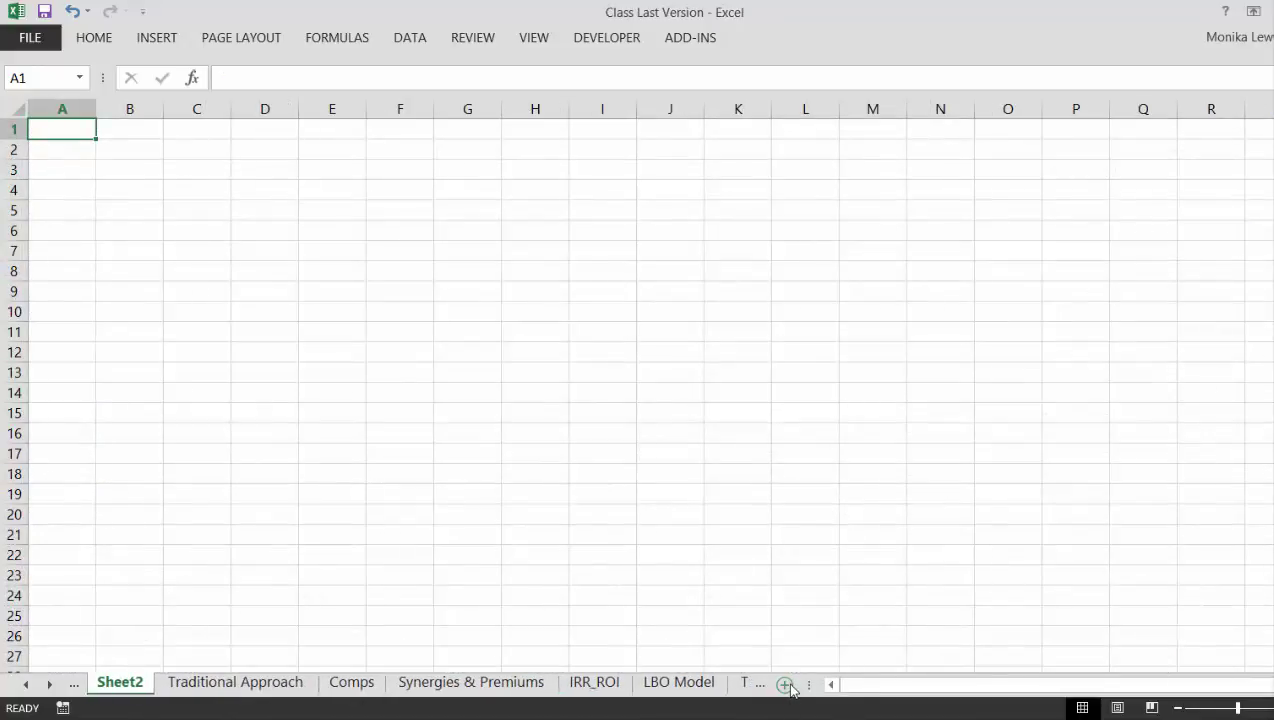
Check the sheets from Sheet2 through PE Analysis and go back to the Revolver Analysis sheet
{"action": "key", "text": "ctrl+Page_Down"}
{"action": "key", "text": "ctrl+Page_Down"}
{"action": "key", "text": "ctrl+Page_Down"}
{"action": "key", "text": "ctrl+Page_Down"}
{"action": "key", "text": "ctrl+Page_Down"}
{"action": "key", "text": "ctrl+Page_Down"}
{"action": "key", "text": "ctrl+Page_Down"}
{"action": "key", "text": "ctrl+Page_Down"}
{"action": "key", "text": "ctrl+Page_Down"}
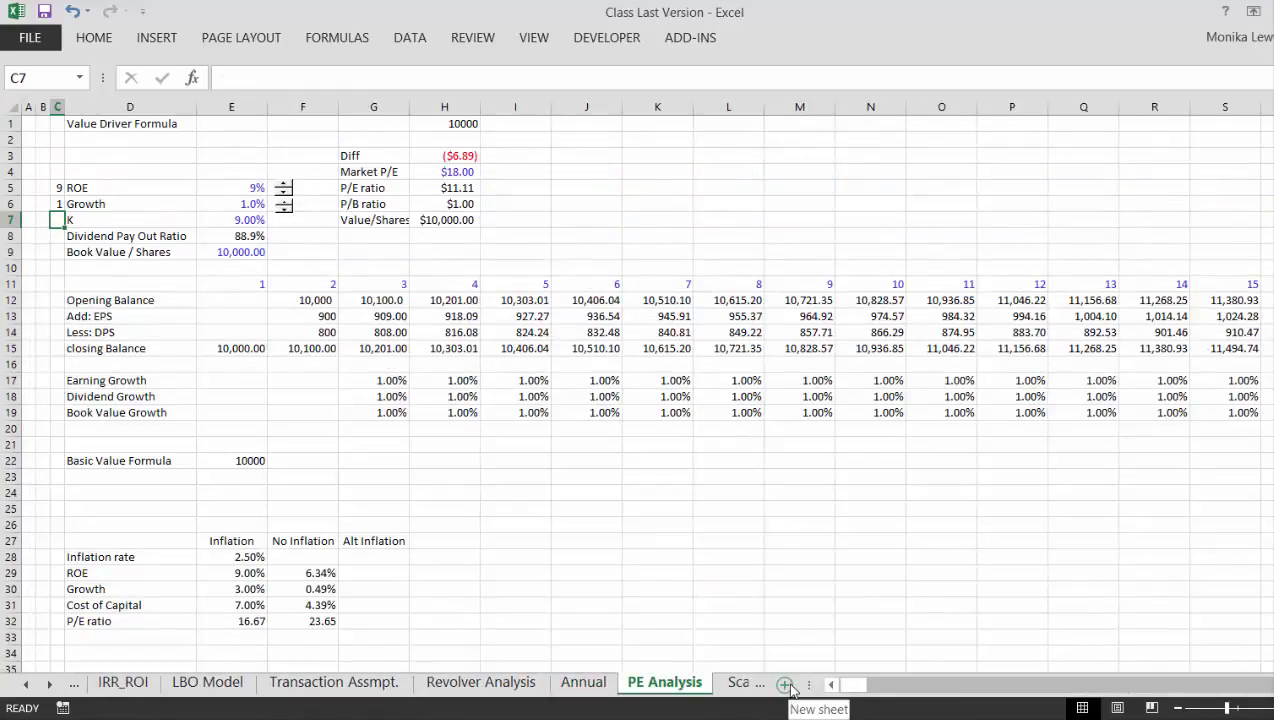
{"action": "key", "text": "Up"}
{"action": "key", "text": "Up"}
{"action": "key", "text": "ctrl+Page_Down"}
{"action": "key", "text": "ctrl+Page_Up"}
{"action": "key", "text": "ctrl+Page_Up"}
{"action": "key", "text": "ctrl+Page_Up"}
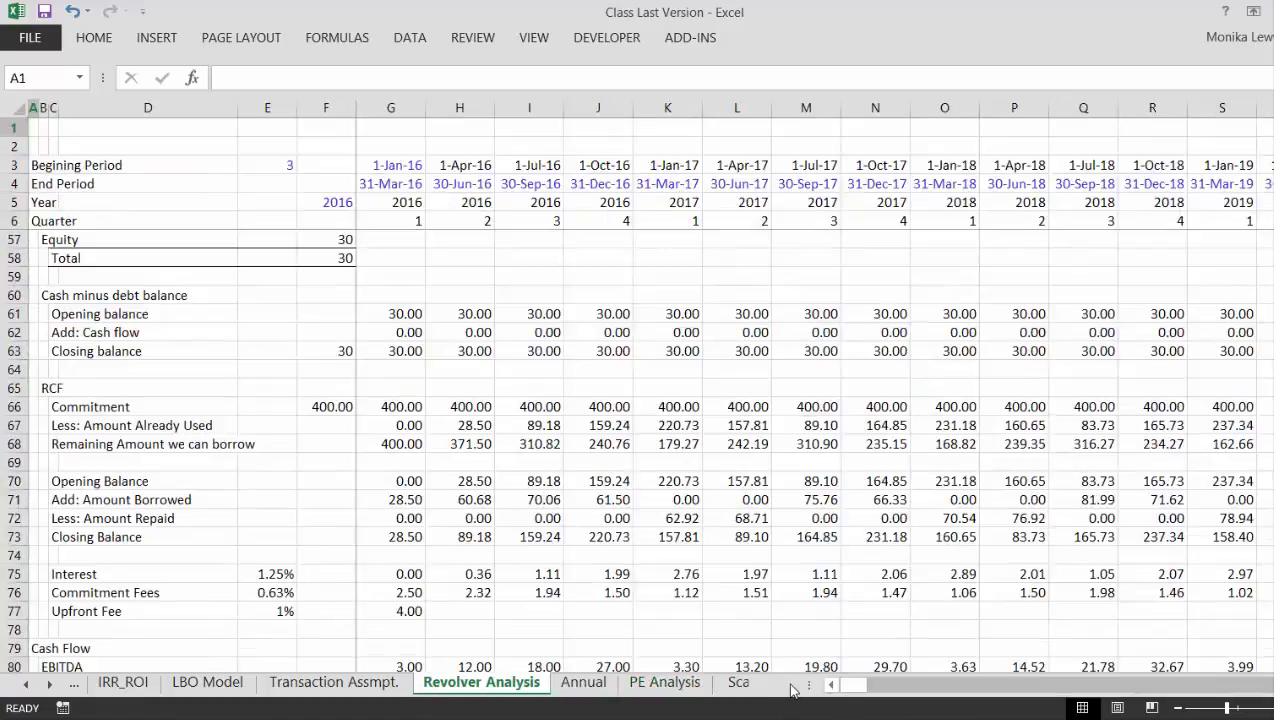
Go back through the sheets to Periodic Model and on to the Summary sheet
{"action": "key", "text": "ctrl+Page_Up"}
{"action": "key", "text": "ctrl+Page_Up"}
{"action": "key", "text": "ctrl+Page_Up"}
{"action": "key", "text": "ctrl+Page_Up"}
{"action": "key", "text": "ctrl+Page_Up"}
{"action": "key", "text": "ctrl+Page_Up"}
{"action": "key", "text": "ctrl+Page_Up"}
{"action": "key", "text": "ctrl+Page_Up"}
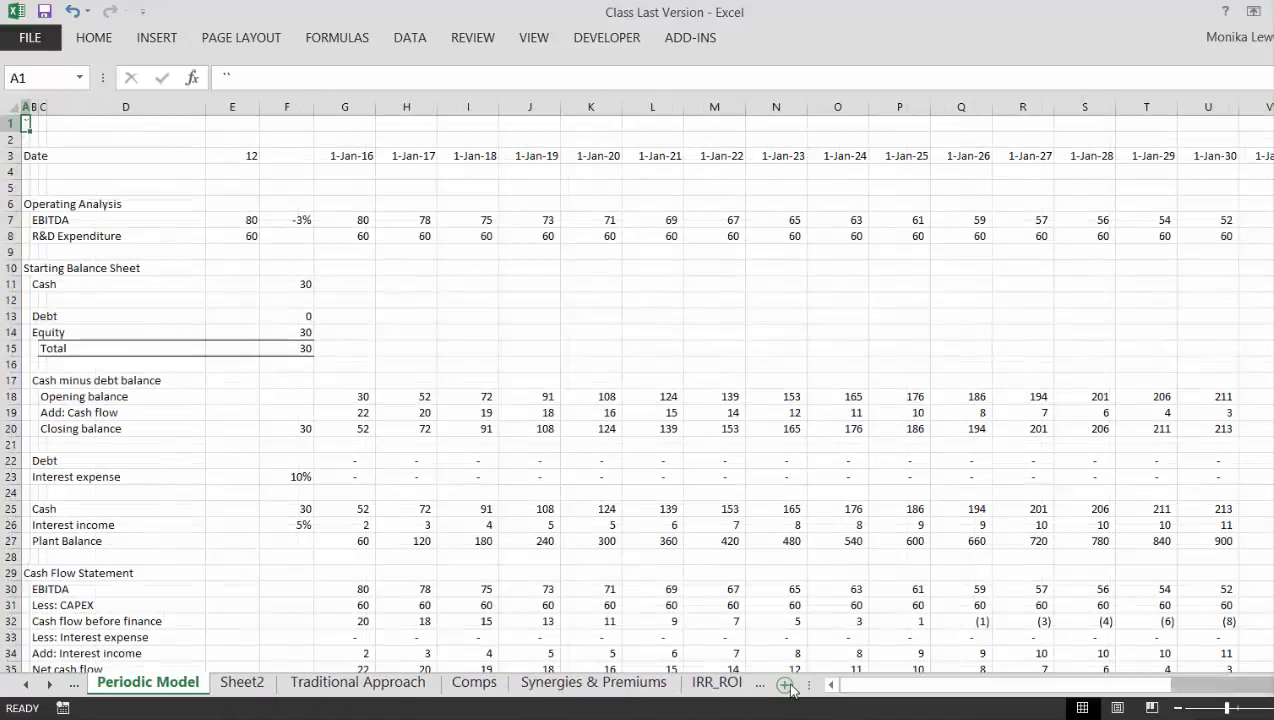
{"action": "key", "text": "ctrl+Page_Up"}
{"action": "key", "text": "ctrl+Page_Up"}
{"action": "key", "text": "ctrl+Page_Up"}
{"action": "key", "text": "ctrl+Page_Up"}
{"action": "key", "text": "ctrl+Page_Up"}
{"action": "key", "text": "ctrl+Page_Up"}
{"action": "key", "text": "ctrl+Page_Up"}
{"action": "key", "text": "ctrl+Page_Up"}
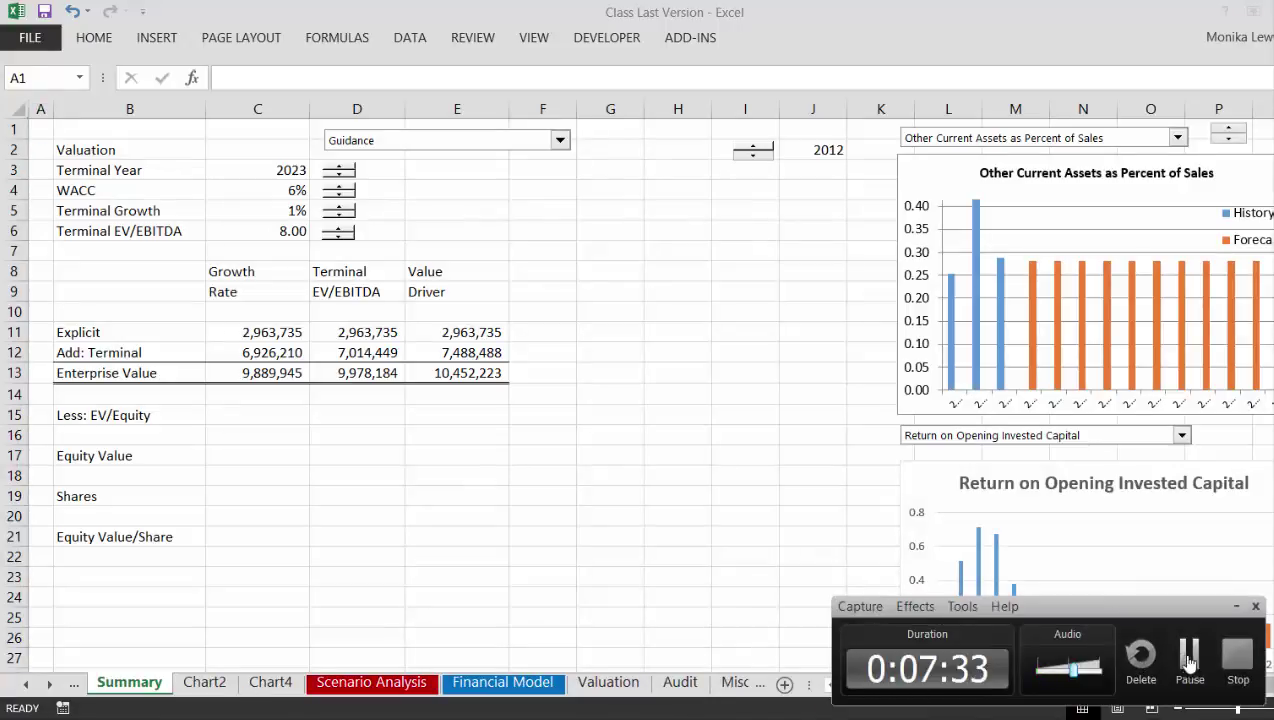
Save the reduced workbook as LBO Model - Periodic in the Natural Gas Recovery folder as an Excel Macro-Enabled Workbook
{"action": "left_click", "coordinate": [1189, 660]}
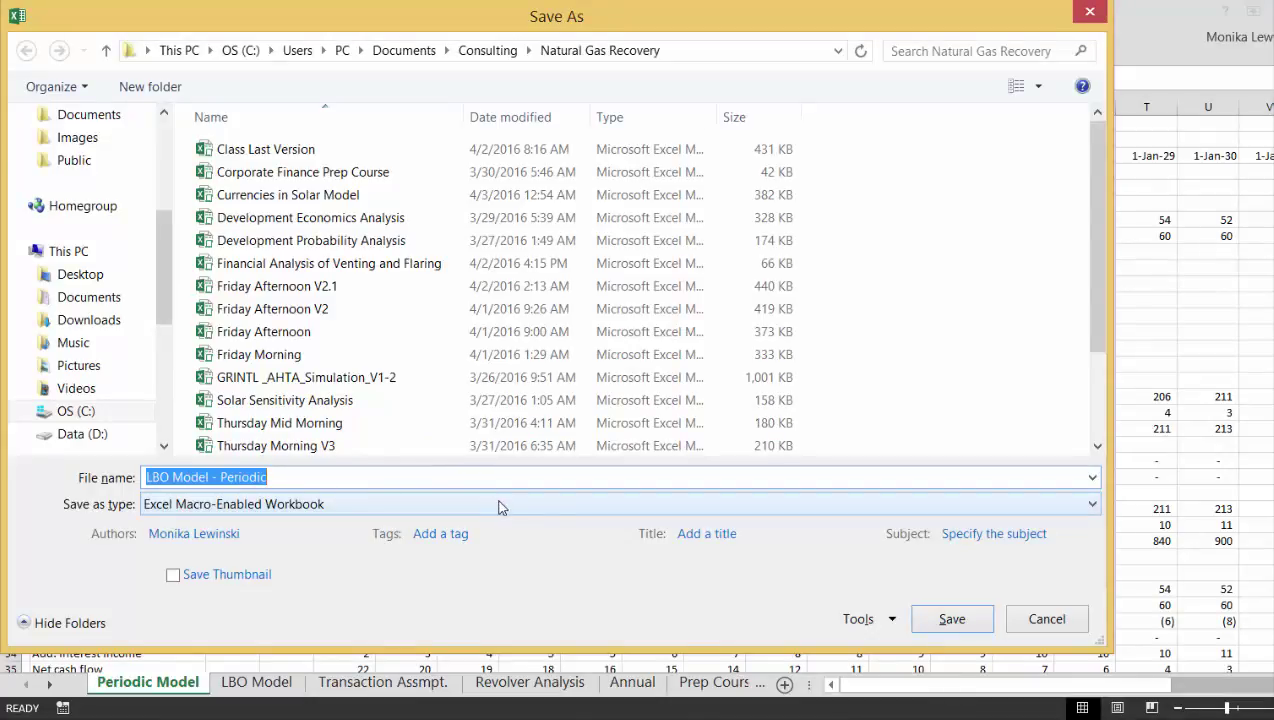
{"action": "left_click", "coordinate": [950, 619]}
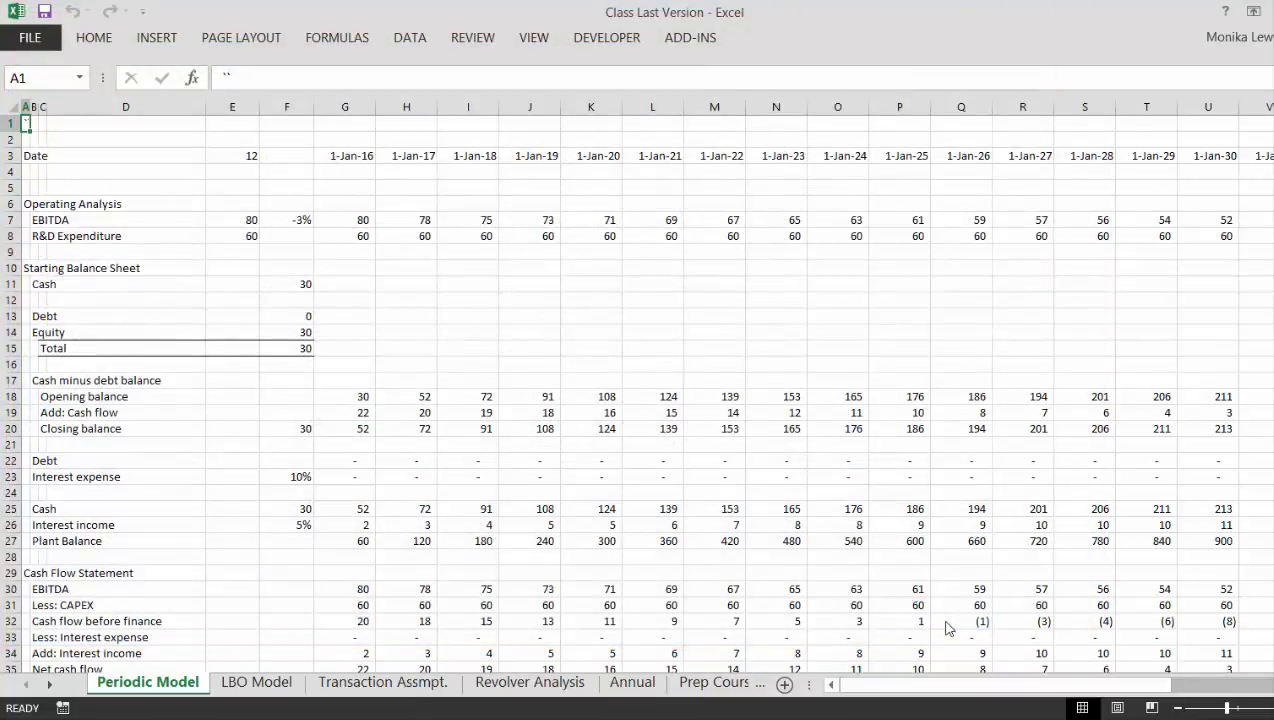
Insert a comment on cell A1 of the Periodic Model sheet and move its box over about H10:J14
{"action": "left_click", "coordinate": [473, 271]}
{"action": "key", "text": "Left"}
{"action": "key", "text": "Left"}
{"action": "key", "text": "Left"}
{"action": "key", "text": "Left"}
{"action": "key", "text": "Left"}
{"action": "key", "text": "Left"}
{"action": "key", "text": "Left"}
{"action": "key", "text": "Left"}
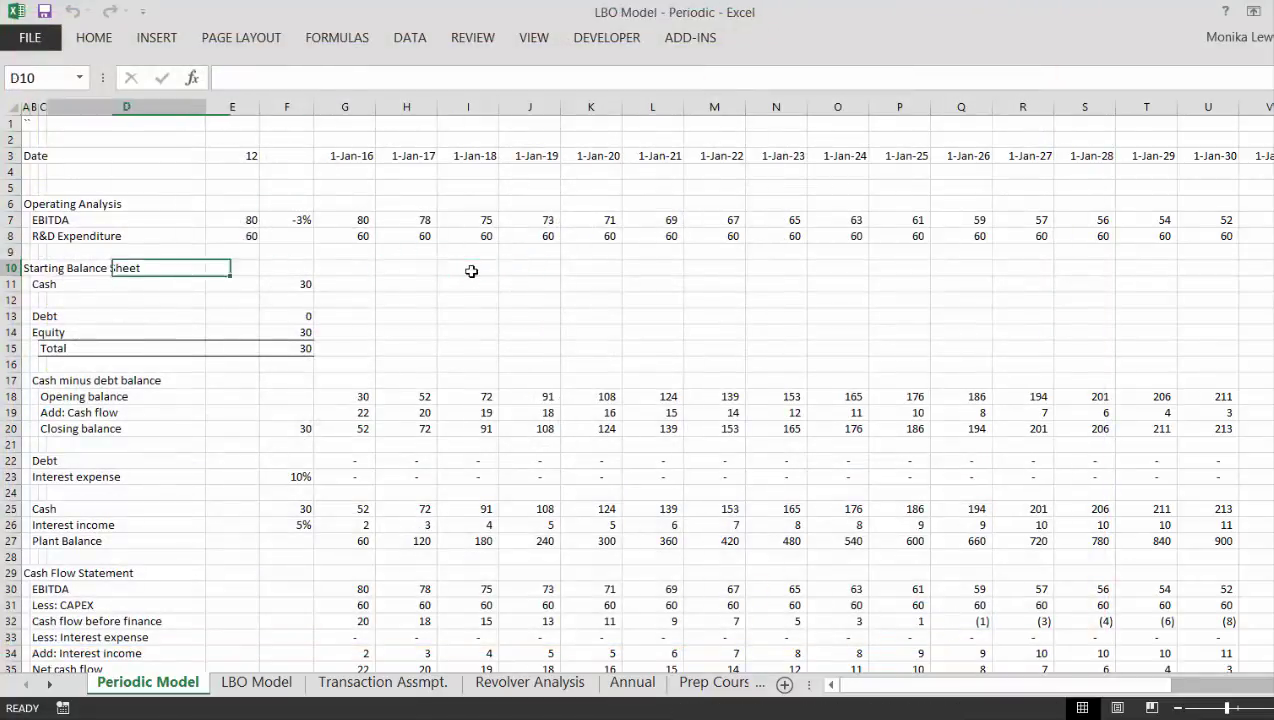
{"action": "key", "text": "Down"}
{"action": "key", "text": "Up"}
{"action": "key", "text": "Up"}
{"action": "key", "text": "Up"}
{"action": "key", "text": "Up"}
{"action": "key", "text": "Up"}
{"action": "key", "text": "Up"}
{"action": "key", "text": "Up"}
{"action": "key", "text": "Up"}
{"action": "key", "text": "Up"}
{"action": "key", "text": "Up"}
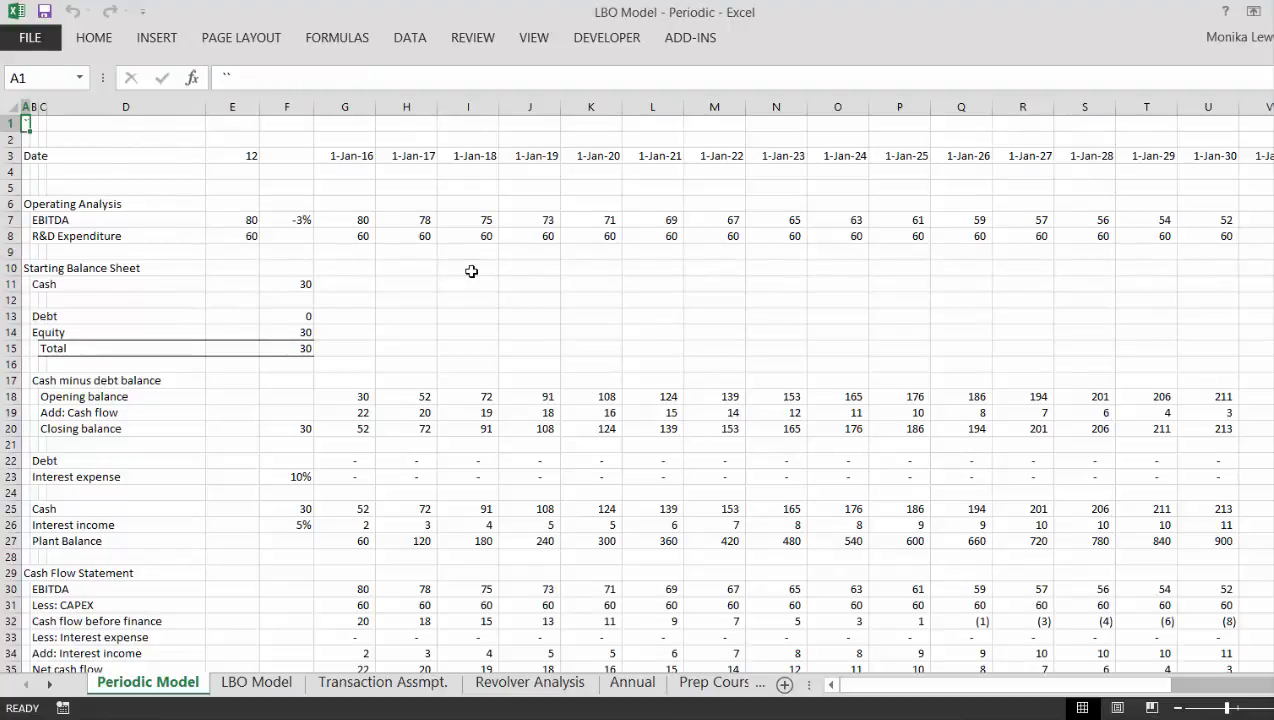
{"action": "key", "text": "alt+i"}
{"action": "key", "text": "m"}
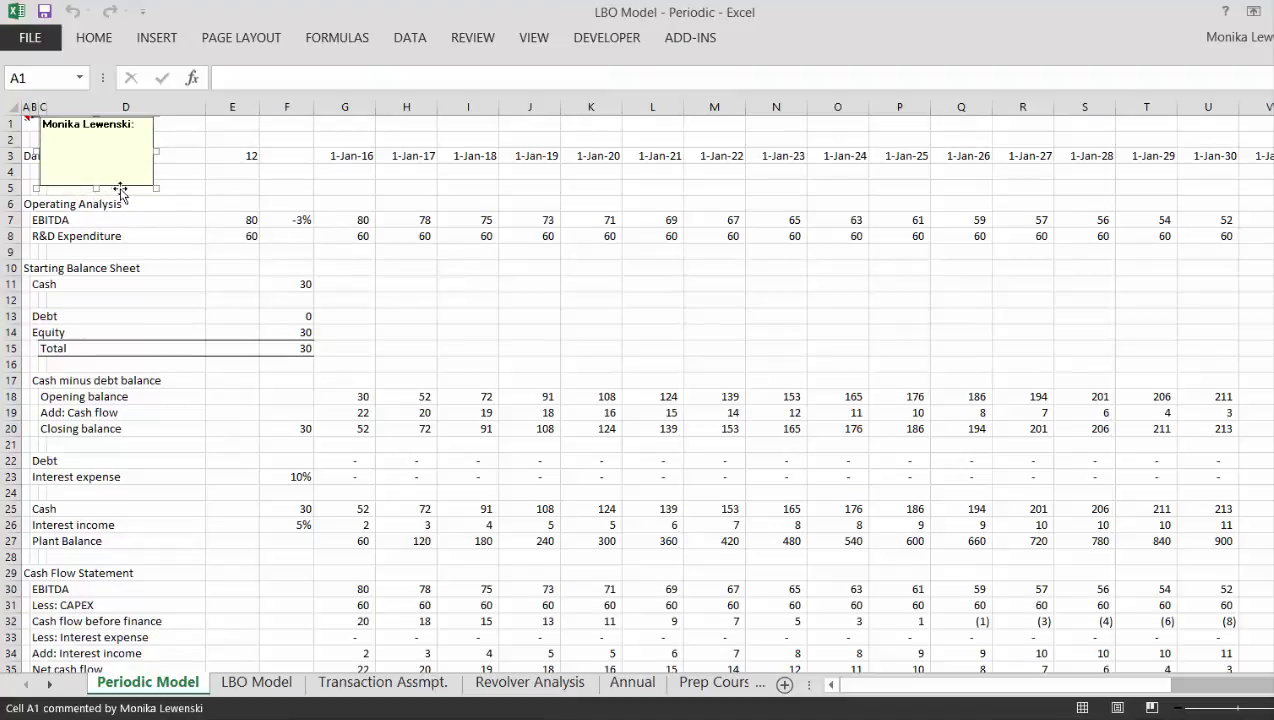
{"action": "left_click_drag", "start_coordinate": [120, 188], "coordinate": [512, 331]}
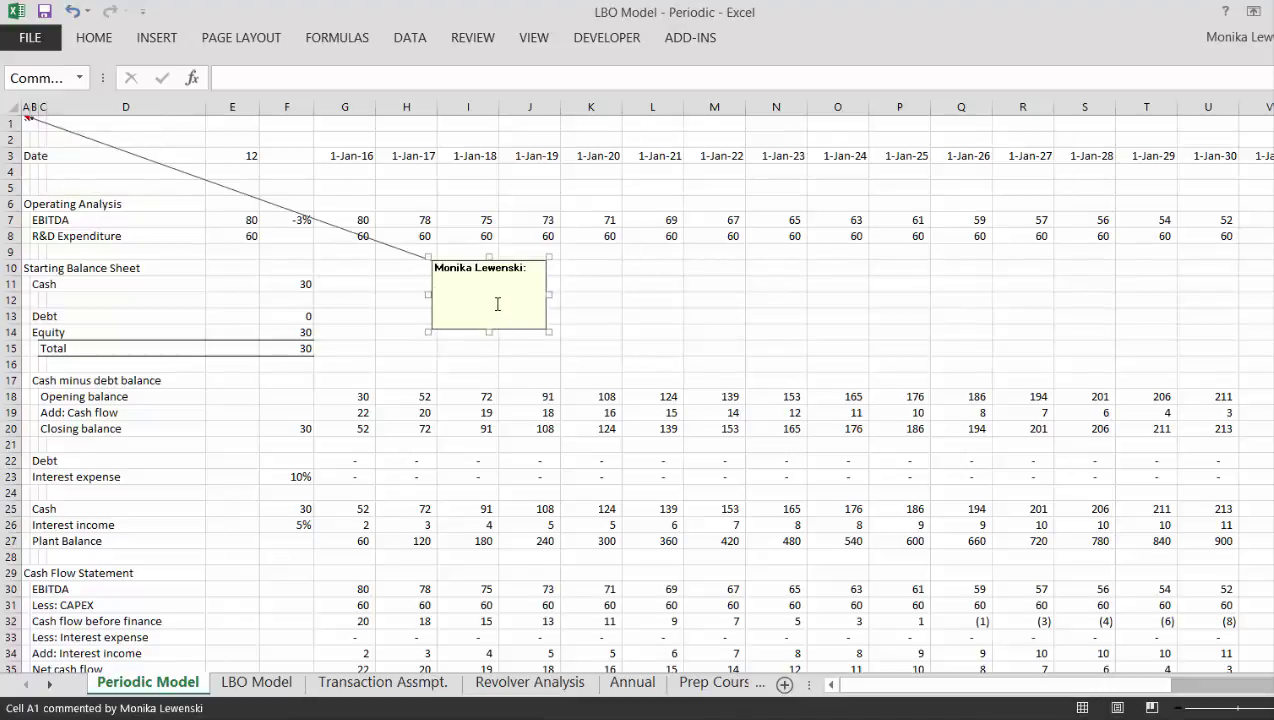
Write in the comment: "This is a sheet that shows basic financing in a periodic model where you can change the timing"
{"action": "type", "text": "This is a sheet that shows b"}
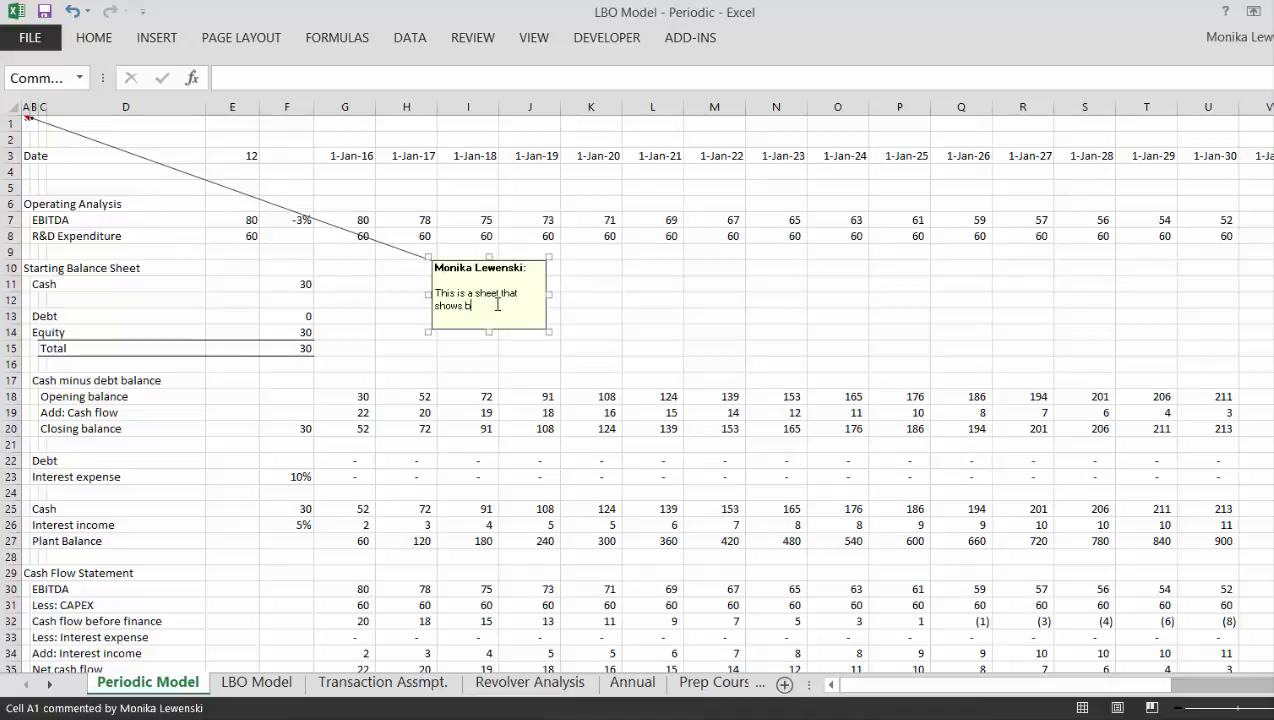
{"action": "type", "text": "asic financing in a period"}
{"action": "key", "text": "BackSpace"}
{"action": "type", "text": "iodic mo"}
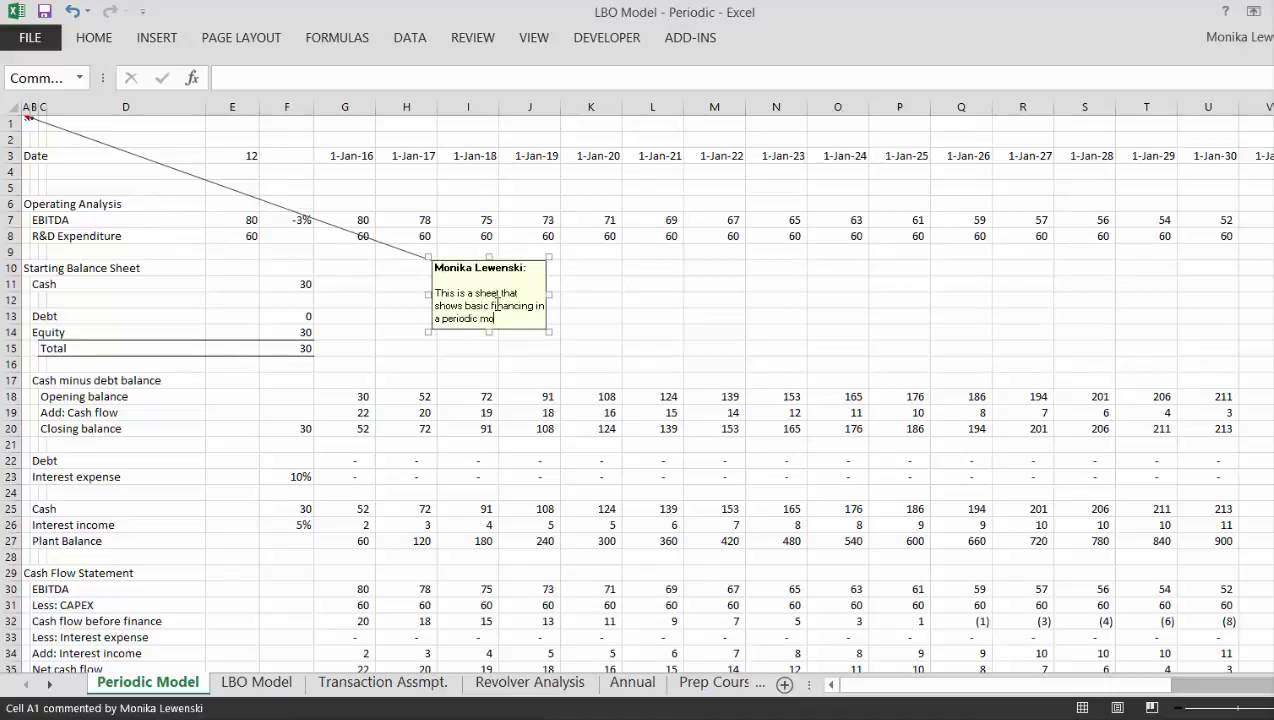
{"action": "type", "text": "ed"}
{"action": "key", "text": "BackSpace"}
{"action": "type", "text": "del where you can change the timing"}
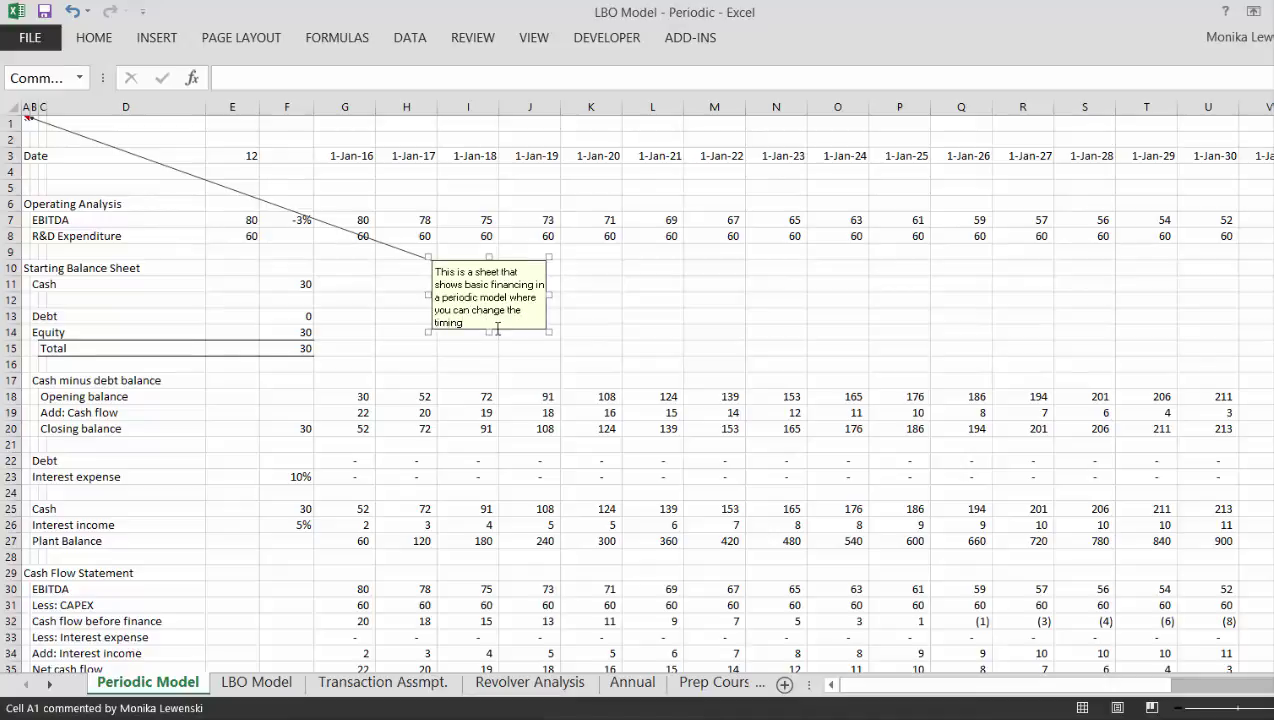
{"action": "left_click", "coordinate": [540, 393]}
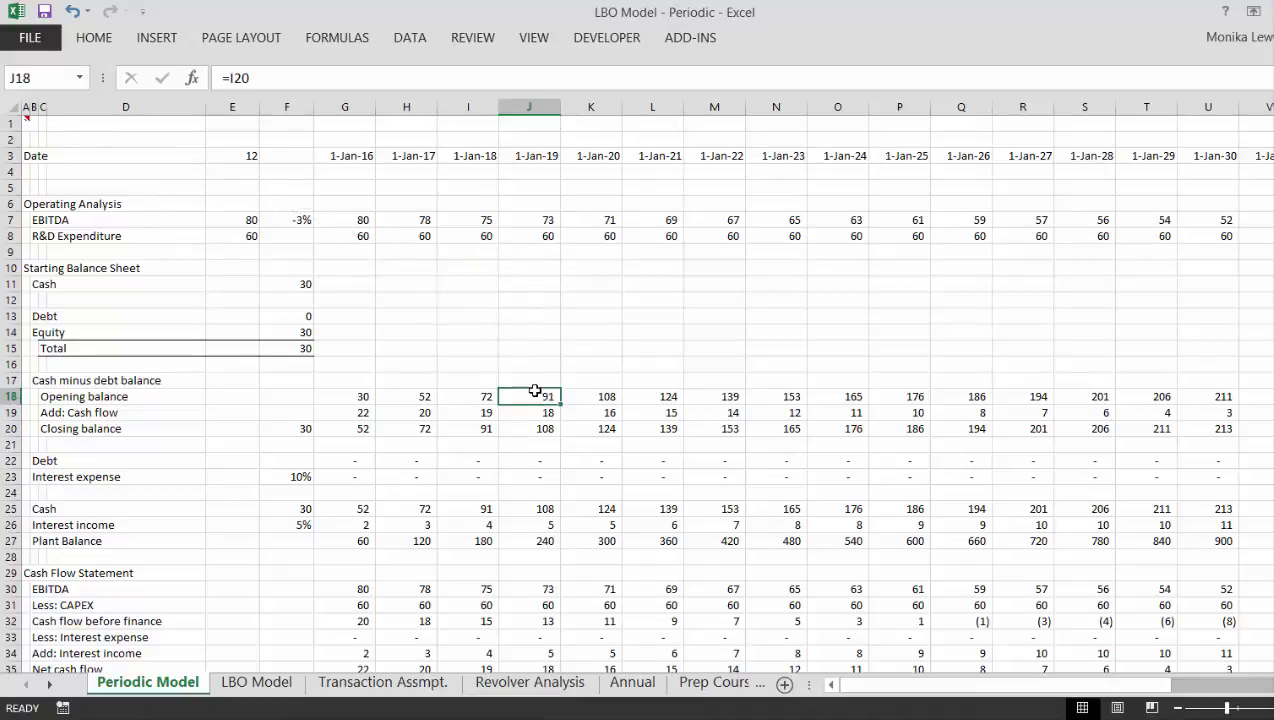
Check the contents of the Date row from the period length in E3 across to I3
{"action": "left_click", "coordinate": [218, 144]}
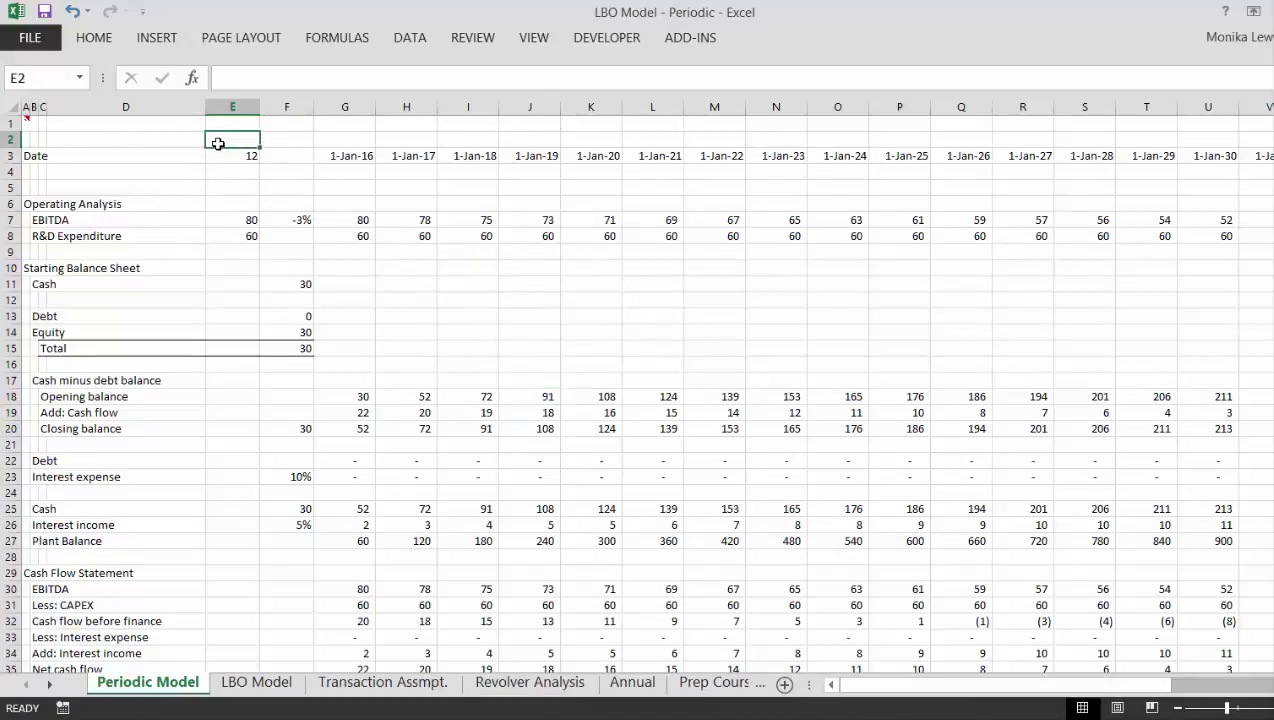
{"action": "key", "text": "Down"}
{"action": "key", "text": "Right"}
{"action": "key", "text": "Right"}
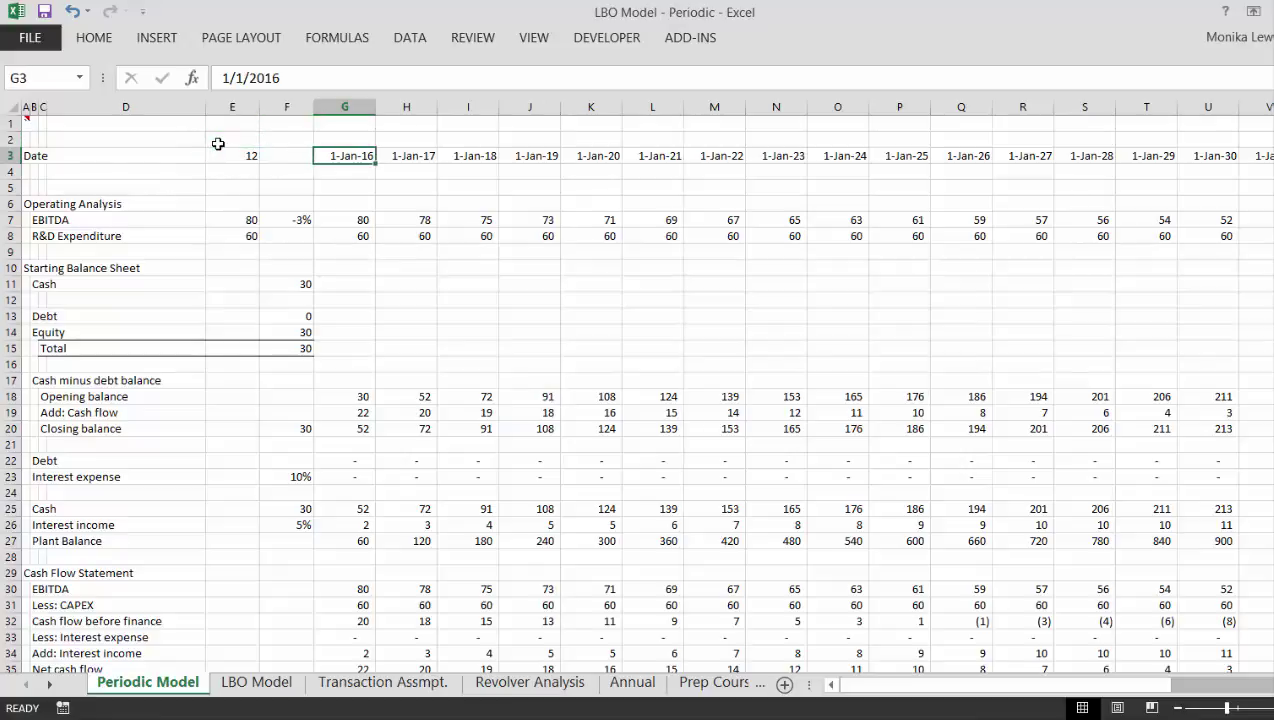
{"action": "key", "text": "Right"}
{"action": "key", "text": "Right"}
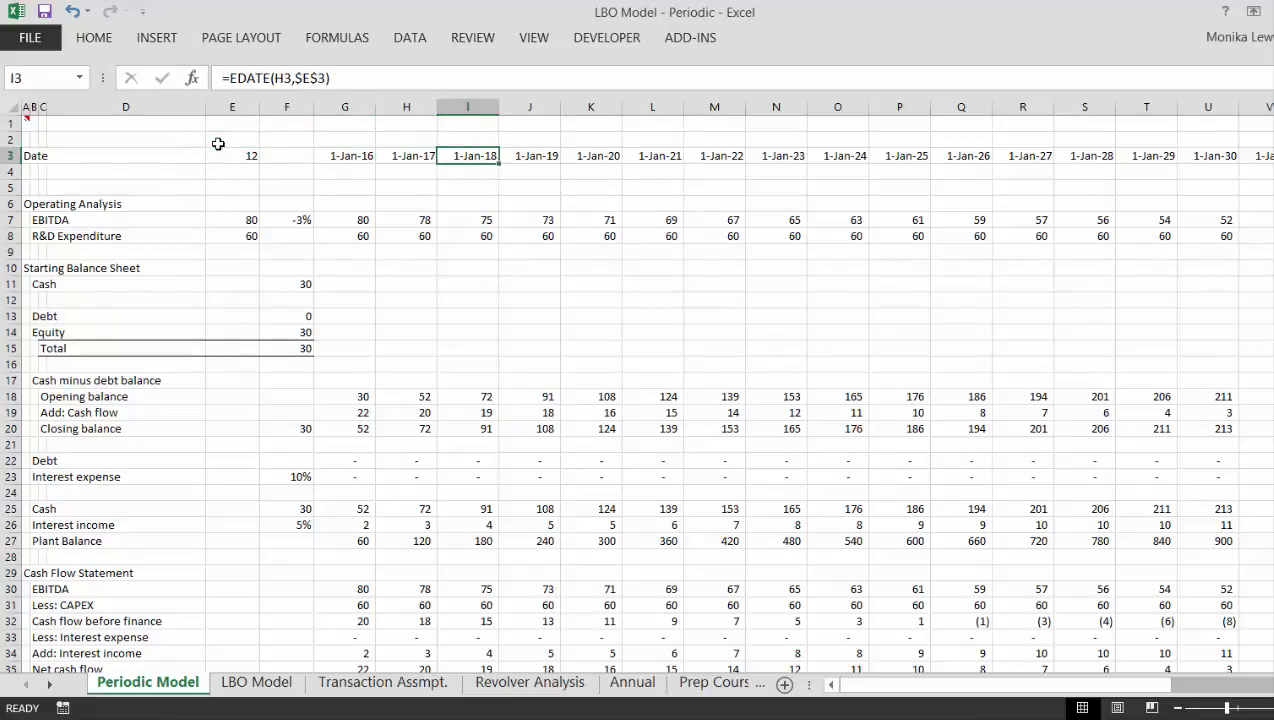
Label the period length by entering "Months in Period" in cell E2
{"action": "key", "text": "Left"}
{"action": "key", "text": "Left"}
{"action": "key", "text": "Left"}
{"action": "key", "text": "Left"}
{"action": "key", "text": "Up"}
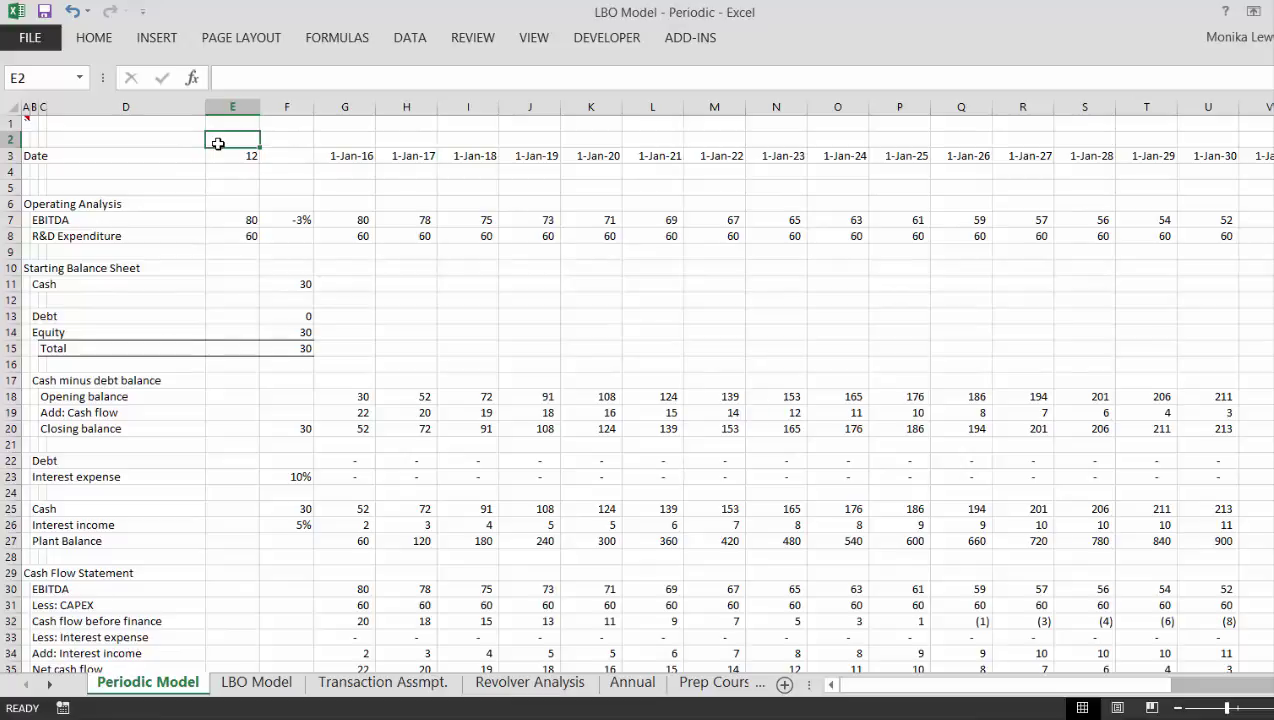
{"action": "type", "text": "Mon"}
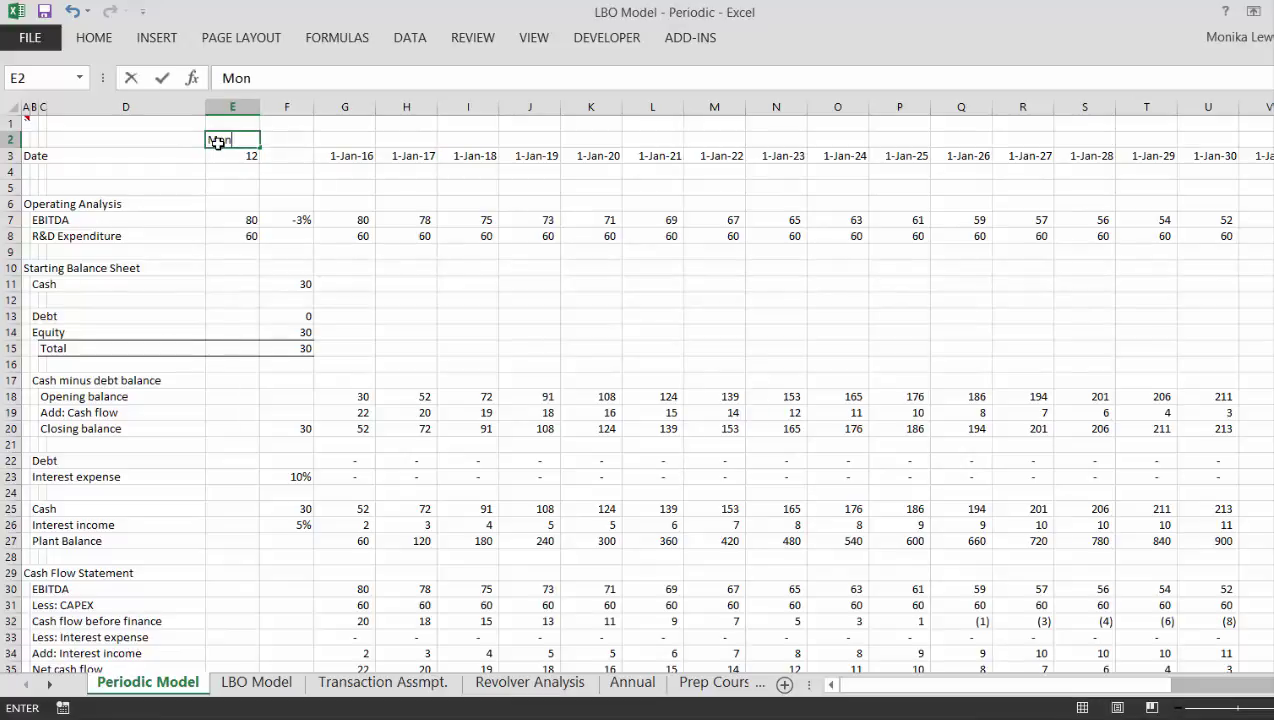
{"action": "type", "text": "ths in Period"}
{"action": "key", "text": "Return"}
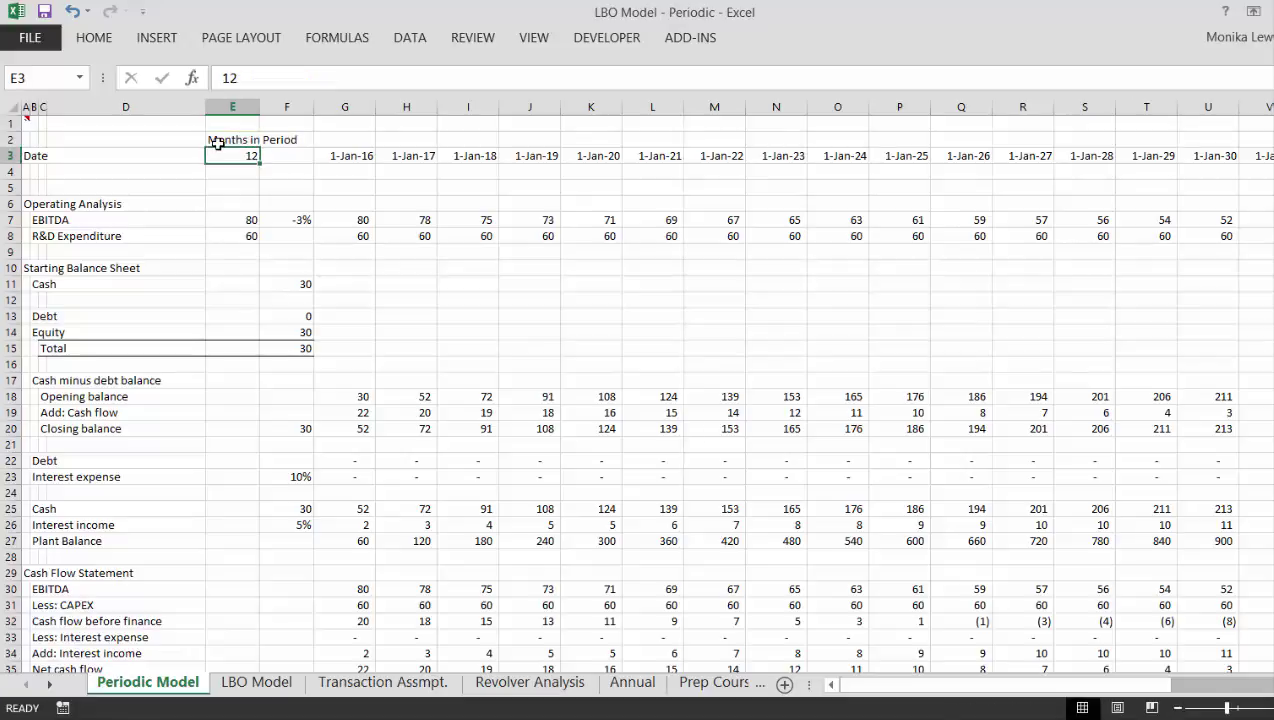
Format the hard-coded input cells on the Periodic Model sheet with a blue font and light yellow fill
{"action": "key", "text": "ctrl+shift+i"}
{"action": "key", "text": "ctrl+shift+y"}
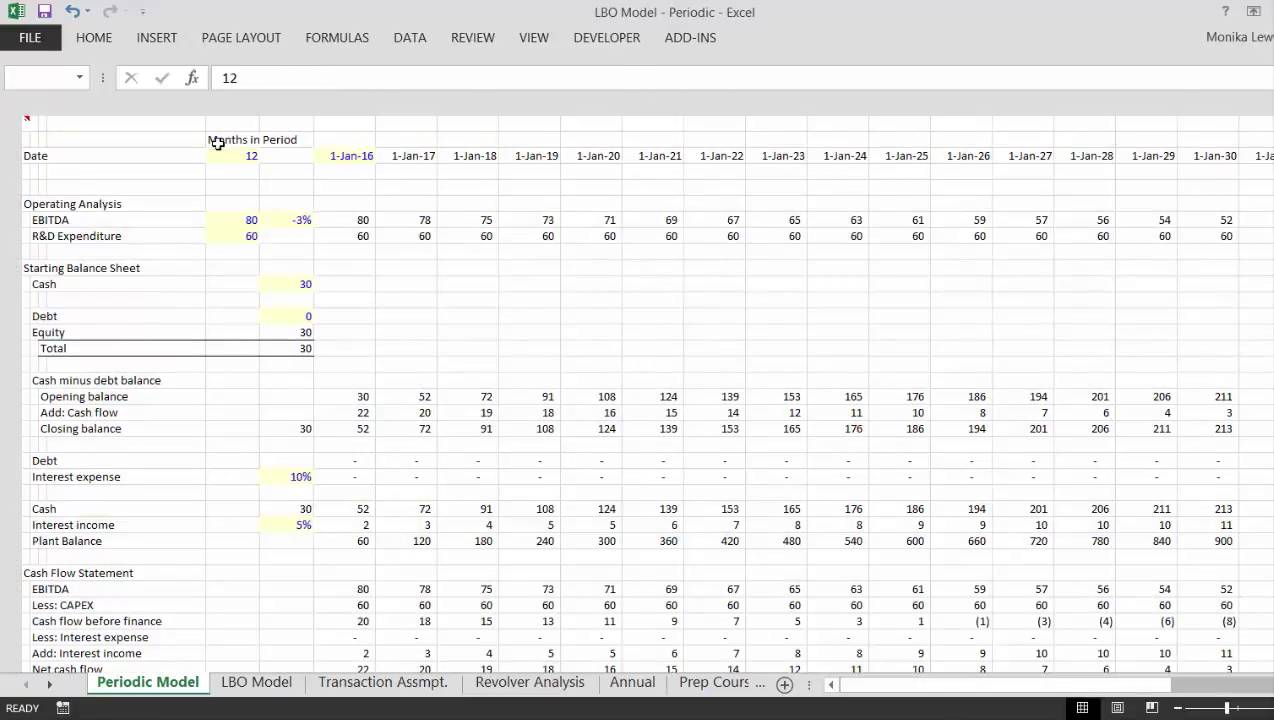
{"action": "left_click", "coordinate": [465, 329]}
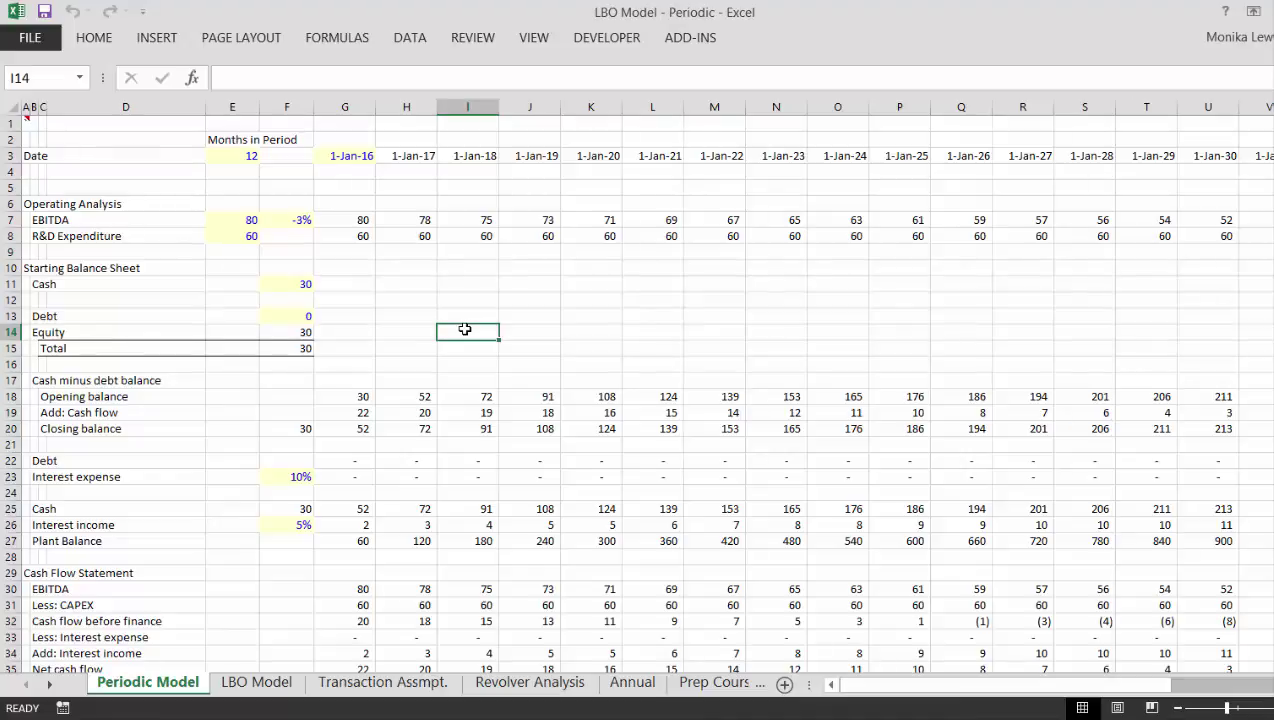
Read down the Periodic Model sheet from the Starting Balance Sheet to the Copy Paste section
{"action": "key", "text": "Down"}
{"action": "key", "text": "Down"}
{"action": "key", "text": "Down"}
{"action": "key", "text": "Down"}
{"action": "key", "text": "Down"}
{"action": "key", "text": "Down"}
{"action": "key", "text": "Down"}
{"action": "key", "text": "Down"}
{"action": "key", "text": "Down"}
{"action": "key", "text": "Down"}
{"action": "key", "text": "Down"}
{"action": "key", "text": "Down"}
{"action": "key", "text": "Down"}
{"action": "key", "text": "Down"}
{"action": "key", "text": "Down"}
{"action": "key", "text": "Down"}
{"action": "key", "text": "Down"}
{"action": "key", "text": "Down"}
{"action": "key", "text": "Down"}
{"action": "key", "text": "Down"}
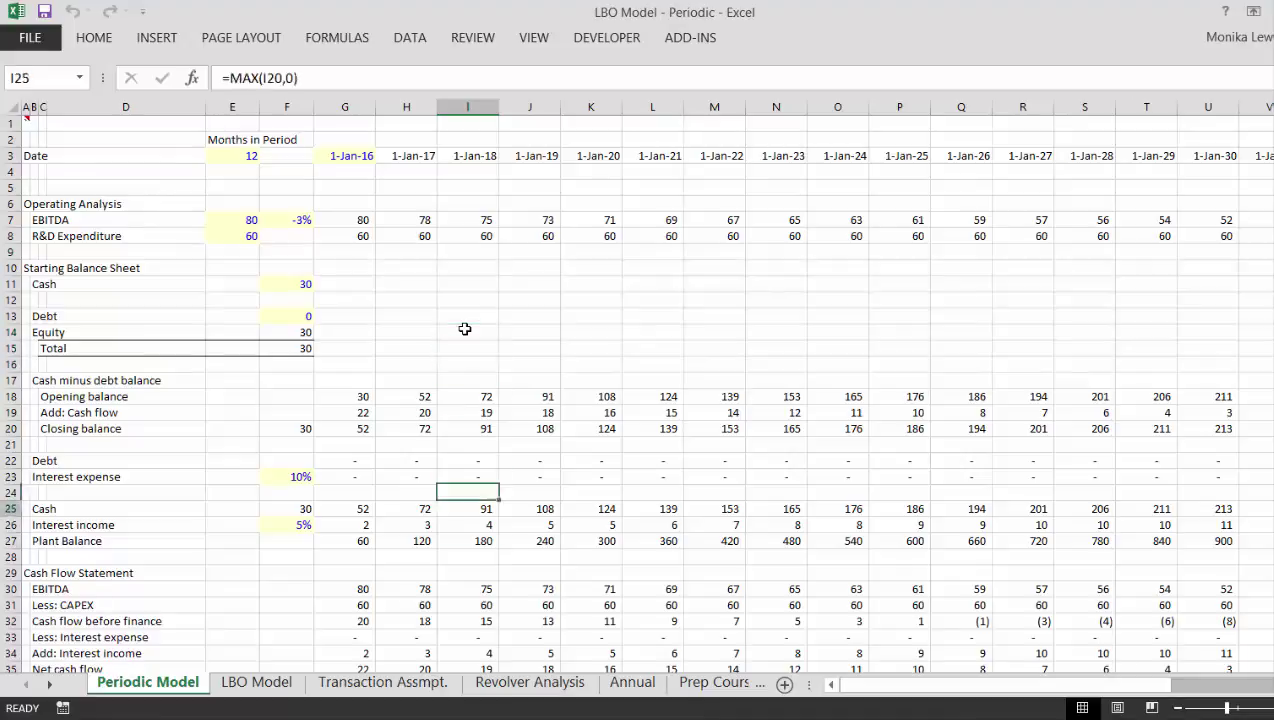
{"action": "key", "text": "Down"}
{"action": "key", "text": "Down"}
{"action": "key", "text": "Down"}
{"action": "key", "text": "Down"}
{"action": "key", "text": "Down"}
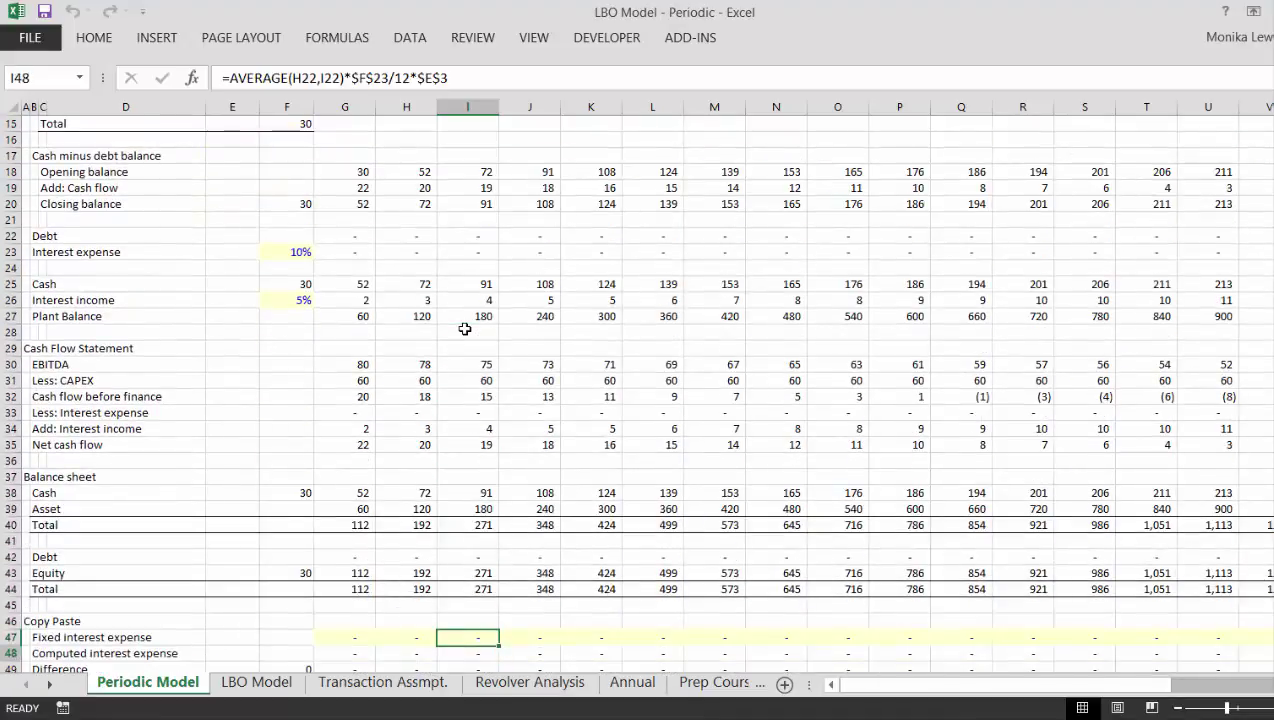
Review the Periodic Model sheet back up to the Operating Analysis section and down through its calculations again
{"action": "key", "text": "Up"}
{"action": "key", "text": "Up"}
{"action": "key", "text": "Up"}
{"action": "key", "text": "Up"}
{"action": "key", "text": "Up"}
{"action": "key", "text": "Up"}
{"action": "key", "text": "Up"}
{"action": "key", "text": "Up"}
{"action": "key", "text": "Up"}
{"action": "key", "text": "Up"}
{"action": "key", "text": "Up"}
{"action": "key", "text": "Up"}
{"action": "key", "text": "Up"}
{"action": "key", "text": "Up"}
{"action": "key", "text": "Up"}
{"action": "key", "text": "Up"}
{"action": "key", "text": "Up"}
{"action": "key", "text": "Up"}
{"action": "key", "text": "Up"}
{"action": "key", "text": "Up"}
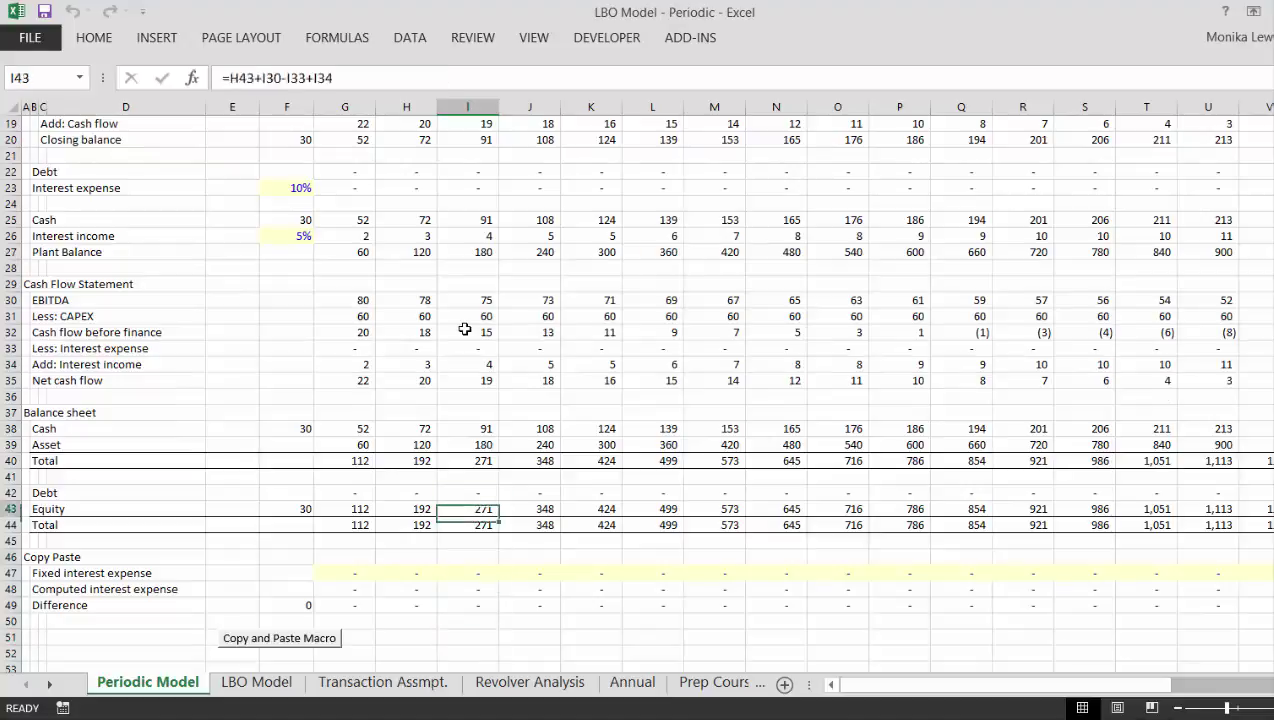
{"action": "key", "text": "Up"}
{"action": "key", "text": "Up"}
{"action": "key", "text": "Up"}
{"action": "key", "text": "Up"}
{"action": "key", "text": "Up"}
{"action": "key", "text": "Up"}
{"action": "key", "text": "Up"}
{"action": "key", "text": "Up"}
{"action": "key", "text": "Up"}
{"action": "key", "text": "Up"}
{"action": "key", "text": "Up"}
{"action": "key", "text": "Down"}
{"action": "key", "text": "Down"}
{"action": "key", "text": "Down"}
{"action": "key", "text": "Down"}
{"action": "key", "text": "Down"}
{"action": "key", "text": "Down"}
{"action": "key", "text": "Down"}
{"action": "key", "text": "Down"}
{"action": "key", "text": "Down"}
{"action": "key", "text": "Down"}
{"action": "key", "text": "Down"}
{"action": "key", "text": "Down"}
{"action": "key", "text": "Down"}
{"action": "key", "text": "Down"}
{"action": "key", "text": "Down"}
{"action": "key", "text": "Down"}
{"action": "key", "text": "Down"}
{"action": "key", "text": "Down"}
{"action": "key", "text": "Down"}
{"action": "key", "text": "Down"}
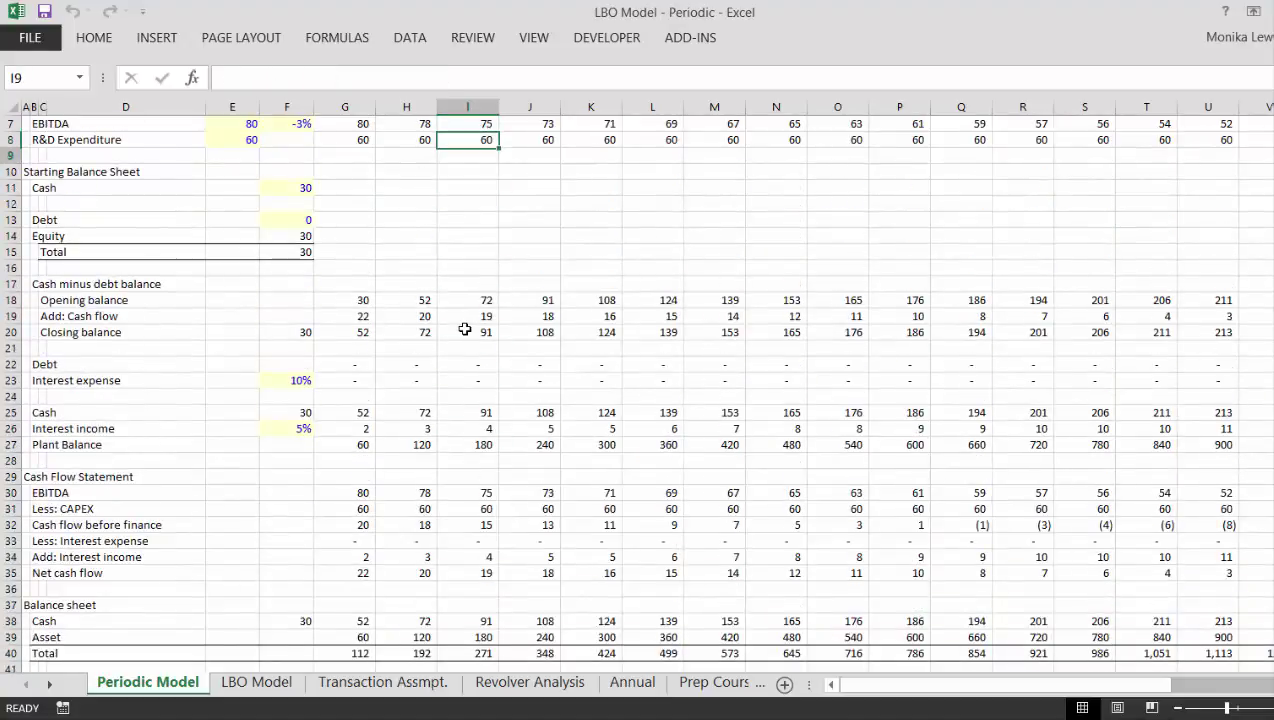
Read through the Periodic Model sheet from the R&D Expenditure row down past the Copy Paste section
{"action": "key", "text": "Down"}
{"action": "key", "text": "Down"}
{"action": "key", "text": "Down"}
{"action": "key", "text": "Down"}
{"action": "key", "text": "Down"}
{"action": "key", "text": "Down"}
{"action": "key", "text": "Down"}
{"action": "key", "text": "Down"}
{"action": "key", "text": "Down"}
{"action": "key", "text": "Down"}
{"action": "key", "text": "Down"}
{"action": "key", "text": "Down"}
{"action": "key", "text": "Down"}
{"action": "key", "text": "Down"}
{"action": "key", "text": "Down"}
{"action": "key", "text": "Down"}
{"action": "key", "text": "Down"}
{"action": "key", "text": "Down"}
{"action": "key", "text": "Down"}
{"action": "key", "text": "Down"}
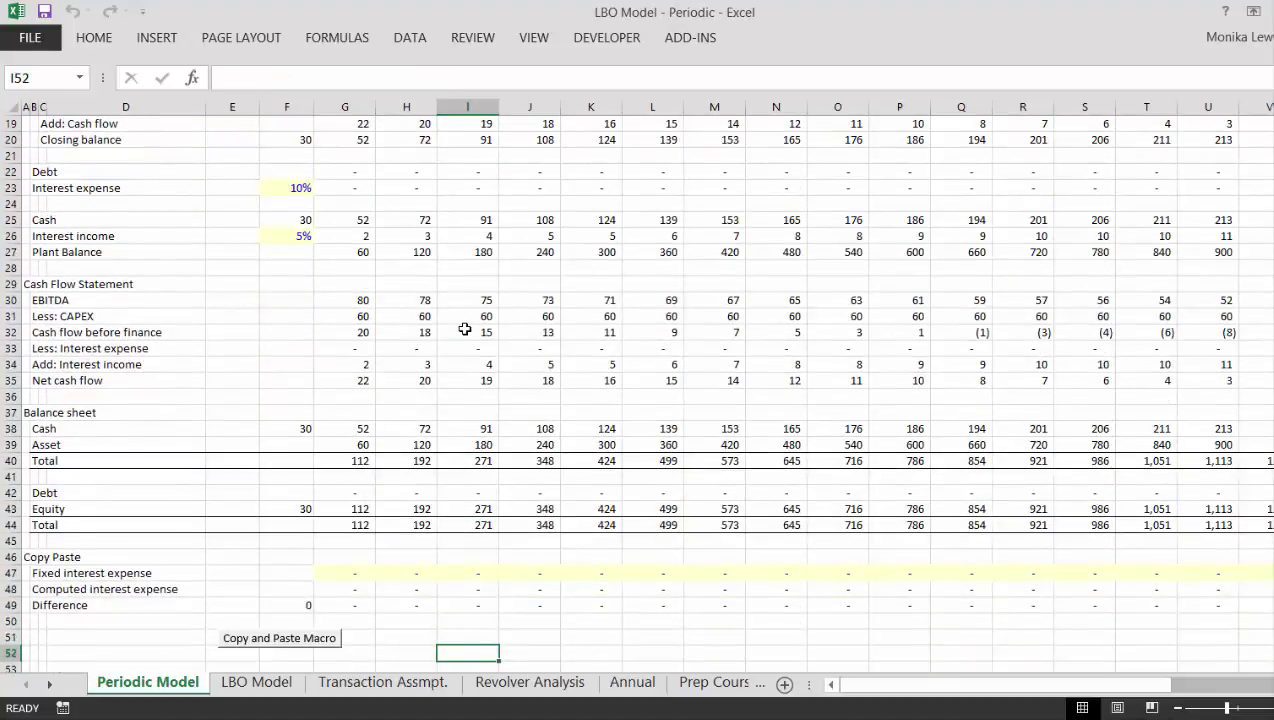
{"action": "key", "text": "Down"}
Review the Periodic Model sheet from the Copy Paste section back up to the date row and period length
{"action": "key", "text": "Up"}
{"action": "key", "text": "Up"}
{"action": "key", "text": "Up"}
{"action": "key", "text": "Up"}
{"action": "key", "text": "Up"}
{"action": "key", "text": "Up"}
{"action": "key", "text": "Up"}
{"action": "key", "text": "Up"}
{"action": "key", "text": "Up"}
{"action": "key", "text": "Up"}
{"action": "key", "text": "Up"}
{"action": "key", "text": "Up"}
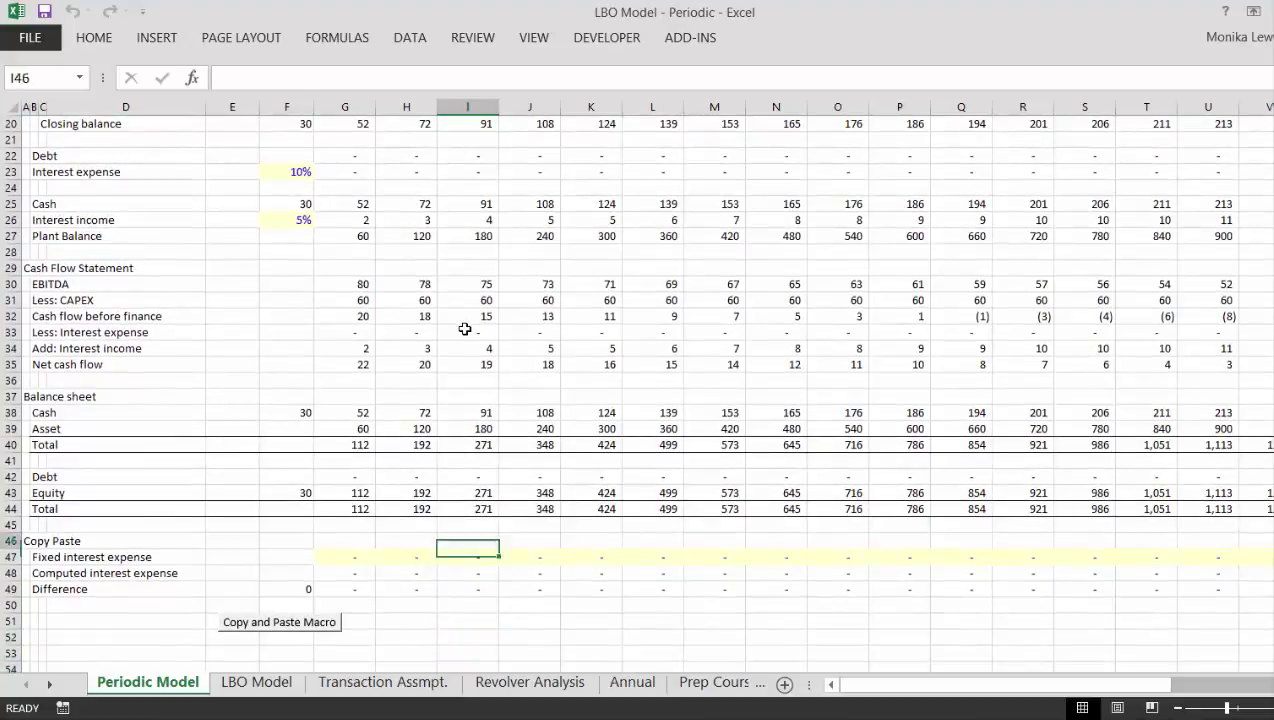
{"action": "key", "text": "Up"}
{"action": "key", "text": "Up"}
{"action": "key", "text": "Up"}
{"action": "key", "text": "Up"}
{"action": "key", "text": "Up"}
{"action": "key", "text": "Up"}
{"action": "key", "text": "Up"}
{"action": "key", "text": "Up"}
{"action": "key", "text": "Up"}
{"action": "key", "text": "Up"}
{"action": "key", "text": "Up"}
{"action": "key", "text": "Up"}
{"action": "key", "text": "Up"}
{"action": "key", "text": "Up"}
{"action": "key", "text": "Up"}
{"action": "key", "text": "Up"}
{"action": "key", "text": "Up"}
{"action": "key", "text": "Up"}
{"action": "key", "text": "Up"}
{"action": "key", "text": "Up"}
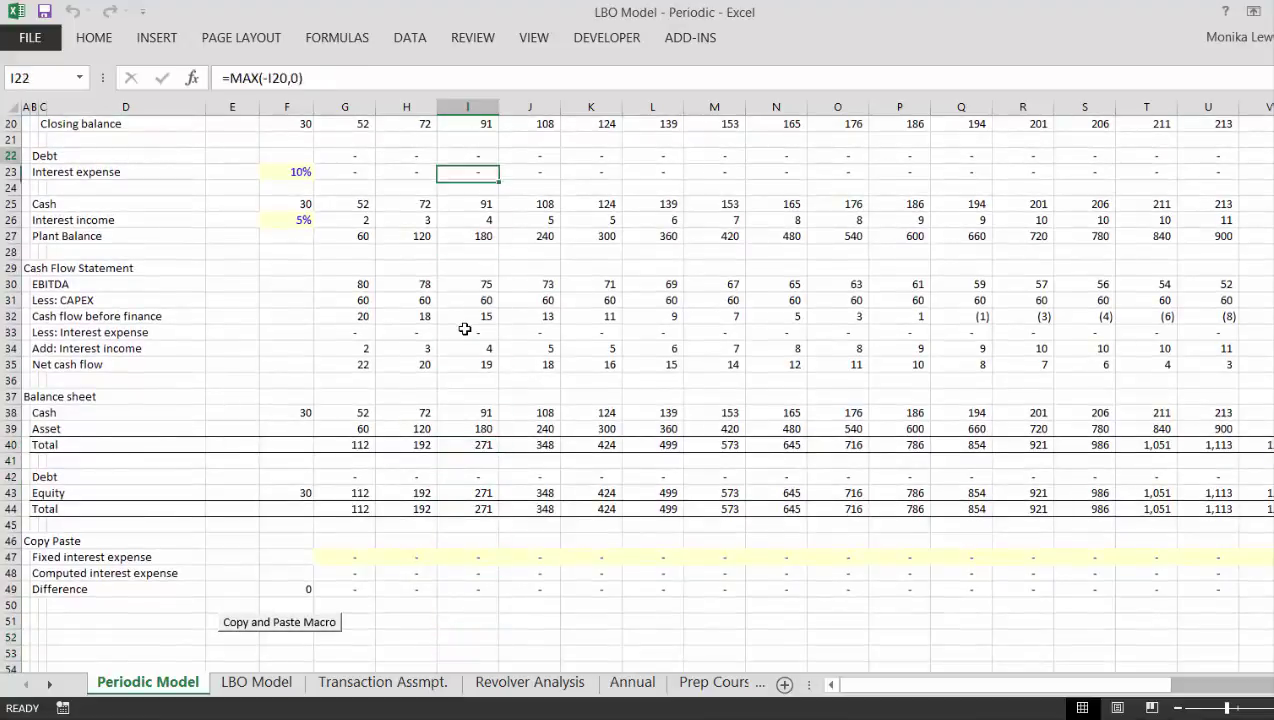
{"action": "key", "text": "Up"}
{"action": "key", "text": "Up"}
{"action": "key", "text": "Up"}
{"action": "key", "text": "Up"}
{"action": "key", "text": "Up"}
{"action": "key", "text": "Up"}
{"action": "key", "text": "Up"}
{"action": "key", "text": "Up"}
{"action": "key", "text": "Up"}
{"action": "key", "text": "Up"}
{"action": "key", "text": "Up"}
{"action": "key", "text": "Up"}
Examine the Periodic Model calculations from the date row down through the cash flow statement, balance sheet and Copy Paste section
{"action": "key", "text": "Down"}
{"action": "key", "text": "Down"}
{"action": "key", "text": "Down"}
{"action": "key", "text": "Down"}
{"action": "key", "text": "Down"}
{"action": "key", "text": "Down"}
{"action": "key", "text": "Down"}
{"action": "key", "text": "Down"}
{"action": "key", "text": "Down"}
{"action": "key", "text": "Down"}
{"action": "key", "text": "Down"}
{"action": "key", "text": "Down"}
{"action": "key", "text": "Down"}
{"action": "key", "text": "Down"}
{"action": "key", "text": "Down"}
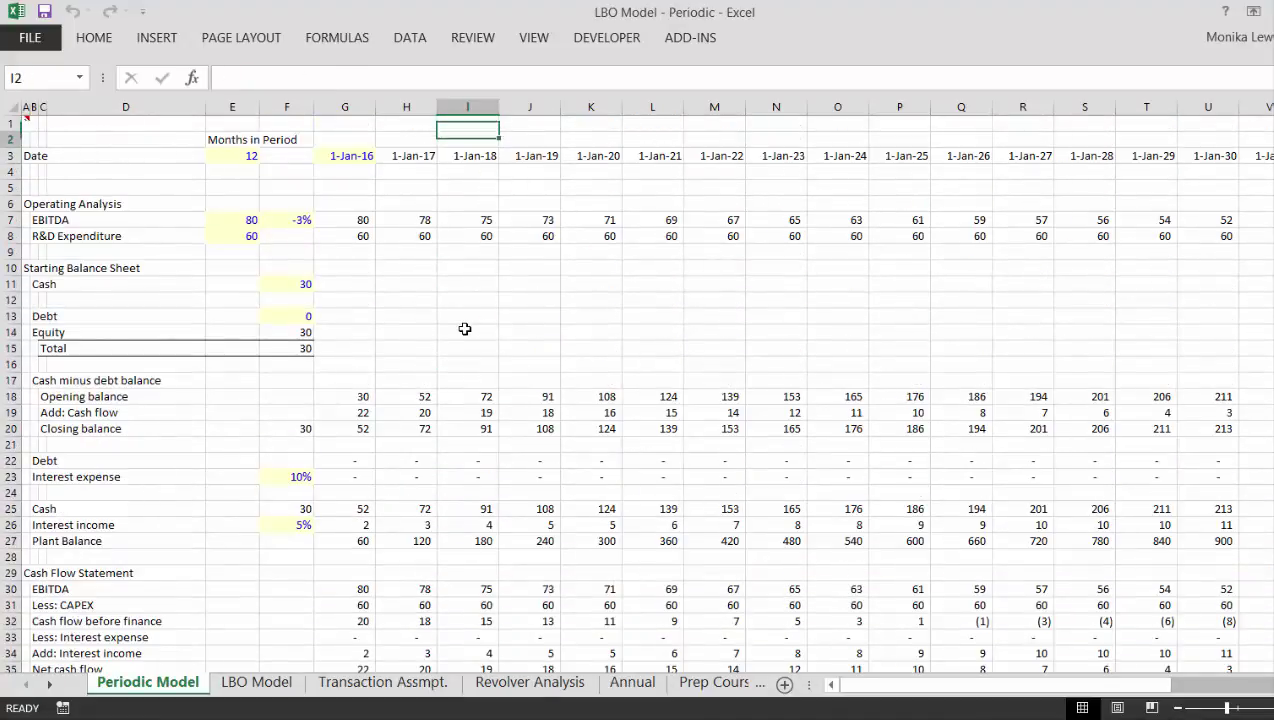
{"action": "key", "text": "Down"}
{"action": "key", "text": "Down"}
{"action": "key", "text": "Down"}
{"action": "key", "text": "Down"}
{"action": "key", "text": "Down"}
{"action": "key", "text": "Down"}
{"action": "key", "text": "Down"}
{"action": "key", "text": "Down"}
{"action": "key", "text": "Down"}
{"action": "key", "text": "Down"}
{"action": "key", "text": "Down"}
{"action": "key", "text": "Down"}
{"action": "key", "text": "Down"}
{"action": "key", "text": "Down"}
{"action": "key", "text": "Down"}
{"action": "key", "text": "Down"}
{"action": "key", "text": "Down"}
{"action": "key", "text": "Down"}
{"action": "key", "text": "Down"}
{"action": "key", "text": "Down"}
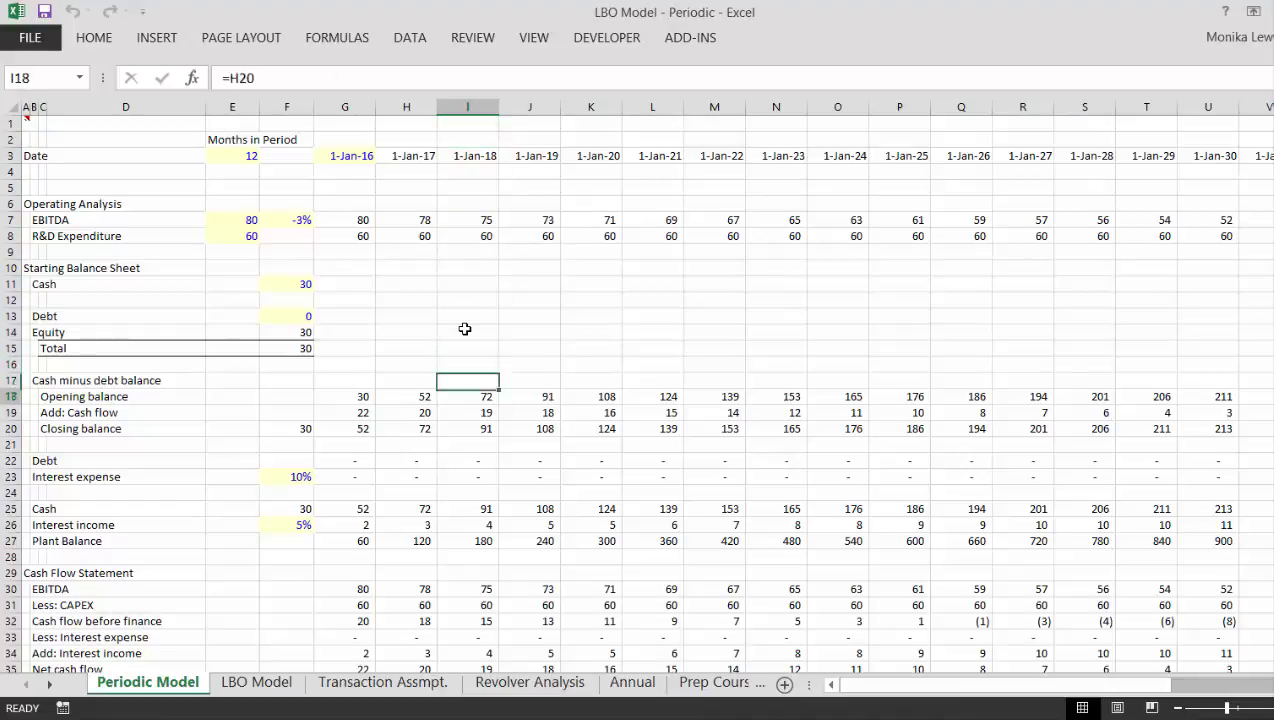
{"action": "key", "text": "Down"}
{"action": "key", "text": "Down"}
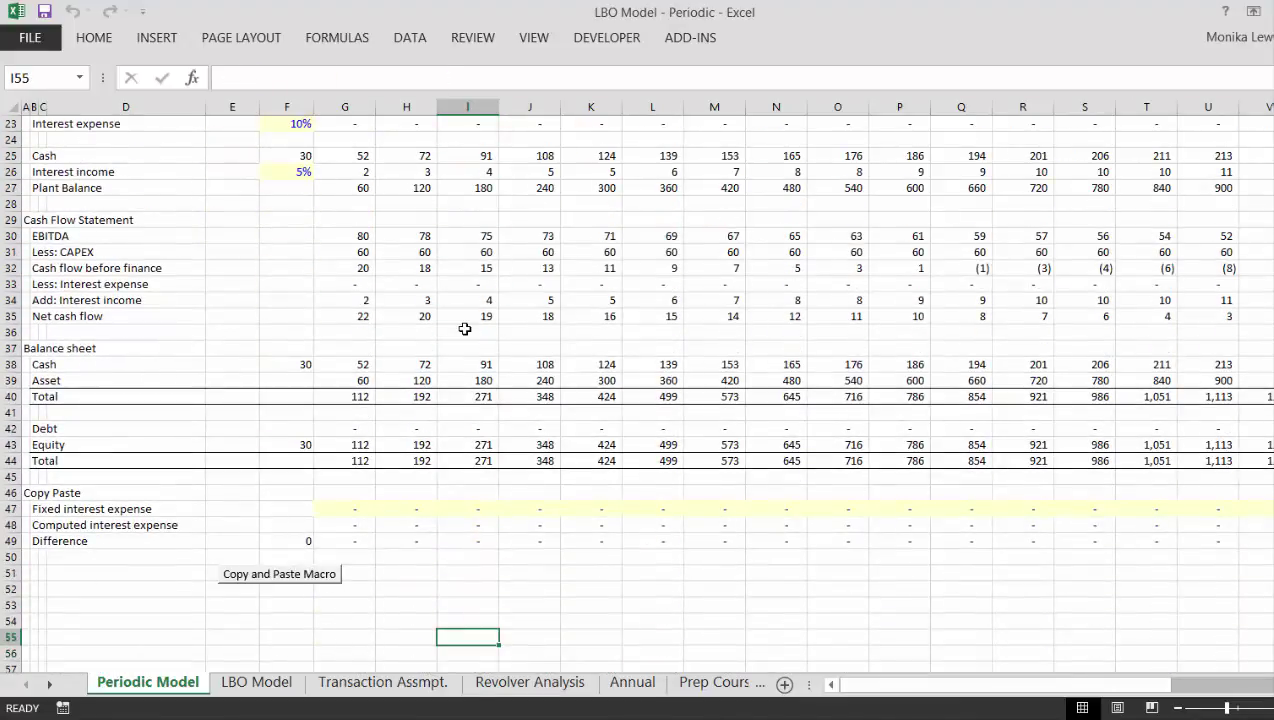
Look back over the Periodic Model sheet from below the Copy Paste section up to cell I1
{"action": "key", "text": "Up"}
{"action": "key", "text": "Up"}
{"action": "key", "text": "Up"}
{"action": "key", "text": "Up"}
{"action": "key", "text": "Up"}
{"action": "key", "text": "Up"}
{"action": "key", "text": "Up"}
{"action": "key", "text": "Up"}
{"action": "key", "text": "Up"}
{"action": "key", "text": "Up"}
{"action": "key", "text": "Up"}
{"action": "key", "text": "Up"}
{"action": "key", "text": "Up"}
{"action": "key", "text": "Up"}
{"action": "key", "text": "Up"}
{"action": "key", "text": "Up"}
{"action": "key", "text": "Up"}
{"action": "key", "text": "Up"}
{"action": "key", "text": "Up"}
{"action": "key", "text": "Up"}
{"action": "key", "text": "Up"}
{"action": "key", "text": "Up"}
{"action": "key", "text": "Up"}
{"action": "key", "text": "Up"}
{"action": "key", "text": "Up"}
{"action": "key", "text": "Up"}
{"action": "key", "text": "Up"}
{"action": "key", "text": "Up"}
{"action": "key", "text": "Up"}
{"action": "key", "text": "Up"}
{"action": "key", "text": "Up"}
{"action": "key", "text": "Up"}
{"action": "key", "text": "Up"}
{"action": "key", "text": "Up"}
{"action": "key", "text": "Up"}
{"action": "key", "text": "Up"}
{"action": "key", "text": "Up"}
{"action": "key", "text": "Up"}
{"action": "key", "text": "Up"}
{"action": "key", "text": "Up"}
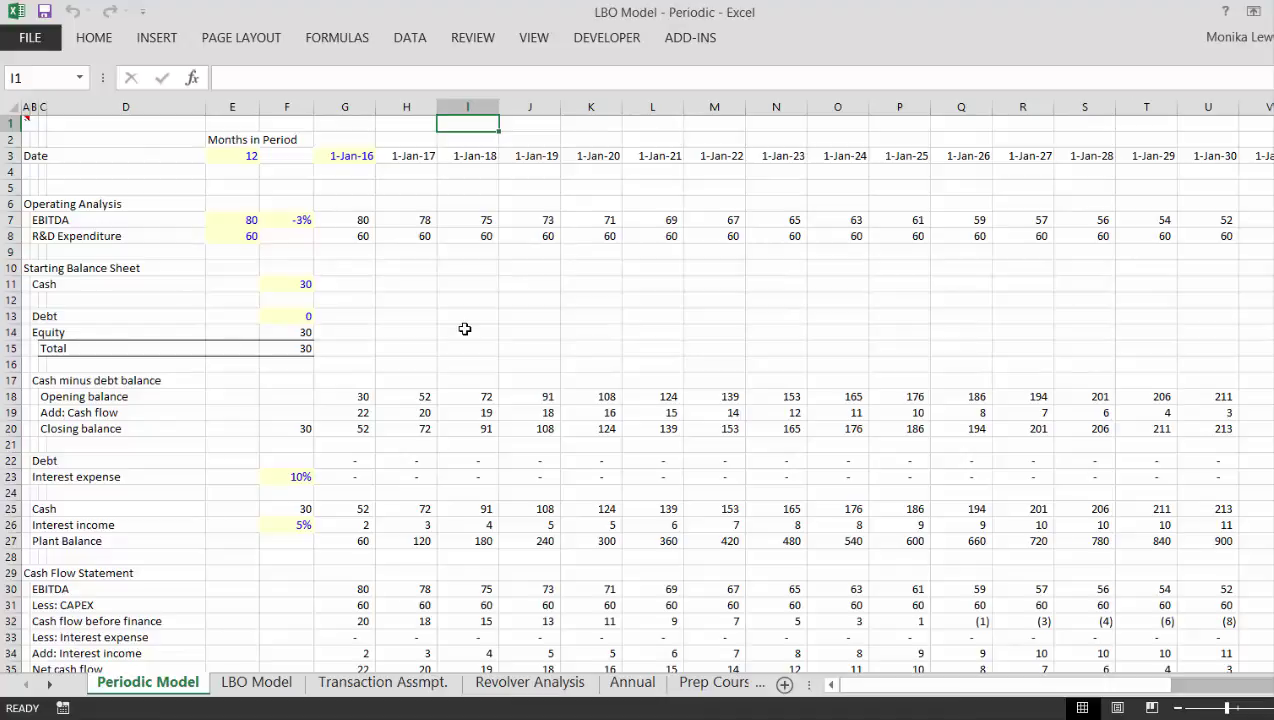
Scan down the Periodic Model sheet in column I from the header rows to the area below the Copy Paste section
{"action": "key", "text": "Down"}
{"action": "key", "text": "Down"}
{"action": "key", "text": "Down"}
{"action": "key", "text": "Down"}
{"action": "key", "text": "Down"}
{"action": "key", "text": "Down"}
{"action": "key", "text": "Down"}
{"action": "key", "text": "Down"}
{"action": "key", "text": "Down"}
{"action": "key", "text": "Down"}
{"action": "key", "text": "Down"}
{"action": "key", "text": "Down"}
{"action": "key", "text": "Down"}
{"action": "key", "text": "Down"}
{"action": "key", "text": "Down"}
{"action": "key", "text": "Down"}
{"action": "key", "text": "Down"}
{"action": "key", "text": "Down"}
{"action": "key", "text": "Down"}
{"action": "key", "text": "Down"}
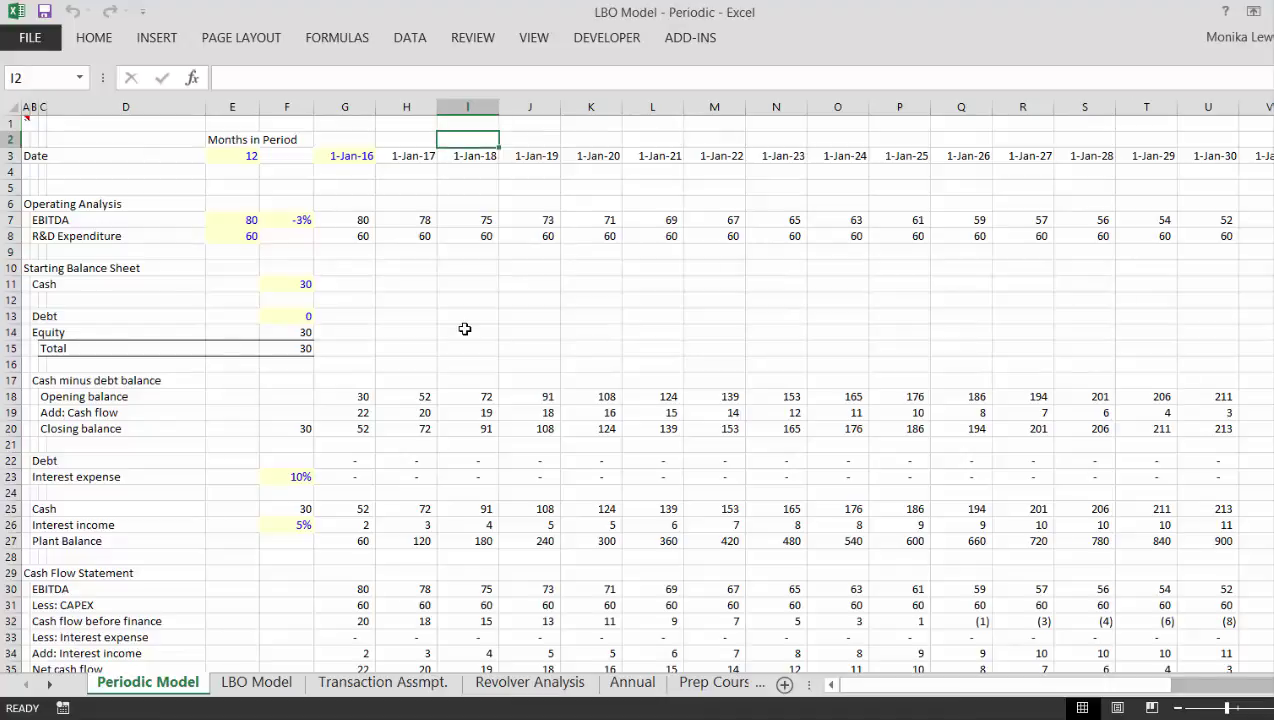
{"action": "key", "text": "Down"}
{"action": "key", "text": "Down"}
{"action": "key", "text": "Down"}
{"action": "key", "text": "Down"}
{"action": "key", "text": "Down"}
{"action": "key", "text": "Down"}
{"action": "key", "text": "Down"}
{"action": "key", "text": "Down"}
{"action": "key", "text": "Down"}
{"action": "key", "text": "Down"}
{"action": "key", "text": "Down"}
{"action": "key", "text": "Down"}
{"action": "key", "text": "Down"}
{"action": "key", "text": "Down"}
{"action": "key", "text": "Down"}
{"action": "key", "text": "Down"}
{"action": "key", "text": "Down"}
{"action": "key", "text": "Down"}
{"action": "key", "text": "Down"}
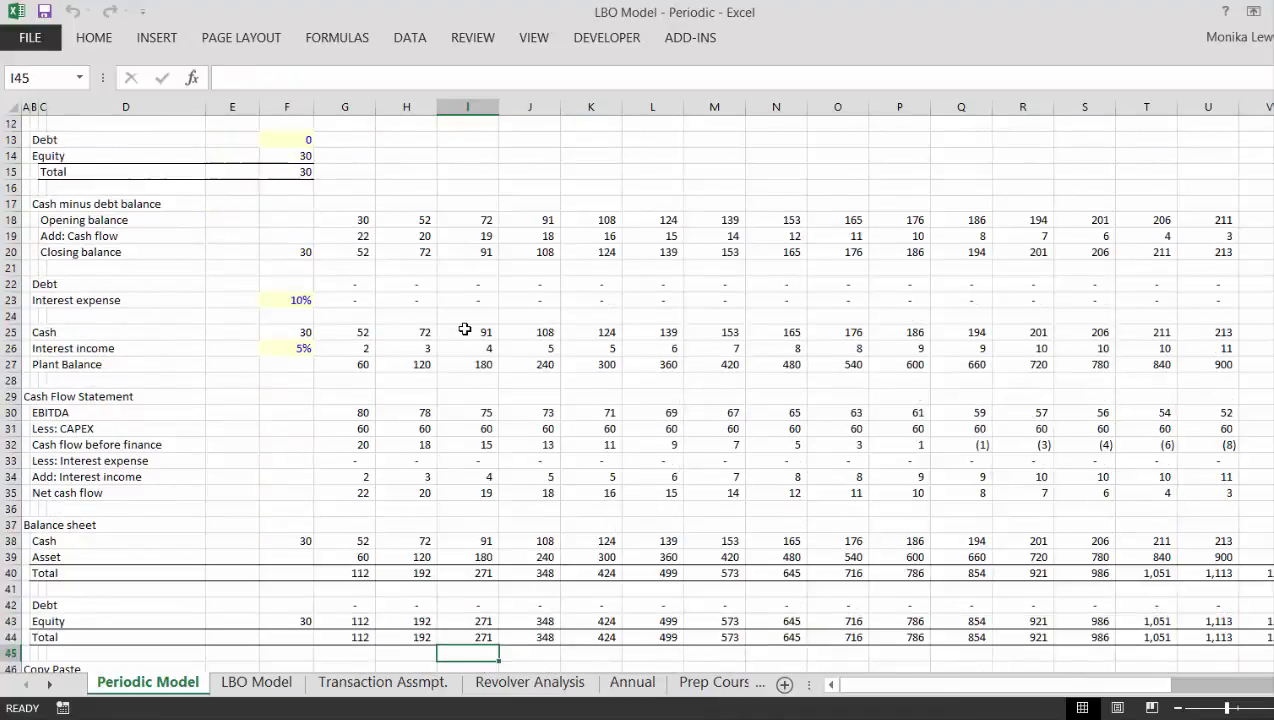
Return through the Periodic Model sheet from the Copy Paste section to cell A1
{"action": "key", "text": "Up"}
{"action": "key", "text": "Left"}
{"action": "key", "text": "Left"}
{"action": "key", "text": "Left"}
{"action": "key", "text": "Left"}
{"action": "key", "text": "Left"}
{"action": "key", "text": "Left"}
{"action": "key", "text": "Left"}
{"action": "key", "text": "Left"}
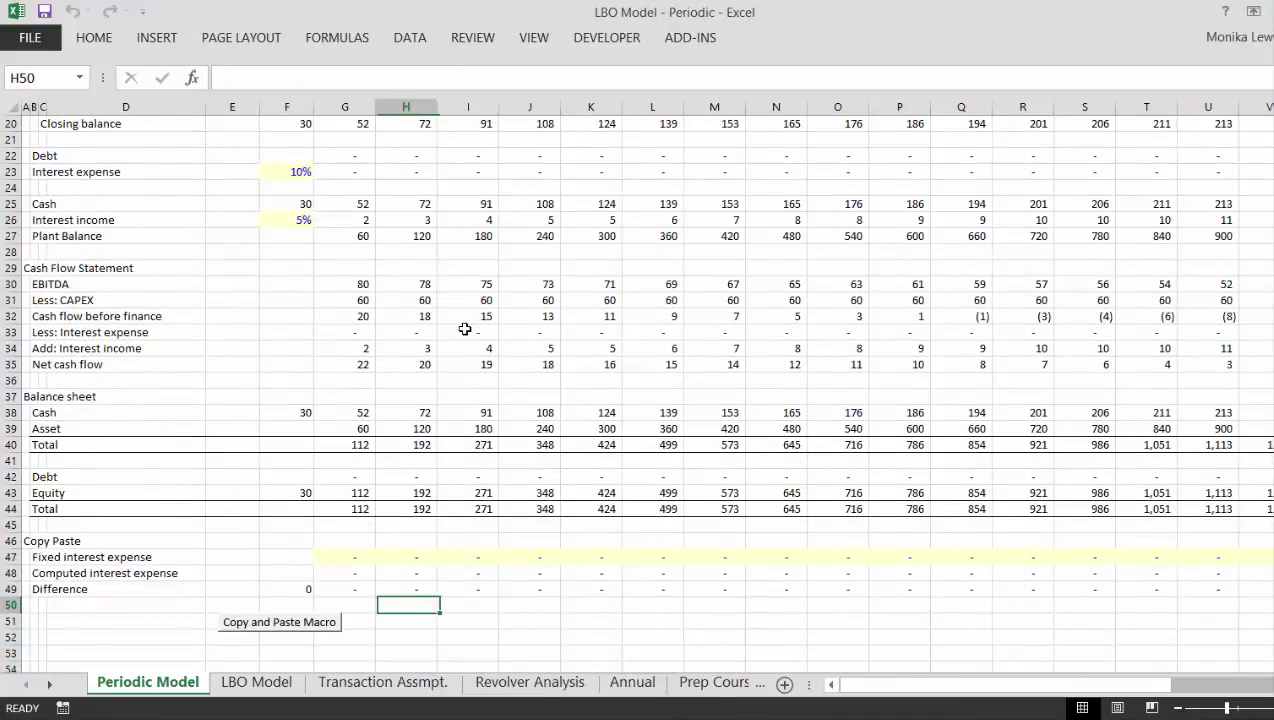
{"action": "key", "text": "Up"}
{"action": "key", "text": "Up"}
{"action": "key", "text": "Up"}
{"action": "key", "text": "Up"}
{"action": "key", "text": "Up"}
{"action": "key", "text": "Up"}
{"action": "key", "text": "Up"}
{"action": "key", "text": "Up"}
{"action": "key", "text": "Up"}
{"action": "key", "text": "Up"}
{"action": "key", "text": "Up"}
{"action": "key", "text": "Up"}
{"action": "key", "text": "Up"}
{"action": "key", "text": "Up"}
{"action": "key", "text": "Up"}
{"action": "key", "text": "Up"}
{"action": "key", "text": "Up"}
{"action": "key", "text": "Up"}
{"action": "key", "text": "Up"}
{"action": "key", "text": "Up"}
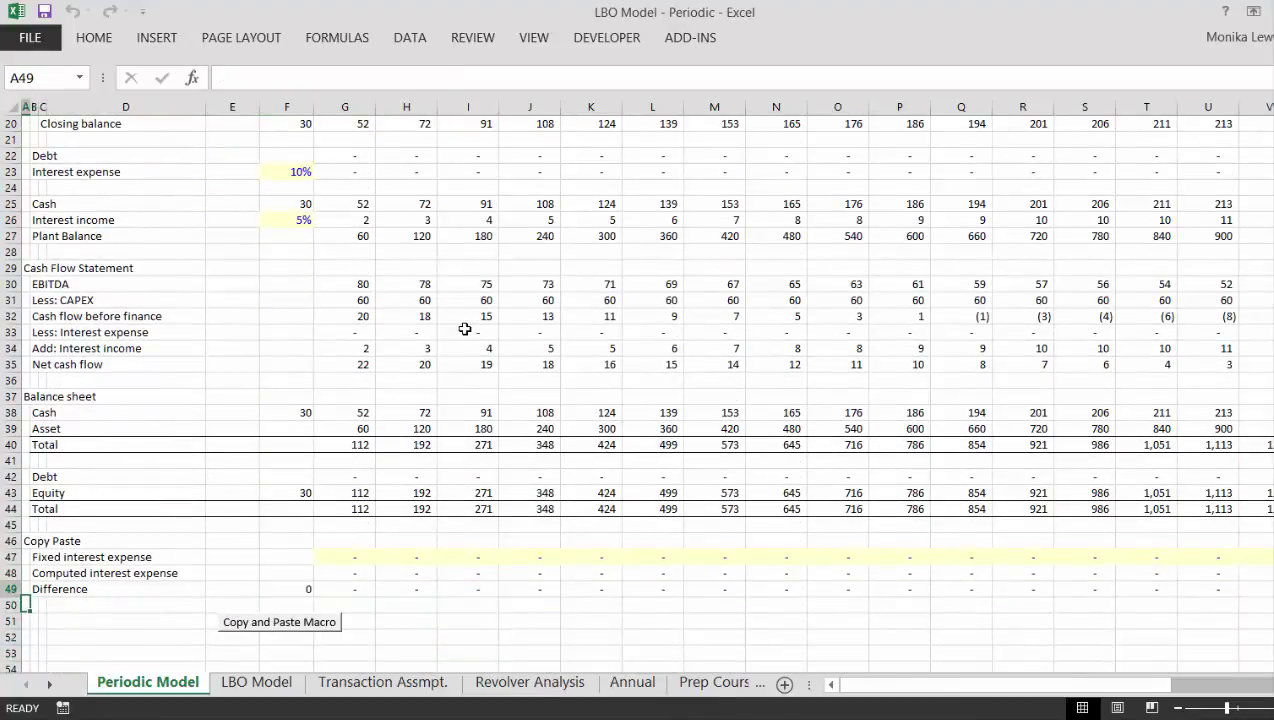
{"action": "key", "text": "Up"}
{"action": "key", "text": "Up"}
{"action": "key", "text": "Up"}
{"action": "key", "text": "Up"}
{"action": "key", "text": "Up"}
{"action": "key", "text": "Up"}
{"action": "key", "text": "Up"}
{"action": "key", "text": "Up"}
{"action": "key", "text": "Up"}
{"action": "key", "text": "Up"}
{"action": "key", "text": "Up"}
{"action": "key", "text": "Up"}
{"action": "key", "text": "Up"}
{"action": "key", "text": "Up"}
{"action": "key", "text": "Up"}
{"action": "key", "text": "Up"}
{"action": "key", "text": "Up"}
{"action": "key", "text": "Up"}
{"action": "key", "text": "Up"}
{"action": "key", "text": "Up"}
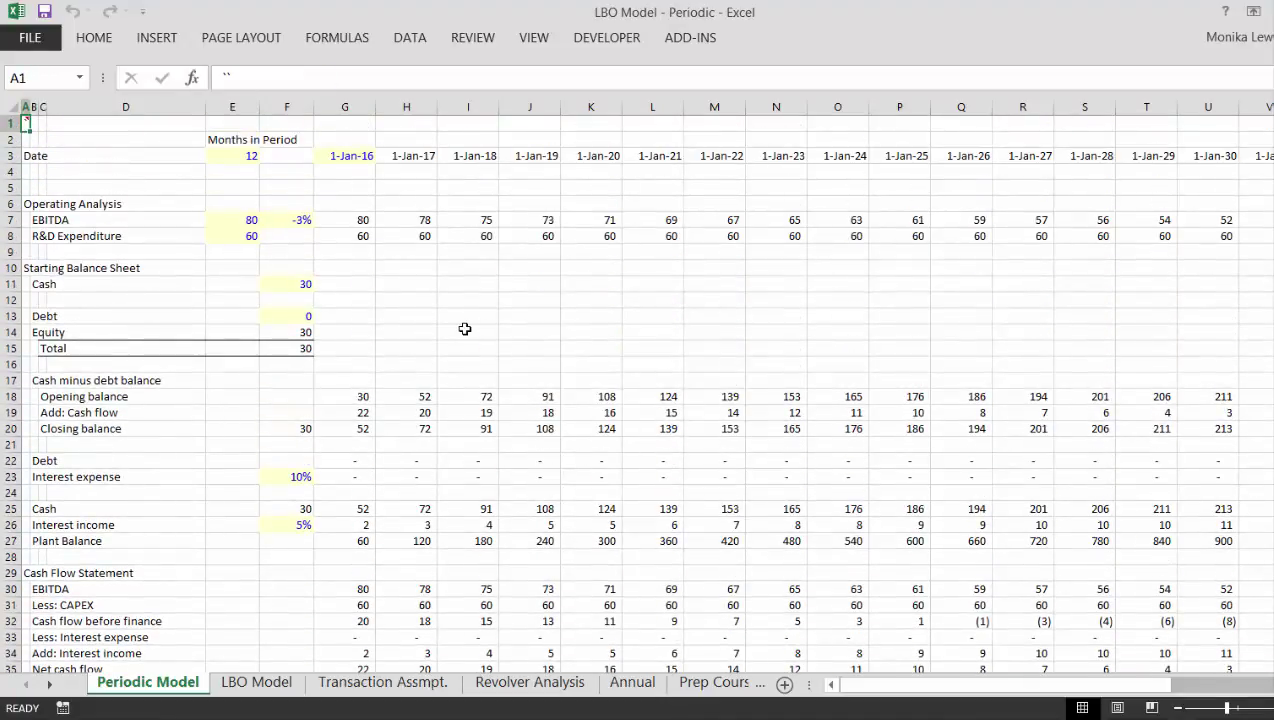
Switch to the LBO Model sheet and zoom out to view its timing, pro forma balance sheet and operating analysis
{"action": "key", "text": "ctrl+Page_Down"}
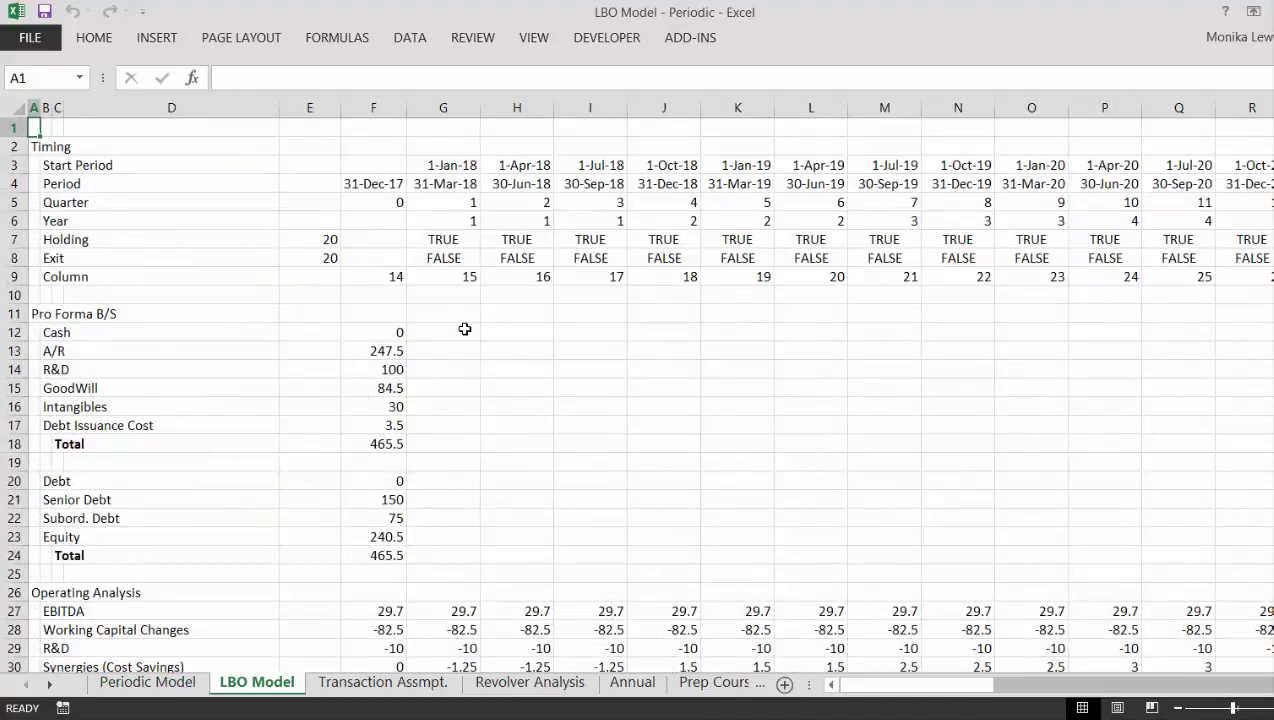
{"action": "left_click", "coordinate": [876, 418]}
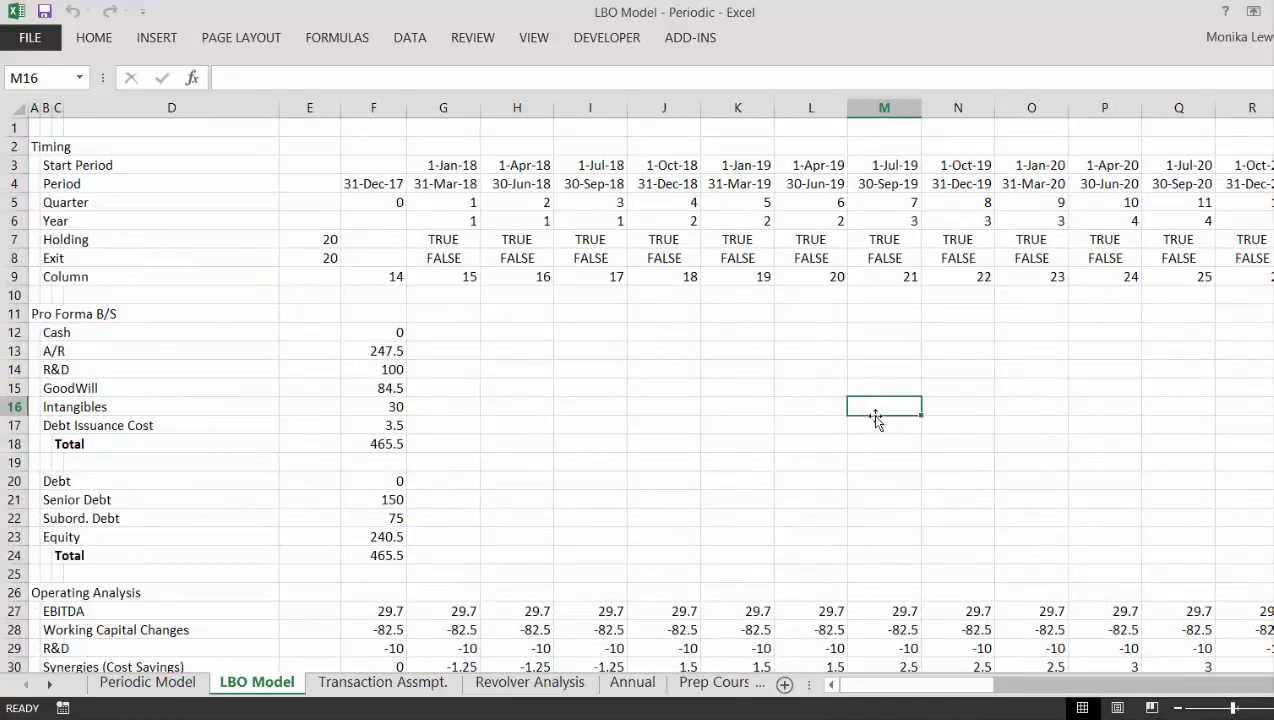
{"action": "left_click", "coordinate": [1181, 709]}
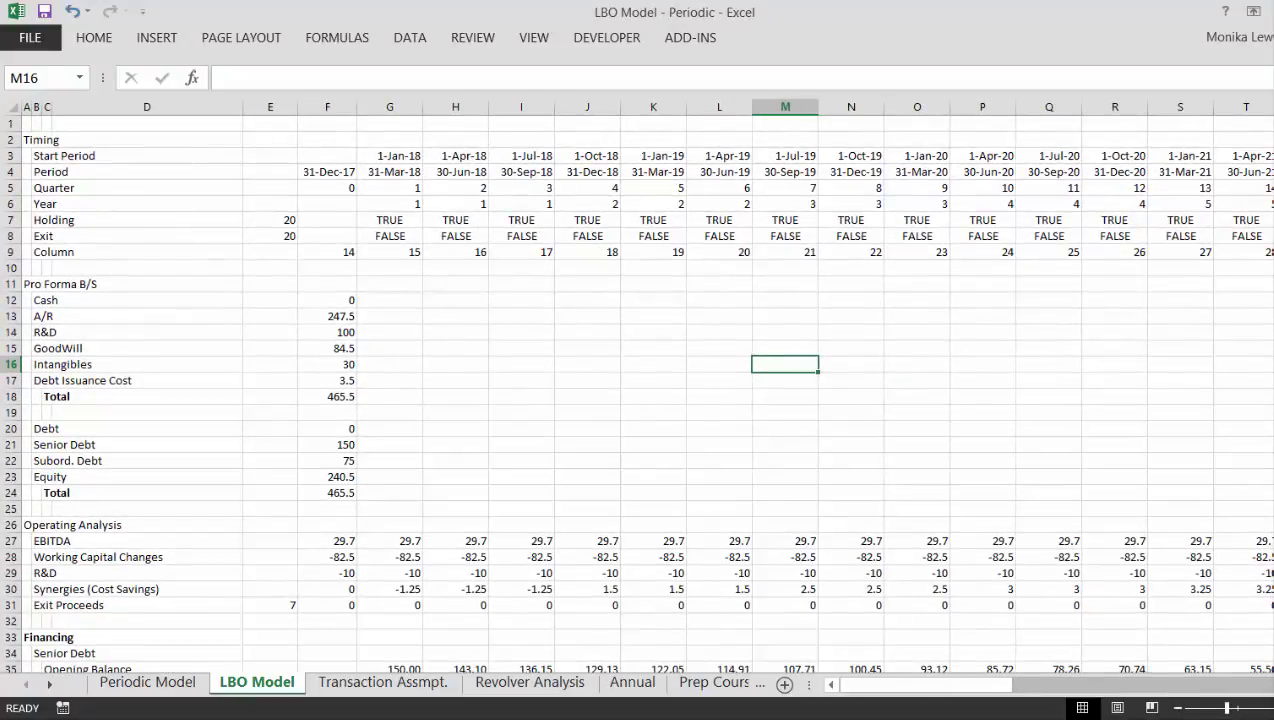
Move the Revolver Analysis sheet between the Periodic Model and LBO Model sheets
{"action": "left_click", "coordinate": [533, 688]}
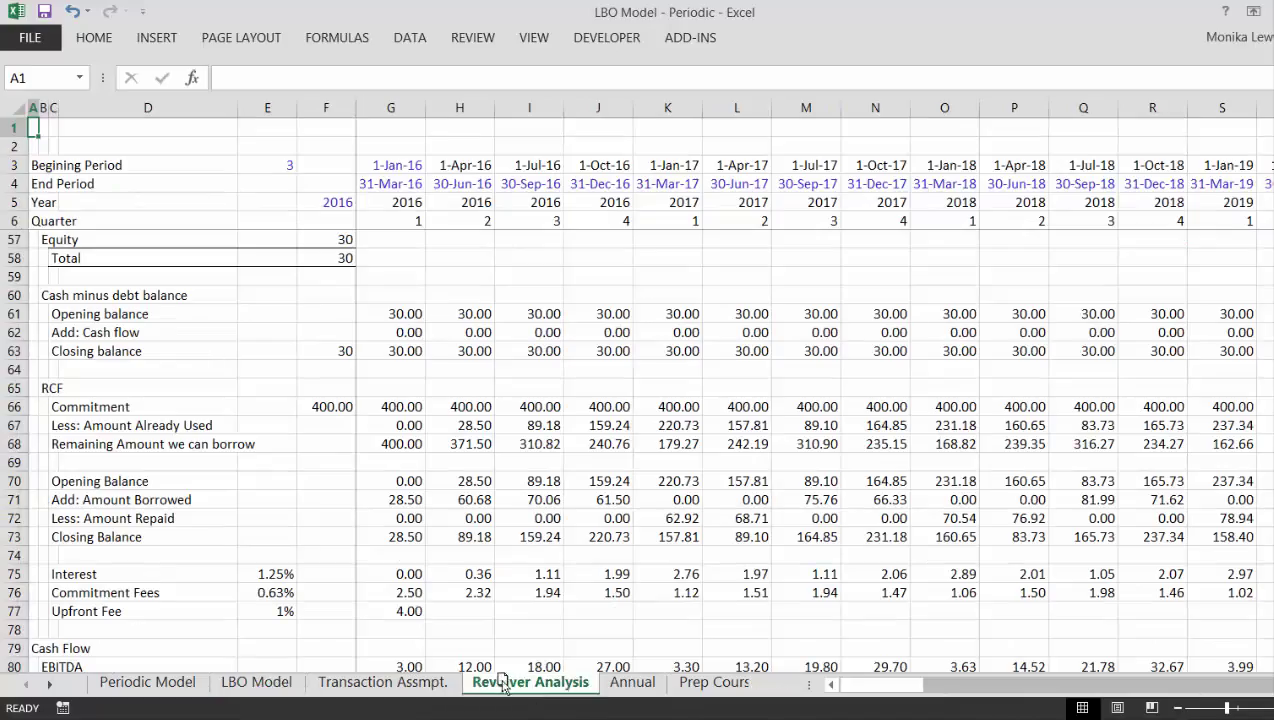
{"action": "left_click_drag", "start_coordinate": [224, 688], "coordinate": [216, 686]}
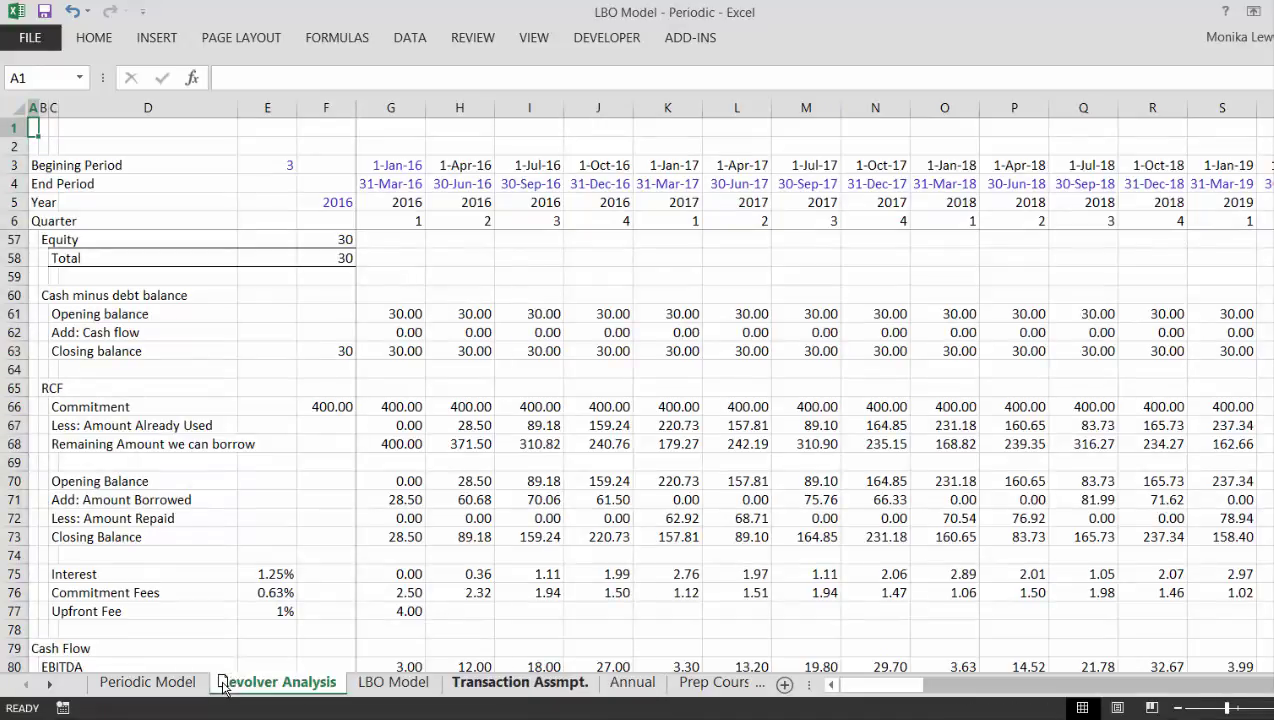
Examine the Revolver Analysis sheet from the RCF section up through the operating analysis to the period header rows
{"action": "left_click", "coordinate": [313, 518]}
{"action": "key", "text": "Up"}
{"action": "key", "text": "Up"}
{"action": "key", "text": "Up"}
{"action": "key", "text": "Up"}
{"action": "key", "text": "Up"}
{"action": "key", "text": "Up"}
{"action": "key", "text": "Up"}
{"action": "key", "text": "Up"}
{"action": "key", "text": "Up"}
{"action": "key", "text": "Up"}
{"action": "key", "text": "Up"}
{"action": "key", "text": "Up"}
{"action": "key", "text": "Up"}
{"action": "key", "text": "Up"}
{"action": "key", "text": "Up"}
{"action": "key", "text": "Up"}
{"action": "key", "text": "Up"}
{"action": "key", "text": "Up"}
{"action": "key", "text": "Up"}
{"action": "key", "text": "Up"}
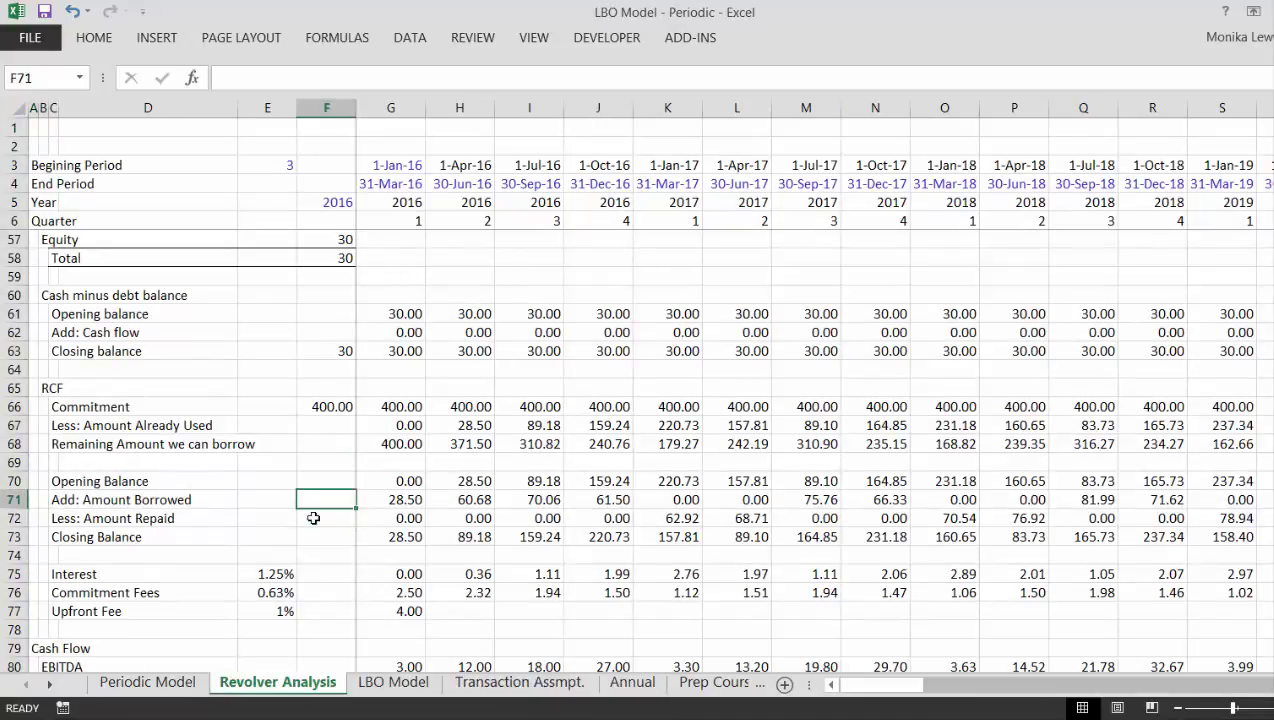
{"action": "key", "text": "Up"}
{"action": "key", "text": "Up"}
{"action": "key", "text": "Up"}
{"action": "key", "text": "Up"}
{"action": "key", "text": "Up"}
{"action": "key", "text": "Up"}
{"action": "key", "text": "Up"}
{"action": "key", "text": "Up"}
{"action": "key", "text": "Up"}
{"action": "key", "text": "Up"}
{"action": "key", "text": "Up"}
{"action": "key", "text": "Up"}
{"action": "key", "text": "Up"}
{"action": "key", "text": "Up"}
{"action": "key", "text": "Up"}
{"action": "key", "text": "Up"}
{"action": "key", "text": "Up"}
{"action": "key", "text": "Up"}
{"action": "key", "text": "Up"}
{"action": "key", "text": "Up"}
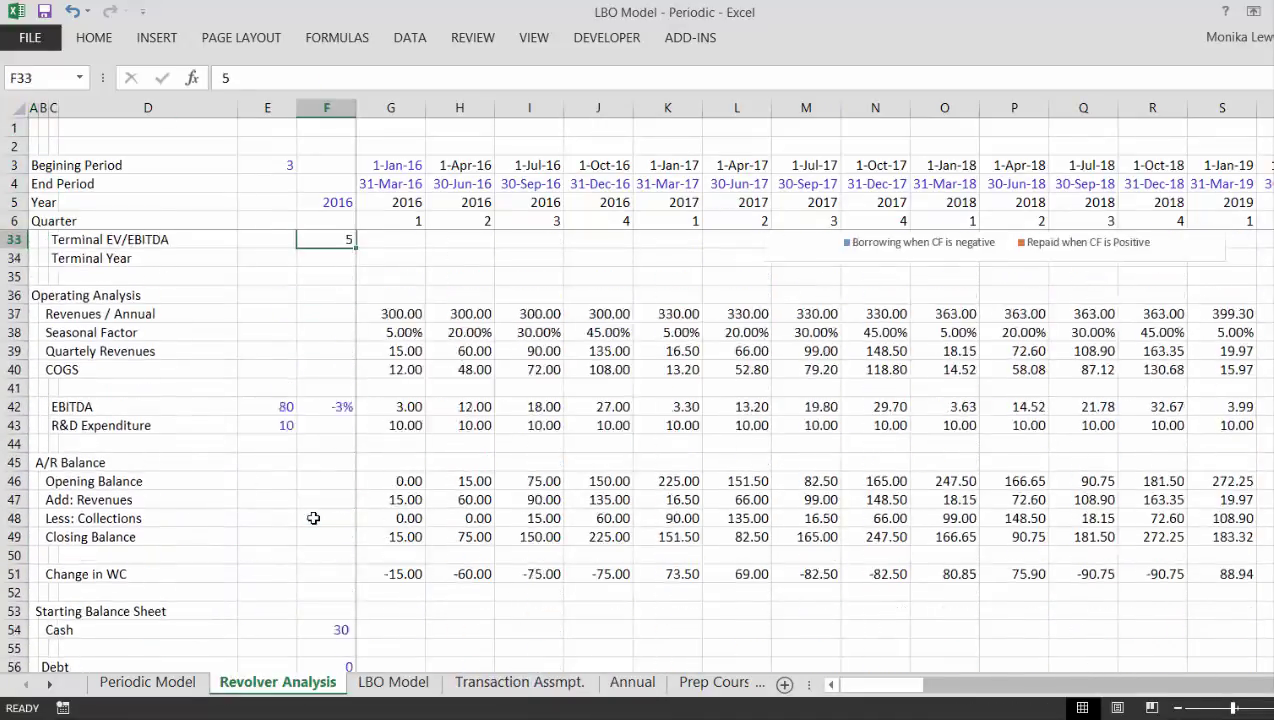
{"action": "key", "text": "Down"}
{"action": "key", "text": "Down"}
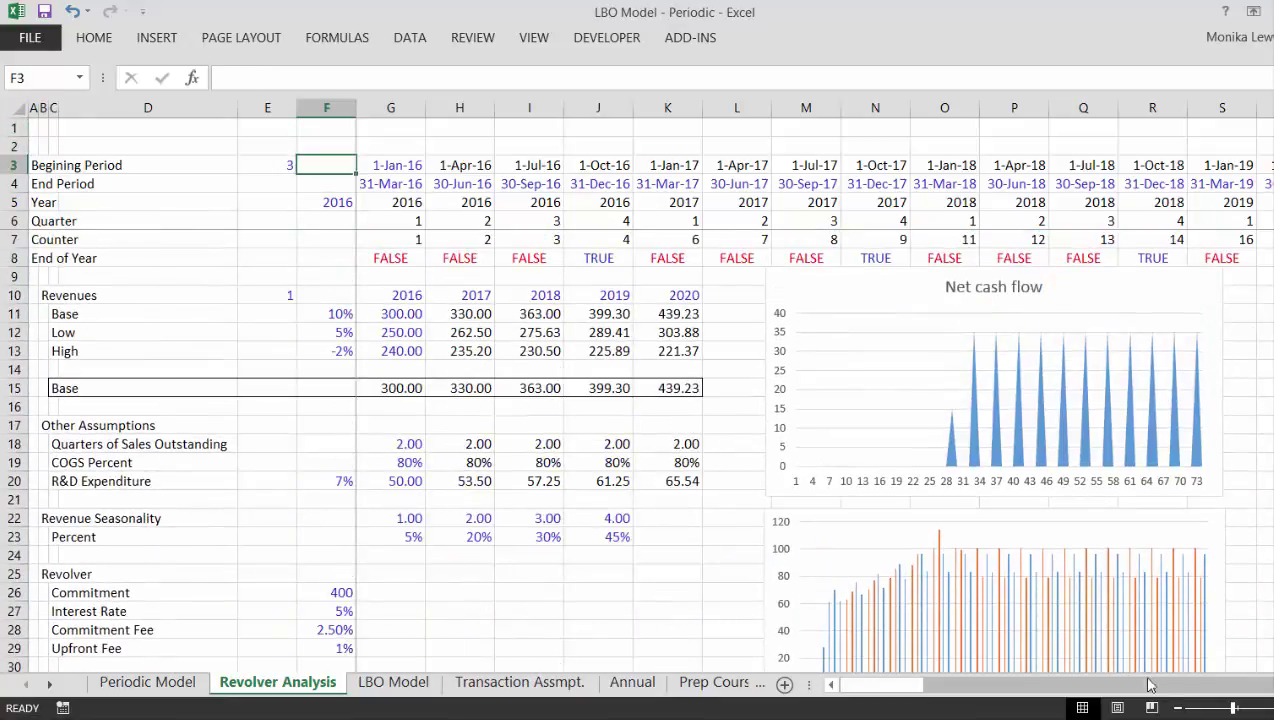
Check the Base, Low and High revenue scenario formulas and the scenario number in cell E10
{"action": "key", "text": "Down"}
{"action": "key", "text": "Down"}
{"action": "key", "text": "Down"}
{"action": "key", "text": "Down"}
{"action": "key", "text": "Down"}
{"action": "key", "text": "Down"}
{"action": "key", "text": "Down"}
{"action": "key", "text": "Down"}
{"action": "key", "text": "Down"}
{"action": "key", "text": "Down"}
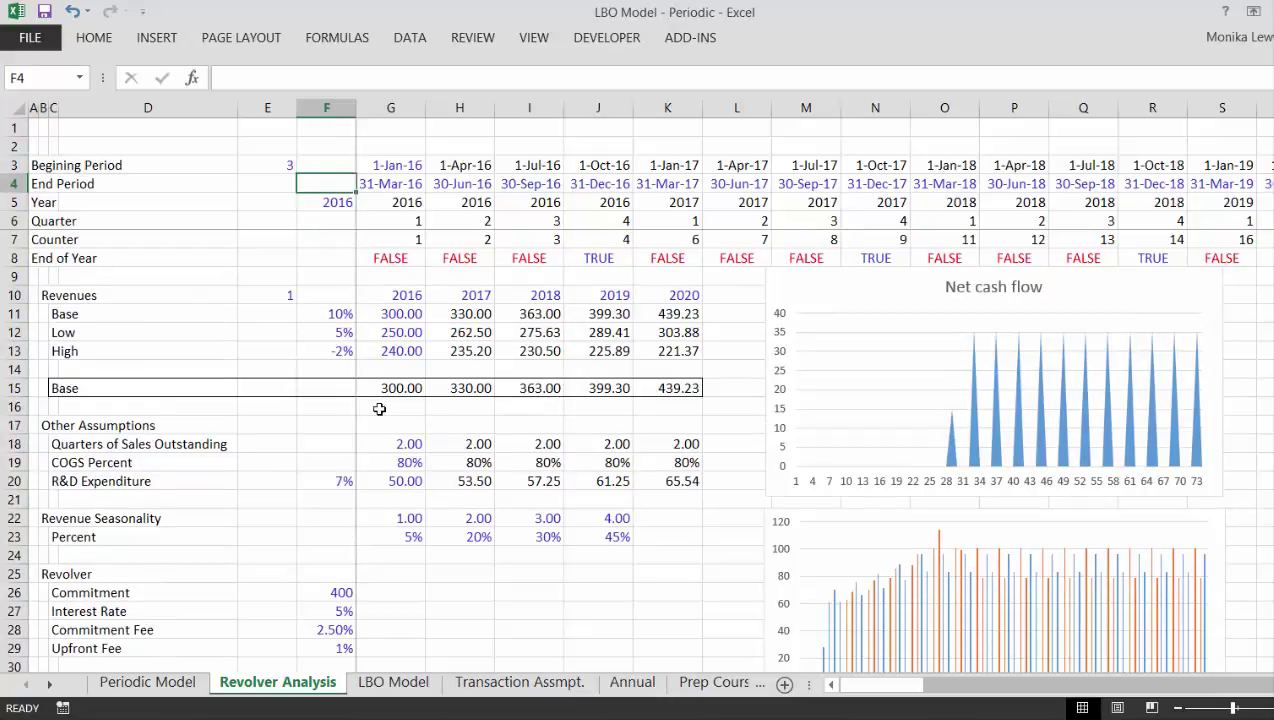
{"action": "key", "text": "Right"}
{"action": "key", "text": "Right"}
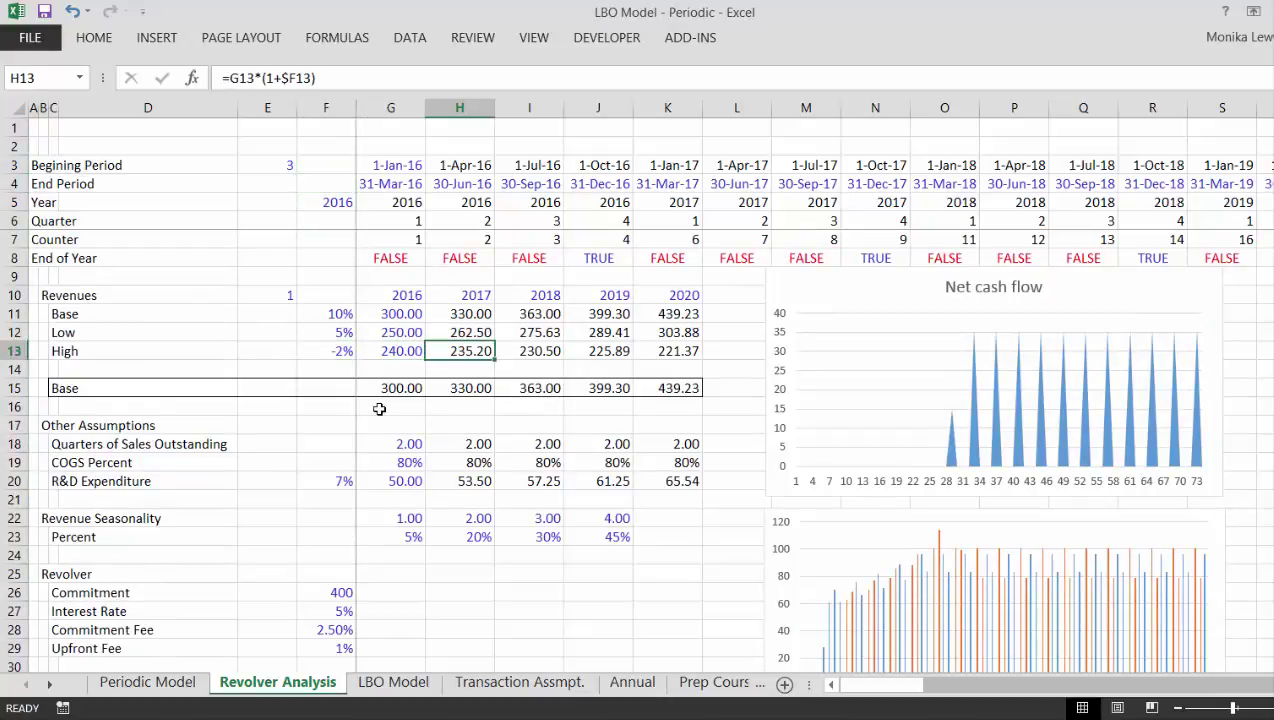
{"action": "key", "text": "Up"}
{"action": "key", "text": "Up"}
{"action": "key", "text": "Up"}
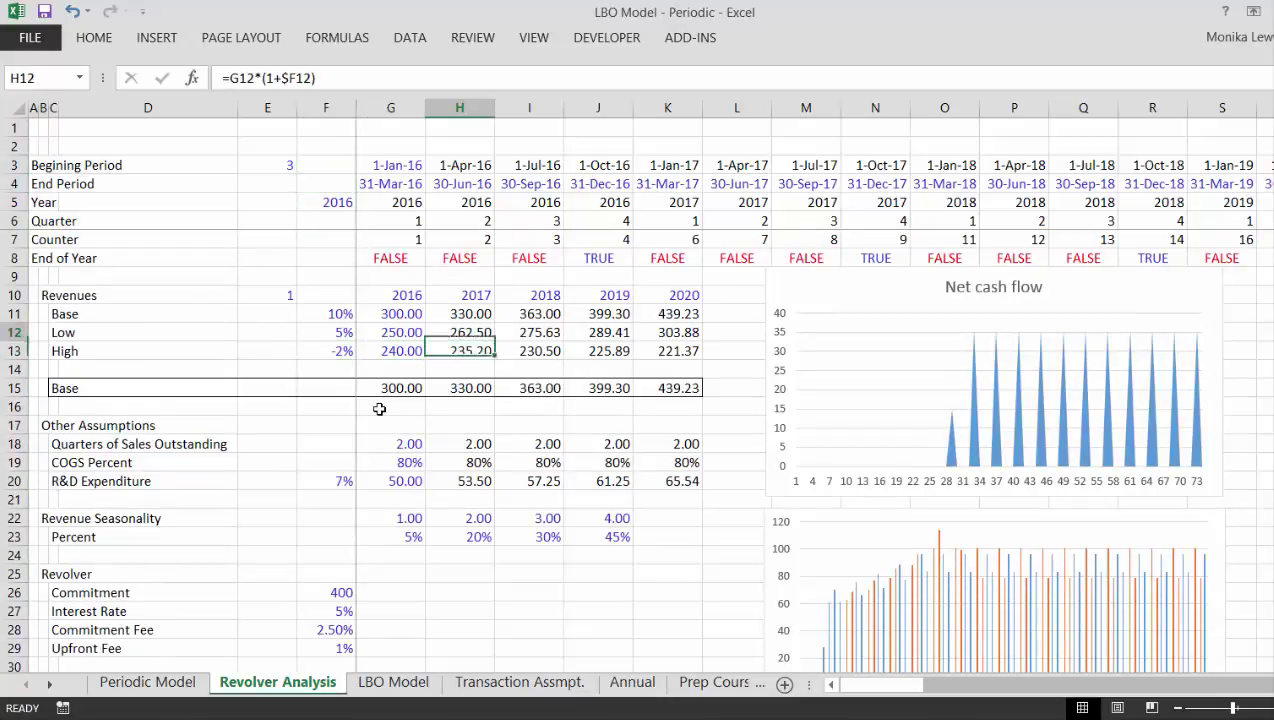
{"action": "key", "text": "Left"}
{"action": "key", "text": "Left"}
{"action": "key", "text": "Left"}
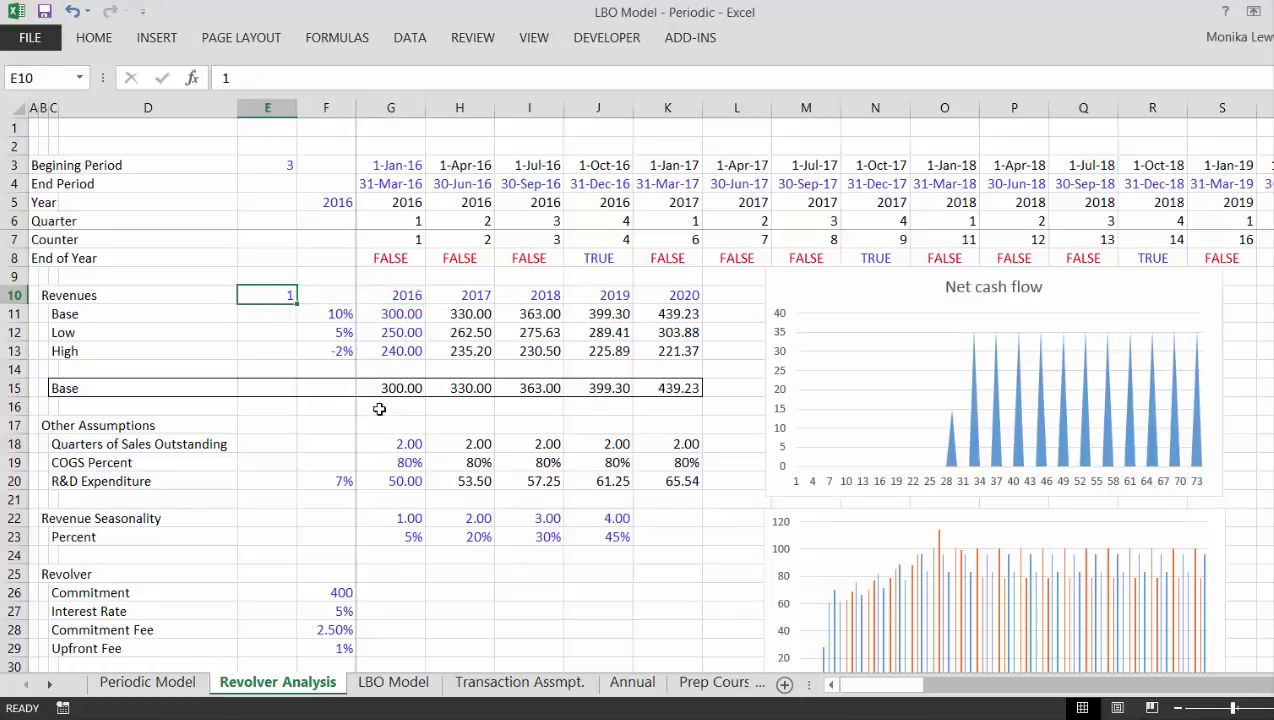
Draw a combo box form control over the Low row of the Revenues section, spanning columns D and E
{"action": "left_click", "coordinate": [589, 37]}
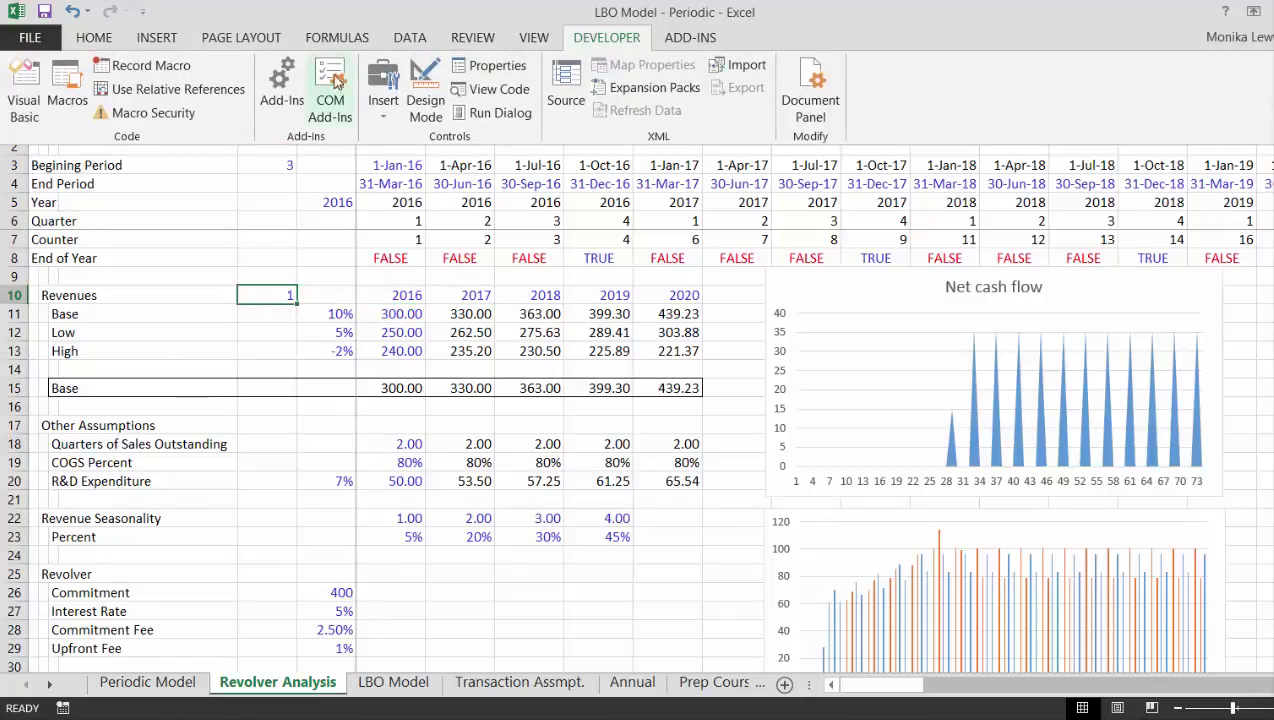
{"action": "left_click", "coordinate": [383, 95]}
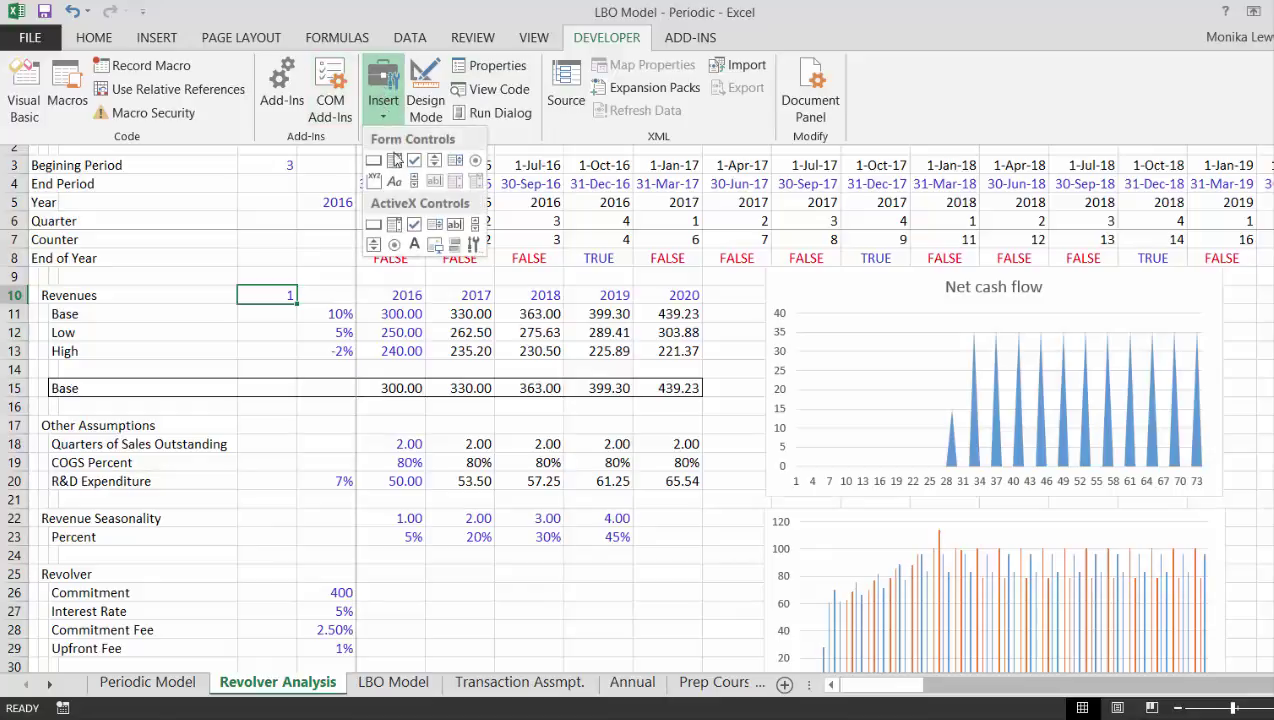
{"action": "left_click", "coordinate": [395, 160]}
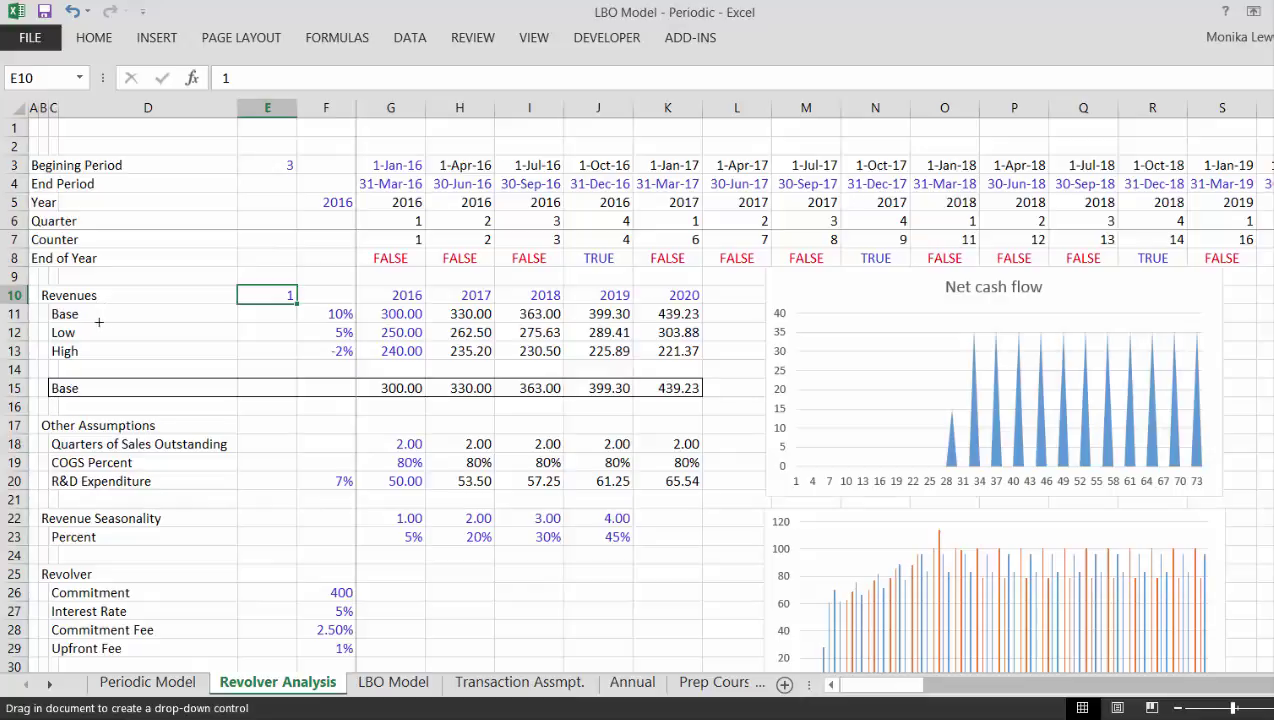
{"action": "left_click_drag", "start_coordinate": [99, 321], "coordinate": [263, 341]}
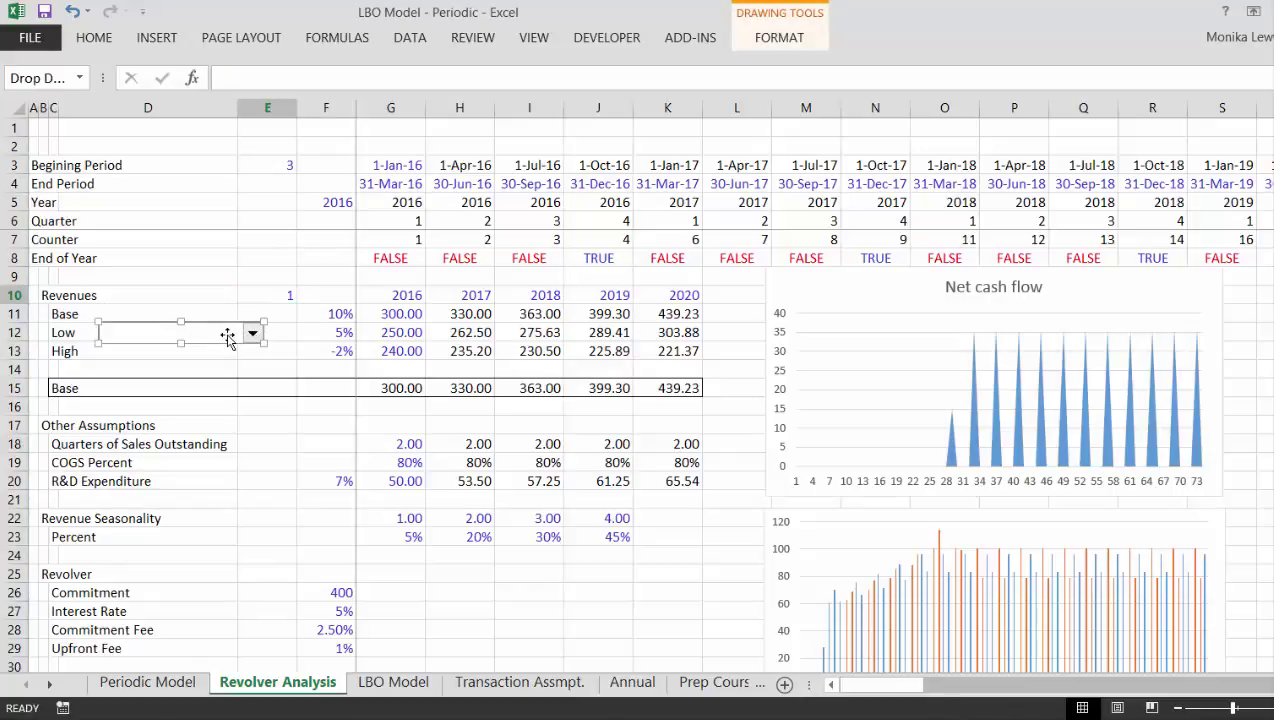
Set the combo box's input range to the scenario names in cells C11:C13 of the Revolver Analysis sheet
{"action": "right_click", "coordinate": [228, 337]}
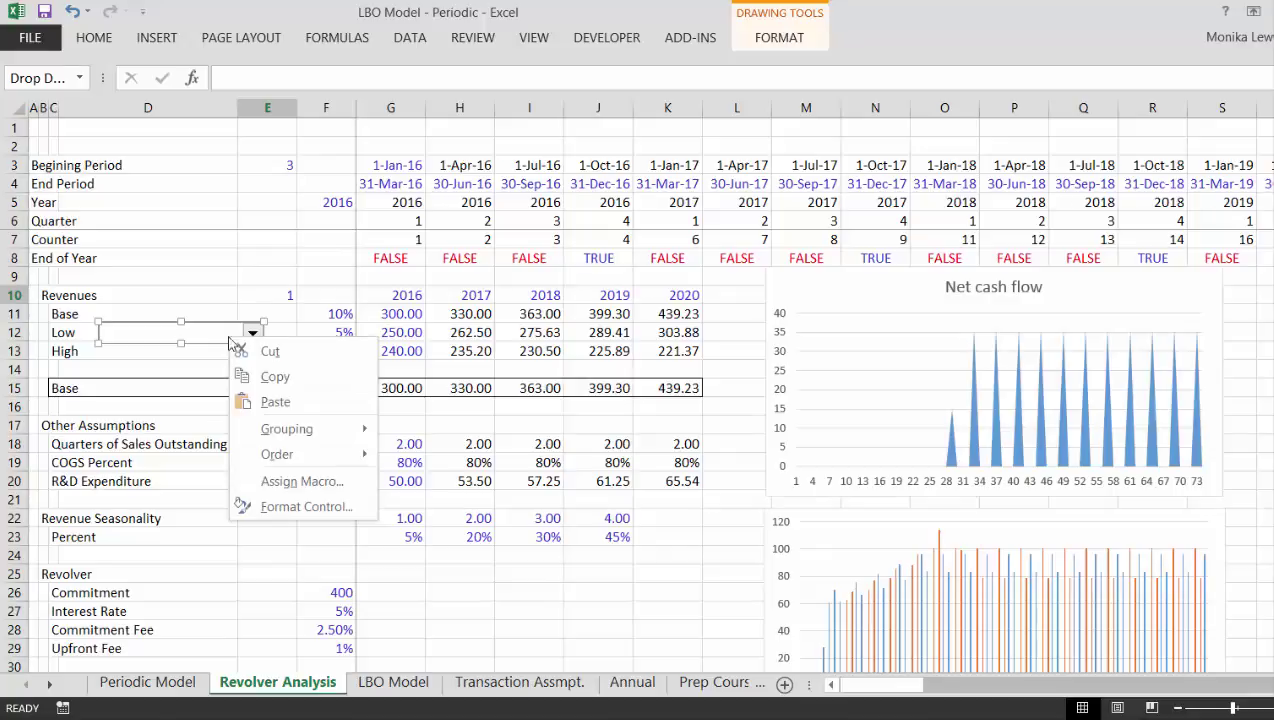
{"action": "left_click", "coordinate": [252, 510]}
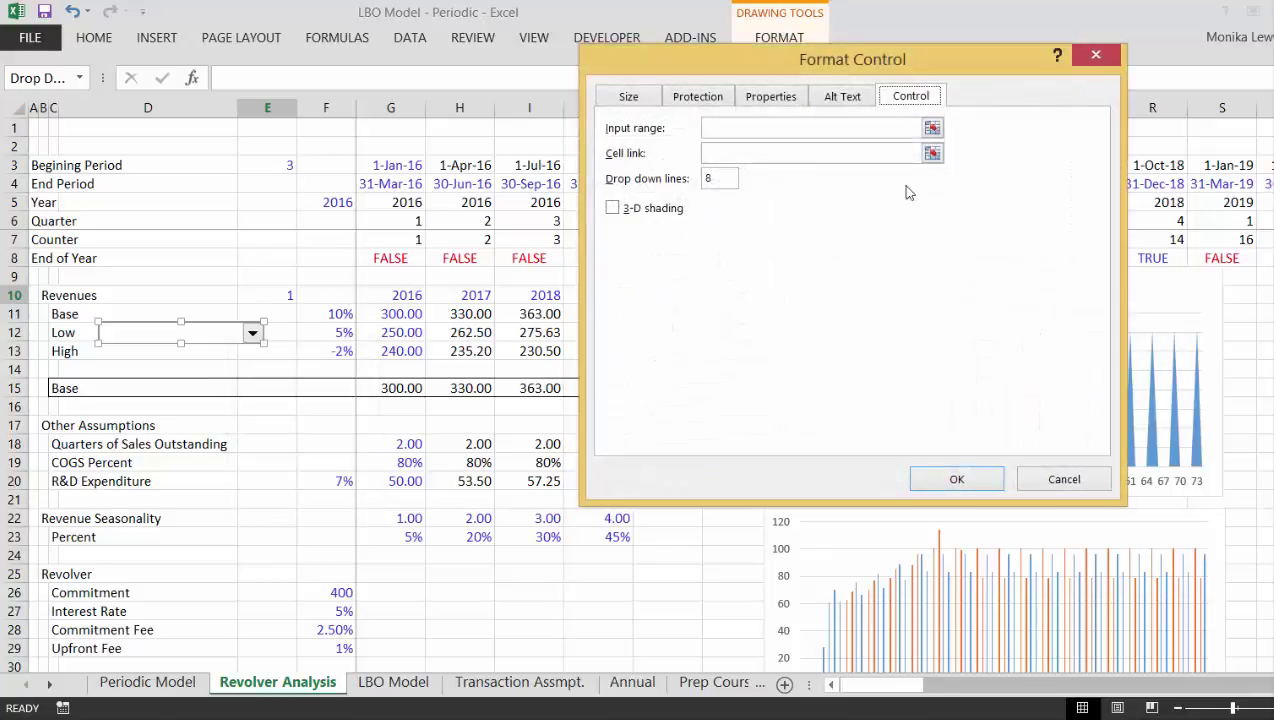
{"action": "left_click", "coordinate": [933, 128]}
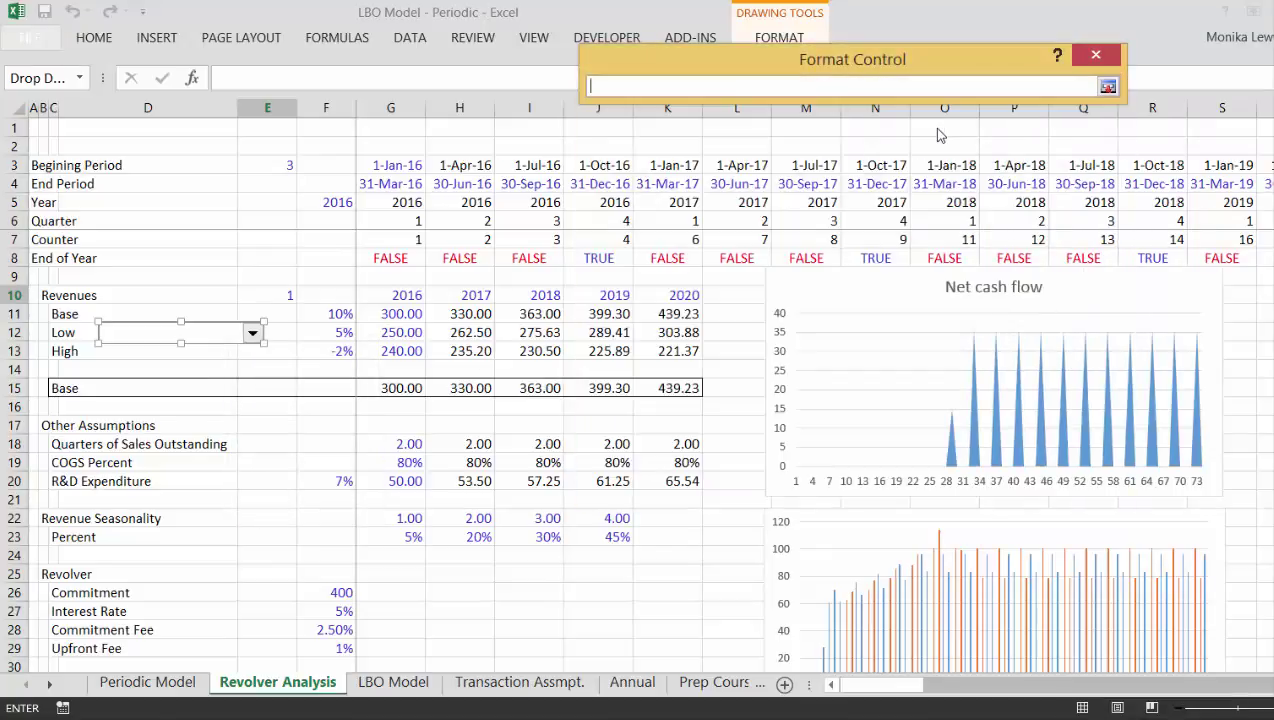
{"action": "left_click", "coordinate": [393, 682]}
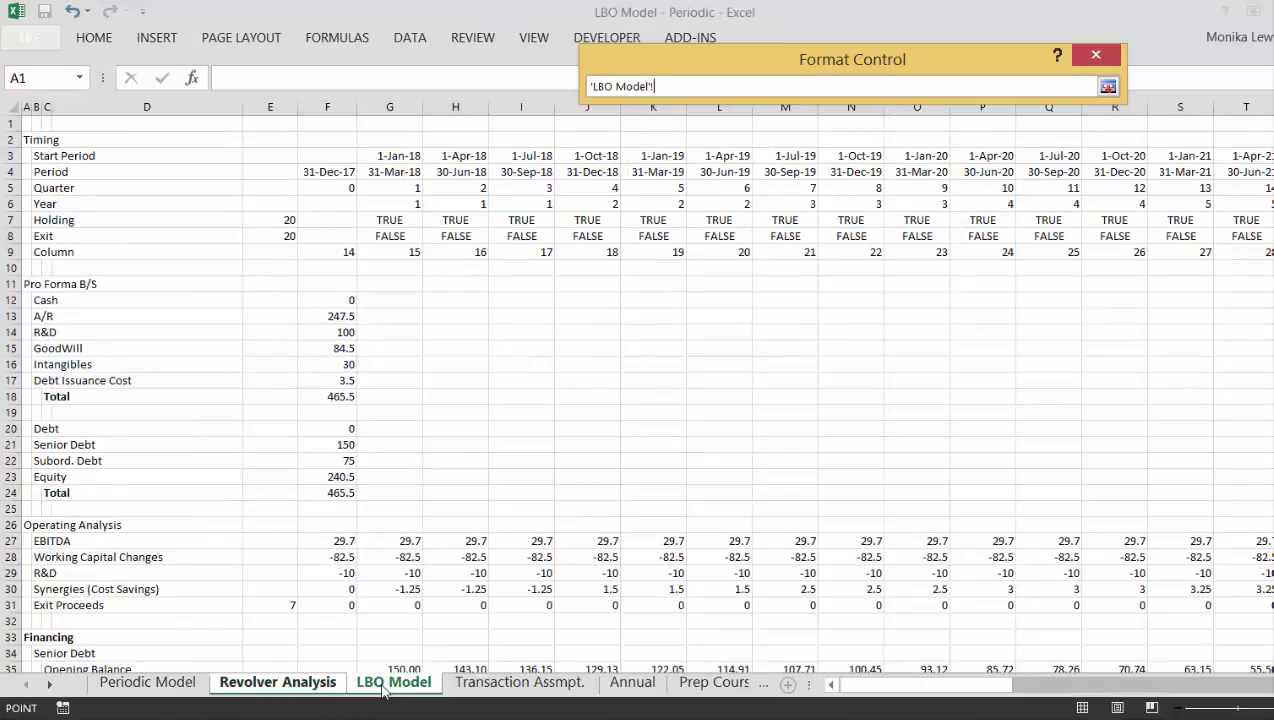
{"action": "left_click", "coordinate": [150, 684]}
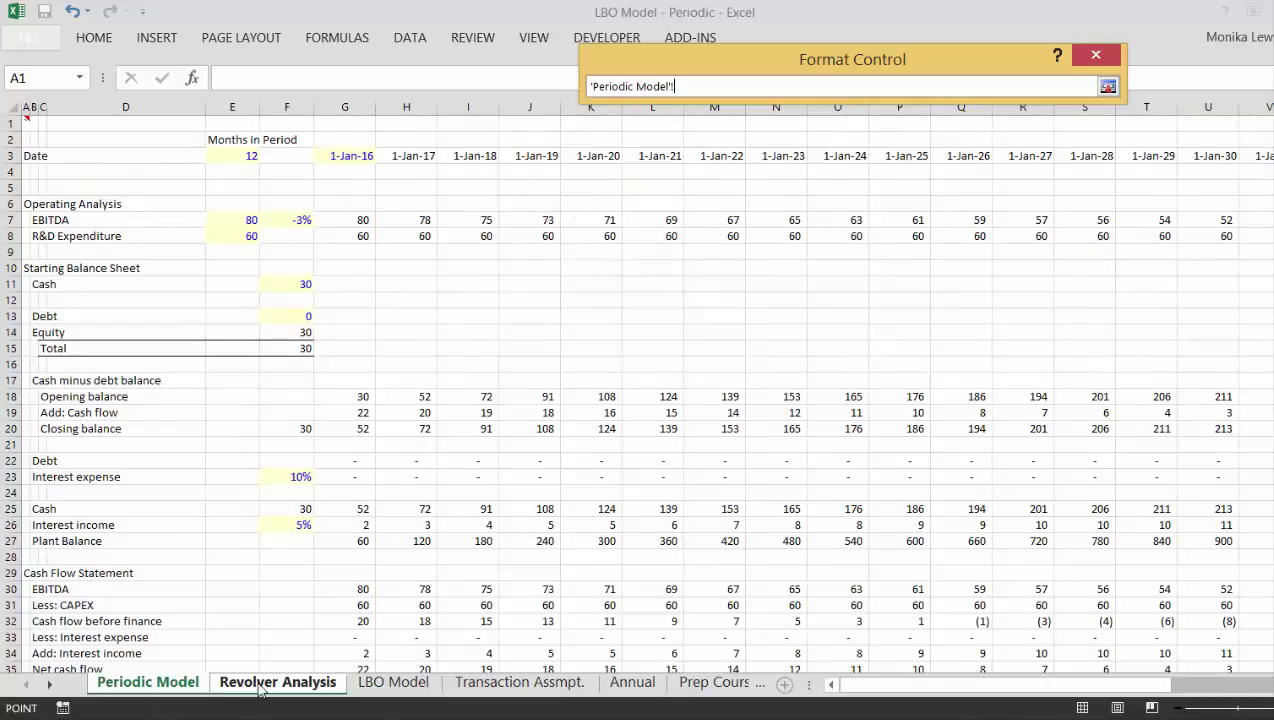
{"action": "left_click", "coordinate": [255, 684]}
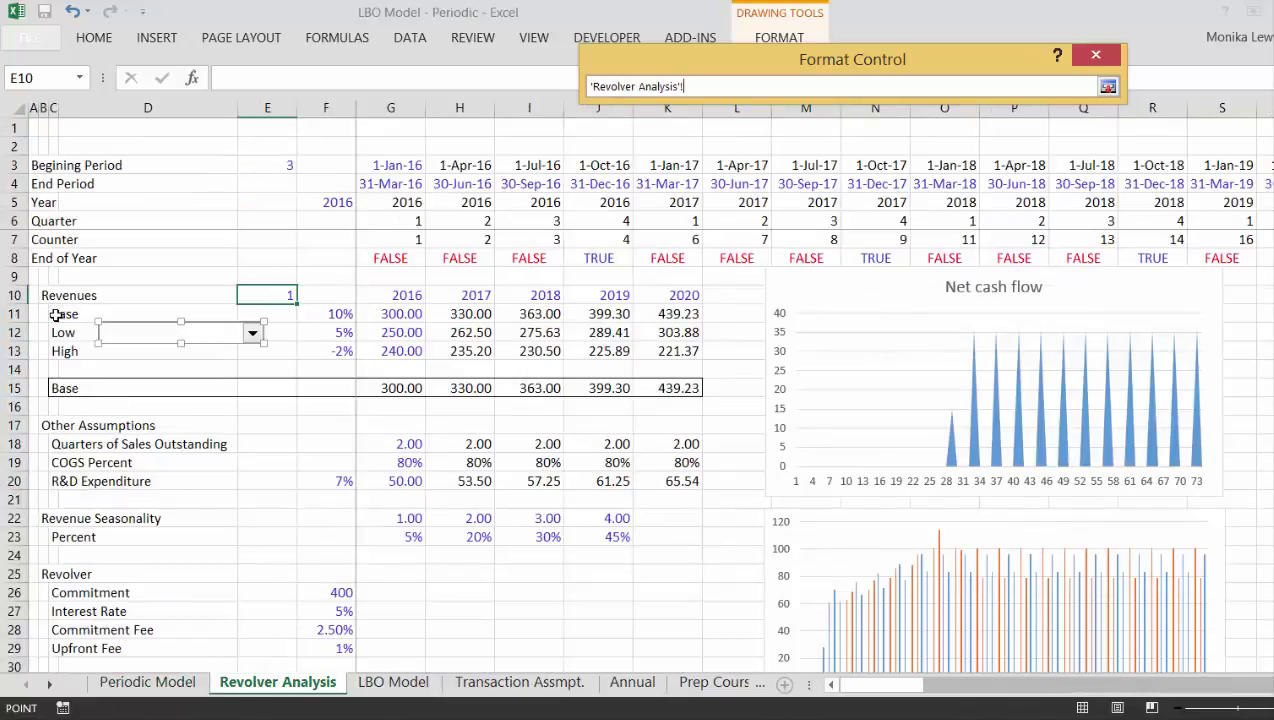
{"action": "left_click_drag", "start_coordinate": [55, 312], "coordinate": [55, 344]}
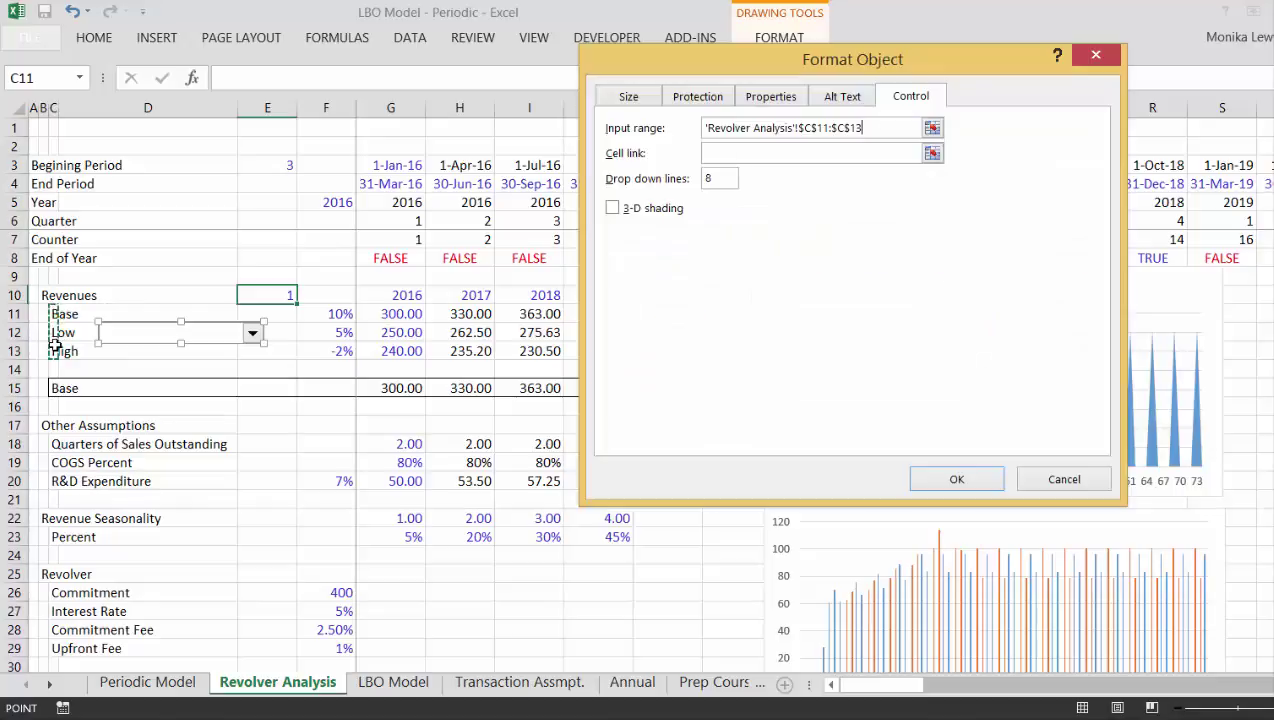
Link the combo box to cell E10 of the Revolver Analysis sheet and apply the control settings
{"action": "left_click", "coordinate": [928, 155]}
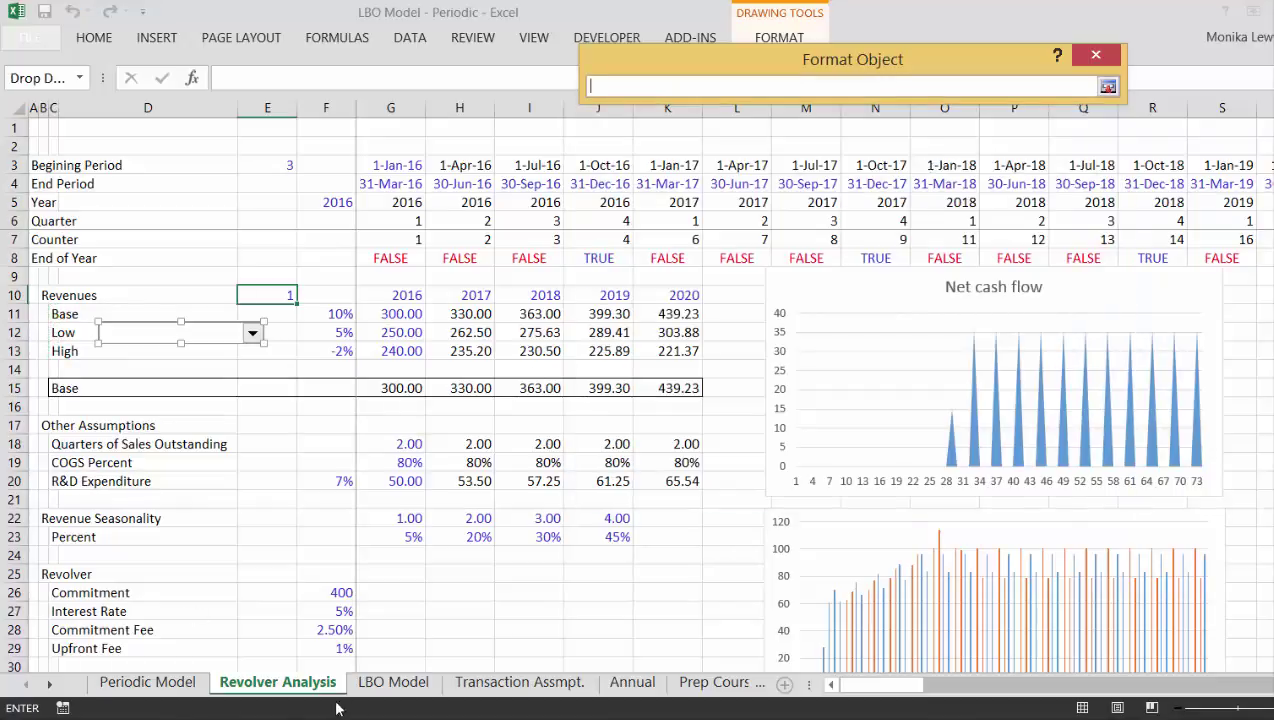
{"action": "left_click", "coordinate": [392, 684]}
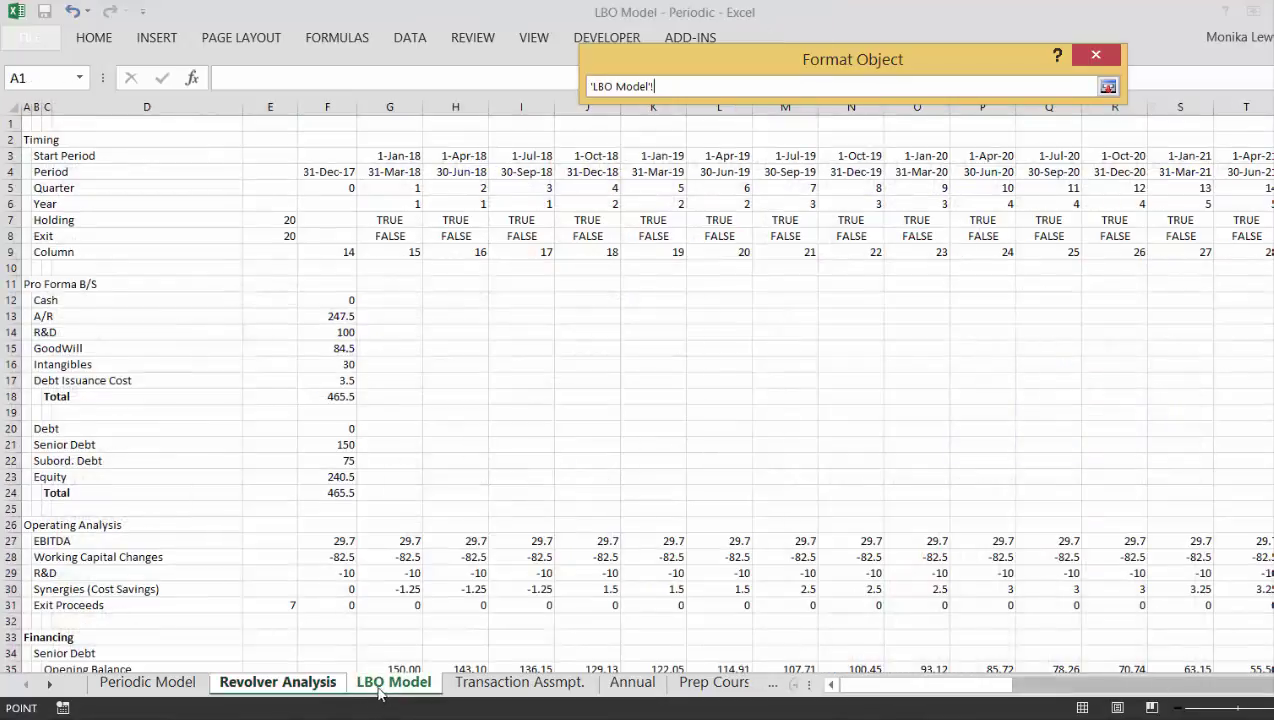
{"action": "left_click", "coordinate": [320, 681]}
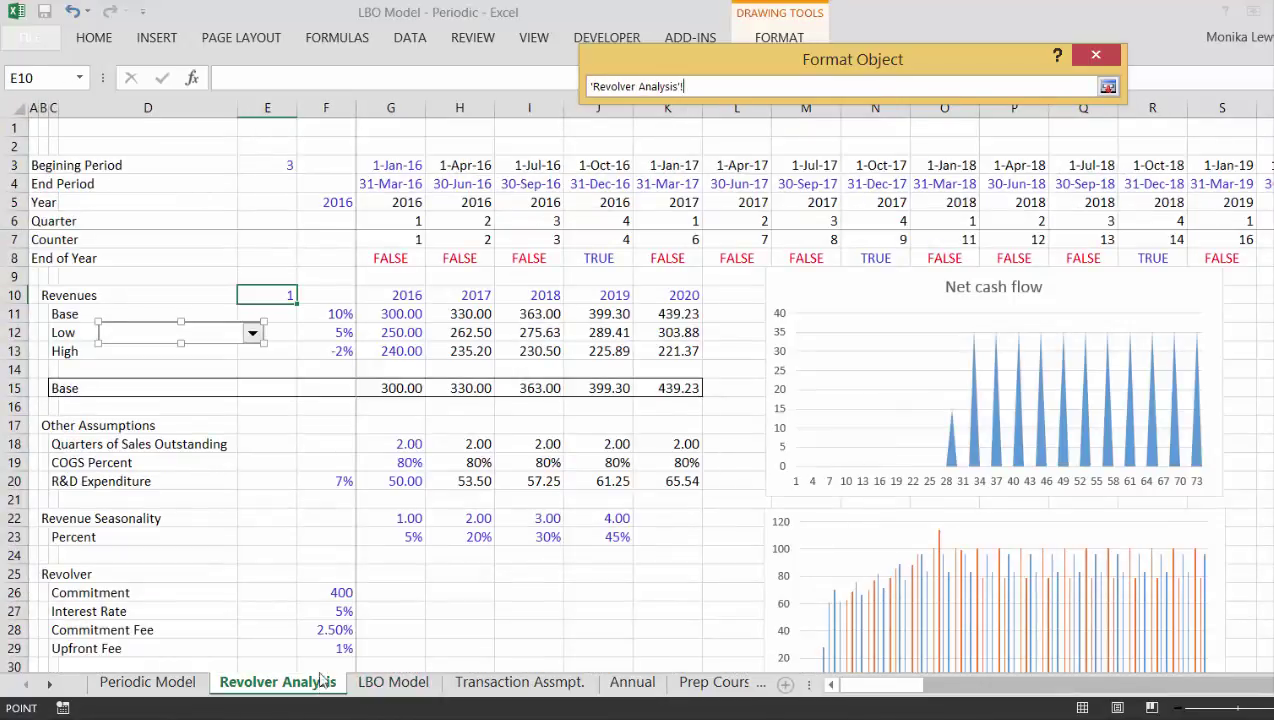
{"action": "left_click", "coordinate": [276, 296]}
{"action": "key", "text": "Return"}
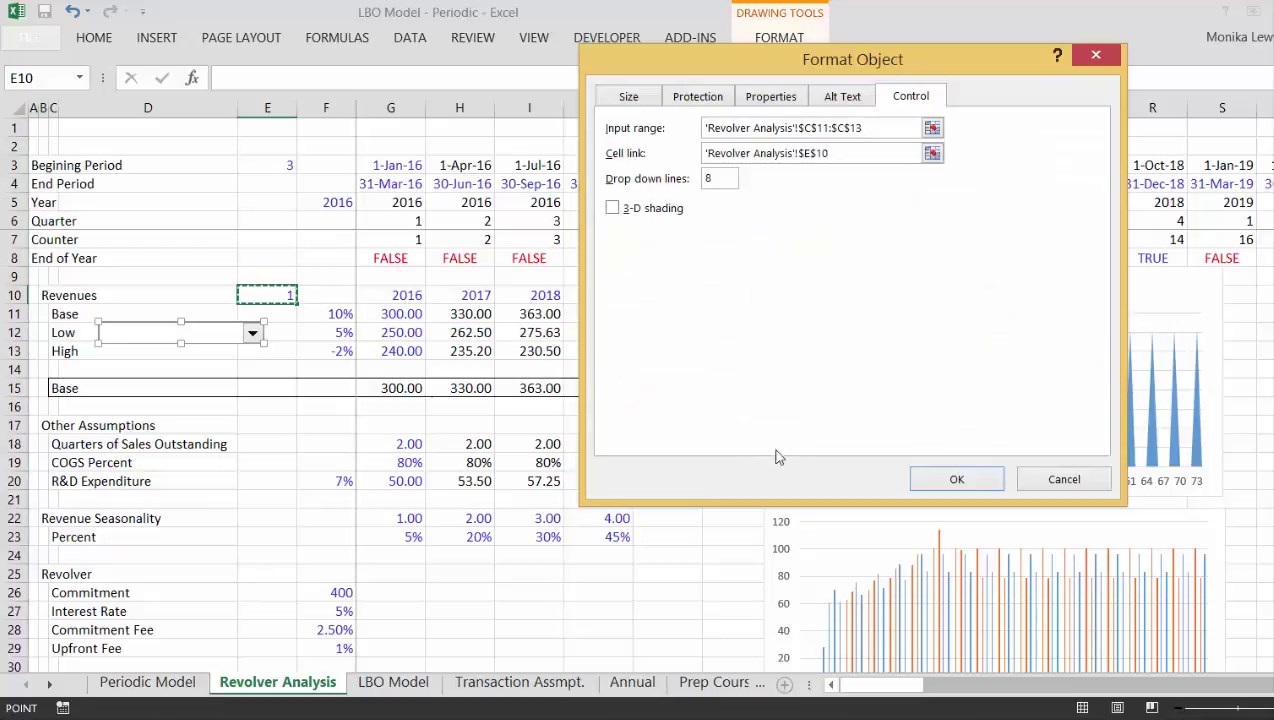
{"action": "left_click", "coordinate": [945, 480]}
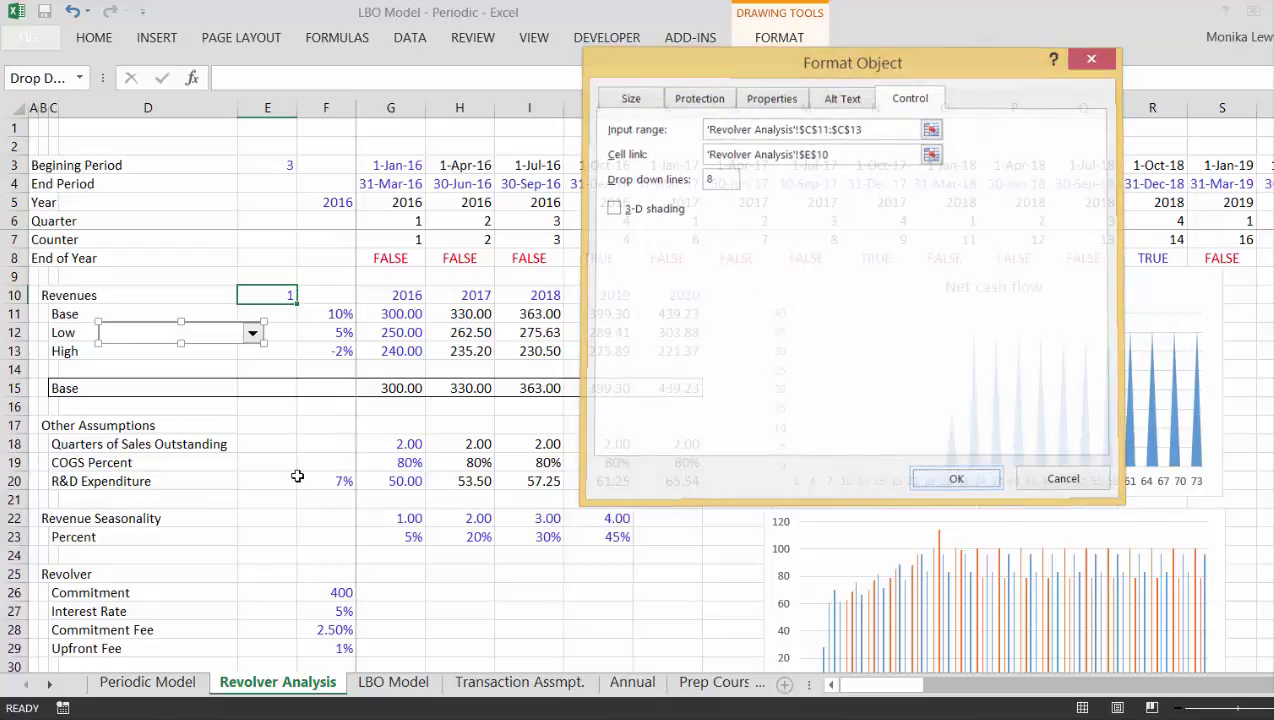
Deselect the combo box and switch the revenue scenario to Low with it
{"action": "left_click", "coordinate": [292, 450]}
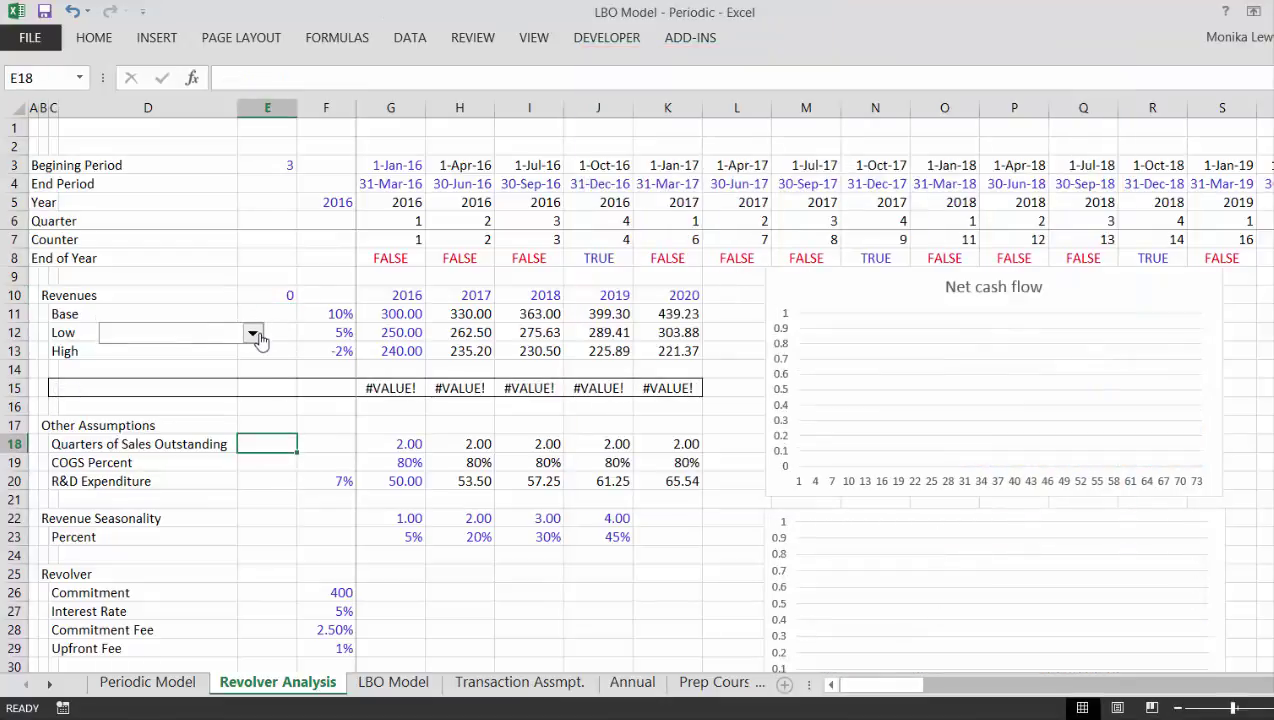
{"action": "left_click", "coordinate": [253, 335]}
{"action": "left_click", "coordinate": [199, 361]}
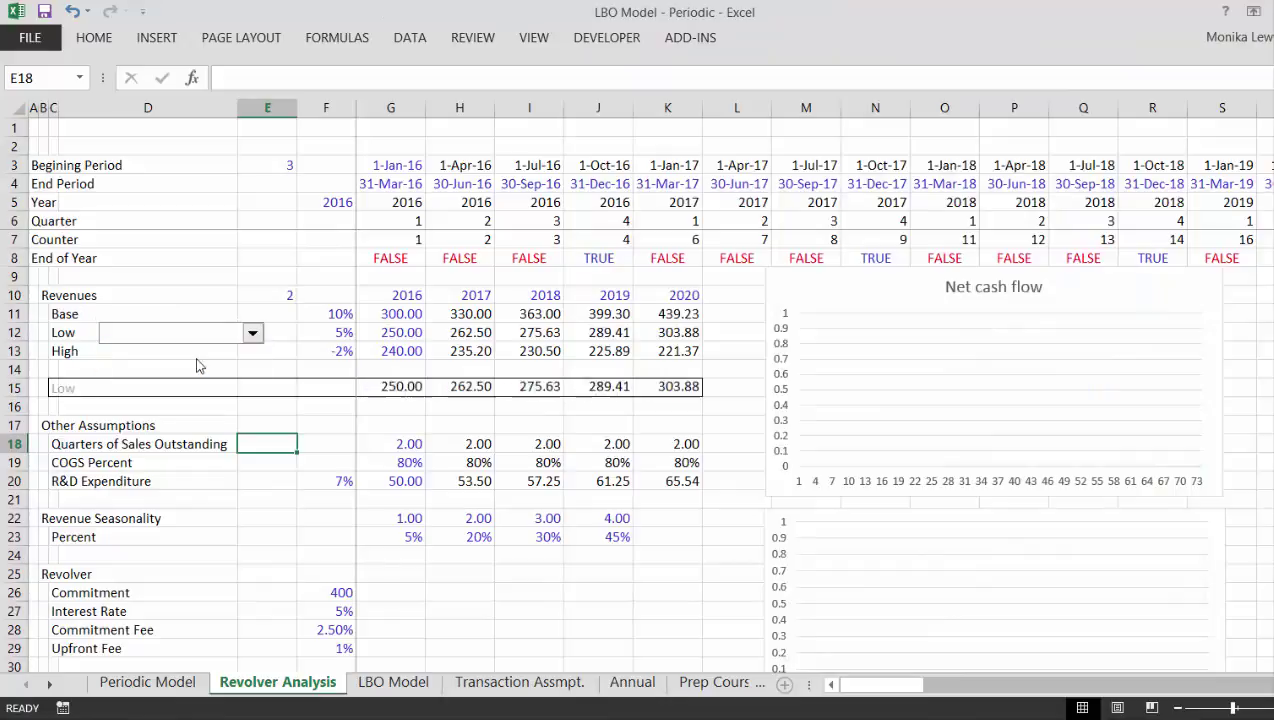
Examine the revenue figures and the Other Assumptions rows from column G to column I
{"action": "left_click", "coordinate": [378, 318]}
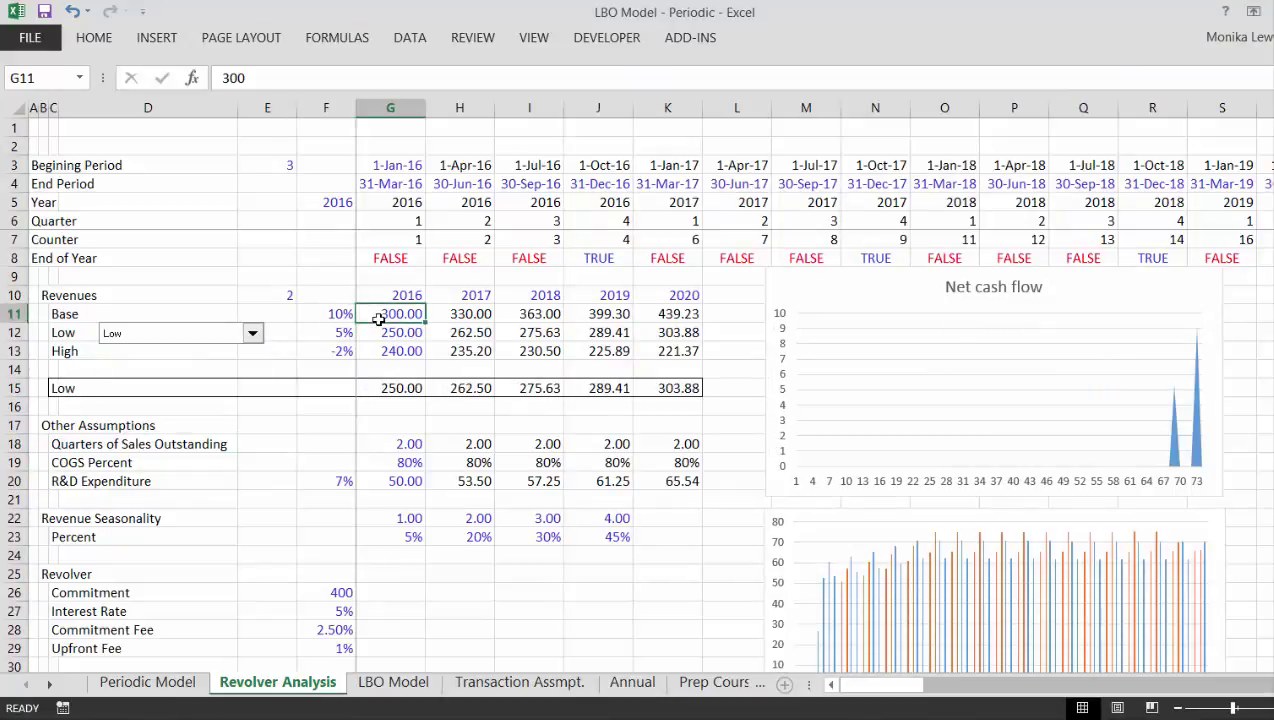
{"action": "key", "text": "Down"}
{"action": "key", "text": "Down"}
{"action": "key", "text": "Down"}
{"action": "key", "text": "Down"}
{"action": "key", "text": "Down"}
{"action": "key", "text": "Down"}
{"action": "key", "text": "Down"}
{"action": "key", "text": "Down"}
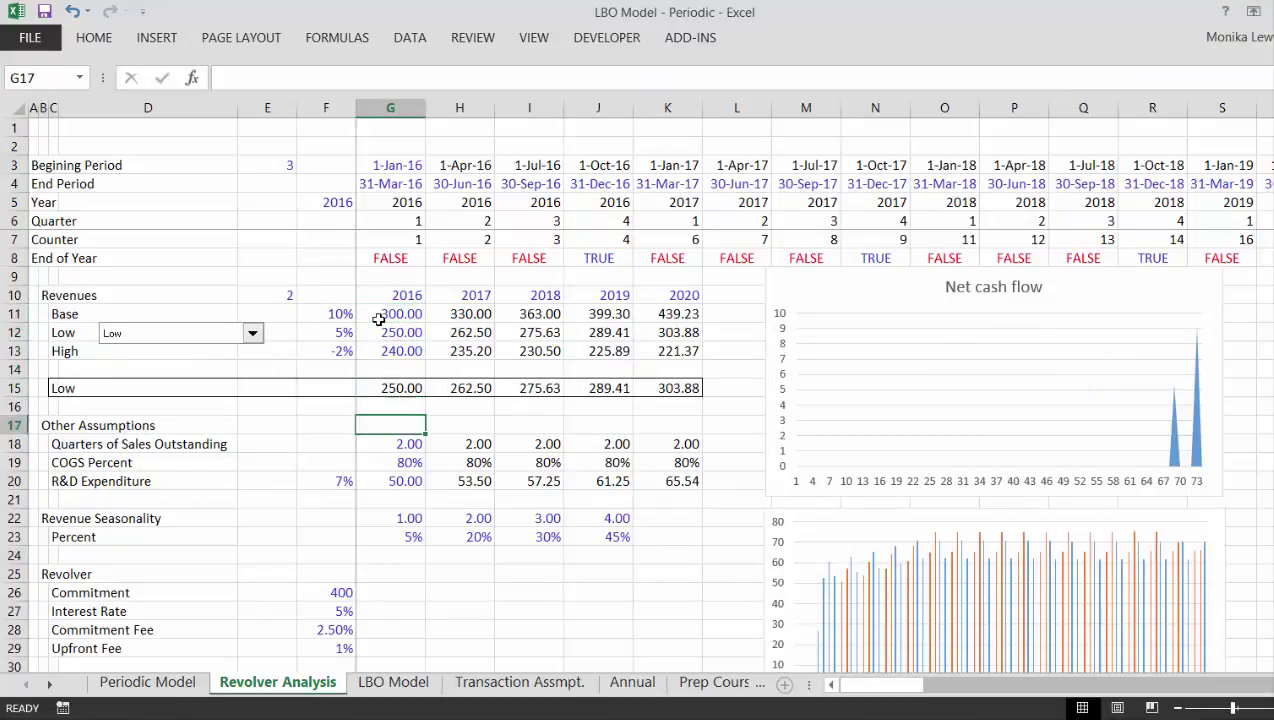
{"action": "key", "text": "Right"}
{"action": "key", "text": "Right"}
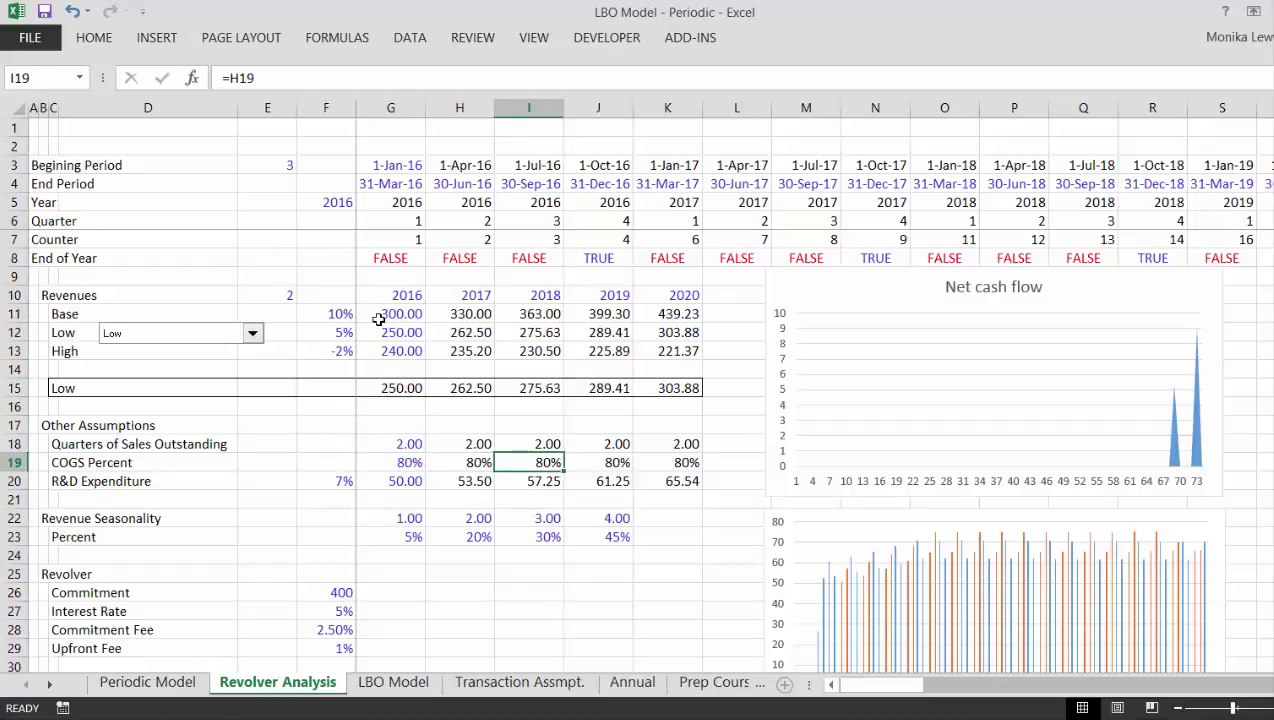
{"action": "key", "text": "Left"}
{"action": "key", "text": "Left"}
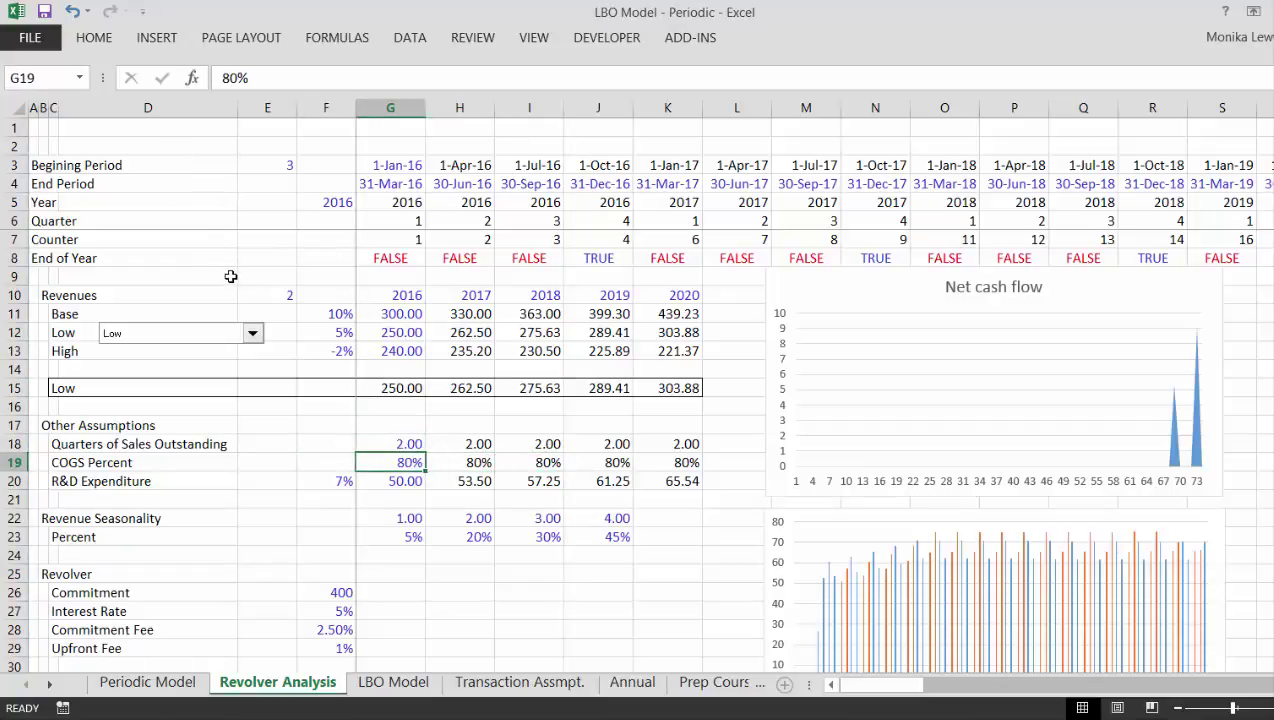
Switch the revenue scenario to Base with the combo box
{"action": "left_click", "coordinate": [253, 334]}
{"action": "key", "text": "Up"}
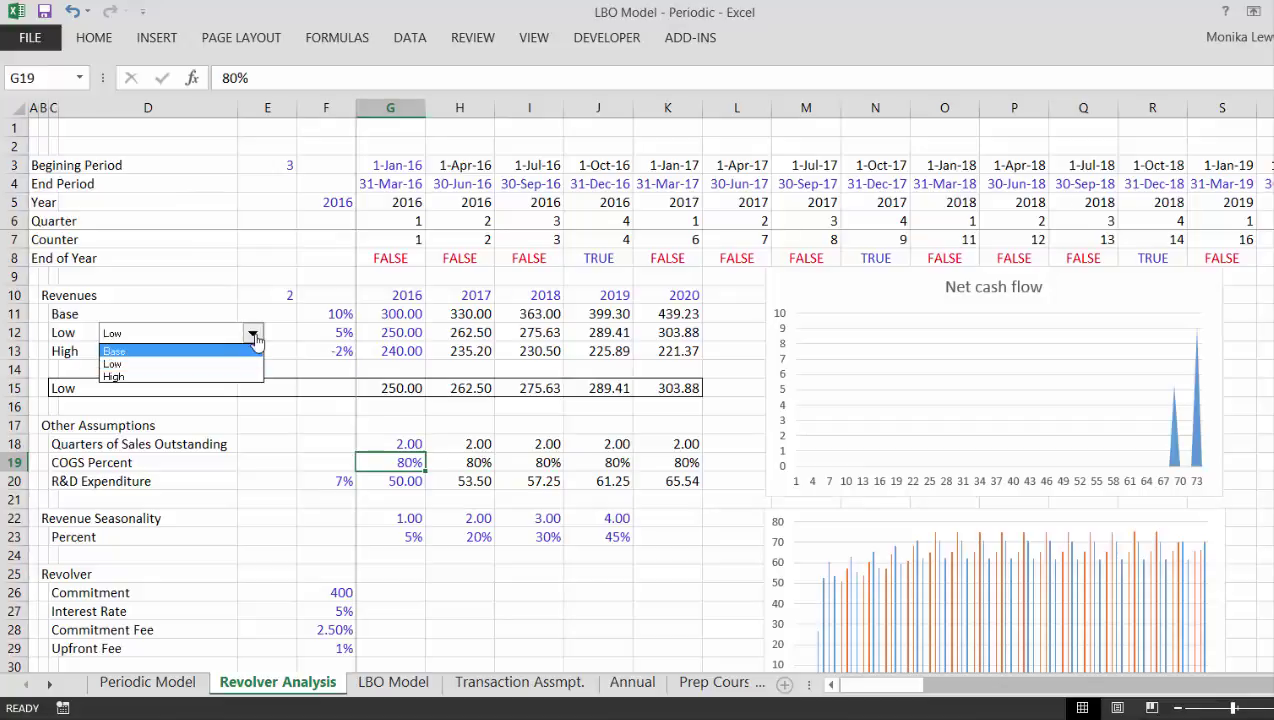
{"action": "key", "text": "Return"}
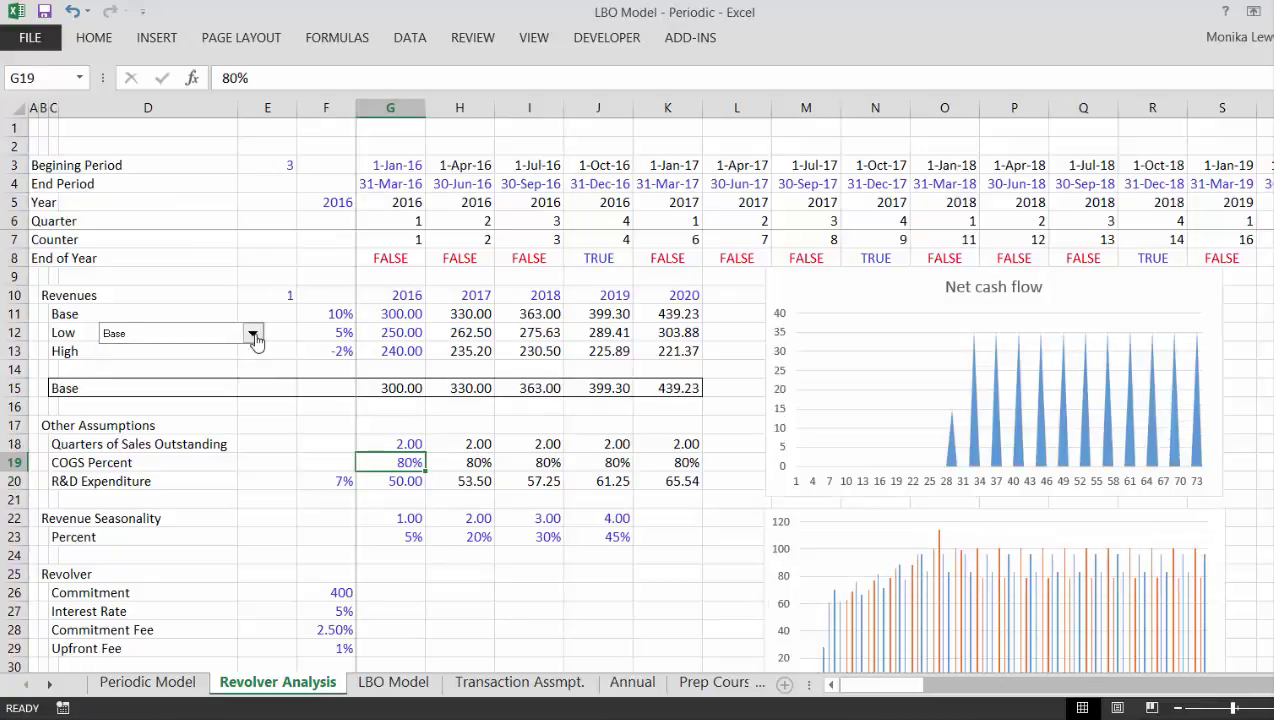
Enter the label Mnts/Period in cell E2, above the months-per-period input
{"action": "key", "text": "Up"}
{"action": "key", "text": "Up"}
{"action": "key", "text": "Up"}
{"action": "key", "text": "Up"}
{"action": "key", "text": "Up"}
{"action": "key", "text": "Up"}
{"action": "key", "text": "Up"}
{"action": "key", "text": "Up"}
{"action": "key", "text": "Up"}
{"action": "key", "text": "Up"}
{"action": "key", "text": "Up"}
{"action": "key", "text": "Up"}
{"action": "key", "text": "Up"}
{"action": "key", "text": "Up"}
{"action": "key", "text": "Up"}
{"action": "key", "text": "Up"}
{"action": "key", "text": "Up"}
{"action": "key", "text": "Up"}
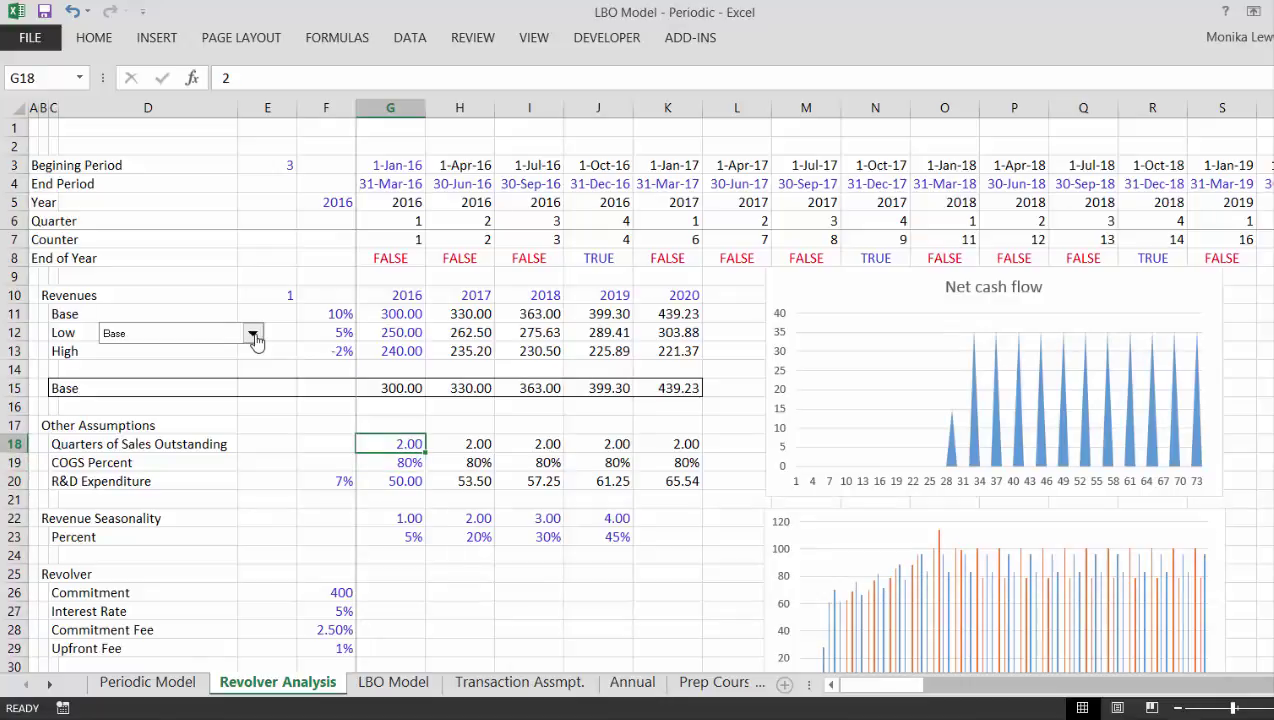
{"action": "key", "text": "Left"}
{"action": "key", "text": "Left"}
{"action": "key", "text": "Down"}
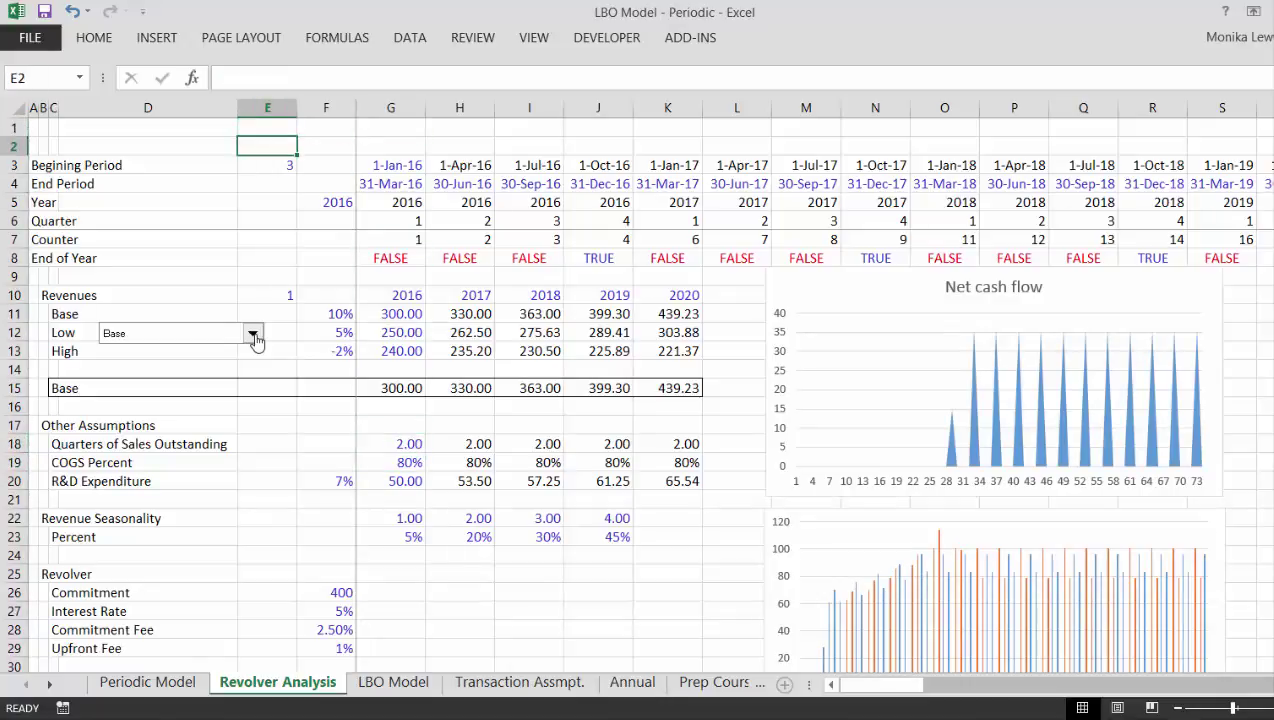
{"action": "type", "text": "Mnts"}
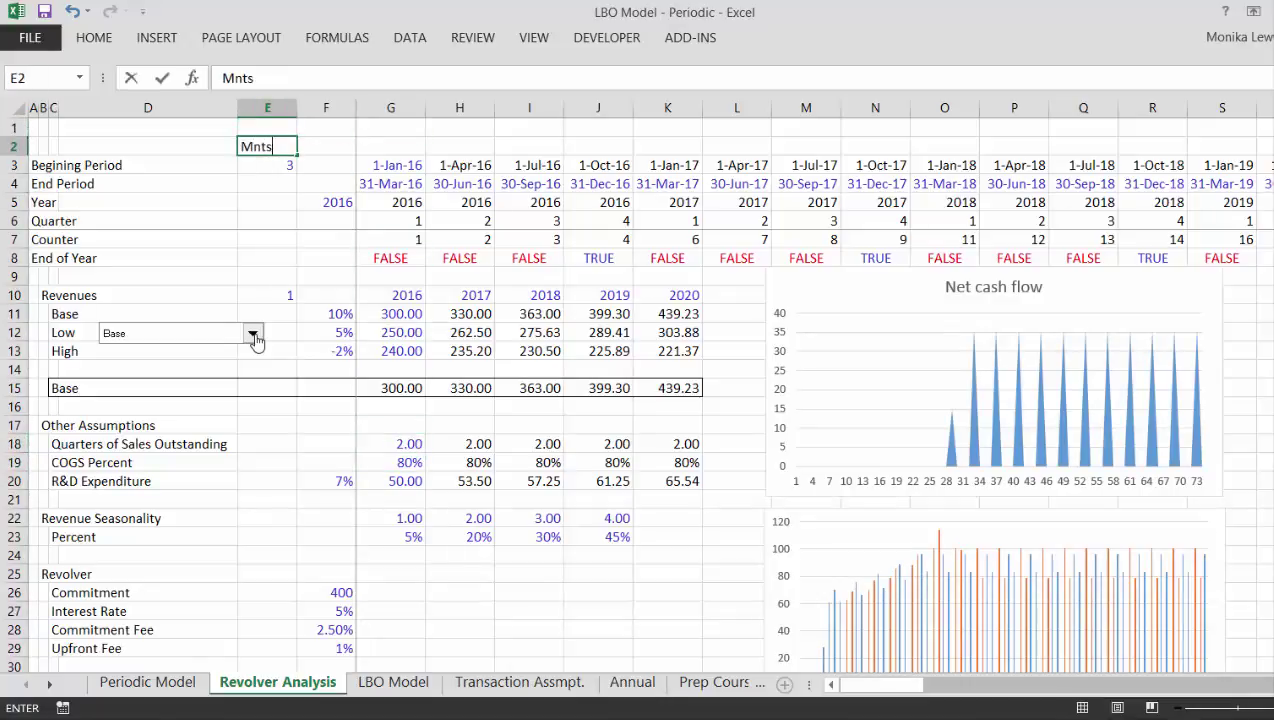
{"action": "type", "text": "/Period"}
{"action": "key", "text": "Return"}
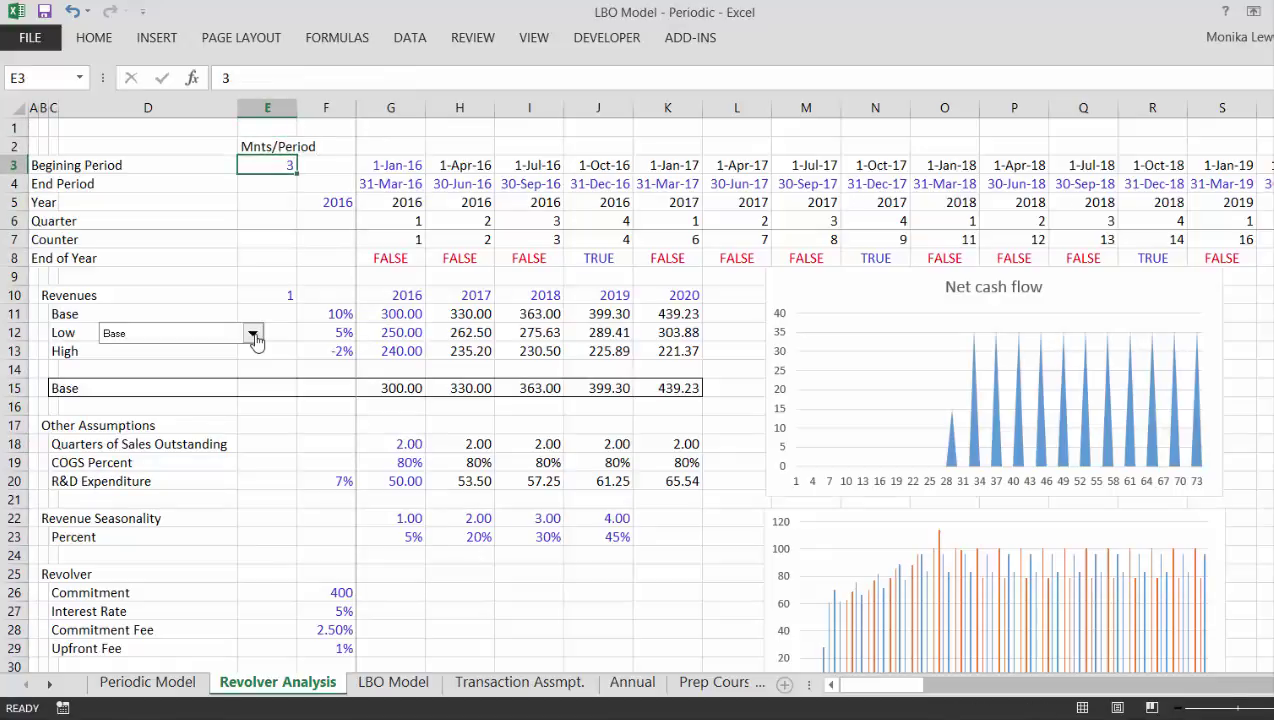
Examine the Begining Period and End Period date formulas in rows 3 and 4 across the periods
{"action": "key", "text": "Right"}
{"action": "key", "text": "Right"}
{"action": "key", "text": "Right"}
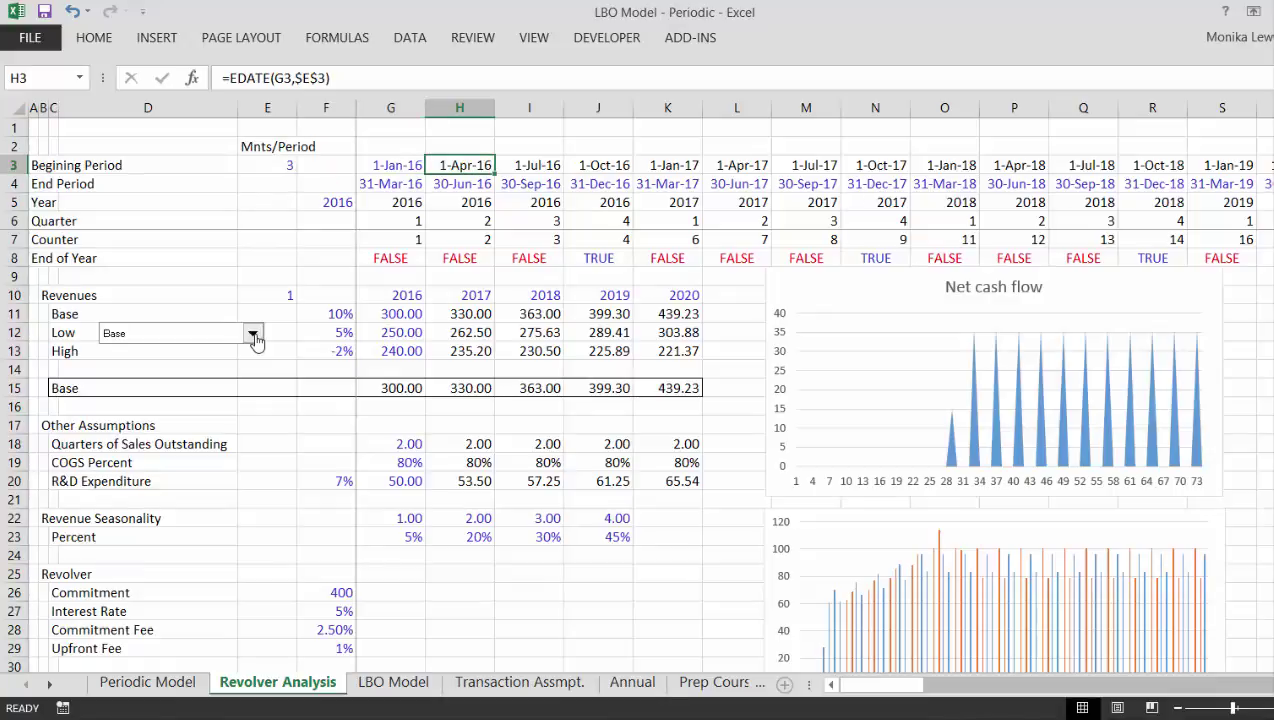
{"action": "key", "text": "Left"}
{"action": "key", "text": "Down"}
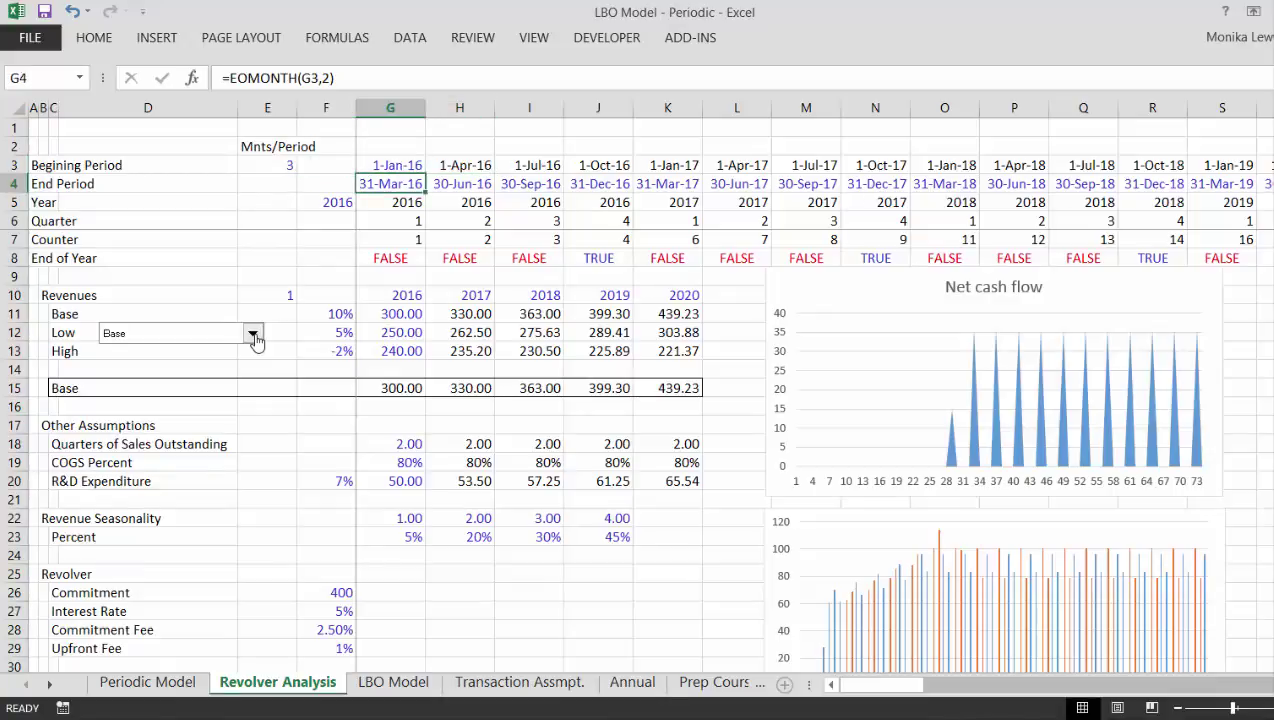
{"action": "key", "text": "Right"}
{"action": "key", "text": "Right"}
{"action": "key", "text": "Right"}
{"action": "key", "text": "Right"}
{"action": "key", "text": "Right"}
{"action": "key", "text": "Right"}
{"action": "key", "text": "Right"}
{"action": "key", "text": "Right"}
{"action": "key", "text": "Right"}
{"action": "key", "text": "Right"}
{"action": "key", "text": "Right"}
{"action": "key", "text": "Right"}
{"action": "key", "text": "Right"}
{"action": "key", "text": "Right"}
{"action": "key", "text": "Right"}
{"action": "key", "text": "Right"}
{"action": "key", "text": "Right"}
{"action": "key", "text": "Right"}
{"action": "key", "text": "Right"}
{"action": "key", "text": "Right"}
{"action": "key", "text": "Right"}
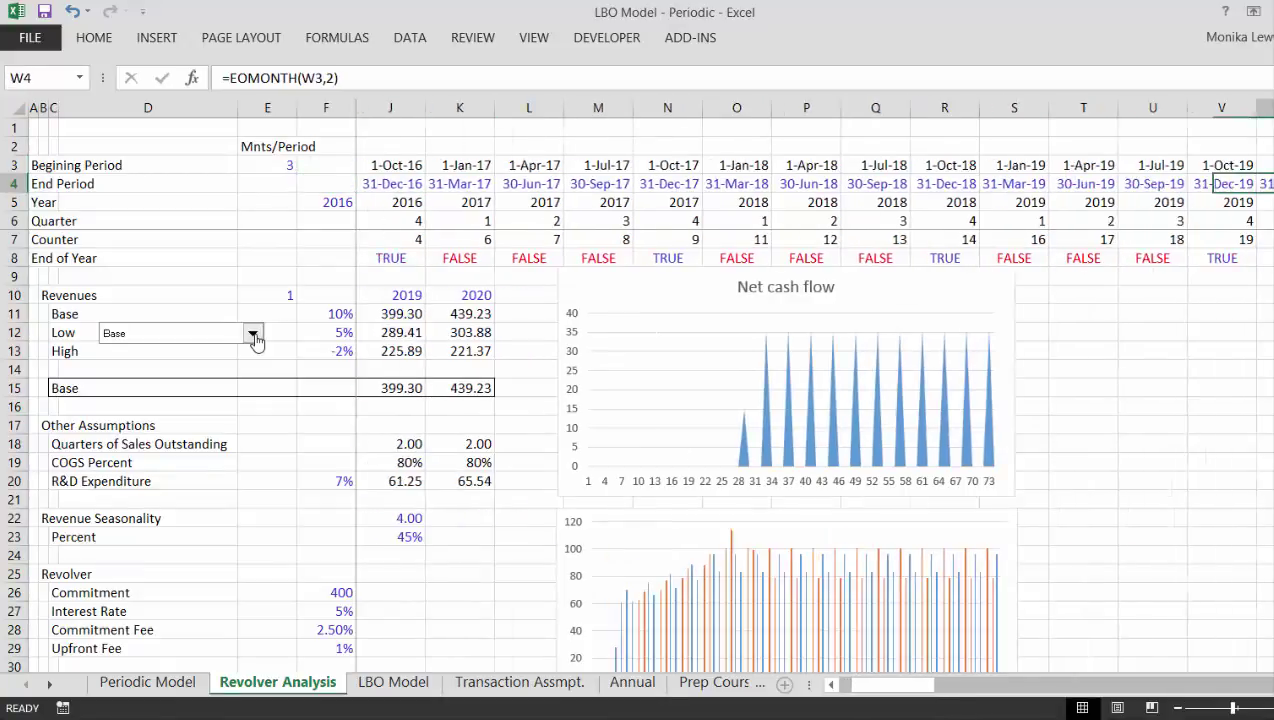
{"action": "key", "text": "Left"}
{"action": "key", "text": "Left"}
{"action": "key", "text": "Left"}
{"action": "key", "text": "Left"}
{"action": "key", "text": "Left"}
{"action": "key", "text": "Left"}
{"action": "key", "text": "Left"}
{"action": "key", "text": "Left"}
{"action": "key", "text": "Left"}
{"action": "key", "text": "Left"}
{"action": "key", "text": "Left"}
{"action": "key", "text": "Left"}
{"action": "key", "text": "Left"}
{"action": "key", "text": "Left"}
{"action": "key", "text": "Left"}
{"action": "key", "text": "Left"}
{"action": "key", "text": "Left"}
{"action": "key", "text": "Left"}
{"action": "key", "text": "Left"}
{"action": "key", "text": "Left"}
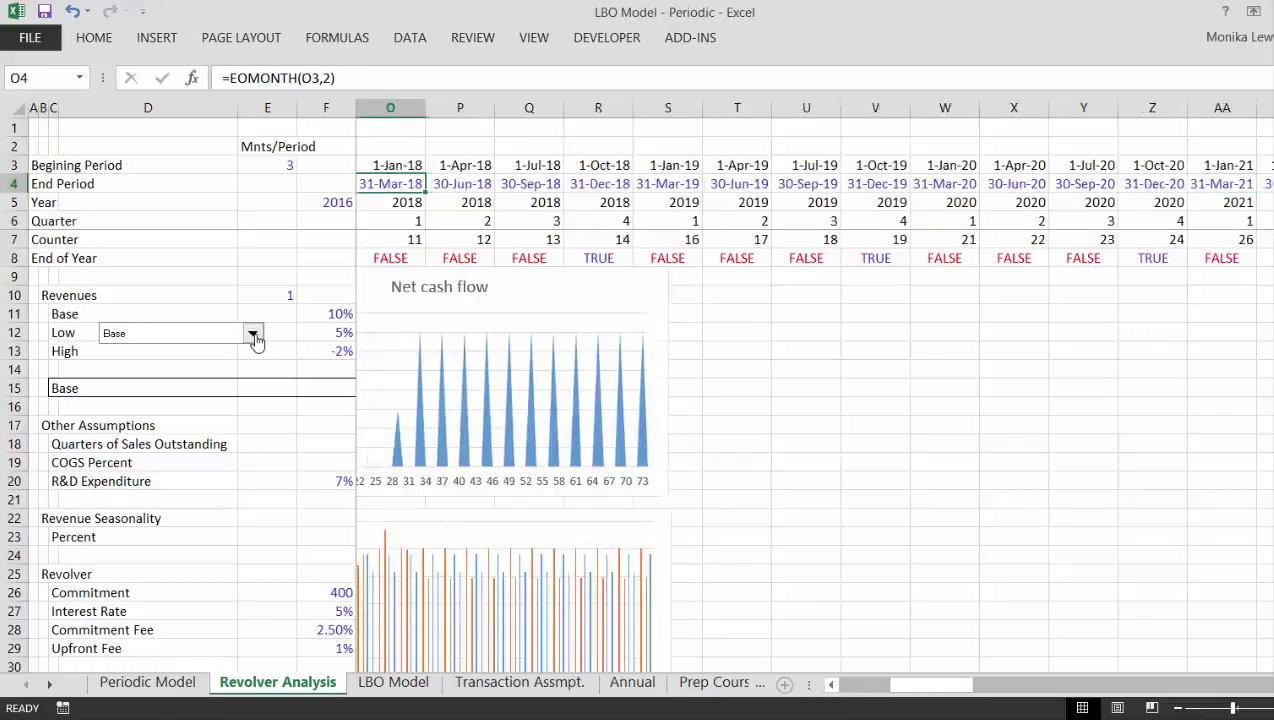
Look through the Year row across the periods
{"action": "key", "text": "Down"}
{"action": "key", "text": "Right"}
{"action": "key", "text": "Right"}
{"action": "key", "text": "Right"}
{"action": "key", "text": "Right"}
{"action": "key", "text": "Right"}
{"action": "key", "text": "Right"}
{"action": "key", "text": "Right"}
{"action": "key", "text": "Right"}
{"action": "key", "text": "Right"}
{"action": "key", "text": "Right"}
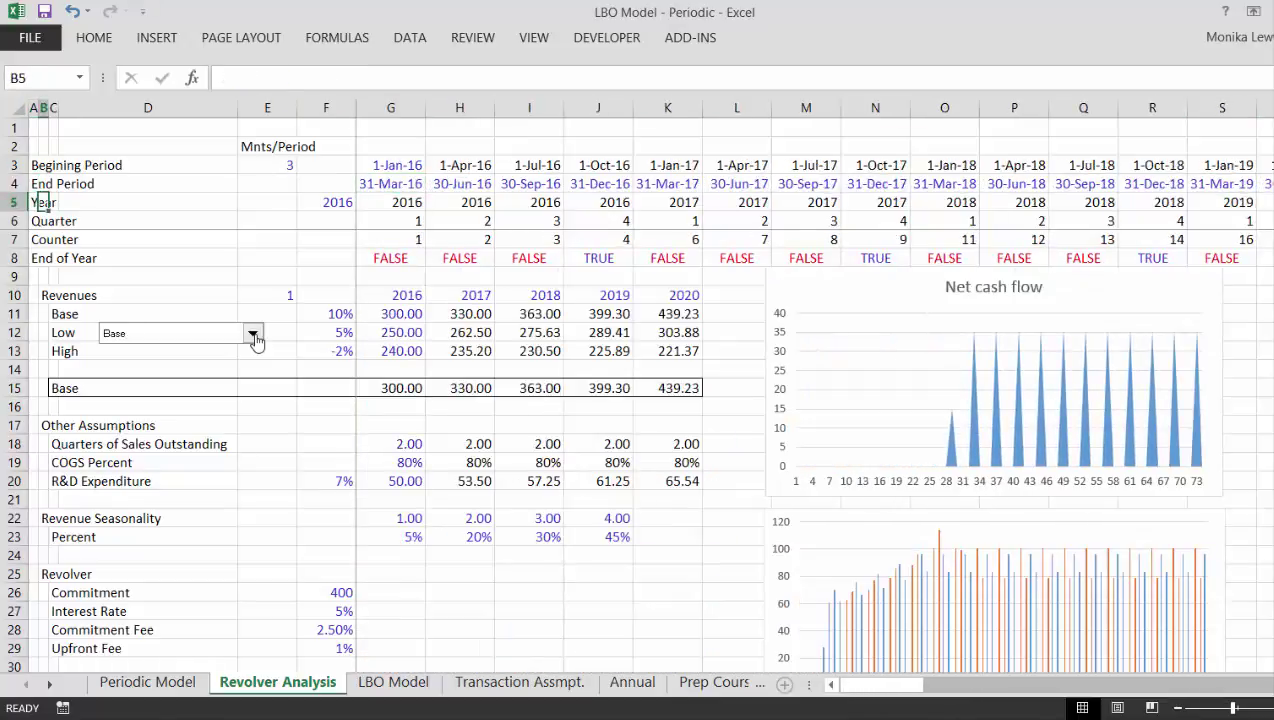
Examine the Quarter row formulas from the first period in column G out to column AP
{"action": "key", "text": "Down"}
{"action": "key", "text": "Left"}
{"action": "key", "text": "Left"}
{"action": "key", "text": "Left"}
{"action": "key", "text": "Left"}
{"action": "key", "text": "Left"}
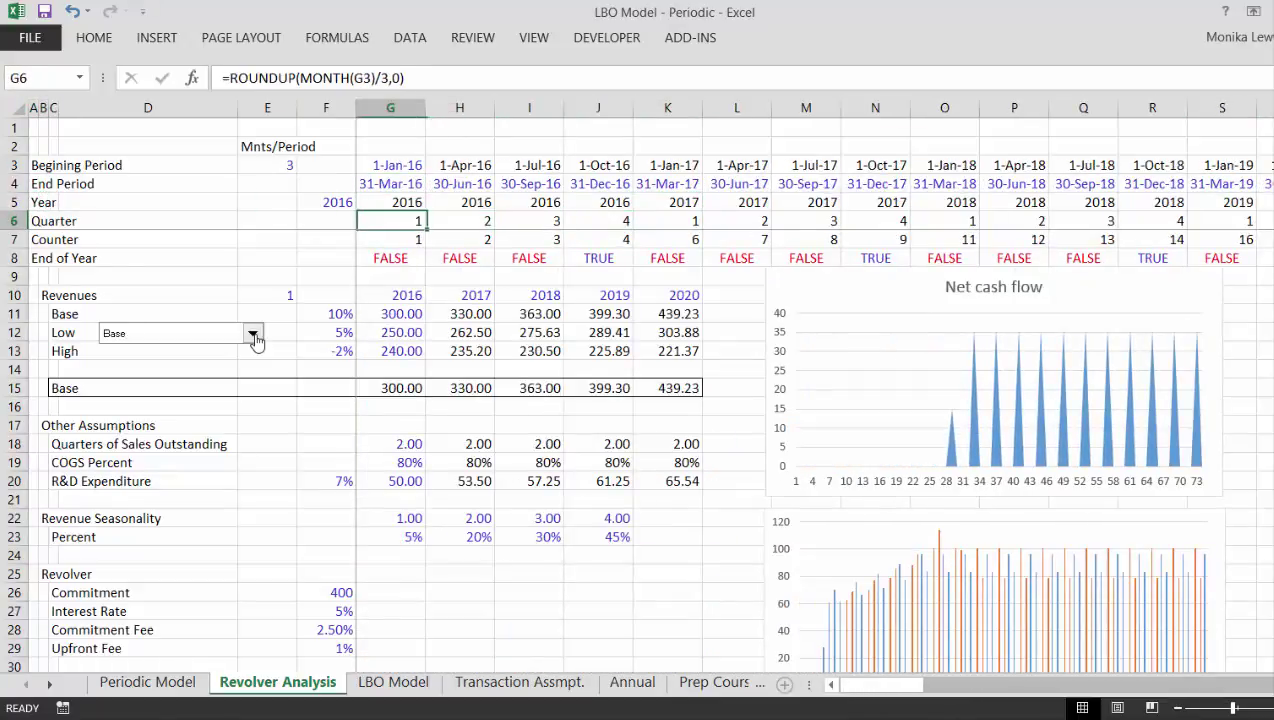
{"action": "key", "text": "Right"}
{"action": "key", "text": "Right"}
{"action": "key", "text": "Right"}
{"action": "key", "text": "Right"}
{"action": "key", "text": "Right"}
{"action": "key", "text": "Right"}
{"action": "key", "text": "Right"}
{"action": "key", "text": "Right"}
{"action": "key", "text": "Right"}
{"action": "key", "text": "Right"}
{"action": "key", "text": "Right"}
{"action": "key", "text": "Right"}
{"action": "key", "text": "Right"}
{"action": "key", "text": "Right"}
{"action": "key", "text": "Right"}
{"action": "key", "text": "Right"}
{"action": "key", "text": "Right"}
{"action": "key", "text": "Right"}
{"action": "key", "text": "Right"}
{"action": "key", "text": "Right"}
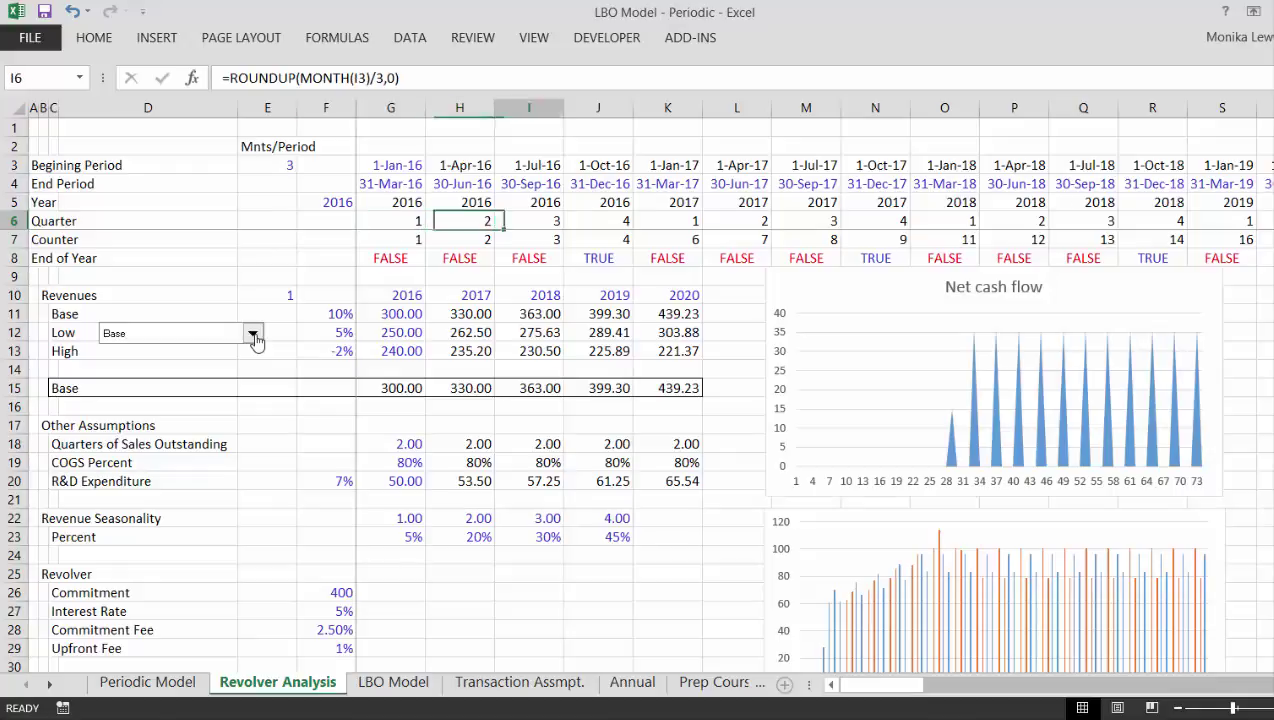
{"action": "key", "text": "Right"}
{"action": "key", "text": "Right"}
{"action": "key", "text": "Right"}
{"action": "key", "text": "Right"}
{"action": "key", "text": "Right"}
{"action": "key", "text": "Right"}
{"action": "key", "text": "Right"}
{"action": "key", "text": "Right"}
{"action": "key", "text": "Right"}
{"action": "key", "text": "Right"}
{"action": "key", "text": "Right"}
{"action": "key", "text": "Right"}
{"action": "key", "text": "Right"}
{"action": "key", "text": "Right"}
{"action": "key", "text": "Right"}
{"action": "key", "text": "Right"}
{"action": "key", "text": "Right"}
{"action": "key", "text": "Right"}
{"action": "key", "text": "Right"}
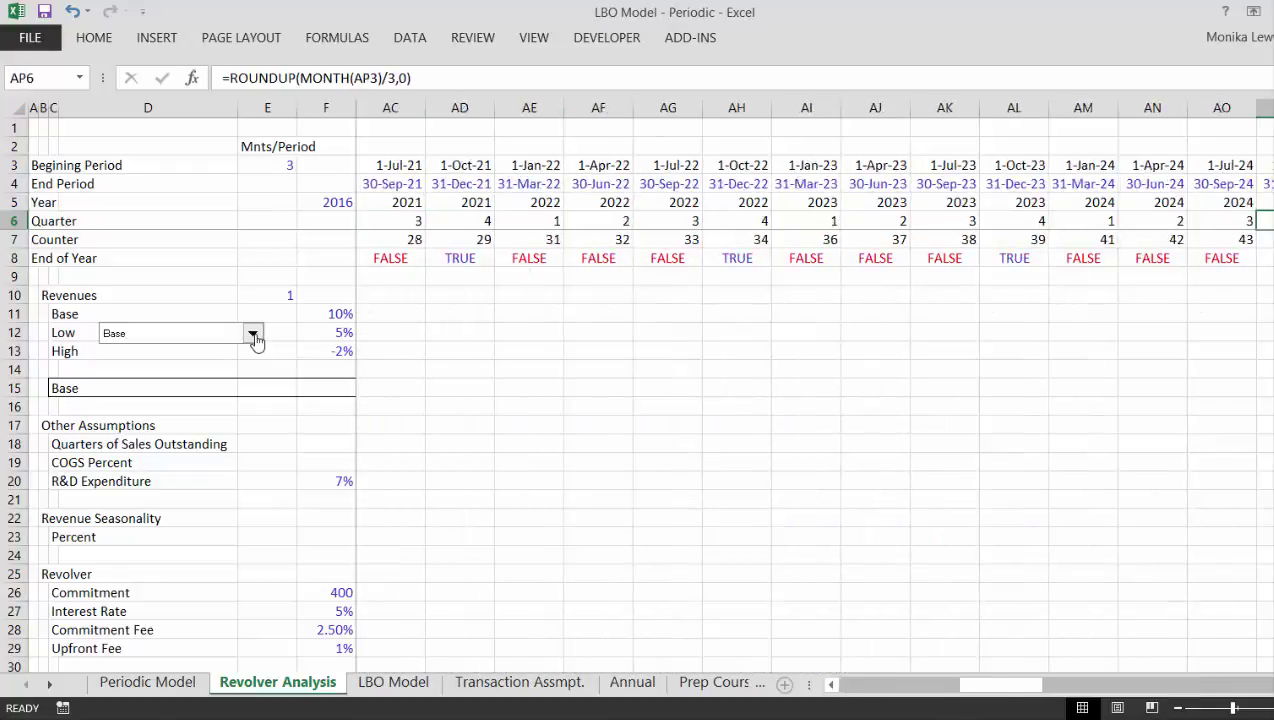
Examine the End of Year row formulas from column AP back across the periods to the first ones
{"action": "key", "text": "Down"}
{"action": "key", "text": "Down"}
{"action": "key", "text": "Left"}
{"action": "key", "text": "Left"}
{"action": "key", "text": "Left"}
{"action": "key", "text": "Left"}
{"action": "key", "text": "Left"}
{"action": "key", "text": "Left"}
{"action": "key", "text": "Left"}
{"action": "key", "text": "Left"}
{"action": "key", "text": "Left"}
{"action": "key", "text": "Left"}
{"action": "key", "text": "Left"}
{"action": "key", "text": "Left"}
{"action": "key", "text": "Left"}
{"action": "key", "text": "Left"}
{"action": "key", "text": "Left"}
{"action": "key", "text": "Left"}
{"action": "key", "text": "Left"}
{"action": "key", "text": "Left"}
{"action": "key", "text": "Left"}
{"action": "key", "text": "Left"}
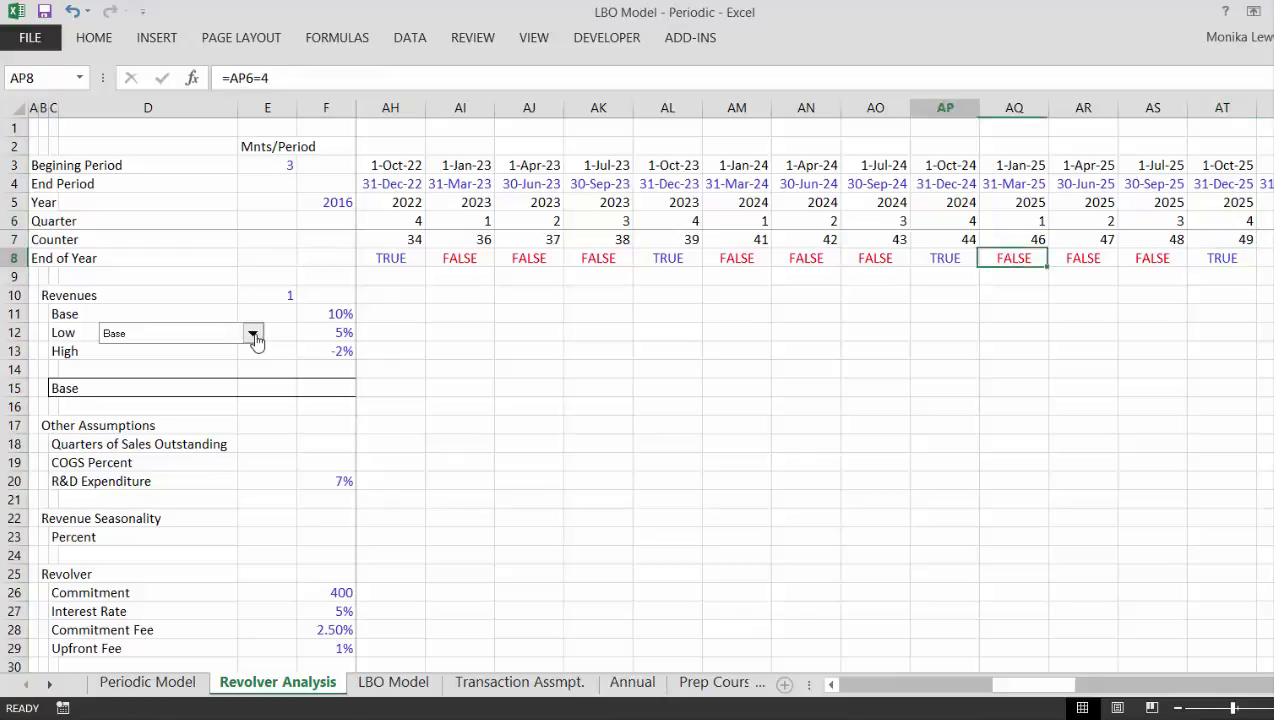
{"action": "key", "text": "Left"}
{"action": "key", "text": "Left"}
{"action": "key", "text": "Left"}
{"action": "key", "text": "Left"}
{"action": "key", "text": "Left"}
{"action": "key", "text": "Left"}
{"action": "key", "text": "Left"}
{"action": "key", "text": "Left"}
{"action": "key", "text": "Left"}
{"action": "key", "text": "Left"}
{"action": "key", "text": "Left"}
{"action": "key", "text": "Left"}
{"action": "key", "text": "Left"}
{"action": "key", "text": "Left"}
{"action": "key", "text": "Left"}
{"action": "key", "text": "Left"}
{"action": "key", "text": "Left"}
{"action": "key", "text": "Left"}
{"action": "key", "text": "Left"}
{"action": "key", "text": "Left"}
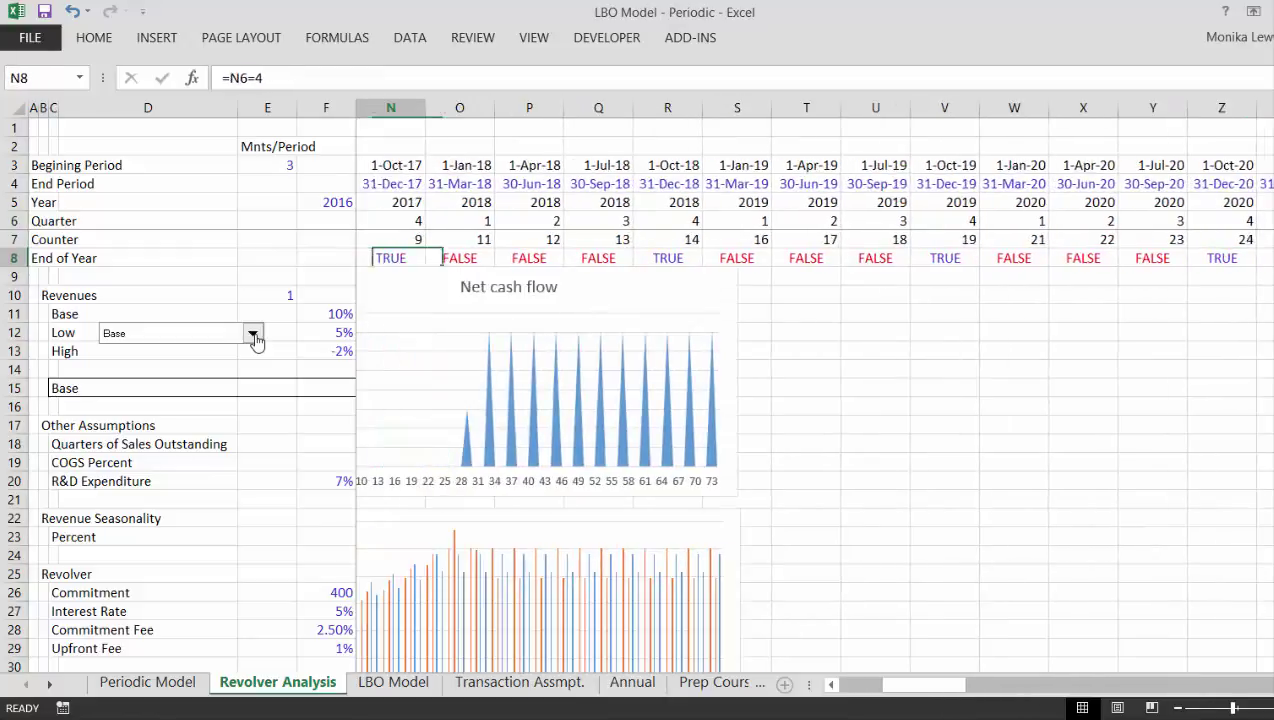
{"action": "key", "text": "Down"}
{"action": "key", "text": "Down"}
{"action": "key", "text": "Down"}
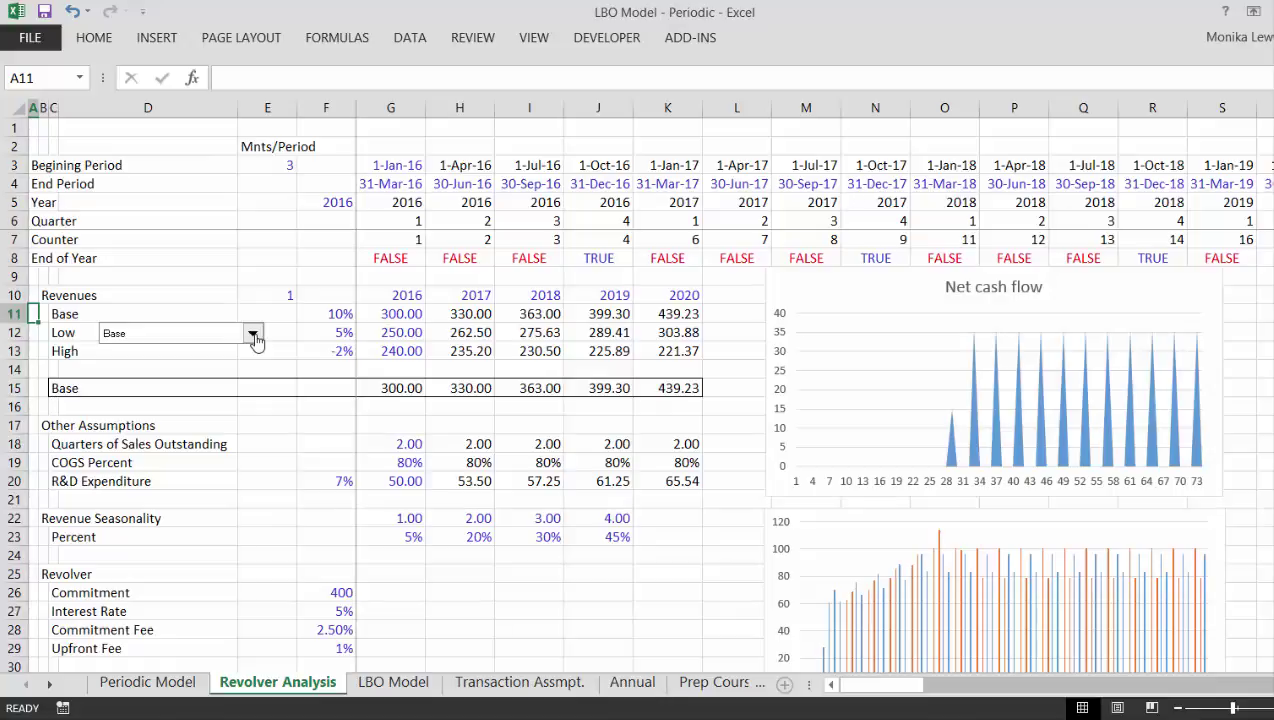
Set the first-year COGS Percent in cell G19 to 90%
{"action": "key", "text": "Down"}
{"action": "key", "text": "Down"}
{"action": "key", "text": "Down"}
{"action": "key", "text": "Down"}
{"action": "key", "text": "Down"}
{"action": "key", "text": "Down"}
{"action": "key", "text": "Down"}
{"action": "key", "text": "Down"}
{"action": "key", "text": "Down"}
{"action": "key", "text": "Up"}
{"action": "key", "text": "Right"}
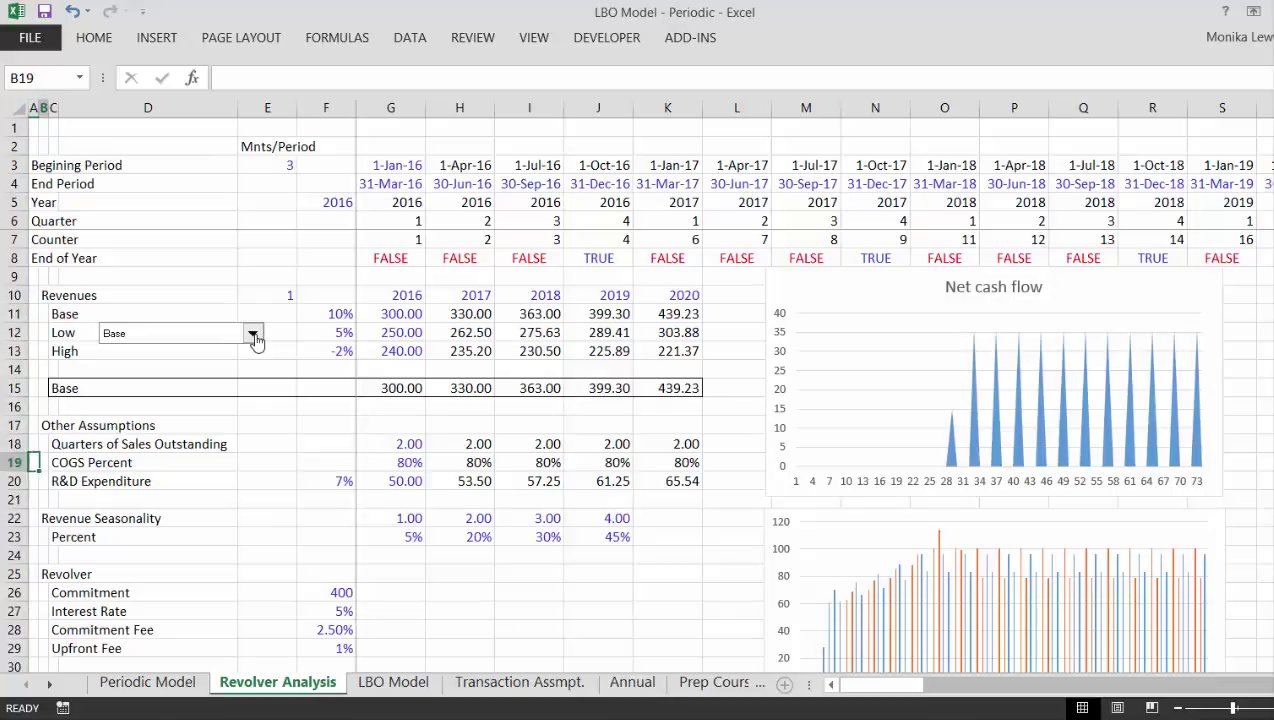
{"action": "key", "text": "Right"}
{"action": "key", "text": "Right"}
{"action": "key", "text": "Right"}
{"action": "key", "text": "Right"}
{"action": "key", "text": "Right"}
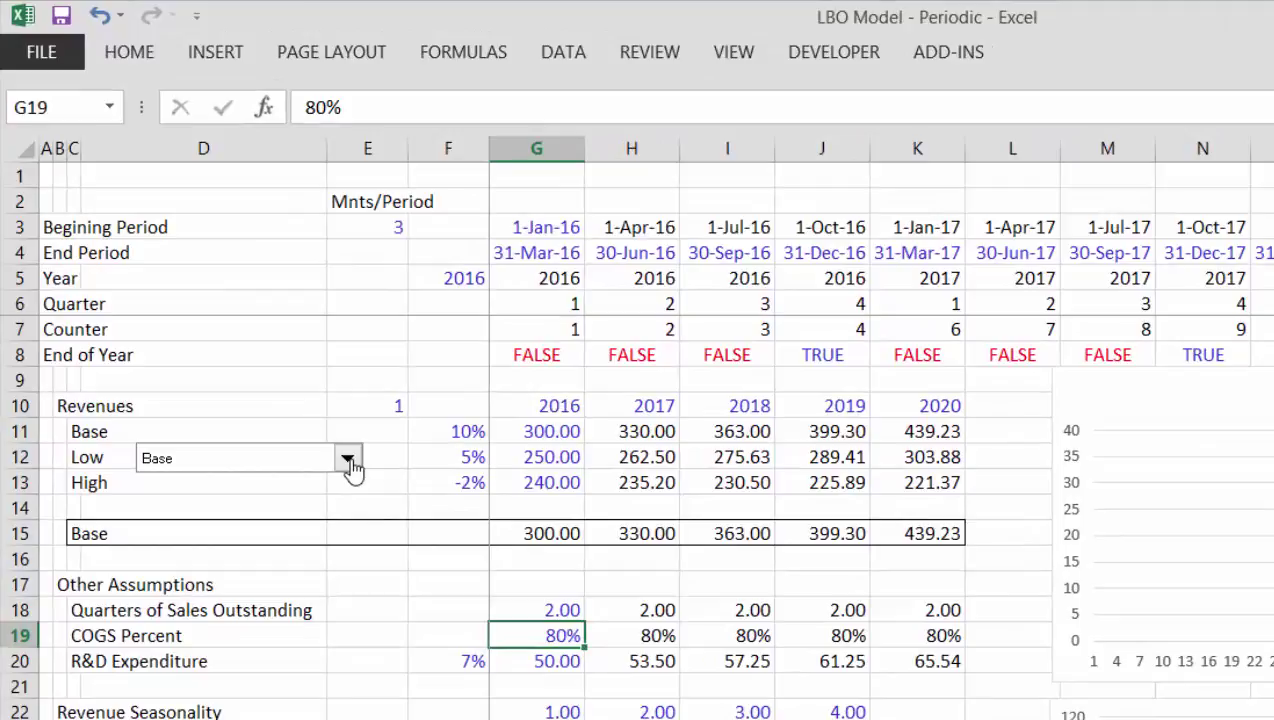
{"action": "type", "text": "90"}
{"action": "key", "text": "Return"}
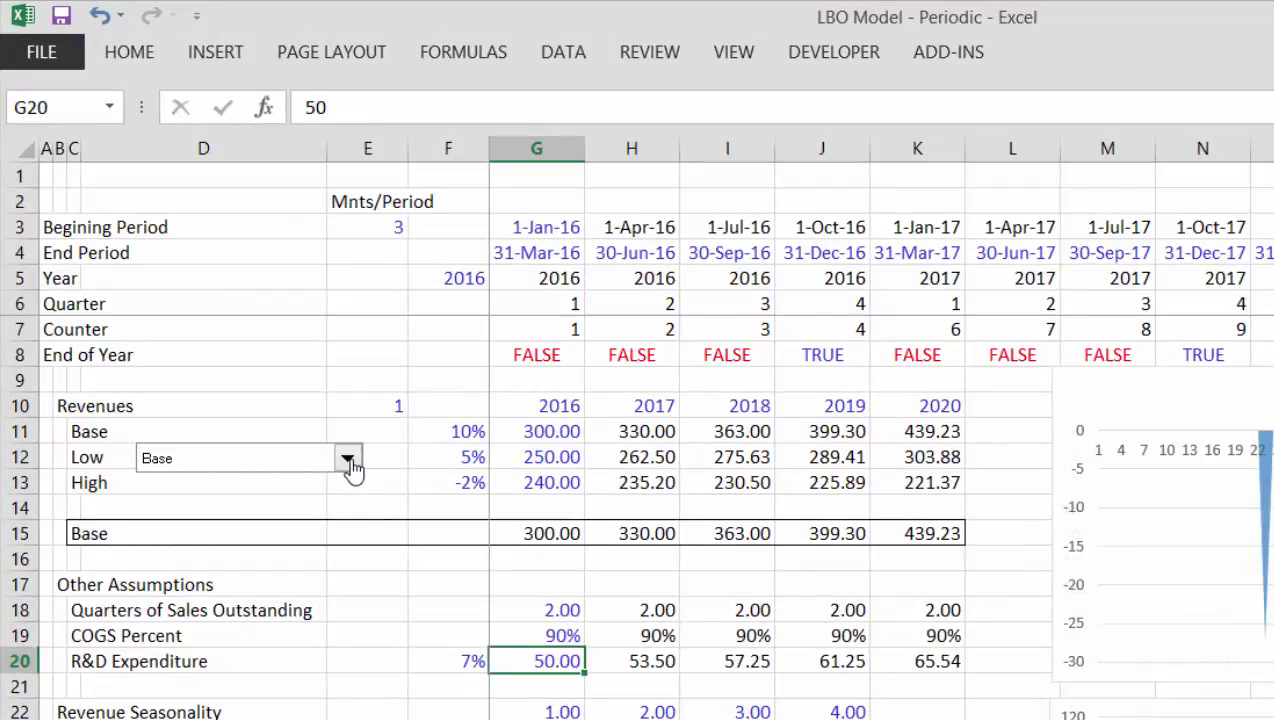
Restore the first-year COGS Percent in cell G19 to 80%
{"action": "key", "text": "Up"}
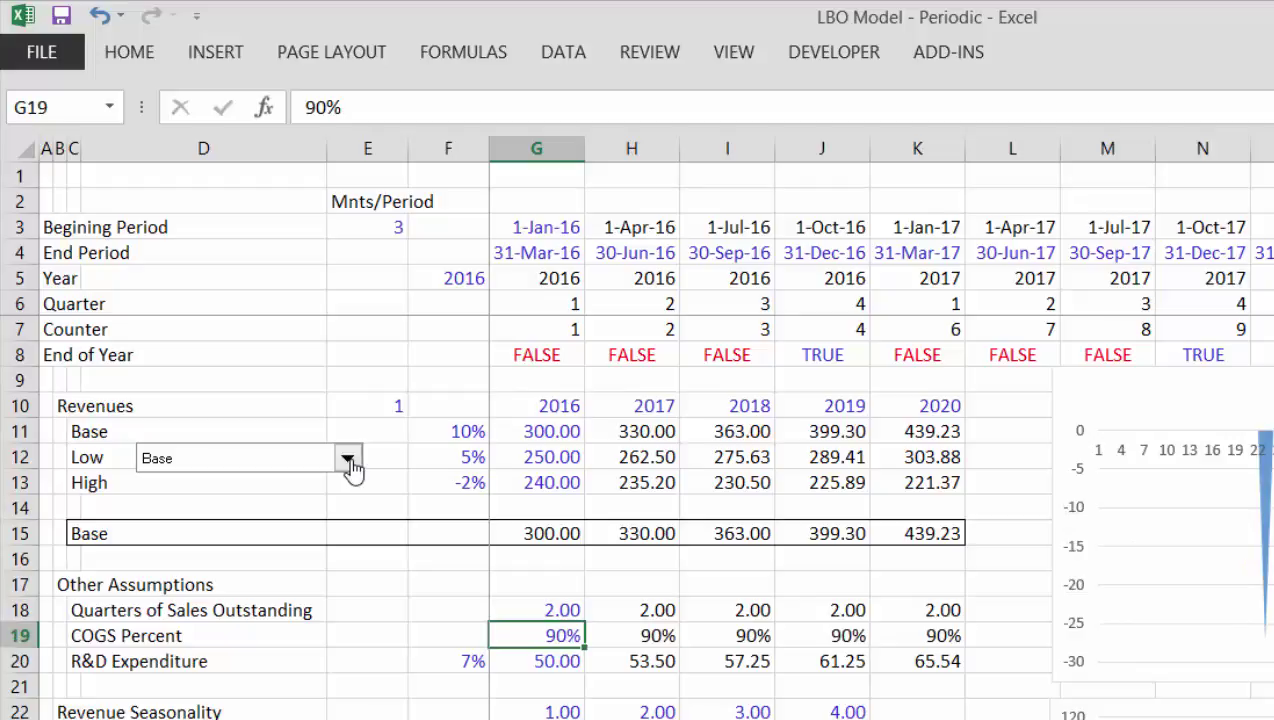
{"action": "type", "text": "80"}
{"action": "key", "text": "Return"}
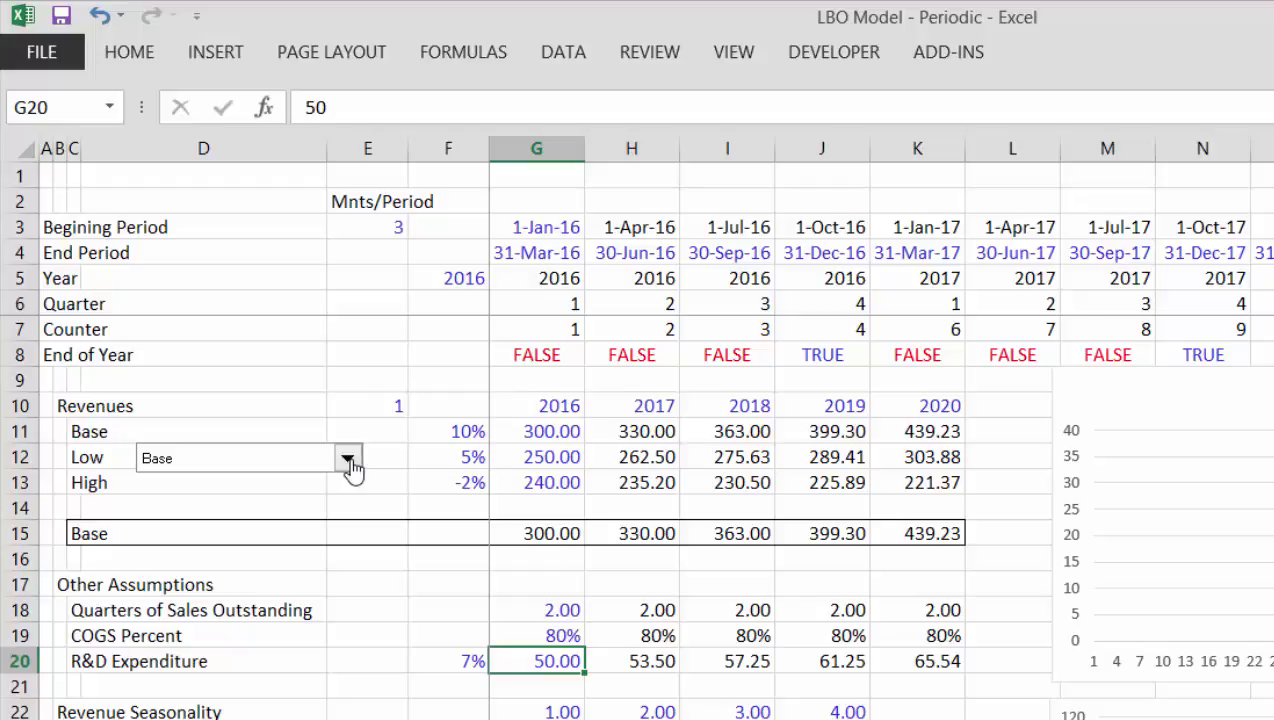
Look through the LBO Model sheet from the Timing block to the cash flow waterfall ending in Dividends
{"action": "key", "text": "ctrl+Page_Down"}
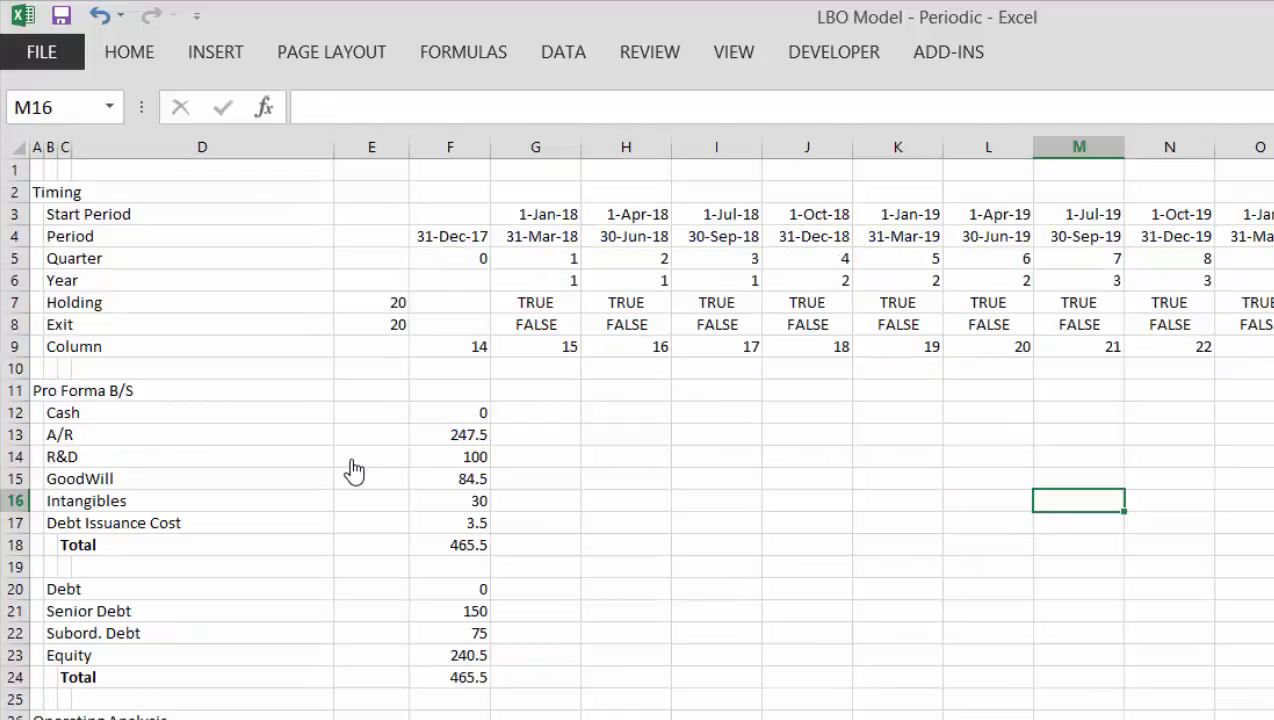
{"action": "key", "text": "Page_Down"}
{"action": "key", "text": "Page_Down"}
{"action": "key", "text": "Page_Down"}
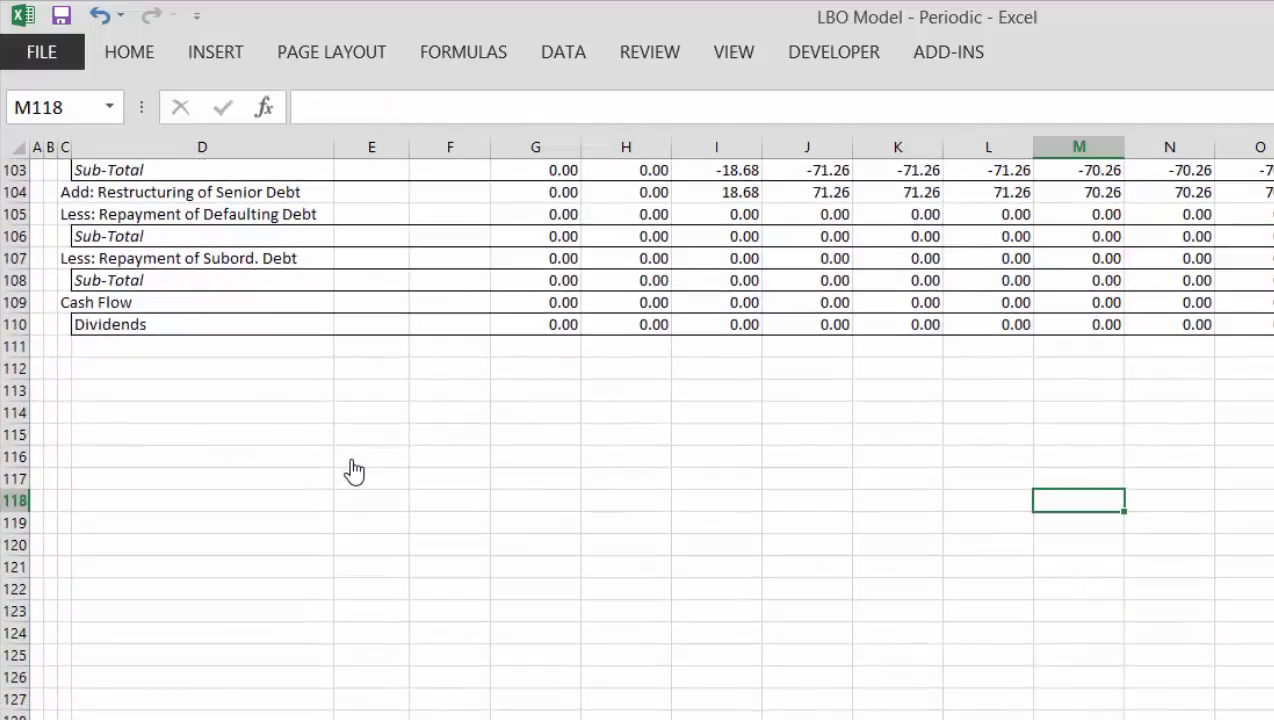
{"action": "key", "text": "Up"}
{"action": "key", "text": "Up"}
{"action": "key", "text": "Up"}
{"action": "key", "text": "Up"}
{"action": "key", "text": "Up"}
{"action": "key", "text": "Up"}
{"action": "key", "text": "Up"}
{"action": "key", "text": "Up"}
{"action": "key", "text": "Up"}
{"action": "key", "text": "Up"}
{"action": "key", "text": "Up"}
{"action": "key", "text": "Up"}
{"action": "key", "text": "Up"}
{"action": "key", "text": "Up"}
{"action": "key", "text": "Up"}
{"action": "key", "text": "Up"}
{"action": "key", "text": "Up"}
{"action": "key", "text": "Up"}
{"action": "key", "text": "Up"}
{"action": "key", "text": "Up"}
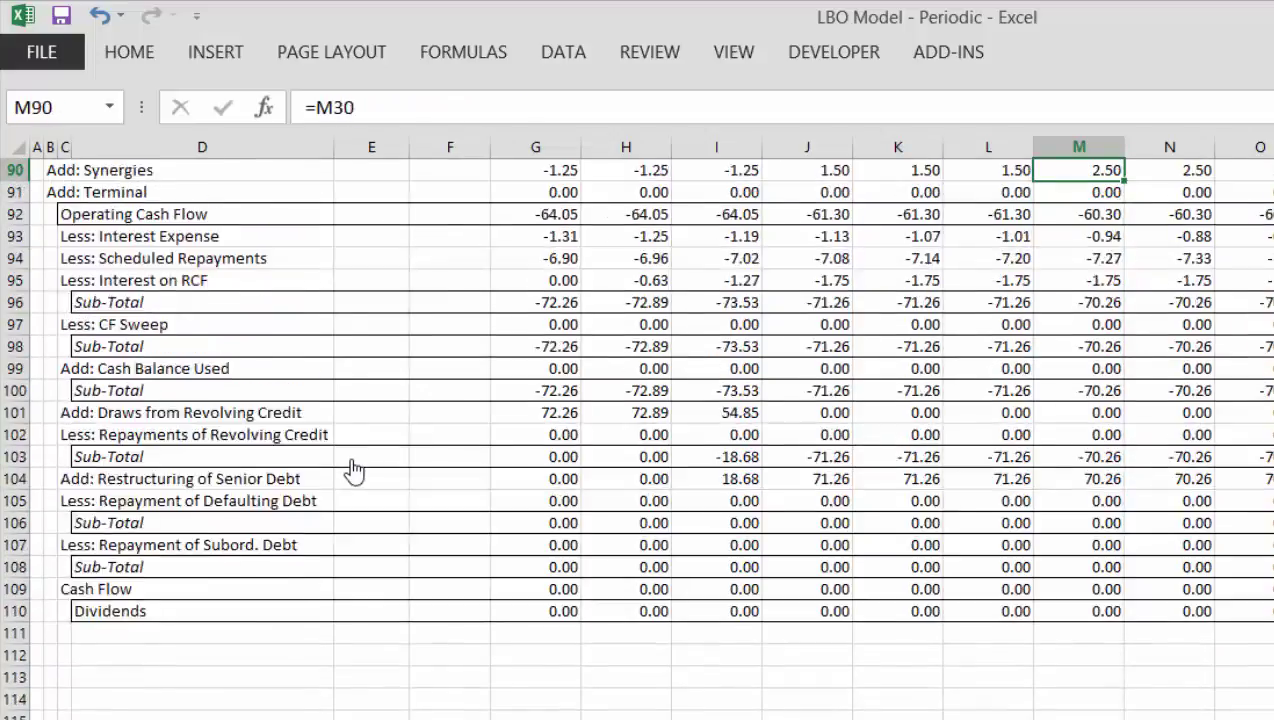
{"action": "key", "text": "Page_Up"}
{"action": "key", "text": "Page_Up"}
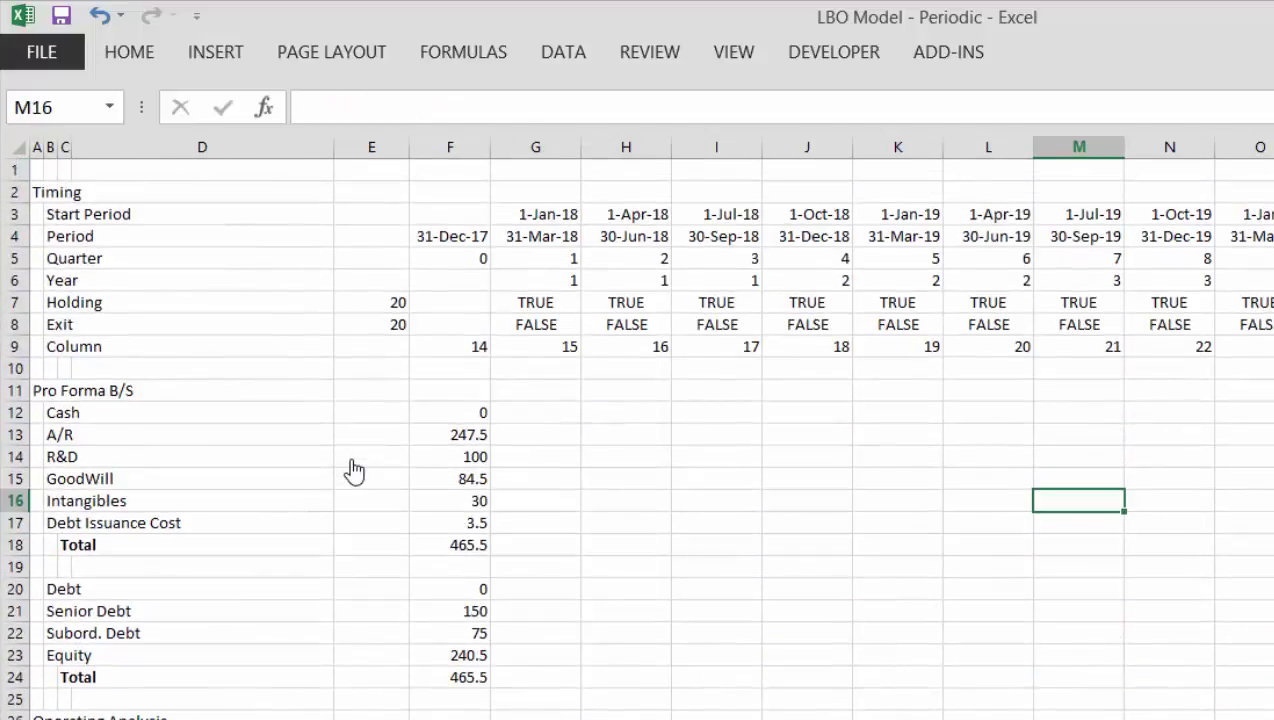
{"action": "key", "text": "Left"}
{"action": "key", "text": "Left"}
{"action": "key", "text": "Left"}
{"action": "key", "text": "Left"}
{"action": "key", "text": "Left"}
{"action": "key", "text": "Left"}
{"action": "key", "text": "Left"}
{"action": "key", "text": "Left"}
{"action": "key", "text": "Left"}
{"action": "key", "text": "Left"}
{"action": "key", "text": "Left"}
{"action": "key", "text": "Left"}
{"action": "key", "text": "Right"}
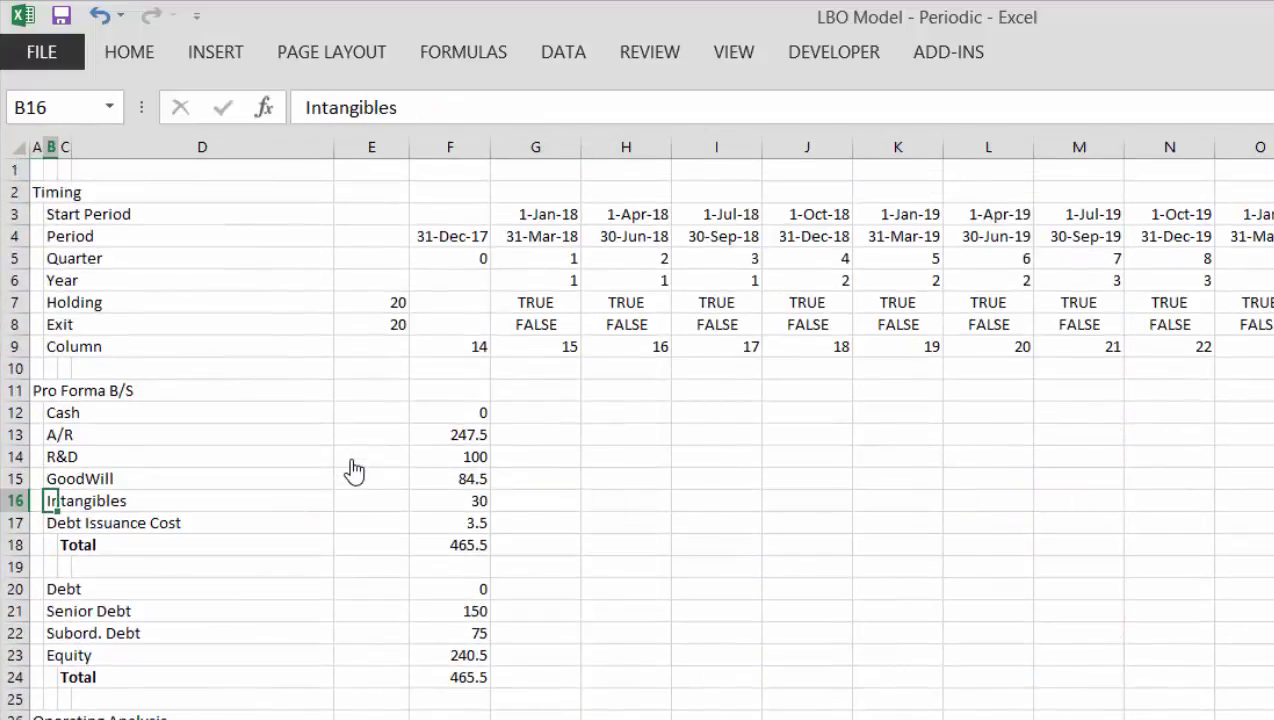
{"action": "key", "text": "Right"}
{"action": "key", "text": "Right"}
{"action": "key", "text": "Right"}
{"action": "key", "text": "Right"}
{"action": "key", "text": "Right"}
{"action": "key", "text": "Right"}
{"action": "key", "text": "Right"}
{"action": "key", "text": "Right"}
{"action": "key", "text": "Right"}
{"action": "key", "text": "Right"}
{"action": "key", "text": "Left"}
{"action": "key", "text": "Left"}
{"action": "key", "text": "Left"}
{"action": "key", "text": "Left"}
{"action": "key", "text": "Left"}
{"action": "key", "text": "Left"}
{"action": "key", "text": "Left"}
{"action": "key", "text": "Left"}
{"action": "key", "text": "Left"}
{"action": "key", "text": "Left"}
{"action": "key", "text": "Left"}
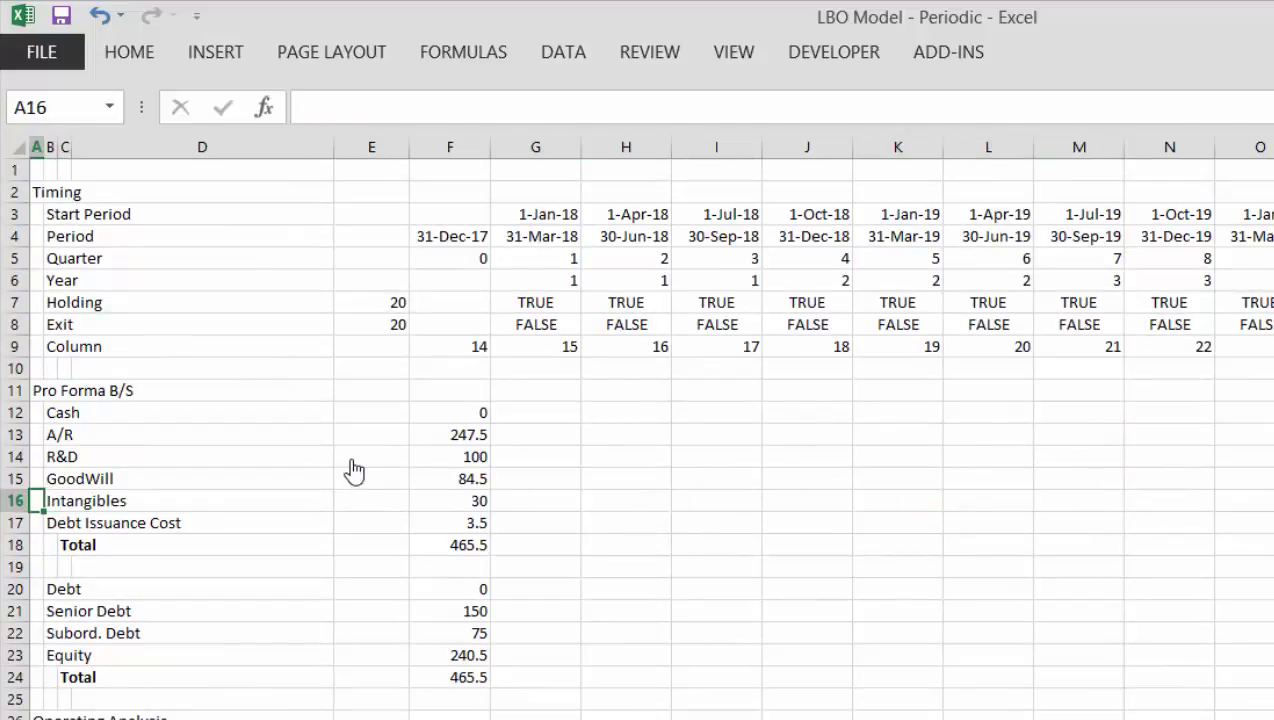
Look through the senior debt, Revolver and Defaulting Debt schedules below the Pro Forma B/S
{"action": "key", "text": "Down"}
{"action": "key", "text": "Page_Down"}
{"action": "key", "text": "Page_Down"}
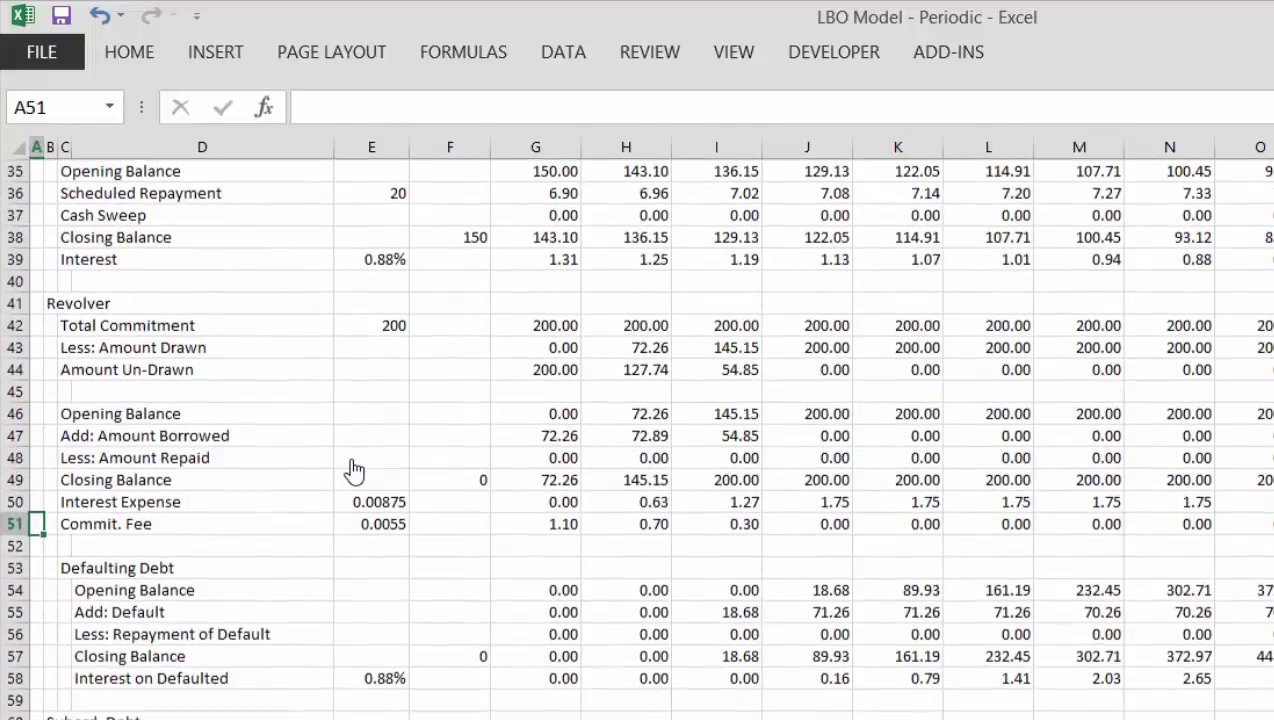
{"action": "key", "text": "Page_Down"}
{"action": "key", "text": "Page_Up"}
{"action": "key", "text": "Page_Up"}
{"action": "key", "text": "Page_Up"}
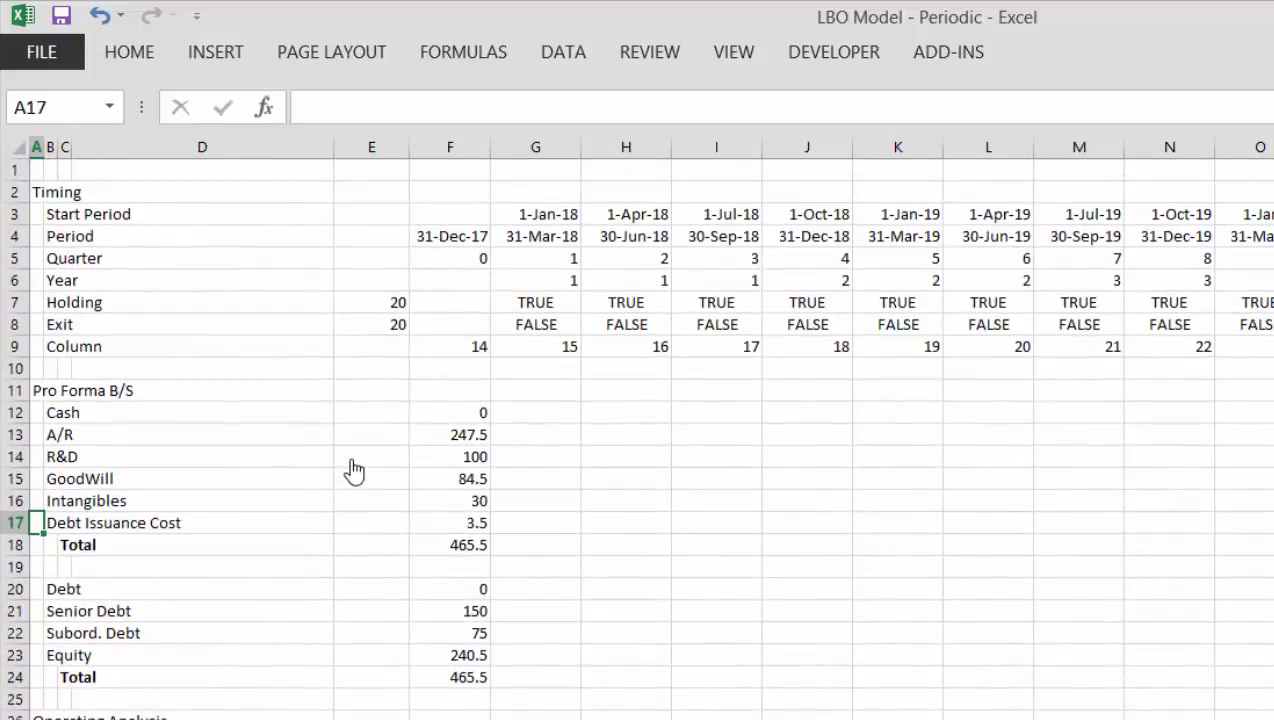
{"action": "key", "text": "Down"}
{"action": "key", "text": "Down"}
{"action": "key", "text": "Right"}
{"action": "key", "text": "Right"}
{"action": "key", "text": "Right"}
{"action": "key", "text": "Right"}
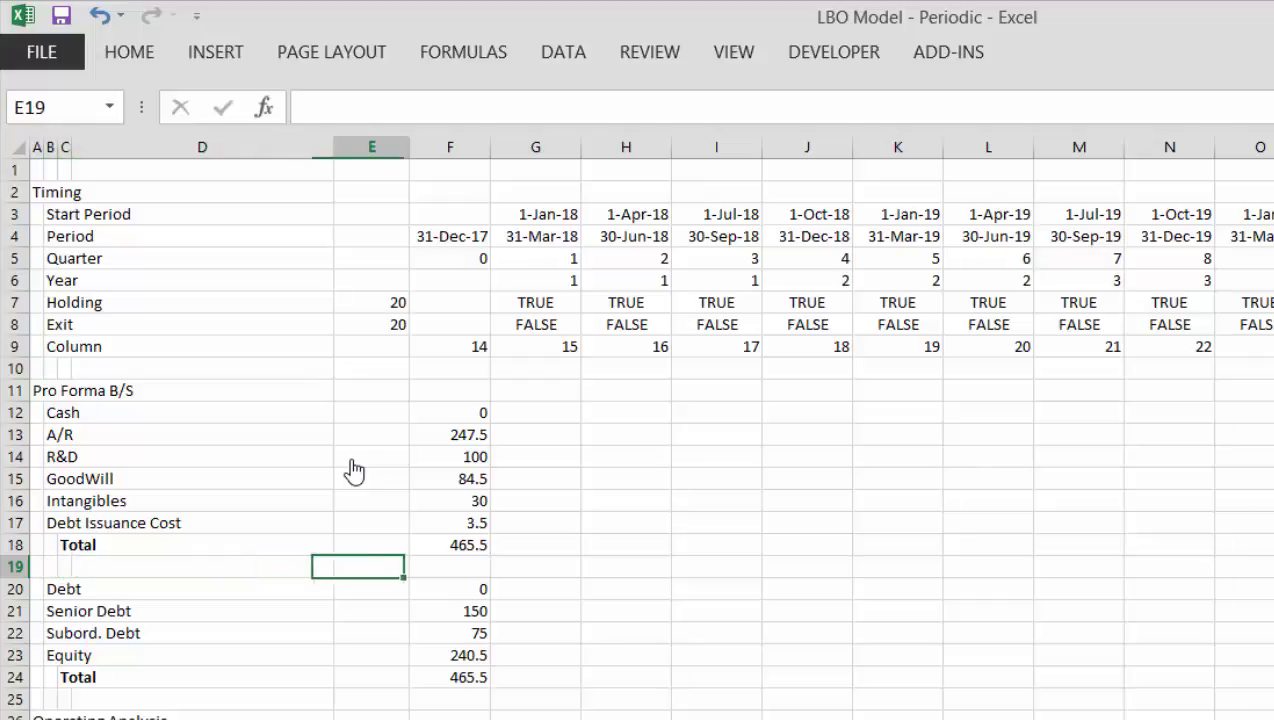
{"action": "key", "text": "Right"}
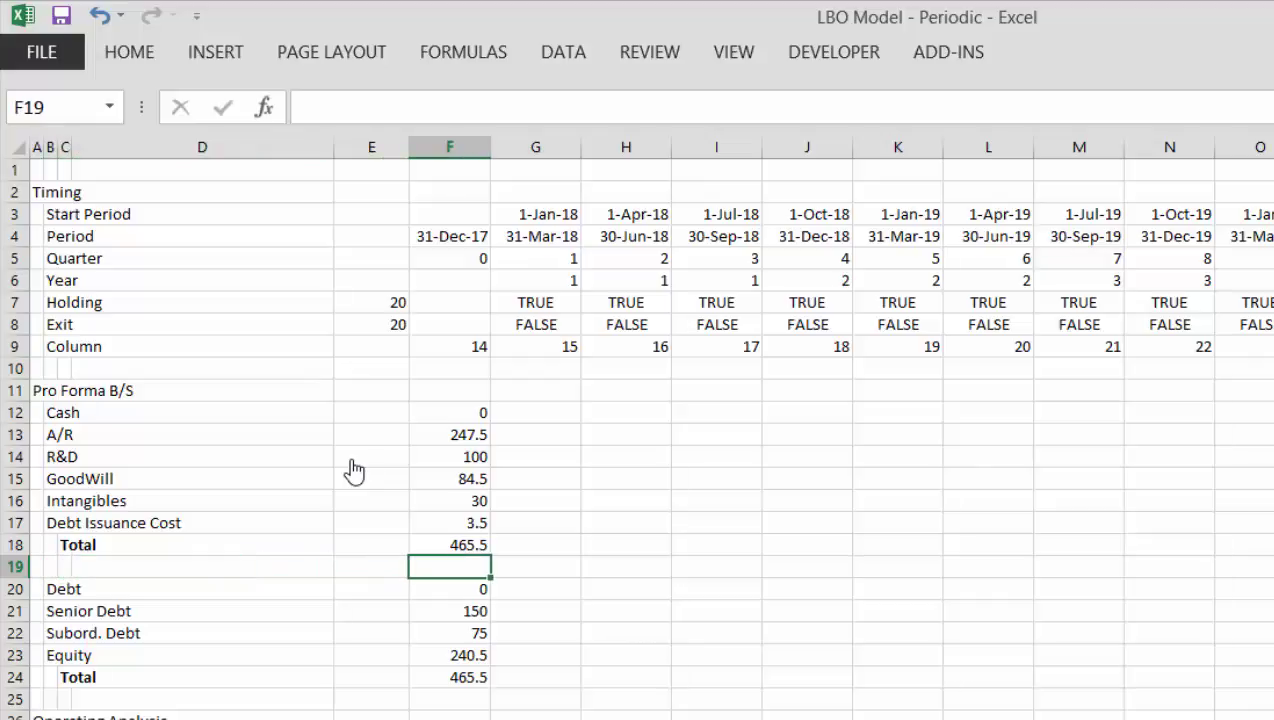
Switch to the blank worksheet and select cell C4
{"action": "key", "text": "ctrl+Page_Down"}
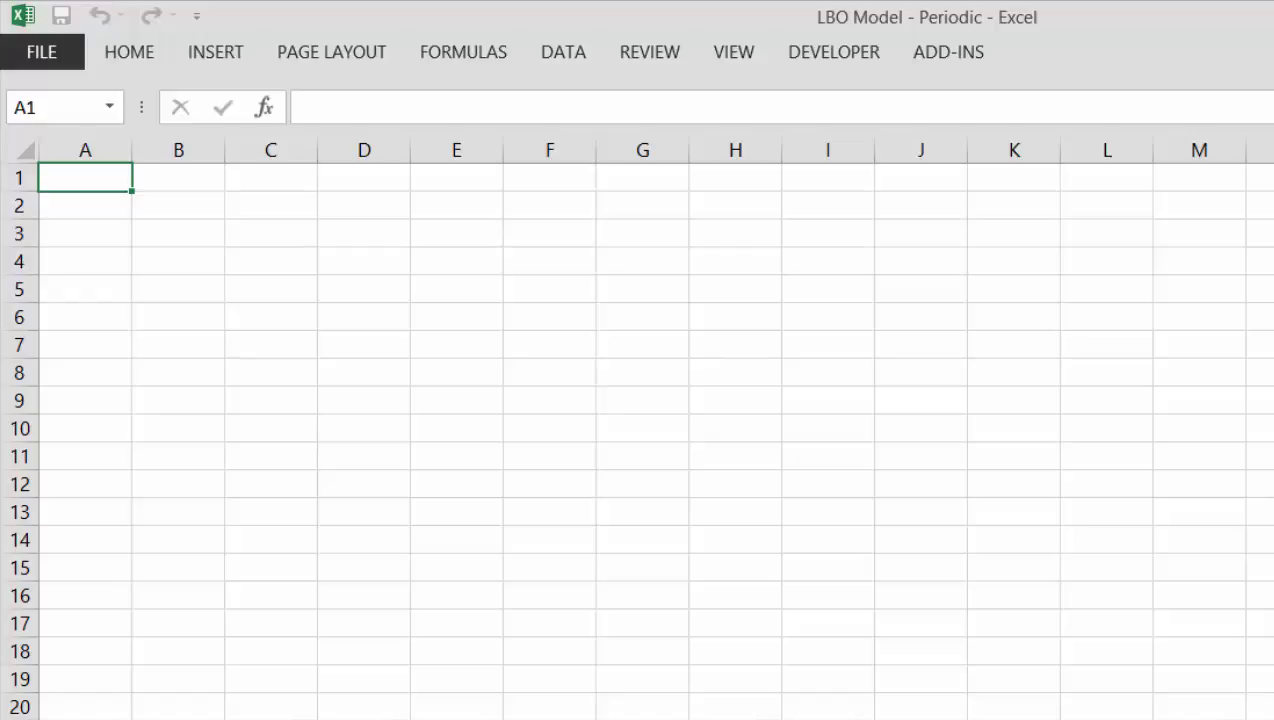
{"action": "left_click", "coordinate": [234, 245]}
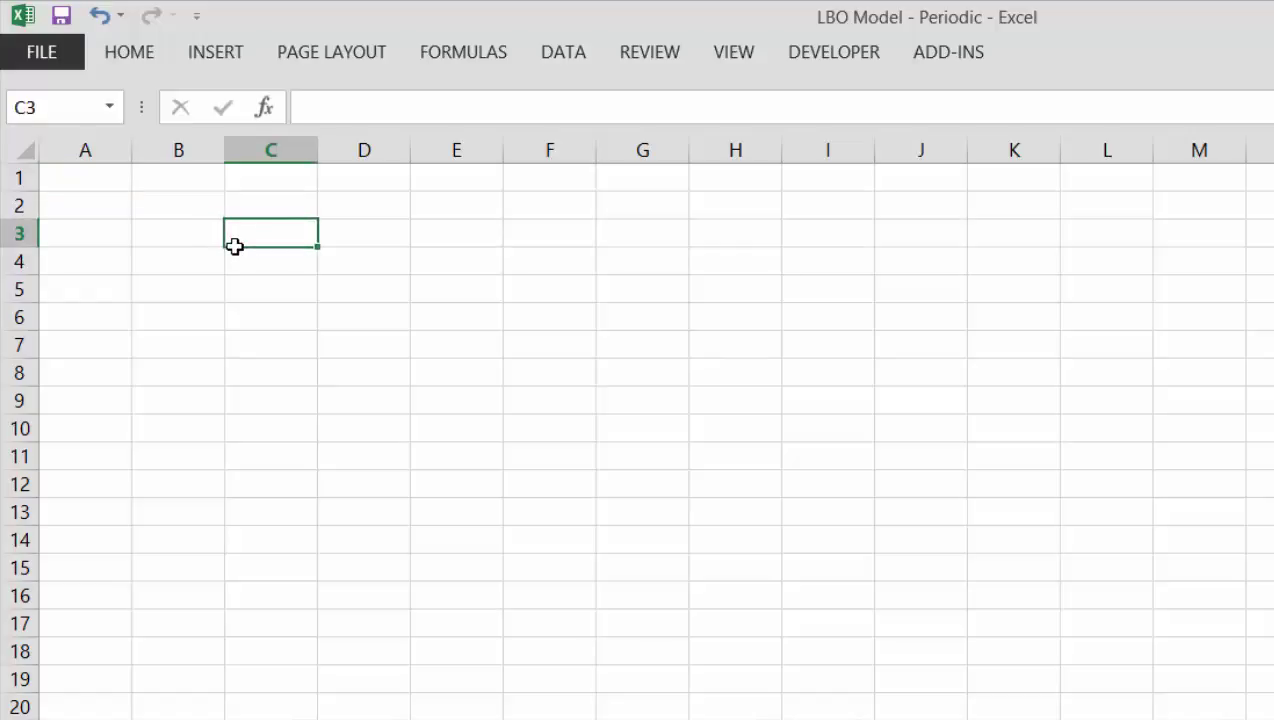
{"action": "left_click", "coordinate": [234, 247]}
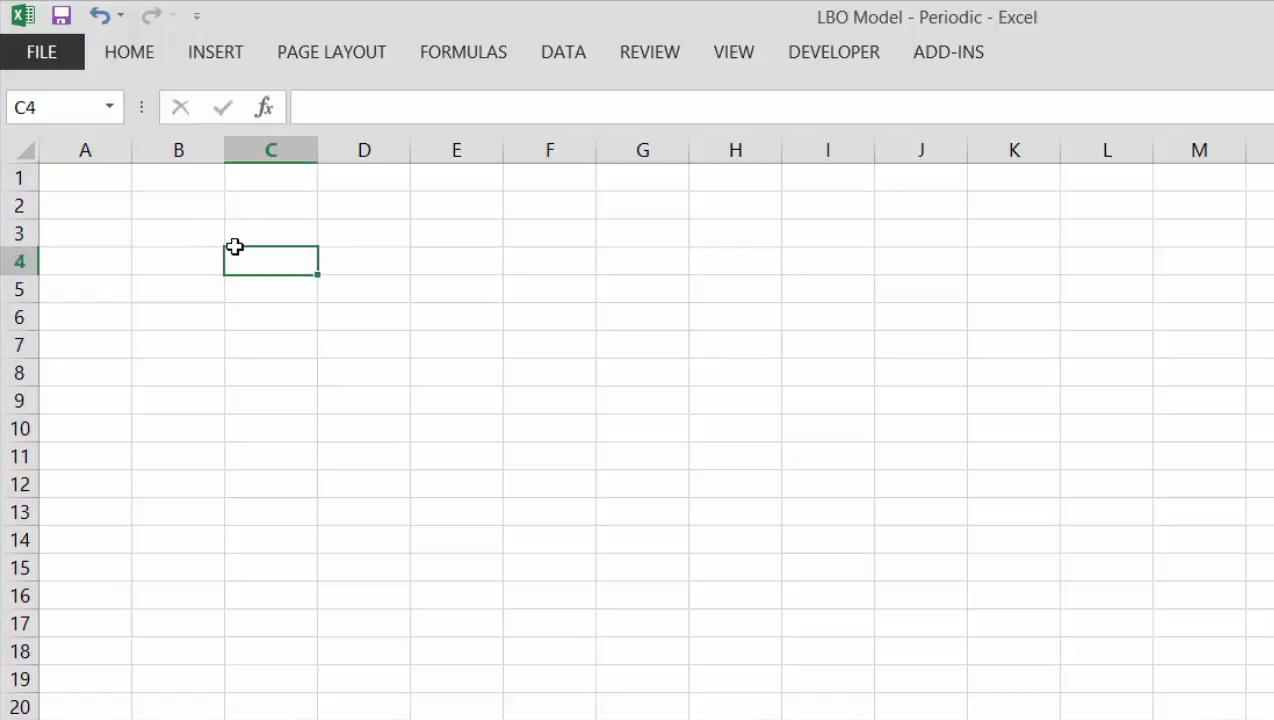
Examine the transaction assumptions sheet from the Transaction Date inputs down to the GoodWill Analysis and Pro Forma BS
{"action": "key", "text": "ctrl+Page_Up"}
{"action": "key", "text": "ctrl+Page_Up"}
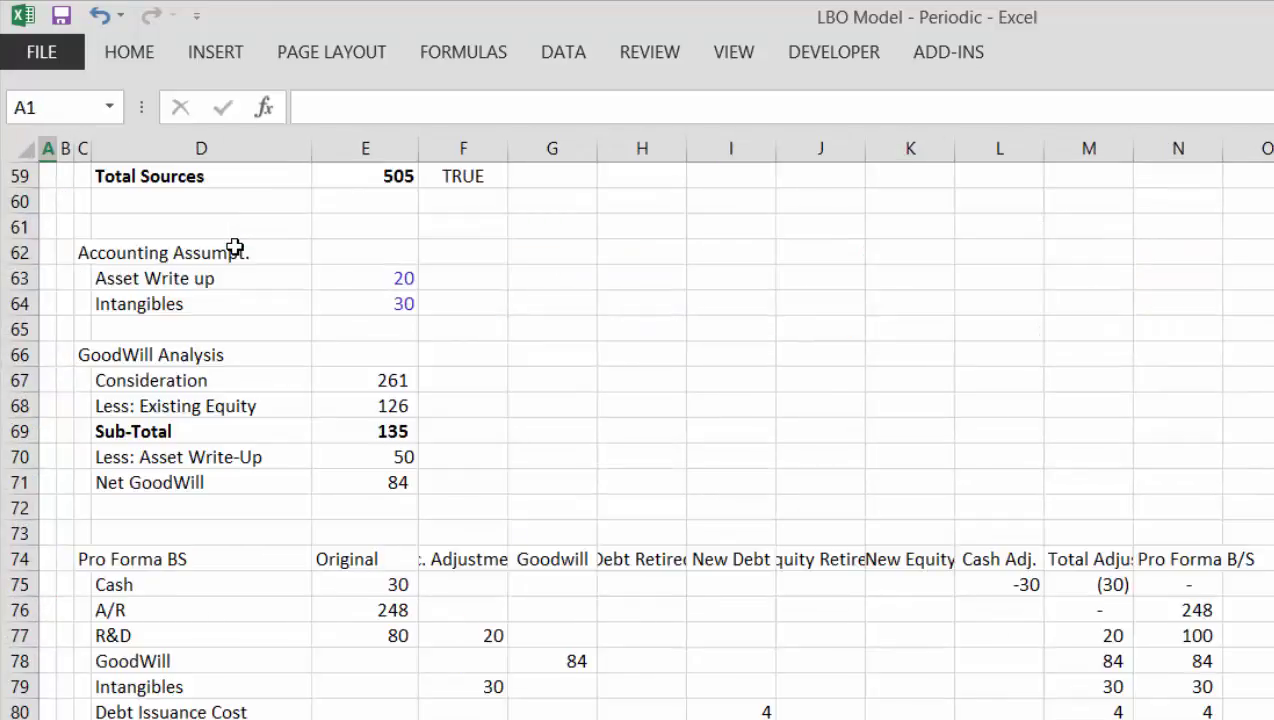
{"action": "key", "text": "Down"}
{"action": "key", "text": "Up"}
{"action": "key", "text": "Down"}
{"action": "key", "text": "Down"}
{"action": "key", "text": "Down"}
{"action": "key", "text": "Down"}
{"action": "key", "text": "Down"}
{"action": "key", "text": "Down"}
{"action": "key", "text": "Down"}
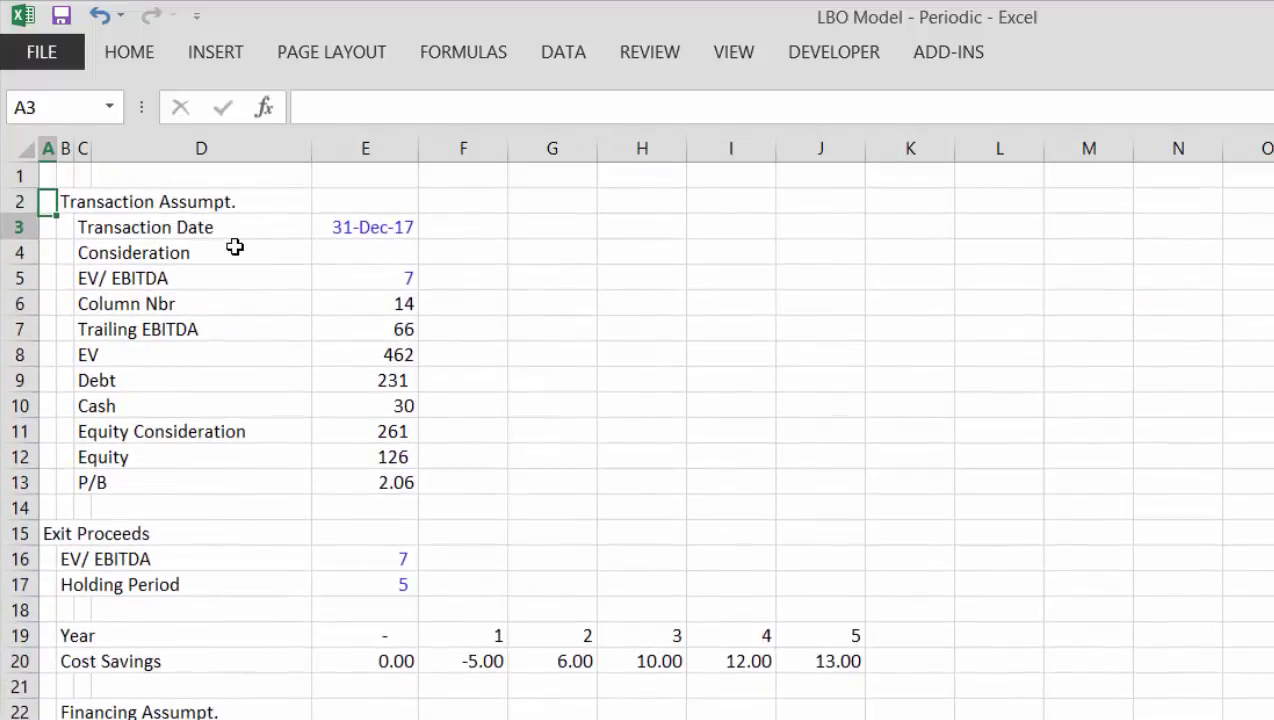
{"action": "key", "text": "Page_Down"}
{"action": "key", "text": "Page_Down"}
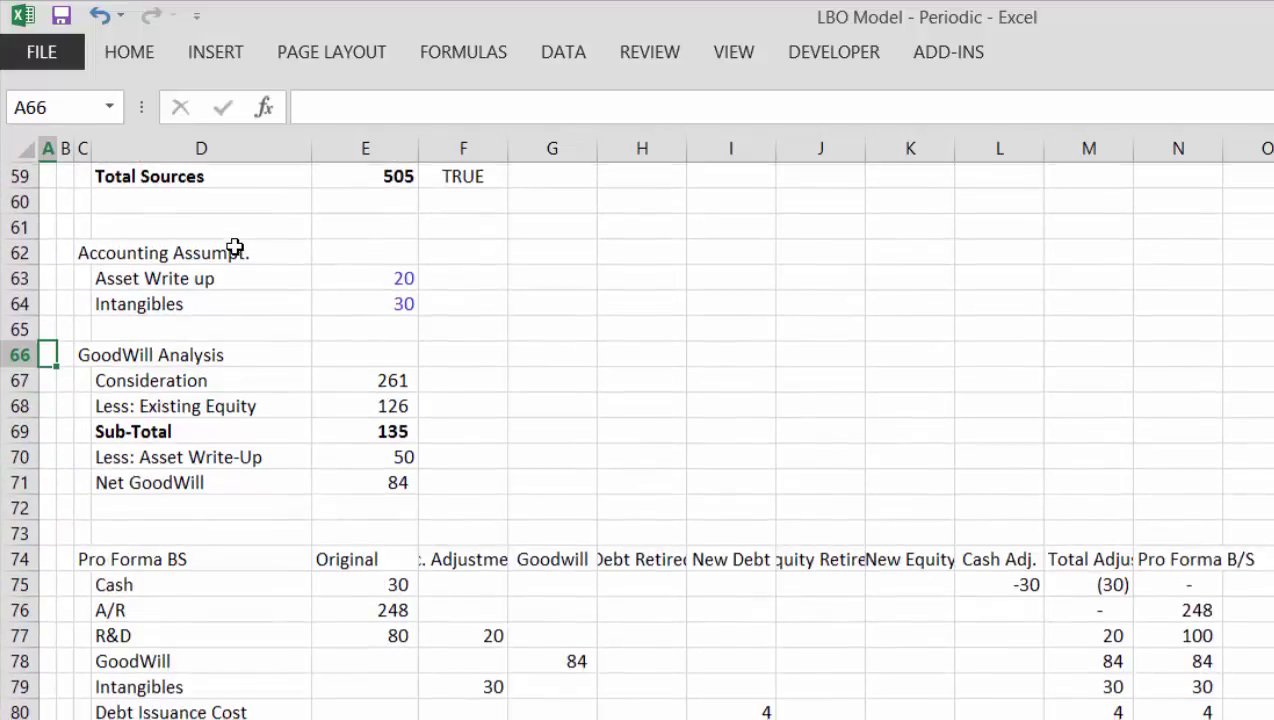
Review the transaction assumptions sheet from the GoodWill Analysis back up through Sources & Uses and the debt inputs to cell A1
{"action": "key", "text": "Up"}
{"action": "key", "text": "Up"}
{"action": "key", "text": "Up"}
{"action": "key", "text": "Up"}
{"action": "key", "text": "Up"}
{"action": "key", "text": "Up"}
{"action": "key", "text": "Up"}
{"action": "key", "text": "Up"}
{"action": "key", "text": "Up"}
{"action": "key", "text": "Up"}
{"action": "key", "text": "Up"}
{"action": "key", "text": "Up"}
{"action": "key", "text": "Up"}
{"action": "key", "text": "Up"}
{"action": "key", "text": "Up"}
{"action": "key", "text": "Up"}
{"action": "key", "text": "Up"}
{"action": "key", "text": "Up"}
{"action": "key", "text": "Up"}
{"action": "key", "text": "Up"}
{"action": "key", "text": "Up"}
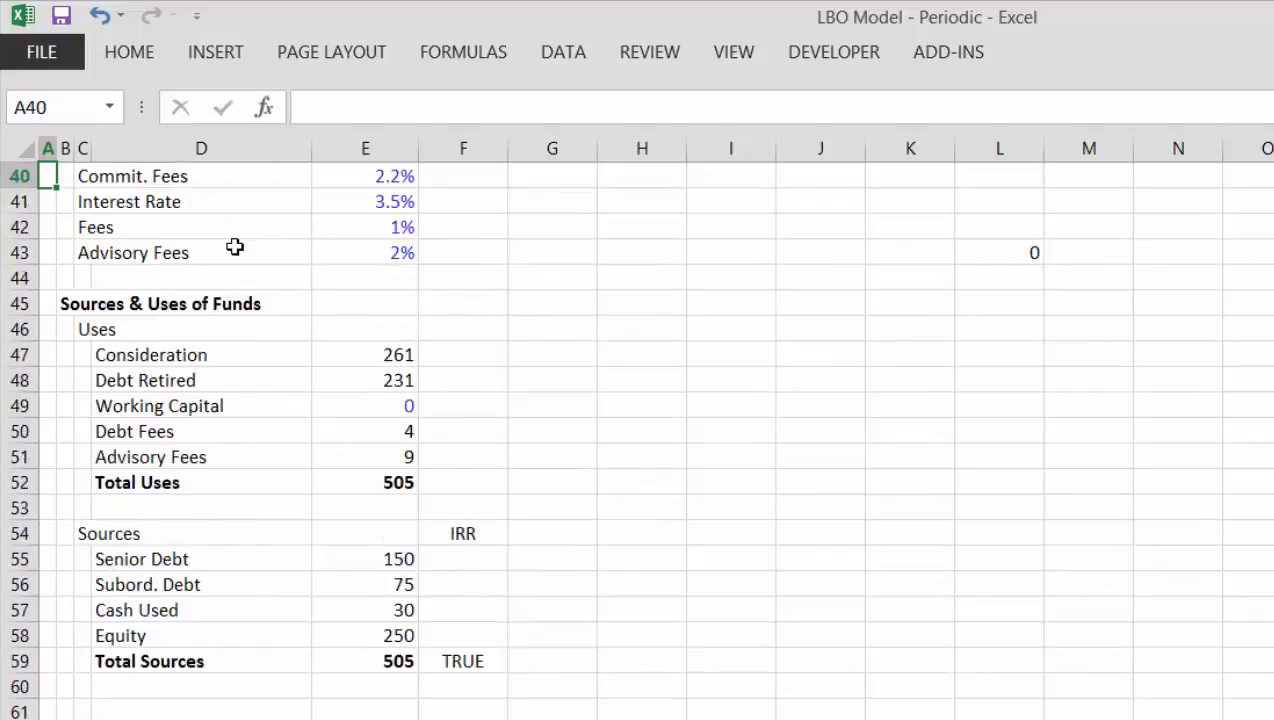
{"action": "key", "text": "Down"}
{"action": "key", "text": "Up"}
{"action": "key", "text": "Up"}
{"action": "key", "text": "Up"}
{"action": "key", "text": "Up"}
{"action": "key", "text": "Up"}
{"action": "key", "text": "Up"}
{"action": "key", "text": "Up"}
{"action": "key", "text": "Up"}
{"action": "key", "text": "Up"}
{"action": "key", "text": "Up"}
{"action": "key", "text": "Up"}
{"action": "key", "text": "Up"}
{"action": "key", "text": "Up"}
{"action": "key", "text": "Up"}
{"action": "key", "text": "Up"}
{"action": "key", "text": "Up"}
{"action": "key", "text": "Up"}
{"action": "key", "text": "Up"}
{"action": "key", "text": "Up"}
{"action": "key", "text": "Up"}
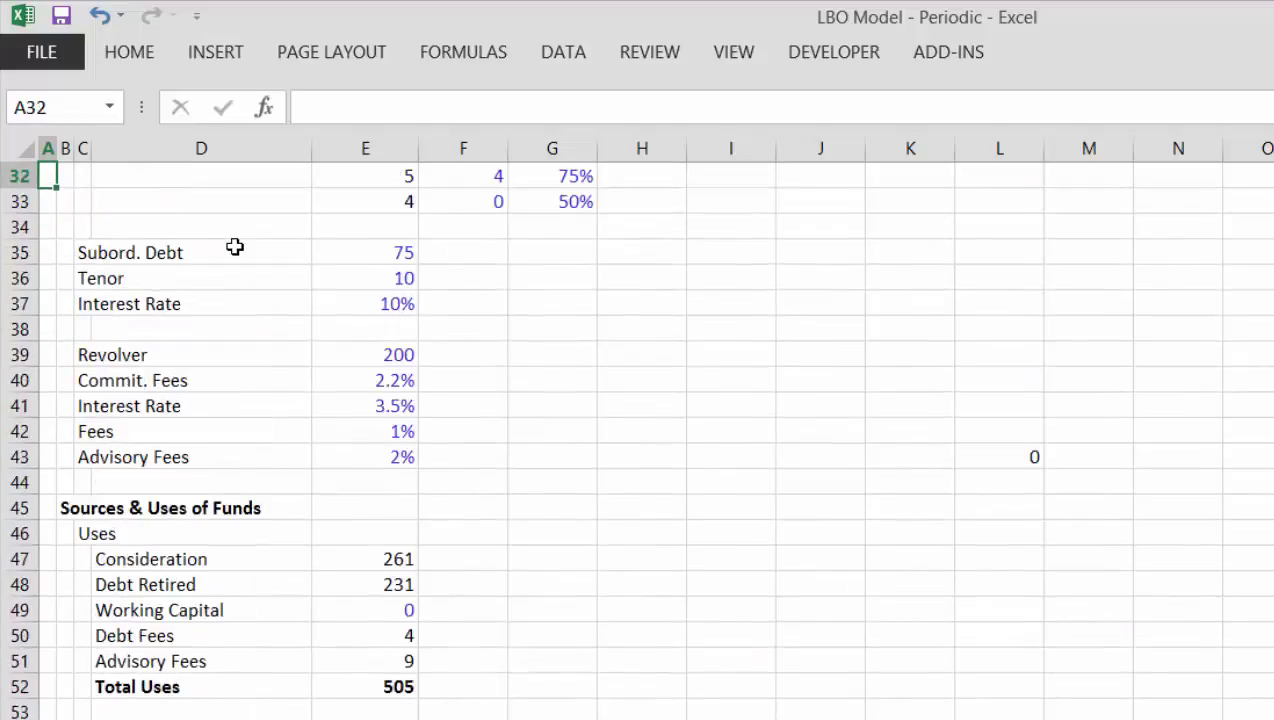
{"action": "key", "text": "Up"}
{"action": "key", "text": "Up"}
{"action": "key", "text": "Up"}
{"action": "key", "text": "Up"}
{"action": "key", "text": "Up"}
{"action": "key", "text": "Up"}
{"action": "key", "text": "Up"}
{"action": "key", "text": "Up"}
{"action": "key", "text": "Up"}
{"action": "key", "text": "Up"}
{"action": "key", "text": "Up"}
{"action": "key", "text": "Up"}
{"action": "key", "text": "Up"}
{"action": "key", "text": "Up"}
{"action": "key", "text": "Up"}
{"action": "key", "text": "Up"}
{"action": "key", "text": "Up"}
{"action": "key", "text": "Up"}
{"action": "key", "text": "Up"}
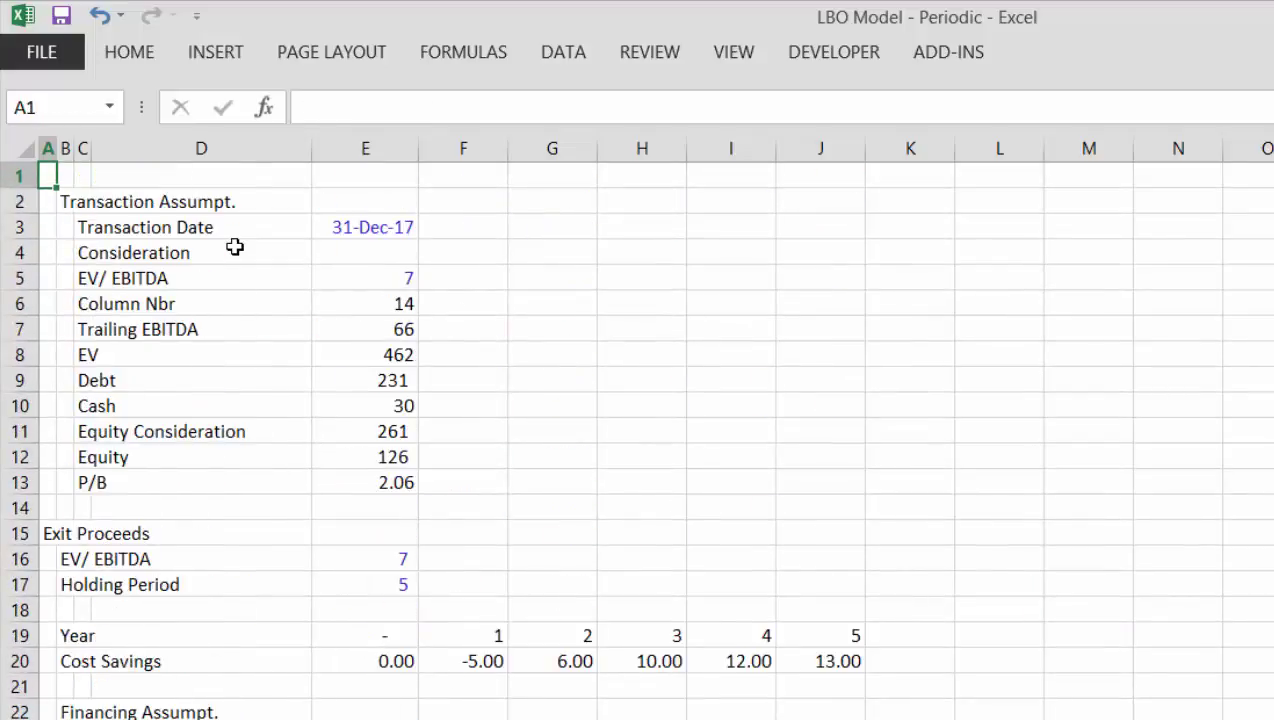
Examine the Transaction Assumpt., Exit Proceeds, Cost Savings and Financing Assumpt. blocks down to row 35
{"action": "key", "text": "Down"}
{"action": "key", "text": "Down"}
{"action": "key", "text": "Down"}
{"action": "key", "text": "Down"}
{"action": "key", "text": "Down"}
{"action": "key", "text": "Down"}
{"action": "key", "text": "Down"}
{"action": "key", "text": "Down"}
{"action": "key", "text": "Down"}
{"action": "key", "text": "Down"}
{"action": "key", "text": "Down"}
{"action": "key", "text": "Down"}
{"action": "key", "text": "Down"}
{"action": "key", "text": "Down"}
{"action": "key", "text": "Down"}
{"action": "key", "text": "Down"}
{"action": "key", "text": "Down"}
{"action": "key", "text": "Down"}
{"action": "key", "text": "Down"}
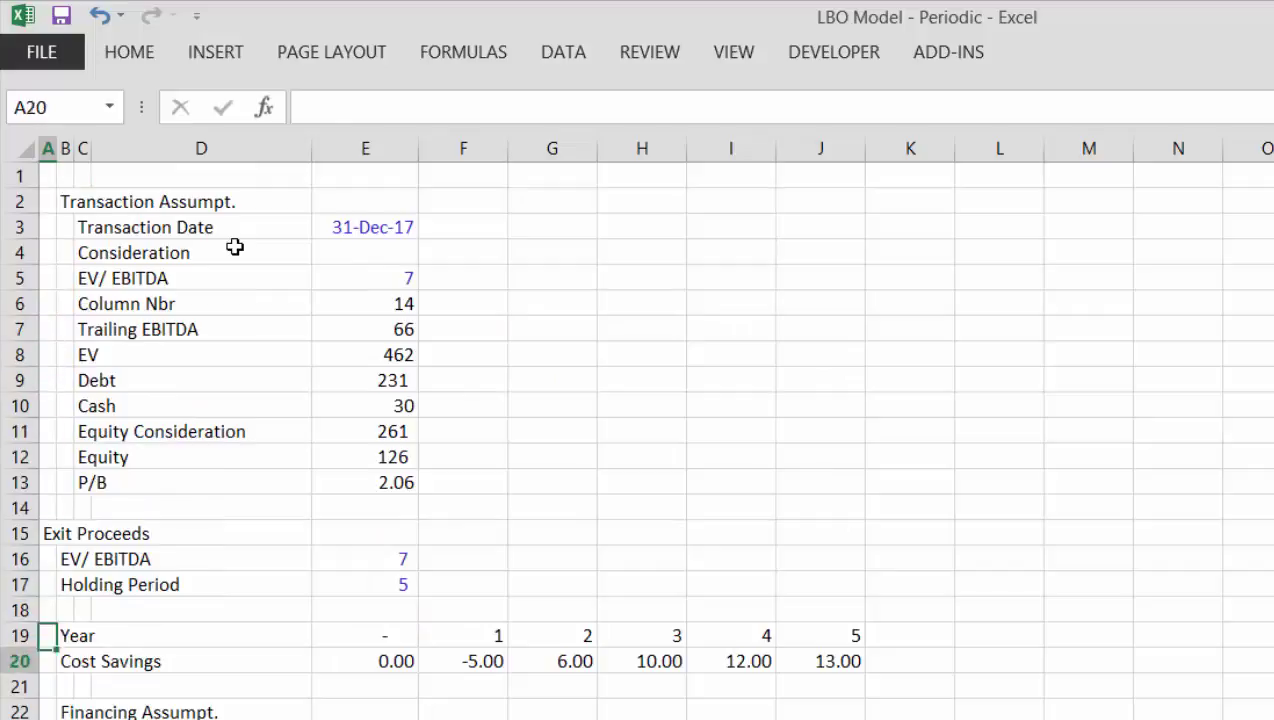
{"action": "key", "text": "Down"}
{"action": "key", "text": "Down"}
{"action": "key", "text": "Down"}
{"action": "key", "text": "Down"}
{"action": "key", "text": "Down"}
{"action": "key", "text": "Down"}
{"action": "key", "text": "Down"}
{"action": "key", "text": "Down"}
{"action": "key", "text": "Down"}
{"action": "key", "text": "Down"}
{"action": "key", "text": "Down"}
{"action": "key", "text": "Down"}
{"action": "key", "text": "Down"}
{"action": "key", "text": "Down"}
{"action": "key", "text": "Down"}
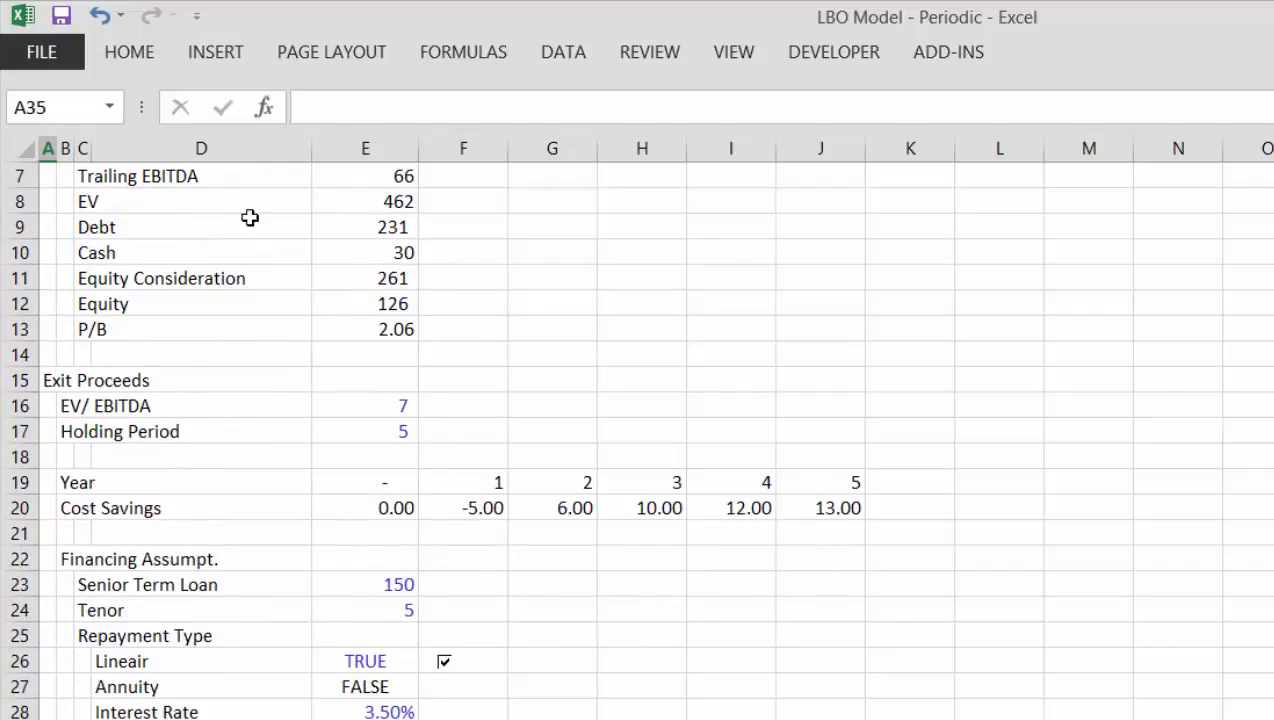
Look through column E from the Exit Proceeds EV/ EBITDA multiple down past the debt terms and Sources & Uses of Funds
{"action": "left_click", "coordinate": [365, 401]}
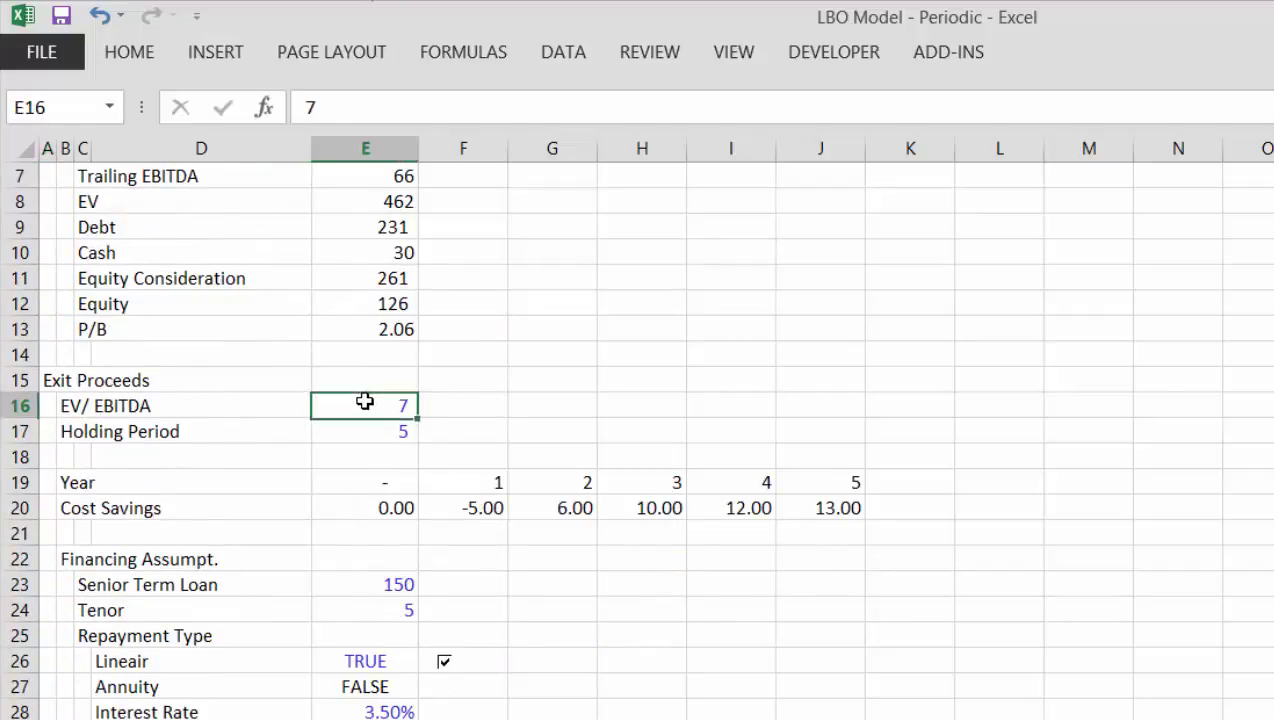
{"action": "key", "text": "Down"}
{"action": "key", "text": "Down"}
{"action": "key", "text": "Down"}
{"action": "key", "text": "Down"}
{"action": "key", "text": "Down"}
{"action": "key", "text": "Down"}
{"action": "key", "text": "Down"}
{"action": "key", "text": "Down"}
{"action": "key", "text": "Down"}
{"action": "key", "text": "Down"}
{"action": "key", "text": "Down"}
{"action": "key", "text": "Down"}
{"action": "key", "text": "Down"}
{"action": "key", "text": "Down"}
{"action": "key", "text": "Down"}
{"action": "key", "text": "Down"}
{"action": "key", "text": "Down"}
{"action": "key", "text": "Down"}
{"action": "key", "text": "Down"}
{"action": "key", "text": "Down"}
{"action": "key", "text": "Down"}
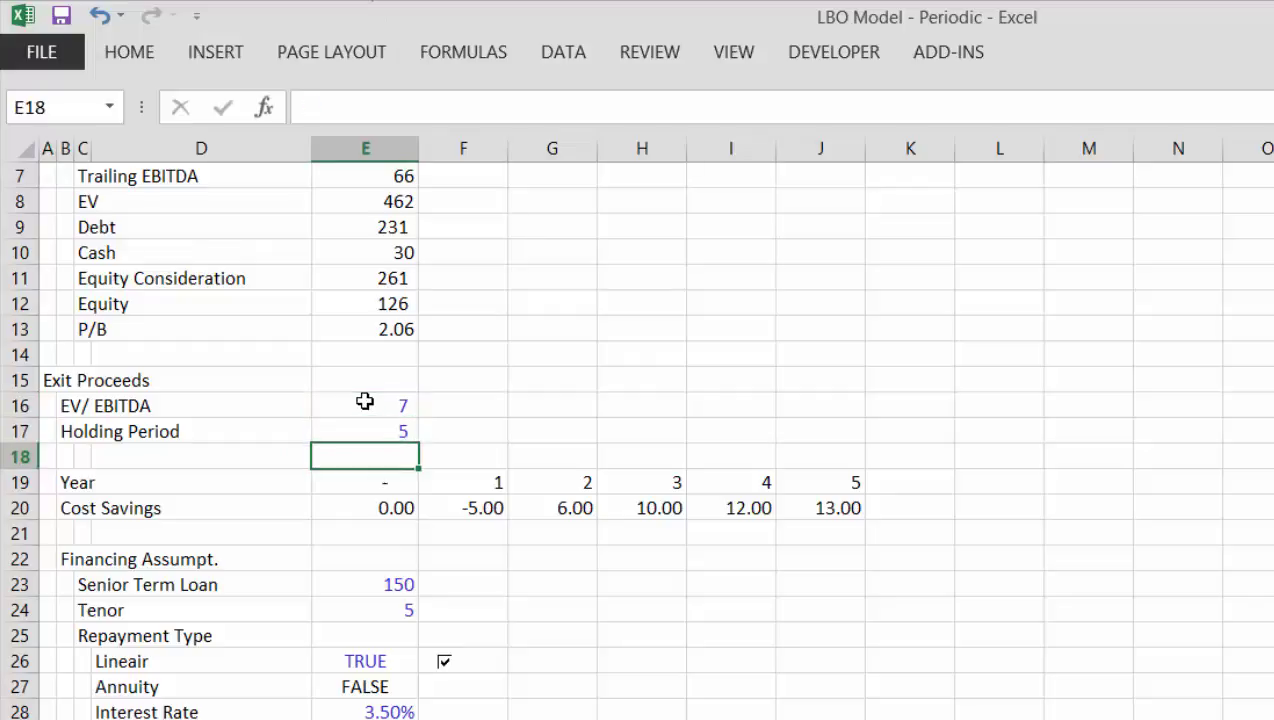
{"action": "key", "text": "Down"}
{"action": "key", "text": "Down"}
{"action": "key", "text": "Down"}
{"action": "key", "text": "Down"}
{"action": "key", "text": "Down"}
{"action": "key", "text": "Down"}
{"action": "key", "text": "Down"}
{"action": "key", "text": "Down"}
{"action": "key", "text": "Down"}
{"action": "key", "text": "Down"}
{"action": "key", "text": "Down"}
{"action": "key", "text": "Down"}
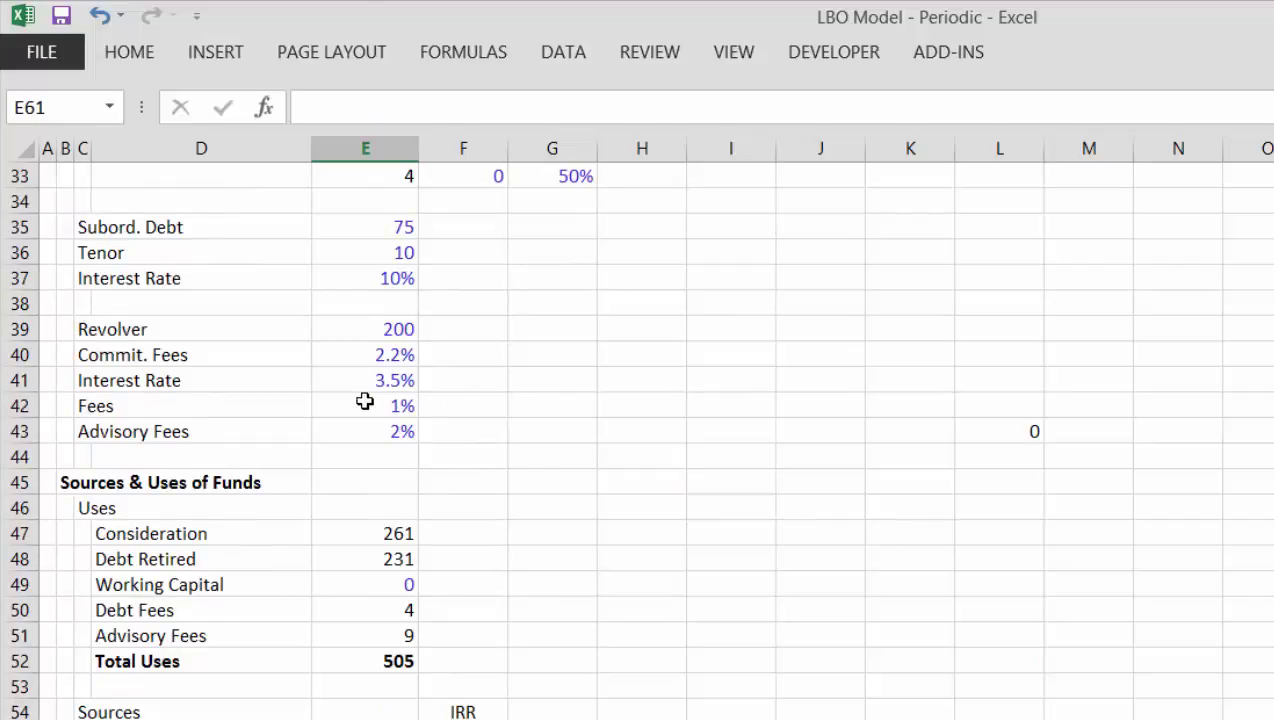
Go back up column E through the Sources amounts to the Working Capital entry under Uses
{"action": "key", "text": "Down"}
{"action": "key", "text": "Up"}
{"action": "key", "text": "Up"}
{"action": "key", "text": "Up"}
{"action": "key", "text": "Up"}
{"action": "key", "text": "Up"}
{"action": "key", "text": "Up"}
{"action": "key", "text": "Up"}
{"action": "key", "text": "Up"}
{"action": "key", "text": "Up"}
{"action": "key", "text": "Up"}
{"action": "key", "text": "Up"}
{"action": "key", "text": "Up"}
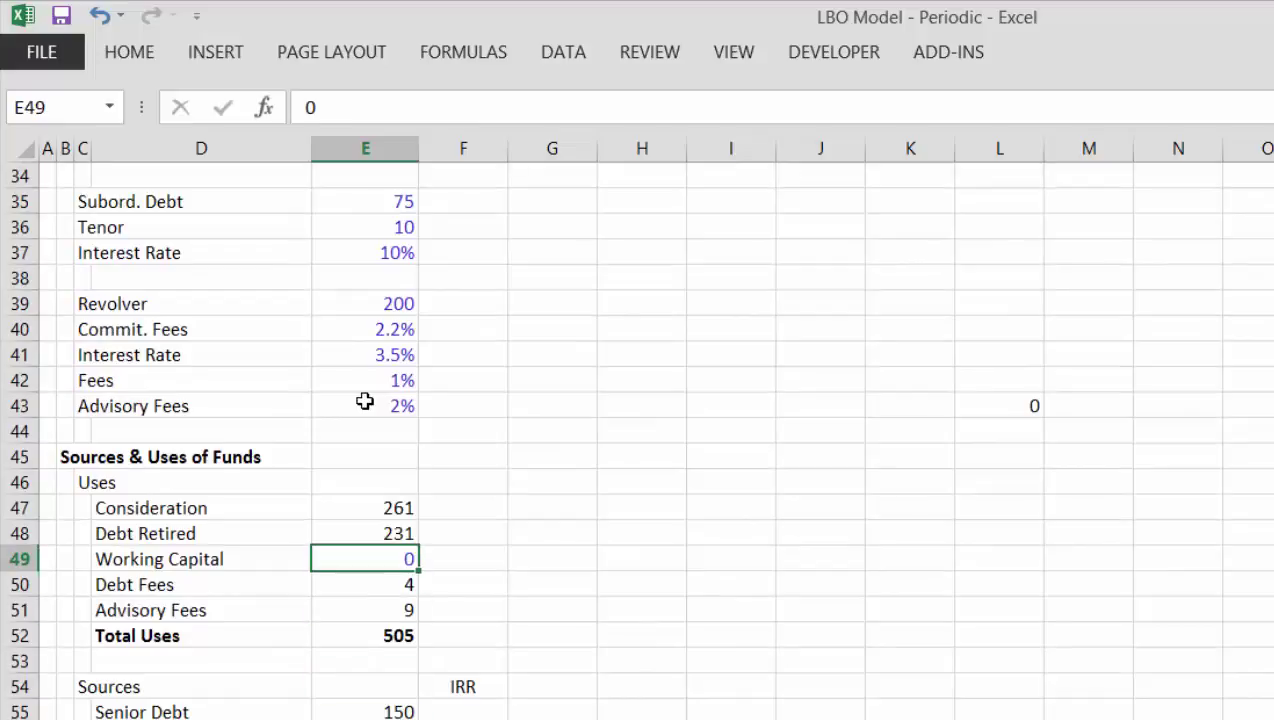
Examine column E from the Working Capital entry down through Sources, Accounting Assumpt. and the GoodWill Analysis to row 80
{"action": "key", "text": "Down"}
{"action": "key", "text": "Down"}
{"action": "key", "text": "Down"}
{"action": "key", "text": "Down"}
{"action": "key", "text": "Down"}
{"action": "key", "text": "Down"}
{"action": "key", "text": "Down"}
{"action": "key", "text": "Down"}
{"action": "key", "text": "Down"}
{"action": "key", "text": "Down"}
{"action": "key", "text": "Down"}
{"action": "key", "text": "Down"}
{"action": "key", "text": "Down"}
{"action": "key", "text": "Down"}
{"action": "key", "text": "Down"}
{"action": "key", "text": "Down"}
{"action": "key", "text": "Down"}
{"action": "key", "text": "Down"}
{"action": "key", "text": "Down"}
{"action": "key", "text": "Down"}
{"action": "key", "text": "Down"}
{"action": "key", "text": "Down"}
{"action": "key", "text": "Down"}
{"action": "key", "text": "Down"}
{"action": "key", "text": "Down"}
{"action": "key", "text": "Down"}
{"action": "key", "text": "Down"}
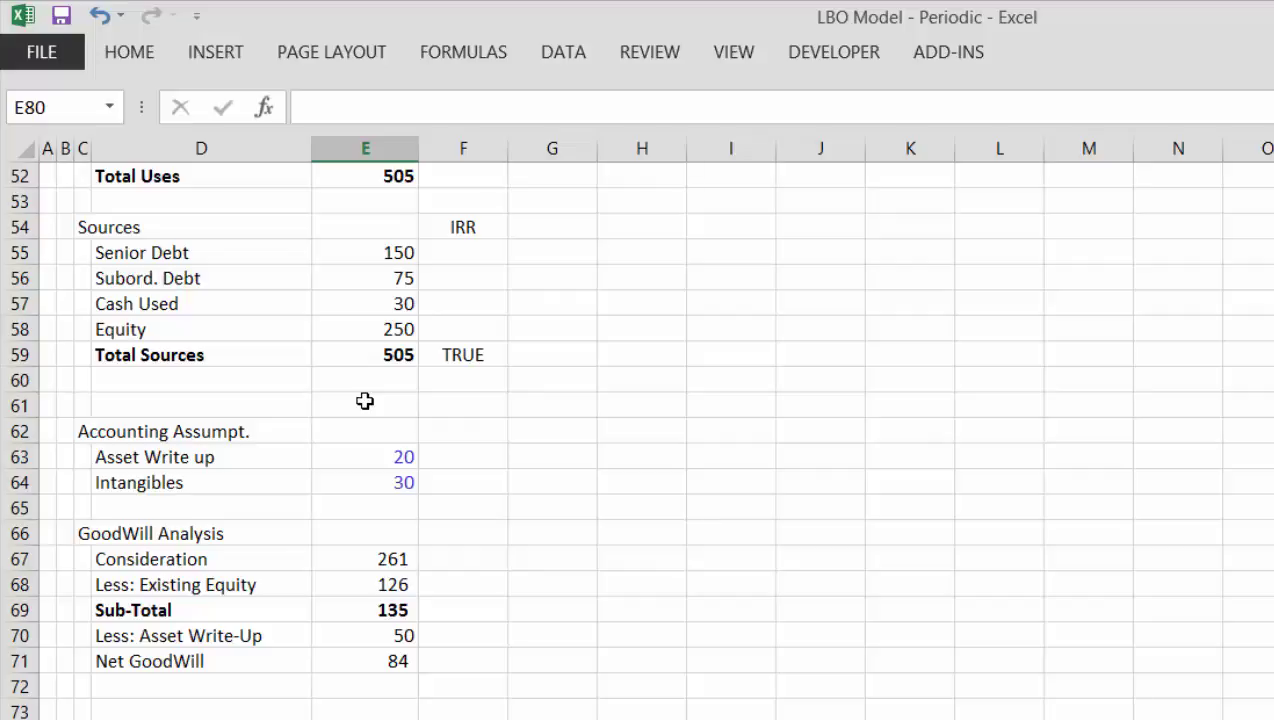
Glance at the sheet with the Pro Forma B/S and switch to the Other Assumptions block on the Standalone Case sheet
{"action": "key", "text": "ctrl+Page_Down"}
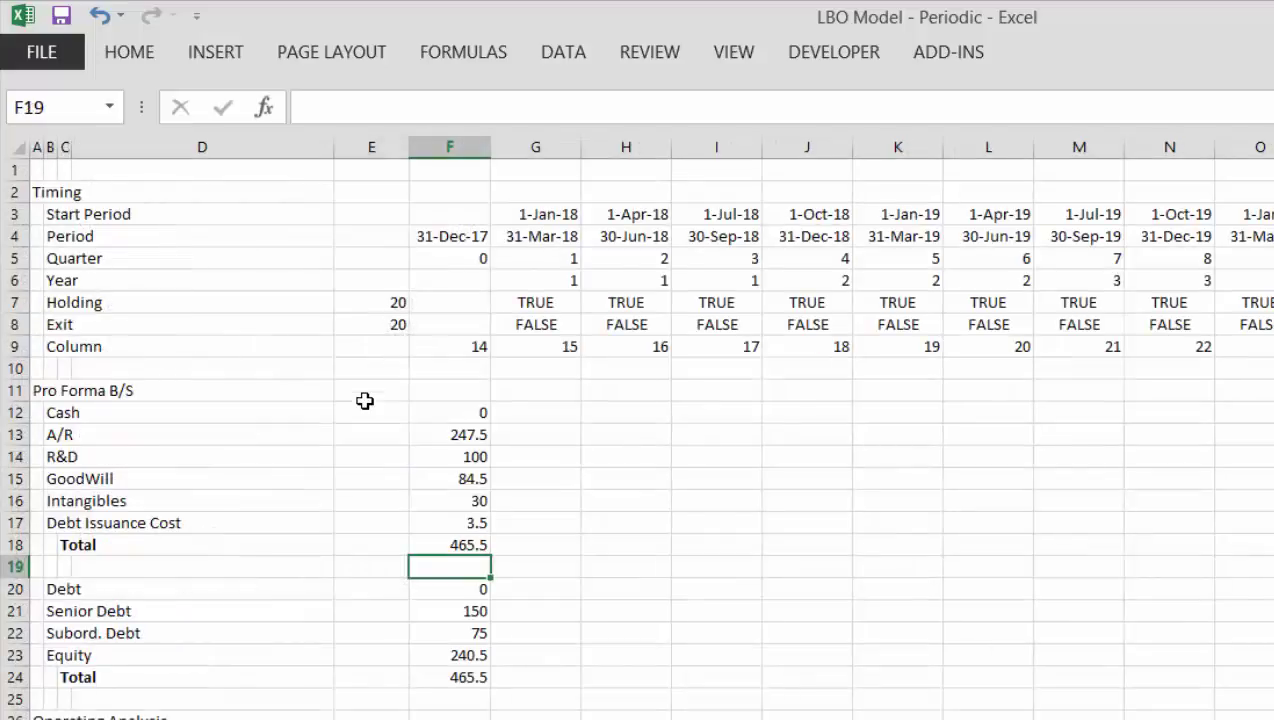
{"action": "key", "text": "ctrl+Page_Down"}
{"action": "key", "text": "ctrl+Page_Up"}
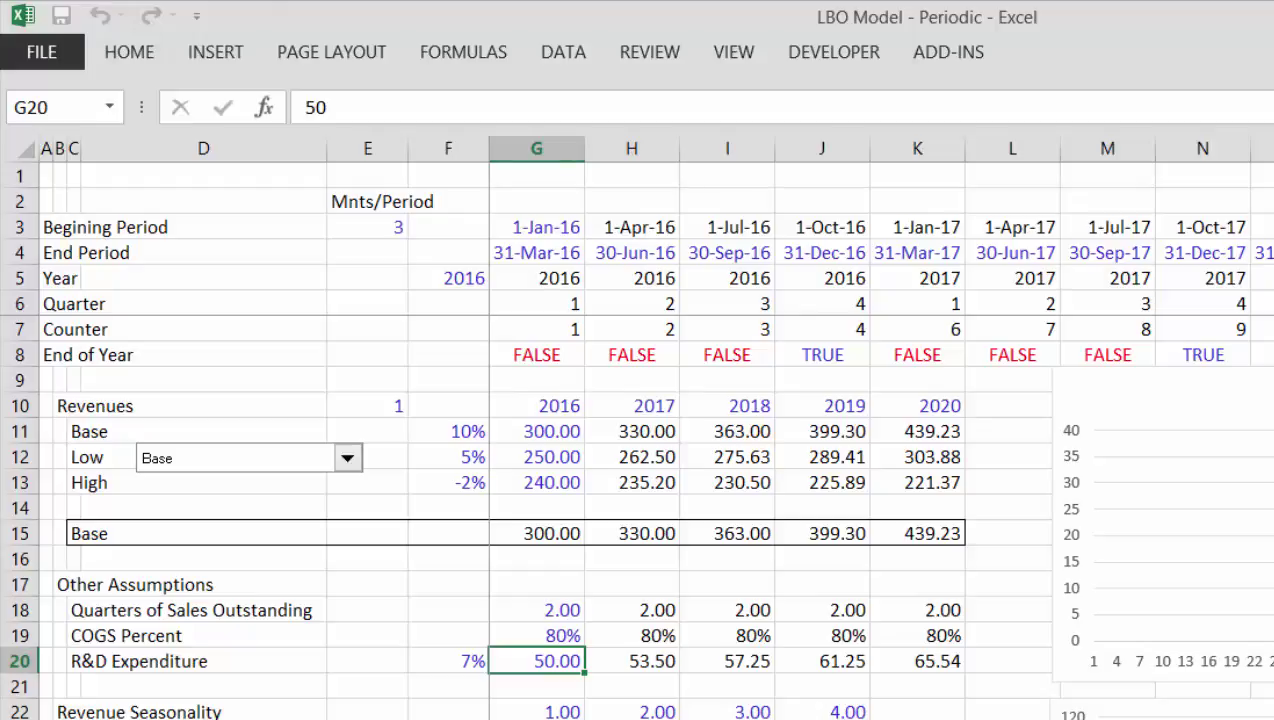
{"action": "left_click", "coordinate": [443, 612]}
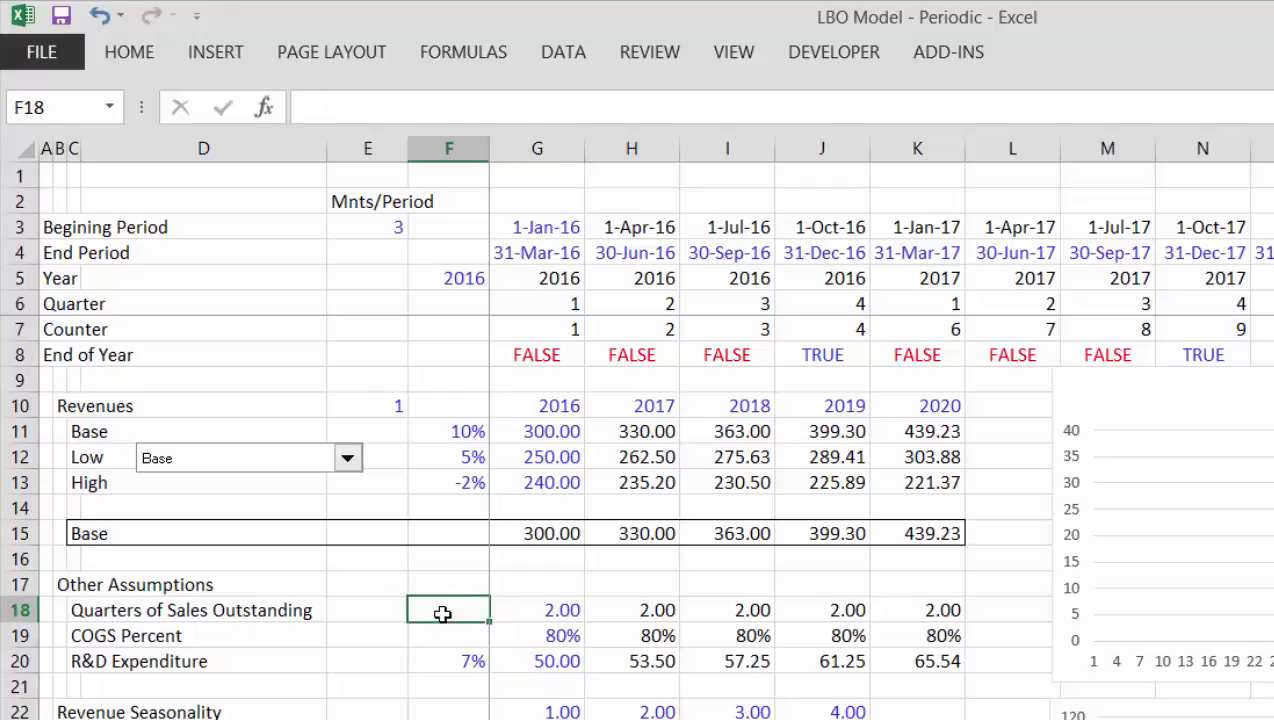
Review the Standalone Case inputs from Other Assumptions through Revenue Seasonality, Revolver and Valuation Assumptions to row 44
{"action": "key", "text": "Down"}
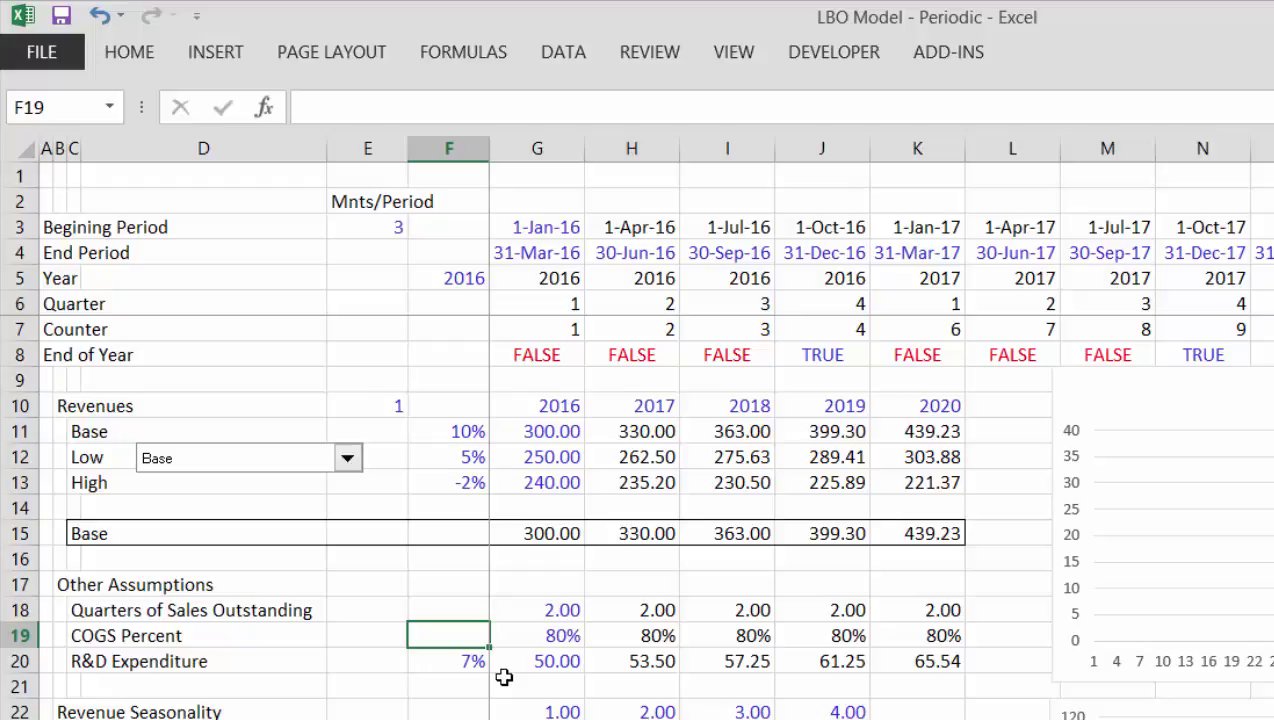
{"action": "key", "text": "Down"}
{"action": "key", "text": "Down"}
{"action": "key", "text": "Down"}
{"action": "key", "text": "Down"}
{"action": "key", "text": "Down"}
{"action": "key", "text": "Down"}
{"action": "key", "text": "Down"}
{"action": "key", "text": "Down"}
{"action": "key", "text": "Down"}
{"action": "key", "text": "Down"}
{"action": "key", "text": "Down"}
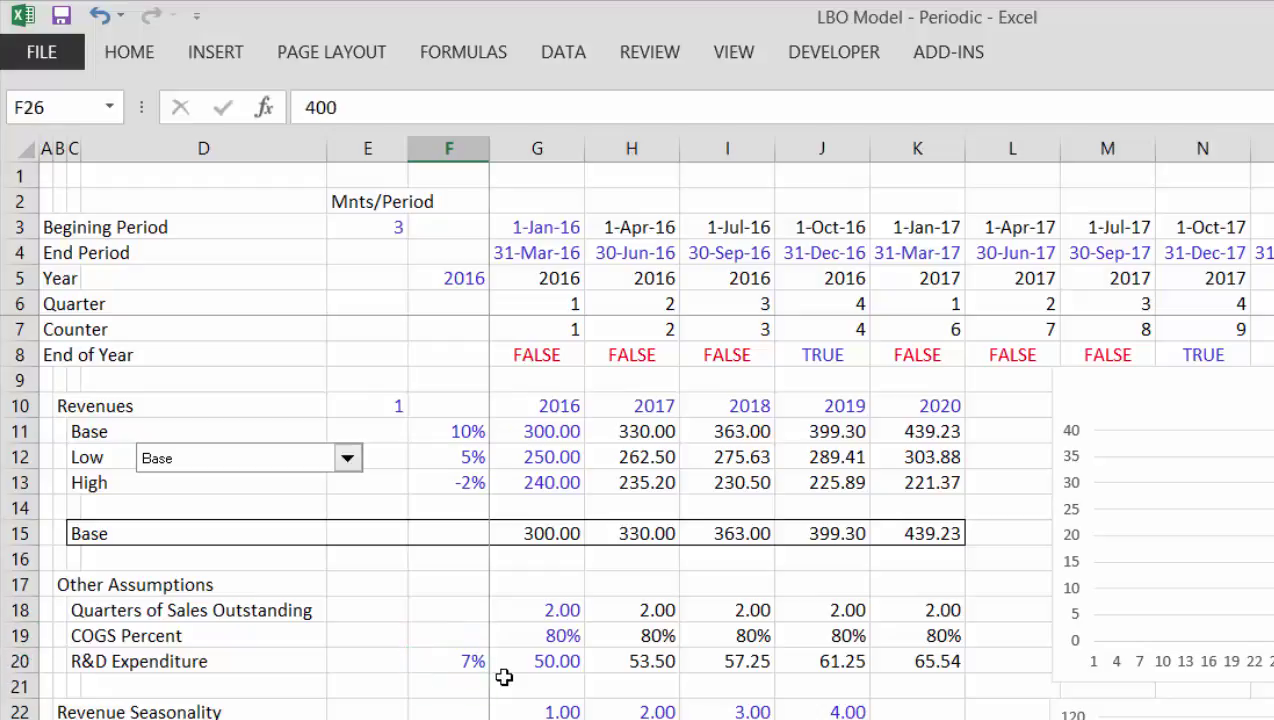
{"action": "key", "text": "Down"}
{"action": "key", "text": "Down"}
{"action": "key", "text": "Down"}
{"action": "key", "text": "Down"}
{"action": "key", "text": "Down"}
{"action": "key", "text": "Down"}
{"action": "key", "text": "Down"}
{"action": "key", "text": "Down"}
{"action": "key", "text": "Down"}
{"action": "key", "text": "Down"}
{"action": "key", "text": "Down"}
{"action": "key", "text": "Down"}
{"action": "key", "text": "Down"}
{"action": "key", "text": "Down"}
{"action": "key", "text": "Down"}
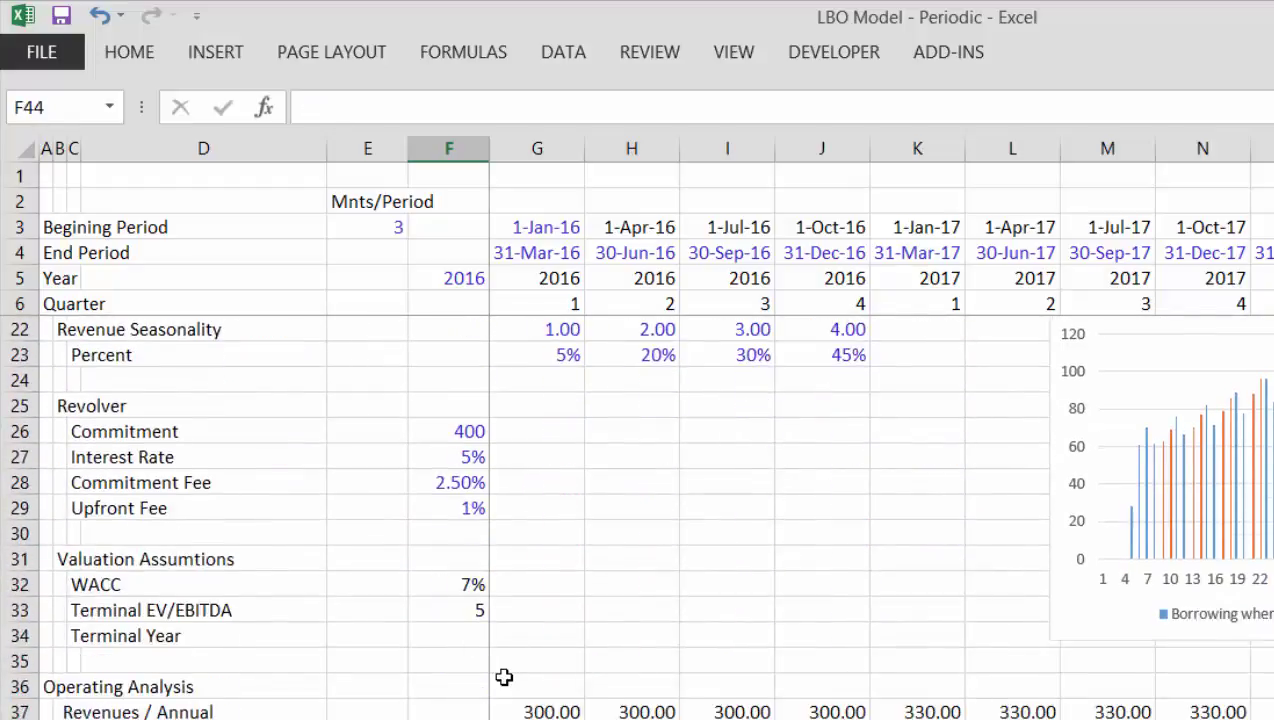
Go back up column F from the Operating Analysis through the revolver and revenue inputs to the timing rows
{"action": "key", "text": "Up"}
{"action": "key", "text": "Up"}
{"action": "key", "text": "Up"}
{"action": "key", "text": "Up"}
{"action": "key", "text": "Up"}
{"action": "key", "text": "Up"}
{"action": "key", "text": "Up"}
{"action": "key", "text": "Up"}
{"action": "key", "text": "Up"}
{"action": "key", "text": "Up"}
{"action": "key", "text": "Up"}
{"action": "key", "text": "Up"}
{"action": "key", "text": "Up"}
{"action": "key", "text": "Up"}
{"action": "key", "text": "Up"}
{"action": "key", "text": "Up"}
{"action": "key", "text": "Up"}
{"action": "key", "text": "Up"}
{"action": "key", "text": "Up"}
{"action": "key", "text": "Up"}
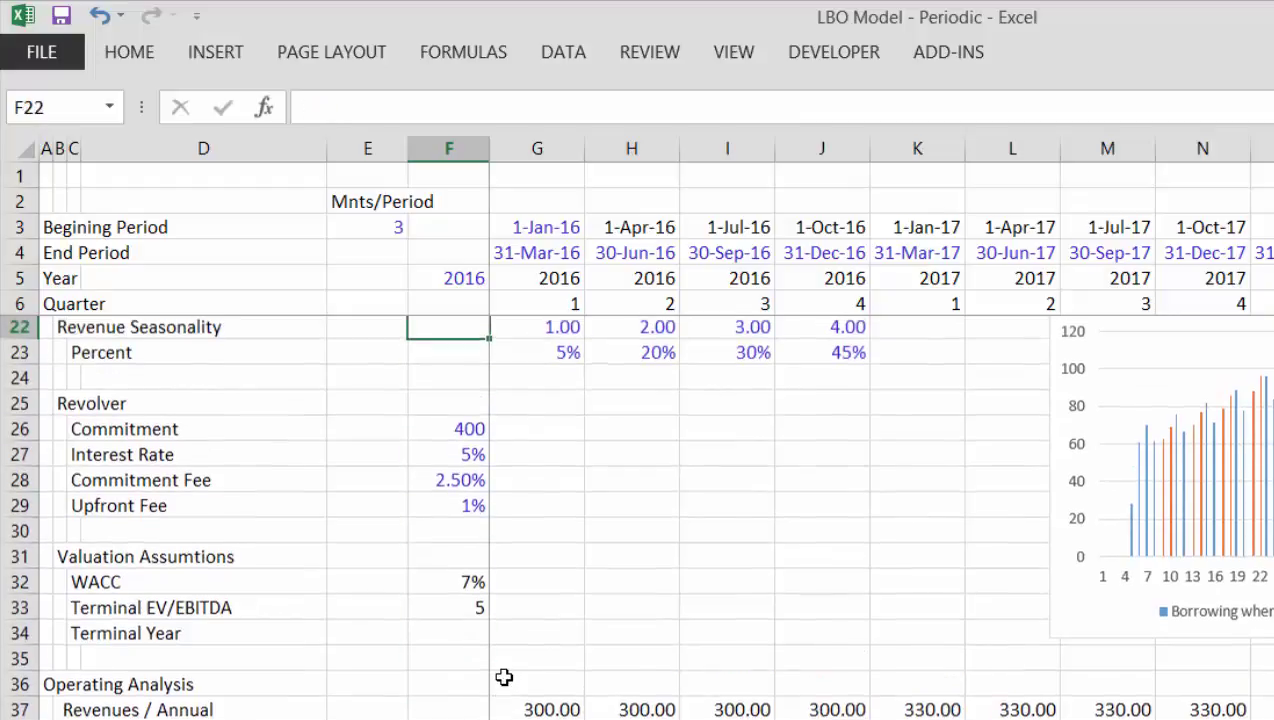
{"action": "key", "text": "Up"}
{"action": "key", "text": "Up"}
{"action": "key", "text": "Up"}
{"action": "key", "text": "Up"}
{"action": "key", "text": "Up"}
{"action": "key", "text": "Up"}
{"action": "key", "text": "Up"}
{"action": "key", "text": "Up"}
{"action": "key", "text": "Up"}
{"action": "key", "text": "Up"}
{"action": "key", "text": "Up"}
{"action": "key", "text": "Up"}
{"action": "key", "text": "Up"}
{"action": "key", "text": "Up"}
{"action": "key", "text": "Up"}
{"action": "key", "text": "Up"}
Look down column F again from the timing rows past the revenue cases to row 30 below the Revolver block
{"action": "key", "text": "Down"}
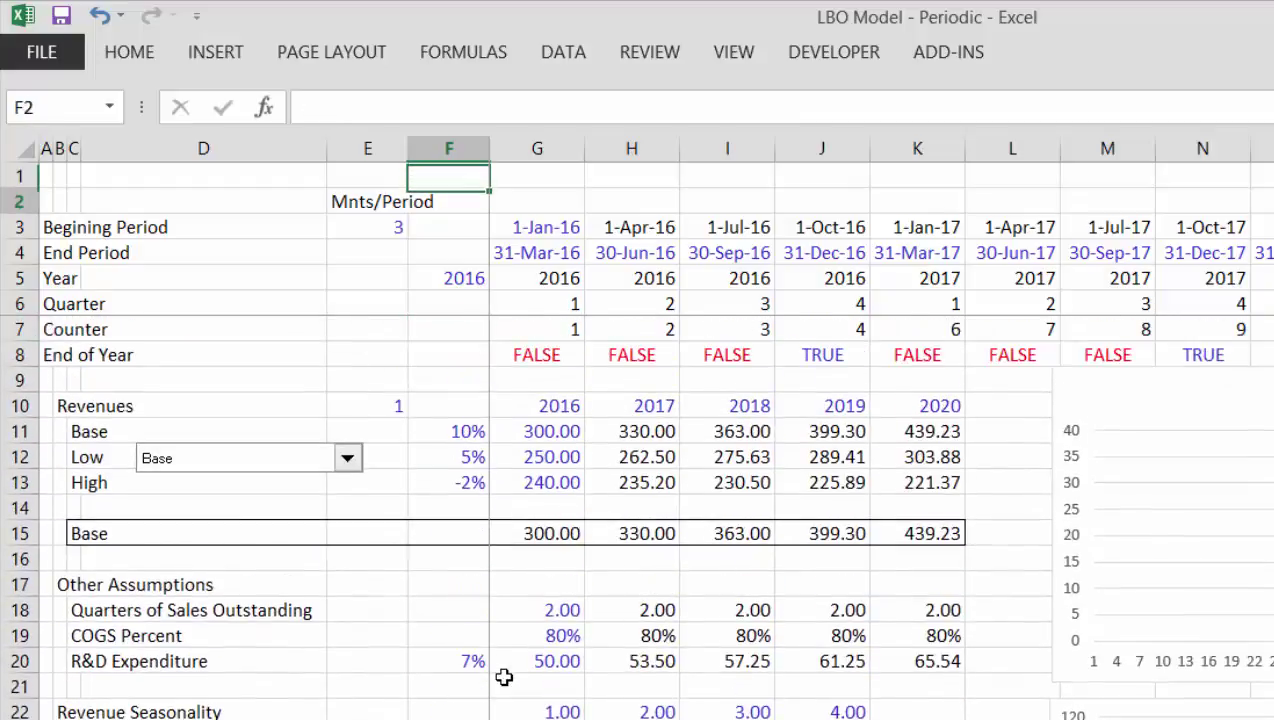
{"action": "key", "text": "Down"}
{"action": "key", "text": "Down"}
{"action": "key", "text": "Down"}
{"action": "key", "text": "Down"}
{"action": "key", "text": "Down"}
{"action": "key", "text": "Down"}
{"action": "key", "text": "Down"}
{"action": "key", "text": "Down"}
{"action": "key", "text": "Down"}
{"action": "key", "text": "Down"}
{"action": "key", "text": "Down"}
{"action": "key", "text": "Down"}
{"action": "key", "text": "Down"}
{"action": "key", "text": "Down"}
{"action": "key", "text": "Down"}
{"action": "key", "text": "Down"}
{"action": "key", "text": "Down"}
{"action": "key", "text": "Down"}
{"action": "key", "text": "Down"}
{"action": "key", "text": "Down"}
{"action": "key", "text": "Down"}
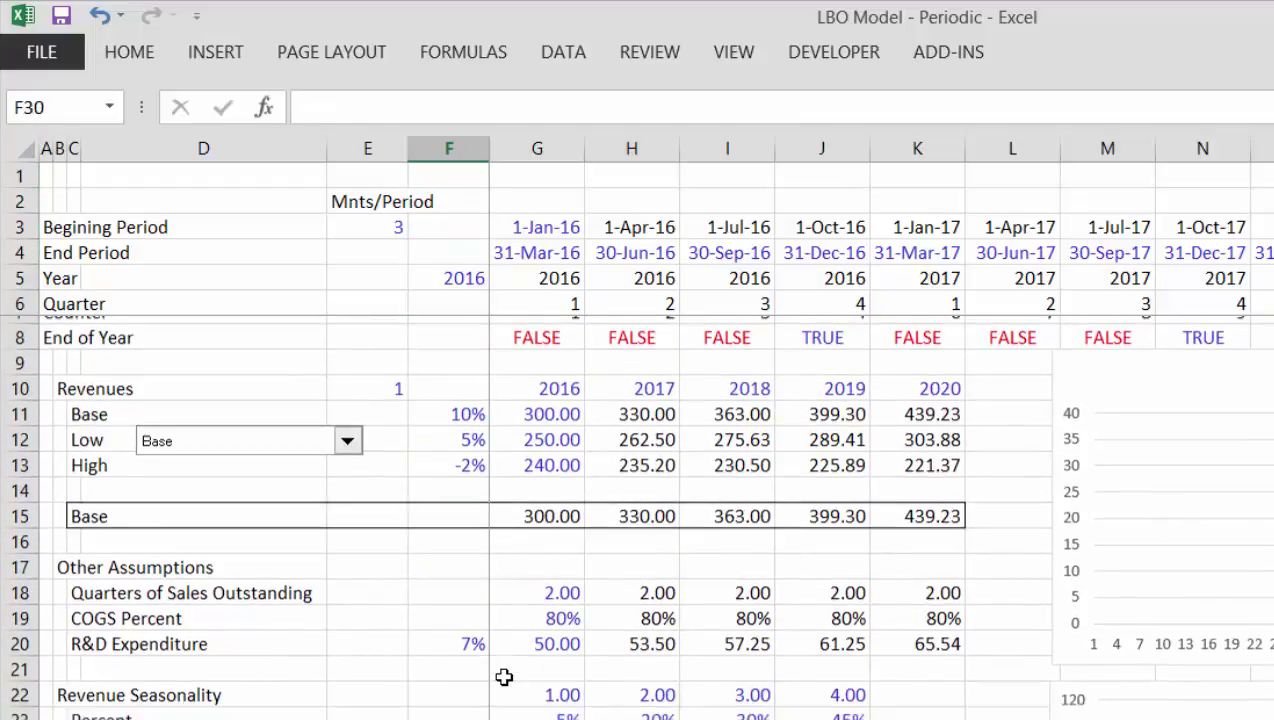
Rename the Quarters of Sales Outstanding label in C18 to A/R Days Outstanding
{"action": "key", "text": "Up"}
{"action": "key", "text": "Up"}
{"action": "key", "text": "Up"}
{"action": "key", "text": "Up"}
{"action": "key", "text": "Up"}
{"action": "key", "text": "Up"}
{"action": "key", "text": "Up"}
{"action": "key", "text": "Up"}
{"action": "key", "text": "Up"}
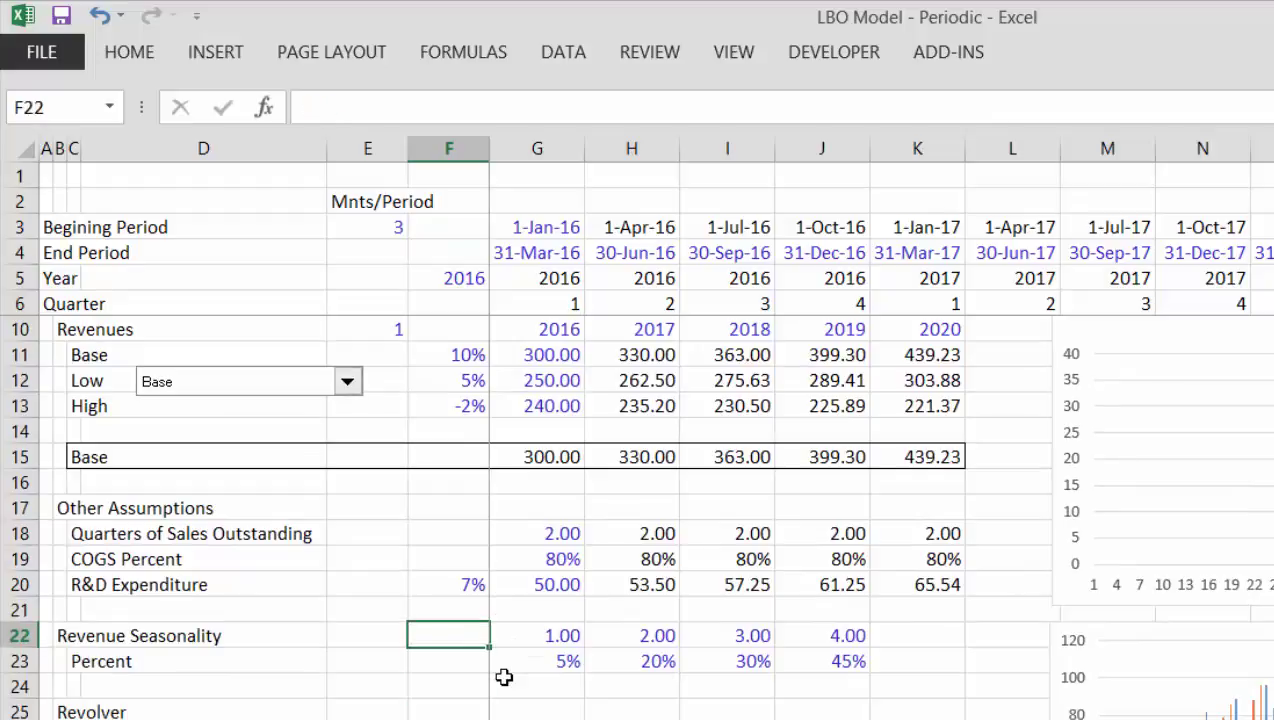
{"action": "key", "text": "Up"}
{"action": "key", "text": "Up"}
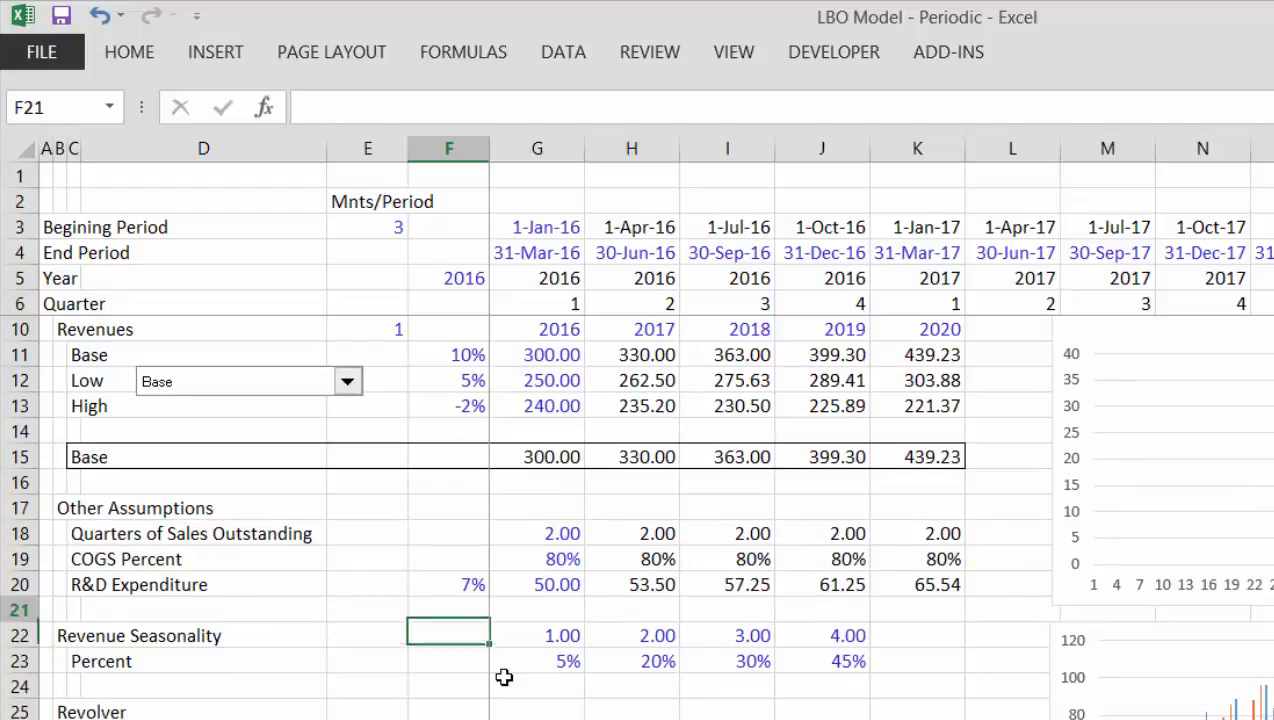
{"action": "key", "text": "Up"}
{"action": "key", "text": "Up"}
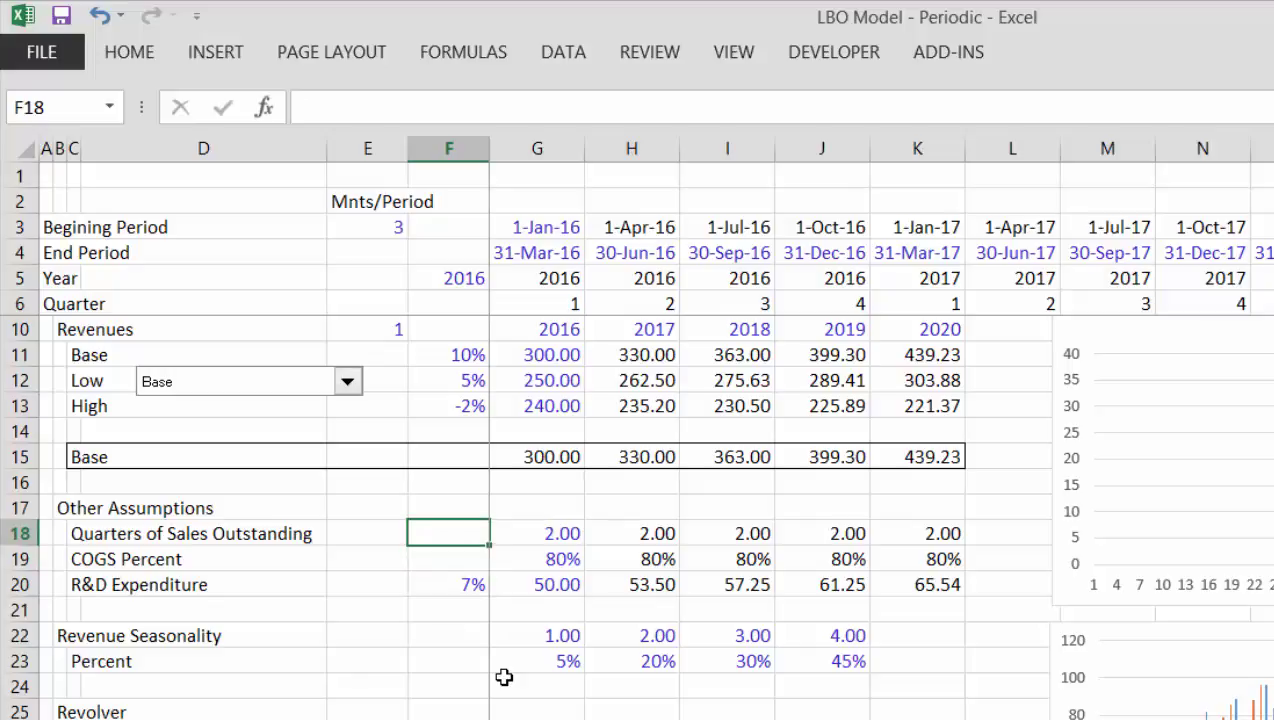
{"action": "key", "text": "Left"}
{"action": "key", "text": "Left"}
{"action": "key", "text": "Left"}
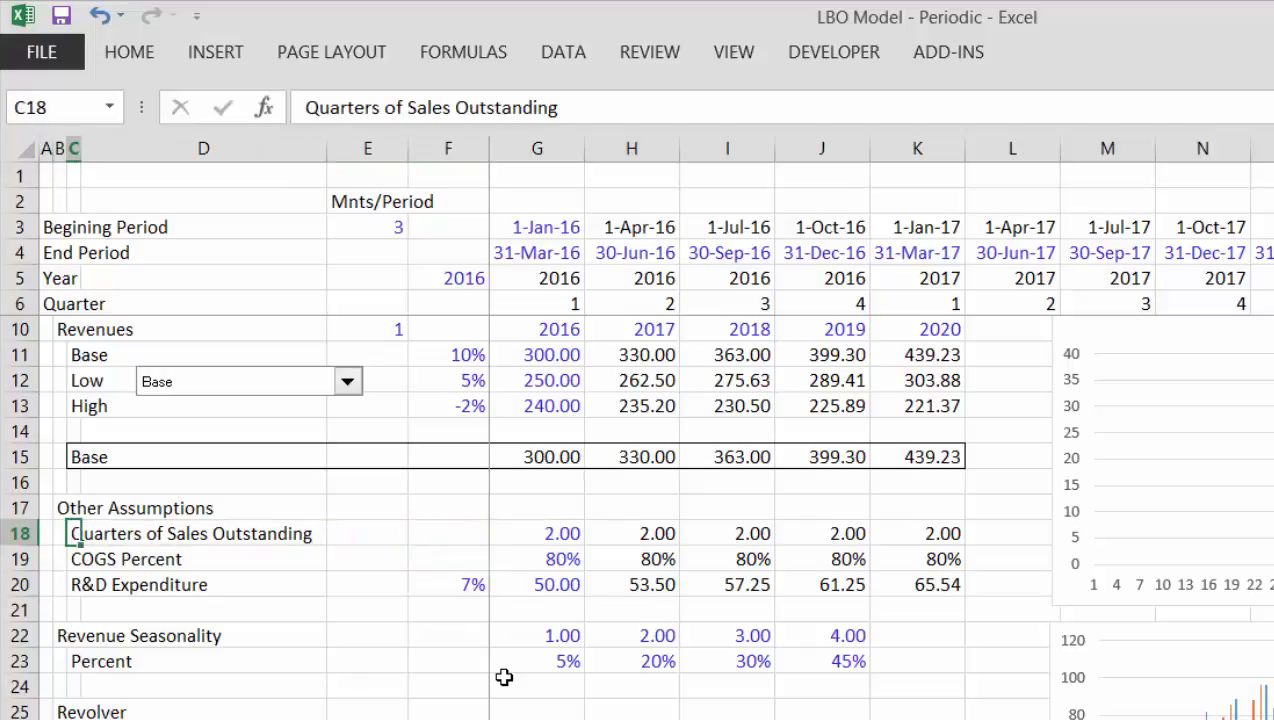
{"action": "type", "text": "A/R"}
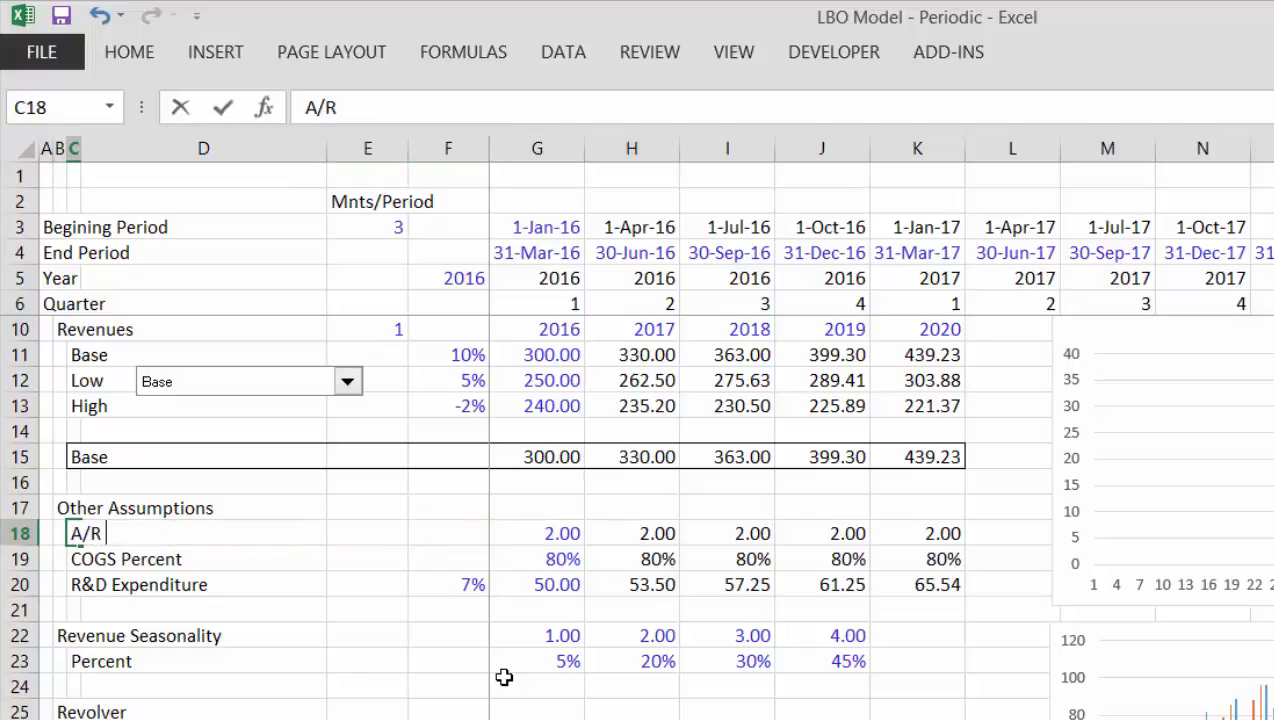
{"action": "type", "text": " Days Ot"}
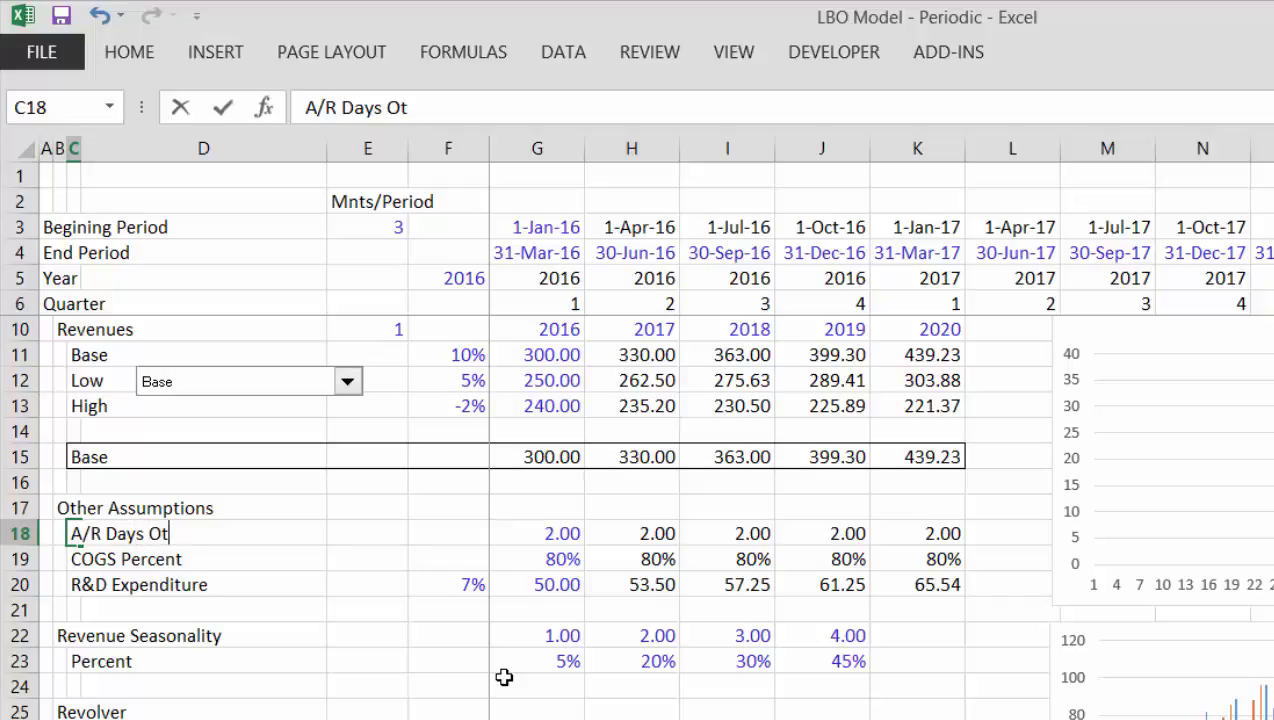
{"action": "key", "text": "BackSpace"}
{"action": "type", "text": "utsta"}
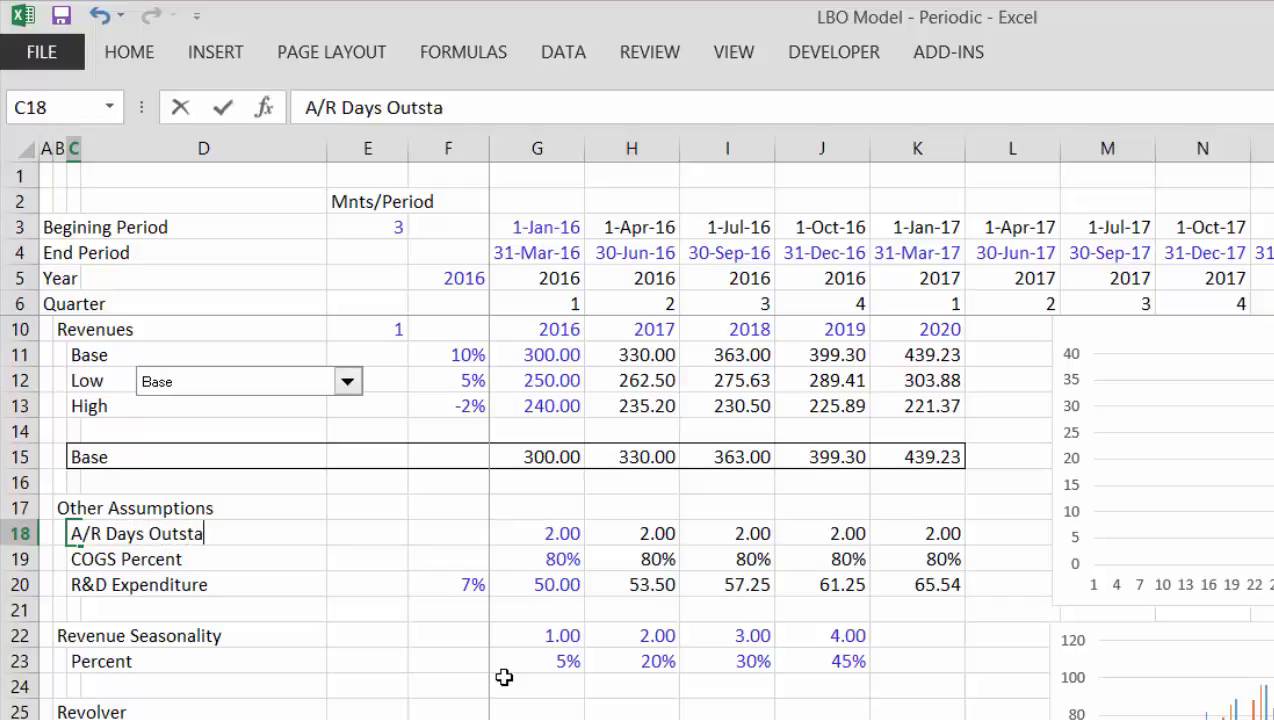
{"action": "type", "text": "nding"}
{"action": "key", "text": "Return"}
{"action": "key", "text": "Up"}
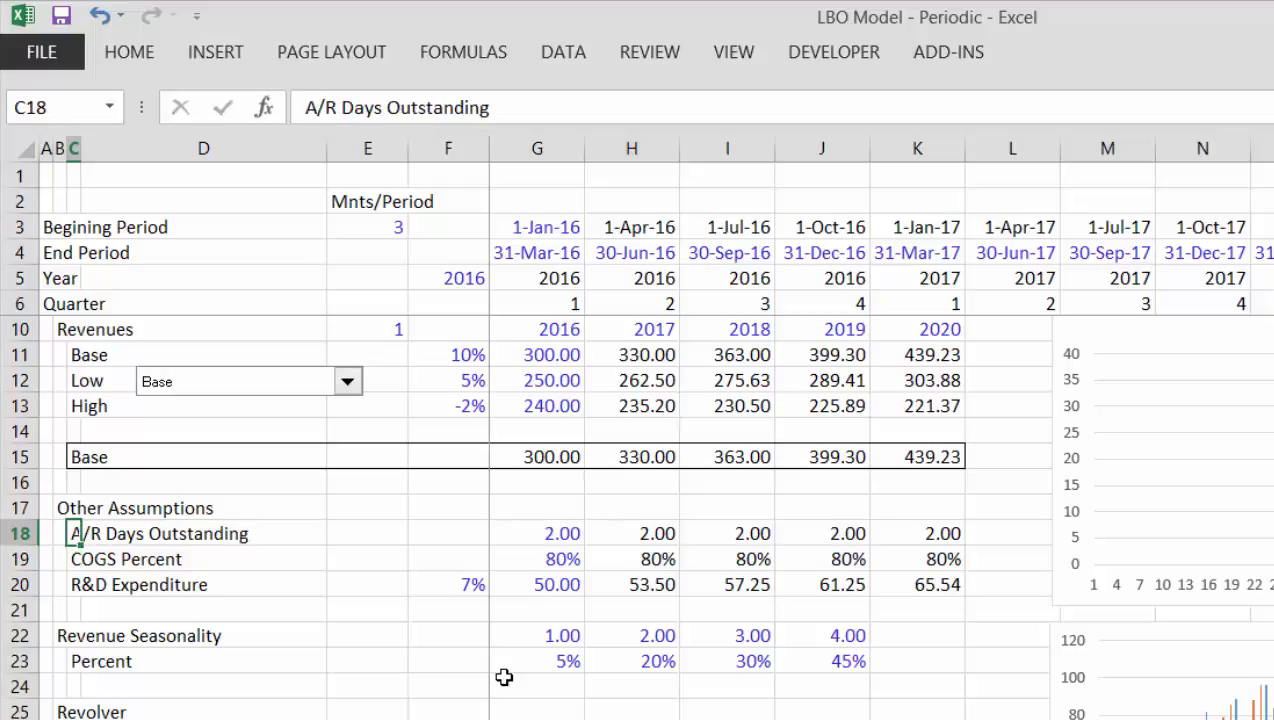
Check the 2016 entry in the A/R Days Outstanding row and return to its label
{"action": "key", "text": "Right"}
{"action": "key", "text": "Right"}
{"action": "key", "text": "Right"}
{"action": "key", "text": "Right"}
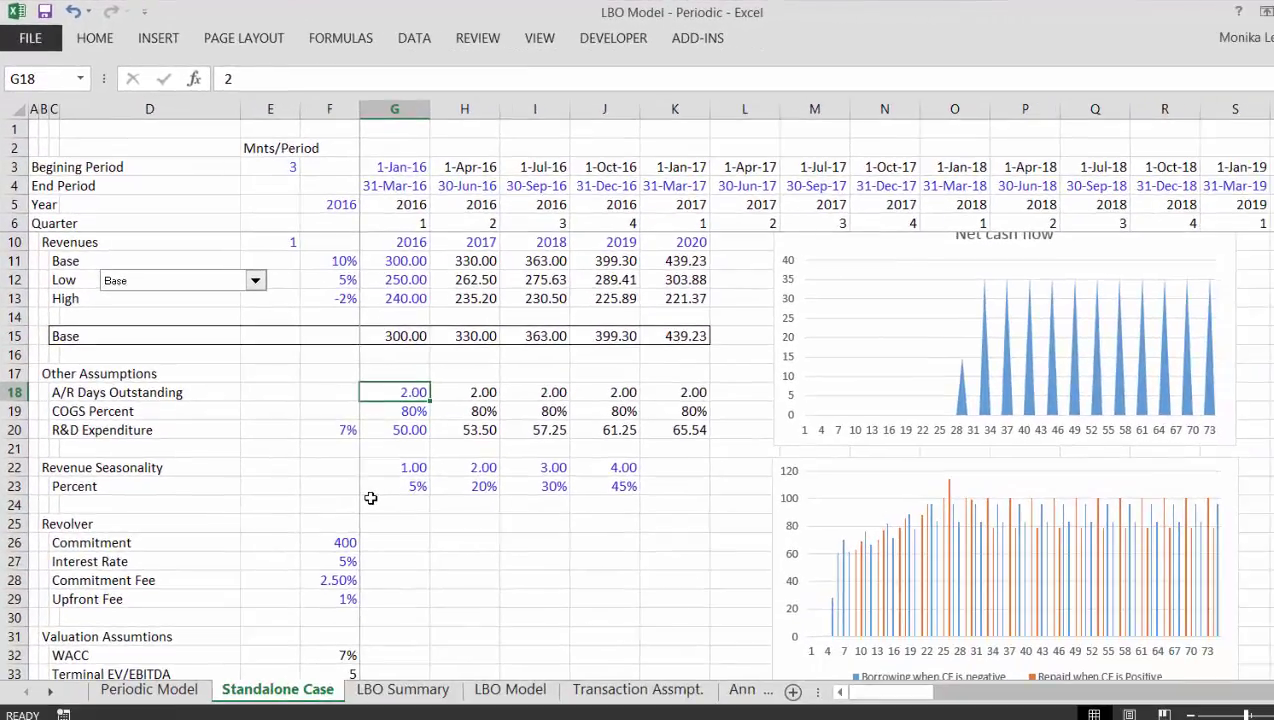
{"action": "key", "text": "Left"}
{"action": "key", "text": "Left"}
{"action": "key", "text": "Left"}
{"action": "key", "text": "Left"}
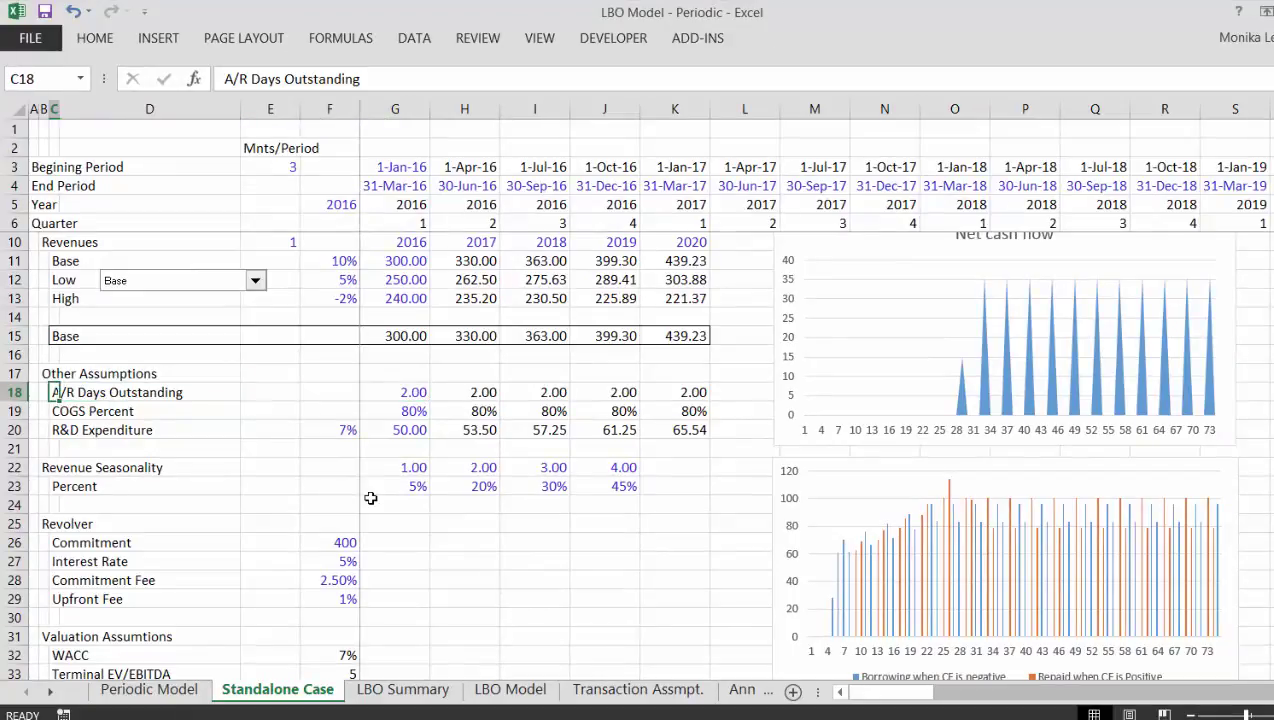
Insert a blank row above COGS Percent in the Other Assumptions block
{"action": "key", "text": "Right"}
{"action": "key", "text": "Down"}
{"action": "key", "text": "Left"}
{"action": "key", "text": "Left"}
{"action": "key", "text": "Left"}
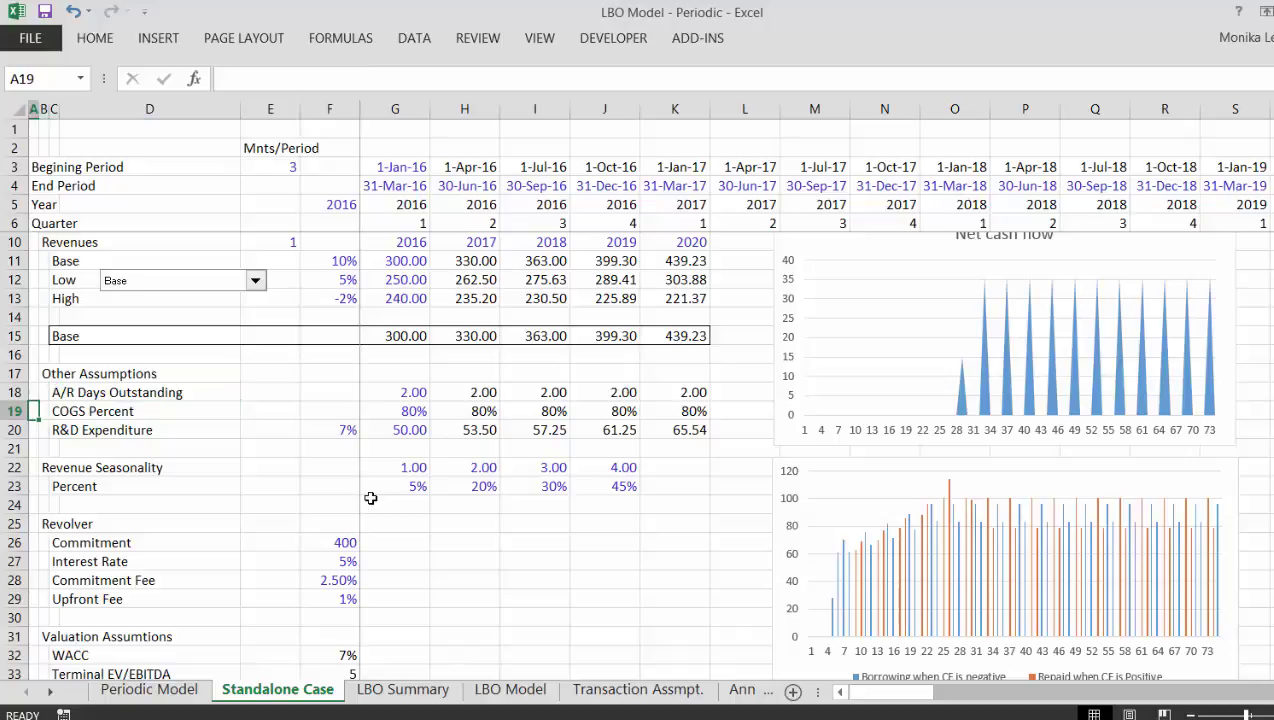
{"action": "key", "text": "shift+space"}
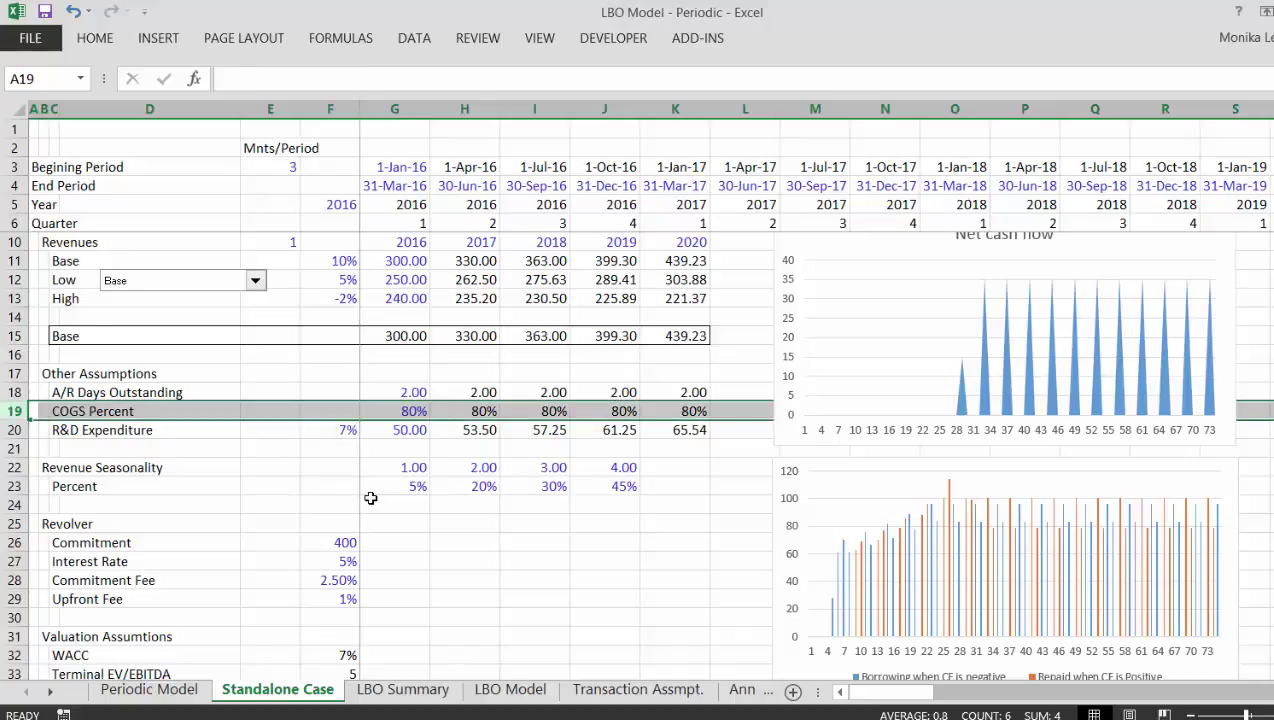
{"action": "key", "text": "ctrl+shift+plus"}
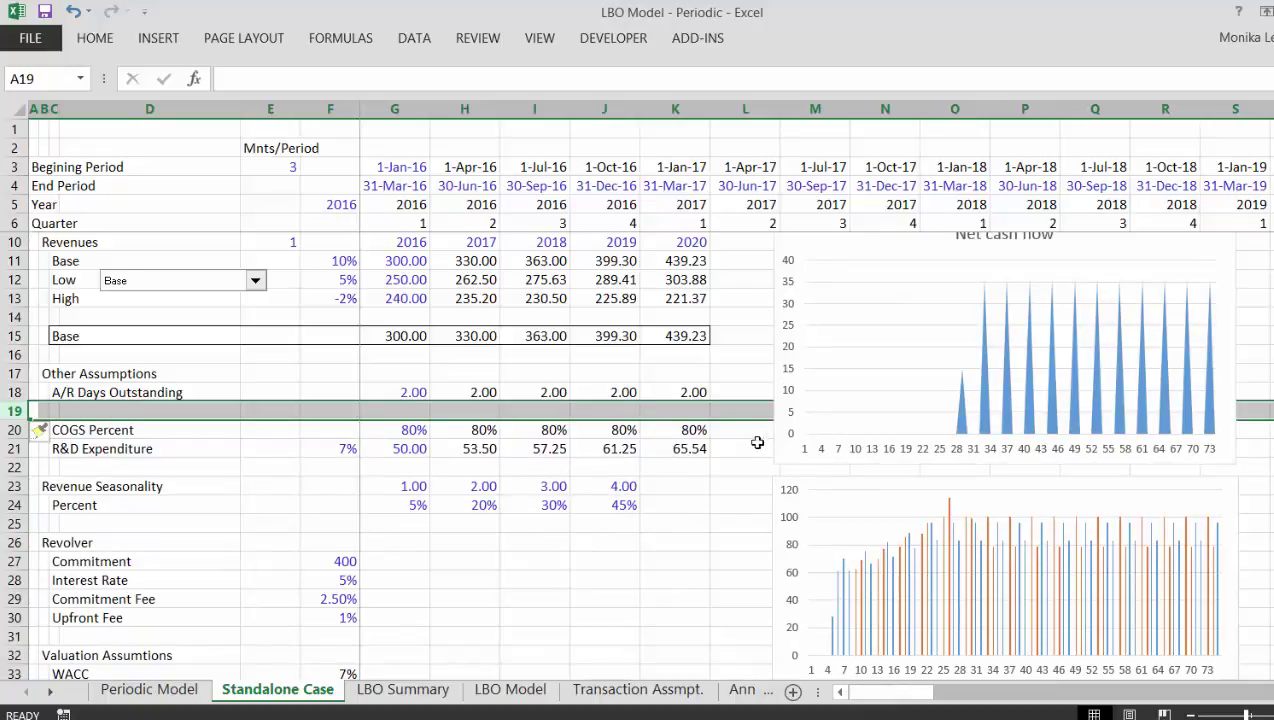
Shorten the Net cash flow chart from below so it ends near the R&D Expenditure row, and deselect it
{"action": "left_click", "coordinate": [791, 437]}
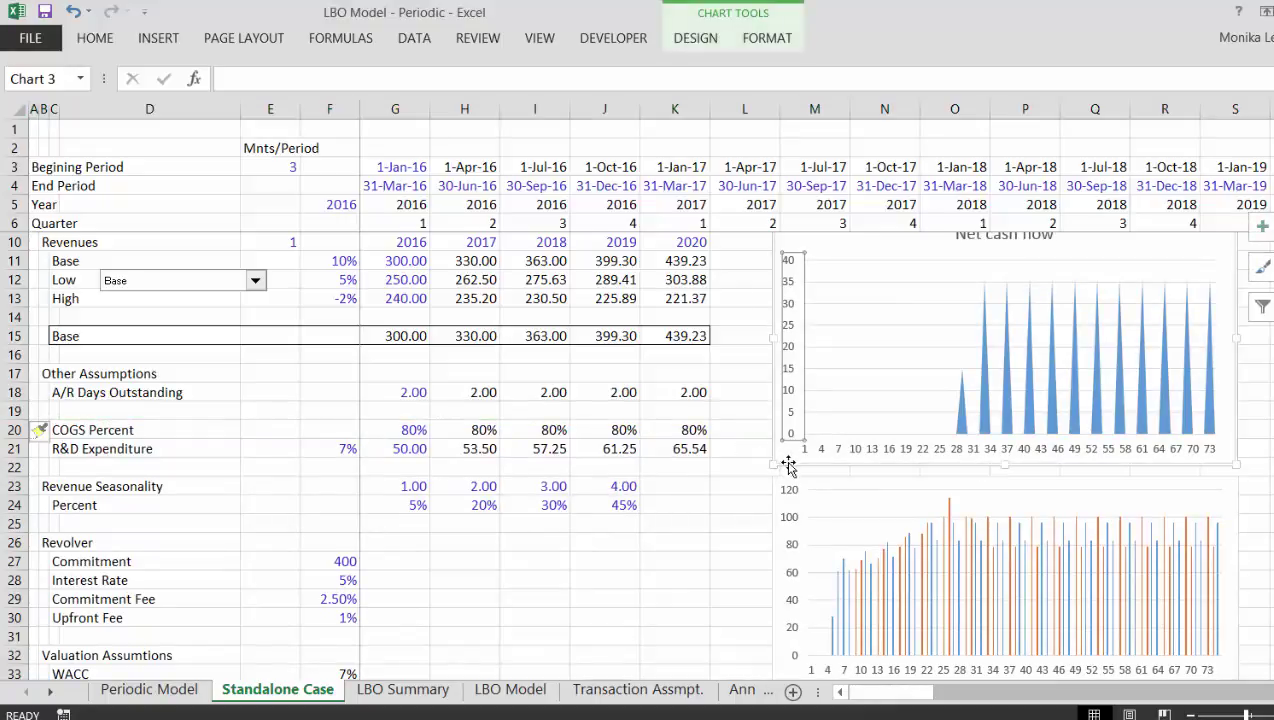
{"action": "left_click_drag", "start_coordinate": [774, 459], "coordinate": [772, 442]}
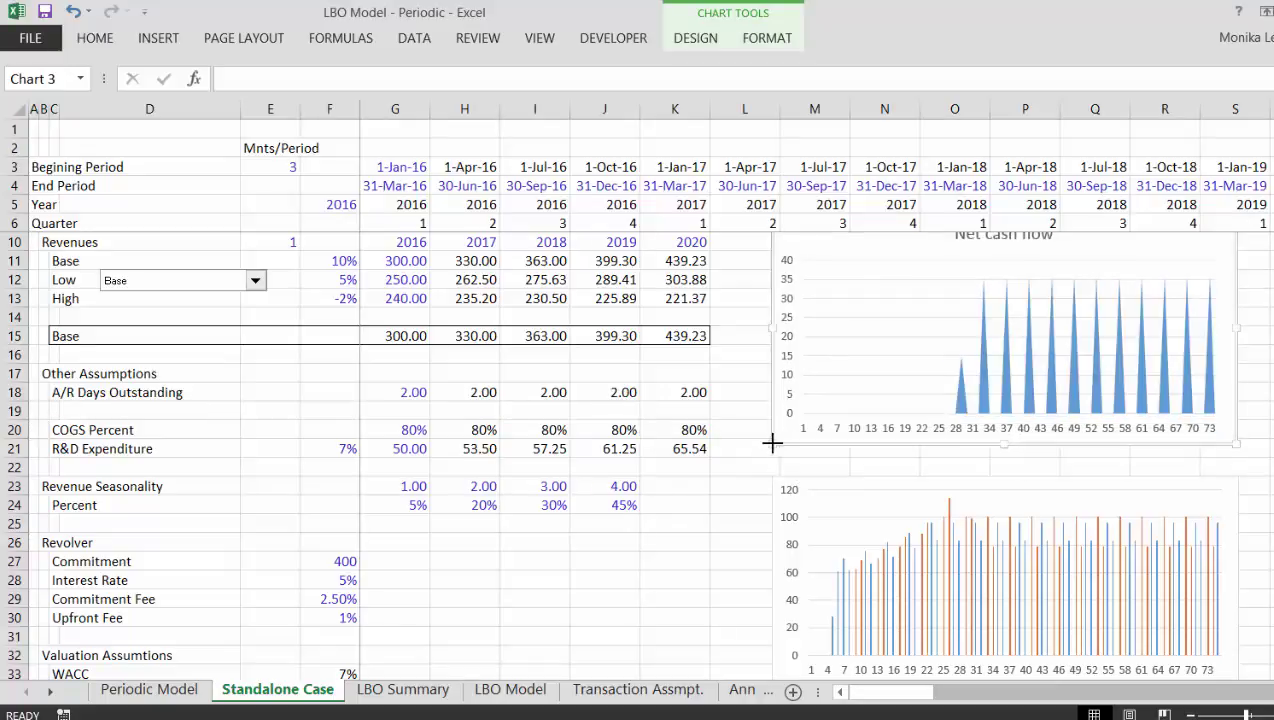
{"action": "left_click", "coordinate": [535, 413]}
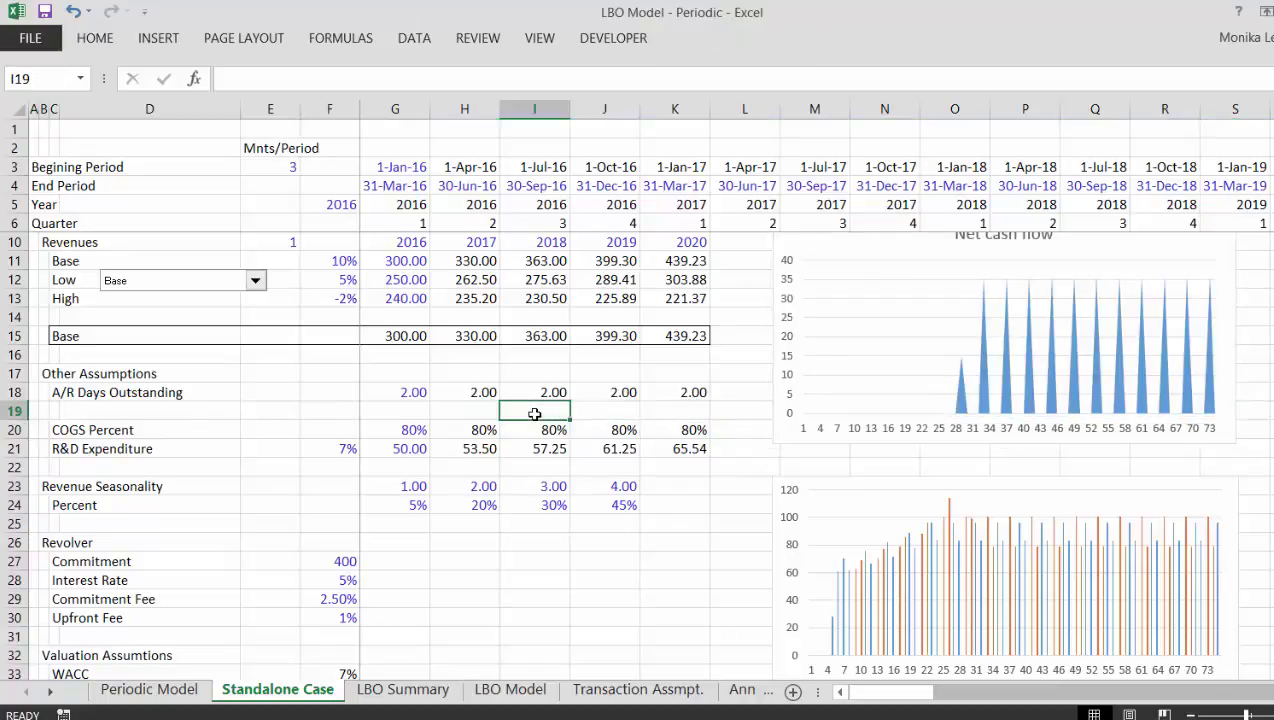
Label the blank row below A/R Days Outstanding as A/R Percent of Quarter in C19
{"action": "key", "text": "Left"}
{"action": "key", "text": "Left"}
{"action": "key", "text": "Left"}
{"action": "key", "text": "Left"}
{"action": "key", "text": "Left"}
{"action": "key", "text": "Left"}
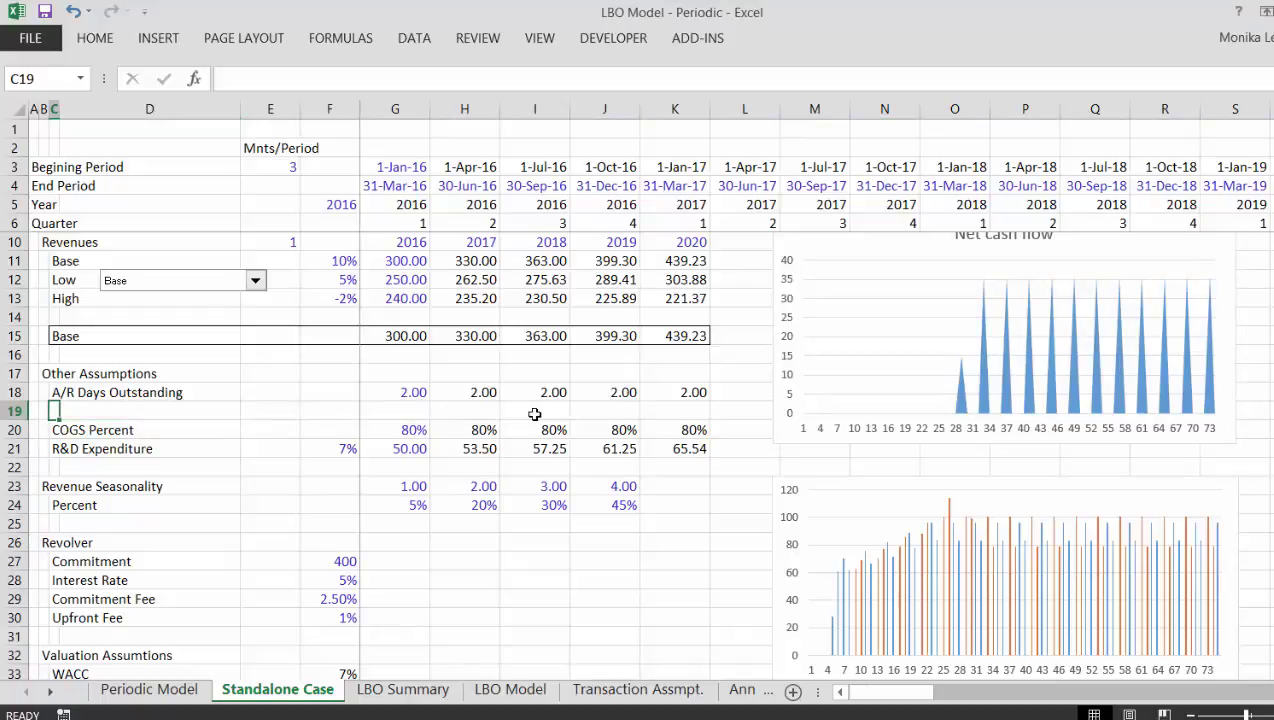
{"action": "type", "text": "A"}
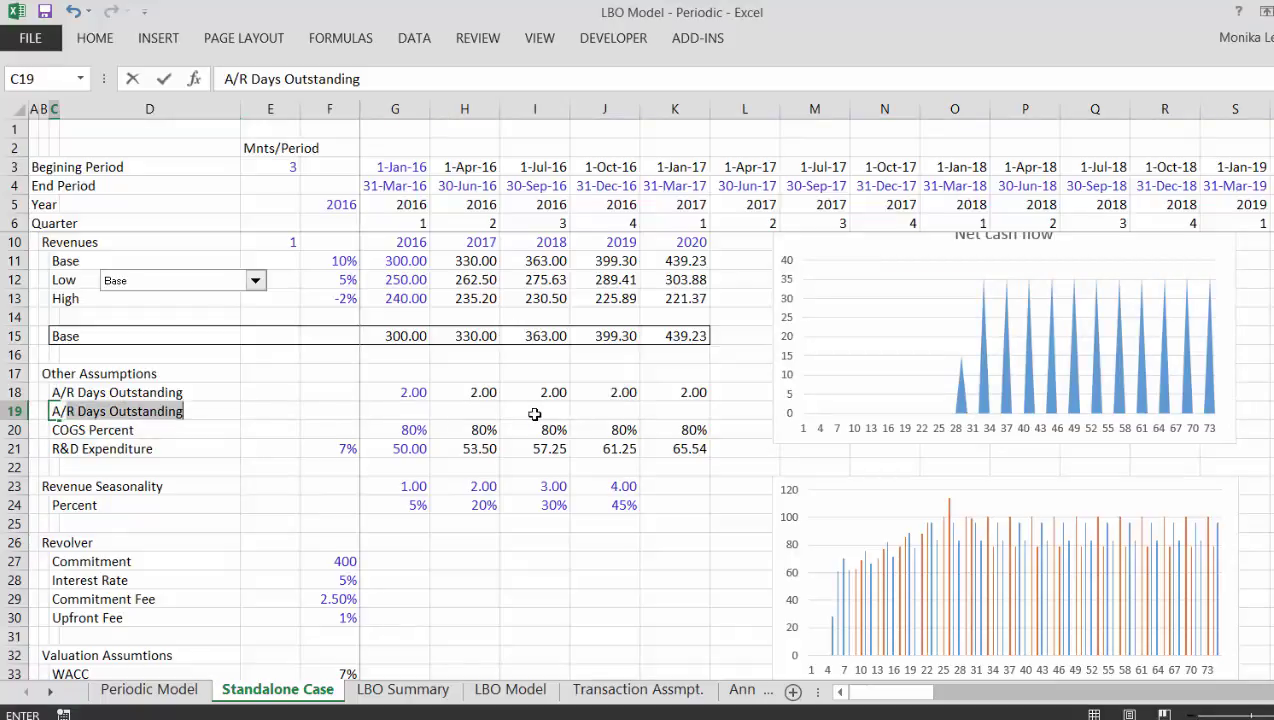
{"action": "type", "text": "/R Percent "}
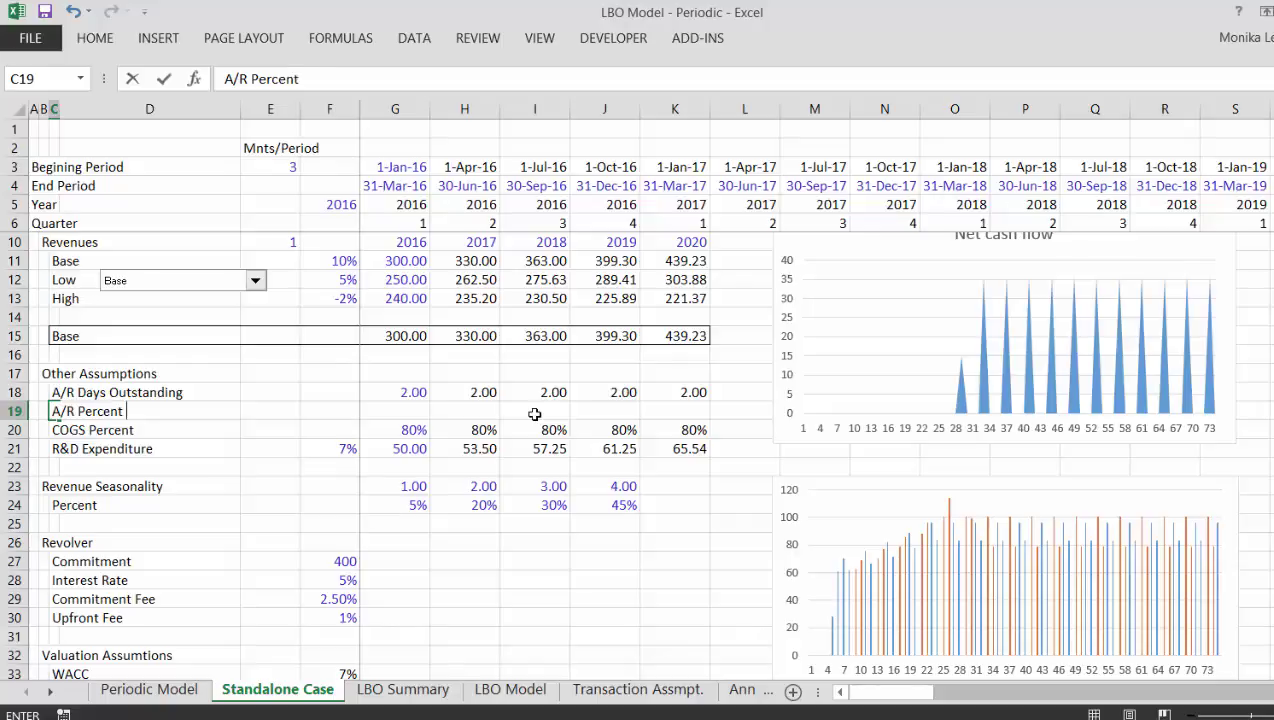
{"action": "type", "text": "of Quarter"}
{"action": "key", "text": "Return"}
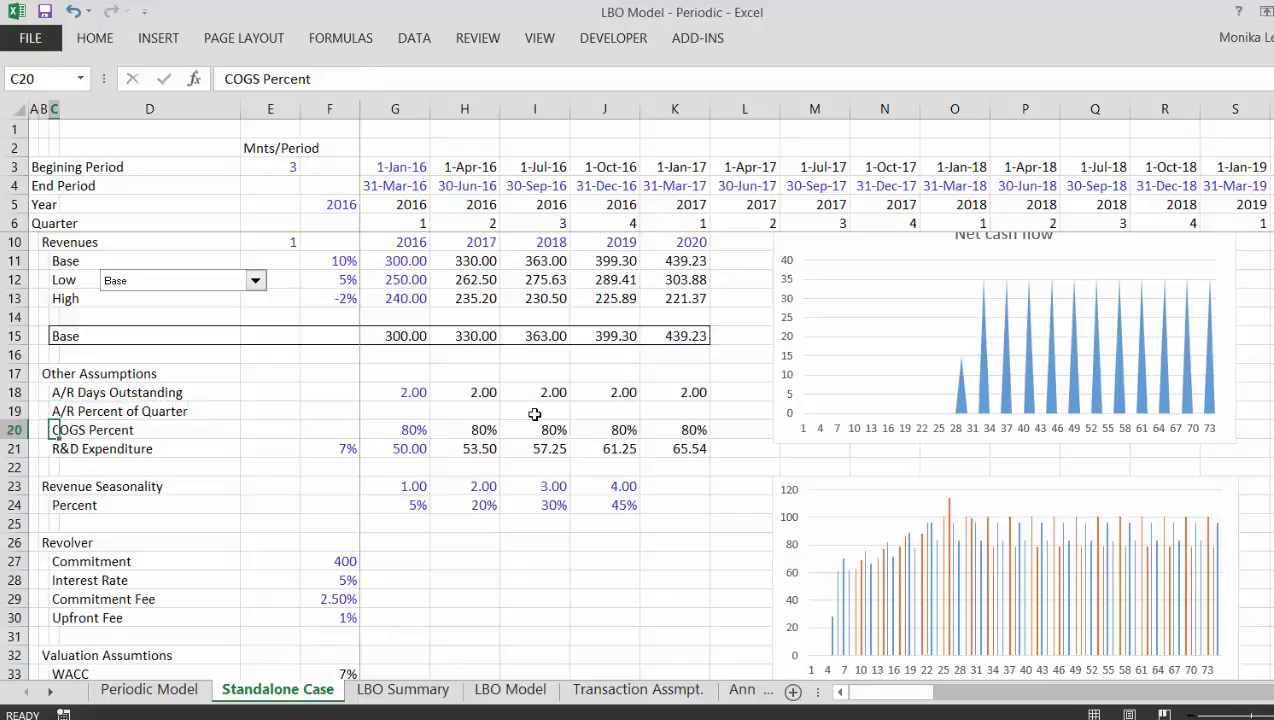
Set the 2016 A/R Days Outstanding in G18 to 50
{"action": "key", "text": "Up"}
{"action": "key", "text": "Right"}
{"action": "key", "text": "Right"}
{"action": "key", "text": "Up"}
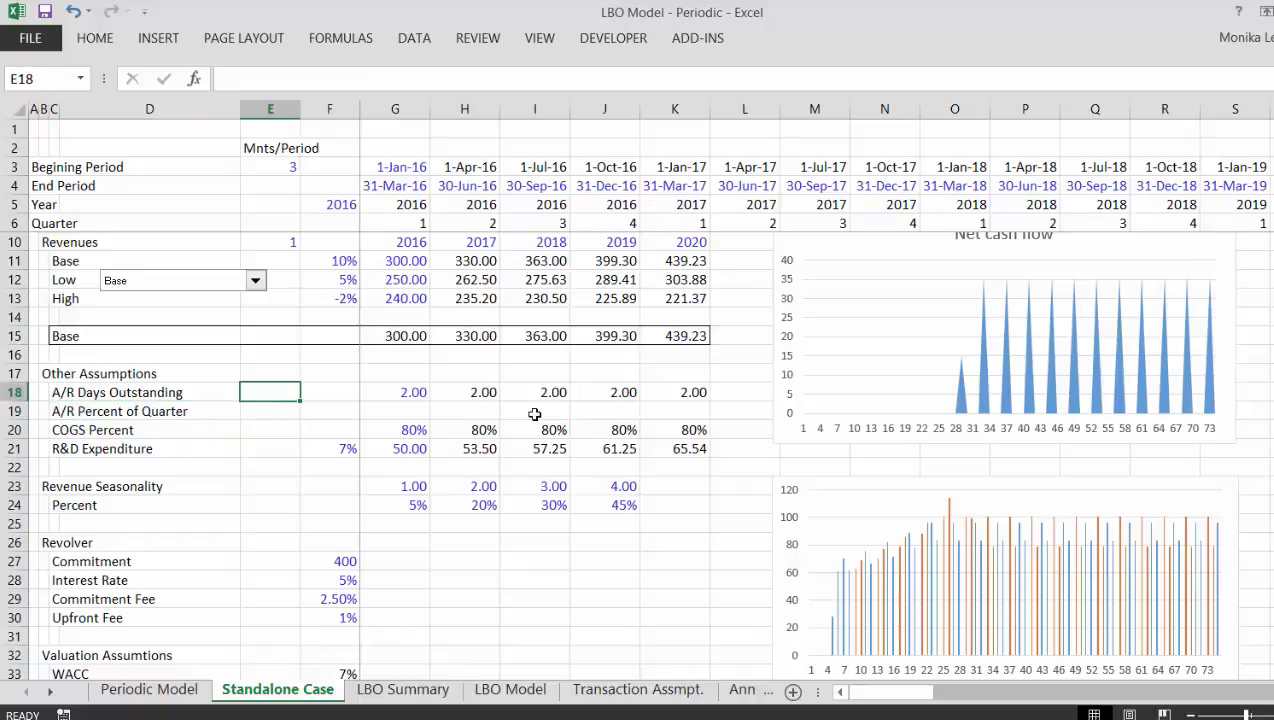
{"action": "key", "text": "Right"}
{"action": "key", "text": "Right"}
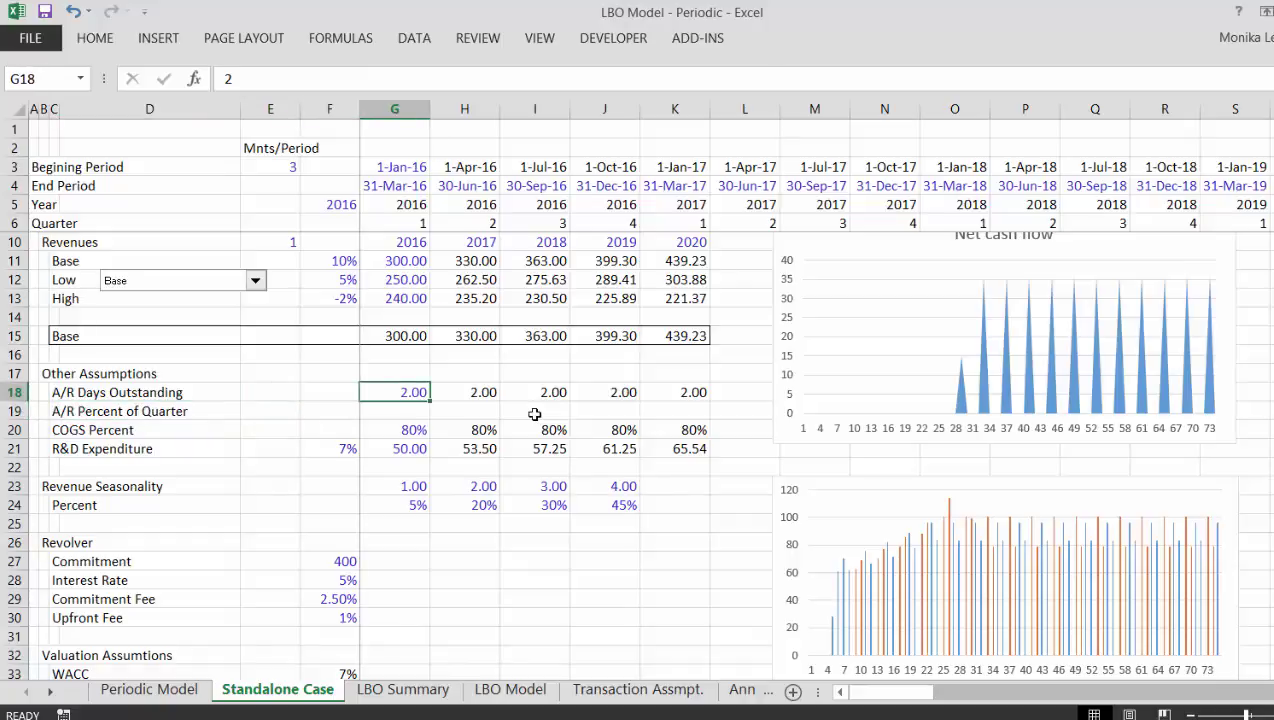
{"action": "type", "text": "50"}
{"action": "key", "text": "Return"}
{"action": "key", "text": "Up"}
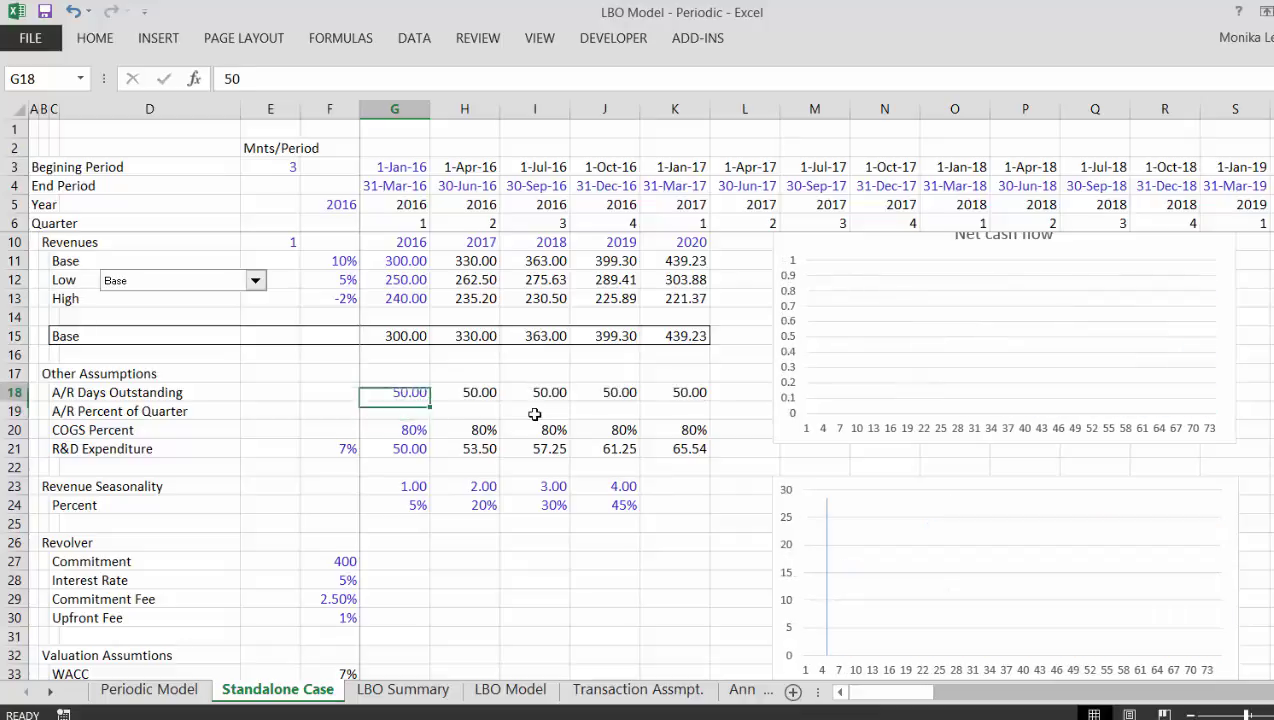
Calculate the 2016 A/R Percent of Quarter in G19 with the formula =G18/90
{"action": "key", "text": "Down"}
{"action": "key", "text": "Right"}
{"action": "key", "text": "Right"}
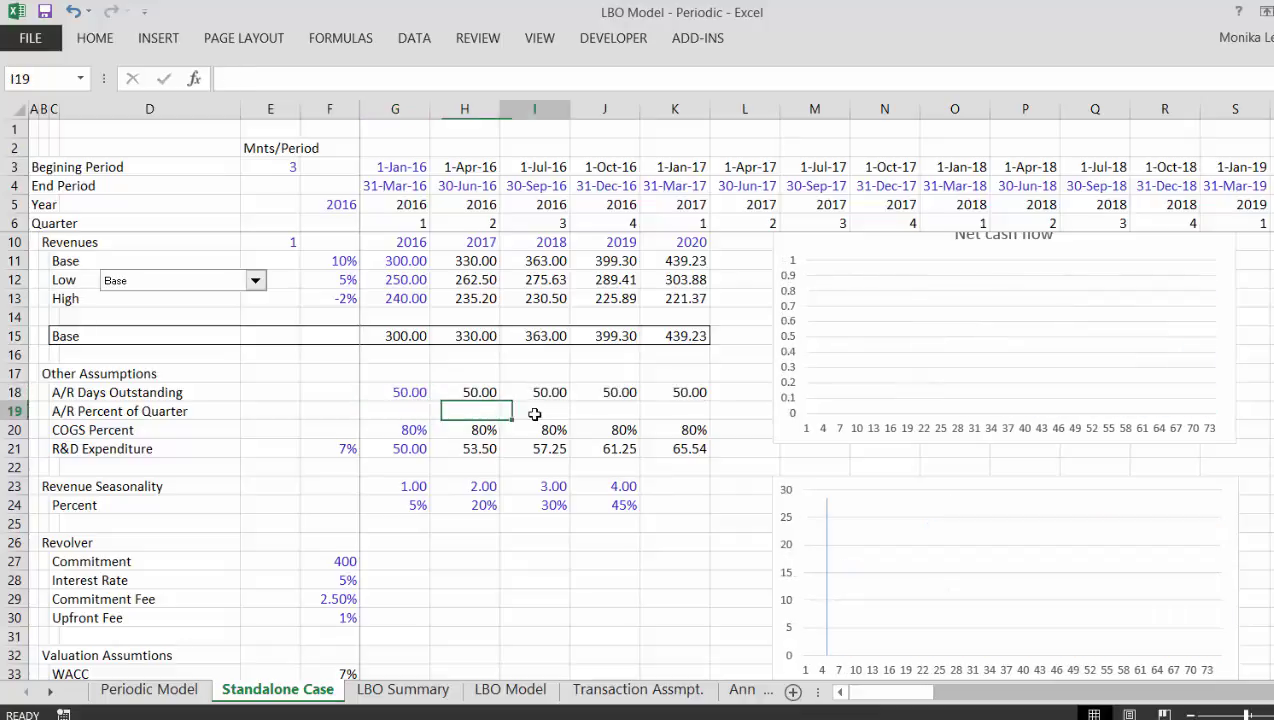
{"action": "key", "text": "Left"}
{"action": "key", "text": "Left"}
{"action": "key", "text": "Left"}
{"action": "key", "text": "Right"}
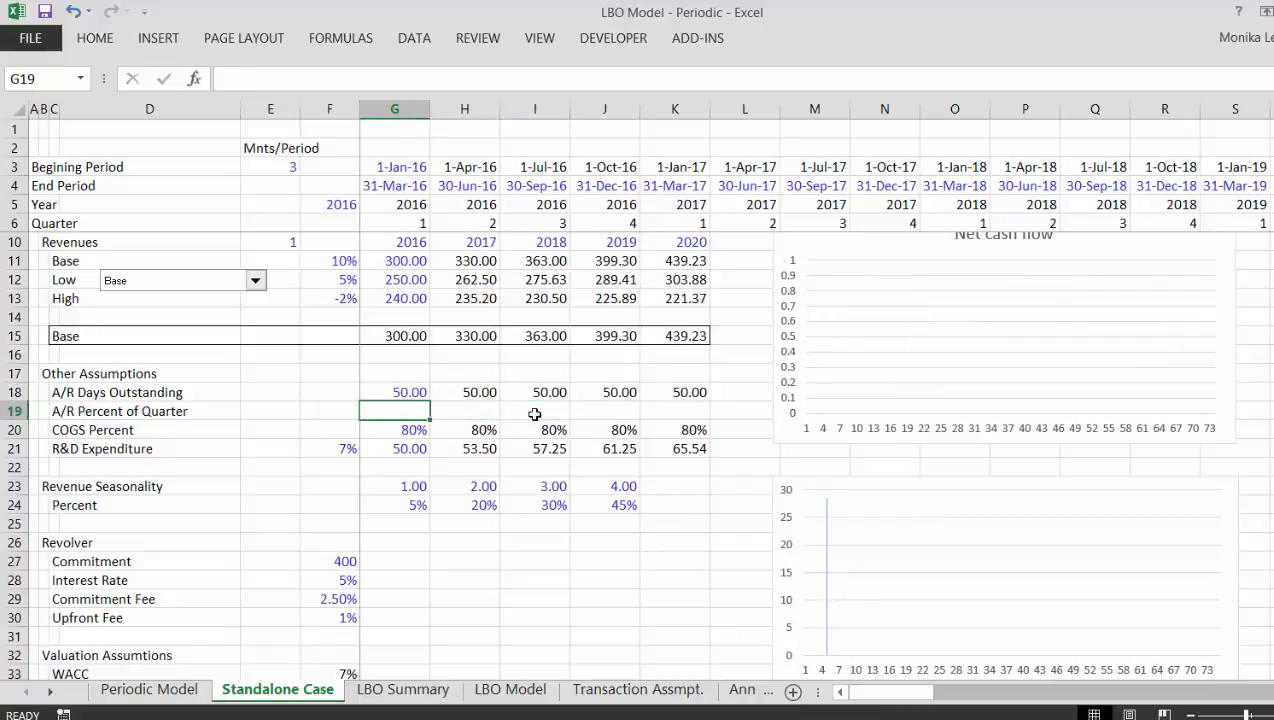
{"action": "type", "text": "="}
{"action": "key", "text": "Up"}
{"action": "type", "text": "/"}
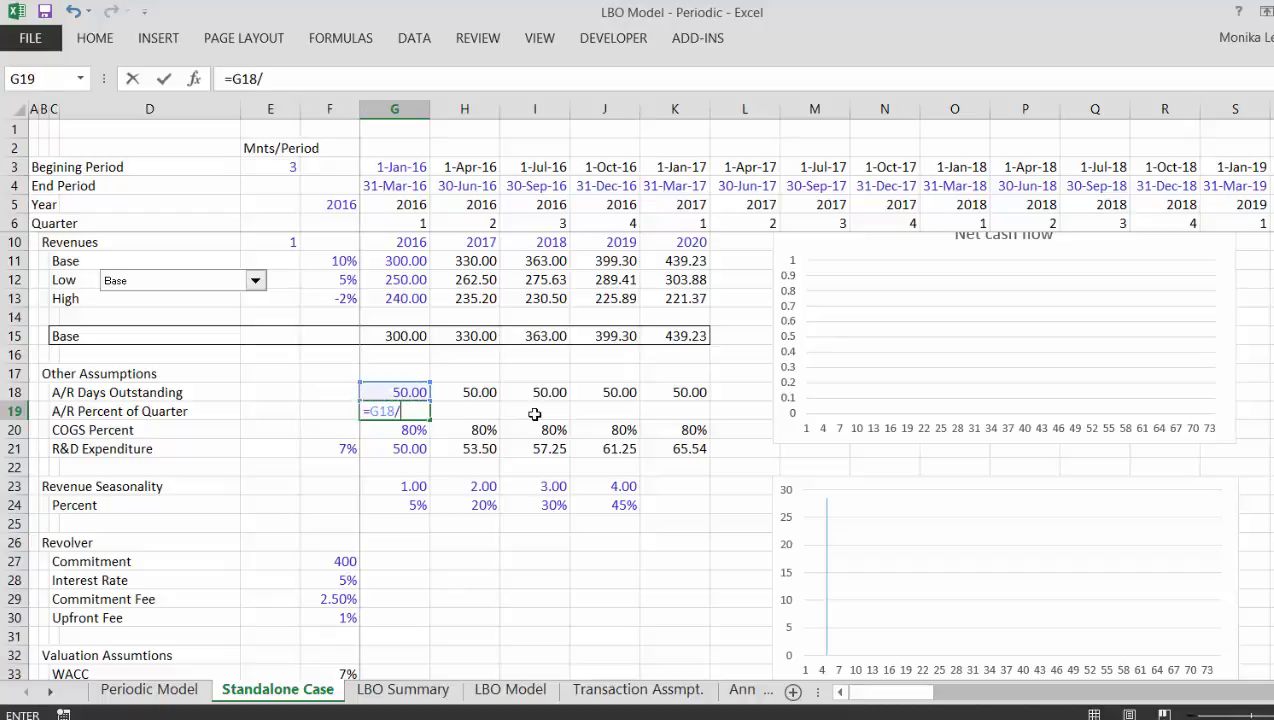
{"action": "type", "text": "90"}
{"action": "key", "text": "Return"}
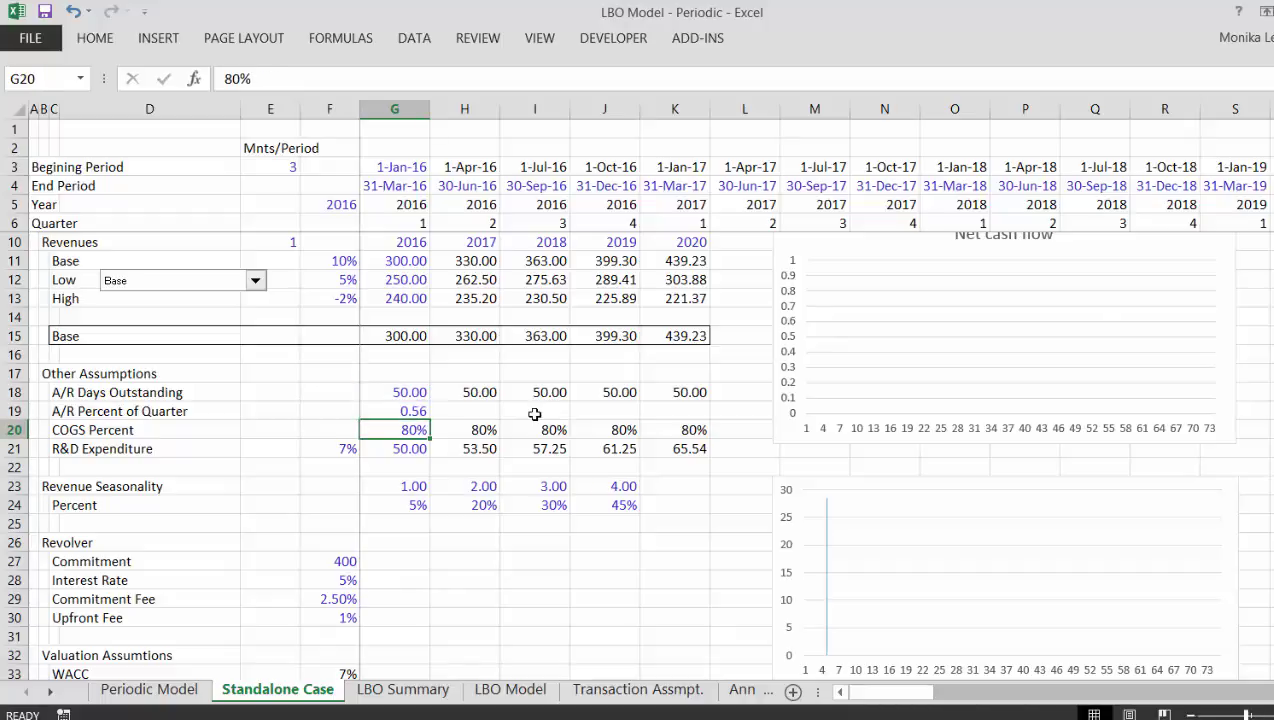
Fill the A/R Percent of Quarter formula across the row from G19 through K19
{"action": "key", "text": "Up"}
{"action": "key", "text": "shift+Right"}
{"action": "key", "text": "shift+Right"}
{"action": "key", "text": "shift+Right"}
{"action": "key", "text": "shift+Right"}
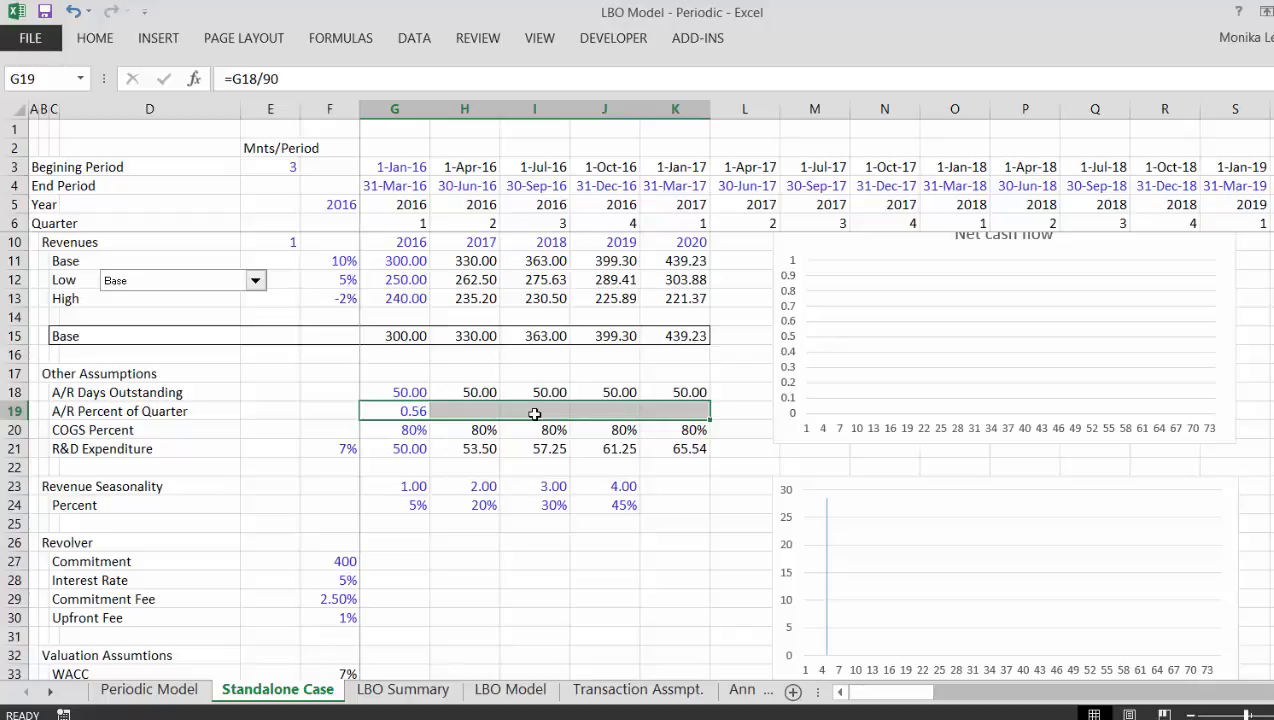
{"action": "key", "text": "ctrl+r"}
{"action": "key", "text": "Left"}
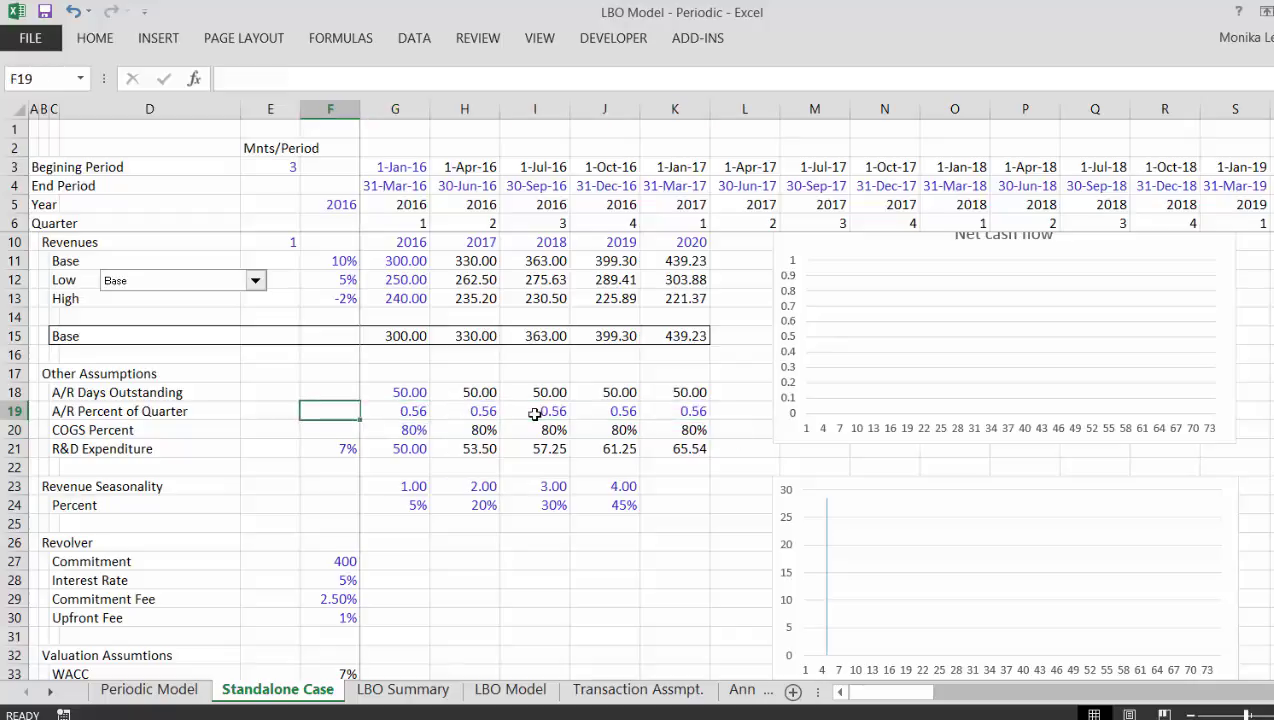
Review the entries and formulas in the A/R Days Outstanding and A/R Percent of Quarter rows
{"action": "key", "text": "Left"}
{"action": "key", "text": "Left"}
{"action": "key", "text": "Up"}
{"action": "key", "text": "Right"}
{"action": "key", "text": "Right"}
{"action": "key", "text": "Right"}
{"action": "key", "text": "Right"}
{"action": "key", "text": "Down"}
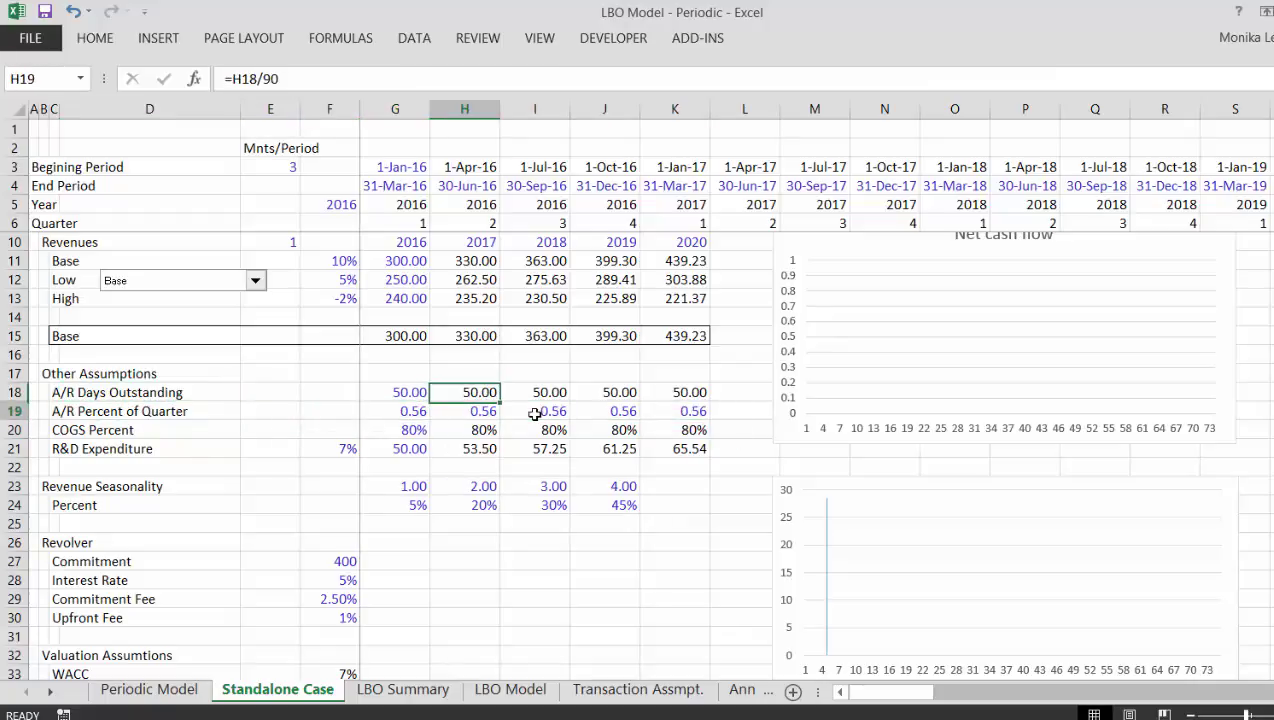
{"action": "key", "text": "Left"}
{"action": "key", "text": "Left"}
{"action": "key", "text": "Left"}
{"action": "key", "text": "Left"}
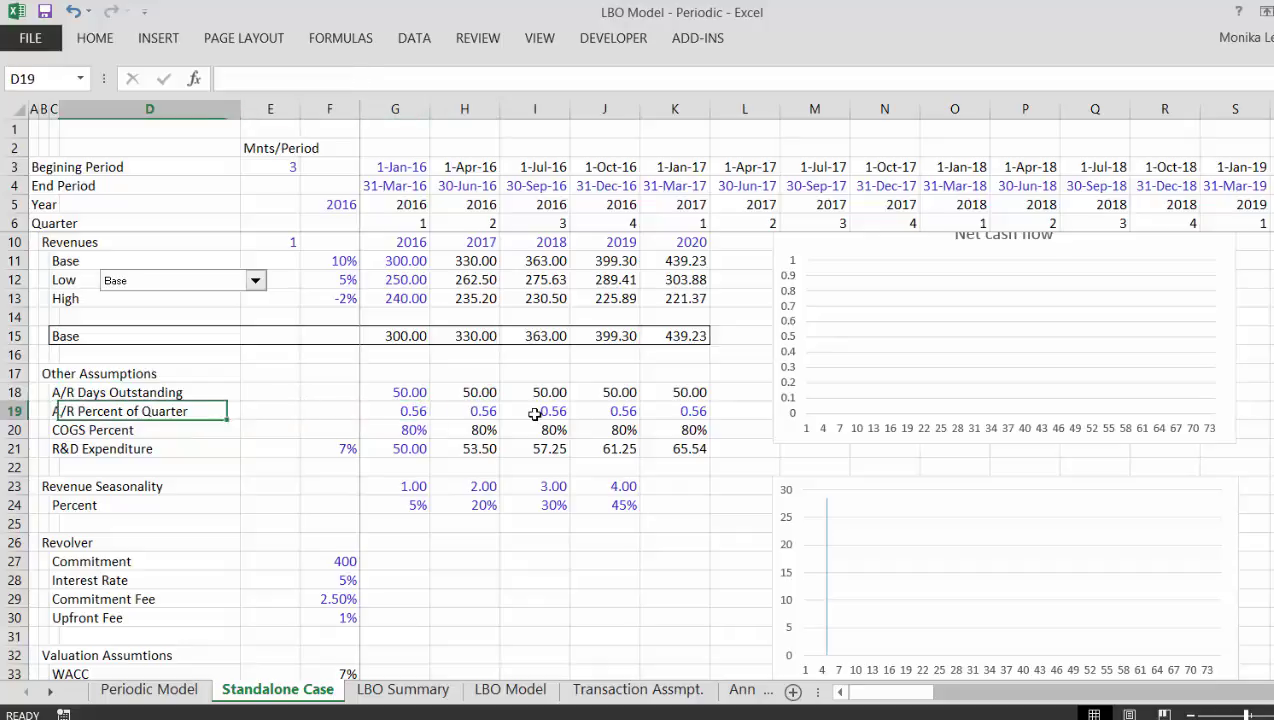
{"action": "key", "text": "Right"}
{"action": "key", "text": "Right"}
{"action": "key", "text": "Right"}
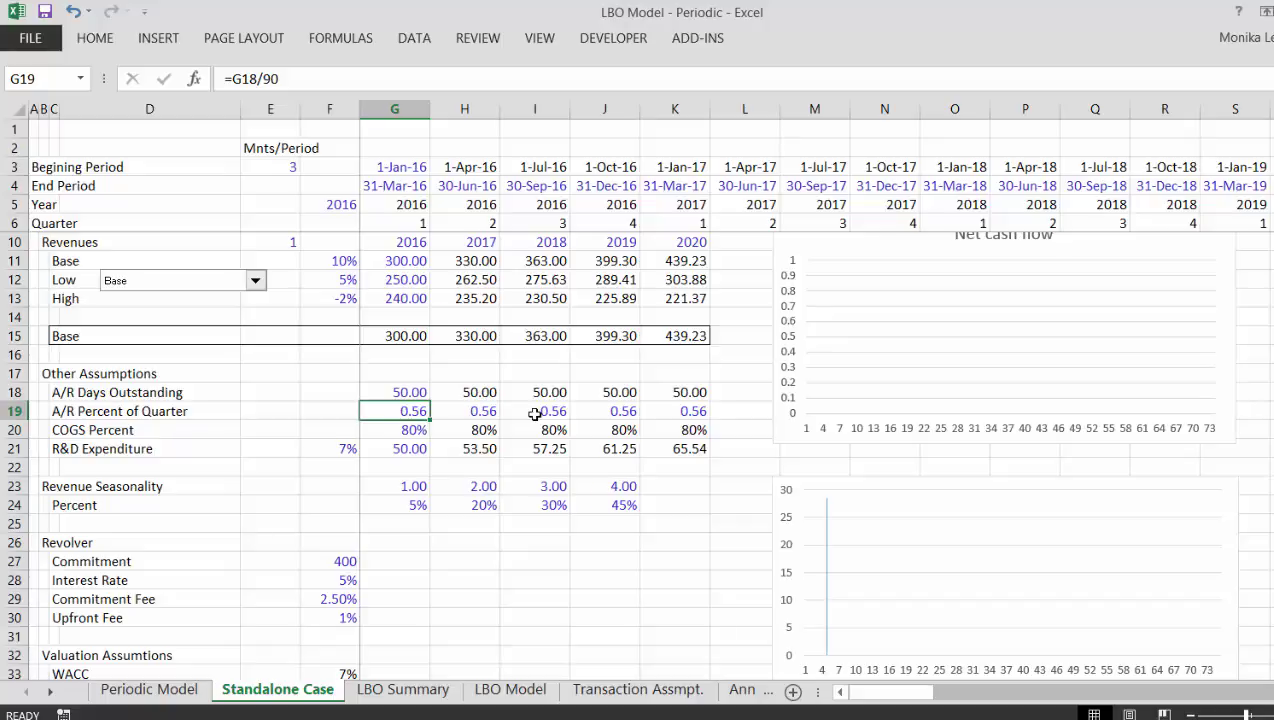
Examine the Operating Analysis and A/R Balance sections below the assumptions
{"action": "key", "text": "Down"}
{"action": "key", "text": "Down"}
{"action": "key", "text": "Down"}
{"action": "key", "text": "Down"}
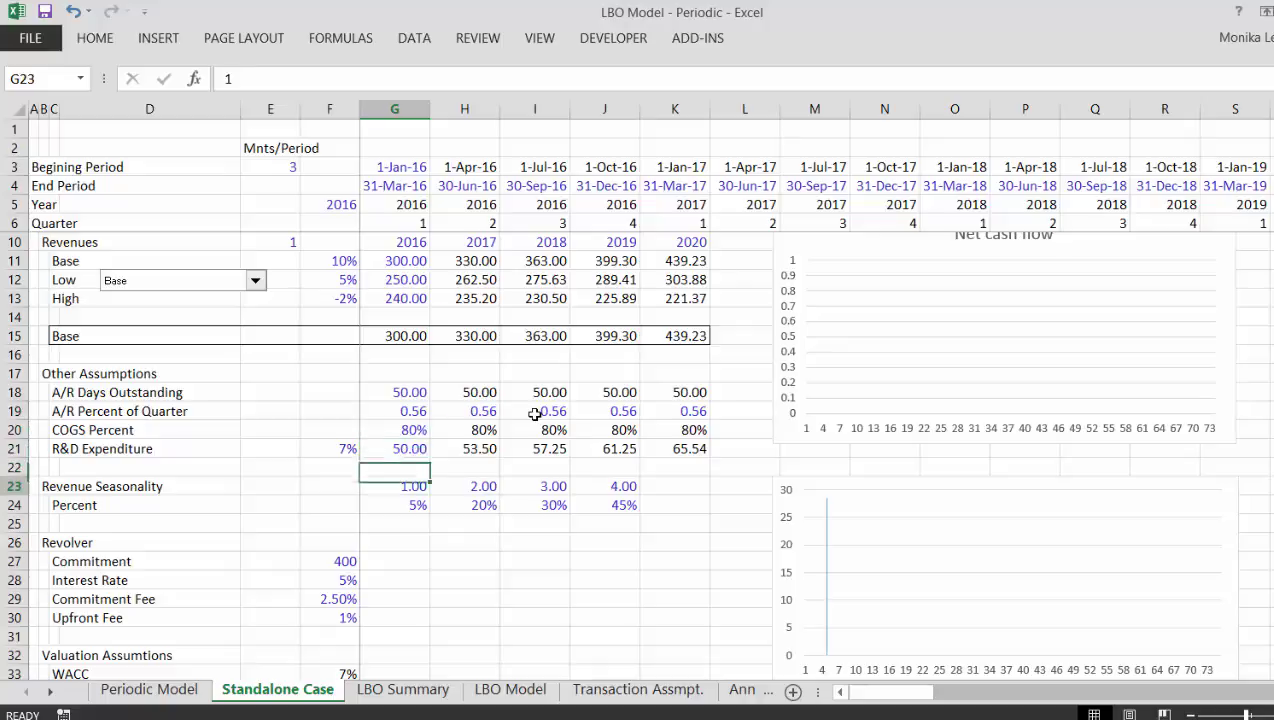
{"action": "key", "text": "Up"}
{"action": "key", "text": "Down"}
{"action": "key", "text": "Down"}
{"action": "key", "text": "Down"}
{"action": "key", "text": "Down"}
{"action": "key", "text": "Down"}
{"action": "key", "text": "Down"}
{"action": "key", "text": "Down"}
{"action": "key", "text": "Down"}
{"action": "key", "text": "Down"}
{"action": "key", "text": "Down"}
{"action": "key", "text": "Down"}
{"action": "key", "text": "Down"}
{"action": "key", "text": "Down"}
{"action": "key", "text": "Down"}
{"action": "key", "text": "Down"}
{"action": "key", "text": "Down"}
{"action": "key", "text": "Down"}
{"action": "key", "text": "Down"}
{"action": "key", "text": "Down"}
{"action": "key", "text": "Down"}
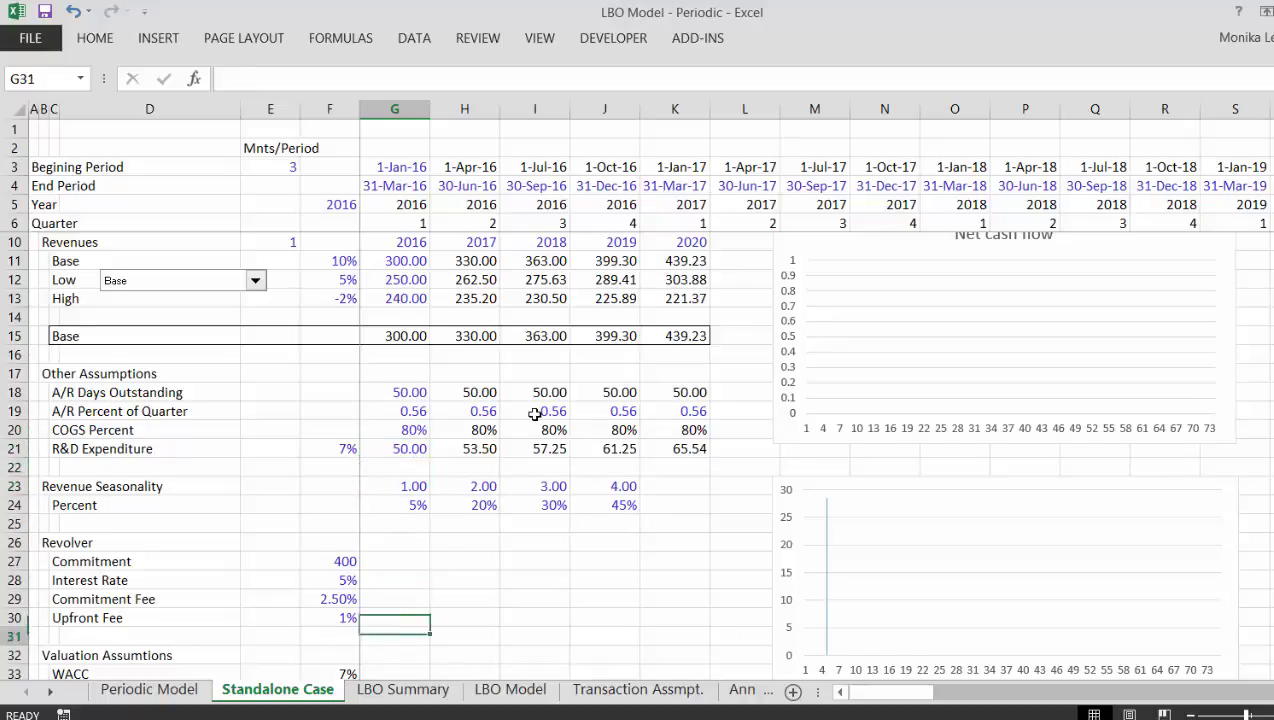
{"action": "key", "text": "Down"}
{"action": "key", "text": "Down"}
{"action": "key", "text": "Down"}
{"action": "key", "text": "Down"}
{"action": "key", "text": "Down"}
{"action": "key", "text": "Down"}
{"action": "key", "text": "Down"}
{"action": "key", "text": "Down"}
{"action": "key", "text": "Down"}
{"action": "key", "text": "Down"}
{"action": "key", "text": "Down"}
{"action": "key", "text": "Down"}
{"action": "key", "text": "Down"}
{"action": "key", "text": "Down"}
{"action": "key", "text": "Down"}
{"action": "key", "text": "Down"}
{"action": "key", "text": "Down"}
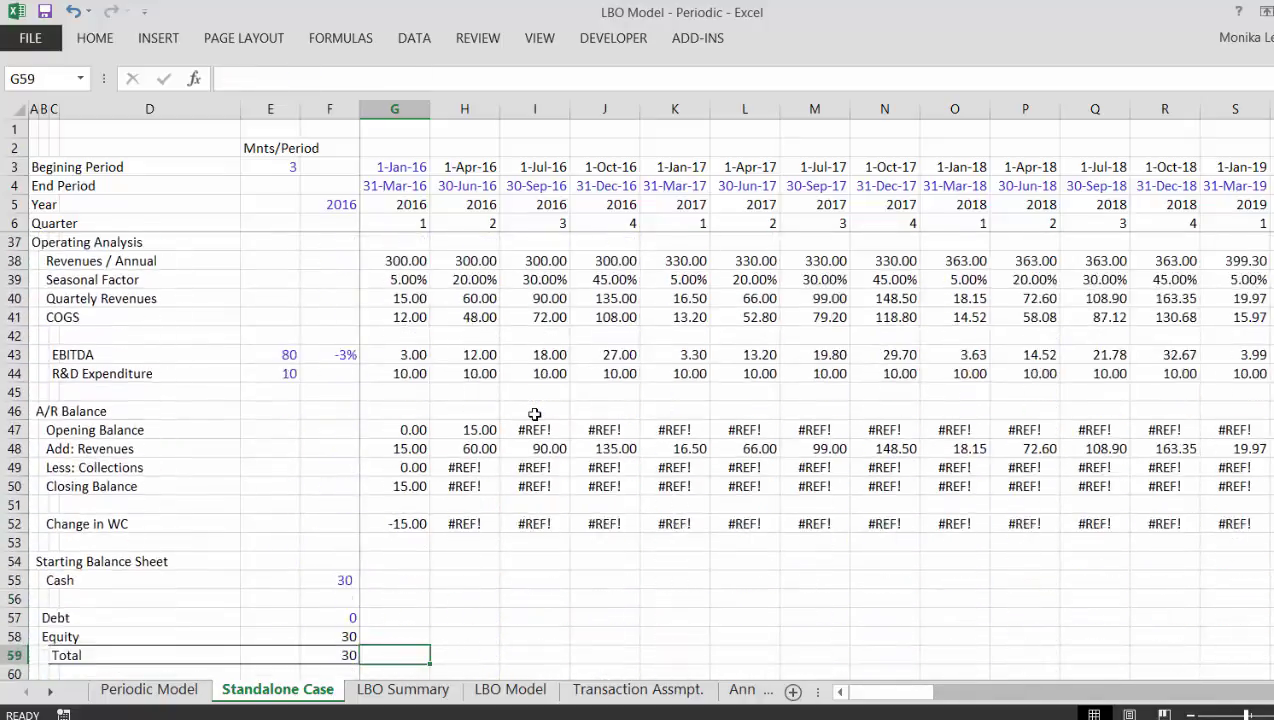
{"action": "key", "text": "Up"}
{"action": "key", "text": "Up"}
{"action": "key", "text": "Up"}
{"action": "key", "text": "Up"}
{"action": "key", "text": "Up"}
{"action": "key", "text": "Up"}
{"action": "key", "text": "Up"}
{"action": "key", "text": "Up"}
{"action": "key", "text": "Up"}
{"action": "key", "text": "Up"}
{"action": "key", "text": "Up"}
{"action": "key", "text": "Up"}
{"action": "key", "text": "Up"}
{"action": "key", "text": "Up"}
{"action": "key", "text": "Up"}
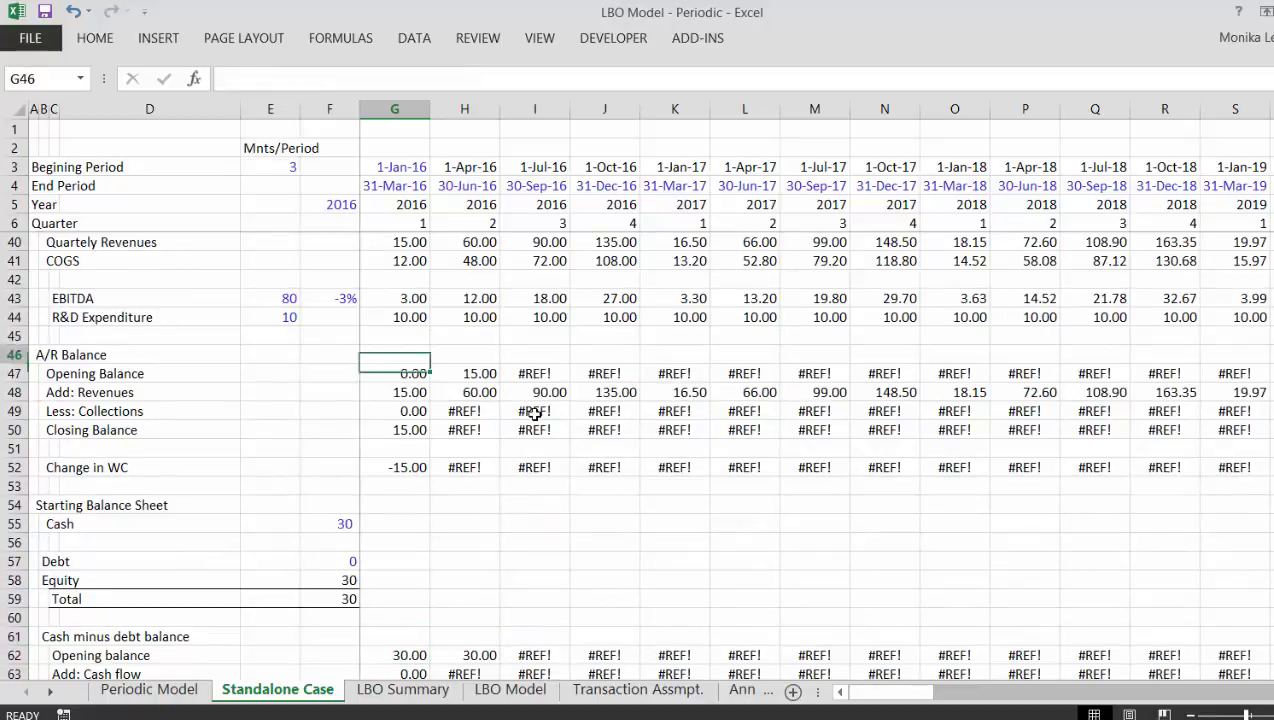
Examine the Cash minus debt balance and RCF sections of the Standalone Case sheet
{"action": "key", "text": "Down"}
{"action": "key", "text": "Down"}
{"action": "key", "text": "Down"}
{"action": "key", "text": "Down"}
{"action": "key", "text": "Down"}
{"action": "key", "text": "Down"}
{"action": "key", "text": "Down"}
{"action": "key", "text": "Down"}
{"action": "key", "text": "Down"}
{"action": "key", "text": "Down"}
{"action": "key", "text": "Down"}
{"action": "key", "text": "Down"}
{"action": "key", "text": "Down"}
{"action": "key", "text": "Down"}
{"action": "key", "text": "Down"}
{"action": "key", "text": "Down"}
{"action": "key", "text": "Down"}
{"action": "key", "text": "Down"}
{"action": "key", "text": "Down"}
{"action": "key", "text": "Down"}
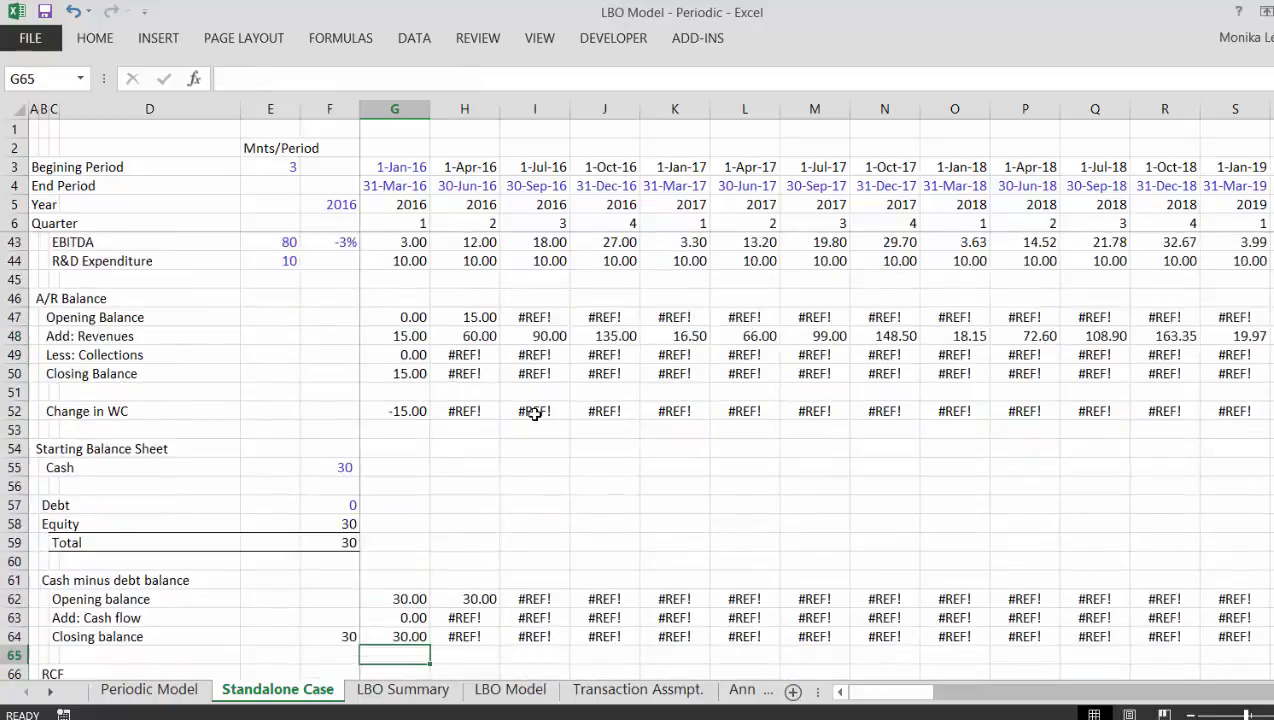
{"action": "key", "text": "Up"}
{"action": "key", "text": "Up"}
{"action": "key", "text": "Up"}
{"action": "key", "text": "Up"}
{"action": "key", "text": "Up"}
{"action": "key", "text": "Up"}
{"action": "key", "text": "Up"}
{"action": "key", "text": "Up"}
{"action": "key", "text": "Up"}
{"action": "key", "text": "Up"}
{"action": "key", "text": "Up"}
{"action": "key", "text": "Up"}
{"action": "key", "text": "Up"}
{"action": "key", "text": "Up"}
{"action": "key", "text": "Up"}
{"action": "key", "text": "Up"}
{"action": "key", "text": "Up"}
{"action": "key", "text": "Up"}
{"action": "key", "text": "Up"}
{"action": "key", "text": "Up"}
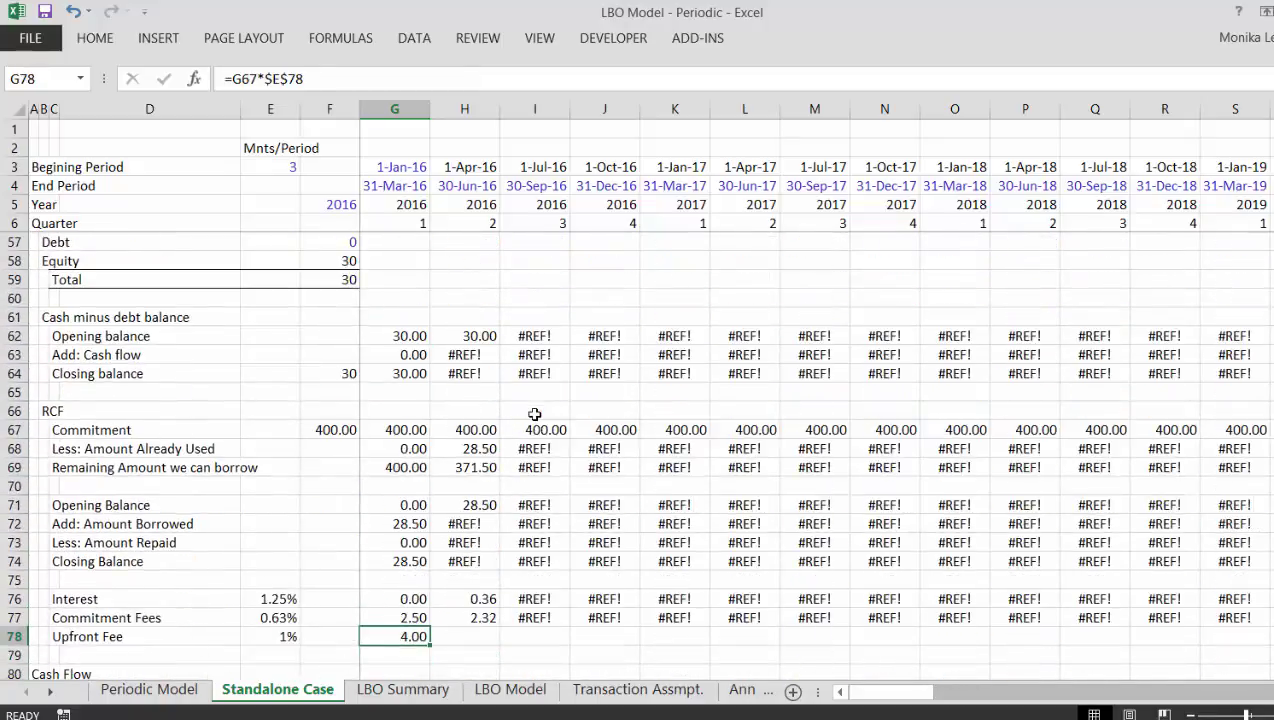
Review the Other Assumptions and Revenue Seasonality inputs above the Operating Analysis on the Standalone Case sheet
{"action": "key", "text": "Up"}
{"action": "key", "text": "Up"}
{"action": "key", "text": "Up"}
{"action": "key", "text": "Up"}
{"action": "key", "text": "Up"}
{"action": "key", "text": "Up"}
{"action": "key", "text": "Up"}
{"action": "key", "text": "Up"}
{"action": "key", "text": "Up"}
{"action": "key", "text": "Up"}
{"action": "key", "text": "Up"}
{"action": "key", "text": "Up"}
{"action": "key", "text": "Up"}
{"action": "key", "text": "Up"}
{"action": "key", "text": "Up"}
{"action": "key", "text": "Up"}
{"action": "key", "text": "Up"}
{"action": "key", "text": "Up"}
{"action": "key", "text": "Up"}
{"action": "key", "text": "Up"}
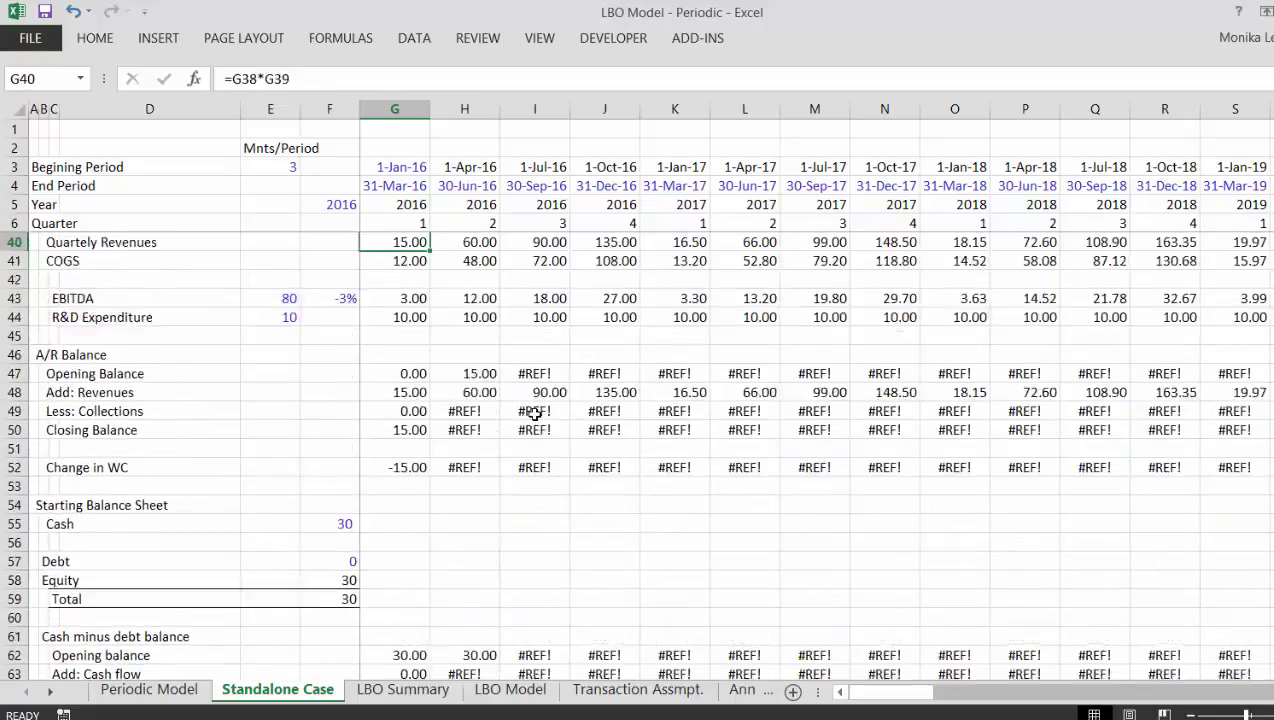
{"action": "key", "text": "Up"}
{"action": "key", "text": "Up"}
{"action": "key", "text": "Up"}
{"action": "key", "text": "Up"}
{"action": "key", "text": "Up"}
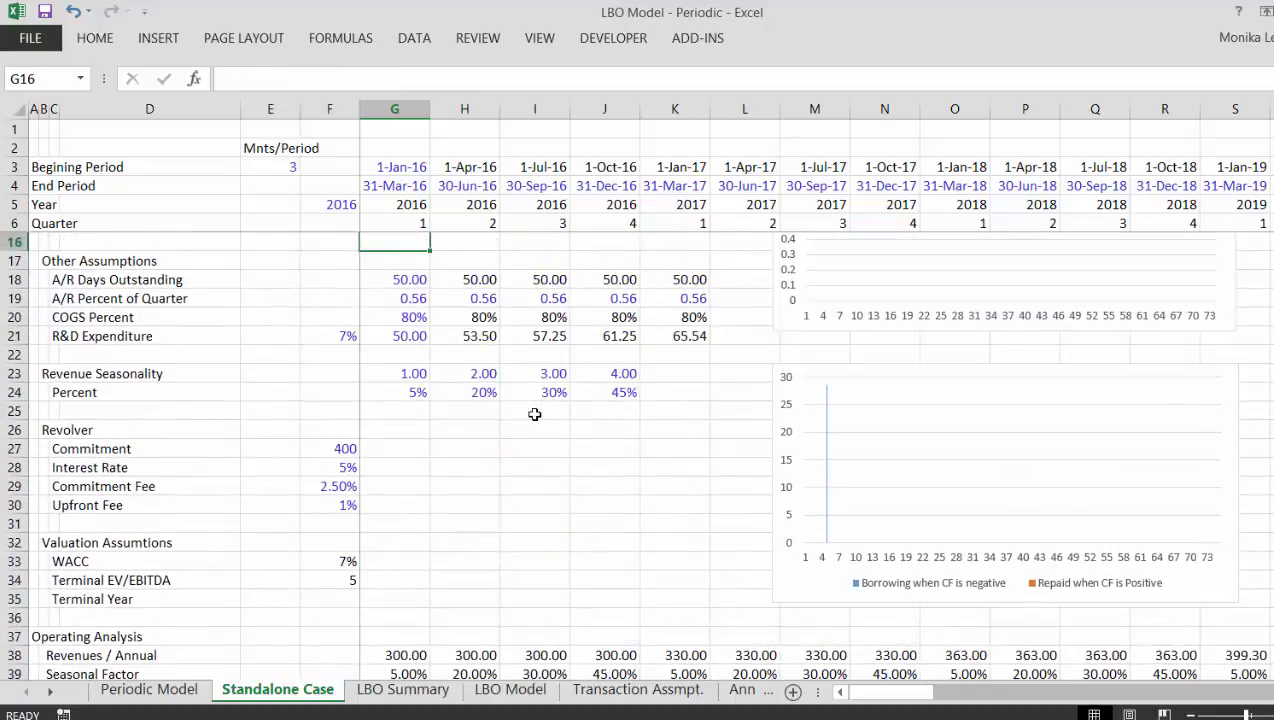
{"action": "key", "text": "Down"}
{"action": "key", "text": "Down"}
{"action": "key", "text": "Down"}
{"action": "key", "text": "Down"}
{"action": "key", "text": "Down"}
{"action": "key", "text": "Down"}
{"action": "key", "text": "Down"}
{"action": "key", "text": "Down"}
{"action": "key", "text": "Down"}
{"action": "key", "text": "Up"}
{"action": "key", "text": "Up"}
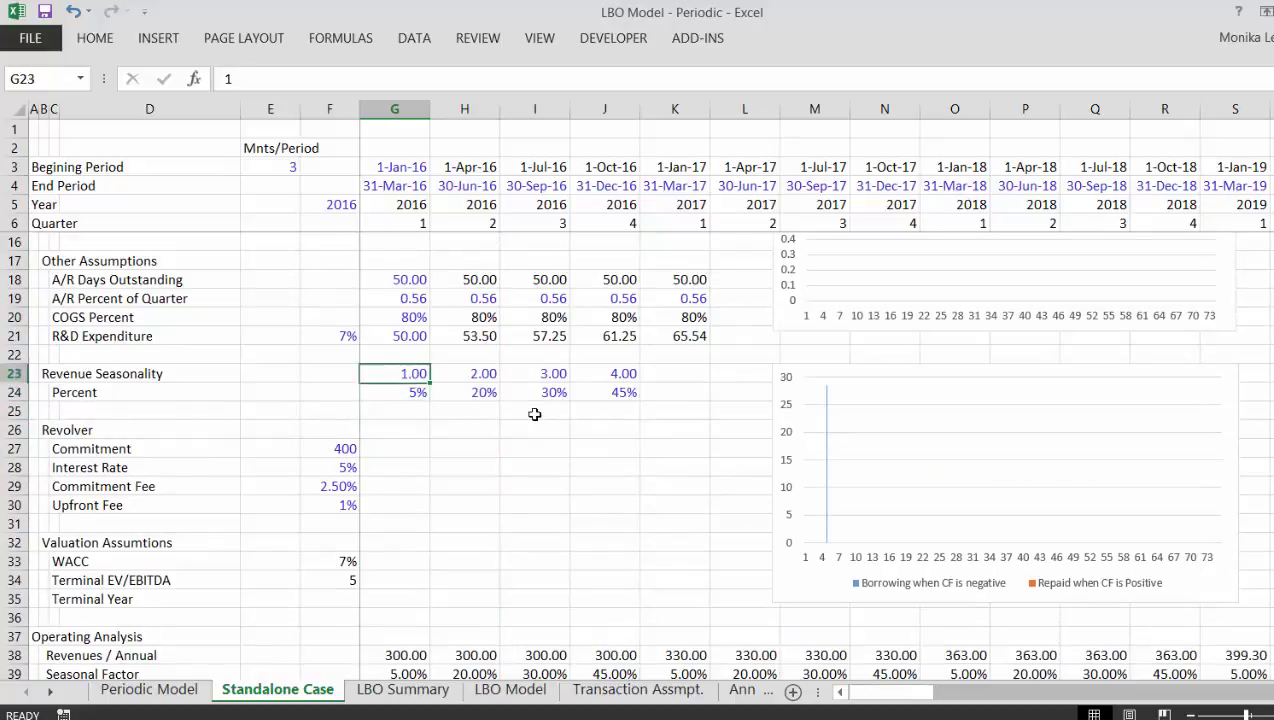
Examine the Operating Analysis and A/R Balance rows down to Change in WC
{"action": "key", "text": "Down"}
{"action": "key", "text": "Down"}
{"action": "key", "text": "Down"}
{"action": "key", "text": "Down"}
{"action": "key", "text": "Down"}
{"action": "key", "text": "Down"}
{"action": "key", "text": "Down"}
{"action": "key", "text": "Down"}
{"action": "key", "text": "Down"}
{"action": "key", "text": "Down"}
{"action": "key", "text": "Down"}
{"action": "key", "text": "Down"}
{"action": "key", "text": "Down"}
{"action": "key", "text": "Down"}
{"action": "key", "text": "Down"}
{"action": "key", "text": "Down"}
{"action": "key", "text": "Down"}
{"action": "key", "text": "Down"}
{"action": "key", "text": "Down"}
{"action": "key", "text": "Down"}
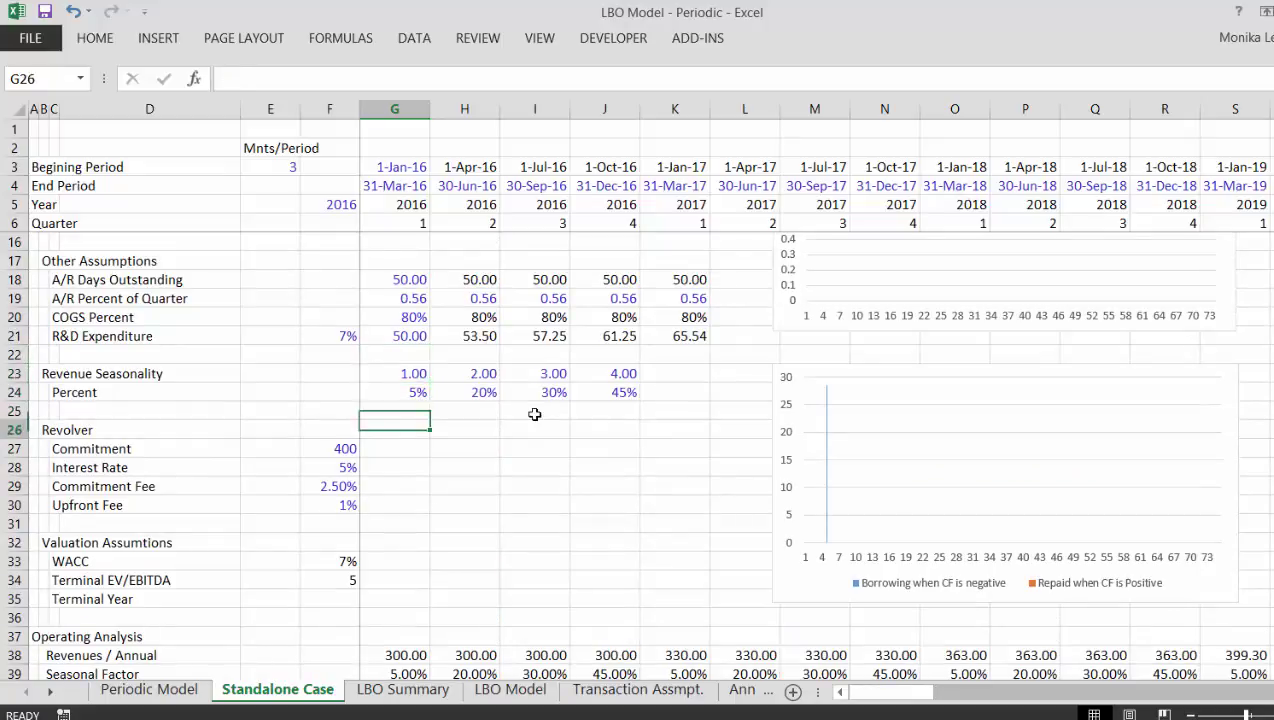
{"action": "key", "text": "Down"}
{"action": "key", "text": "Down"}
{"action": "key", "text": "Down"}
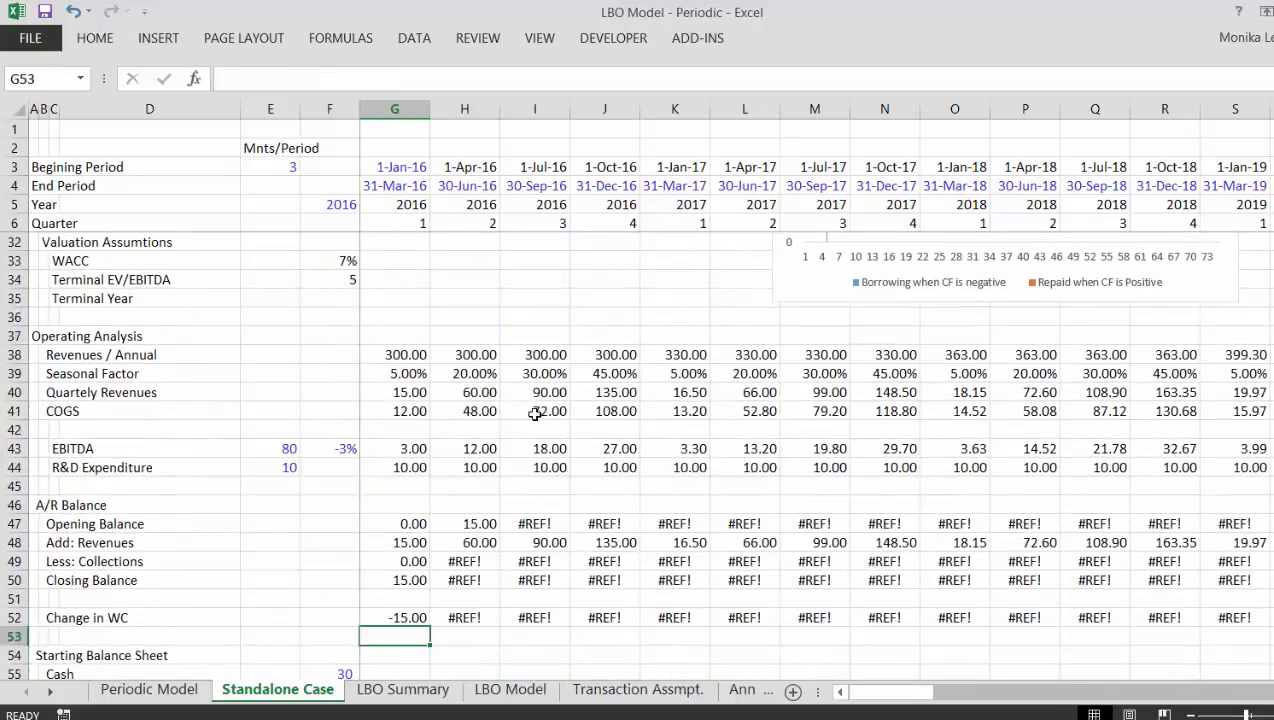
{"action": "key", "text": "Up"}
{"action": "key", "text": "Up"}
{"action": "key", "text": "Up"}
{"action": "key", "text": "Up"}
{"action": "key", "text": "Up"}
{"action": "key", "text": "Up"}
{"action": "key", "text": "Up"}
{"action": "key", "text": "Up"}
{"action": "key", "text": "Up"}
{"action": "key", "text": "Left"}
{"action": "key", "text": "Left"}
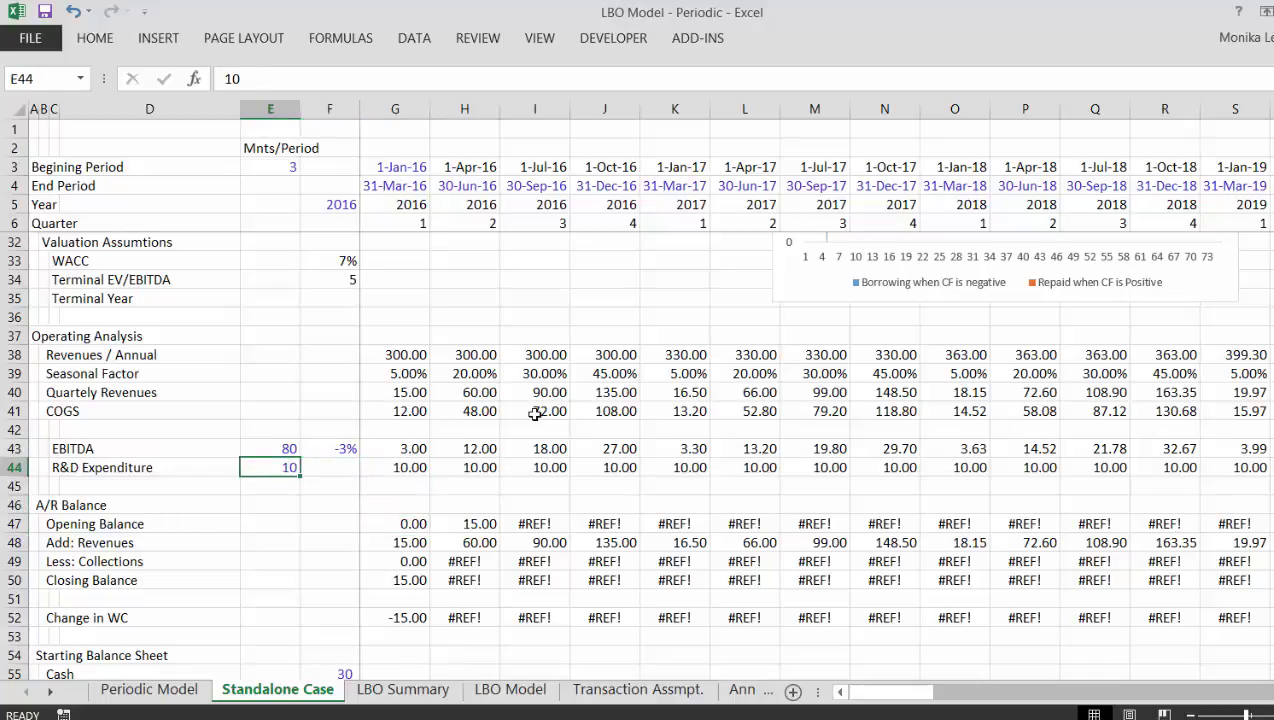
{"action": "type", "text": "="}
{"action": "key", "text": "Up"}
{"action": "key", "text": "Up"}
{"action": "key", "text": "Up"}
{"action": "key", "text": "Up"}
{"action": "key", "text": "Up"}
{"action": "key", "text": "Up"}
{"action": "key", "text": "Up"}
{"action": "key", "text": "Up"}
{"action": "key", "text": "Up"}
{"action": "key", "text": "Up"}
{"action": "key", "text": "Up"}
{"action": "key", "text": "Up"}
{"action": "key", "text": "Up"}
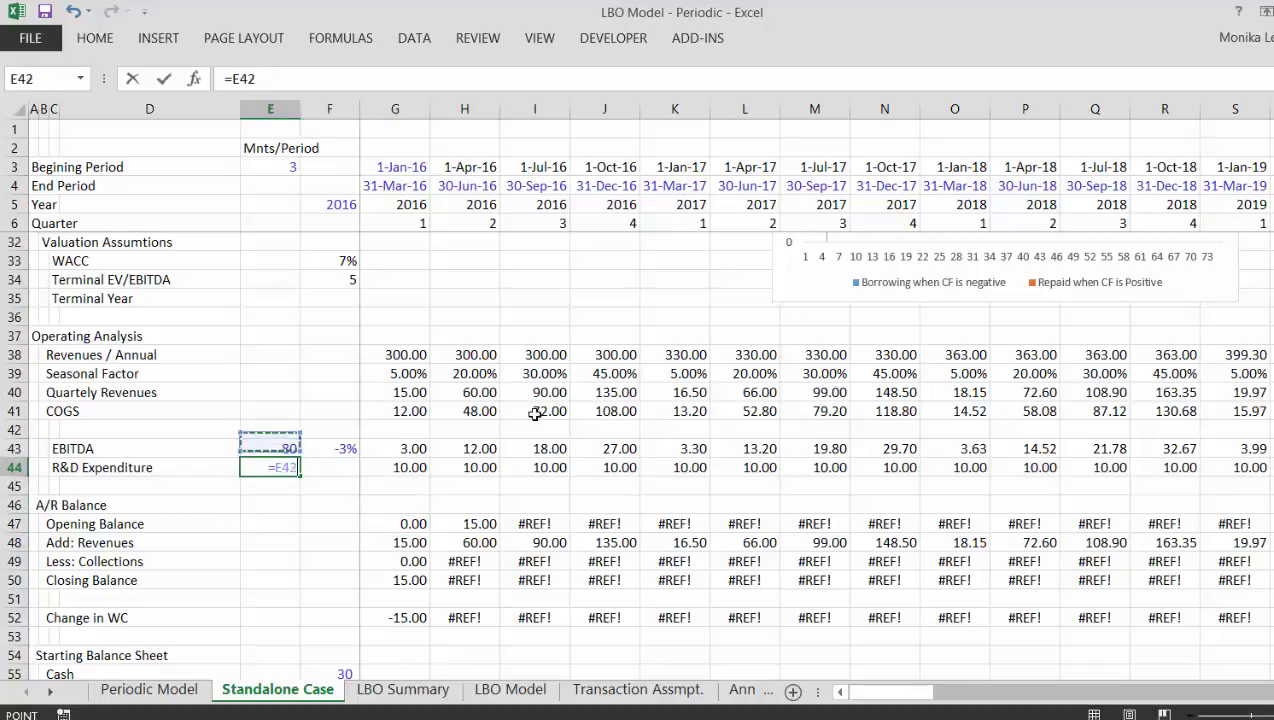
{"action": "key", "text": "Up"}
{"action": "key", "text": "Up"}
{"action": "key", "text": "Up"}
{"action": "key", "text": "Up"}
{"action": "key", "text": "Up"}
{"action": "key", "text": "Up"}
{"action": "key", "text": "Up"}
{"action": "key", "text": "Up"}
{"action": "key", "text": "Up"}
{"action": "key", "text": "Up"}
{"action": "key", "text": "Up"}
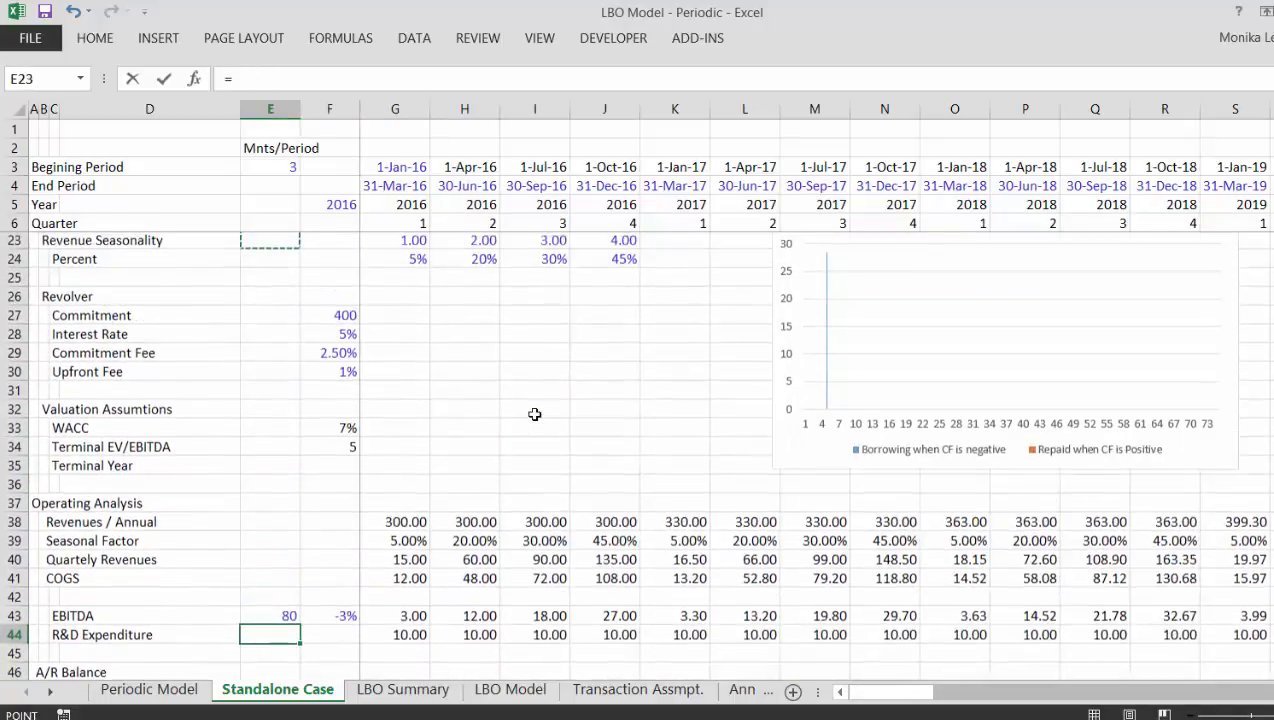
{"action": "key", "text": "Up"}
{"action": "key", "text": "Up"}
{"action": "key", "text": "Up"}
{"action": "key", "text": "Up"}
{"action": "key", "text": "Down"}
{"action": "key", "text": "Down"}
{"action": "key", "text": "Down"}
{"action": "key", "text": "Down"}
{"action": "key", "text": "Down"}
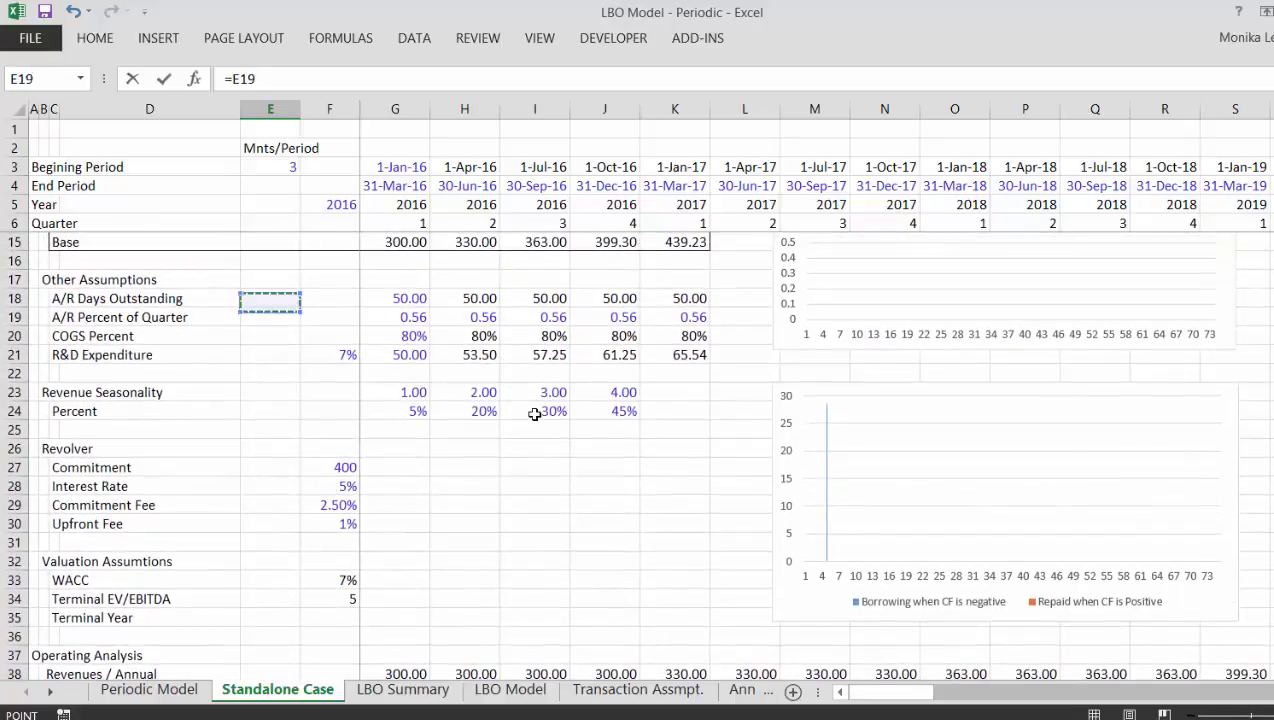
{"action": "key", "text": "Right"}
{"action": "key", "text": "Right"}
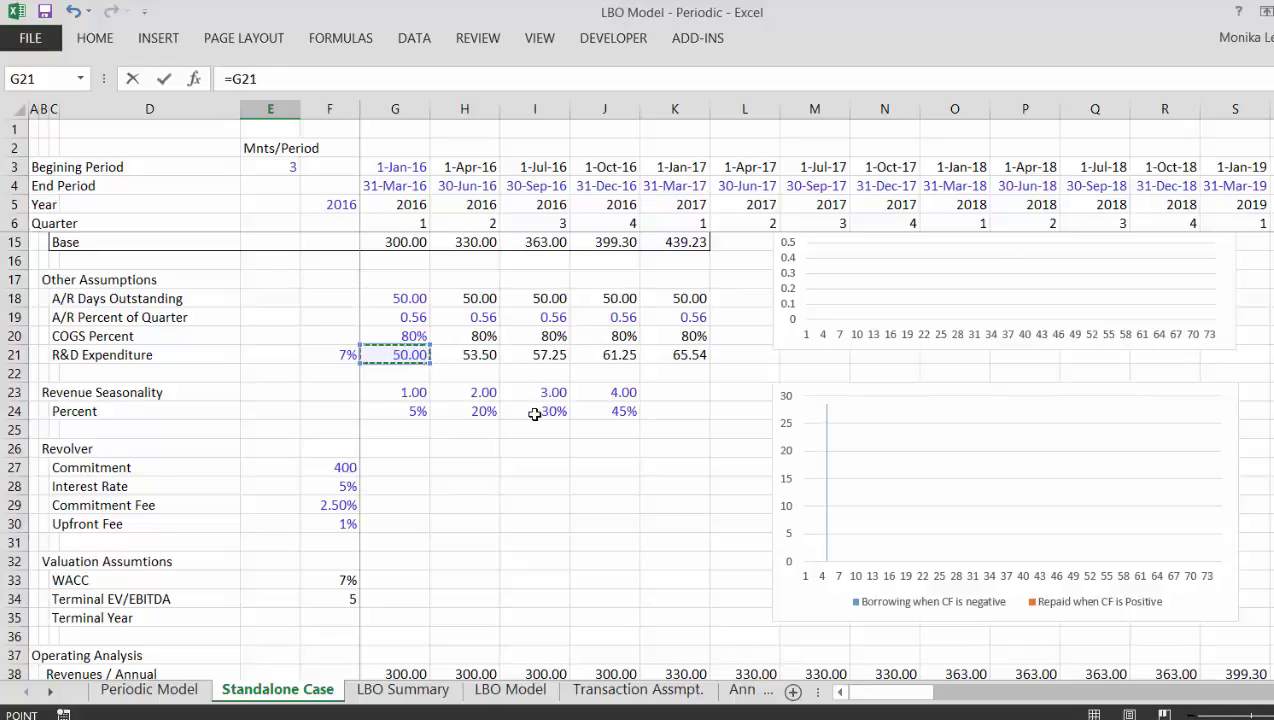
{"action": "key", "text": "Escape"}
Check the EBITDA row's formula and clear the leftover hard-coded inputs in E43:F43
{"action": "key", "text": "Down"}
{"action": "key", "text": "Up"}
{"action": "key", "text": "Up"}
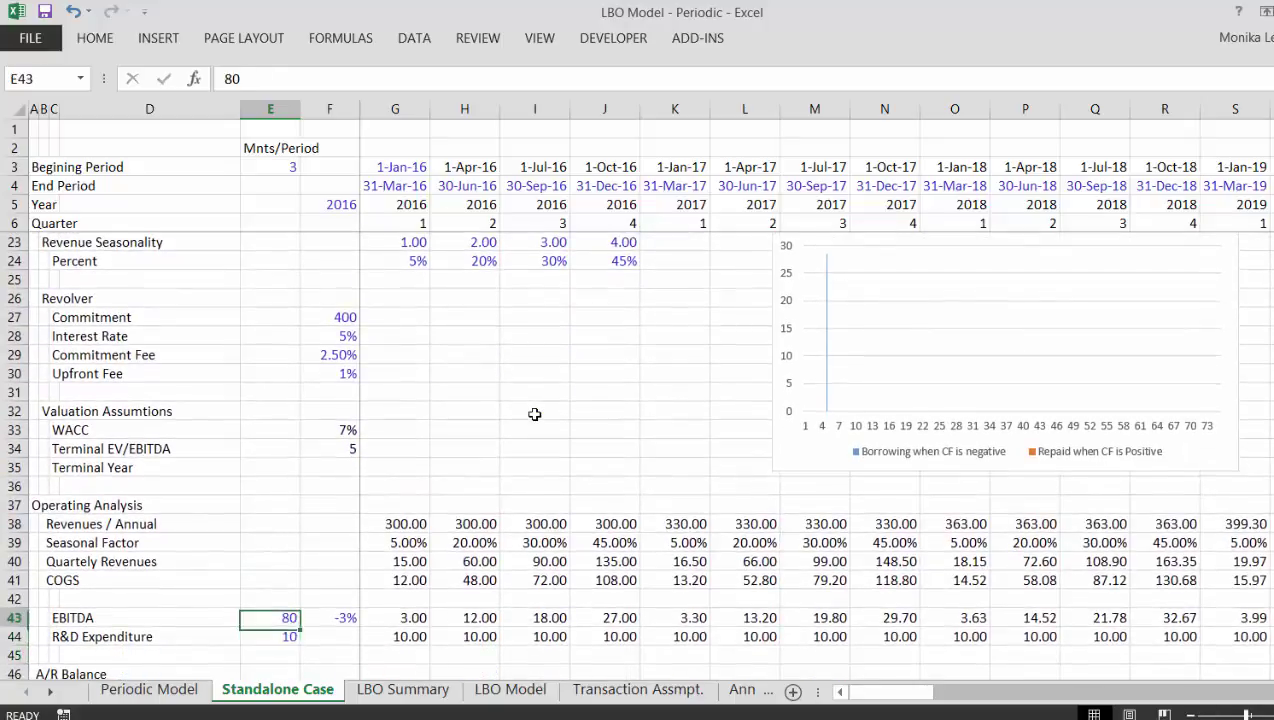
{"action": "key", "text": "Right"}
{"action": "key", "text": "Right"}
{"action": "key", "text": "Right"}
{"action": "key", "text": "Left"}
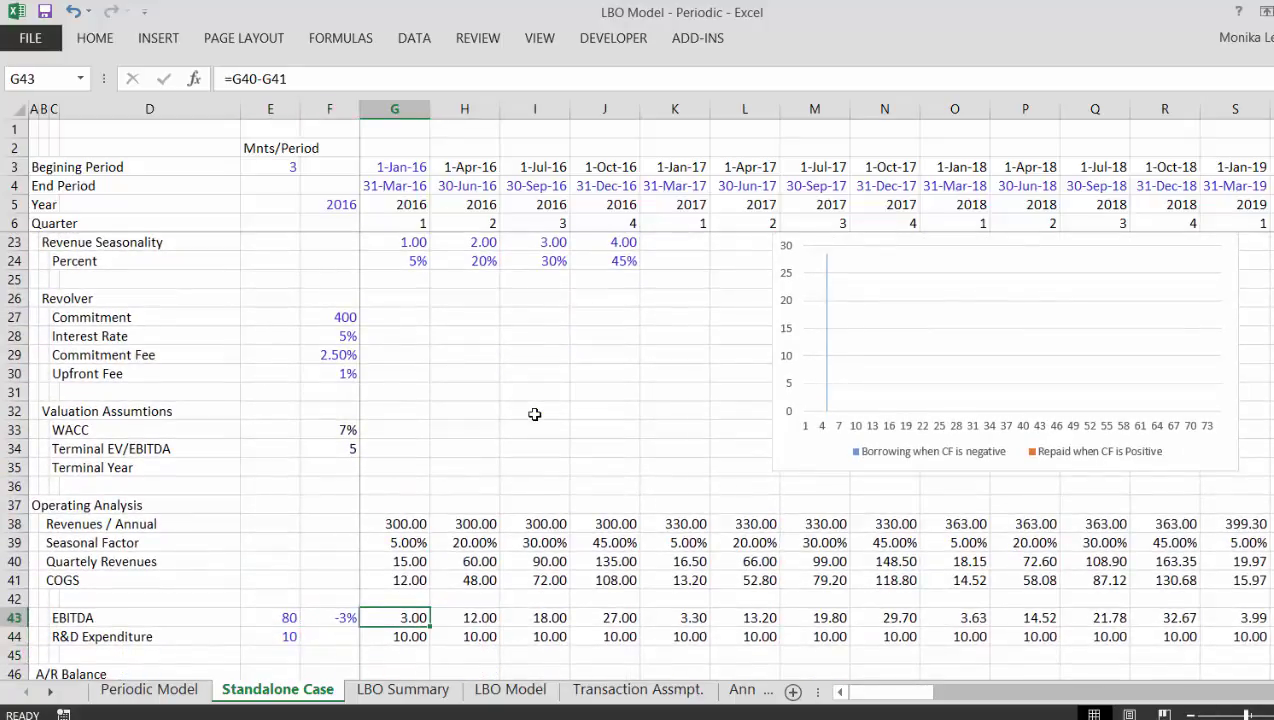
{"action": "key", "text": "Up"}
{"action": "key", "text": "Up"}
{"action": "key", "text": "Down"}
{"action": "key", "text": "Down"}
{"action": "key", "text": "Left"}
{"action": "key", "text": "Left"}
{"action": "key", "text": "shift+Right"}
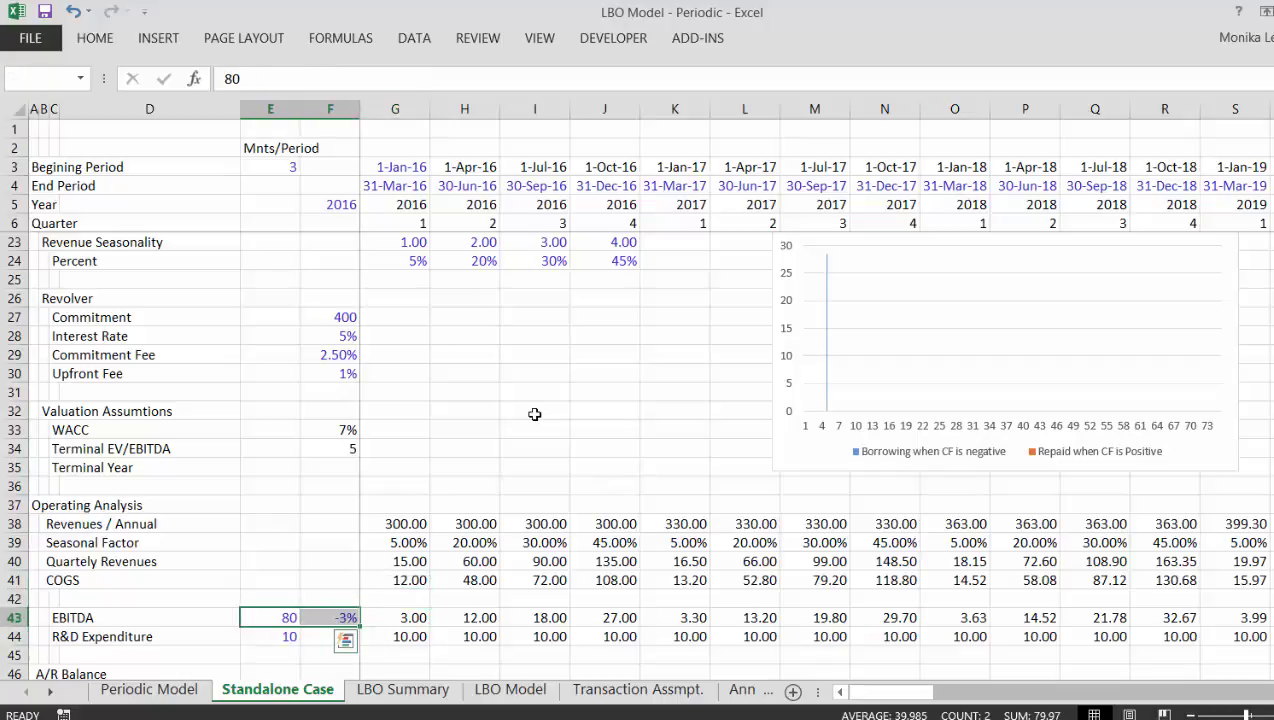
{"action": "key", "text": "Delete"}
Examine the second-quarter column from EBITDA down through the A/R Balance, Cash minus debt balance and RCF rows
{"action": "key", "text": "Right"}
{"action": "key", "text": "Right"}
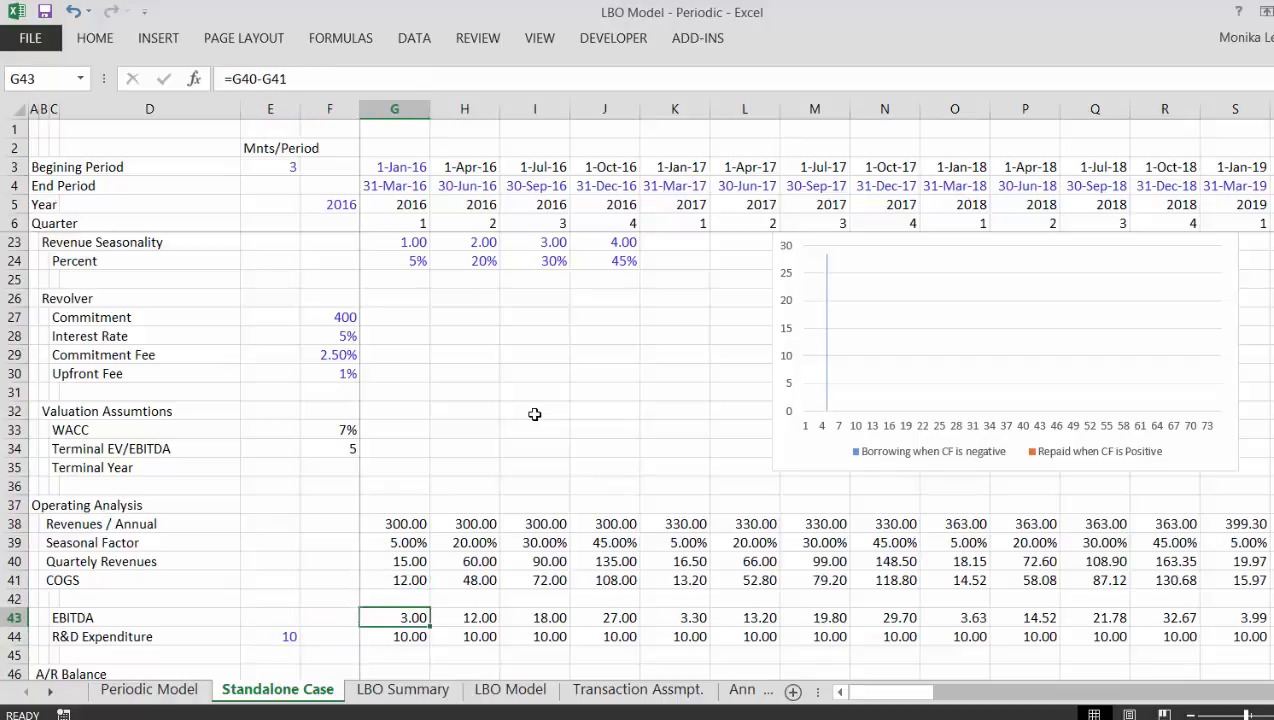
{"action": "key", "text": "Right"}
{"action": "key", "text": "Down"}
{"action": "key", "text": "Down"}
{"action": "key", "text": "Down"}
{"action": "key", "text": "Down"}
{"action": "key", "text": "Down"}
{"action": "key", "text": "Down"}
{"action": "key", "text": "Down"}
{"action": "key", "text": "Down"}
{"action": "key", "text": "Down"}
{"action": "key", "text": "Down"}
{"action": "key", "text": "Down"}
{"action": "key", "text": "Down"}
{"action": "key", "text": "Down"}
{"action": "key", "text": "Down"}
{"action": "key", "text": "Down"}
{"action": "key", "text": "Down"}
{"action": "key", "text": "Down"}
{"action": "key", "text": "Down"}
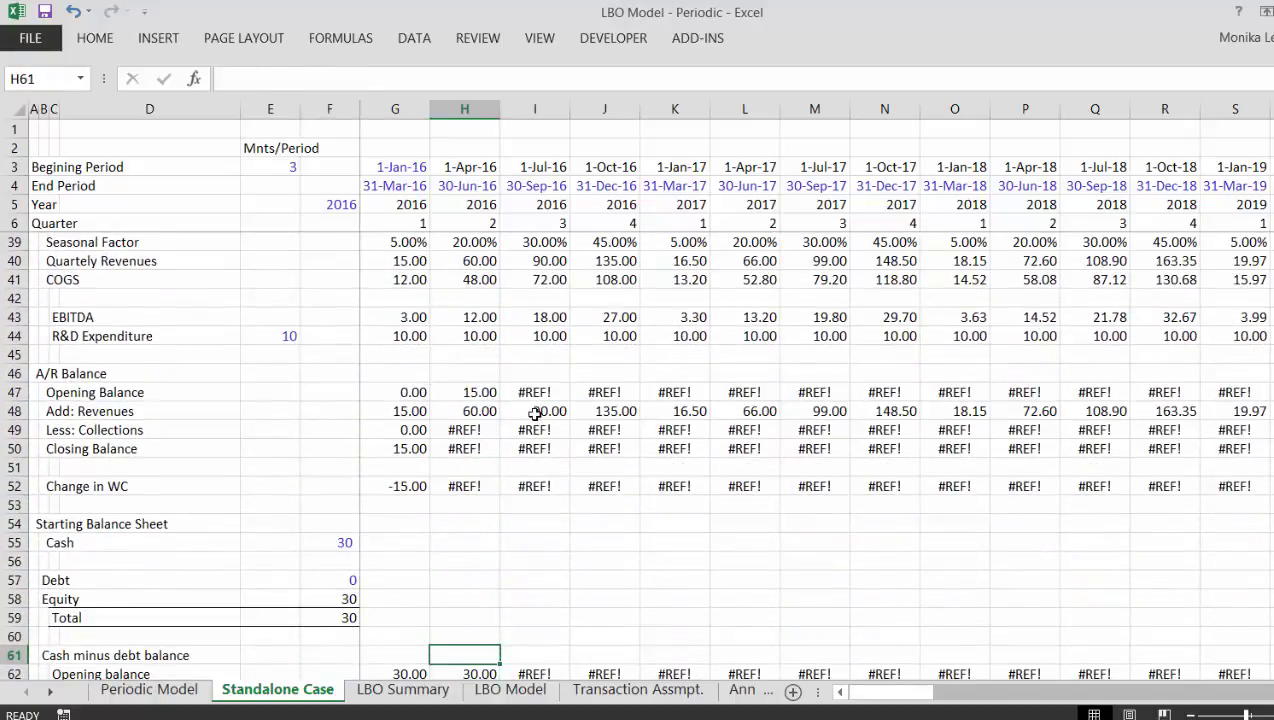
{"action": "key", "text": "Down"}
{"action": "key", "text": "Down"}
{"action": "key", "text": "Down"}
{"action": "key", "text": "Down"}
{"action": "key", "text": "Down"}
{"action": "key", "text": "Down"}
{"action": "key", "text": "Down"}
{"action": "key", "text": "Down"}
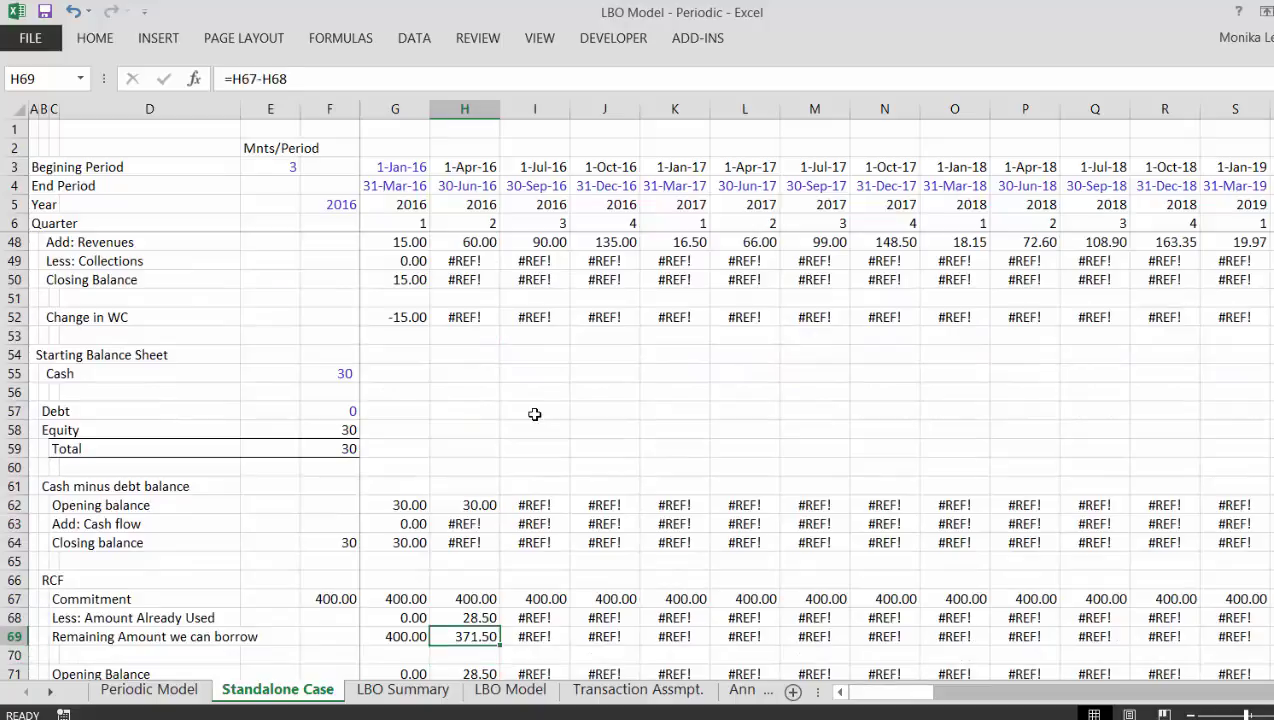
Examine the second-quarter column upward from the RCF rows through A/R Balance, Operating Analysis and Revolver to the assumptions above
{"action": "key", "text": "Up"}
{"action": "key", "text": "Up"}
{"action": "key", "text": "Up"}
{"action": "key", "text": "Up"}
{"action": "key", "text": "Up"}
{"action": "key", "text": "Up"}
{"action": "key", "text": "Up"}
{"action": "key", "text": "Up"}
{"action": "key", "text": "Up"}
{"action": "key", "text": "Up"}
{"action": "key", "text": "Up"}
{"action": "key", "text": "Up"}
{"action": "key", "text": "Up"}
{"action": "key", "text": "Up"}
{"action": "key", "text": "Up"}
{"action": "key", "text": "Up"}
{"action": "key", "text": "Up"}
{"action": "key", "text": "Up"}
{"action": "key", "text": "Up"}
{"action": "key", "text": "Up"}
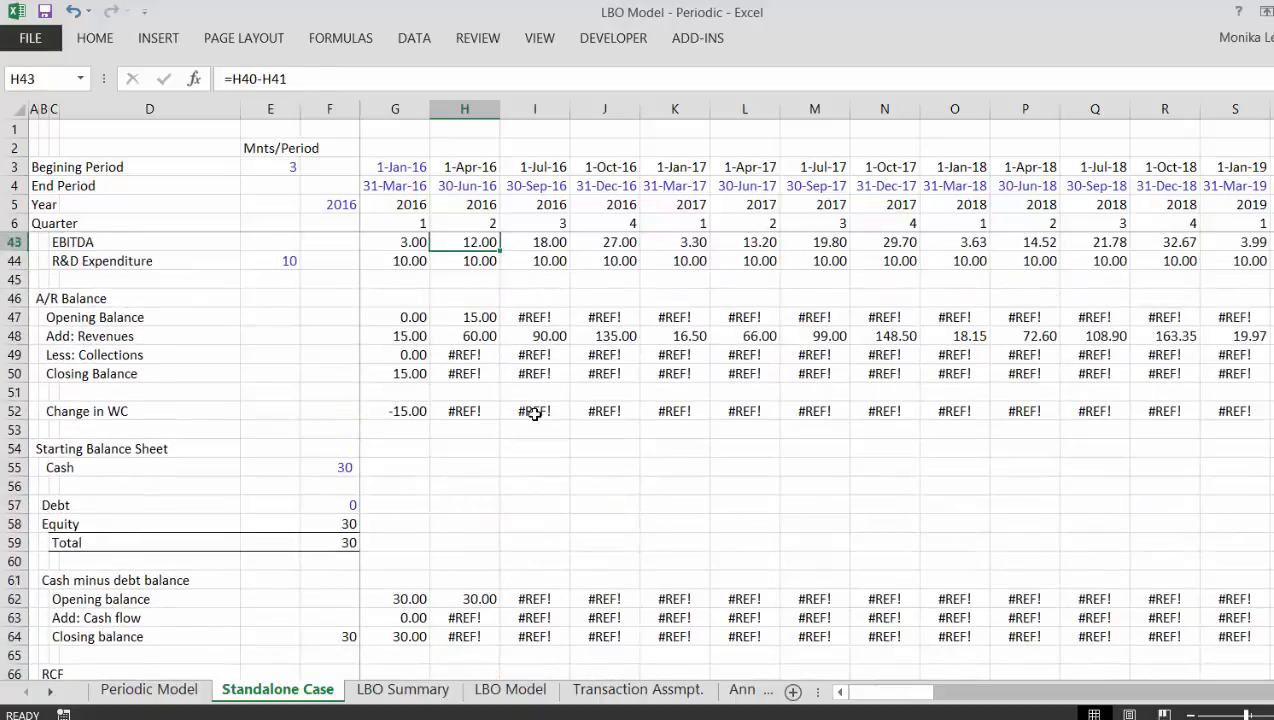
{"action": "key", "text": "Up"}
{"action": "key", "text": "Up"}
{"action": "key", "text": "Up"}
{"action": "key", "text": "Up"}
{"action": "key", "text": "Up"}
{"action": "key", "text": "Up"}
{"action": "key", "text": "Up"}
{"action": "key", "text": "Up"}
{"action": "key", "text": "Up"}
{"action": "key", "text": "Up"}
{"action": "key", "text": "Up"}
{"action": "key", "text": "Up"}
{"action": "key", "text": "Up"}
{"action": "key", "text": "Up"}
{"action": "key", "text": "Up"}
{"action": "key", "text": "Up"}
{"action": "key", "text": "Up"}
{"action": "key", "text": "Up"}
{"action": "key", "text": "Up"}
{"action": "key", "text": "Up"}
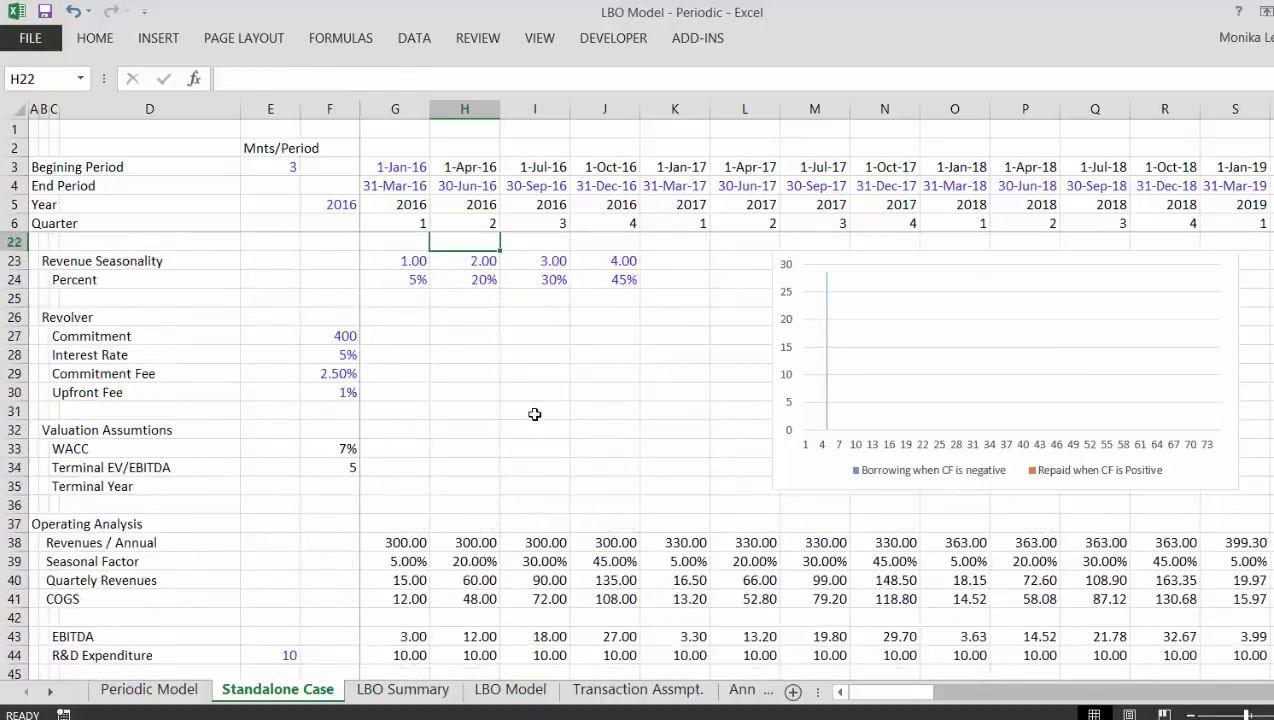
{"action": "key", "text": "Up"}
{"action": "key", "text": "Up"}
{"action": "key", "text": "Up"}
{"action": "key", "text": "Up"}
{"action": "key", "text": "Up"}
{"action": "key", "text": "Up"}
{"action": "key", "text": "Up"}
{"action": "key", "text": "Up"}
{"action": "key", "text": "Up"}
{"action": "key", "text": "Up"}
{"action": "key", "text": "Up"}
{"action": "key", "text": "Up"}
{"action": "key", "text": "Up"}
{"action": "key", "text": "Up"}
{"action": "key", "text": "Up"}
{"action": "key", "text": "Up"}
{"action": "key", "text": "Up"}
{"action": "key", "text": "Up"}
{"action": "key", "text": "Up"}
{"action": "key", "text": "Up"}
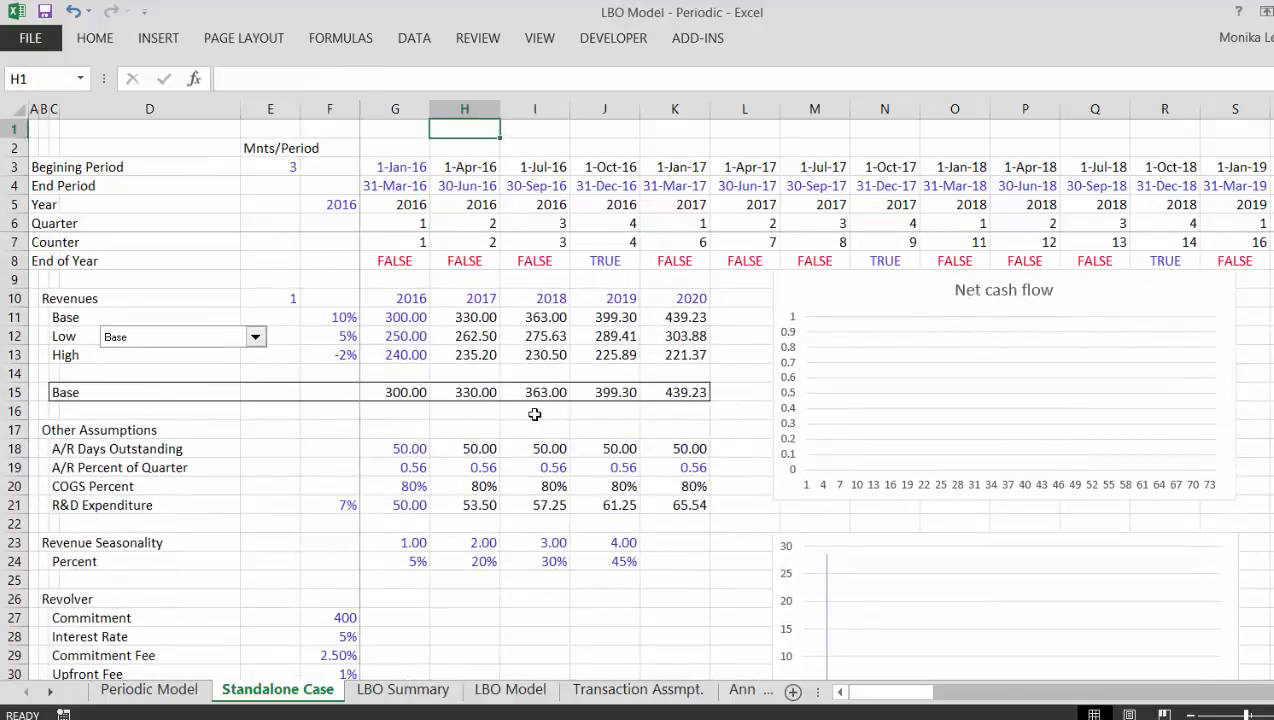
{"action": "key", "text": "Down"}
{"action": "key", "text": "Down"}
{"action": "key", "text": "Down"}
{"action": "key", "text": "Down"}
{"action": "key", "text": "Down"}
{"action": "key", "text": "Down"}
{"action": "key", "text": "Down"}
{"action": "key", "text": "Down"}
{"action": "key", "text": "Down"}
{"action": "key", "text": "Down"}
{"action": "key", "text": "Down"}
{"action": "key", "text": "Down"}
{"action": "key", "text": "Down"}
{"action": "key", "text": "Down"}
{"action": "key", "text": "Down"}
{"action": "key", "text": "Down"}
{"action": "key", "text": "Down"}
{"action": "key", "text": "Down"}
{"action": "key", "text": "Down"}
{"action": "key", "text": "Down"}
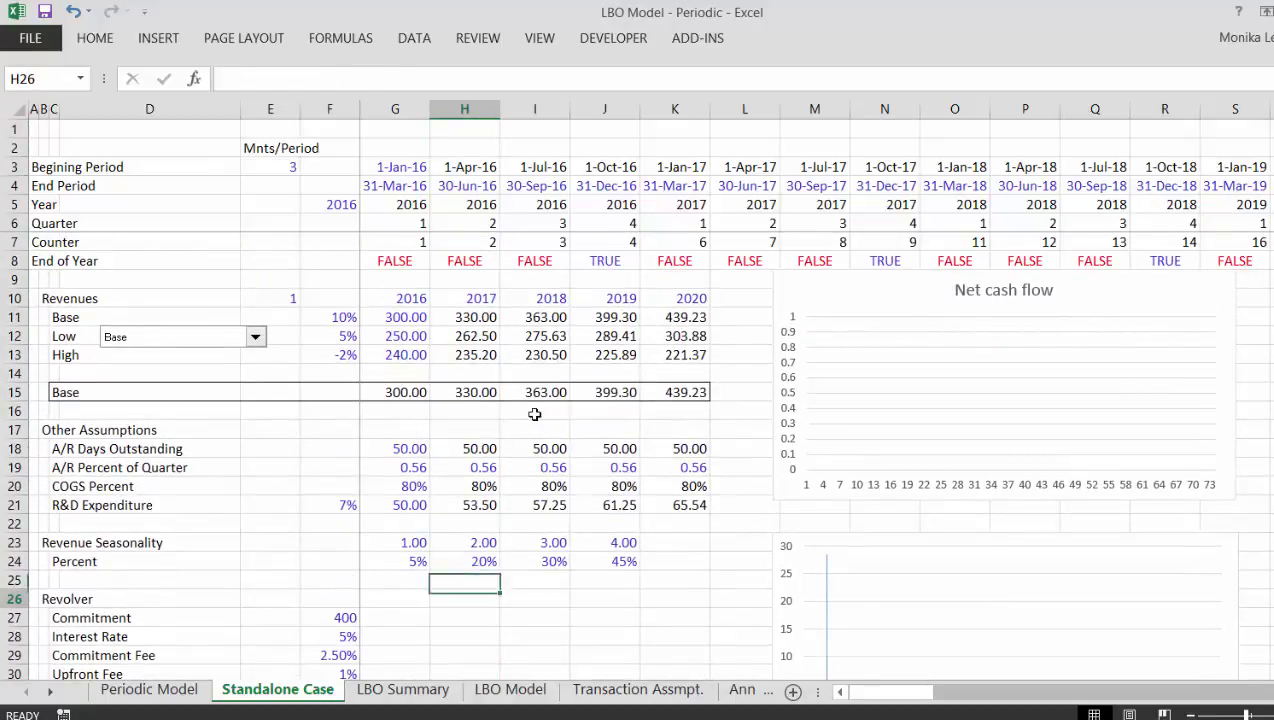
{"action": "key", "text": "Down"}
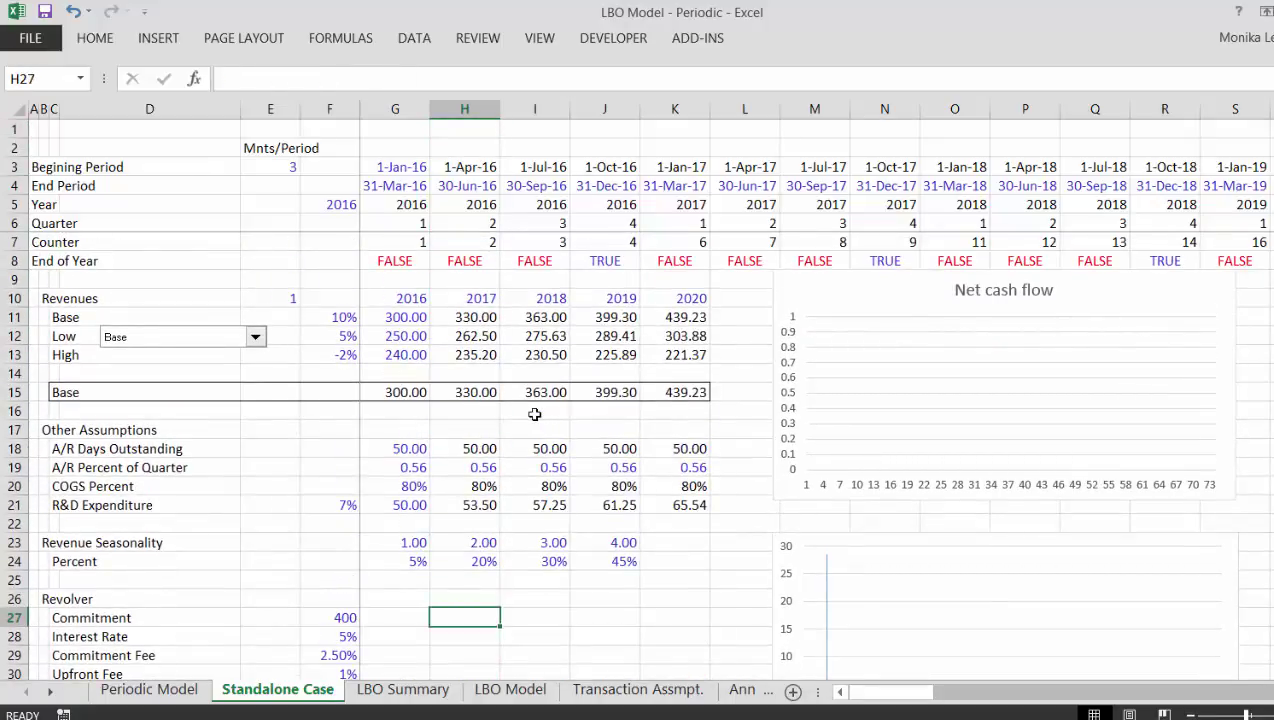
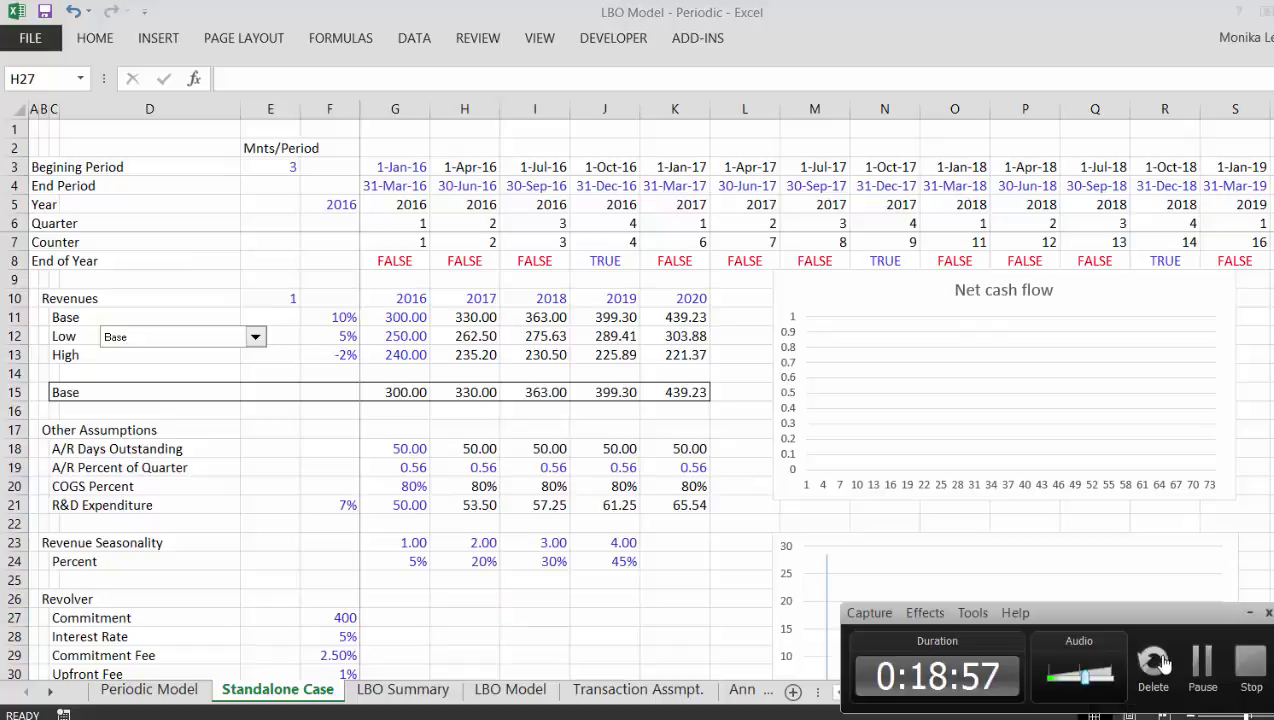
{"action": "left_click", "coordinate": [1202, 668]}
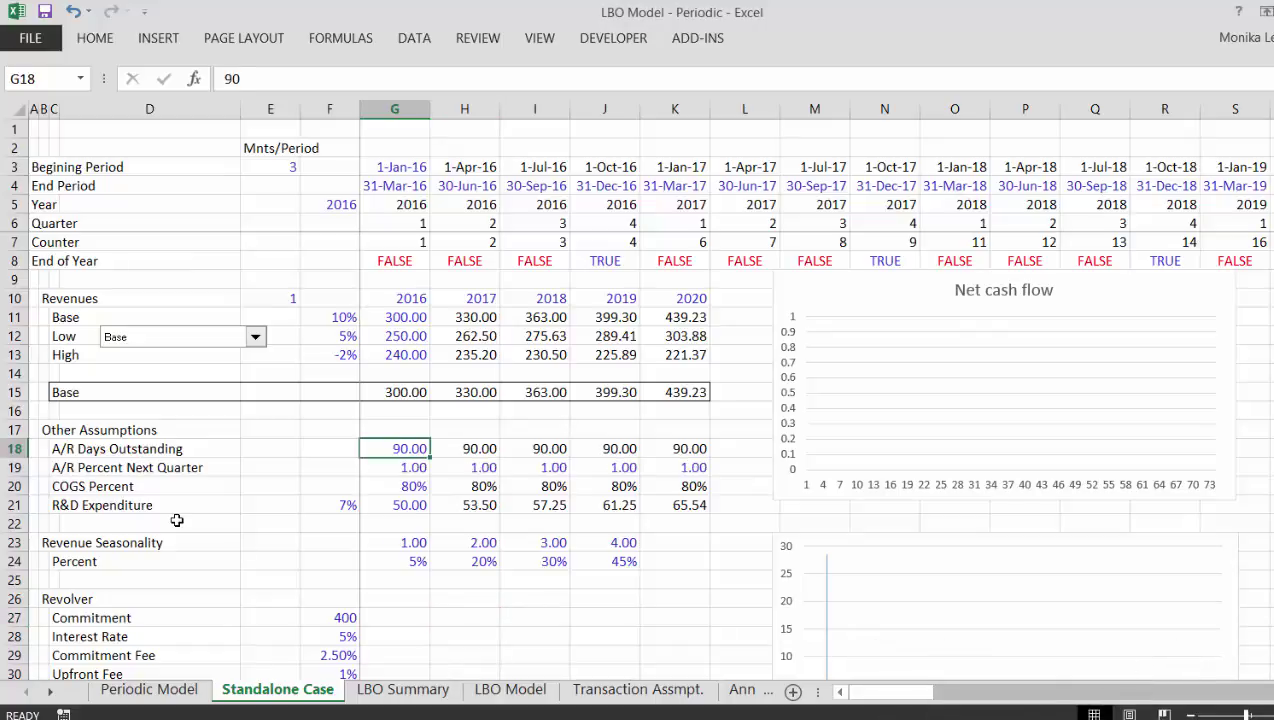
Set the first-year A/R Days Outstanding in G18 to 1
{"action": "key", "text": "Up"}
{"action": "key", "text": "Down"}
{"action": "type", "text": "1"}
{"action": "key", "text": "Return"}
{"action": "key", "text": "Up"}
{"action": "key", "text": "Left"}
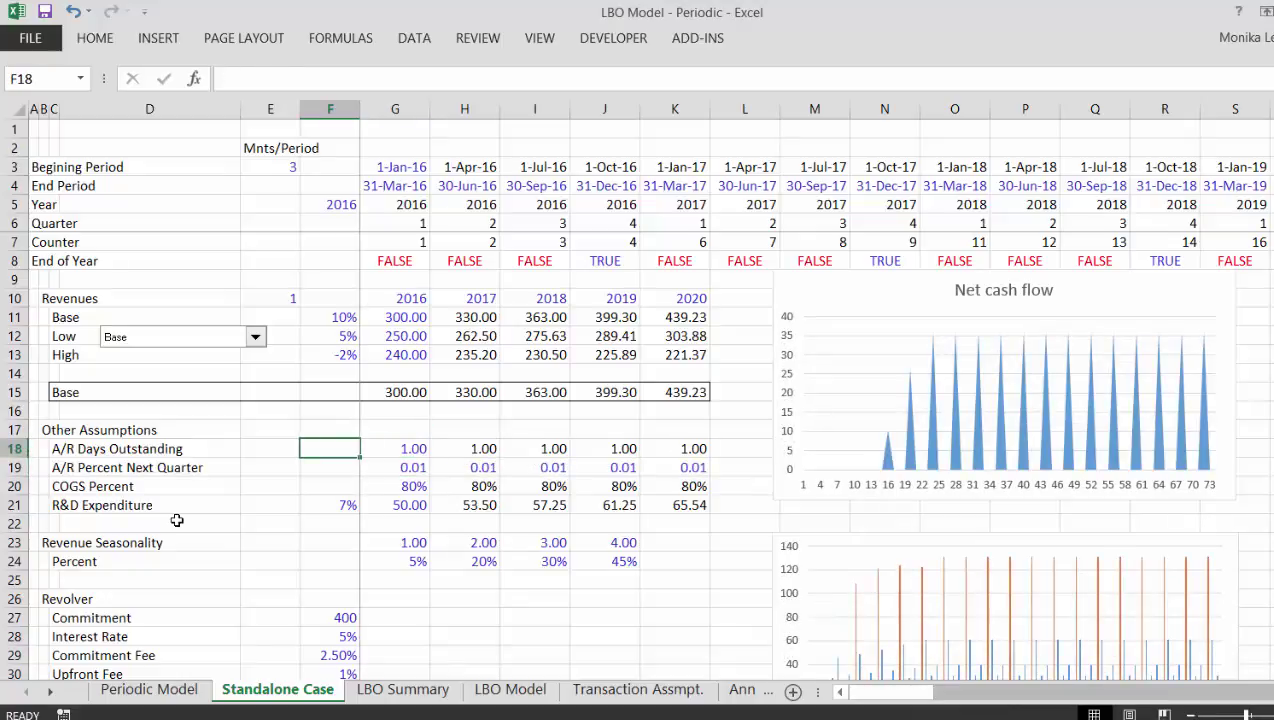
{"action": "key", "text": "Left"}
{"action": "key", "text": "Right"}
{"action": "key", "text": "Right"}
{"action": "key", "text": "Right"}
{"action": "key", "text": "Left"}
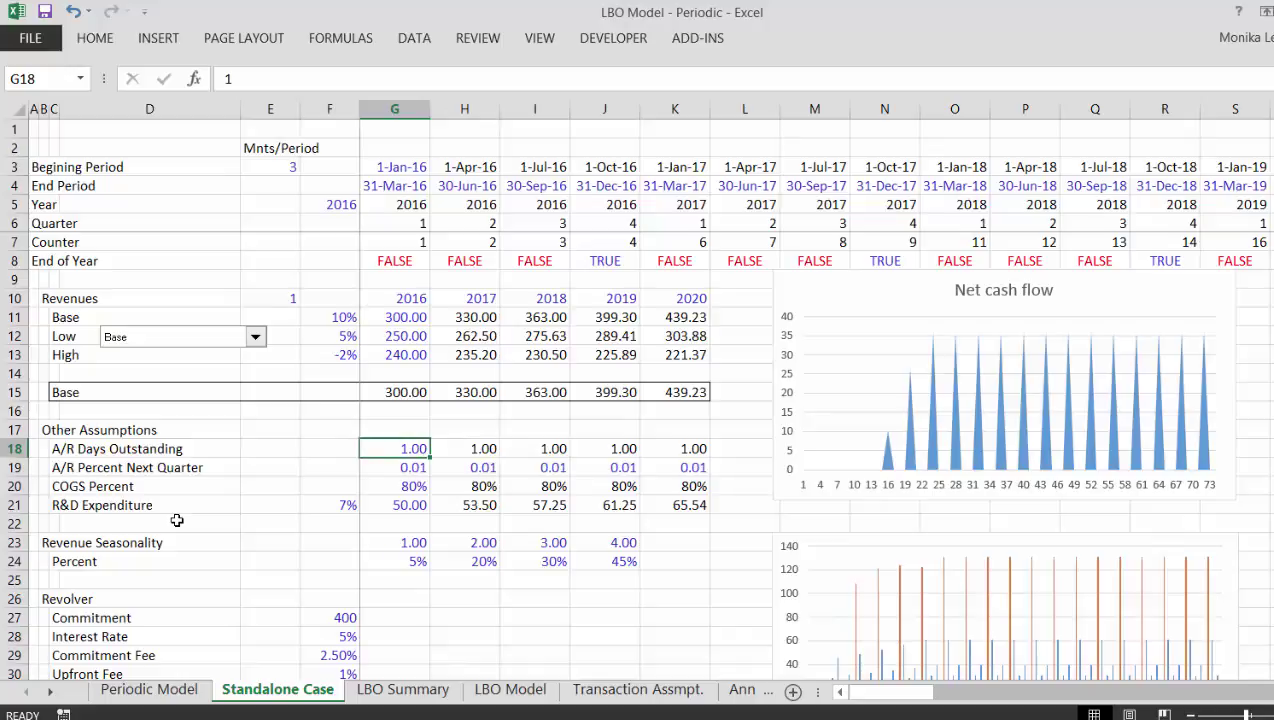
Format the A/R Percent Next Quarter values in G19:K19 as percentages with two decimals
{"action": "key", "text": "Down"}
{"action": "key", "text": "Left"}
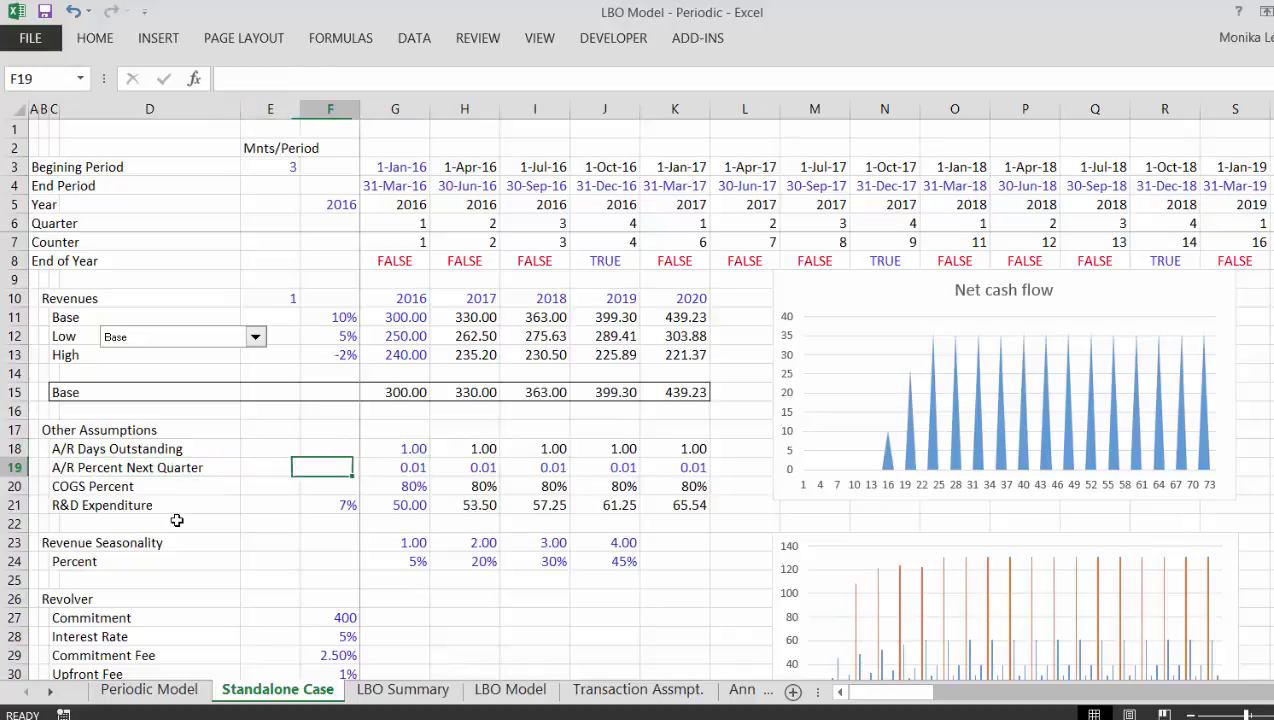
{"action": "key", "text": "Right"}
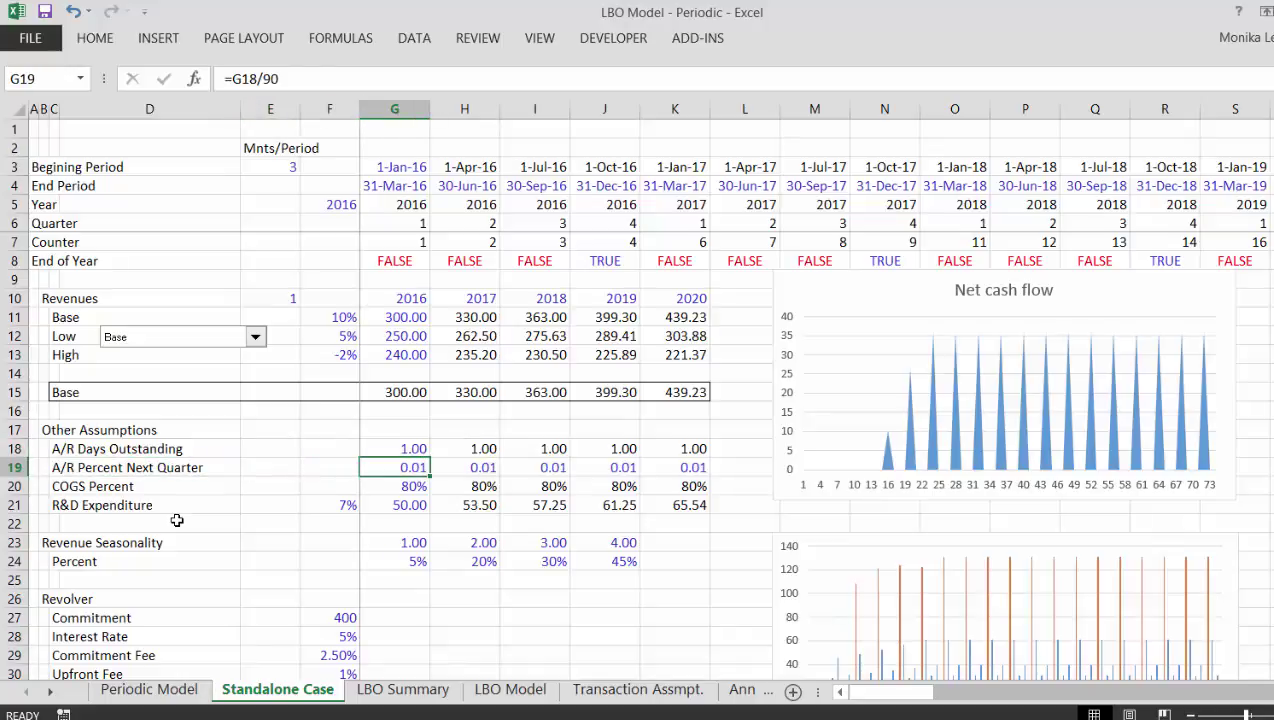
{"action": "key", "text": "ctrl+shift+Right"}
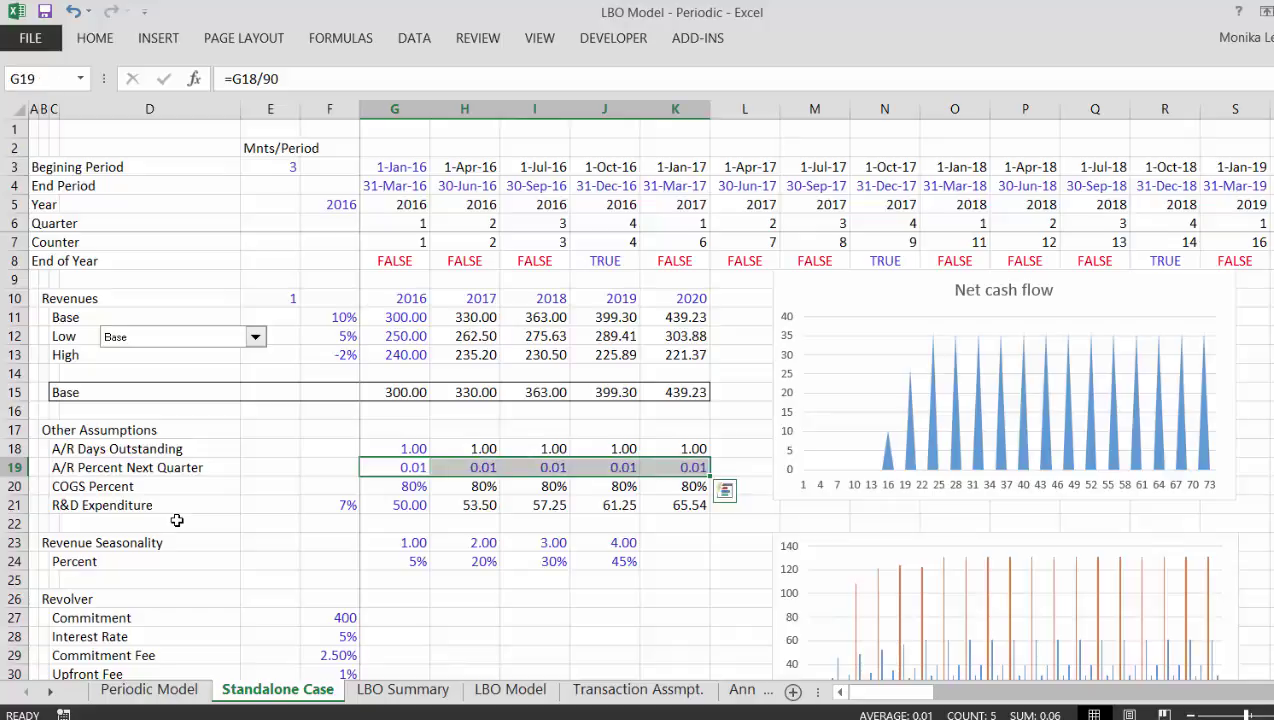
{"action": "key", "text": "ctrl+shift+5"}
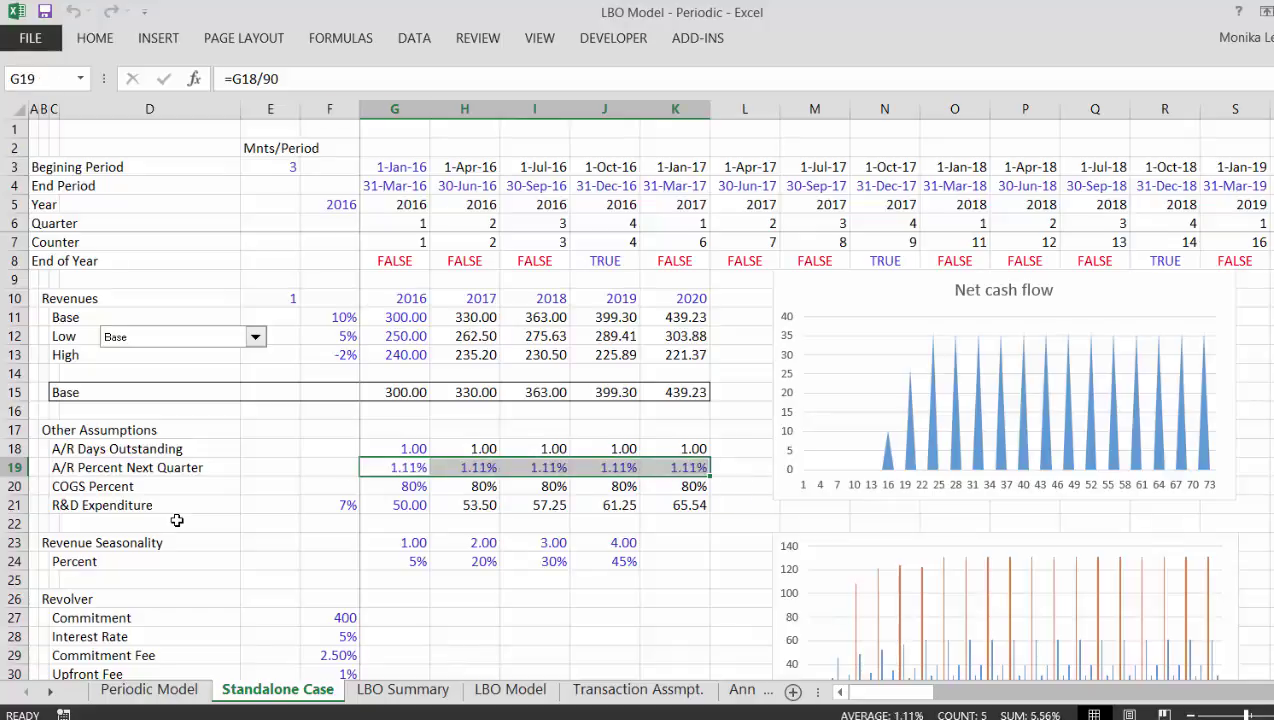
Insert a blank row above COGS Percent in the Other Assumptions block
{"action": "key", "text": "ctrl+Left"}
{"action": "key", "text": "Right"}
{"action": "key", "text": "Right"}
{"action": "key", "text": "Right"}
{"action": "key", "text": "Right"}
{"action": "key", "text": "Right"}
{"action": "key", "text": "Right"}
{"action": "key", "text": "Right"}
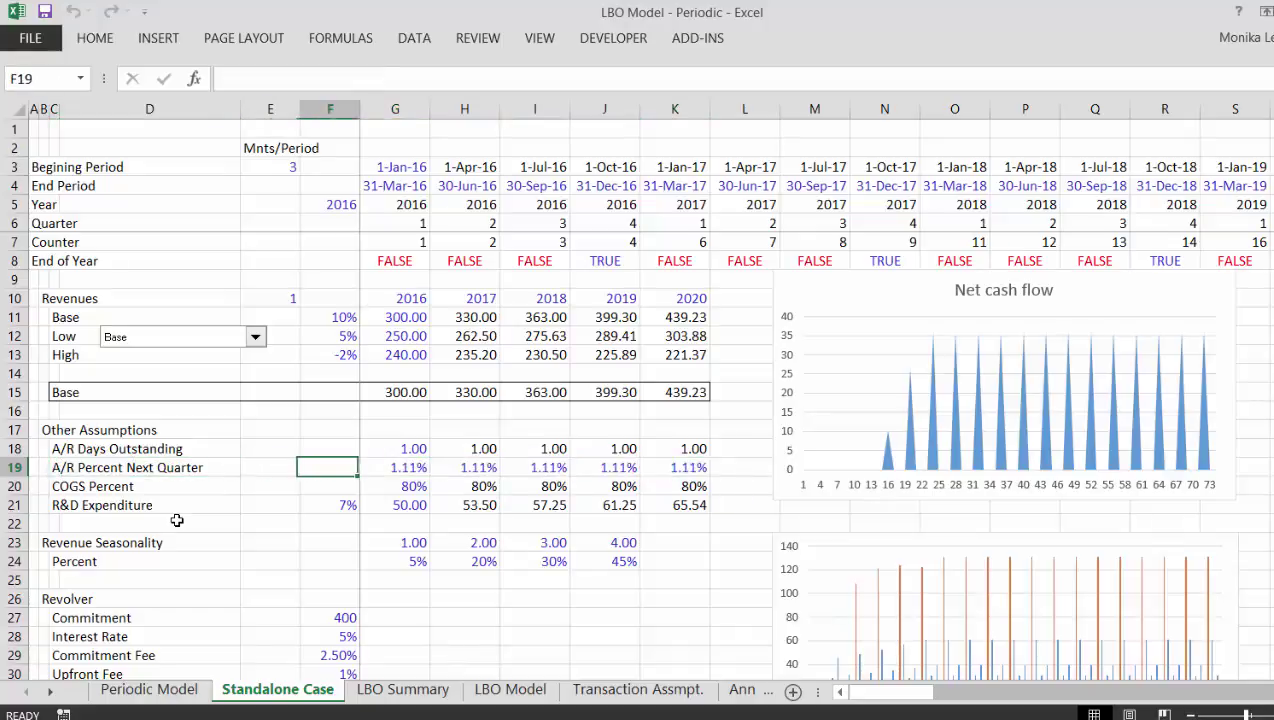
{"action": "key", "text": "Down"}
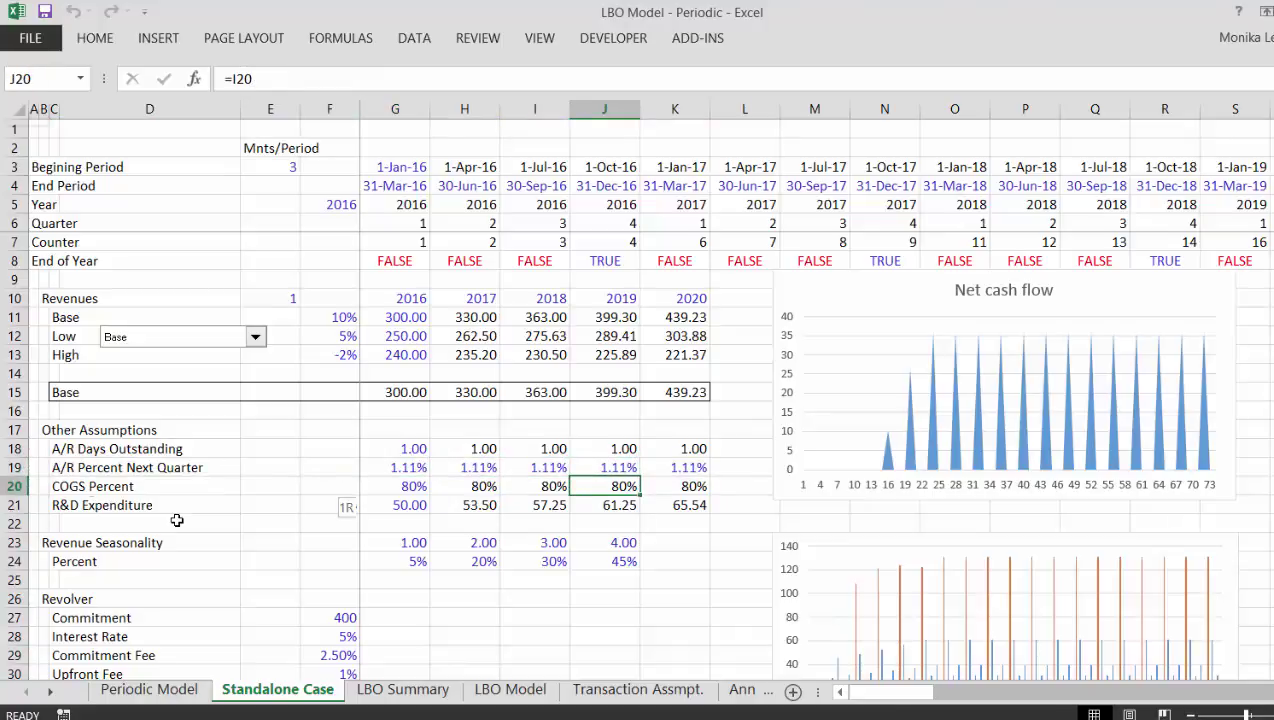
{"action": "key", "text": "shift+space"}
{"action": "key", "text": "ctrl+shift+plus"}
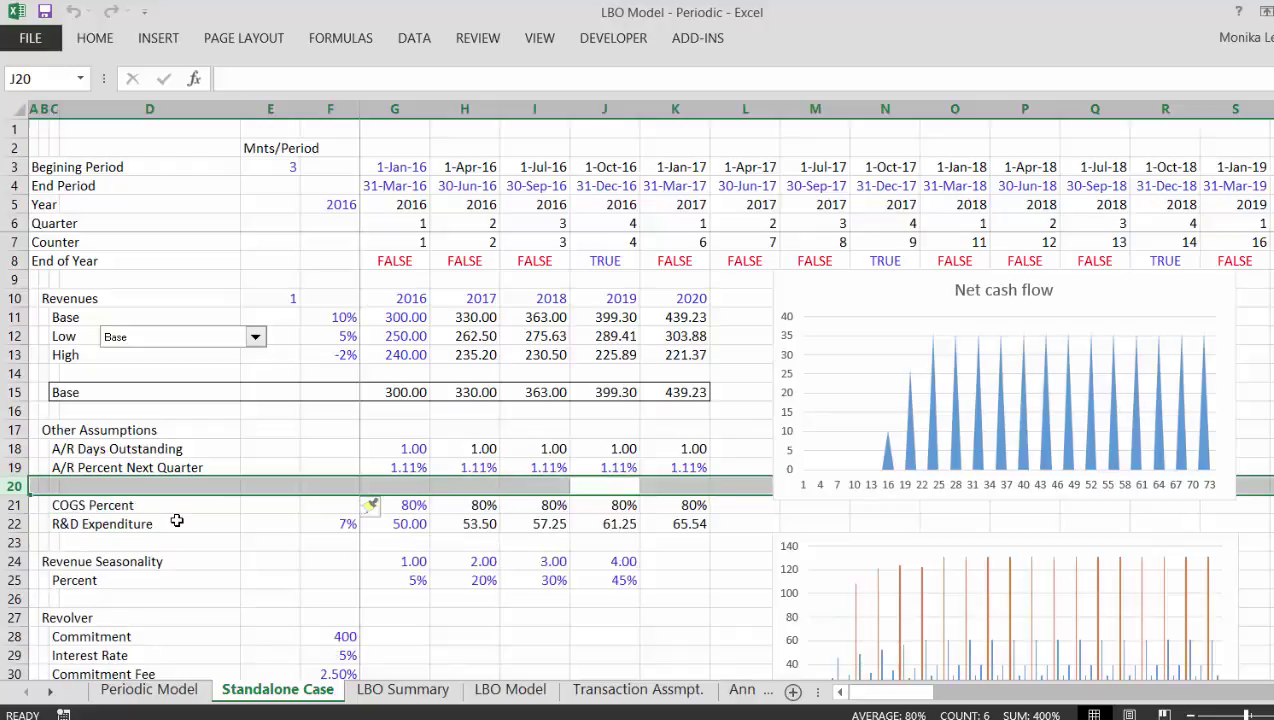
Shorten the Net cash flow chart slightly so its lower edge ends within row 20, then deselect it
{"action": "left_click", "coordinate": [812, 498]}
{"action": "left_click_drag", "start_coordinate": [770, 523], "coordinate": [770, 489]}
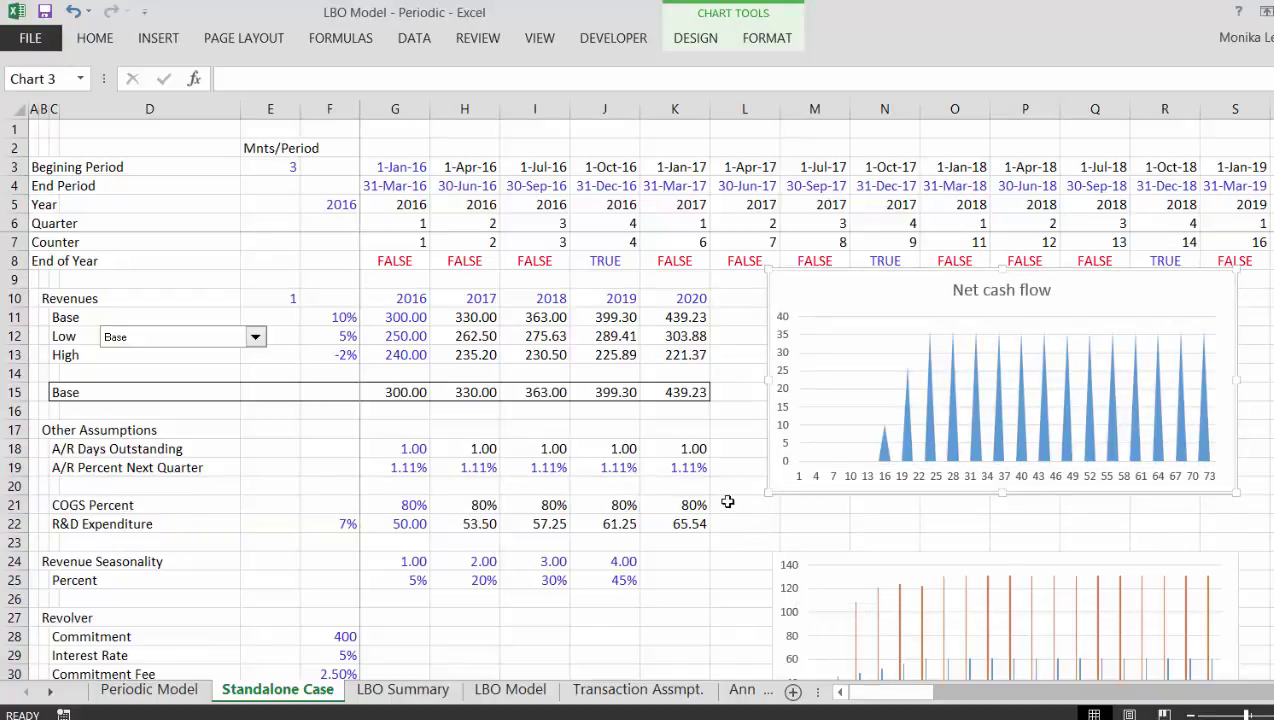
{"action": "left_click", "coordinate": [727, 500]}
Copy the A/R Percent Next Quarter label down into the new row beneath it, in C20
{"action": "key", "text": "Left"}
{"action": "key", "text": "Left"}
{"action": "key", "text": "Left"}
{"action": "key", "text": "Left"}
{"action": "key", "text": "Left"}
{"action": "key", "text": "Left"}
{"action": "key", "text": "Left"}
{"action": "key", "text": "Left"}
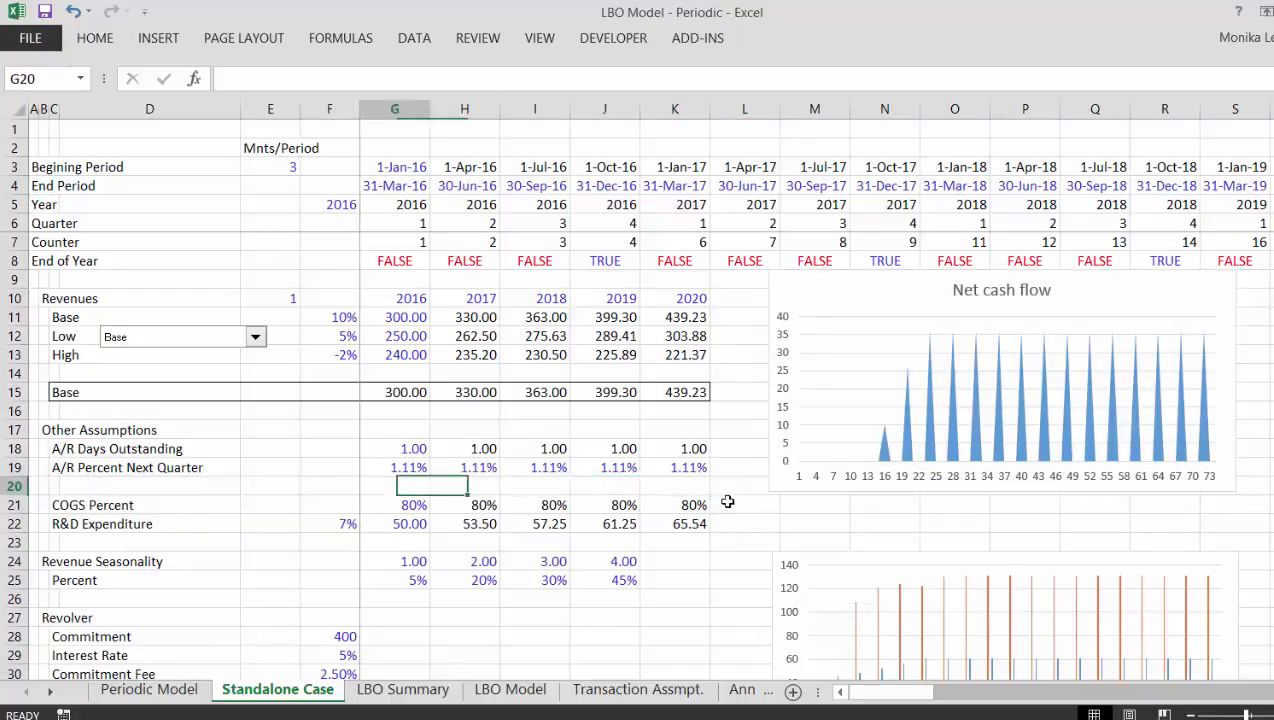
{"action": "key", "text": "Up"}
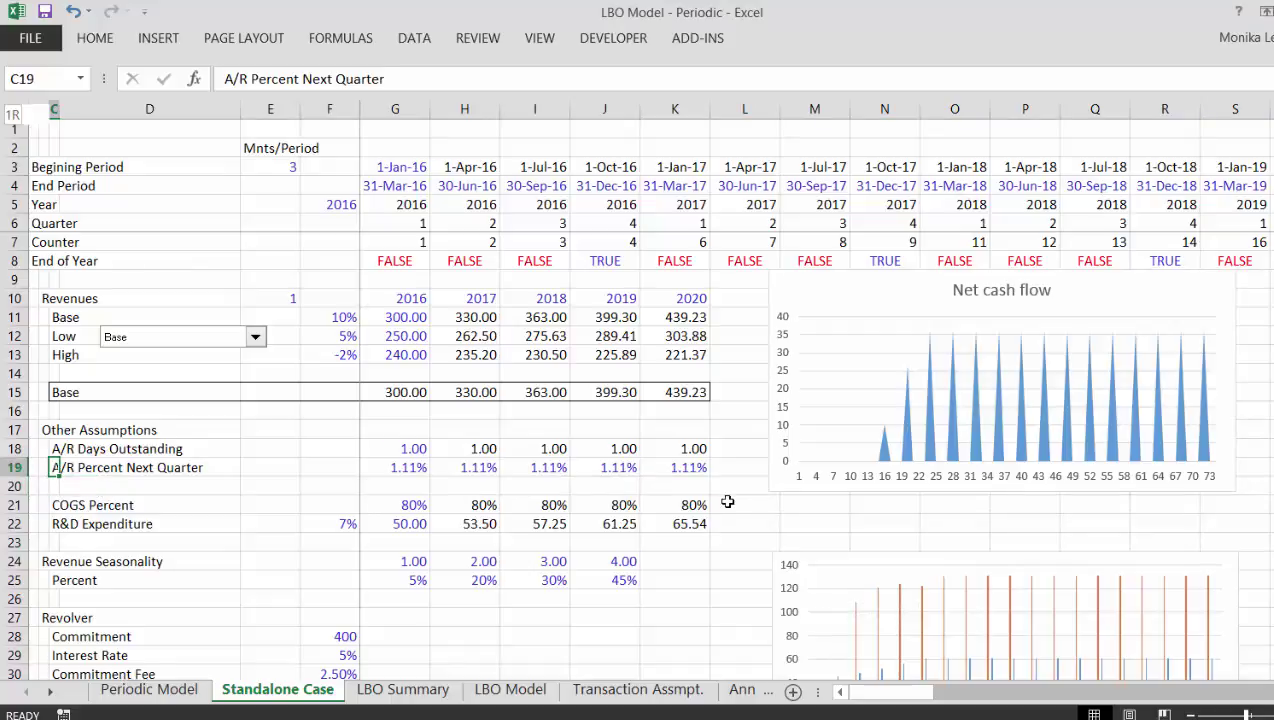
{"action": "key", "text": "shift+Down"}
{"action": "key", "text": "ctrl+d"}
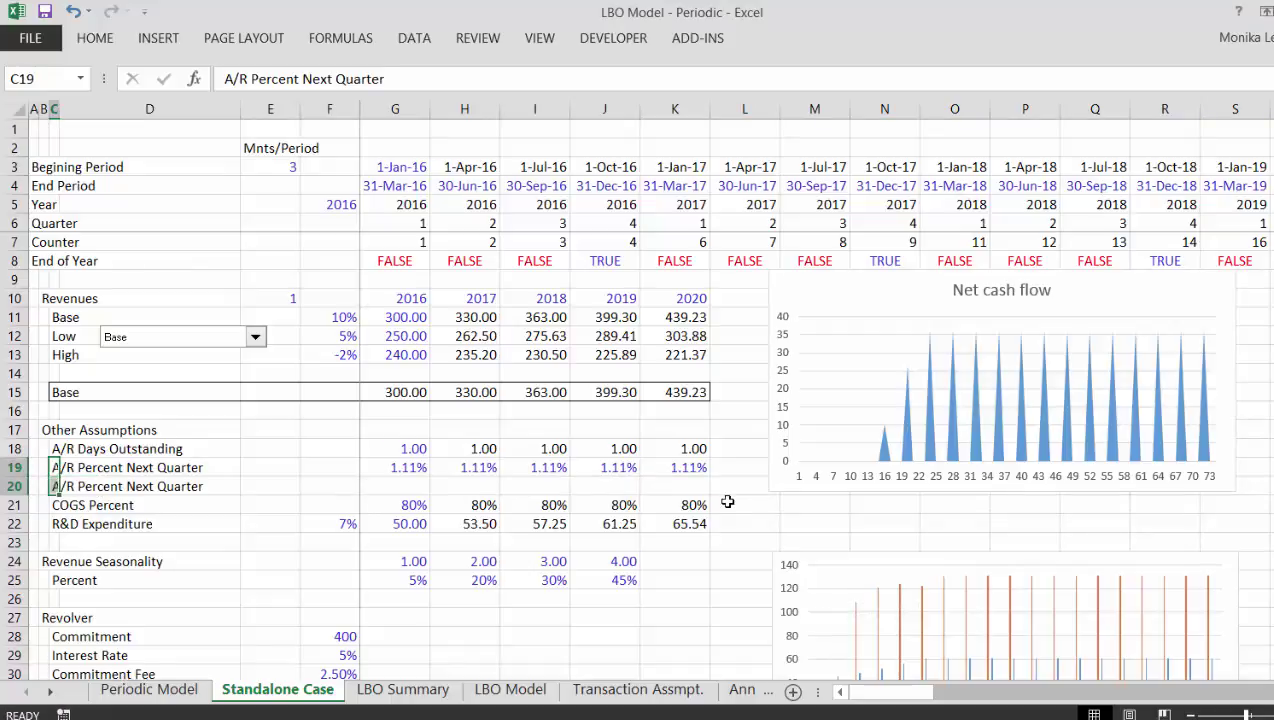
Change the label in C20 to A/R Percent Two Quarters
{"action": "key", "text": "Down"}
{"action": "key", "text": "F2"}
{"action": "key", "text": "BackSpace"}
{"action": "key", "text": "BackSpace"}
{"action": "key", "text": "BackSpace"}
{"action": "key", "text": "BackSpace"}
{"action": "key", "text": "BackSpace"}
{"action": "key", "text": "BackSpace"}
{"action": "key", "text": "BackSpace"}
{"action": "key", "text": "BackSpace"}
{"action": "key", "text": "BackSpace"}
{"action": "key", "text": "BackSpace"}
{"action": "key", "text": "BackSpace"}
{"action": "key", "text": "BackSpace"}
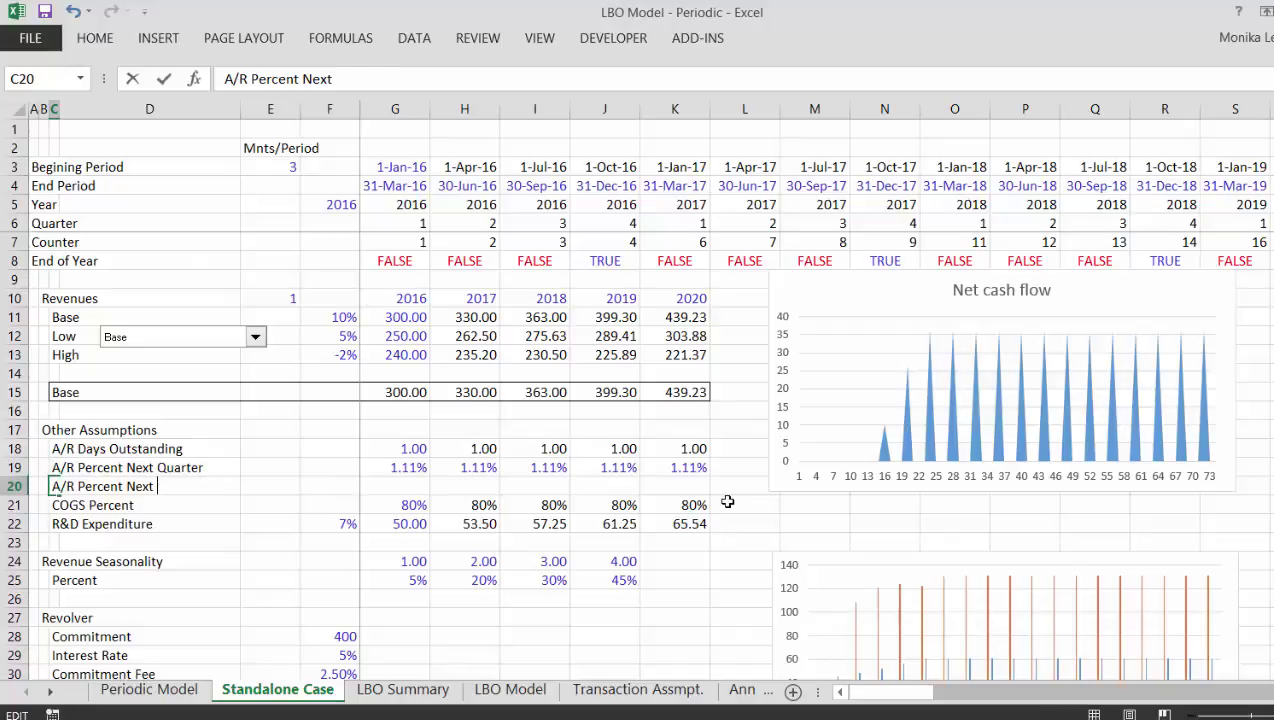
{"action": "type", "text": "Two Quarters"}
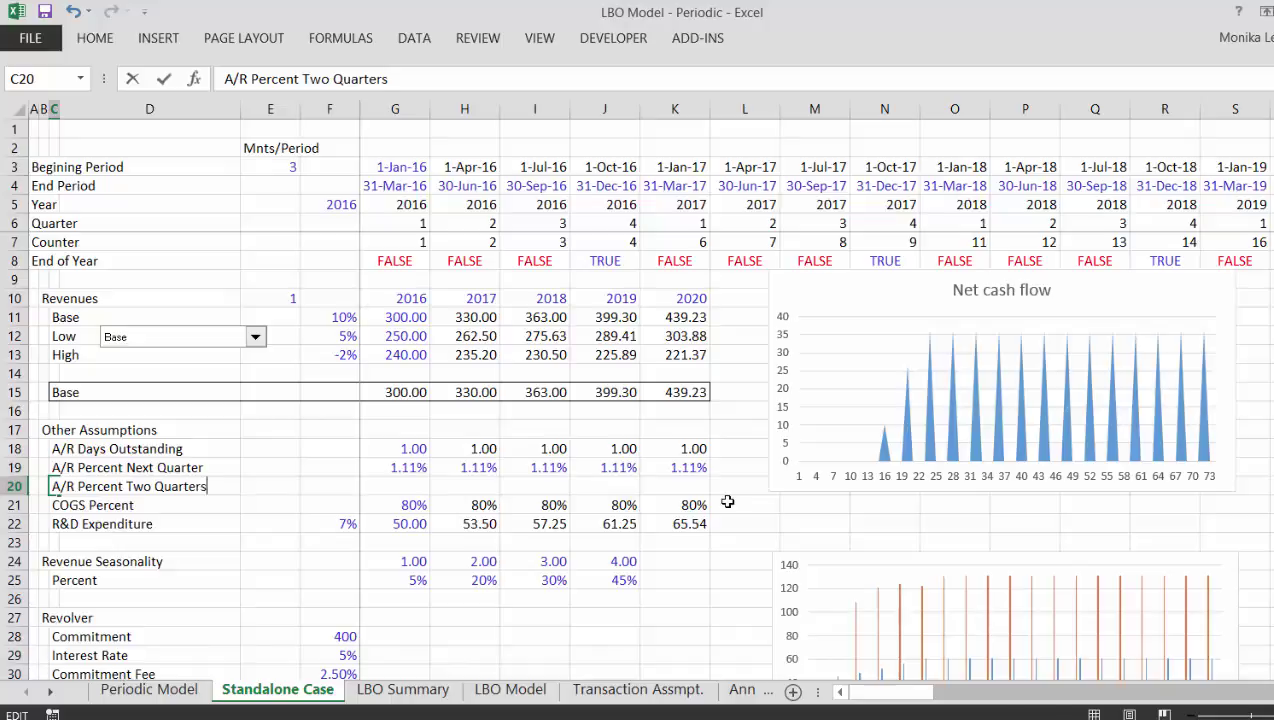
{"action": "key", "text": "Return"}
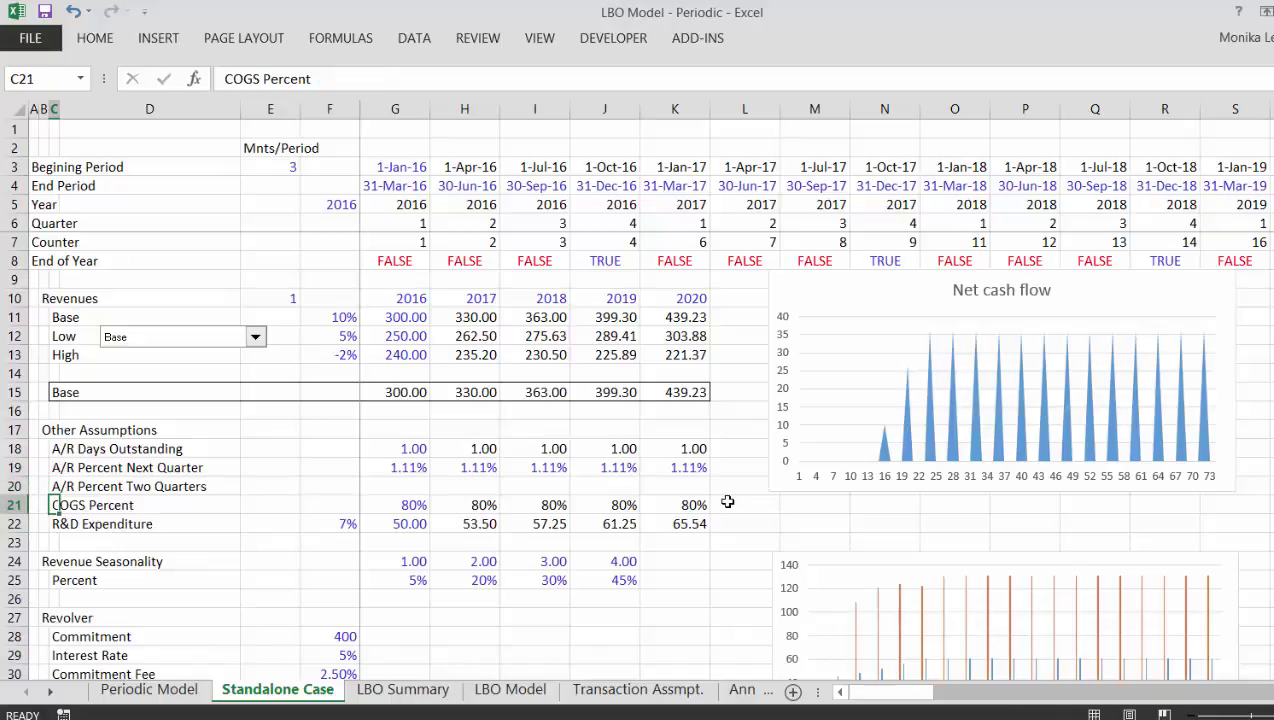
Set the first-year A/R Days Outstanding in G18 to 90
{"action": "key", "text": "Up"}
{"action": "key", "text": "Up"}
{"action": "key", "text": "Up"}
{"action": "key", "text": "Down"}
{"action": "key", "text": "Right"}
{"action": "key", "text": "Right"}
{"action": "key", "text": "Right"}
{"action": "key", "text": "Right"}
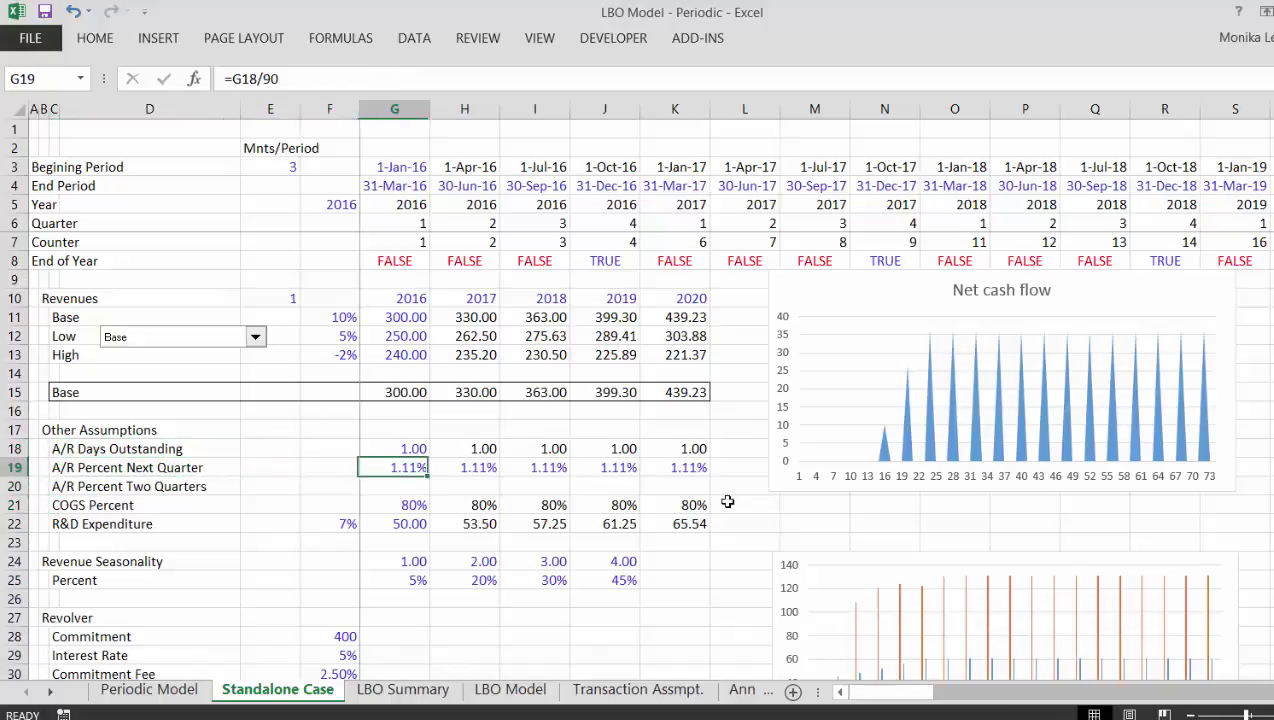
{"action": "key", "text": "Up"}
{"action": "type", "text": "90"}
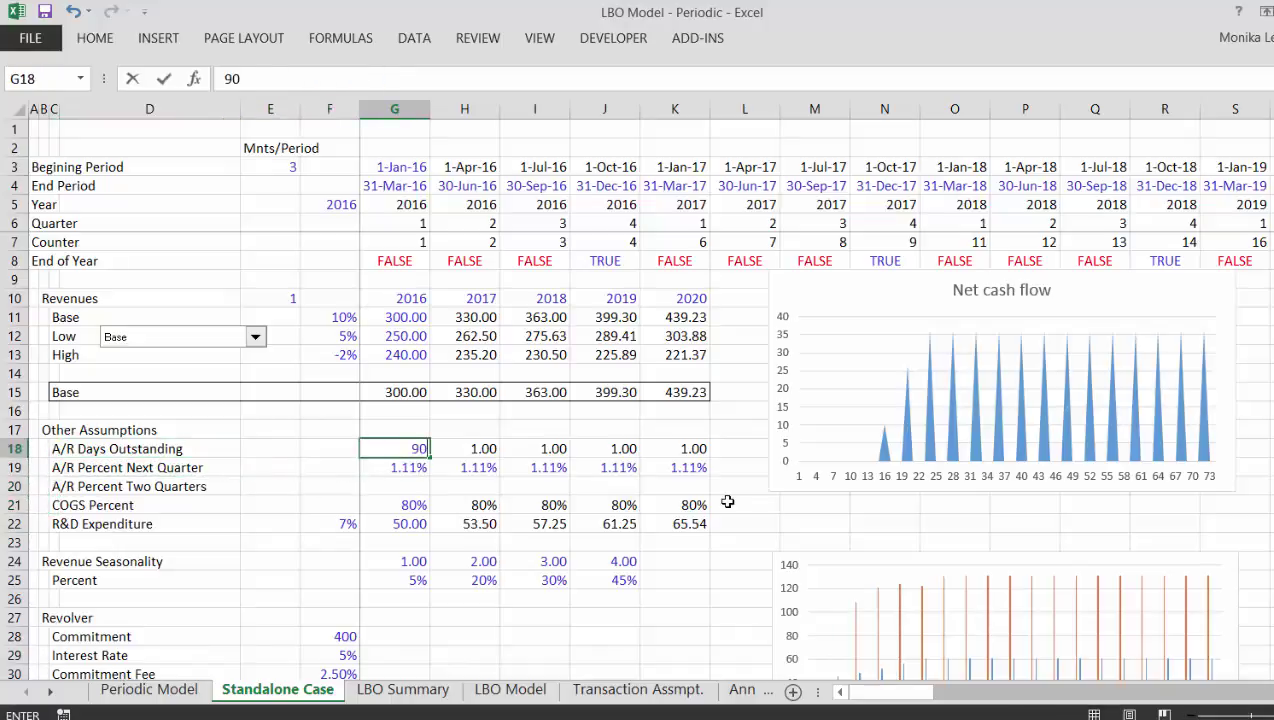
{"action": "key", "text": "Return"}
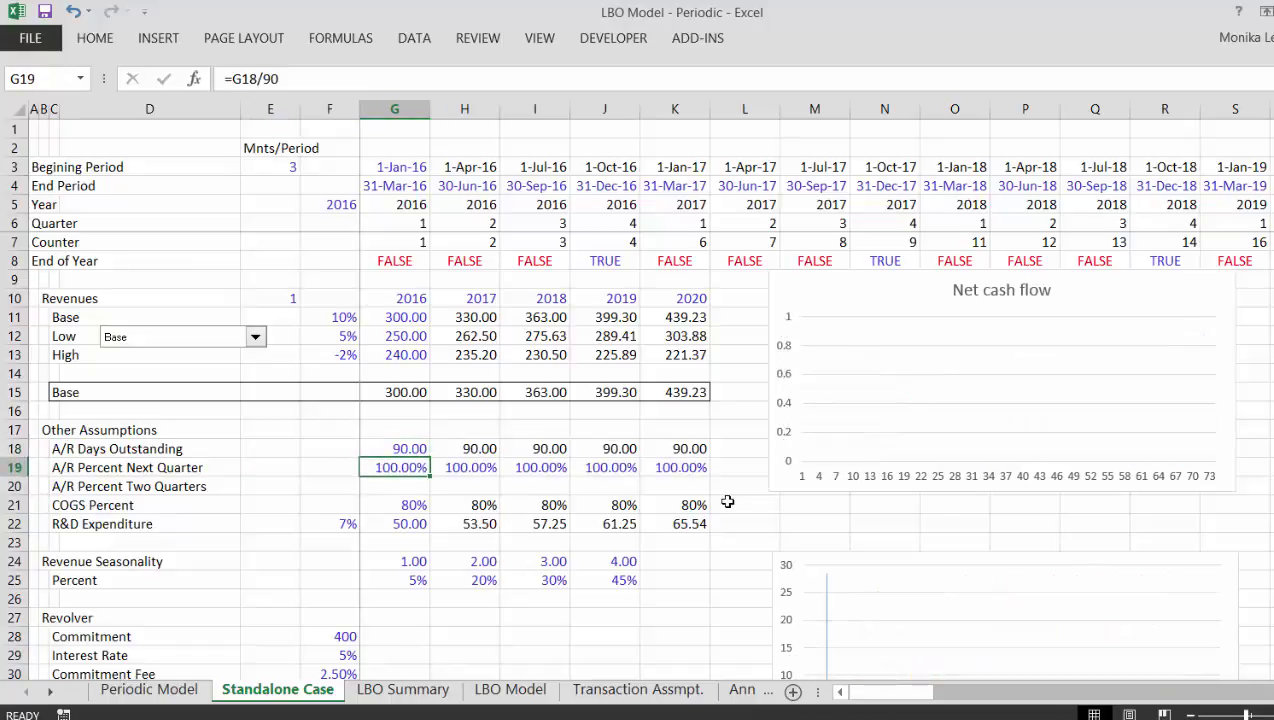
Set the first-year A/R Days Outstanding in G18 to 120
{"action": "key", "text": "Up"}
{"action": "type", "text": "120"}
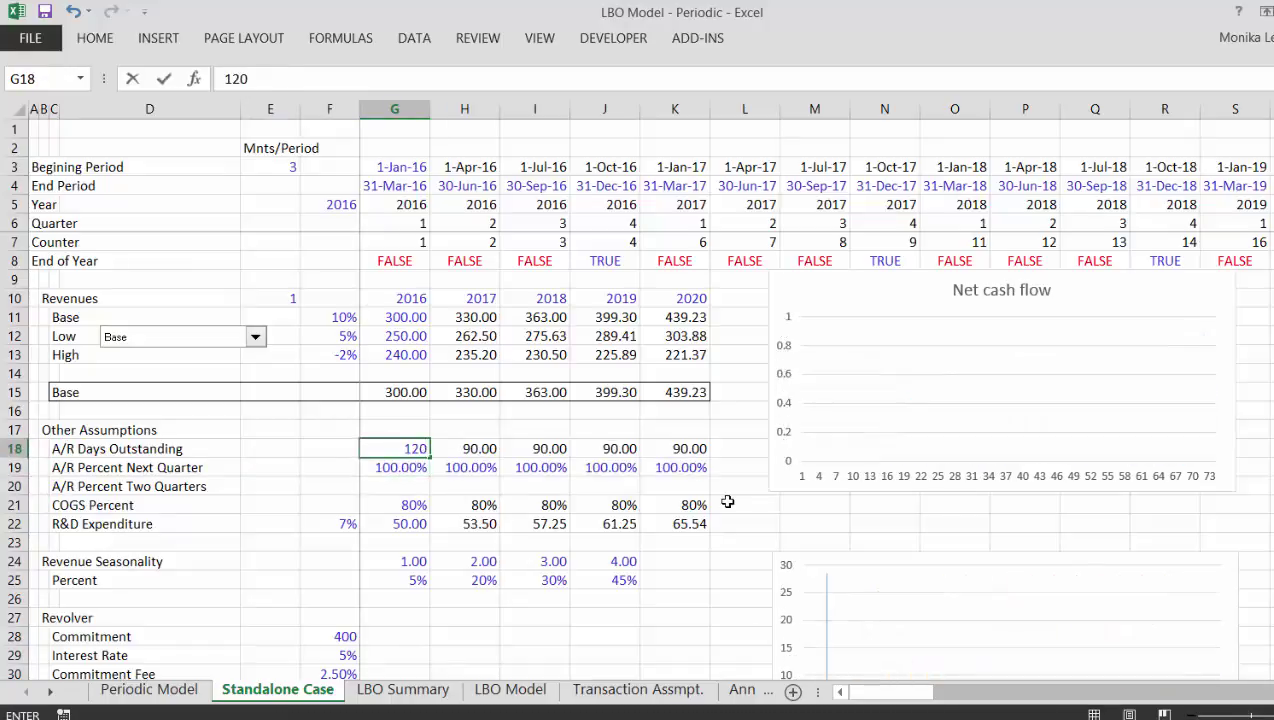
{"action": "key", "text": "Return"}
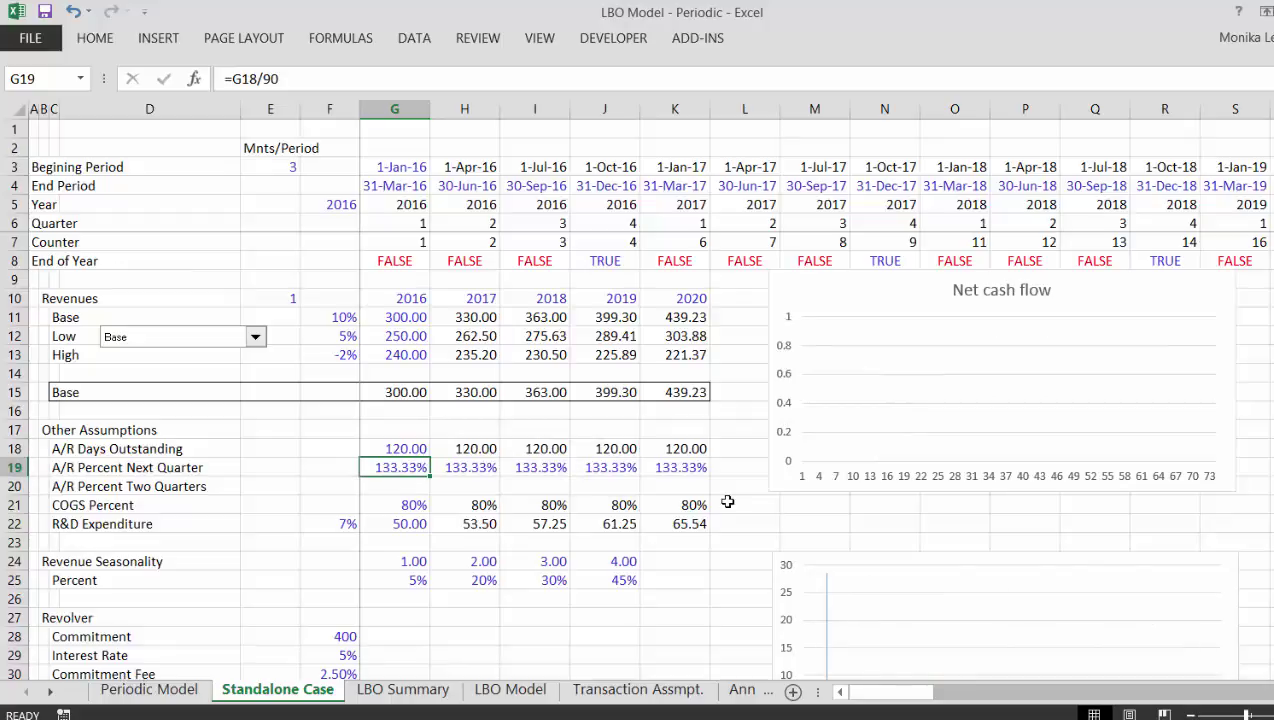
Try to cap the first-year A/R Percent Next Quarter in G19 with the formula =MAX(G18/90;1)
{"action": "key", "text": "Down"}
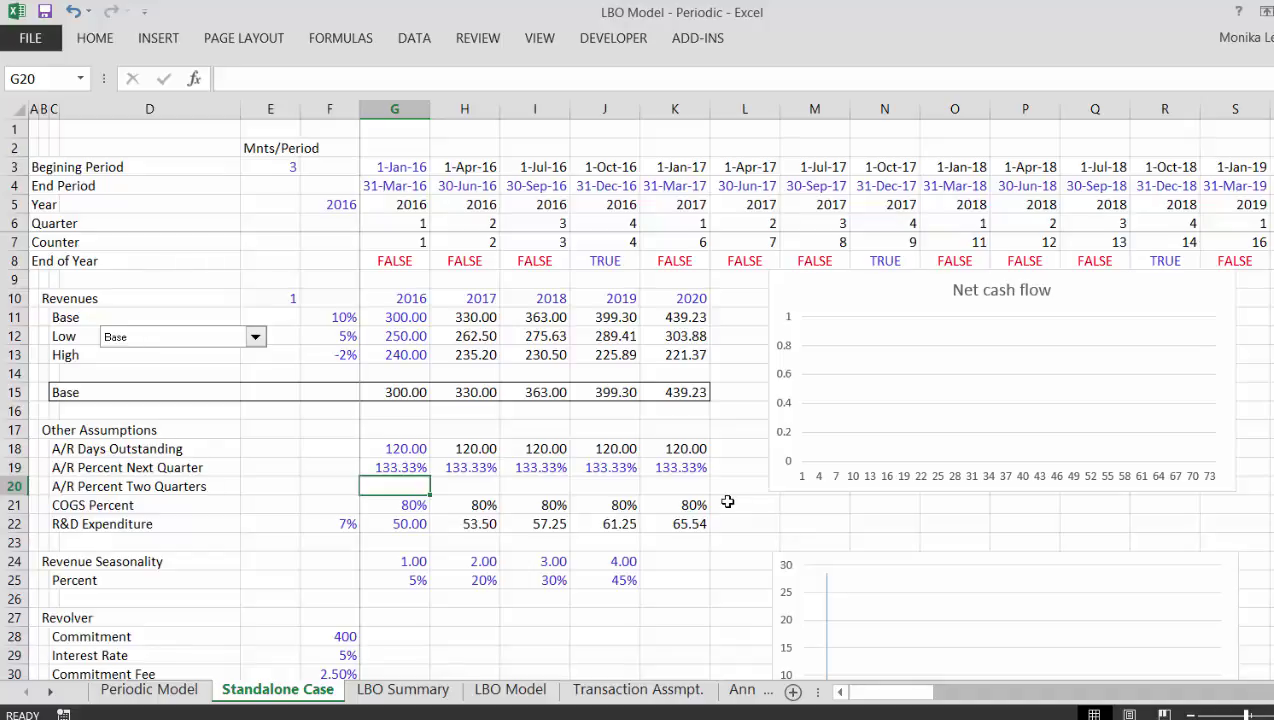
{"action": "key", "text": "Up"}
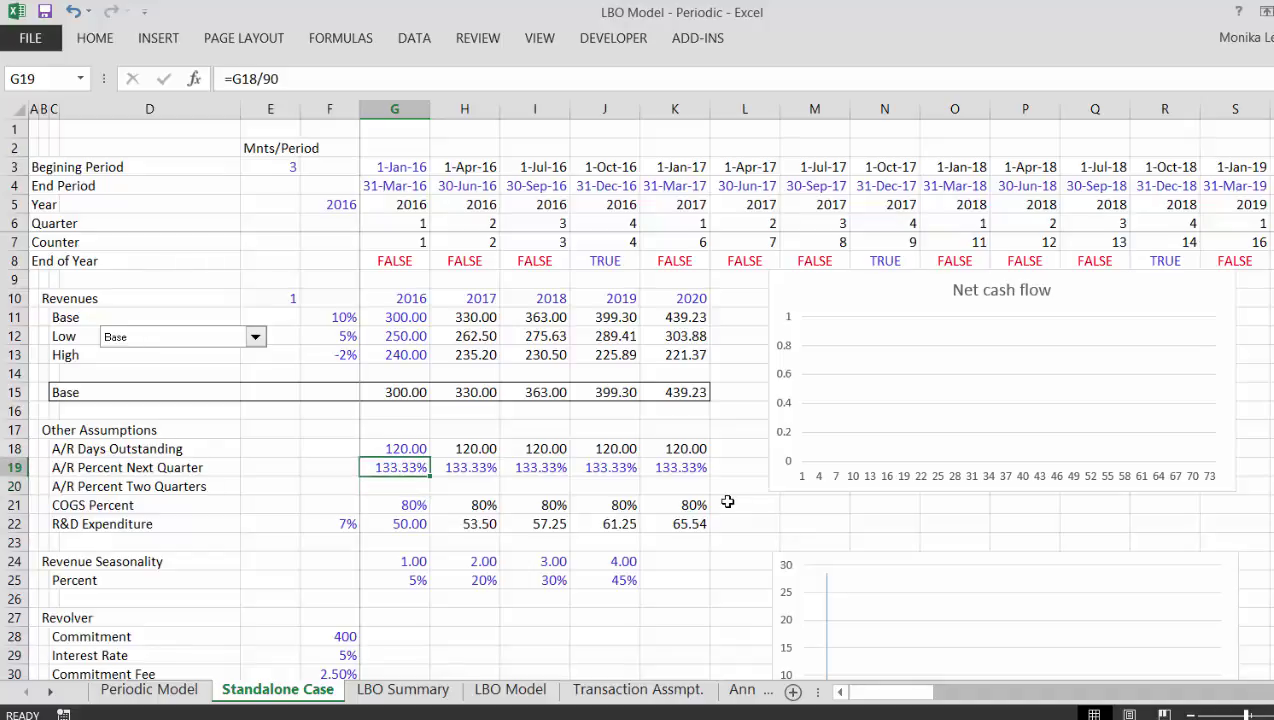
{"action": "key", "text": "F2"}
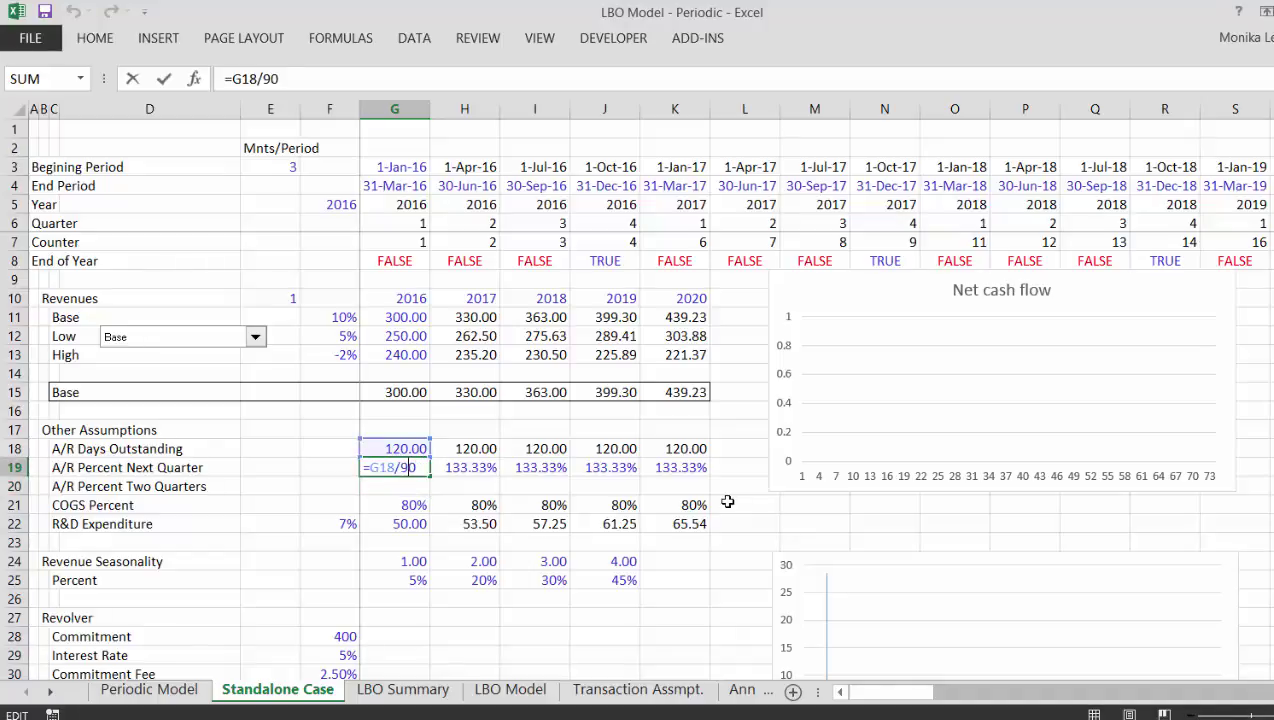
{"action": "type", "text": "max"}
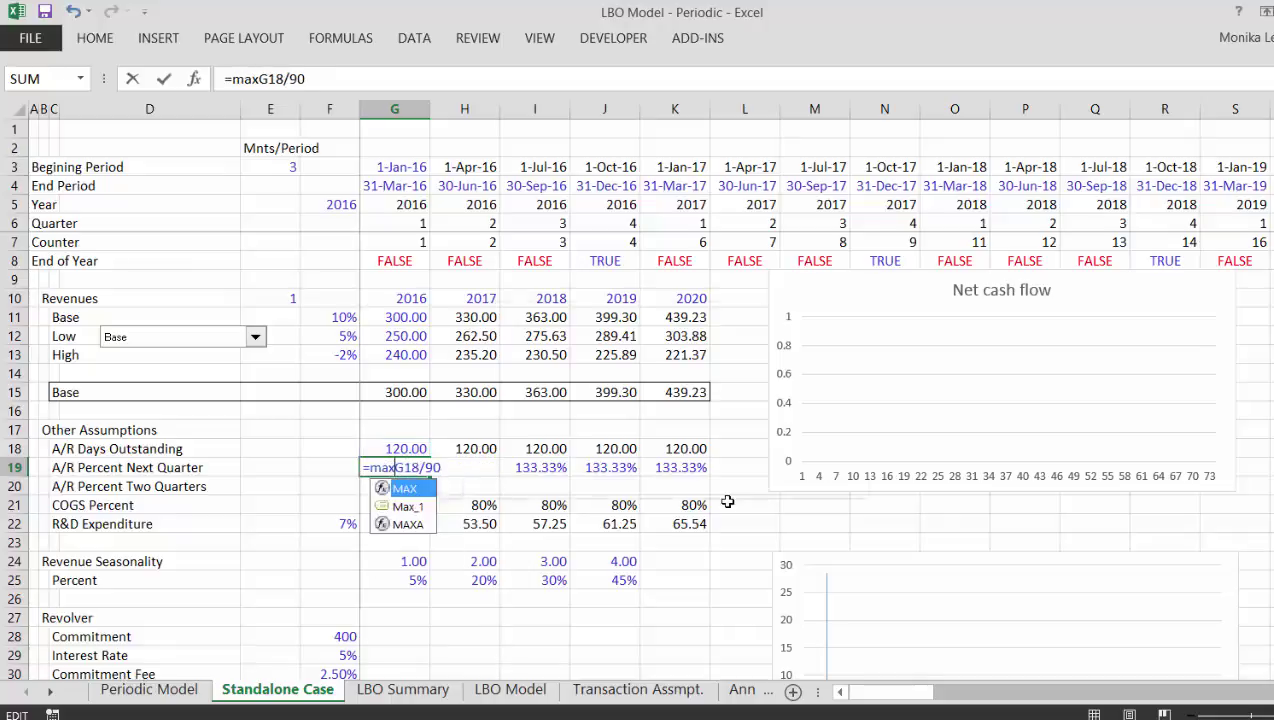
{"action": "type", "text": "("}
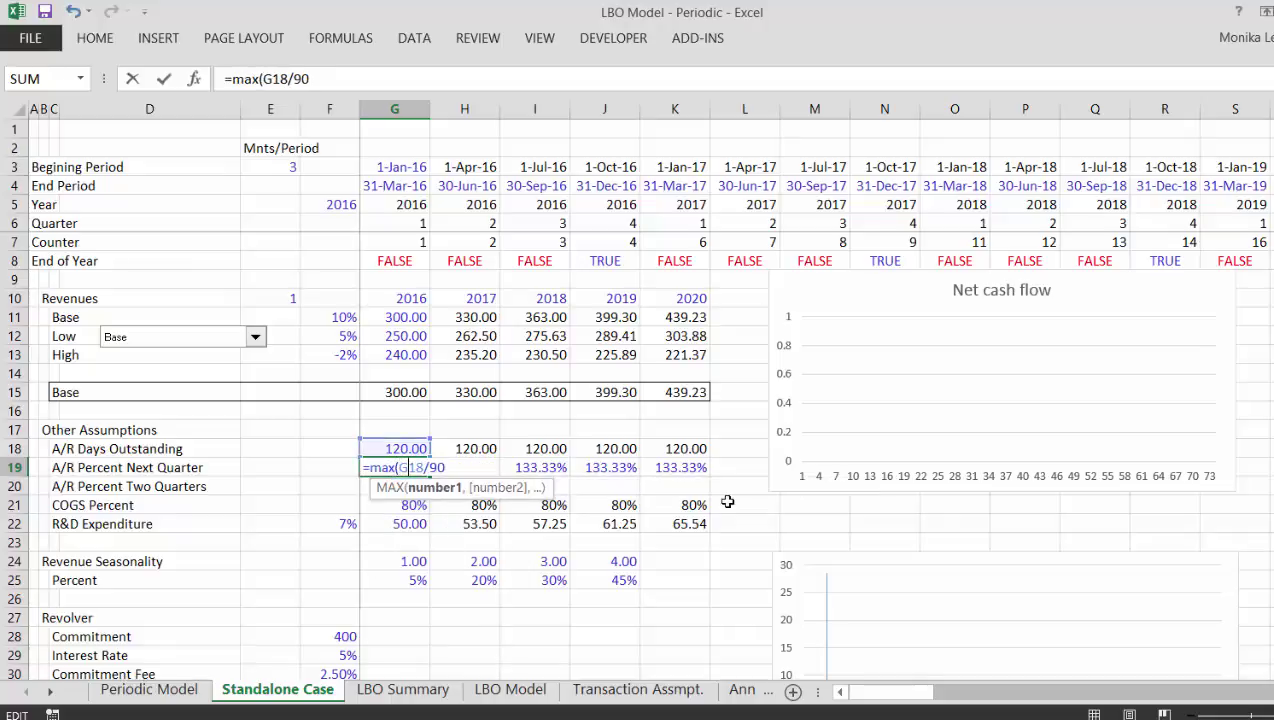
{"action": "key", "text": "End"}
{"action": "type", "text": ";1"}
{"action": "key", "text": "Return"}
{"action": "key", "text": "Return"}
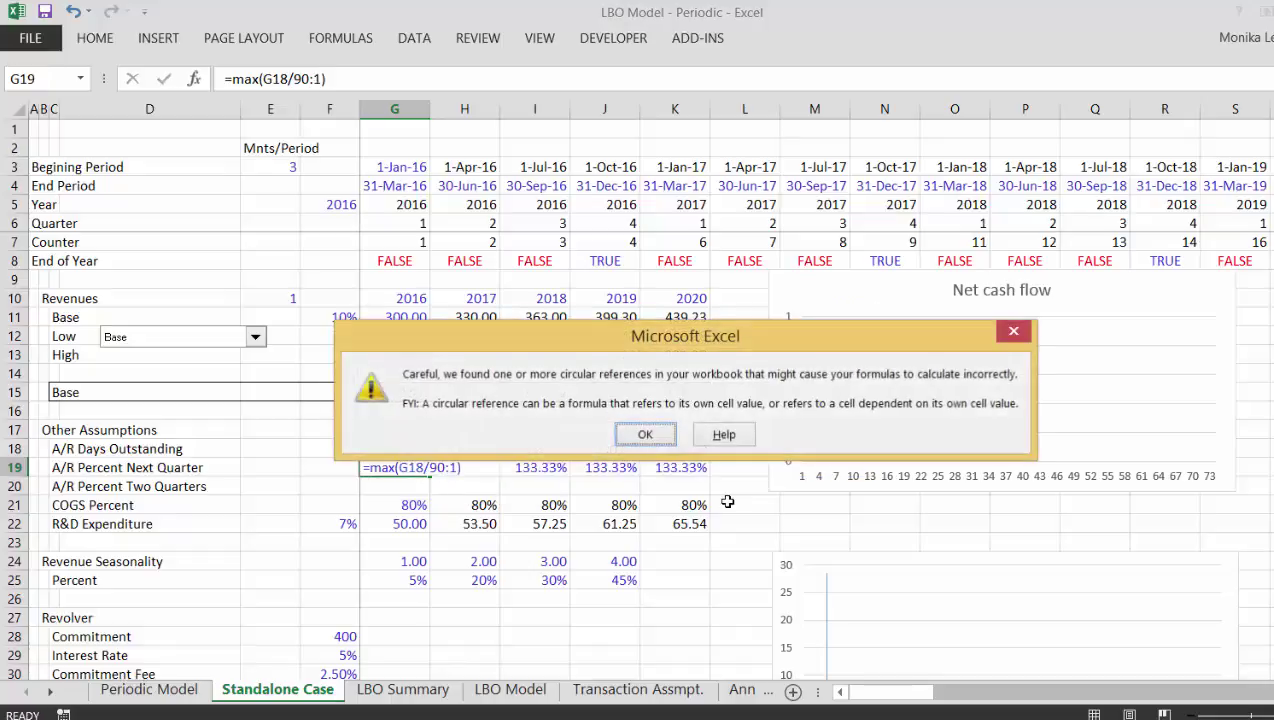
{"action": "key", "text": "Return"}
{"action": "key", "text": "Up"}
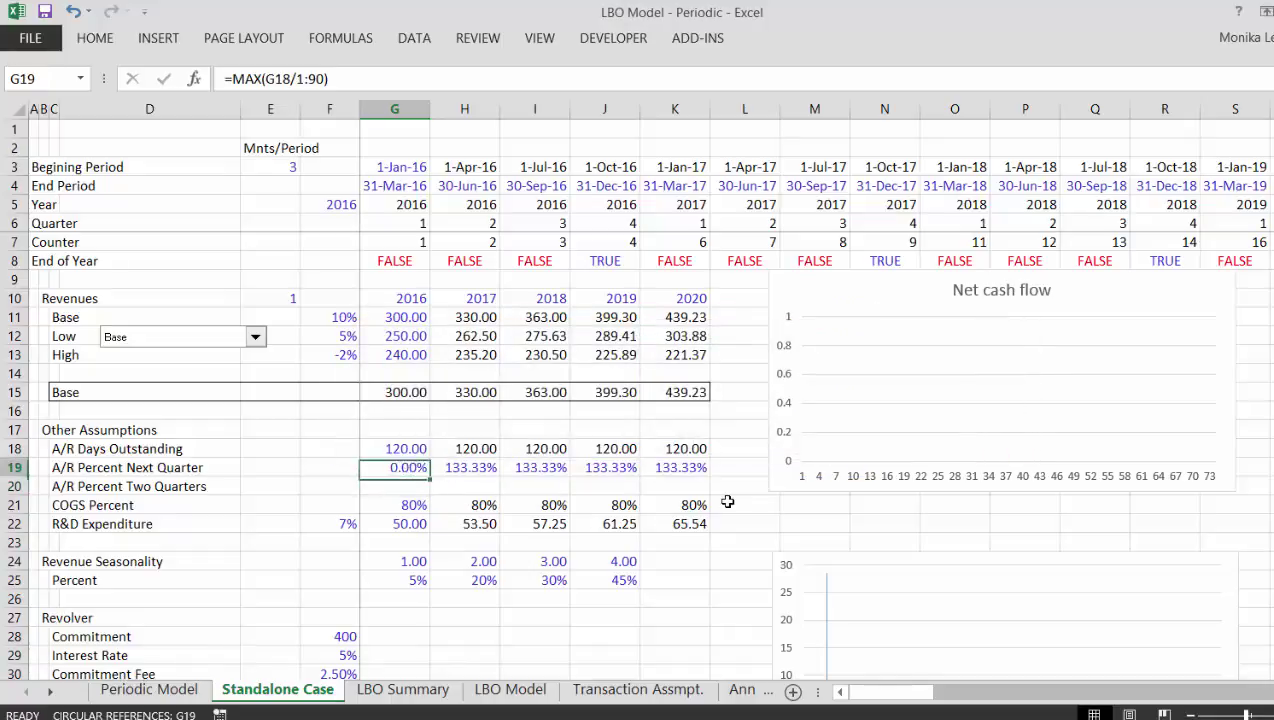
{"action": "key", "text": "F2"}
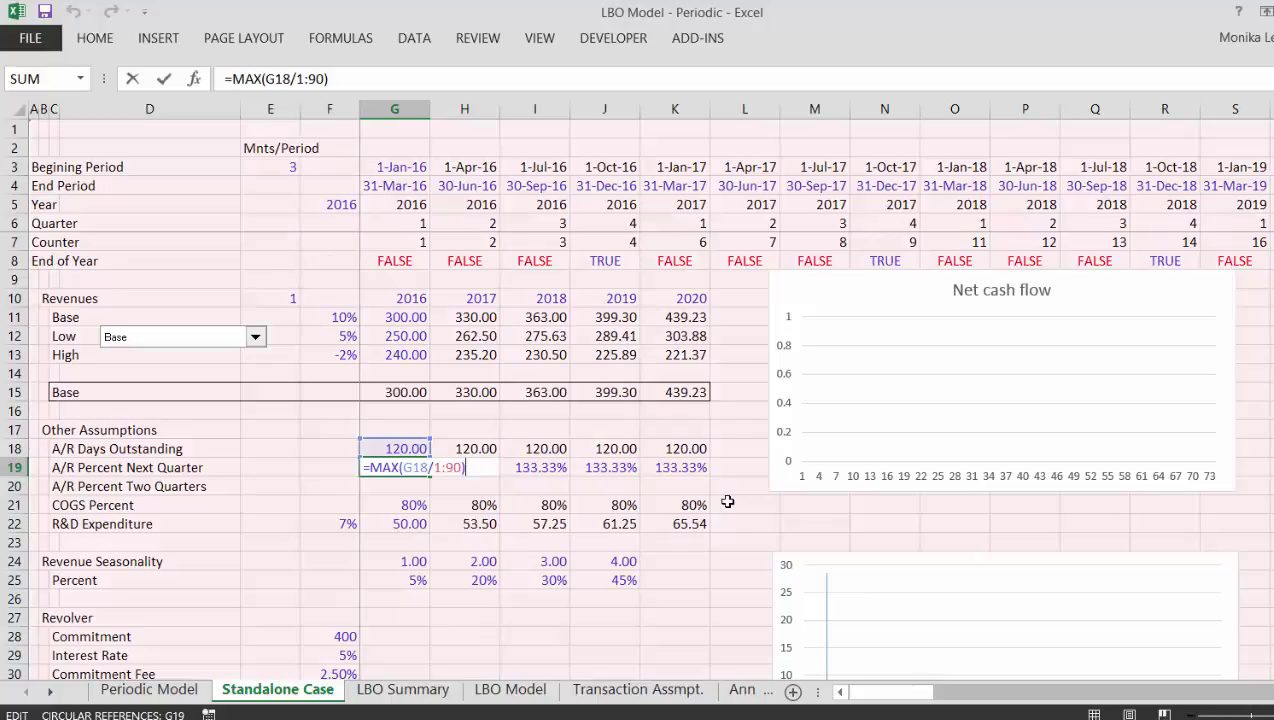
{"action": "key", "text": "Escape"}
{"action": "key", "text": "F2"}
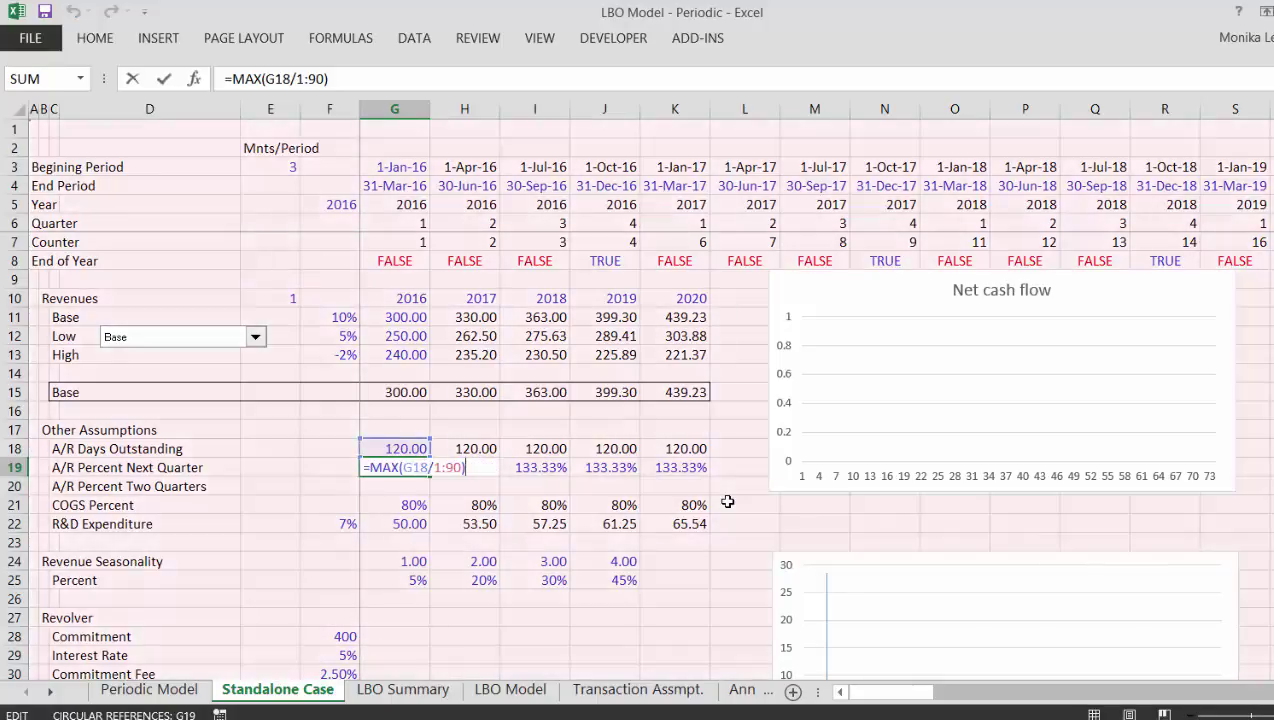
{"action": "key", "text": "BackSpace"}
{"action": "key", "text": "BackSpace"}
{"action": "key", "text": "BackSpace"}
{"action": "key", "text": "BackSpace"}
{"action": "key", "text": "Escape"}
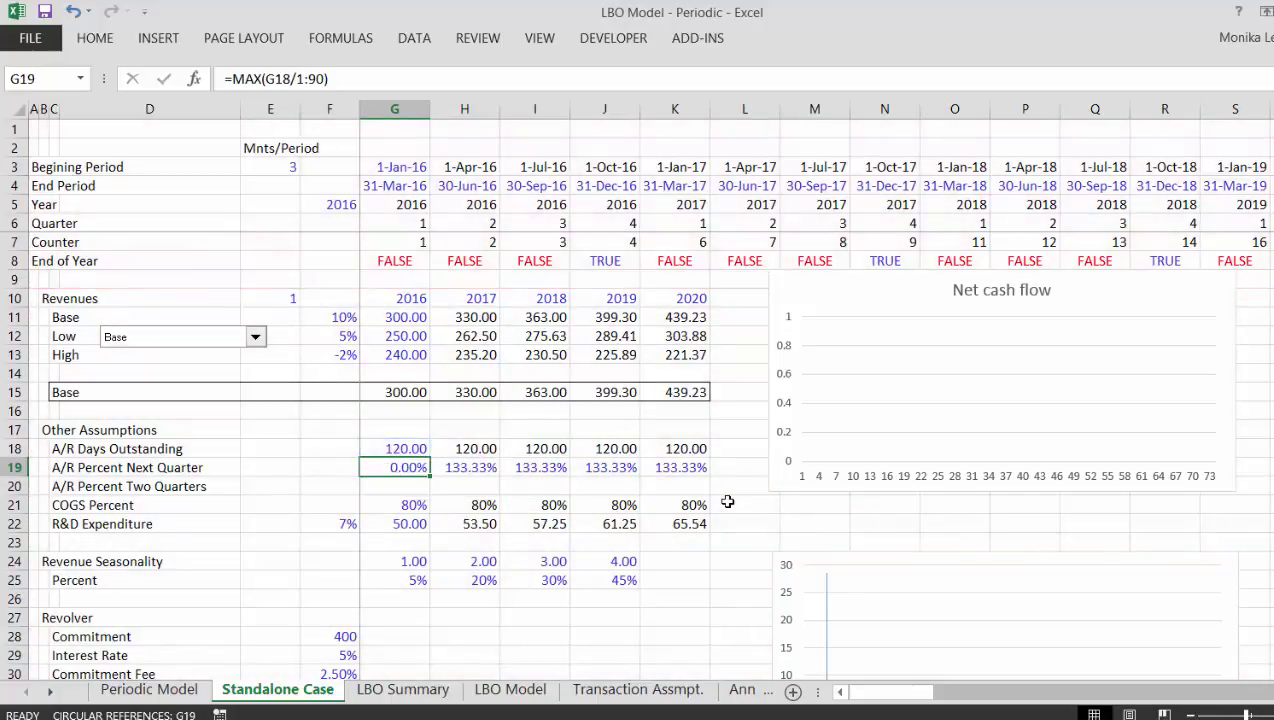
Restore the =G18/90 formula in G19 by copying the formula from H19 into it
{"action": "key", "text": "Right"}
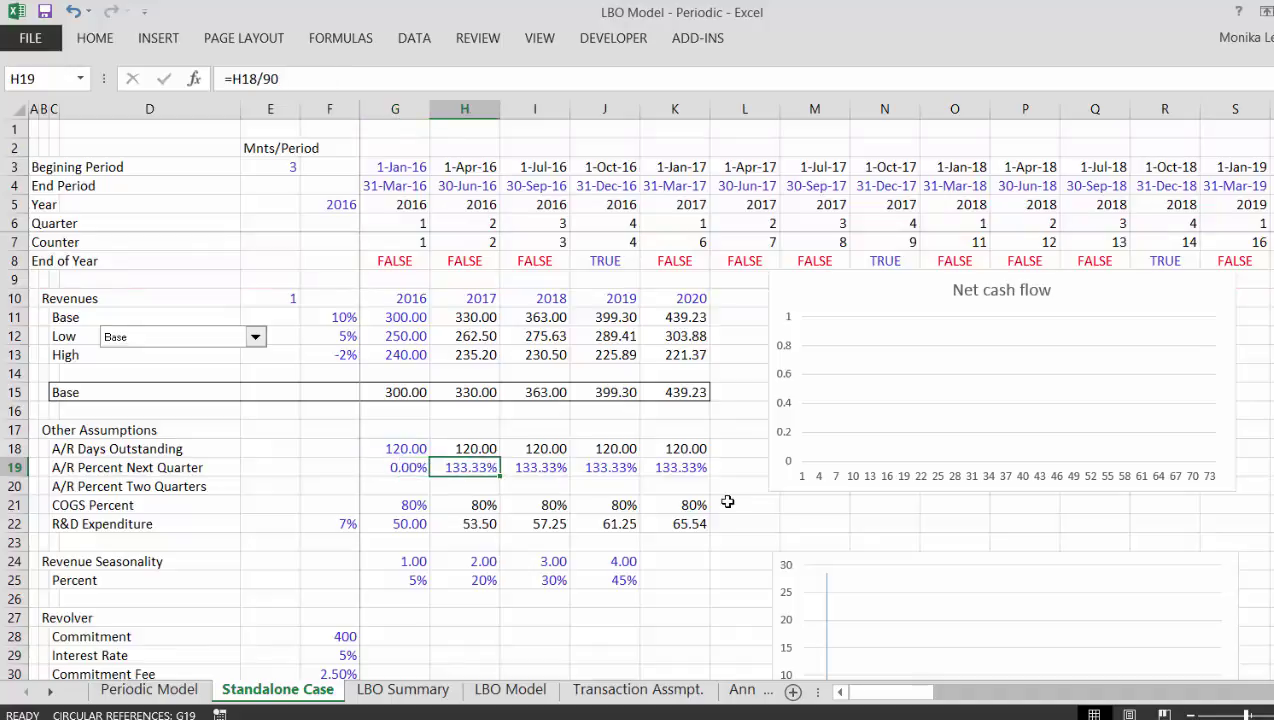
{"action": "key", "text": "ctrl+c"}
{"action": "key", "text": "Left"}
{"action": "key", "text": "ctrl+v"}
{"action": "key", "text": "Escape"}
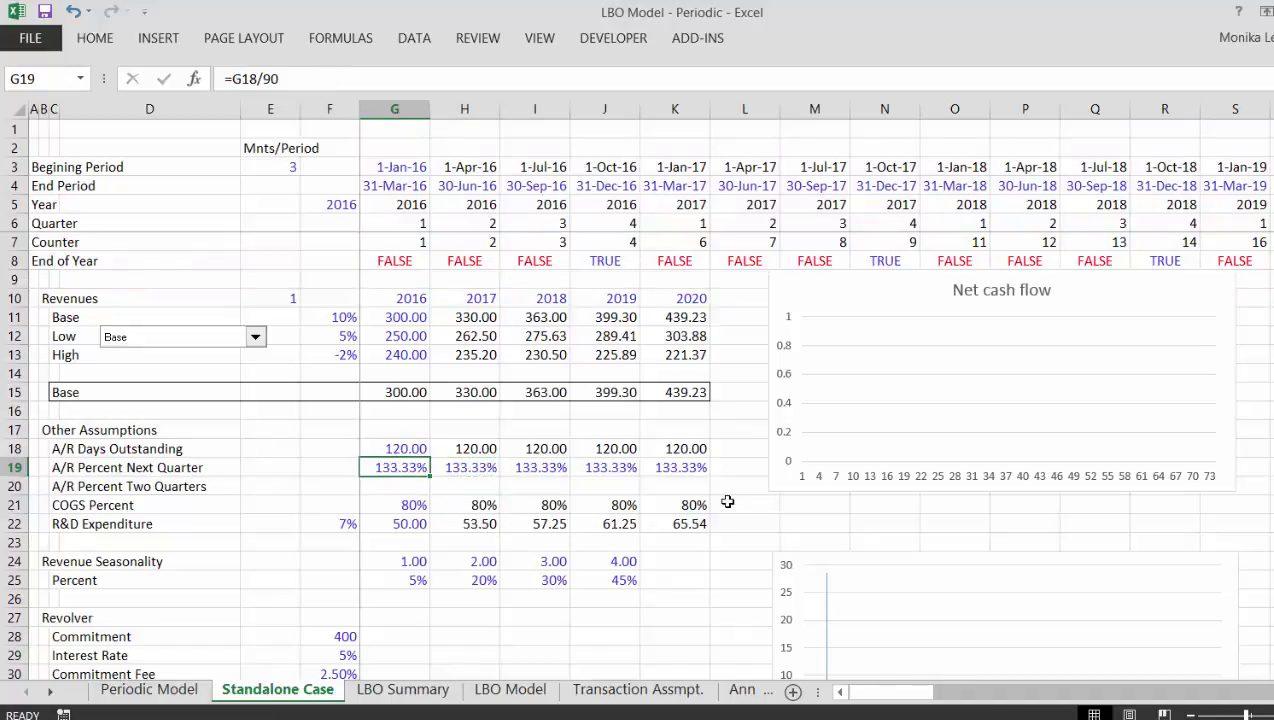
Wrap the A/R Percent Next Quarter formula in G19 as =MAX(G18/90;1) and accept the suggested correction
{"action": "key", "text": "F2"}
{"action": "key", "text": "Left"}
{"action": "key", "text": "Left"}
{"action": "key", "text": "Left"}
{"action": "key", "text": "Left"}
{"action": "key", "text": "Left"}
{"action": "key", "text": "Left"}
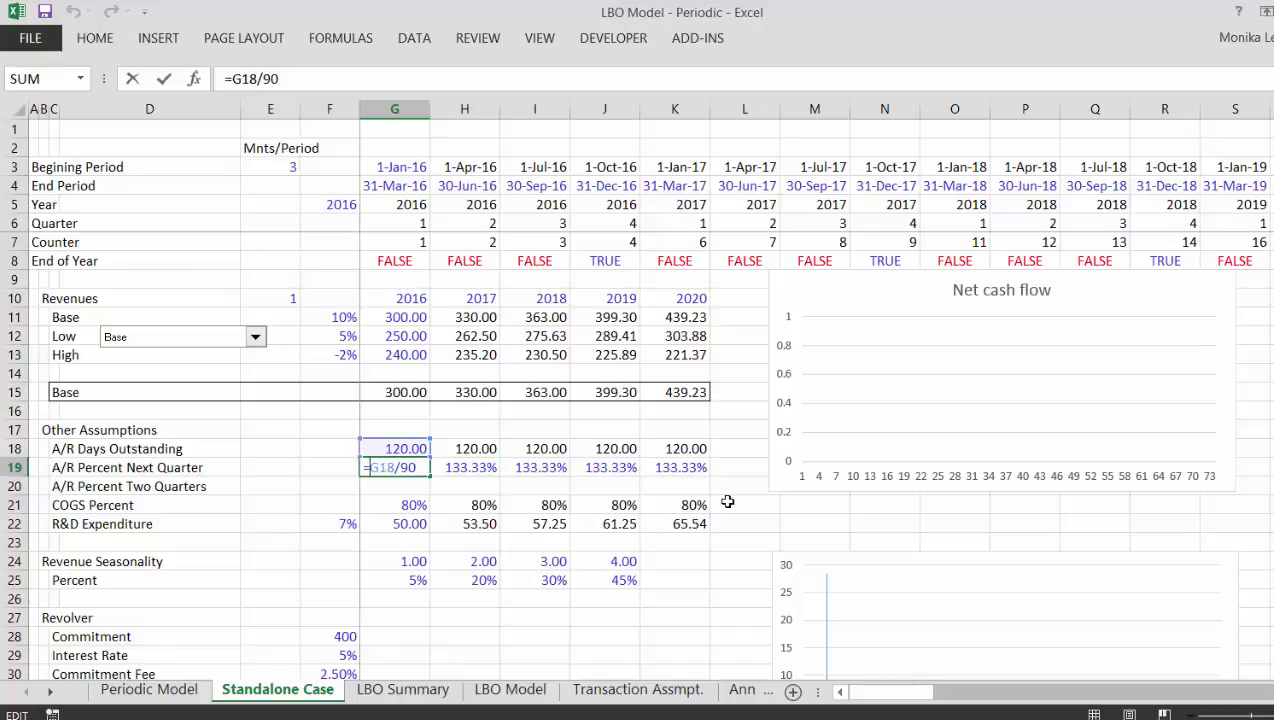
{"action": "type", "text": "("}
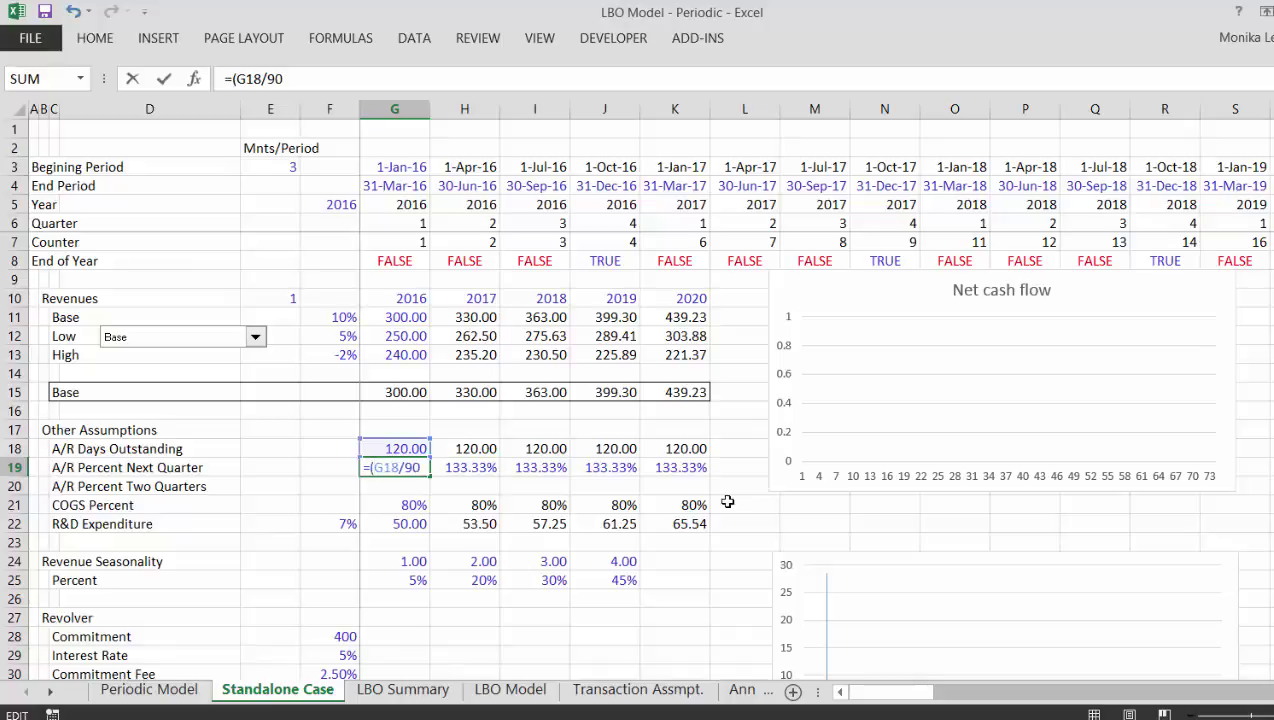
{"action": "key", "text": "Left"}
{"action": "type", "text": "ma"}
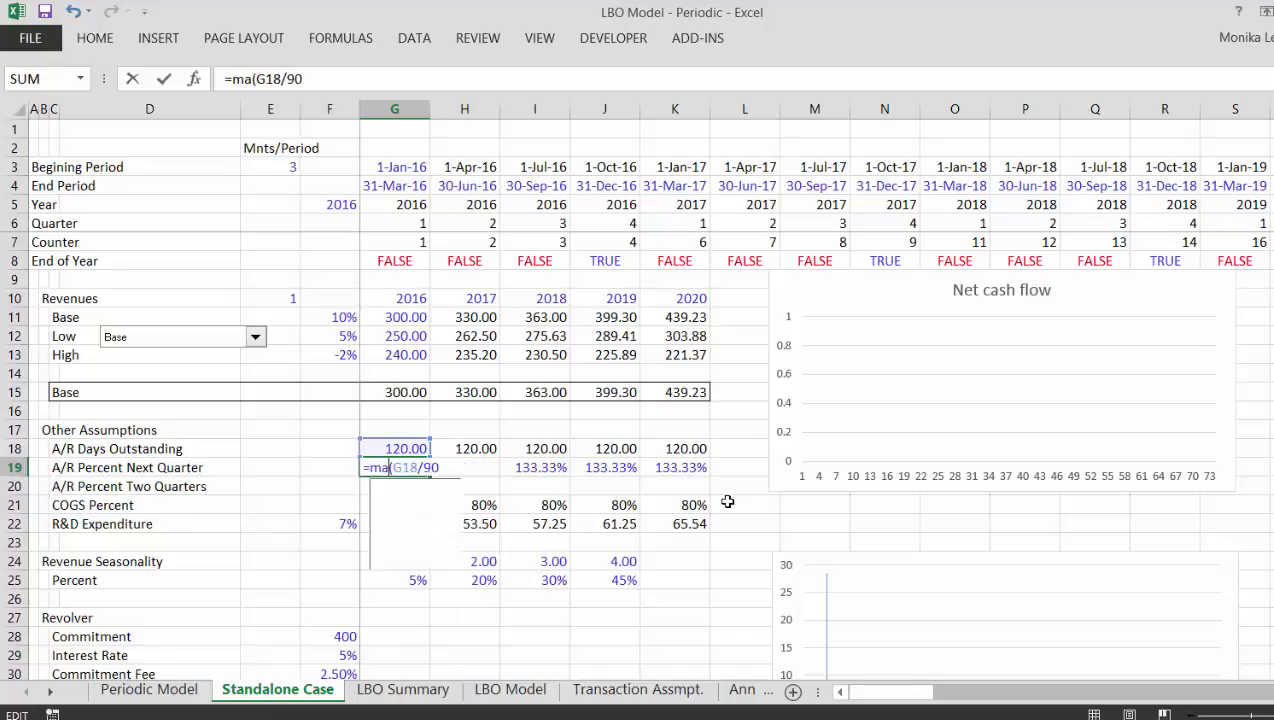
{"action": "type", "text": "x"}
{"action": "key", "text": "End"}
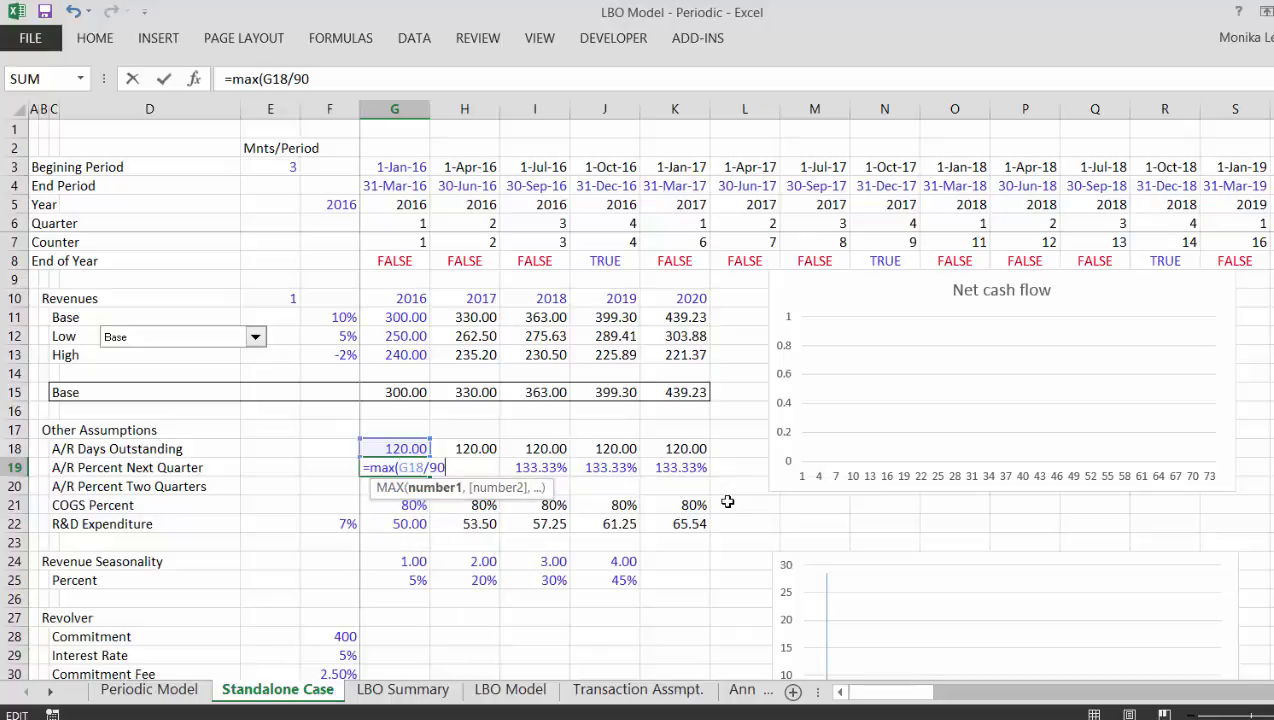
{"action": "type", "text": ";1"}
{"action": "key", "text": "Return"}
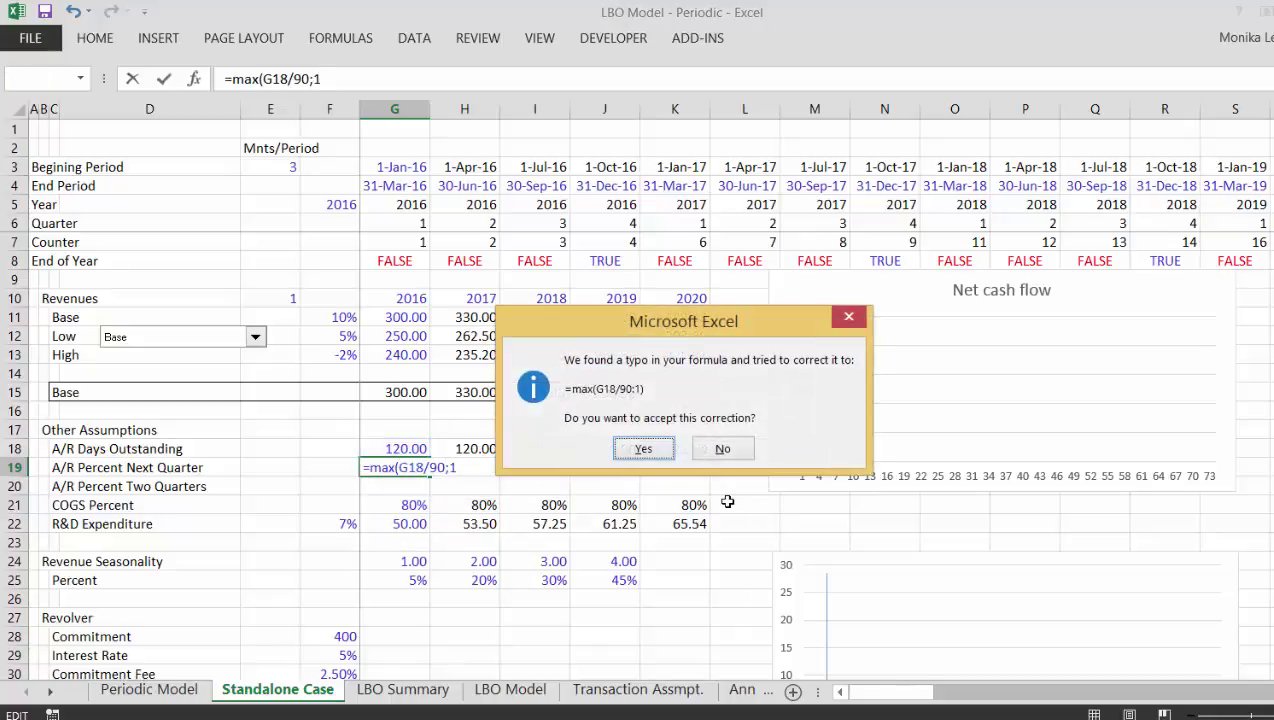
{"action": "key", "text": "Return"}
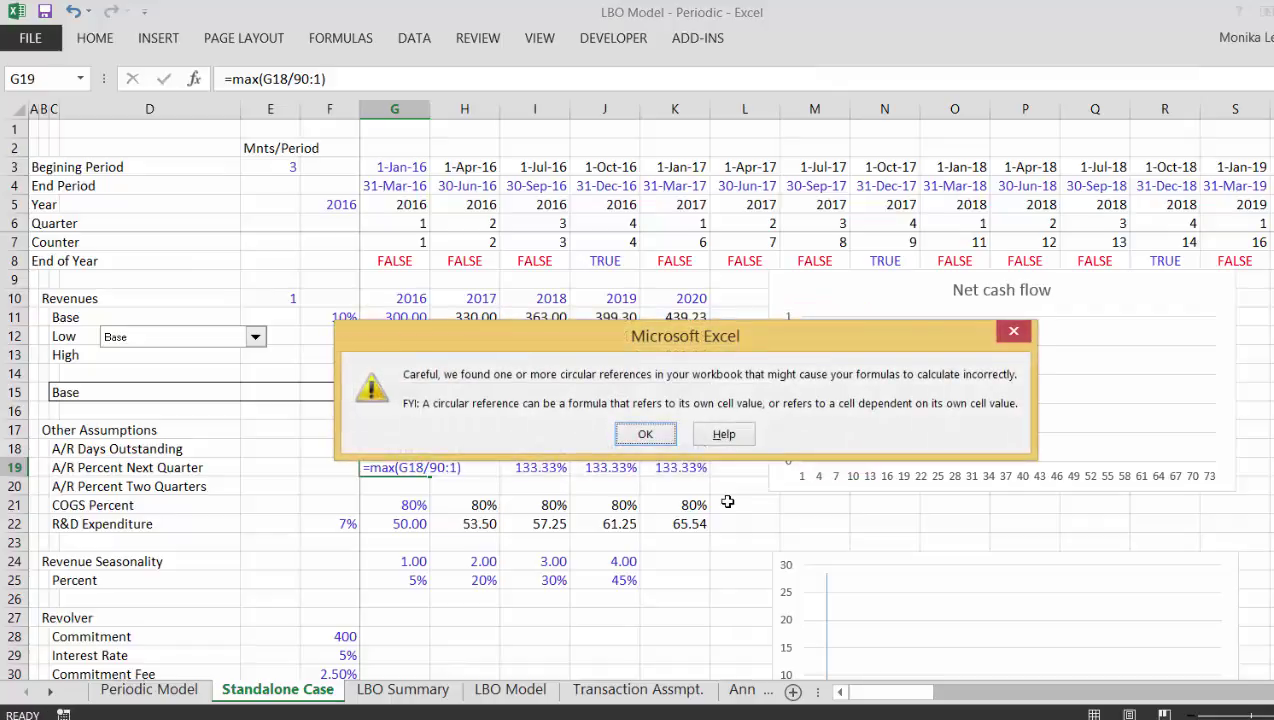
{"action": "key", "text": "Return"}
Correct the formula in G19 to =MAX(G18/90,1) and fill it across into H19
{"action": "key", "text": "Up"}
{"action": "key", "text": "F2"}
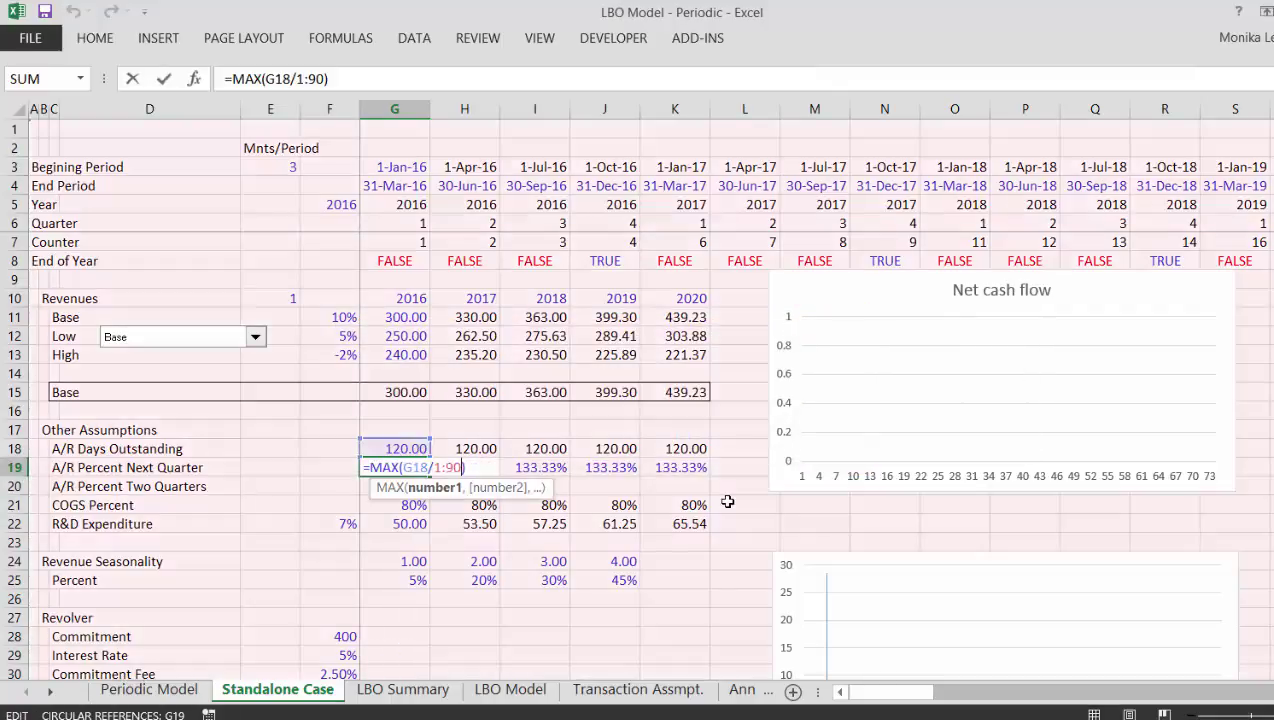
{"action": "key", "text": "Left"}
{"action": "key", "text": "Left"}
{"action": "key", "text": "Left"}
{"action": "key", "text": "BackSpace"}
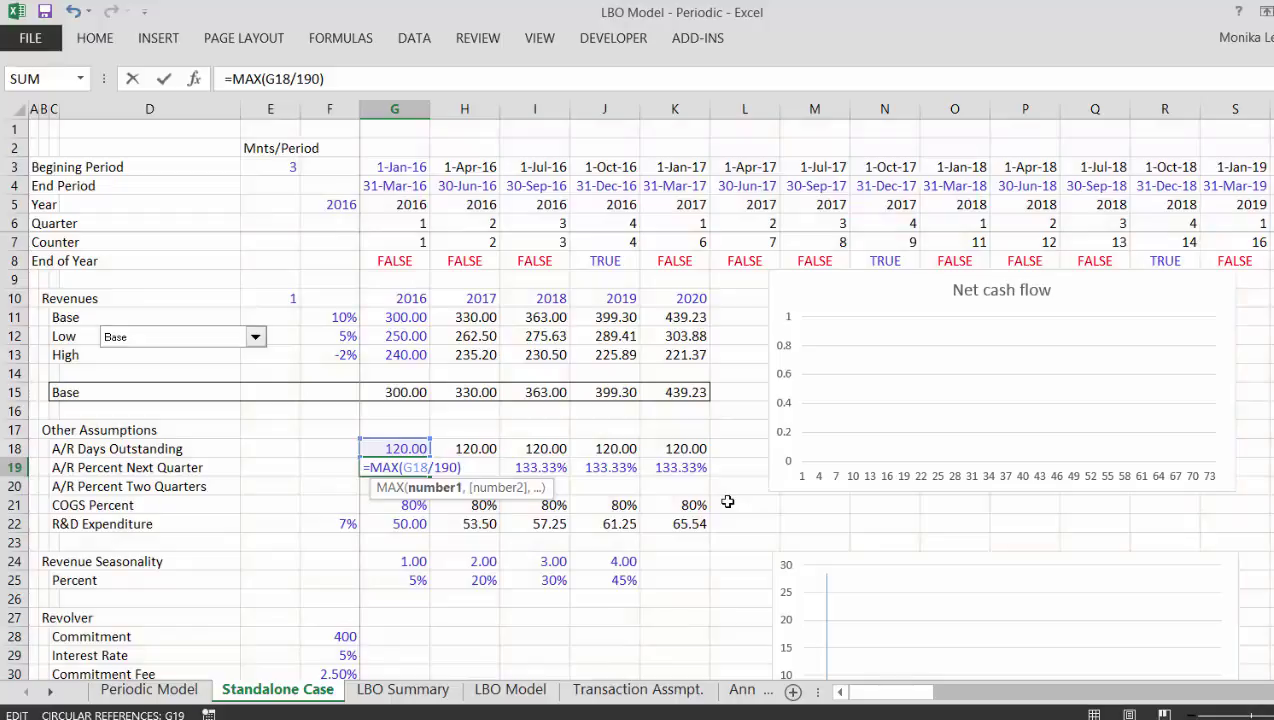
{"action": "key", "text": "BackSpace"}
{"action": "key", "text": "Right"}
{"action": "key", "text": "Right"}
{"action": "type", "text": ","}
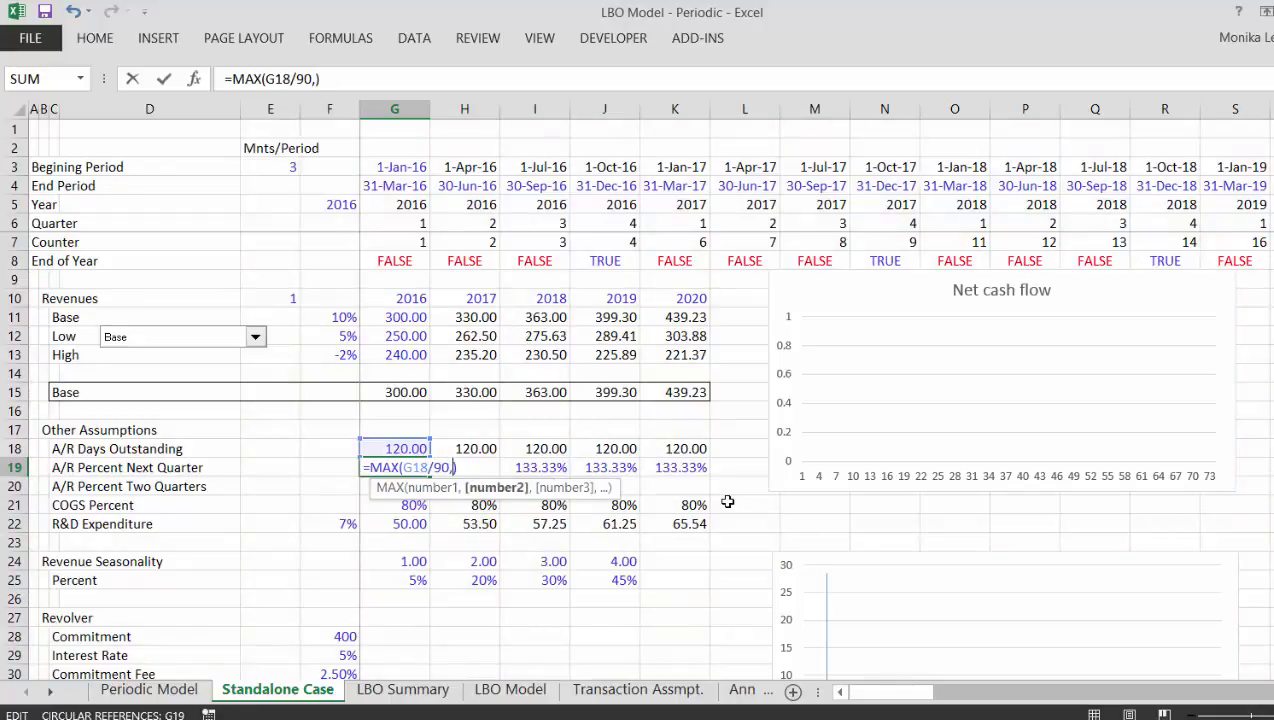
{"action": "type", "text": "1"}
{"action": "key", "text": "ctrl+Return"}
{"action": "key", "text": "shift+Right"}
{"action": "key", "text": "ctrl+r"}
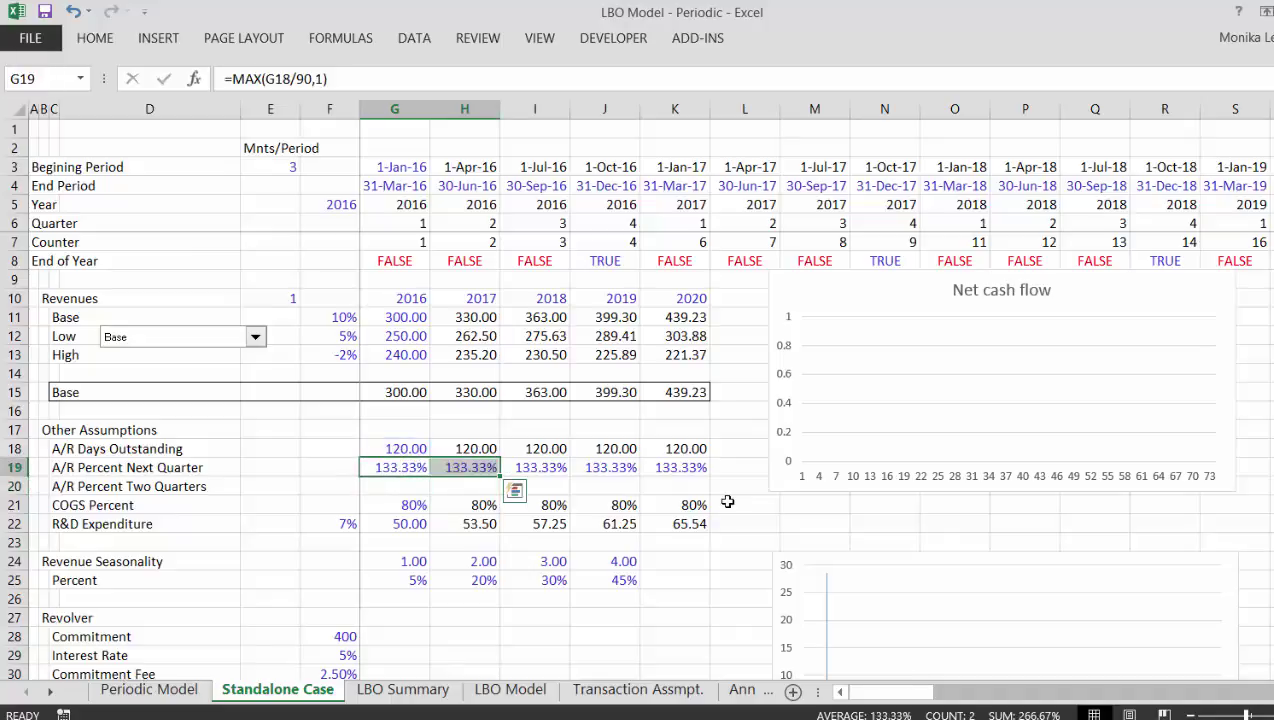
Replace MAX with MIN in G19 so the A/R Percent Next Quarter formula reads =MIN(G18/90,1)
{"action": "key", "text": "Left"}
{"action": "key", "text": "Right"}
{"action": "key", "text": "F2"}
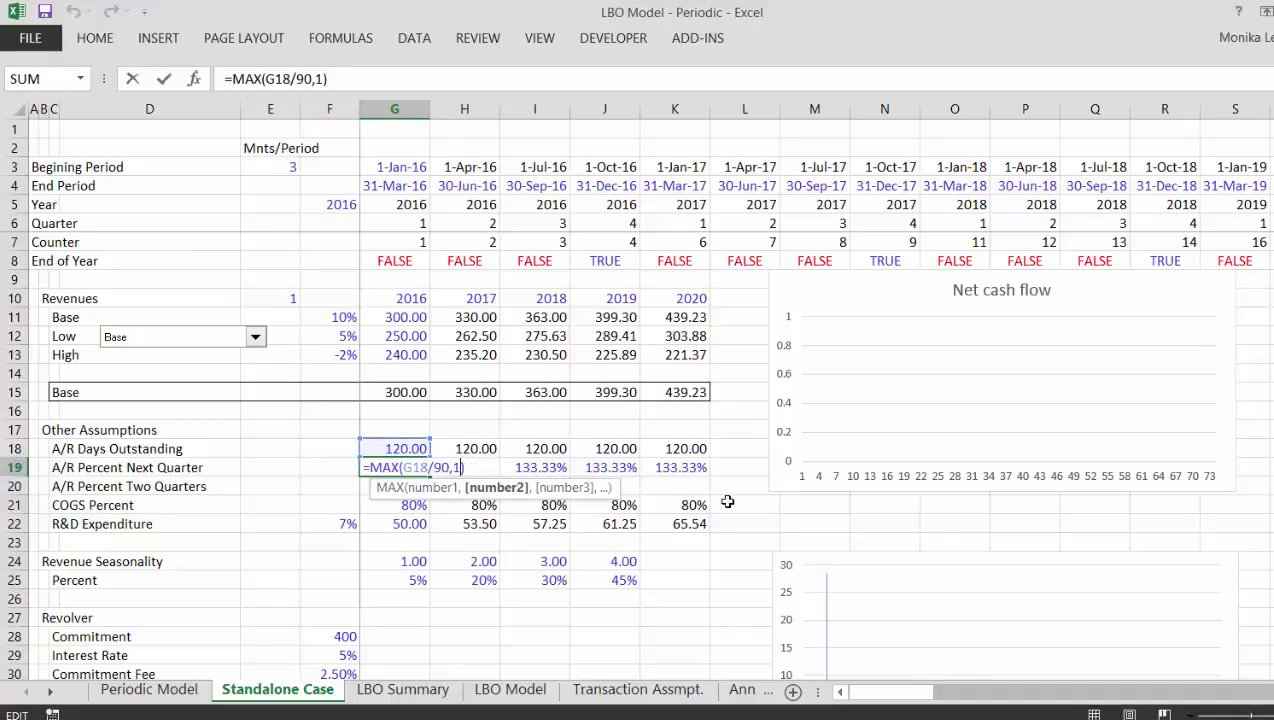
{"action": "key", "text": "Left"}
{"action": "key", "text": "Left"}
{"action": "key", "text": "Left"}
{"action": "key", "text": "Left"}
{"action": "key", "text": "Left"}
{"action": "key", "text": "Left"}
{"action": "key", "text": "Left"}
{"action": "key", "text": "Left"}
{"action": "key", "text": "Left"}
{"action": "key", "text": "Left"}
{"action": "key", "text": "Left"}
{"action": "key", "text": "BackSpace"}
{"action": "key", "text": "BackSpace"}
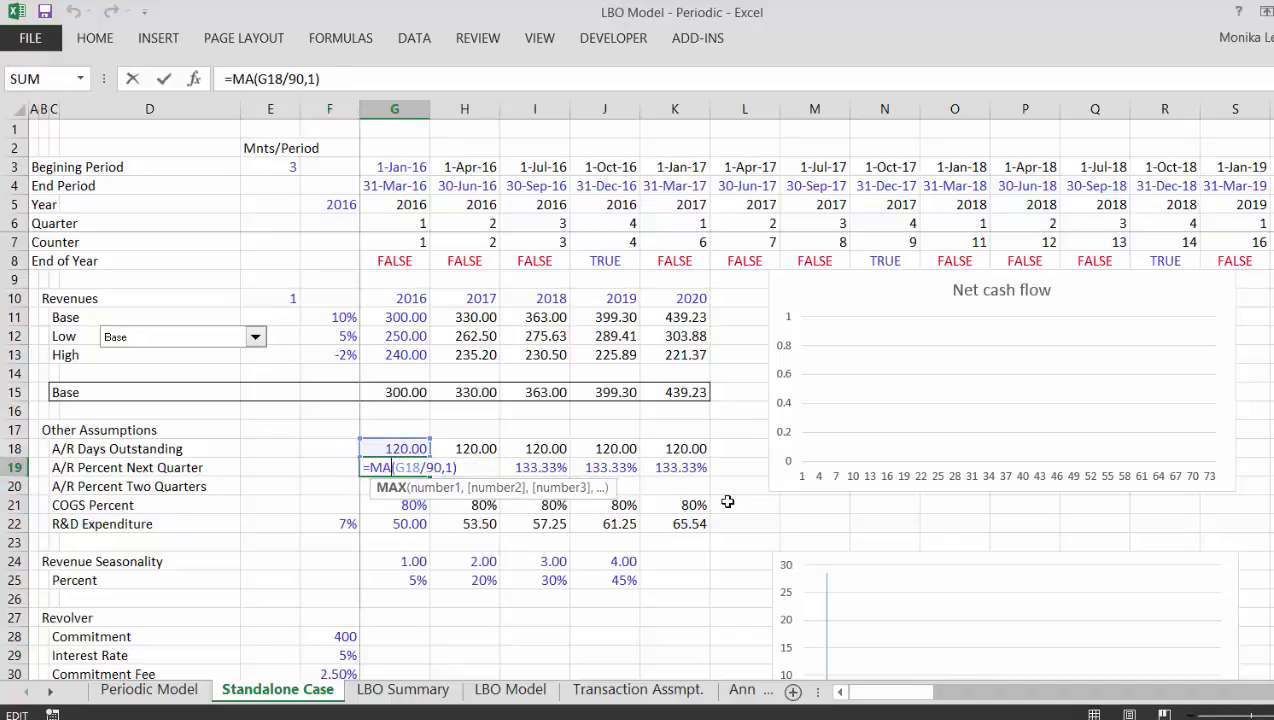
{"action": "type", "text": "in"}
{"action": "key", "text": "Return"}
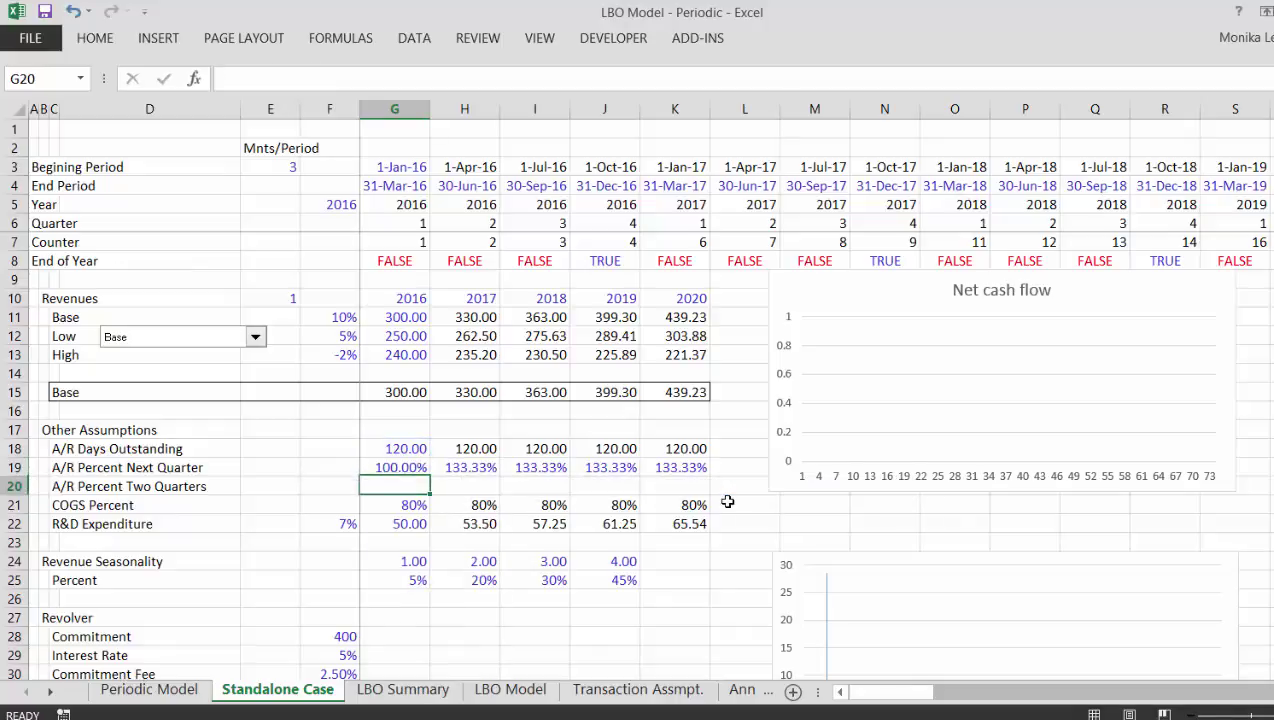
Fill the MIN formula from G19 across the A/R Percent Next Quarter row through K19
{"action": "key", "text": "Up"}
{"action": "key", "text": "shift+Right"}
{"action": "key", "text": "shift+Right"}
{"action": "key", "text": "shift+Right"}
{"action": "key", "text": "shift+Right"}
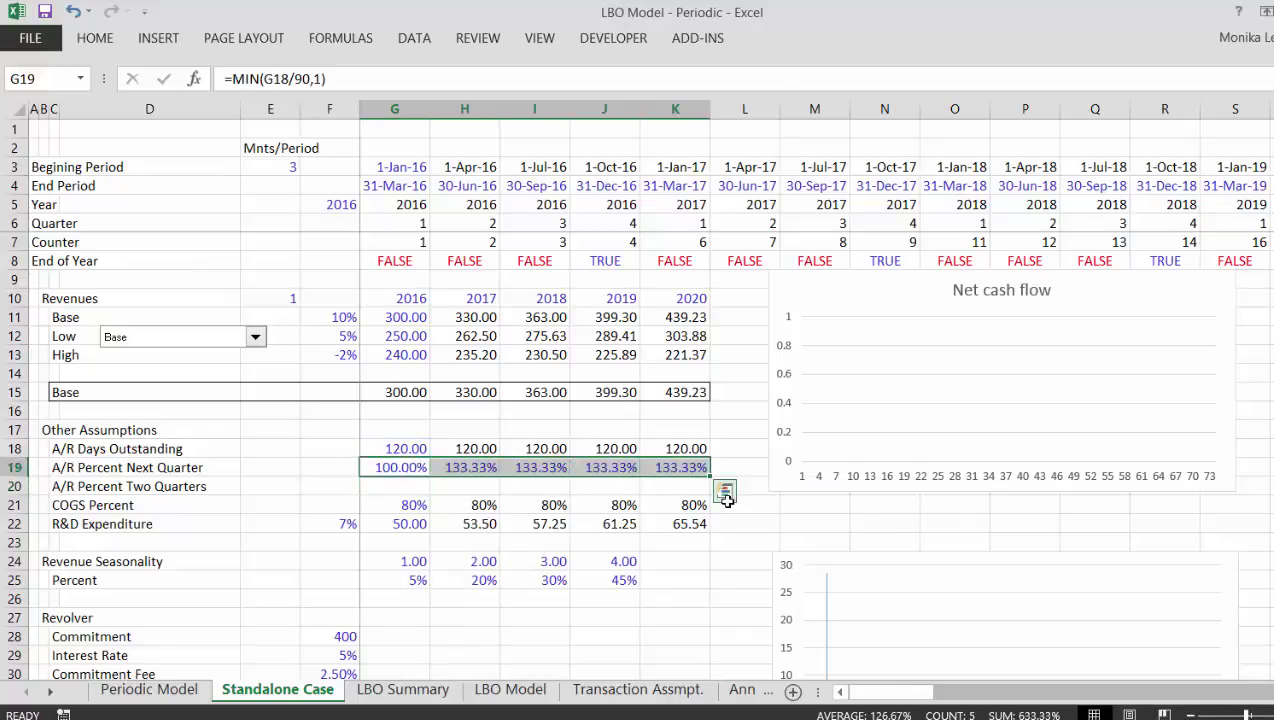
{"action": "key", "text": "ctrl+r"}
Calculate the first-year A/R Percent Two Quarters in G20 with the formula =G18/90-G19
{"action": "key", "text": "Down"}
{"action": "key", "text": "Left"}
{"action": "key", "text": "Left"}
{"action": "key", "text": "Left"}
{"action": "key", "text": "Left"}
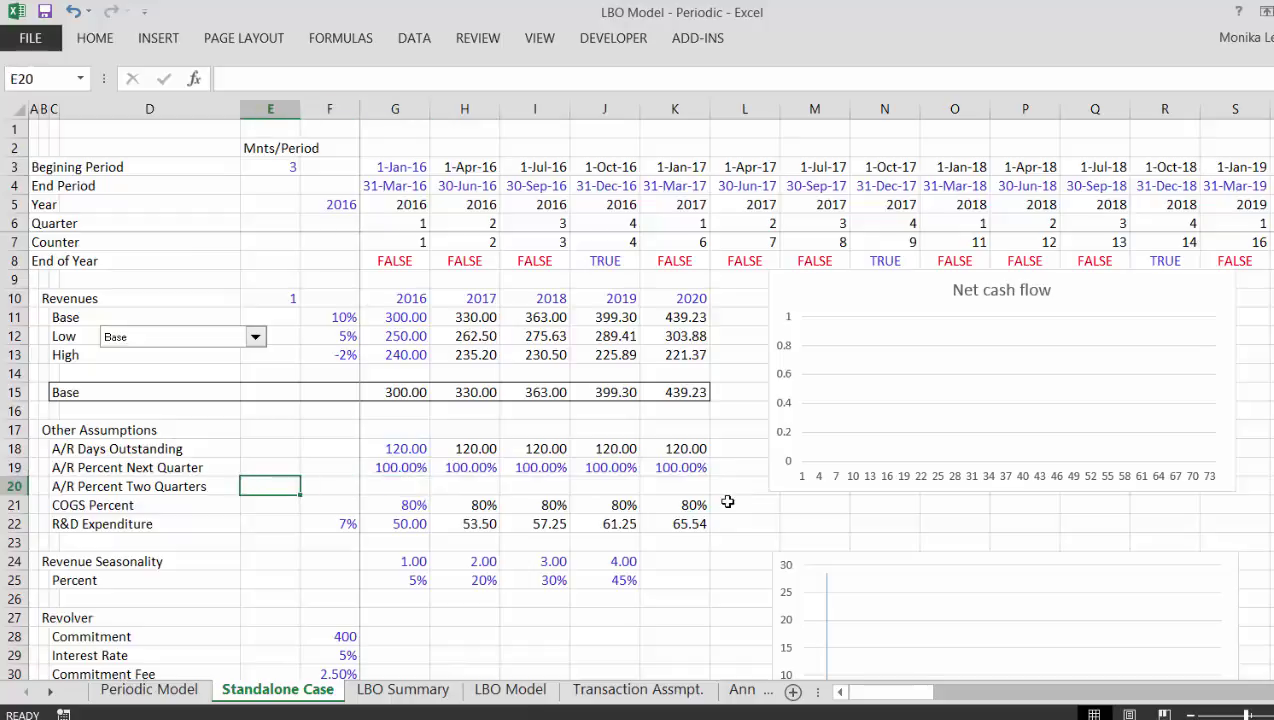
{"action": "key", "text": "Right"}
{"action": "key", "text": "Right"}
{"action": "key", "text": "Right"}
{"action": "key", "text": "Right"}
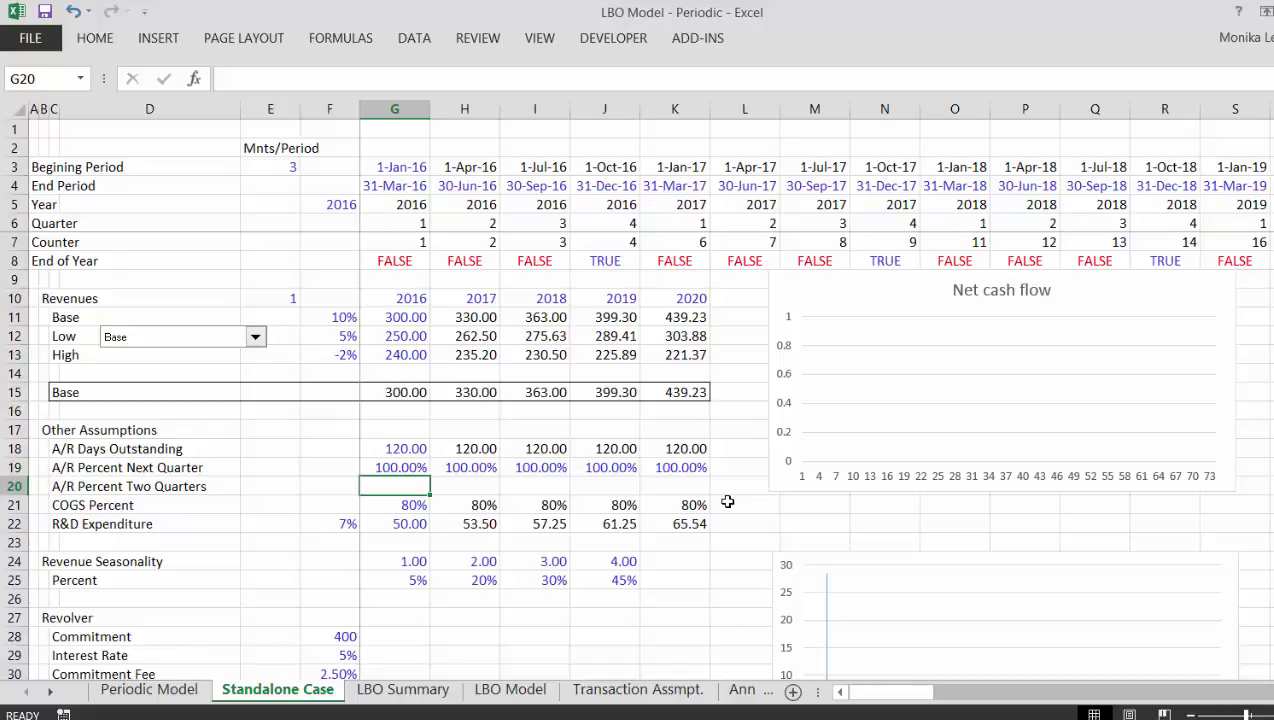
{"action": "key", "text": "Down"}
{"action": "key", "text": "Up"}
{"action": "type", "text": "="}
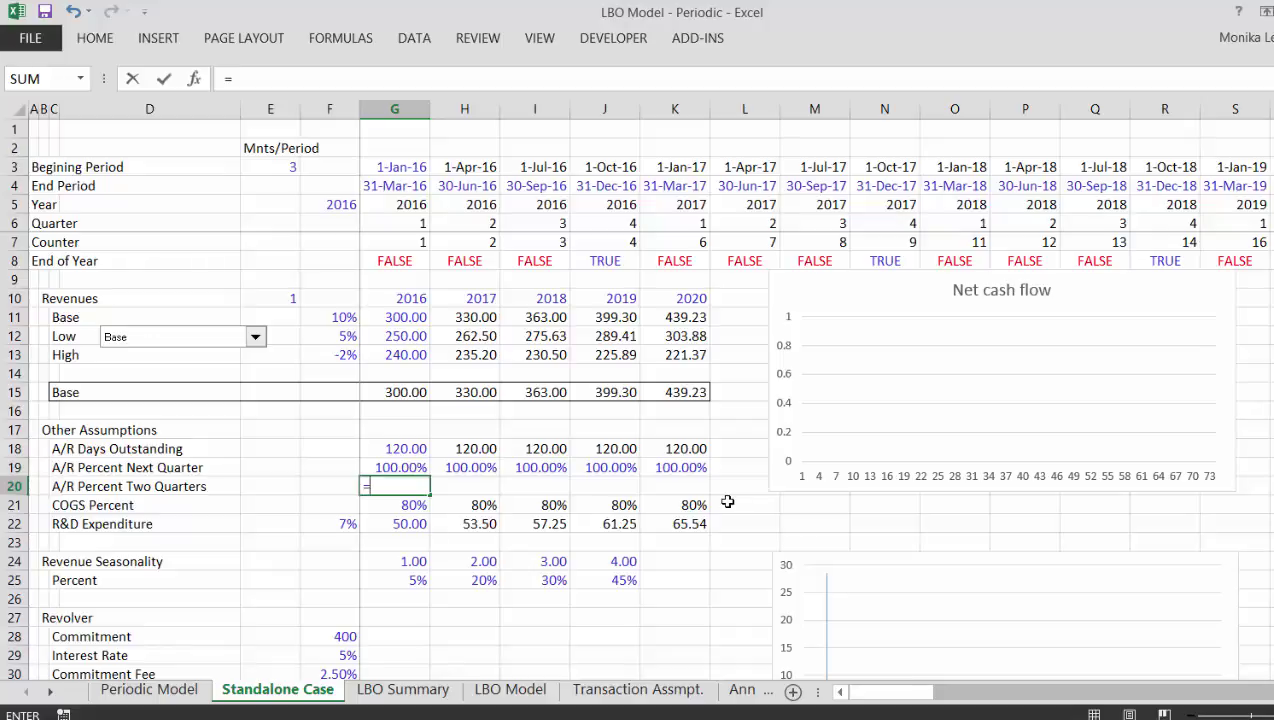
{"action": "key", "text": "Up"}
{"action": "key", "text": "Up"}
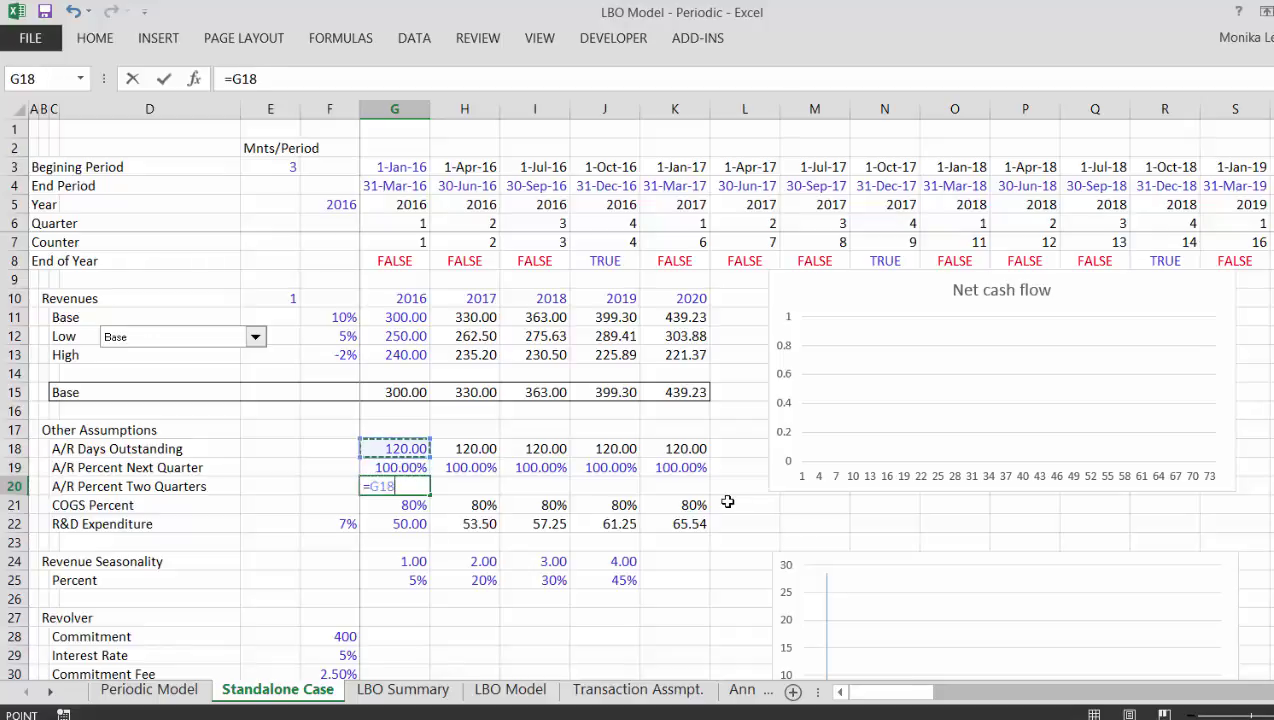
{"action": "type", "text": "/90"}
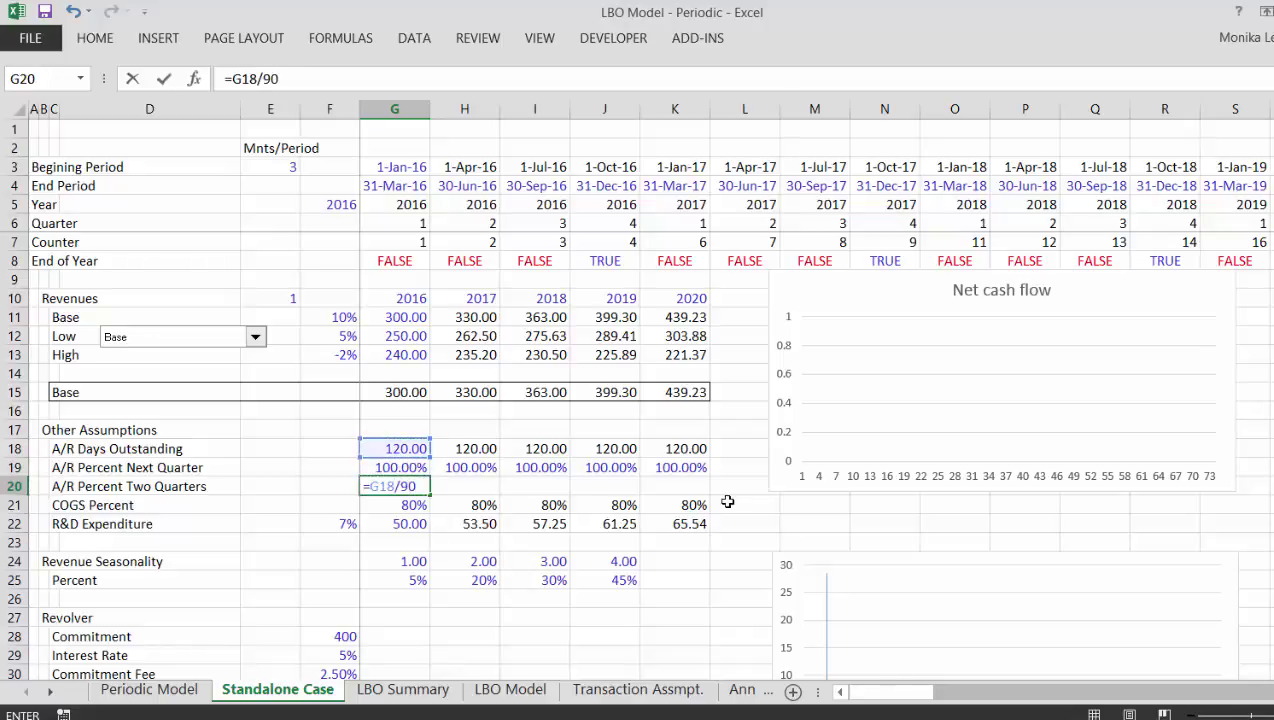
{"action": "type", "text": "-"}
{"action": "key", "text": "Up"}
{"action": "key", "text": "Return"}
{"action": "key", "text": "Up"}
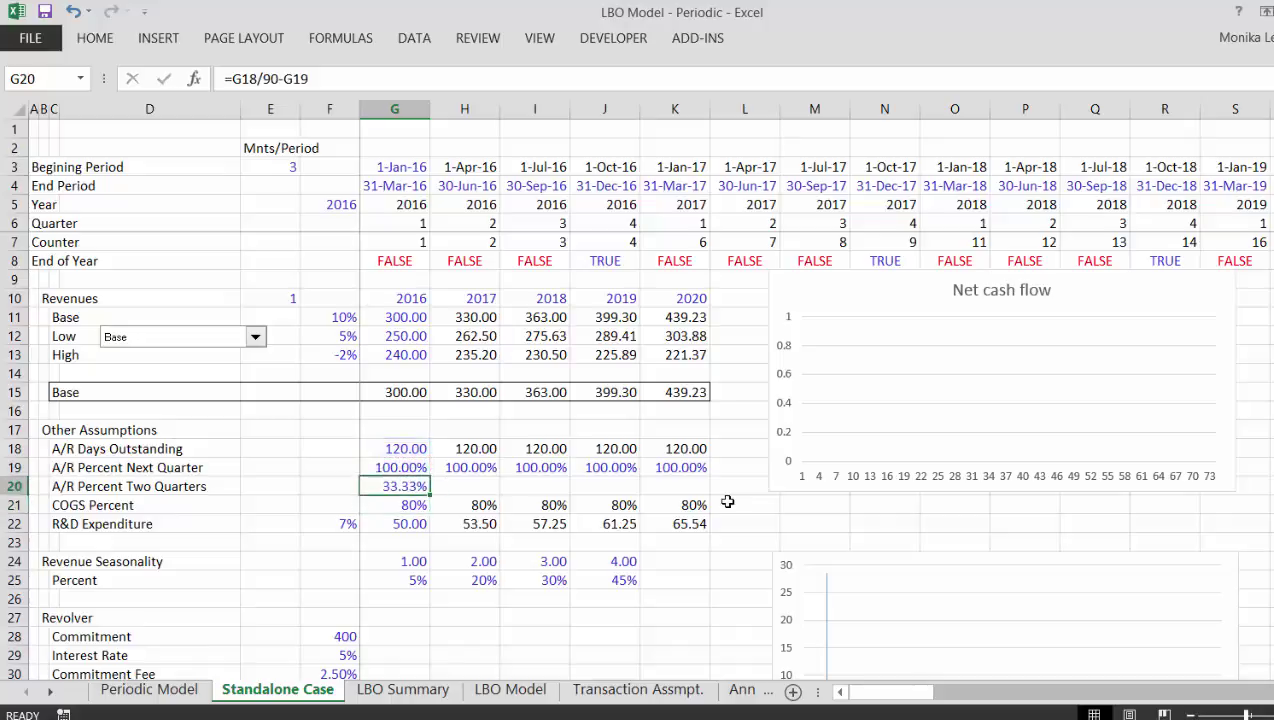
Check the A/R Percent Two Quarters formula in G20 and select the first-year A/R Days Outstanding in G18
{"action": "key", "text": "F2"}
{"action": "key", "text": "Home"}
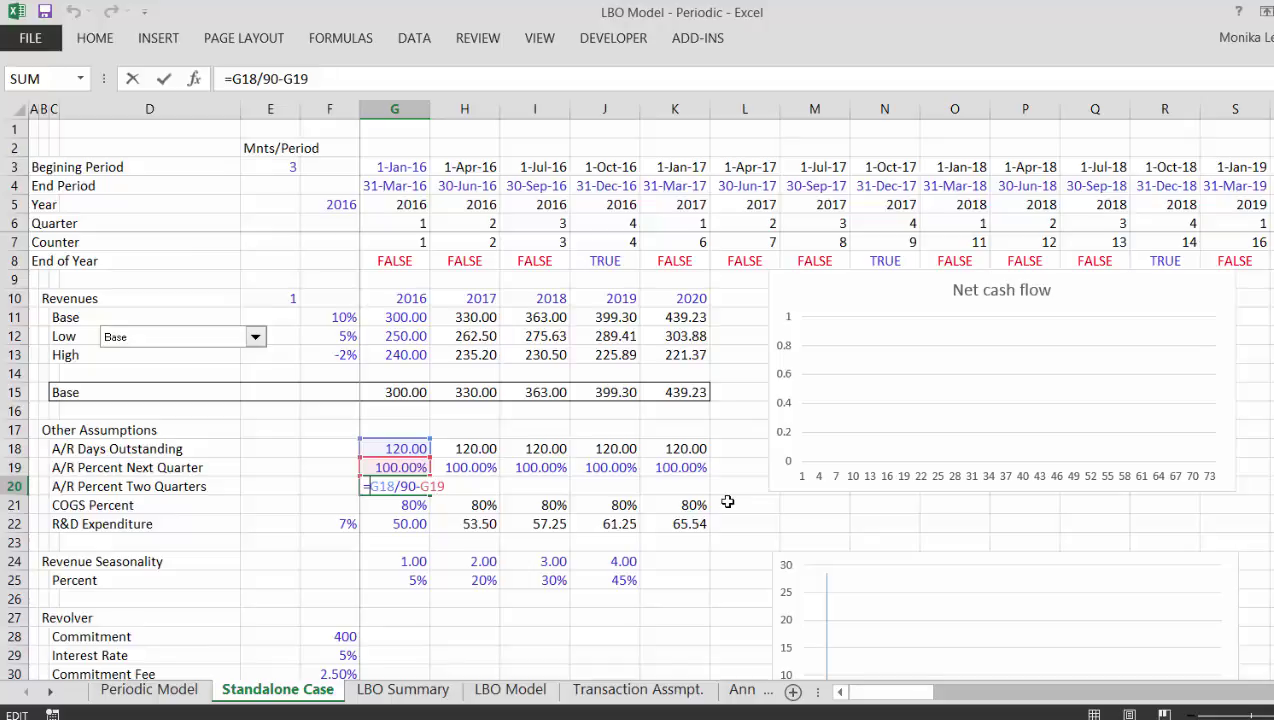
{"action": "key", "text": "Return"}
{"action": "key", "text": "Up"}
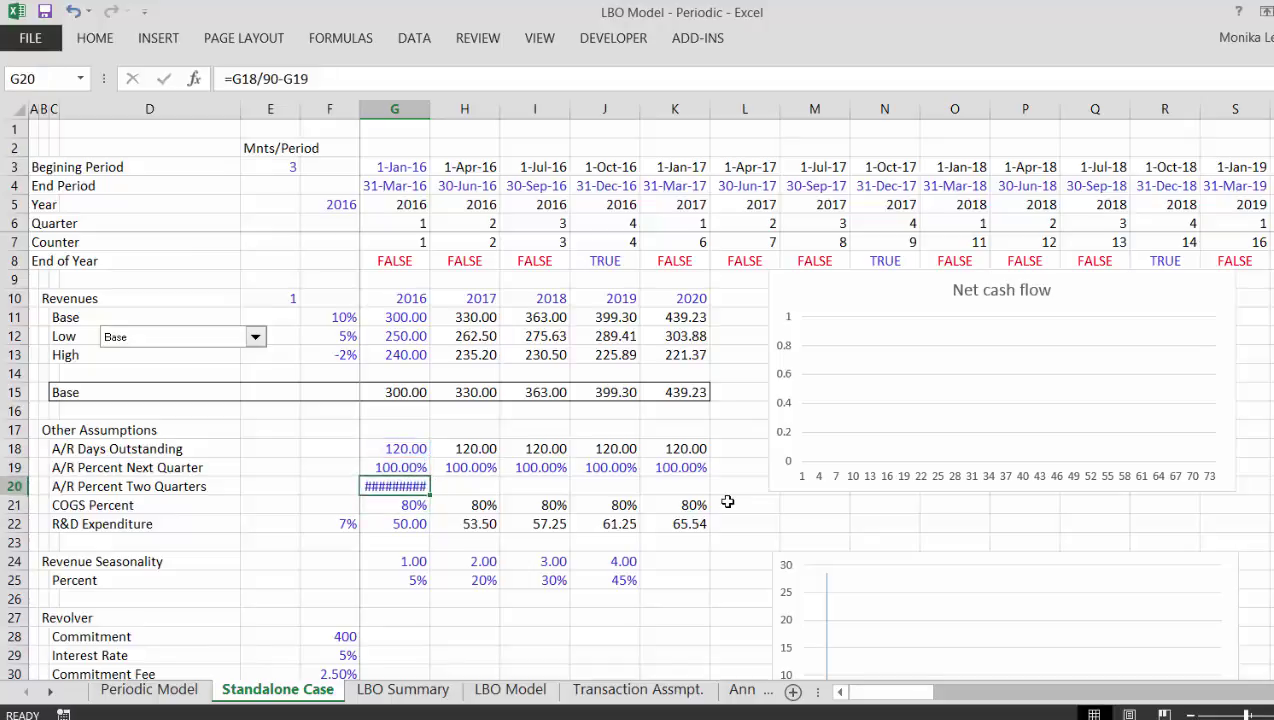
{"action": "key", "text": "Up"}
{"action": "key", "text": "Up"}
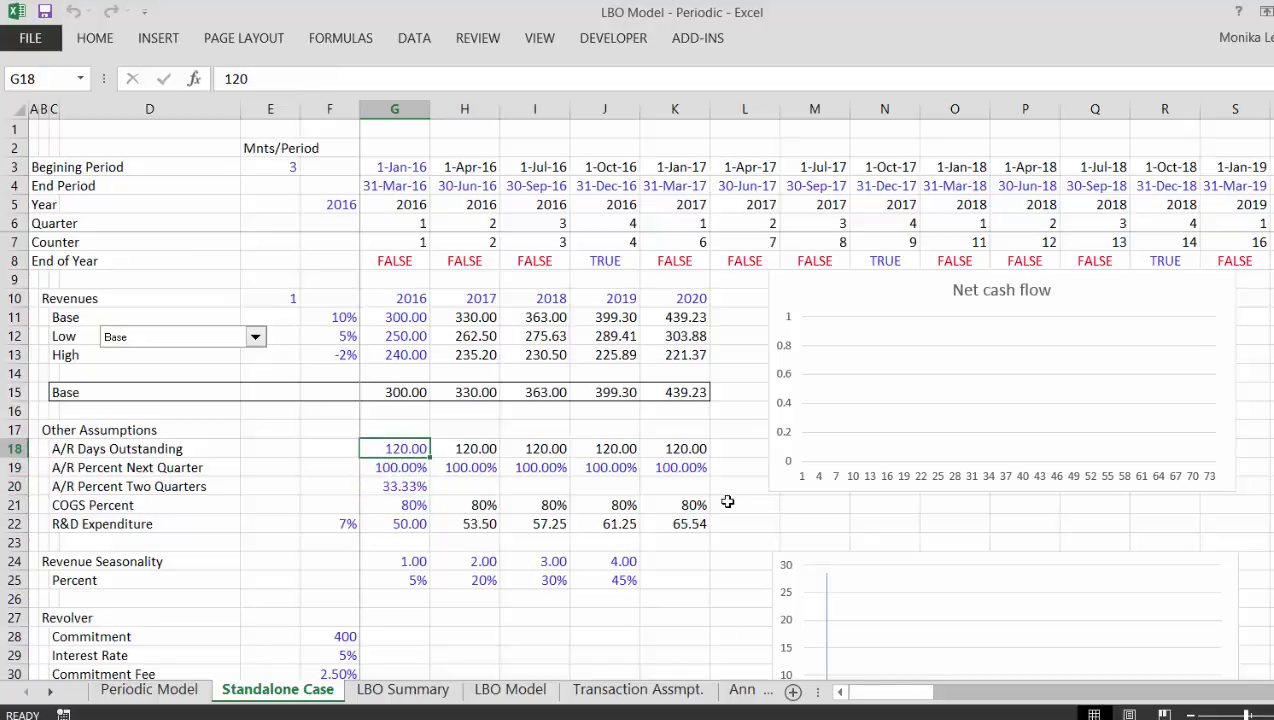
Set the first-year A/R Days Outstanding in G18 to 1 and check the A/R Percent Two Quarters formula in G20
{"action": "type", "text": "1"}
{"action": "key", "text": "Return"}
{"action": "key", "text": "Down"}
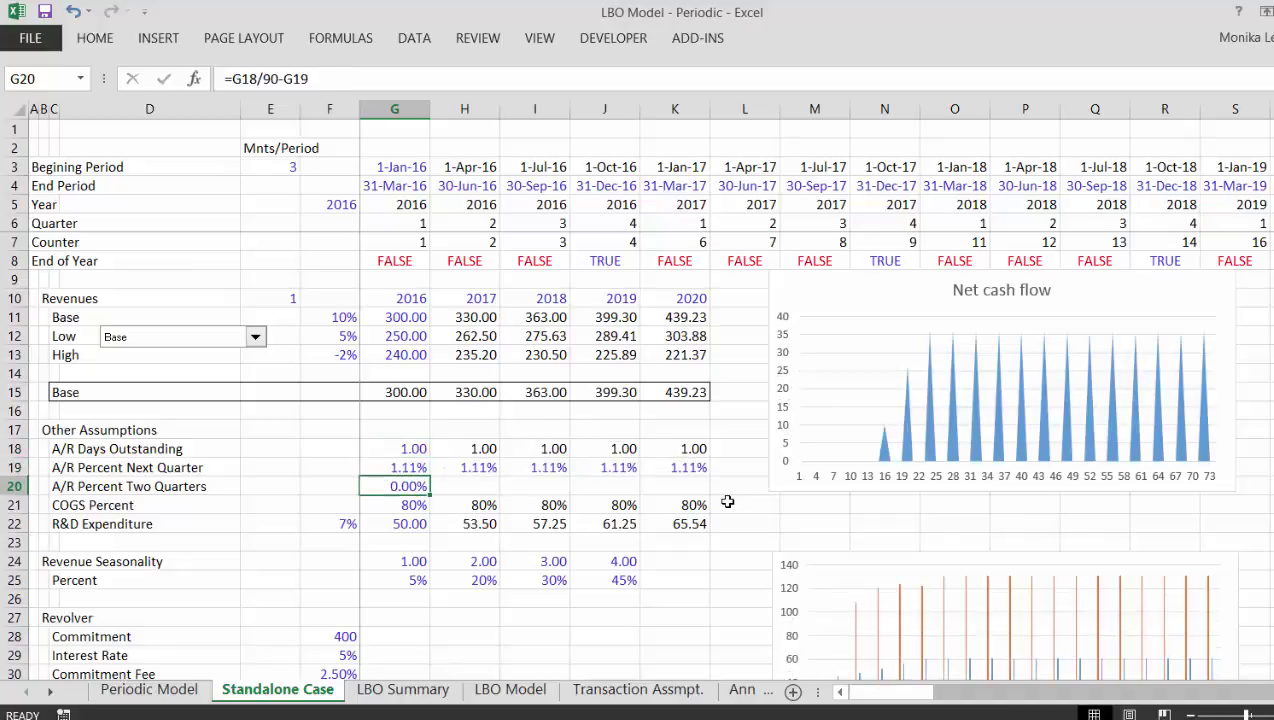
{"action": "key", "text": "F2"}
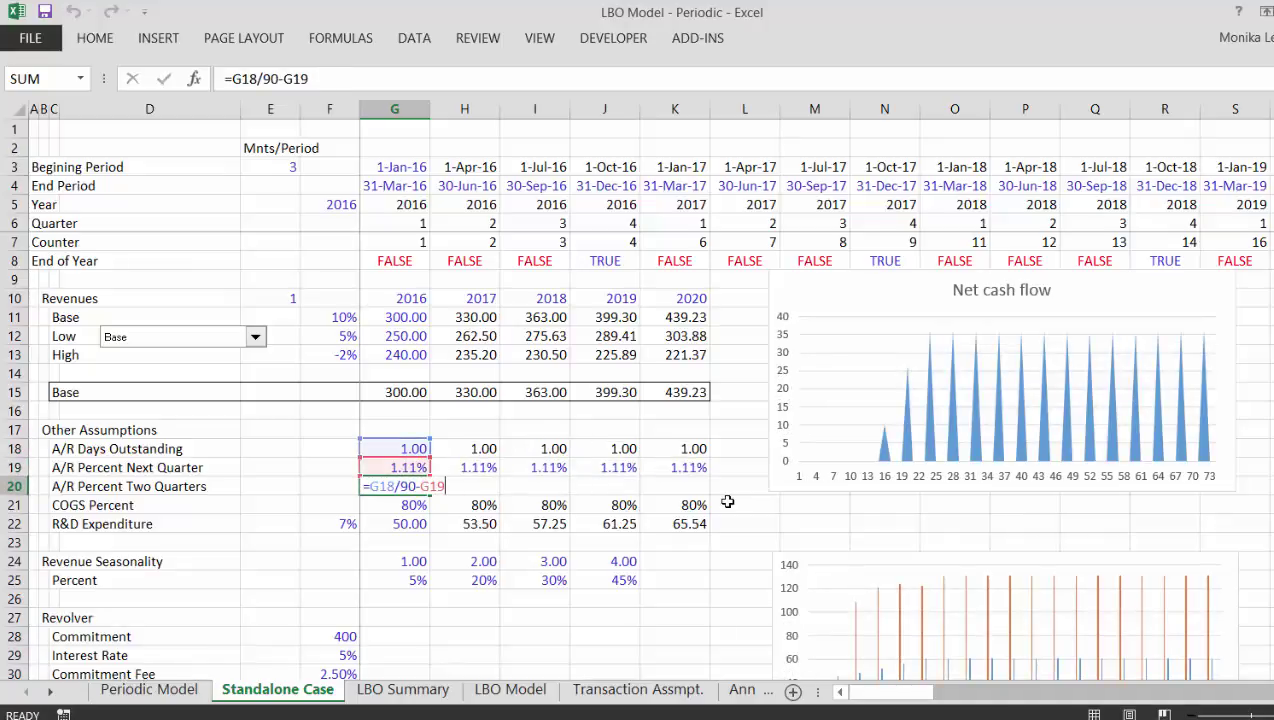
{"action": "key", "text": "Escape"}
{"action": "key", "text": "Up"}
{"action": "key", "text": "Up"}
{"action": "key", "text": "Down"}
{"action": "key", "text": "Down"}
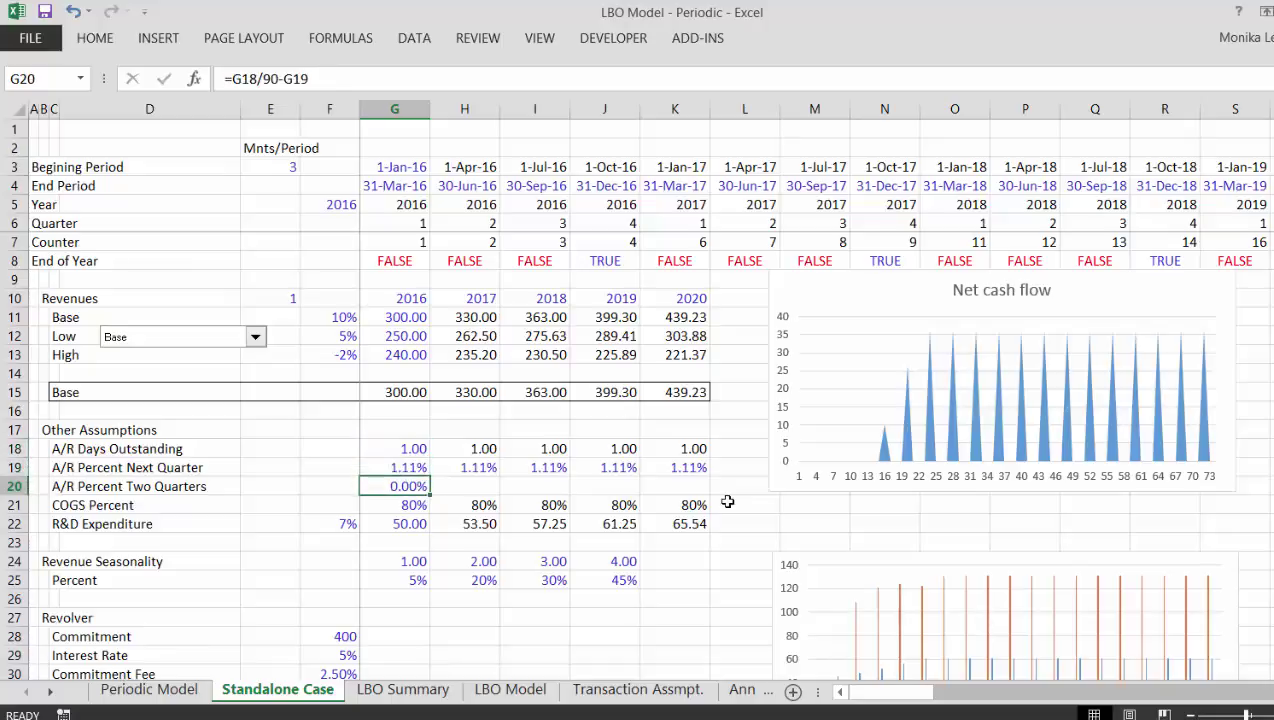
Test the A/R percent split with the first-year A/R Days Outstanding in G18 set to 92
{"action": "key", "text": "Up"}
{"action": "key", "text": "Up"}
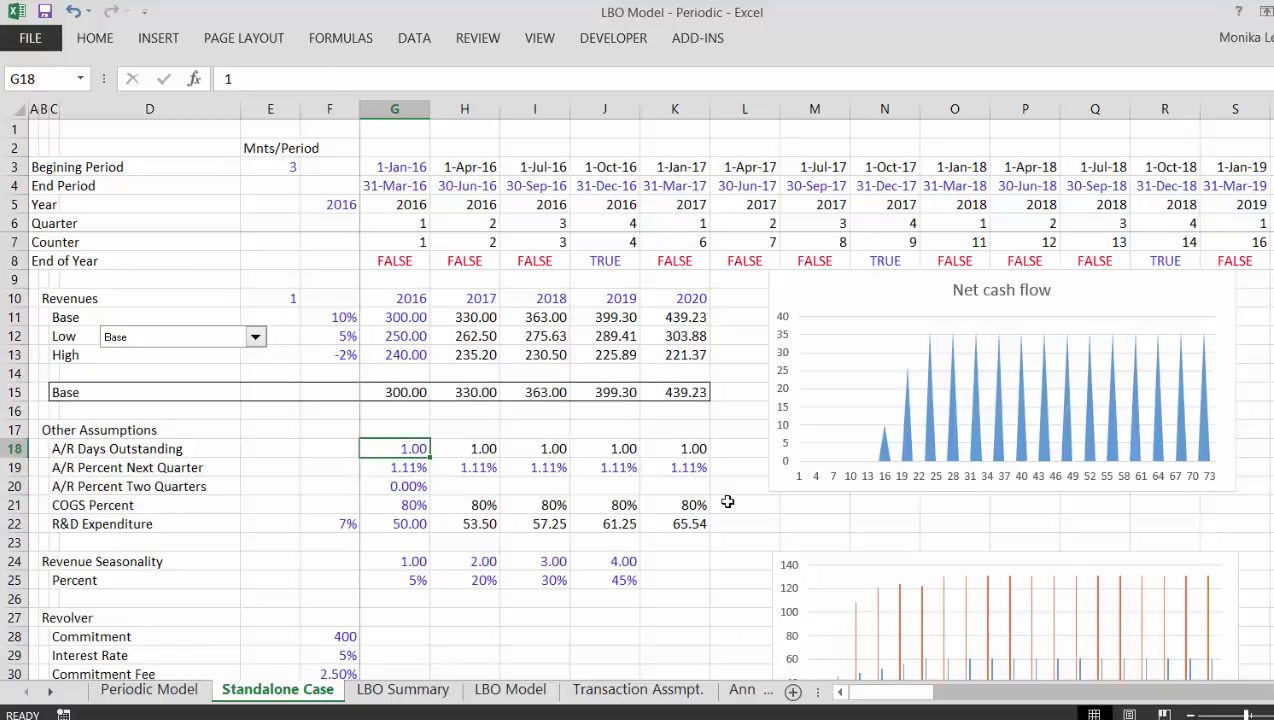
{"action": "type", "text": "92"}
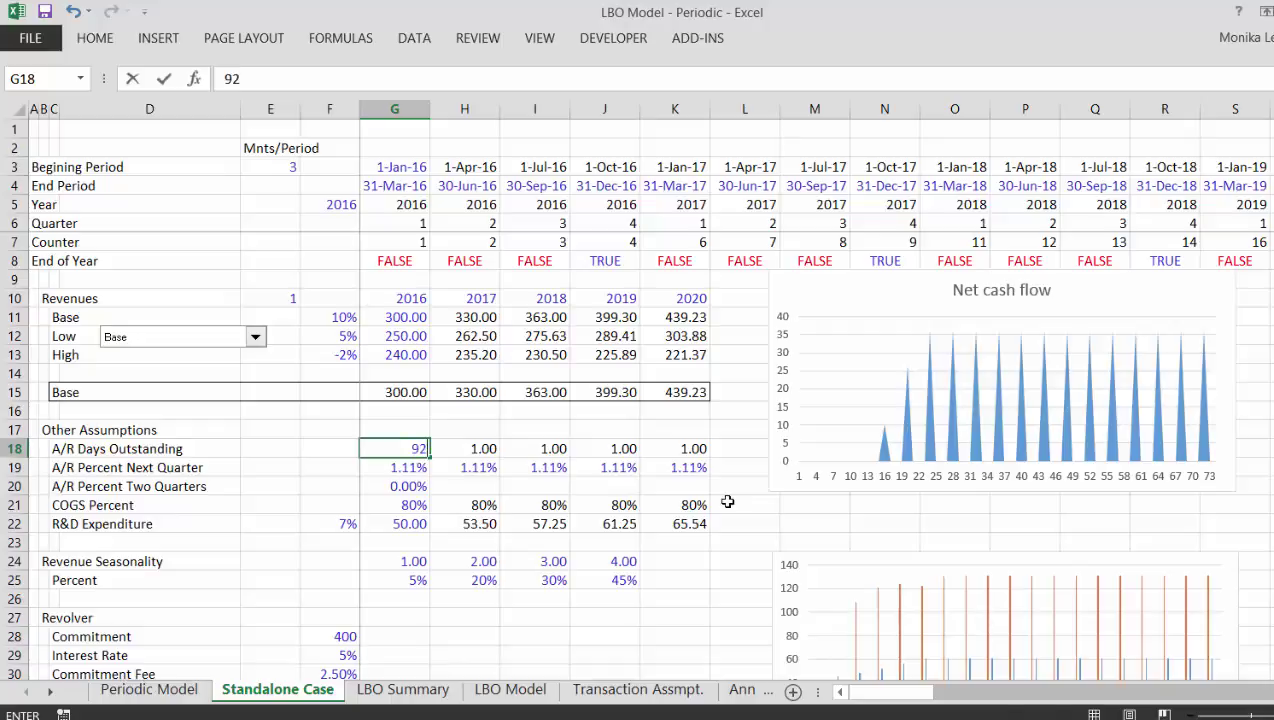
{"action": "key", "text": "Return"}
{"action": "key", "text": "Up"}
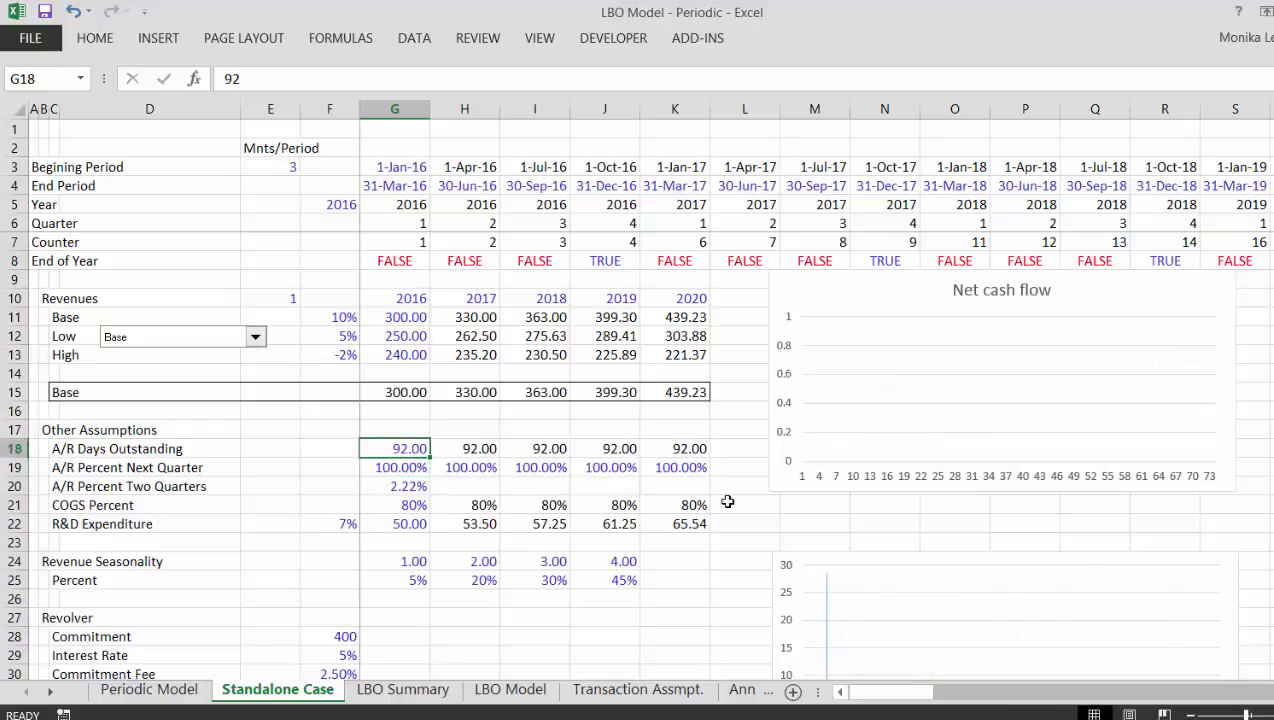
Set the first-year A/R Days Outstanding to 89 and review the Two Quarters formula in G20 again
{"action": "type", "text": "89"}
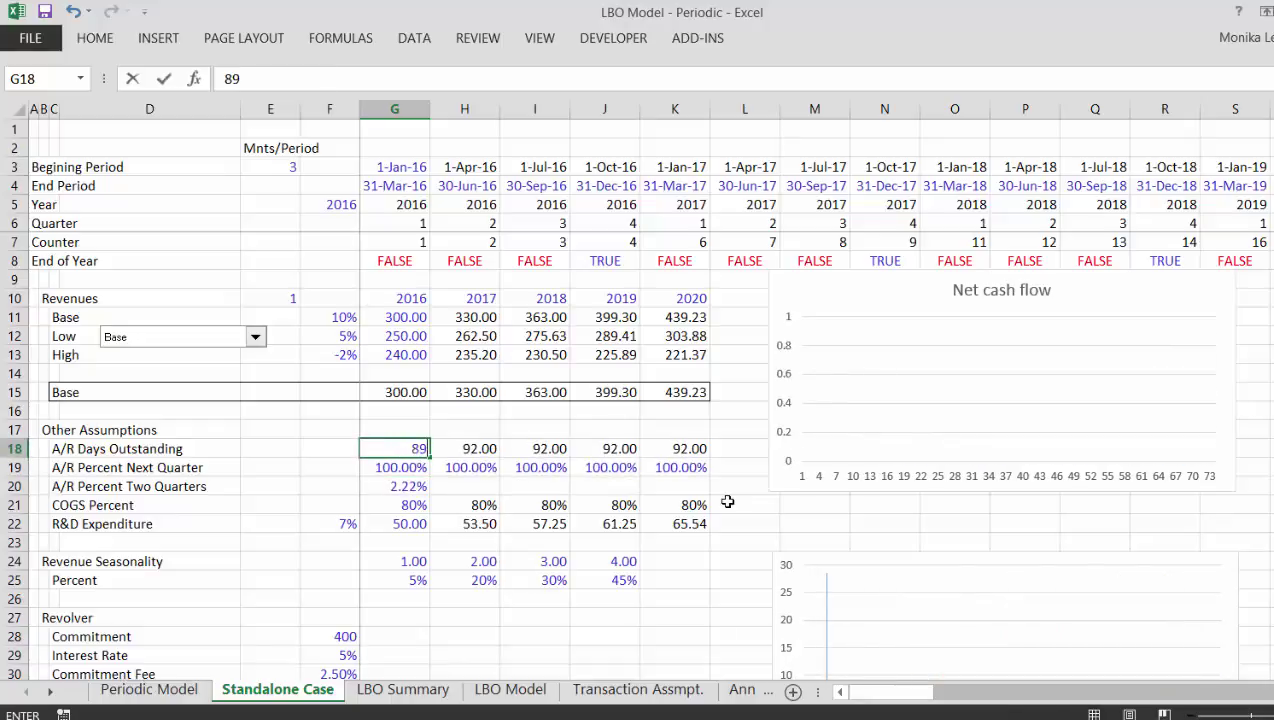
{"action": "key", "text": "Return"}
{"action": "key", "text": "Return"}
{"action": "key", "text": "F2"}
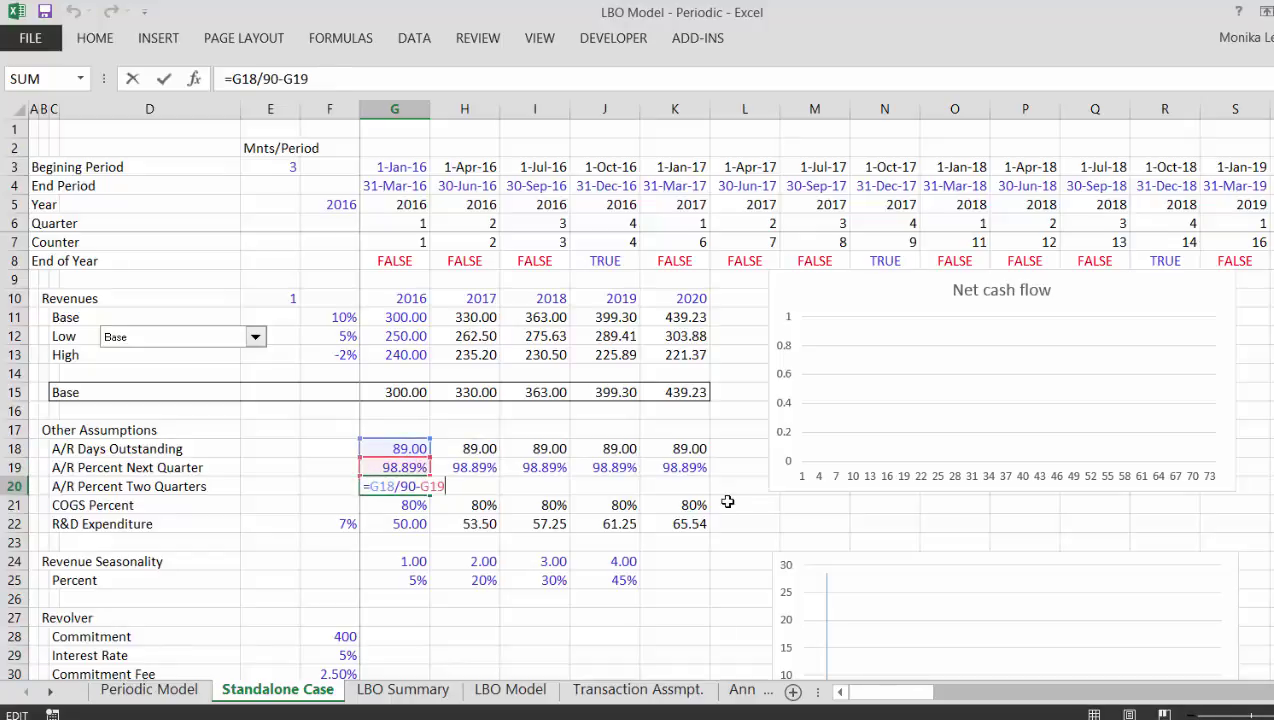
{"action": "key", "text": "Return"}
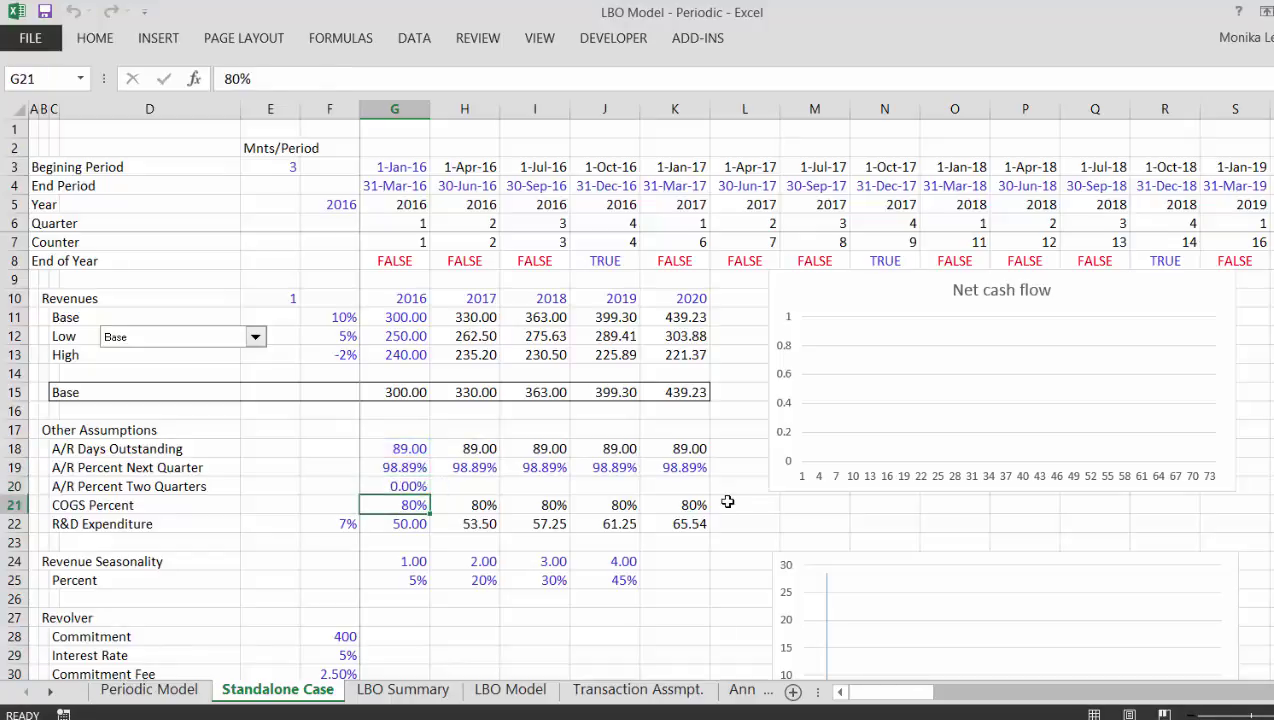
{"action": "key", "text": "Up"}
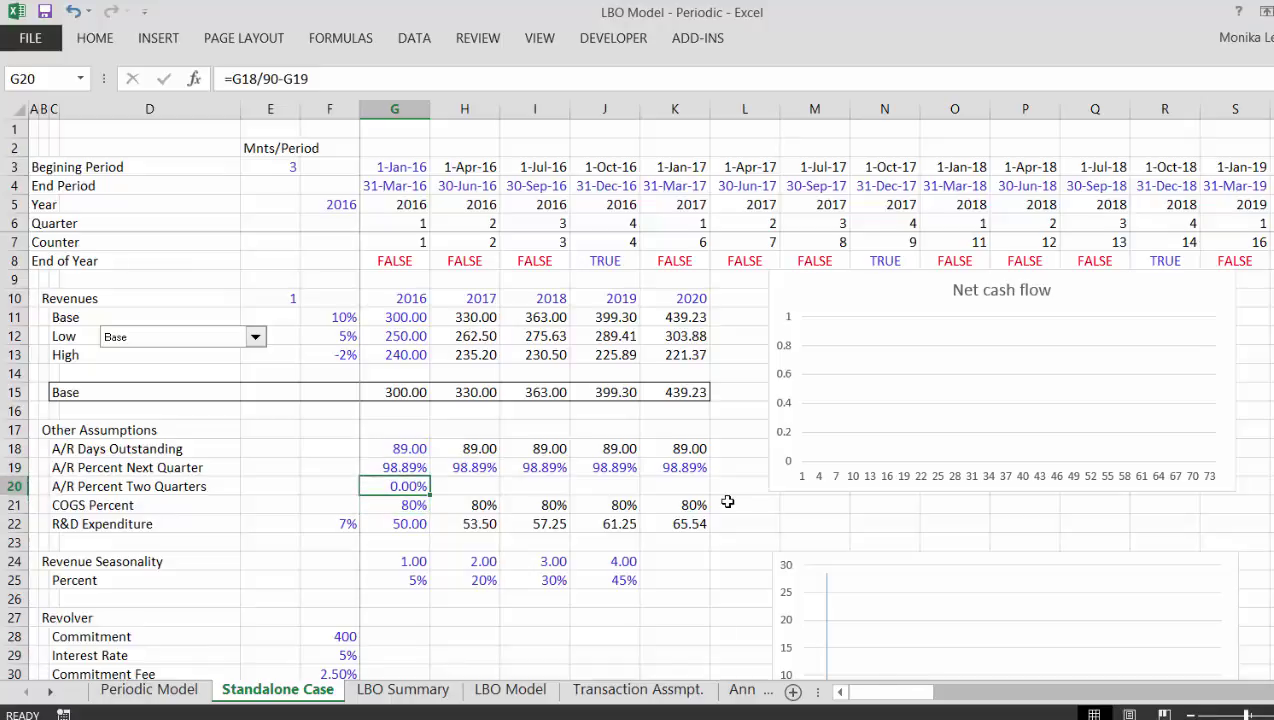
Insert a row above COGS Percent and copy the A/R Percent Two Quarters label down into C21
{"action": "key", "text": "Down"}
{"action": "key", "text": "shift+space"}
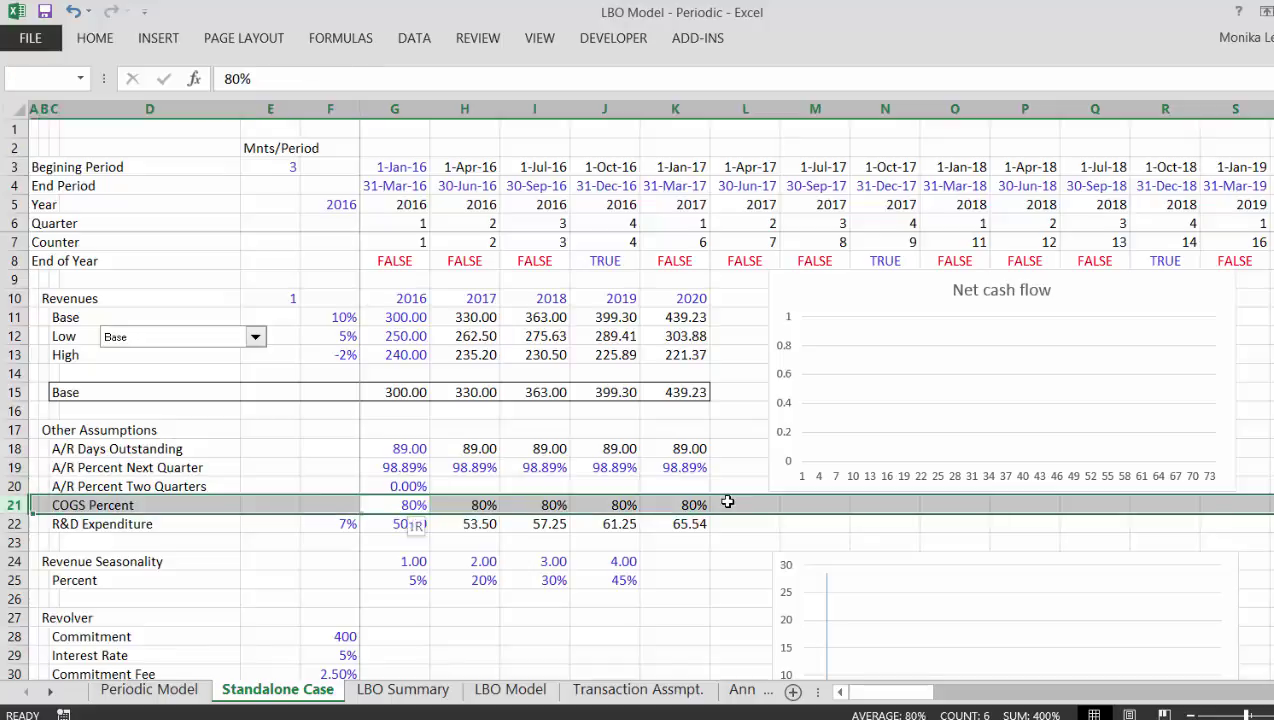
{"action": "key", "text": "ctrl+shift+plus"}
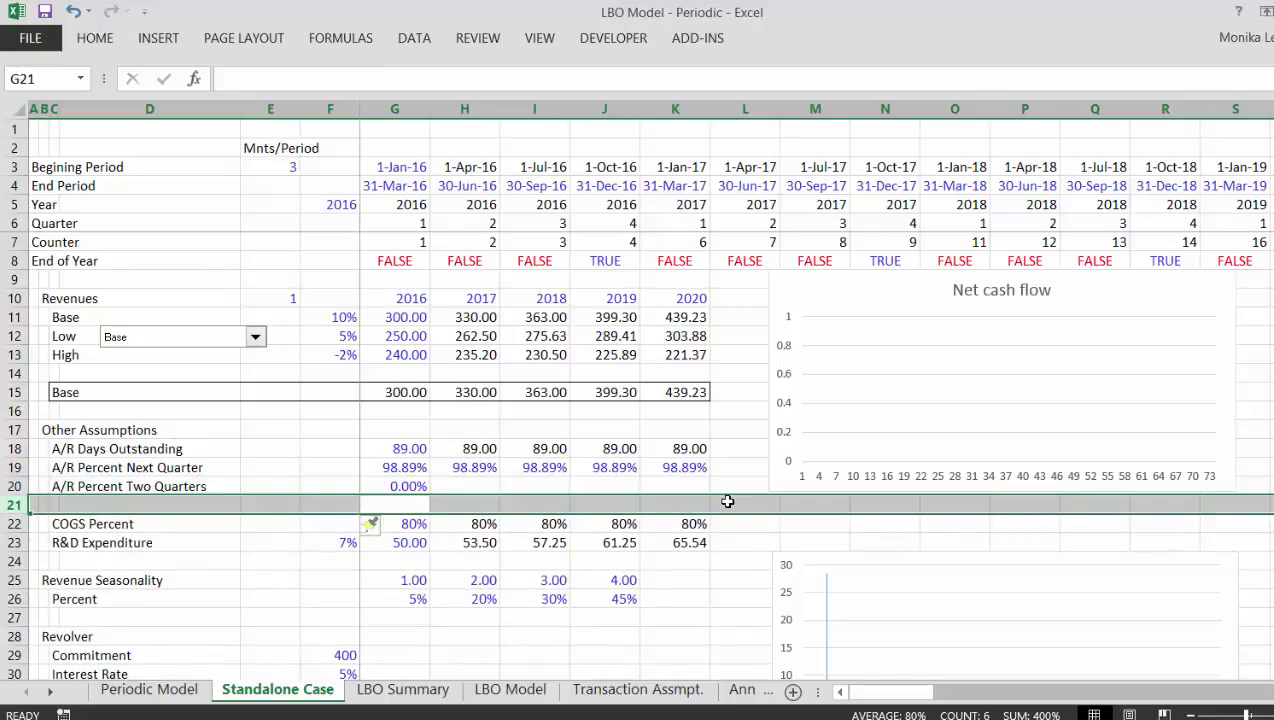
{"action": "key", "text": "Up"}
{"action": "key", "text": "Left"}
{"action": "key", "text": "Left"}
{"action": "key", "text": "Left"}
{"action": "key", "text": "Left"}
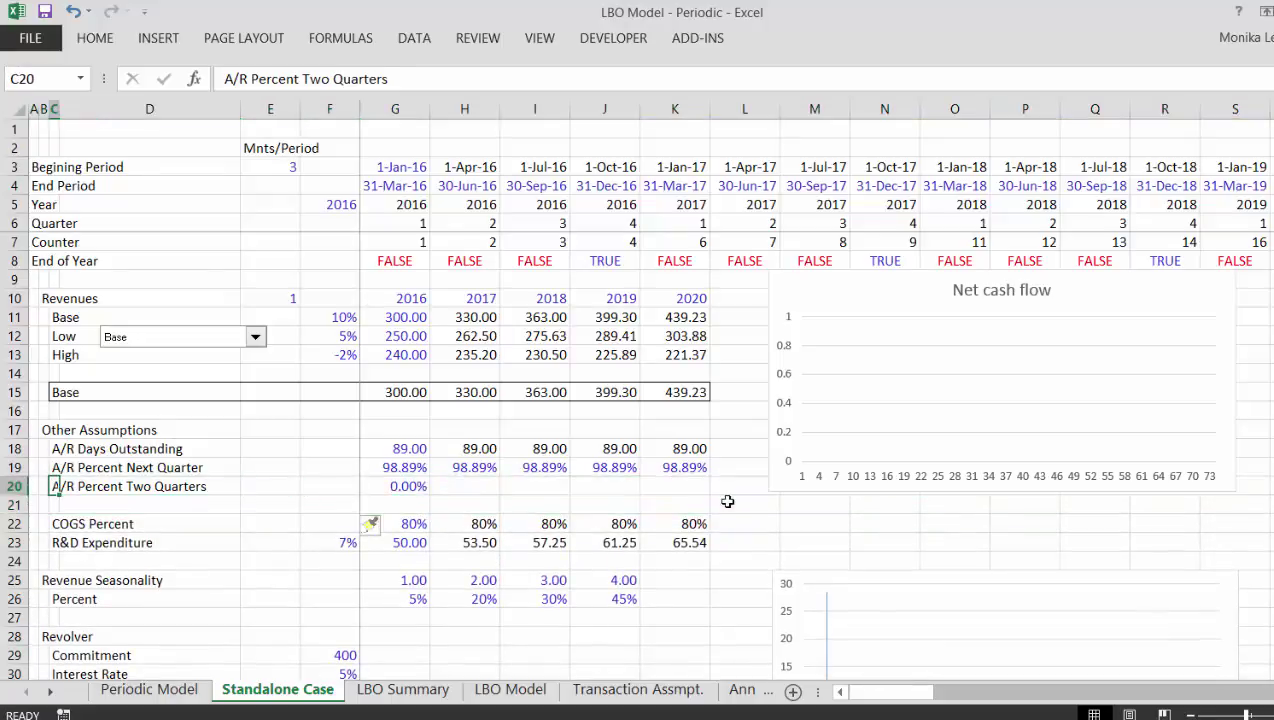
{"action": "key", "text": "shift+Down"}
{"action": "key", "text": "ctrl+d"}
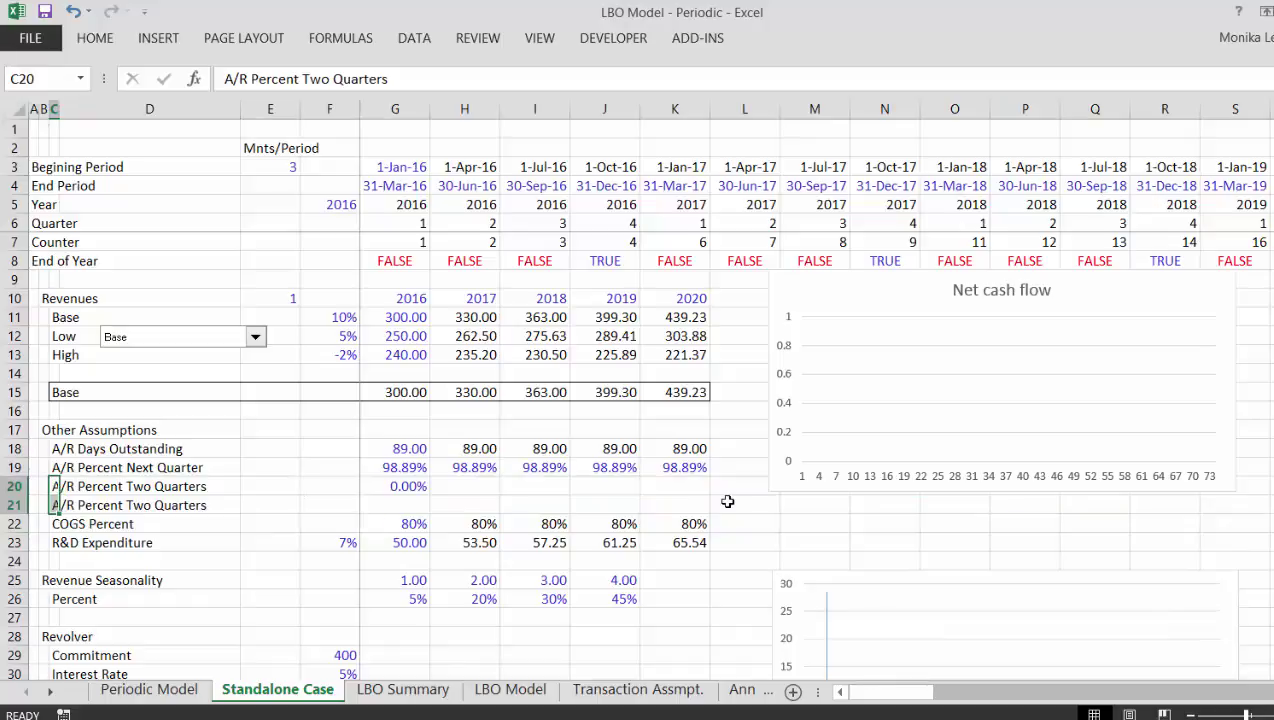
Change the copied label in C21 to A/R Percent Three Quarters
{"action": "key", "text": "Down"}
{"action": "key", "text": "Down"}
{"action": "key", "text": "Up"}
{"action": "key", "text": "F2"}
{"action": "key", "text": "Left"}
{"action": "key", "text": "Left"}
{"action": "key", "text": "Left"}
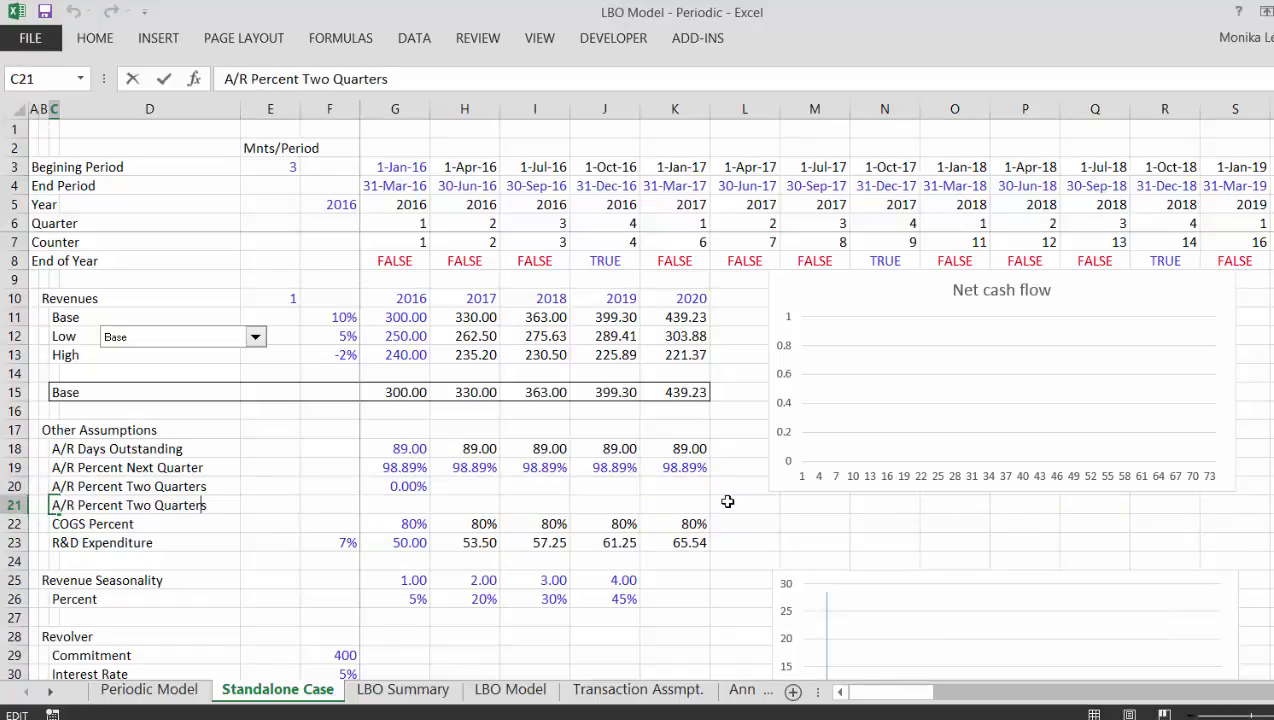
{"action": "key", "text": "Left"}
{"action": "key", "text": "Left"}
{"action": "key", "text": "Left"}
{"action": "key", "text": "Left"}
{"action": "key", "text": "Left"}
{"action": "key", "text": "Left"}
{"action": "key", "text": "BackSpace"}
{"action": "key", "text": "BackSpace"}
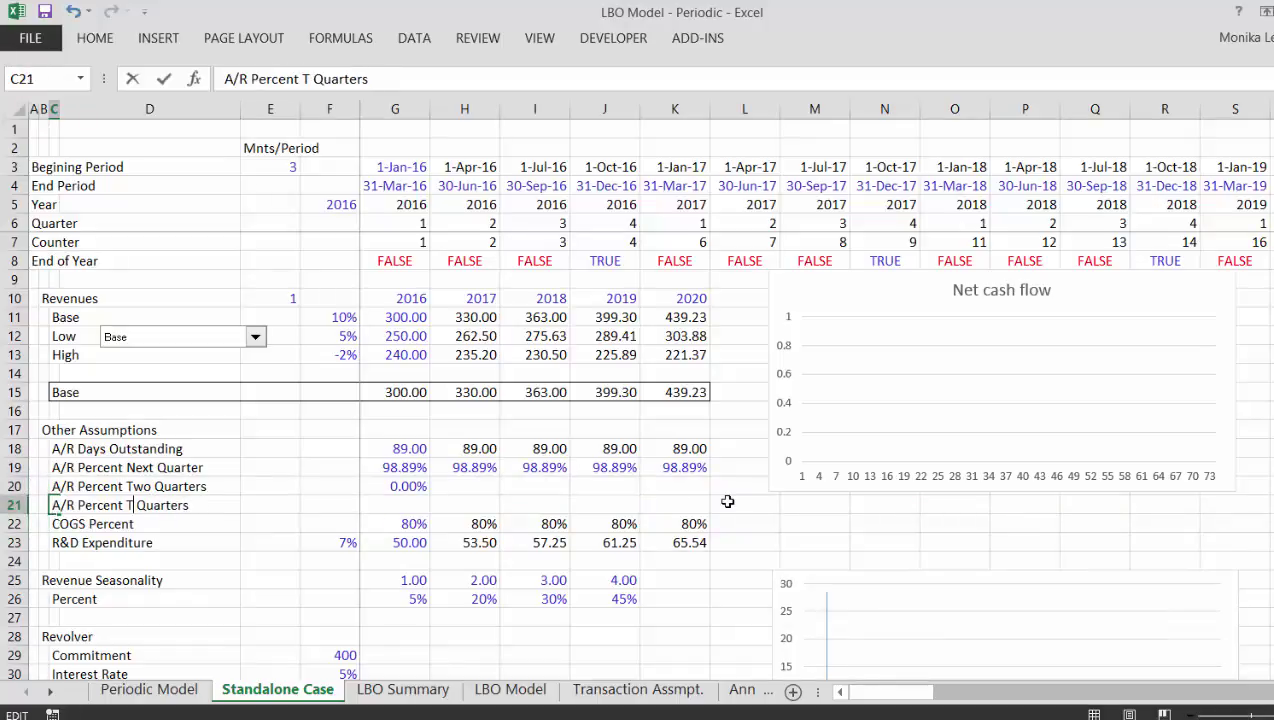
{"action": "type", "text": "her"}
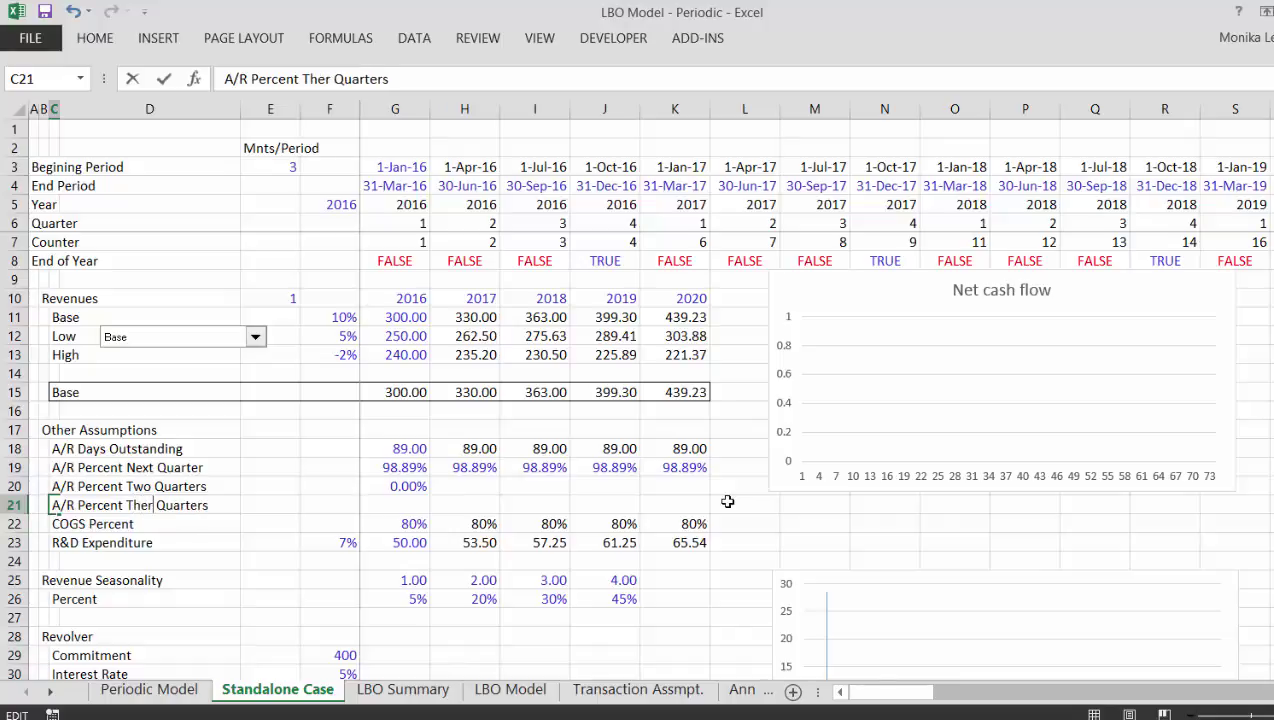
{"action": "key", "text": "BackSpace"}
{"action": "key", "text": "BackSpace"}
{"action": "type", "text": "ree"}
{"action": "key", "text": "Return"}
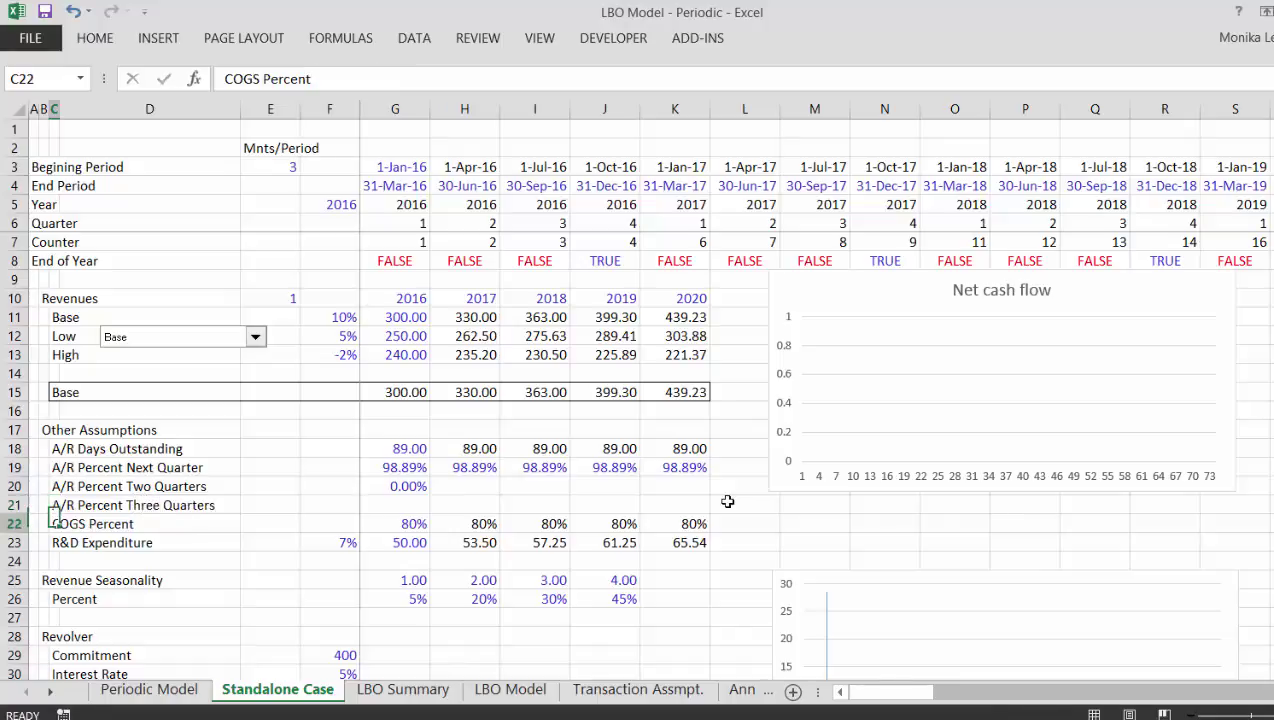
Set the first-year A/R Days Outstanding in G18 to 200 and open the A/R Percent Two Quarters formula in G20 for editing
{"action": "key", "text": "Up"}
{"action": "key", "text": "Right"}
{"action": "key", "text": "Right"}
{"action": "key", "text": "Right"}
{"action": "key", "text": "Right"}
{"action": "key", "text": "Up"}
{"action": "key", "text": "Up"}
{"action": "key", "text": "Up"}
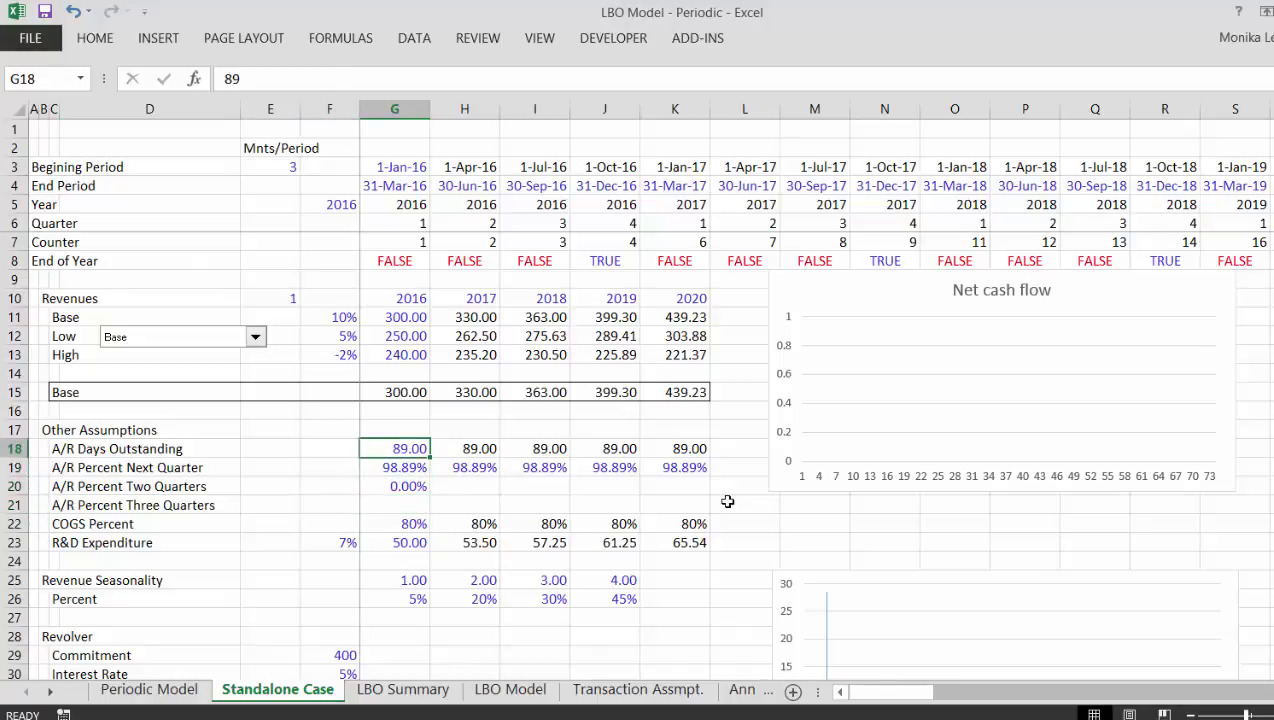
{"action": "type", "text": "200"}
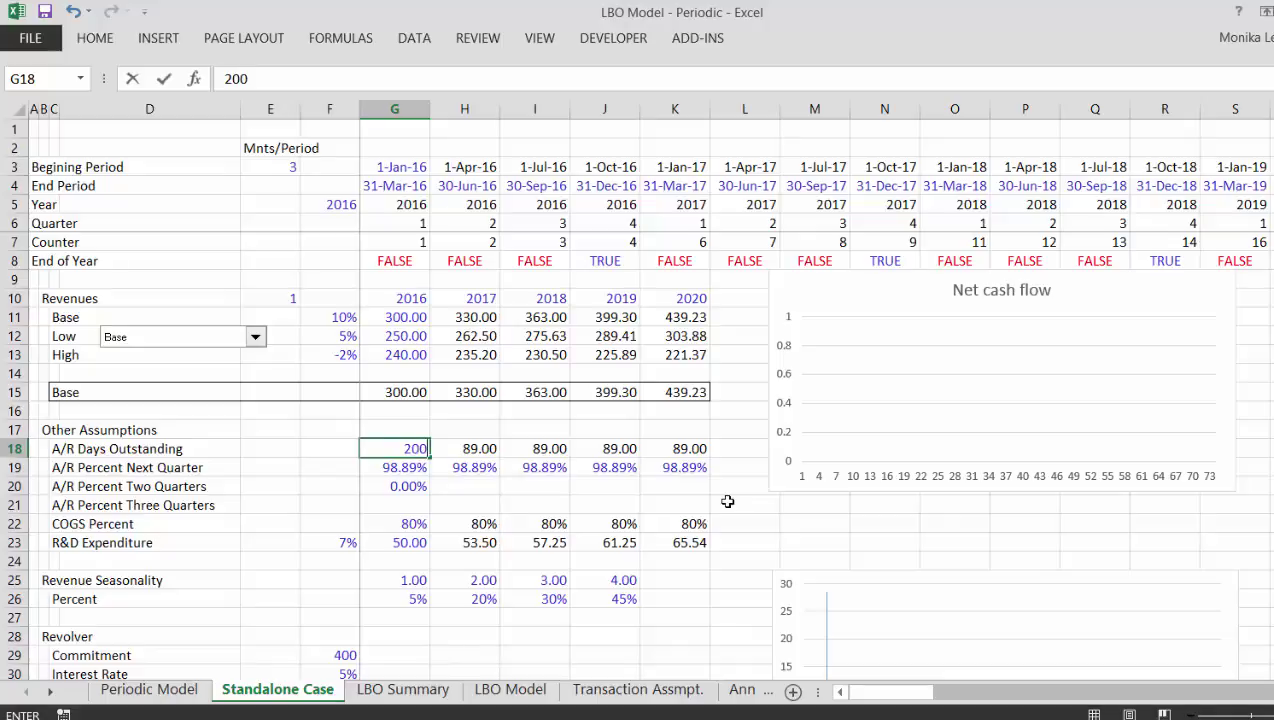
{"action": "key", "text": "Return"}
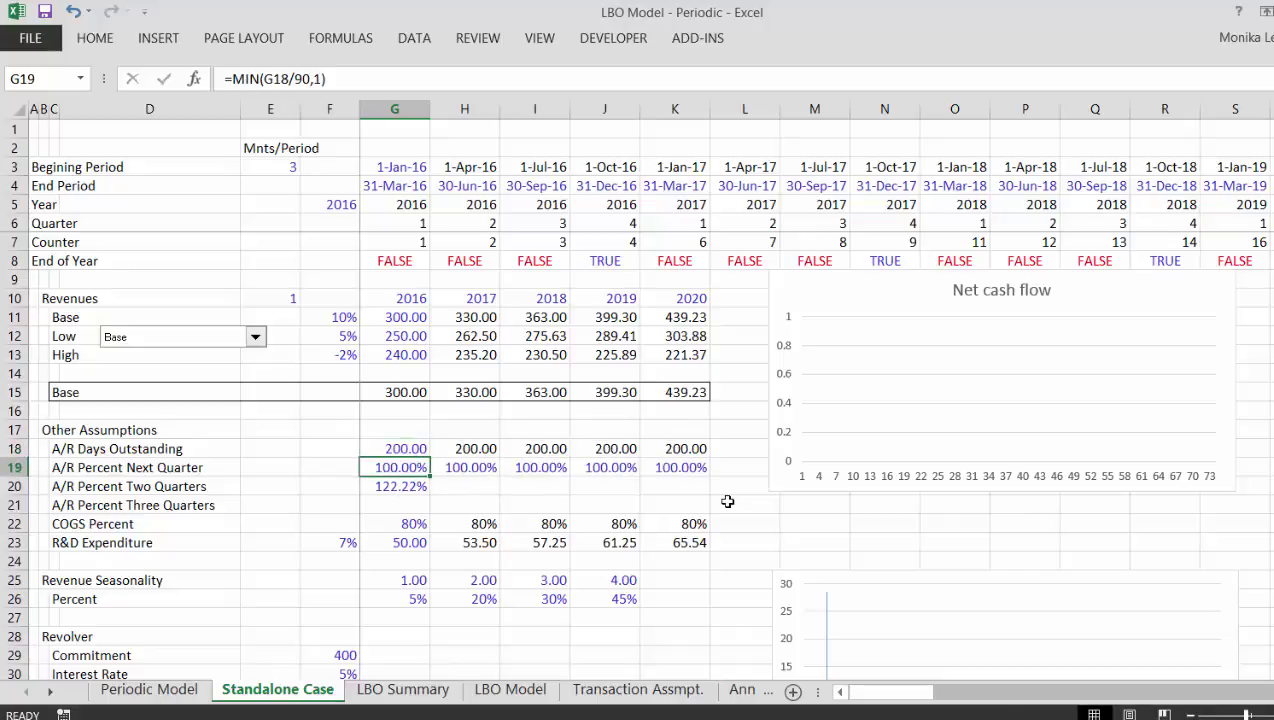
{"action": "key", "text": "Down"}
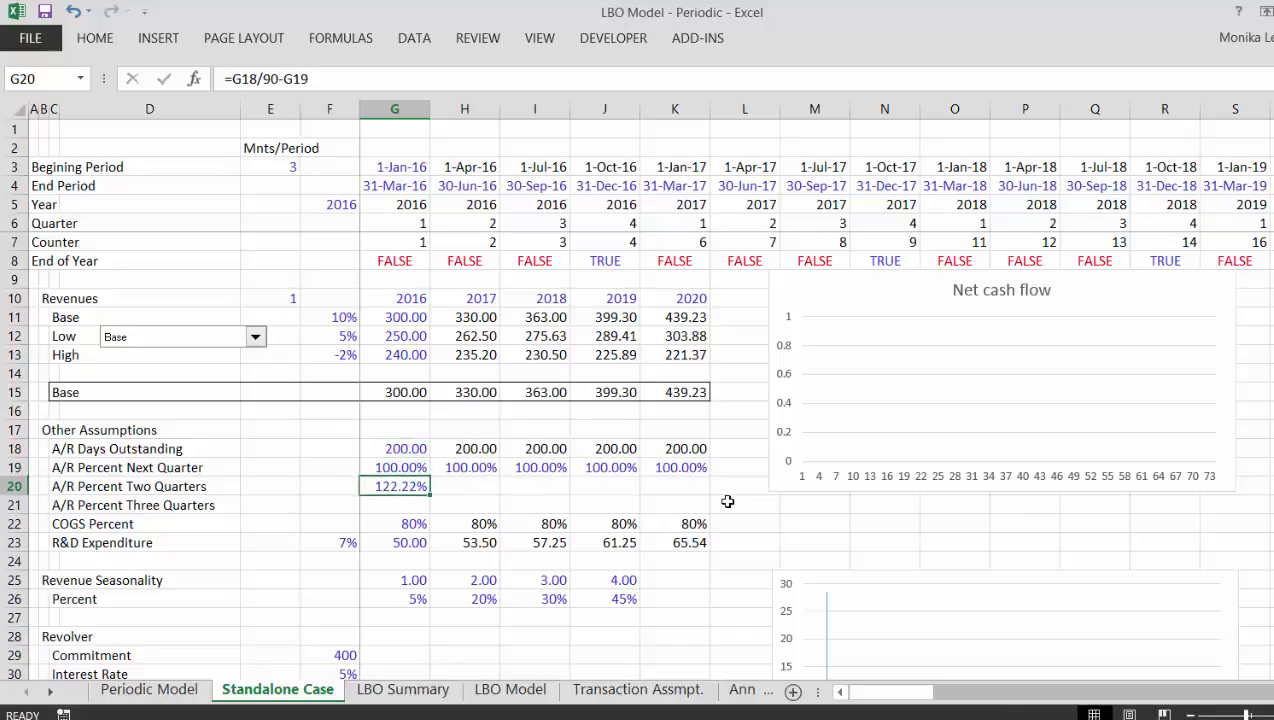
{"action": "key", "text": "F2"}
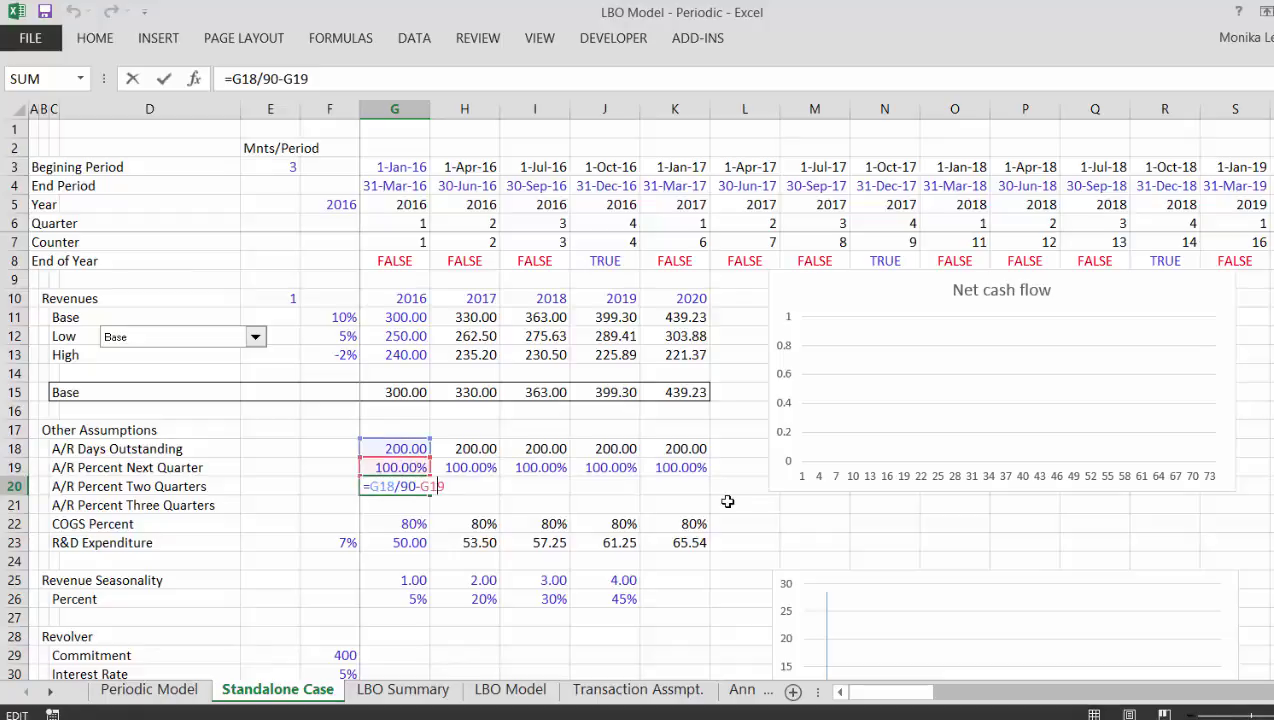
{"action": "key", "text": "Left"}
{"action": "key", "text": "Left"}
{"action": "key", "text": "Left"}
{"action": "key", "text": "Left"}
{"action": "key", "text": "Left"}
{"action": "key", "text": "Left"}
{"action": "key", "text": "Left"}
{"action": "type", "text": "m"}
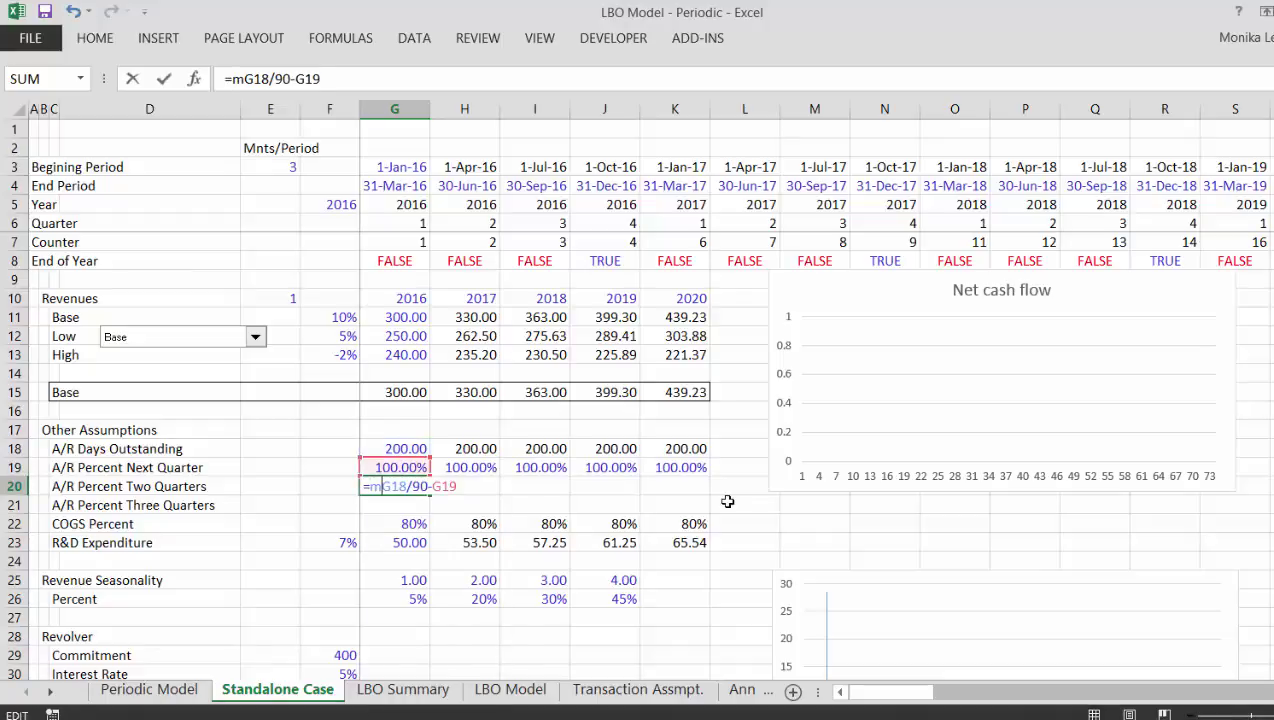
{"action": "type", "text": "in("}
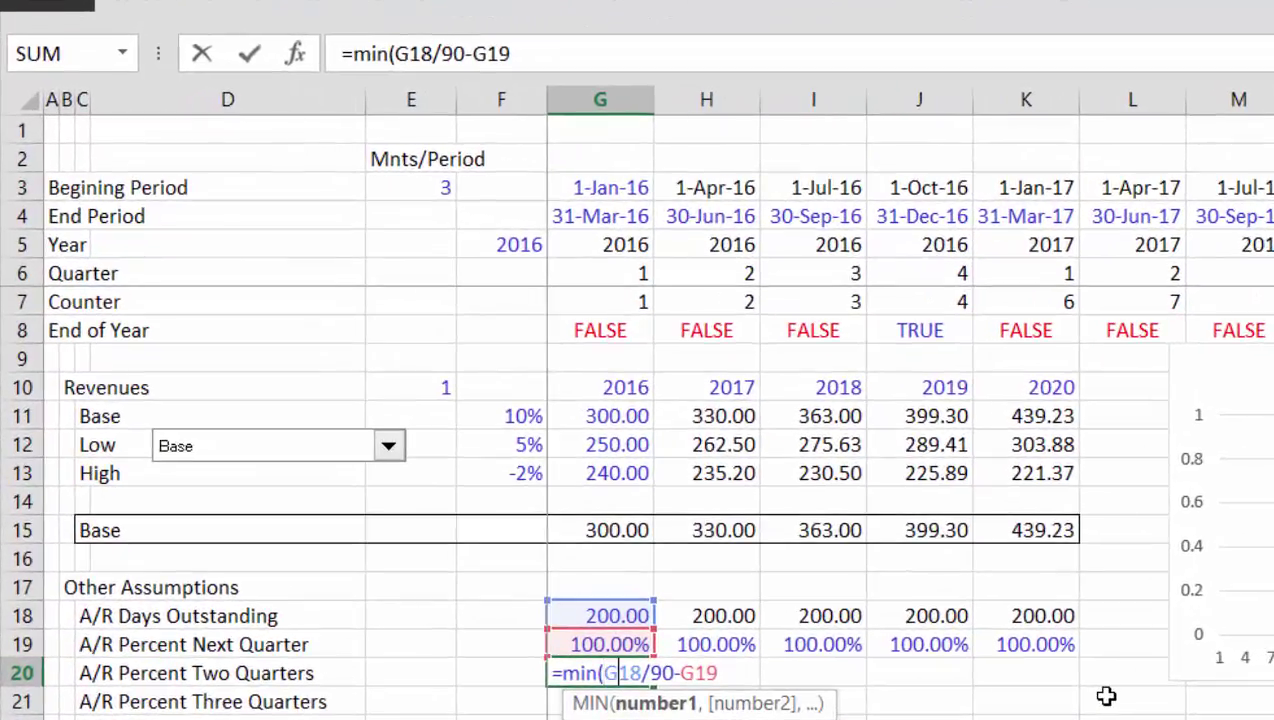
{"action": "key", "text": "Right"}
{"action": "key", "text": "Right"}
{"action": "key", "text": "Right"}
{"action": "key", "text": "Right"}
{"action": "key", "text": "Right"}
{"action": "key", "text": "Right"}
{"action": "key", "text": "Right"}
{"action": "key", "text": "Right"}
{"action": "key", "text": "Right"}
{"action": "key", "text": "Right"}
{"action": "type", "text": ";"}
{"action": "key", "text": "Escape"}
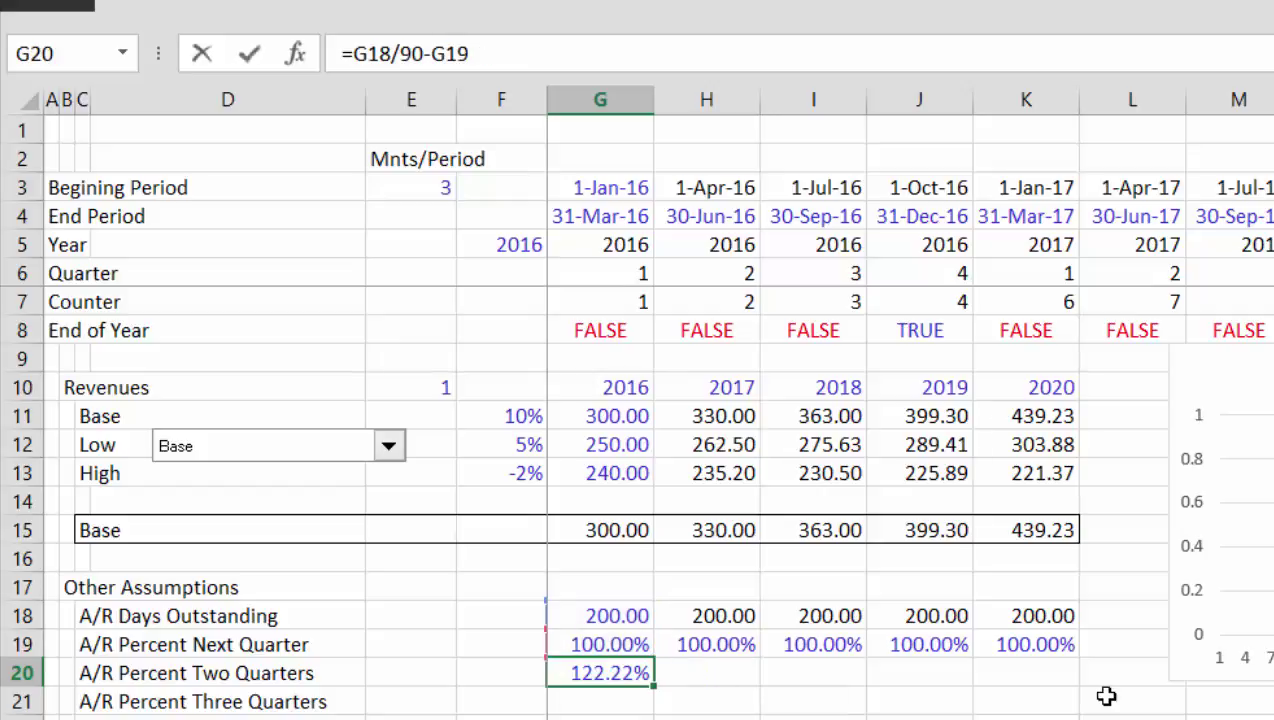
Cap the A/R Percent Two Quarters formula in G20 at 1 by changing it to =MIN(G18/90-G19,1)
{"action": "key", "text": "F2"}
{"action": "key", "text": "Home"}
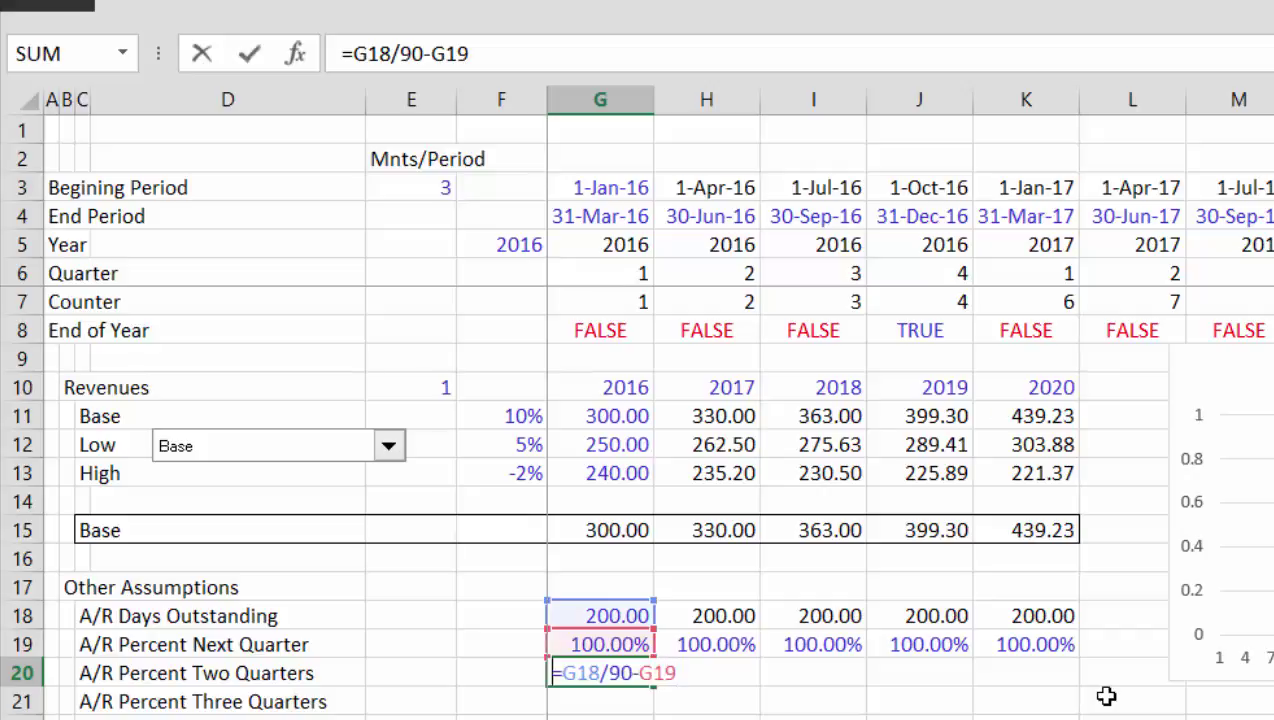
{"action": "key", "text": "Right"}
{"action": "type", "text": "min("}
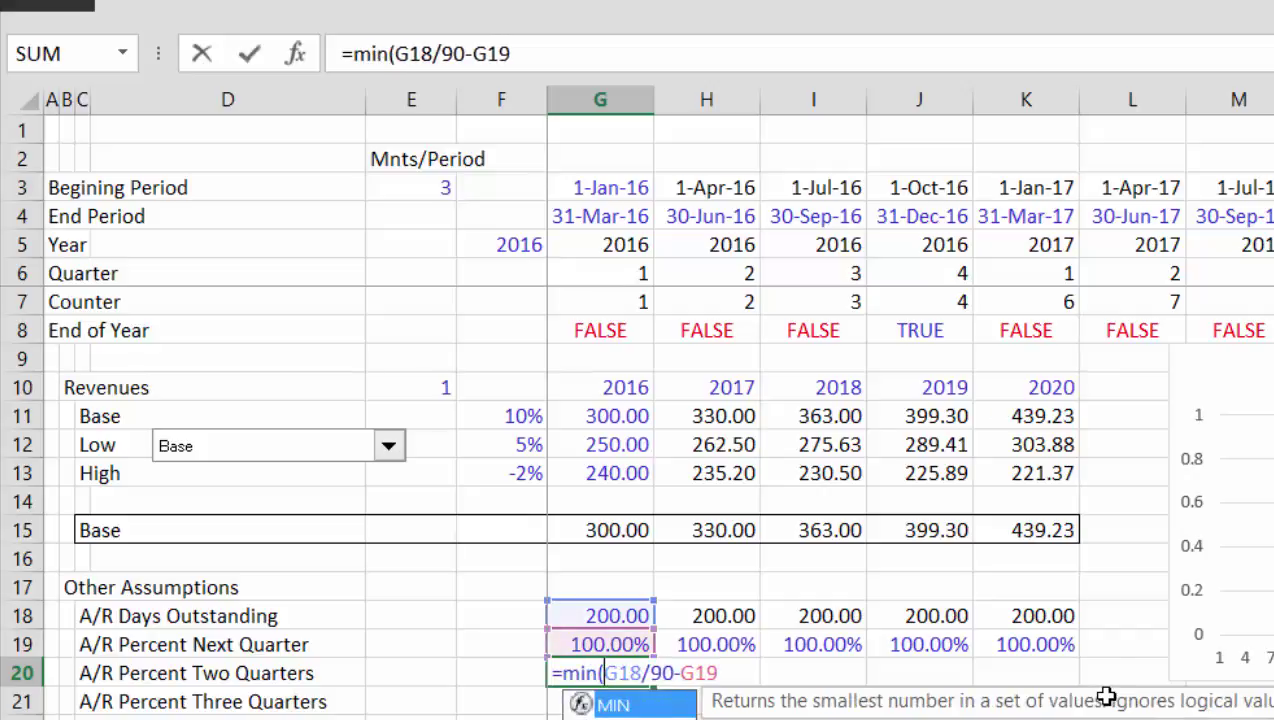
{"action": "key", "text": "Right"}
{"action": "key", "text": "Right"}
{"action": "key", "text": "Right"}
{"action": "key", "text": "Right"}
{"action": "key", "text": "Right"}
{"action": "key", "text": "Right"}
{"action": "key", "text": "Right"}
{"action": "key", "text": "Right"}
{"action": "key", "text": "Right"}
{"action": "key", "text": "Right"}
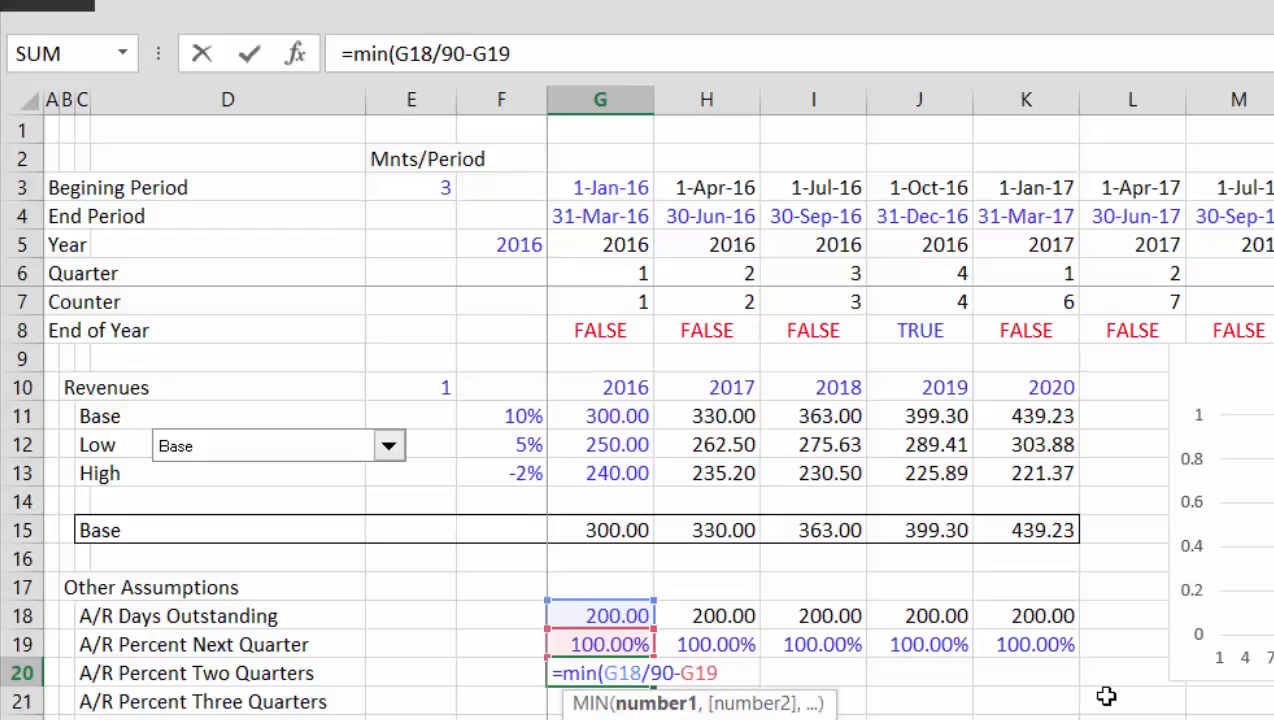
{"action": "type", "text": ";1"}
{"action": "key", "text": "Return"}
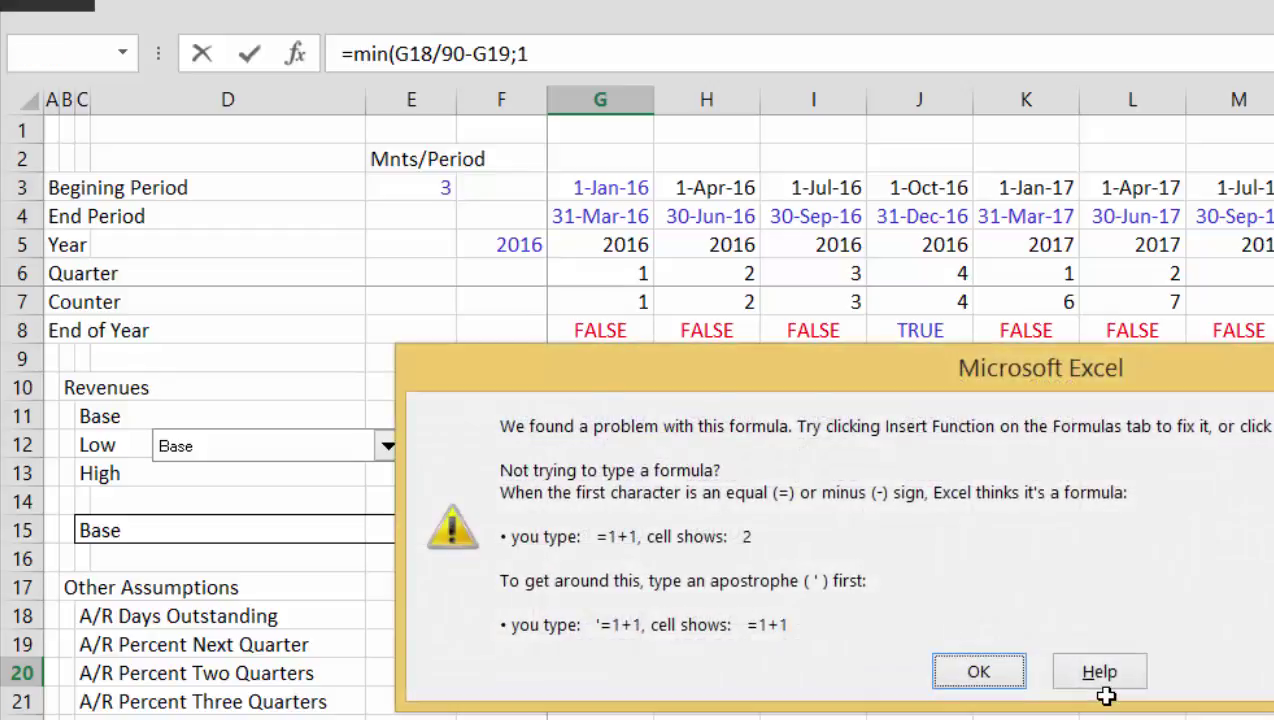
{"action": "key", "text": "Return"}
{"action": "key", "text": "Left"}
{"action": "key", "text": "BackSpace"}
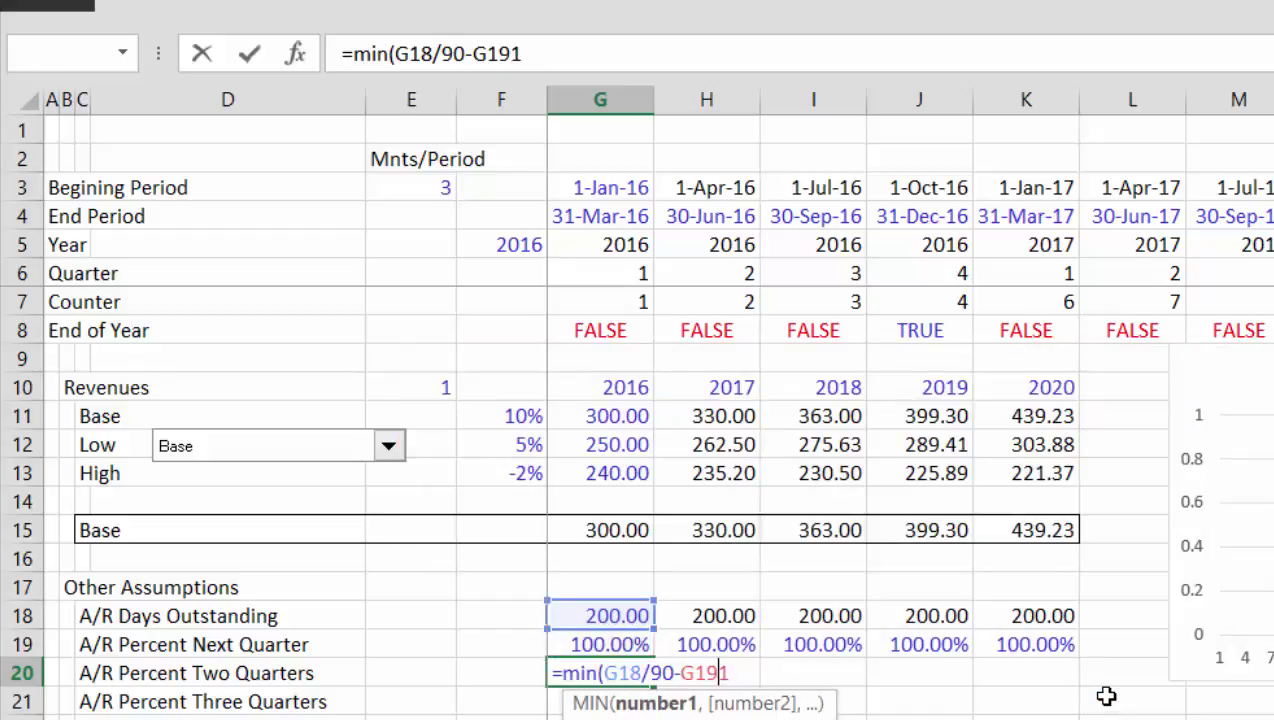
{"action": "type", "text": ","}
{"action": "key", "text": "Return"}
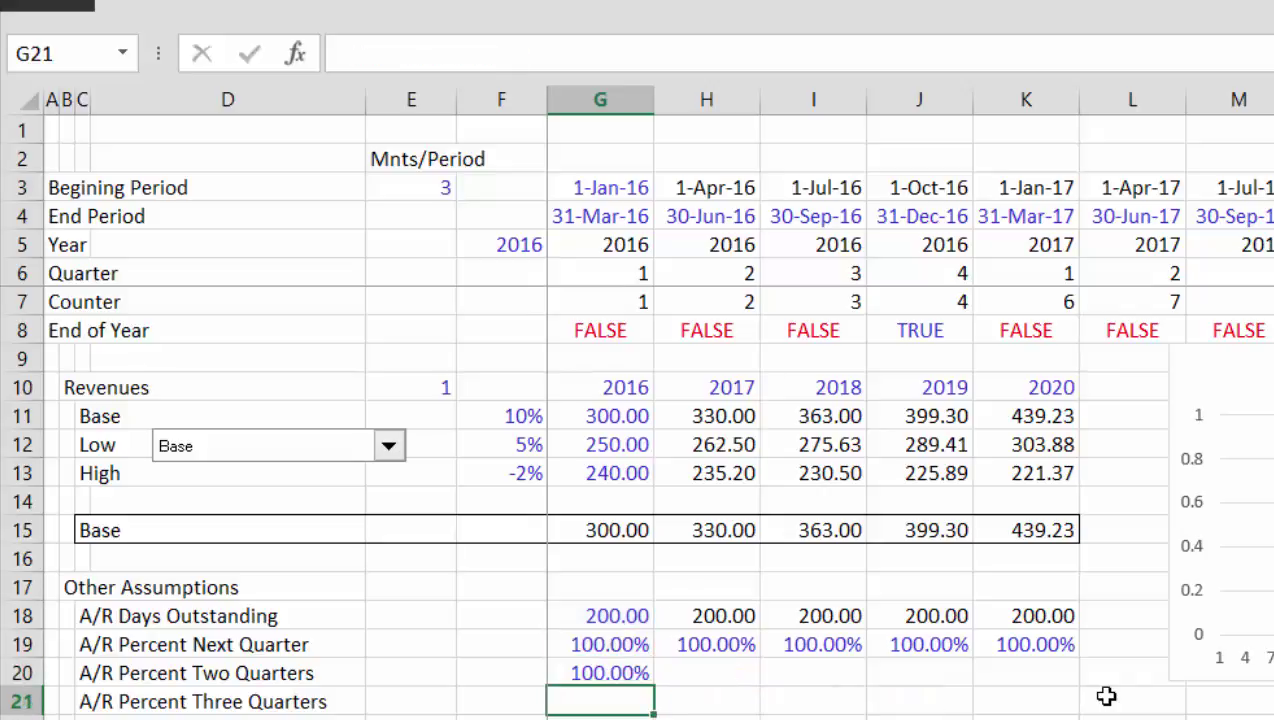
Fill the A/R Percent Two Quarters formula from G20 across to K20
{"action": "key", "text": "Up"}
{"action": "key", "text": "shift+Right"}
{"action": "key", "text": "shift+Right"}
{"action": "key", "text": "shift+Right"}
{"action": "key", "text": "shift+Right"}
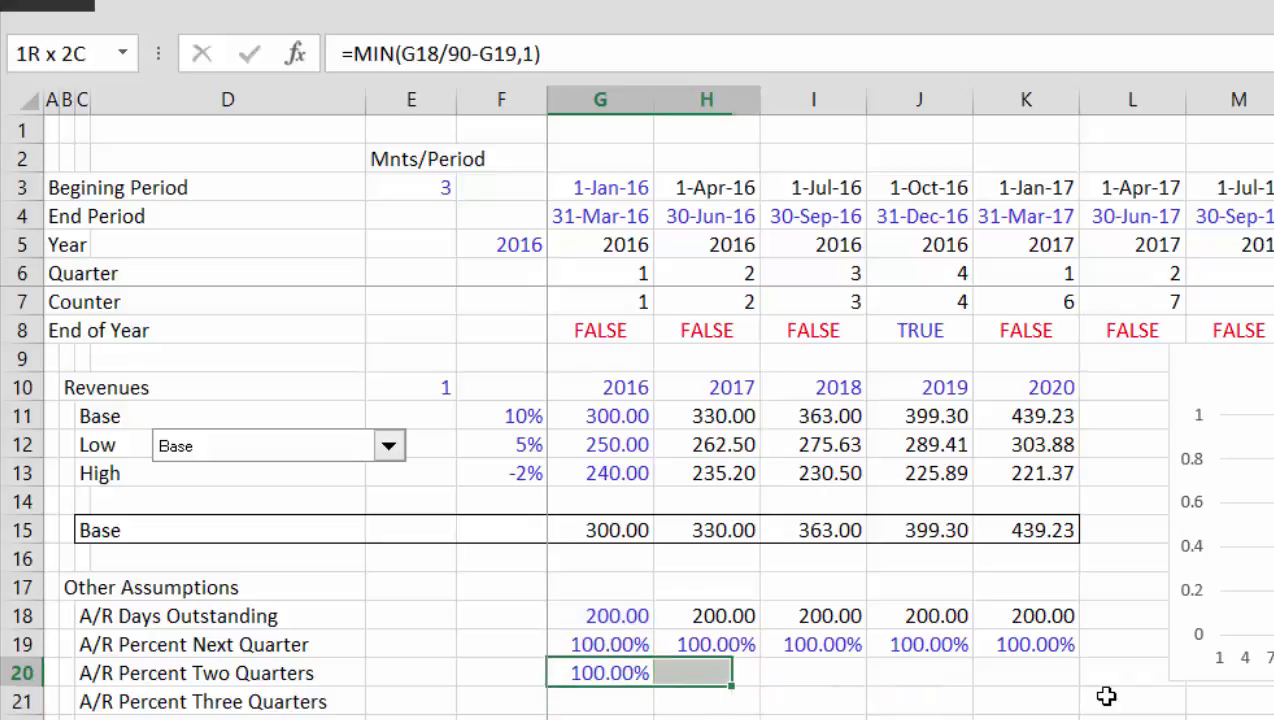
{"action": "key", "text": "ctrl+r"}
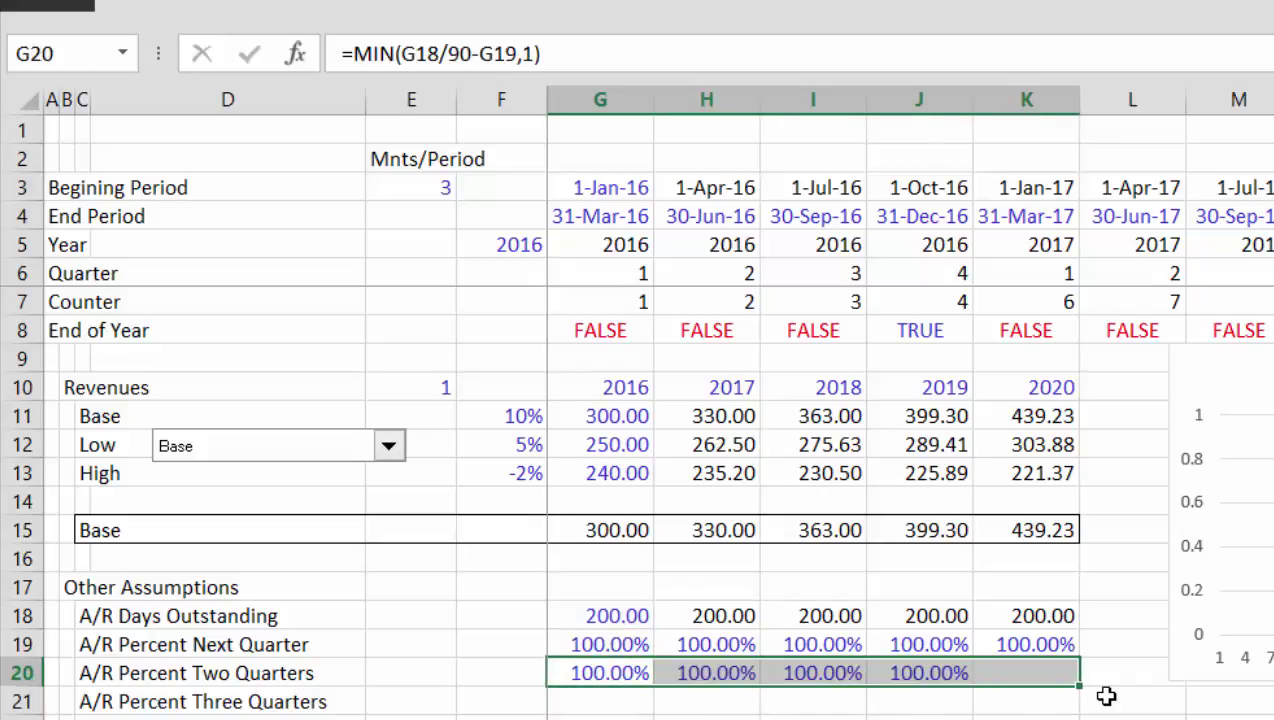
Enter the formula =G18/90-G19-G20 for A/R Percent Three Quarters in G21
{"action": "key", "text": "Down"}
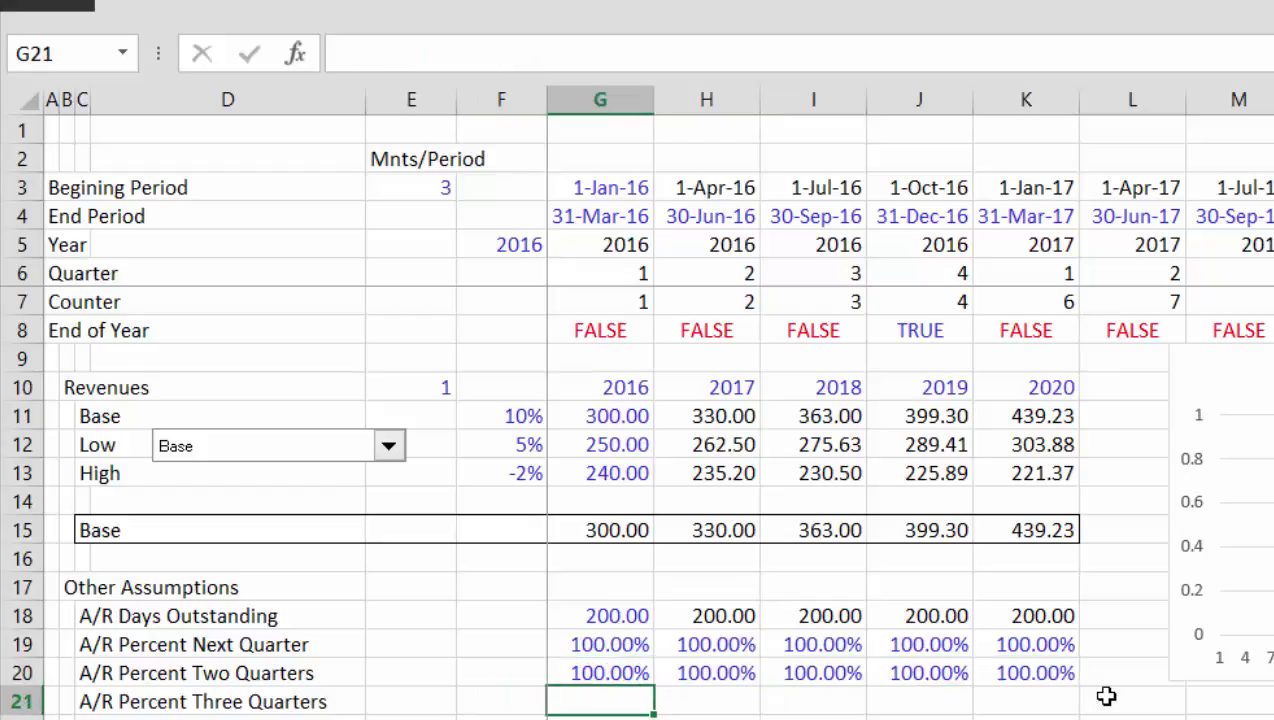
{"action": "type", "text": "="}
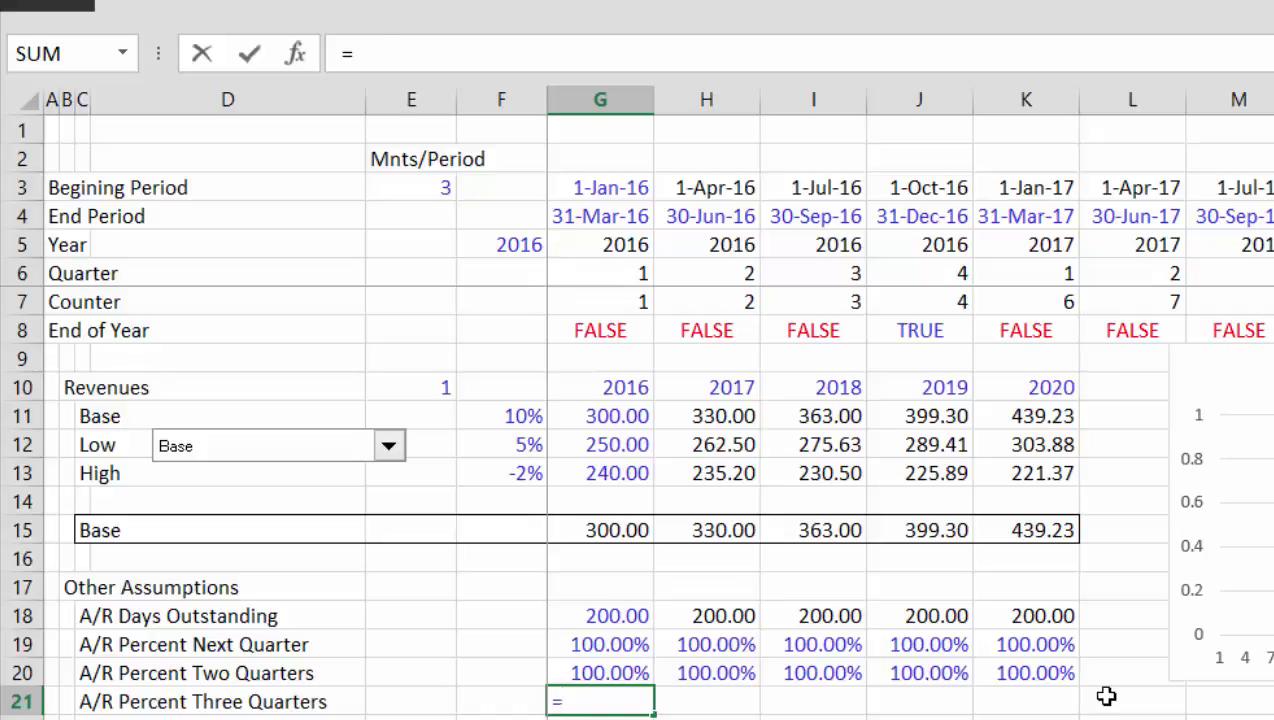
{"action": "key", "text": "Up"}
{"action": "key", "text": "Up"}
{"action": "key", "text": "Up"}
{"action": "type", "text": "/90"}
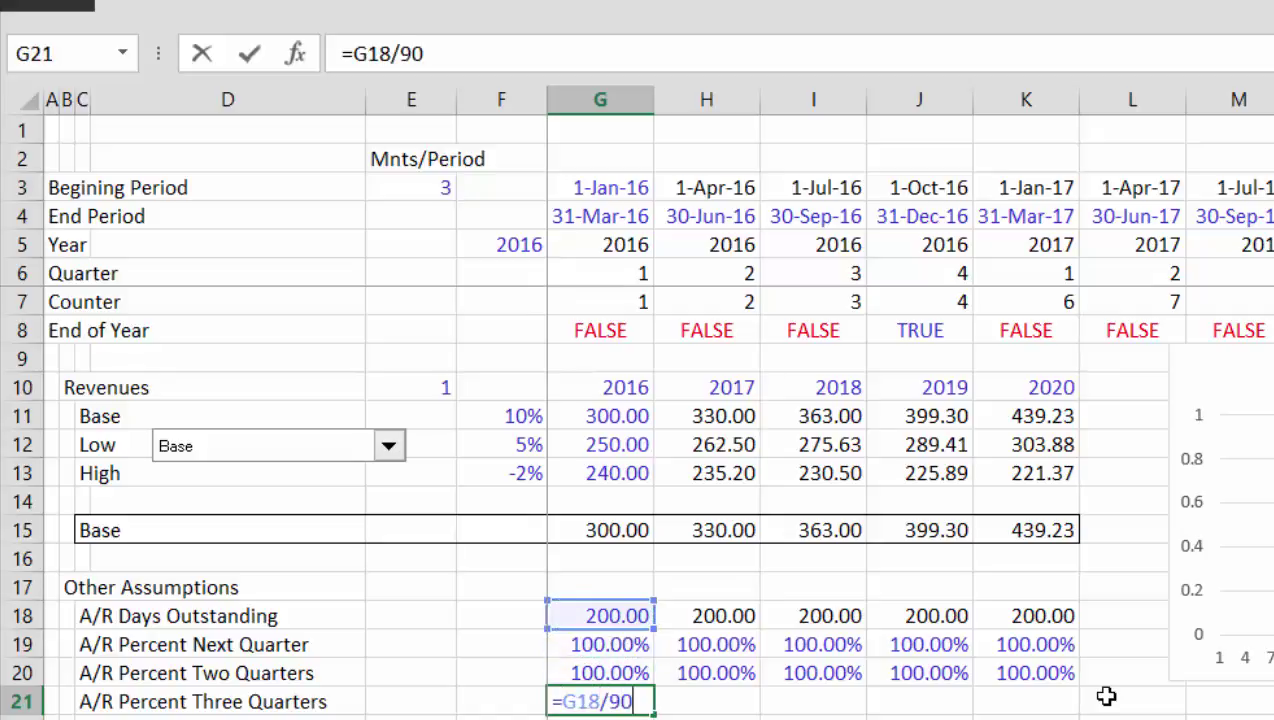
{"action": "type", "text": "-"}
{"action": "key", "text": "Up"}
{"action": "key", "text": "Up"}
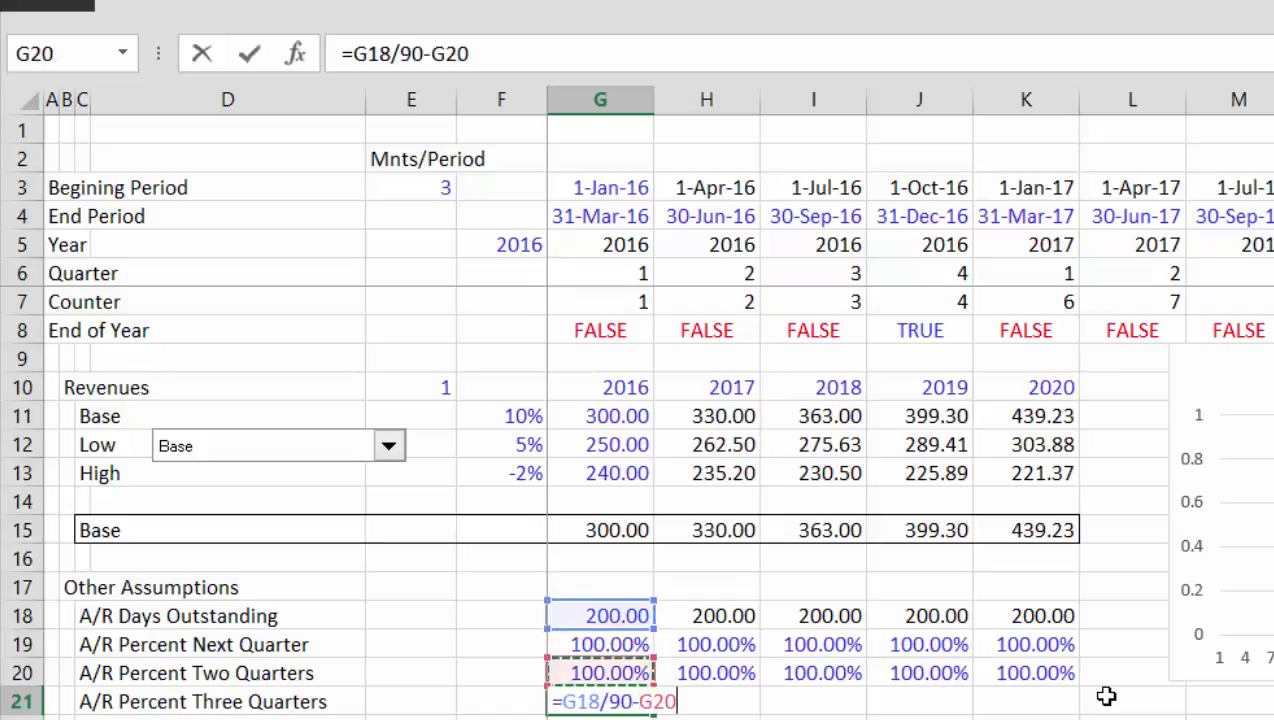
{"action": "type", "text": "-"}
{"action": "key", "text": "Up"}
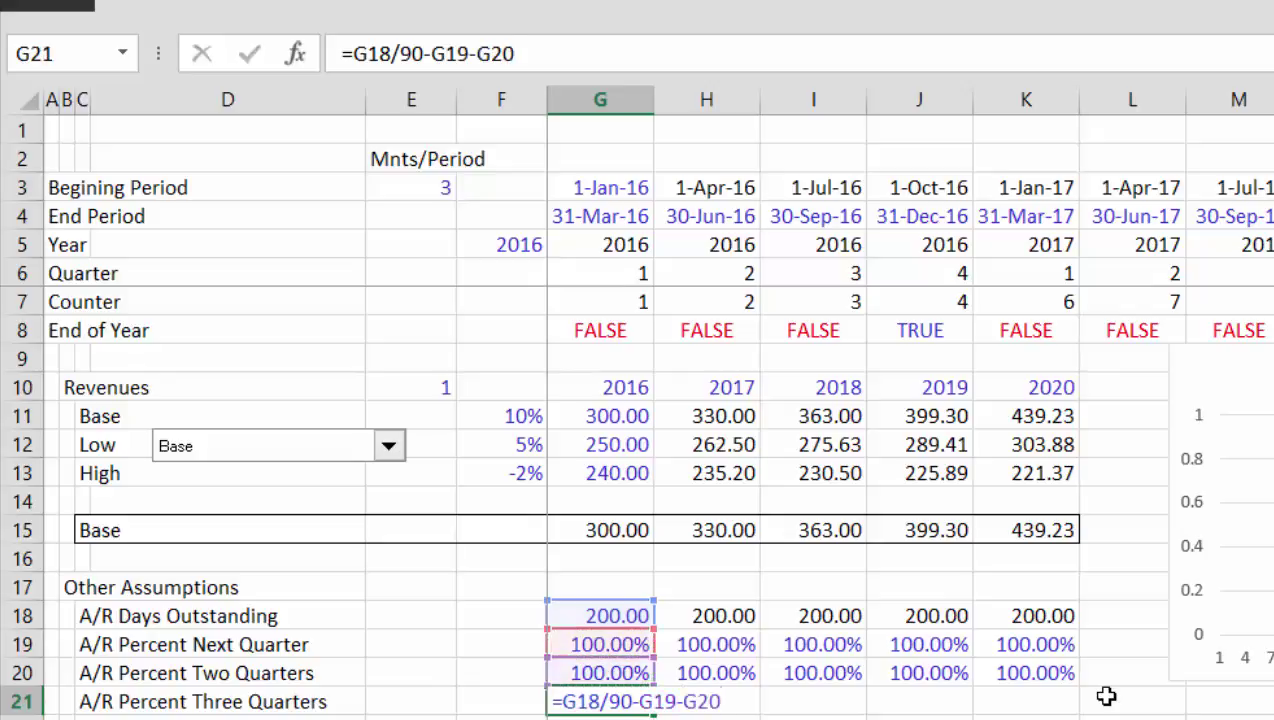
{"action": "key", "text": "Return"}
Fill the A/R Percent Three Quarters formula from G21 across to K21
{"action": "key", "text": "Up"}
{"action": "key", "text": "shift+Right"}
{"action": "key", "text": "shift+Right"}
{"action": "key", "text": "shift+Right"}
{"action": "key", "text": "shift+Right"}
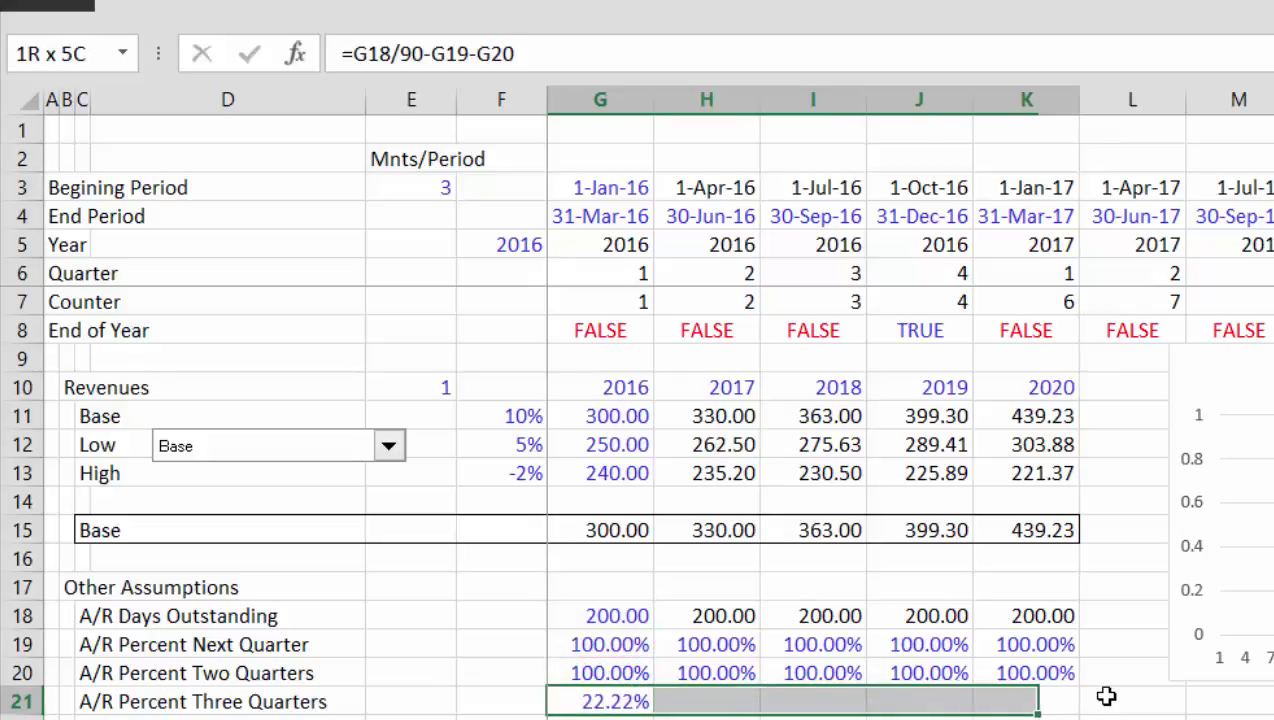
{"action": "key", "text": "ctrl+r"}
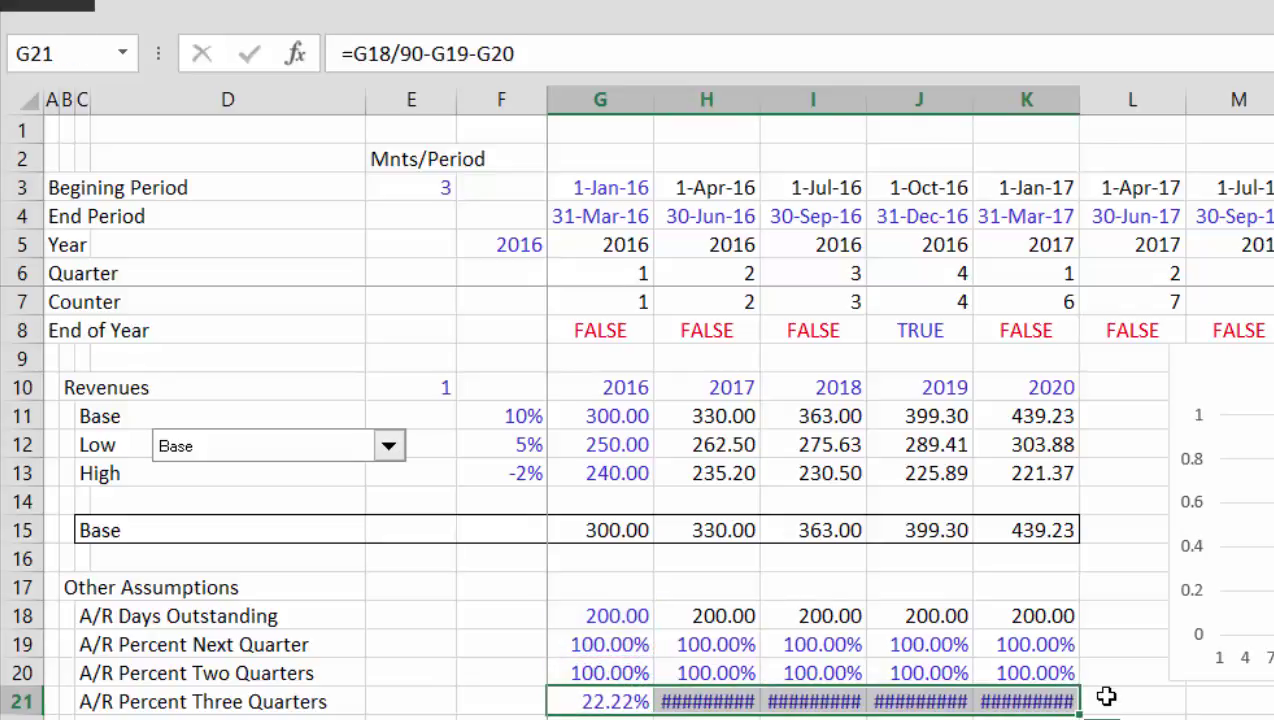
Set the first-year A/R Days Outstanding in G18 to 50
{"action": "key", "text": "Up"}
{"action": "key", "text": "Up"}
{"action": "key", "text": "Up"}
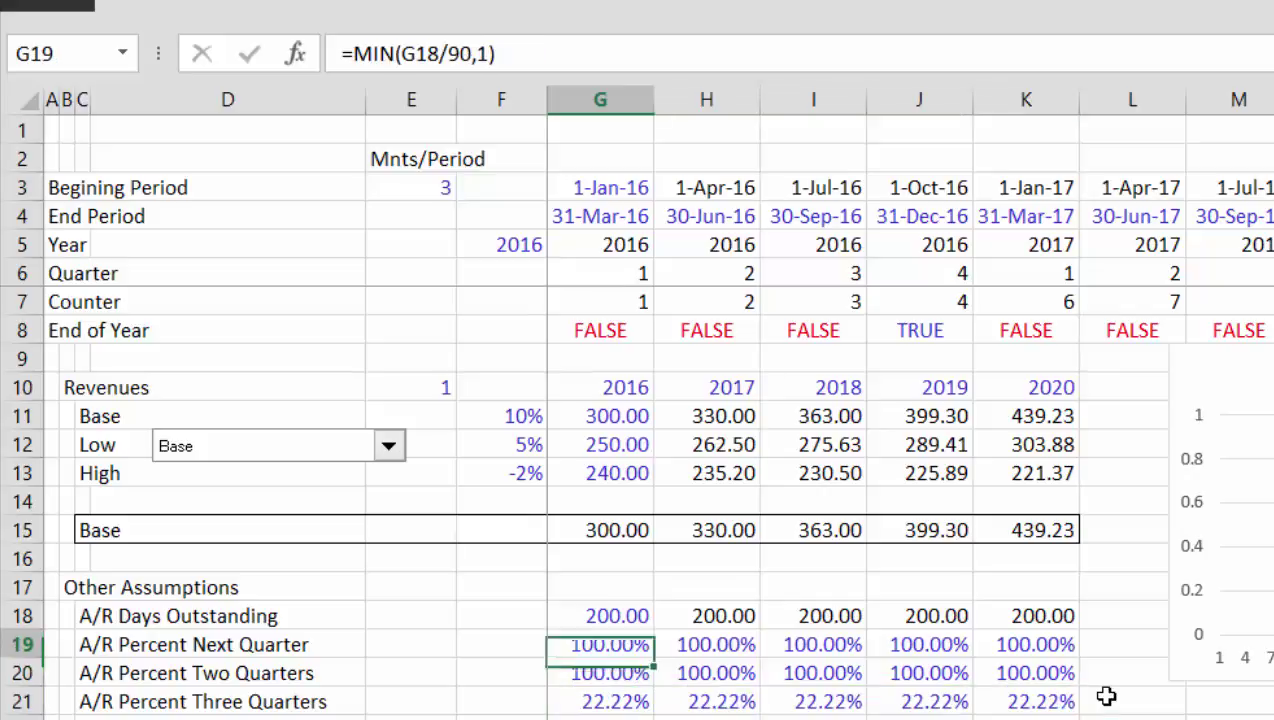
{"action": "type", "text": "50"}
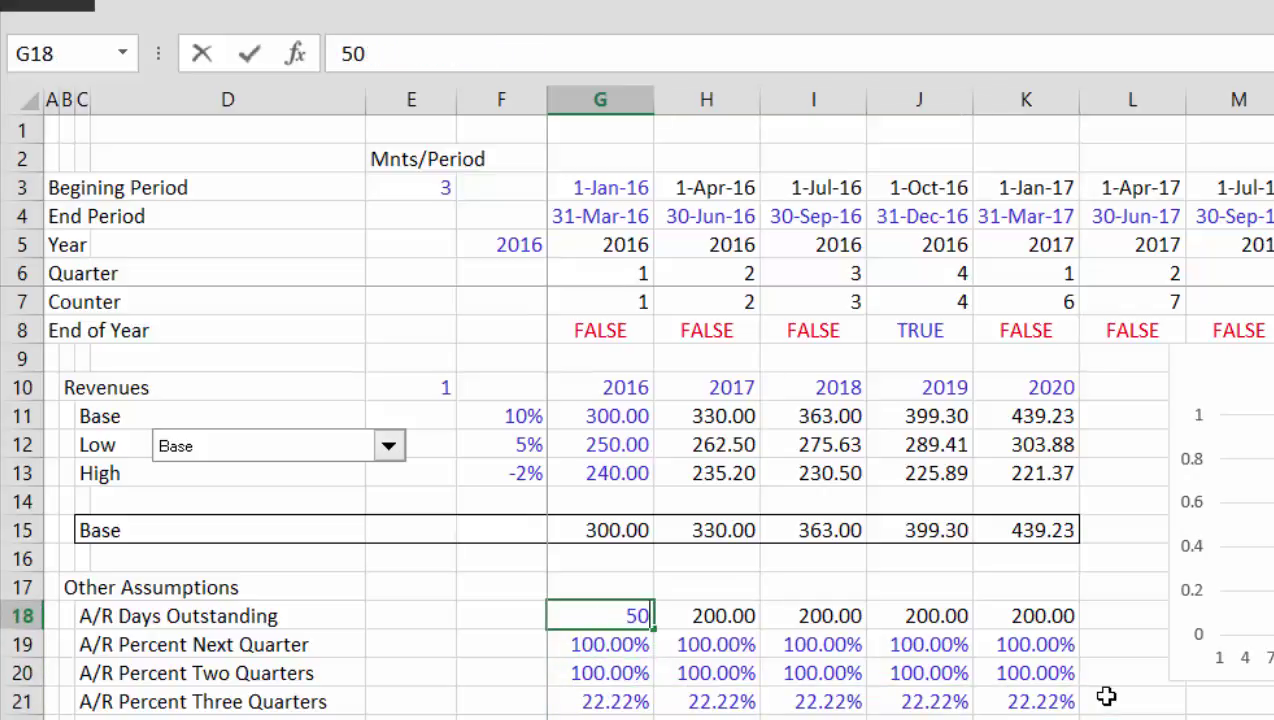
{"action": "key", "text": "Return"}
{"action": "key", "text": "Up"}
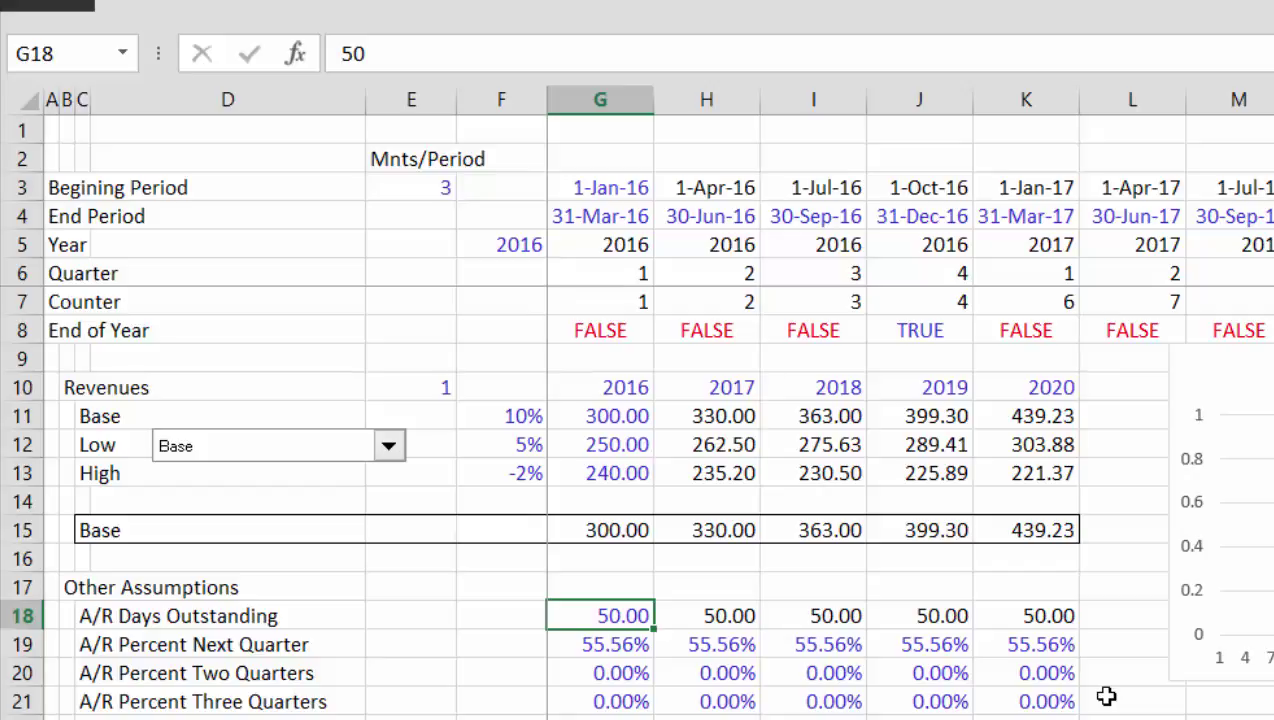
Insert a blank row above the A/R Percent Next Quarter row
{"action": "key", "text": "Down"}
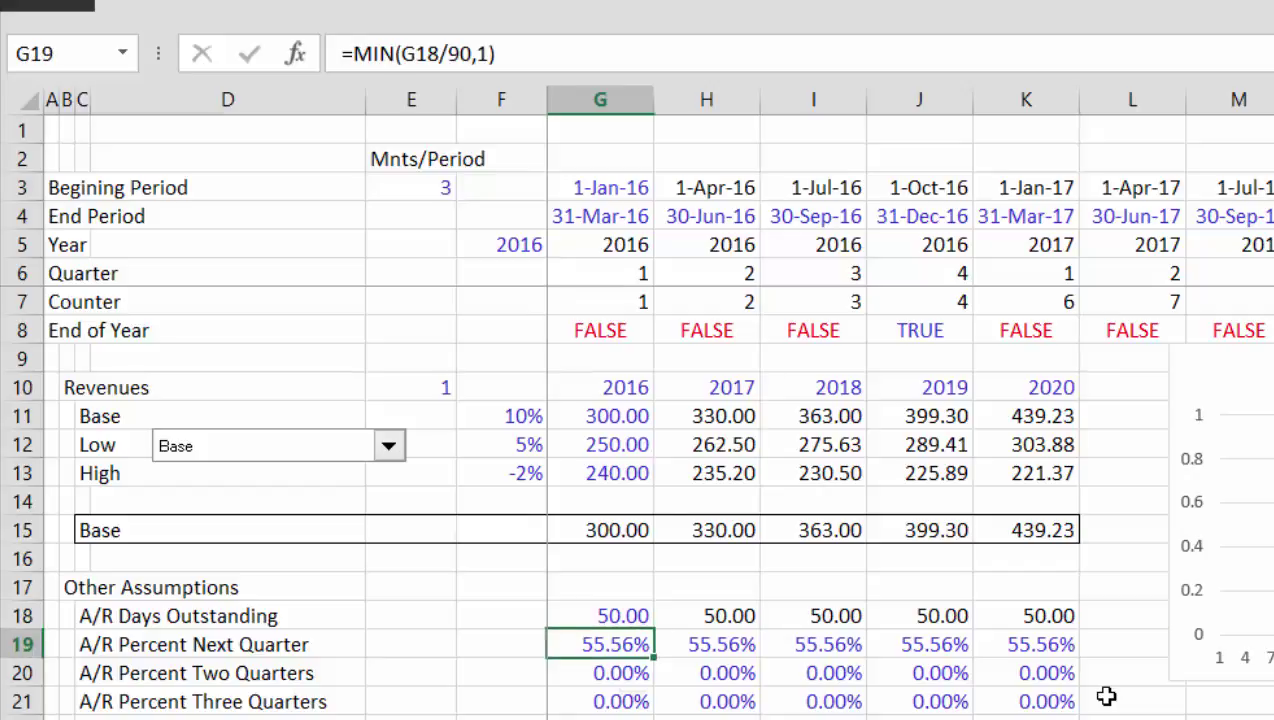
{"action": "key", "text": "shift+space"}
{"action": "key", "text": "ctrl+shift+plus"}
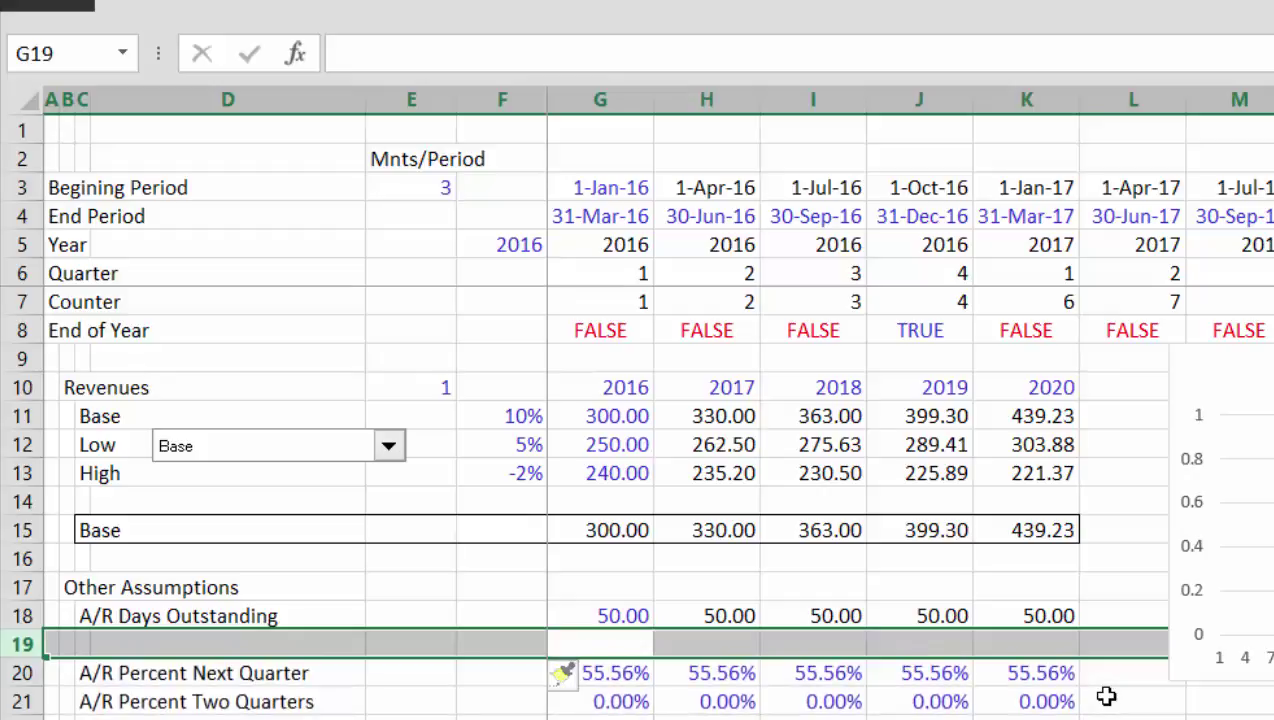
Label the new row 19 "A/R Collected This Period" in C19
{"action": "key", "text": "Left"}
{"action": "key", "text": "Left"}
{"action": "key", "text": "Left"}
{"action": "key", "text": "Left"}
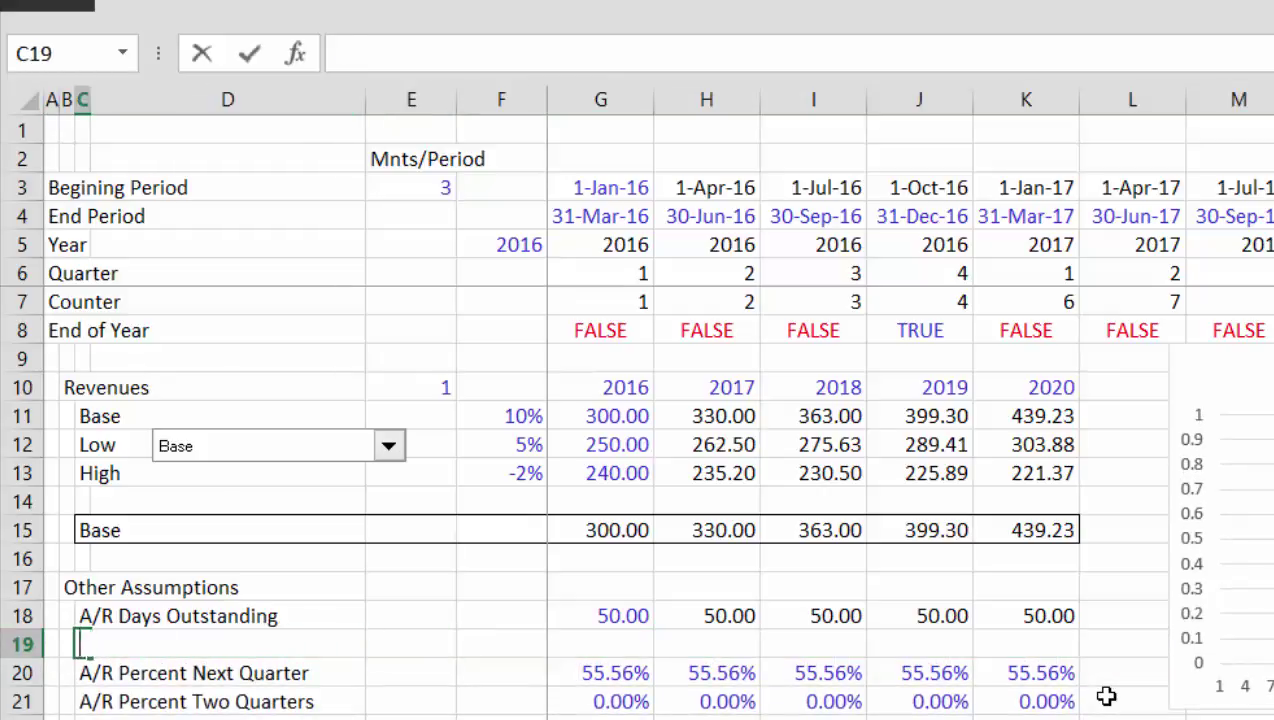
{"action": "type", "text": "A/R Col"}
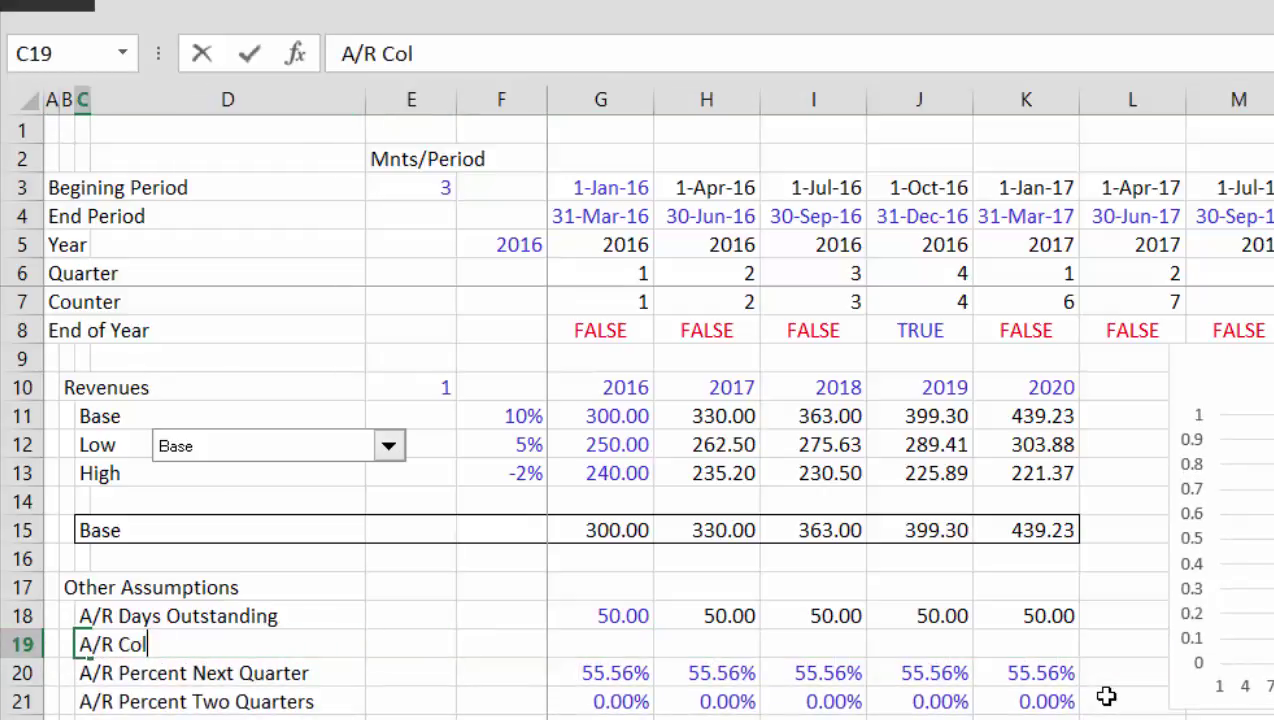
{"action": "type", "text": "lected Thir"}
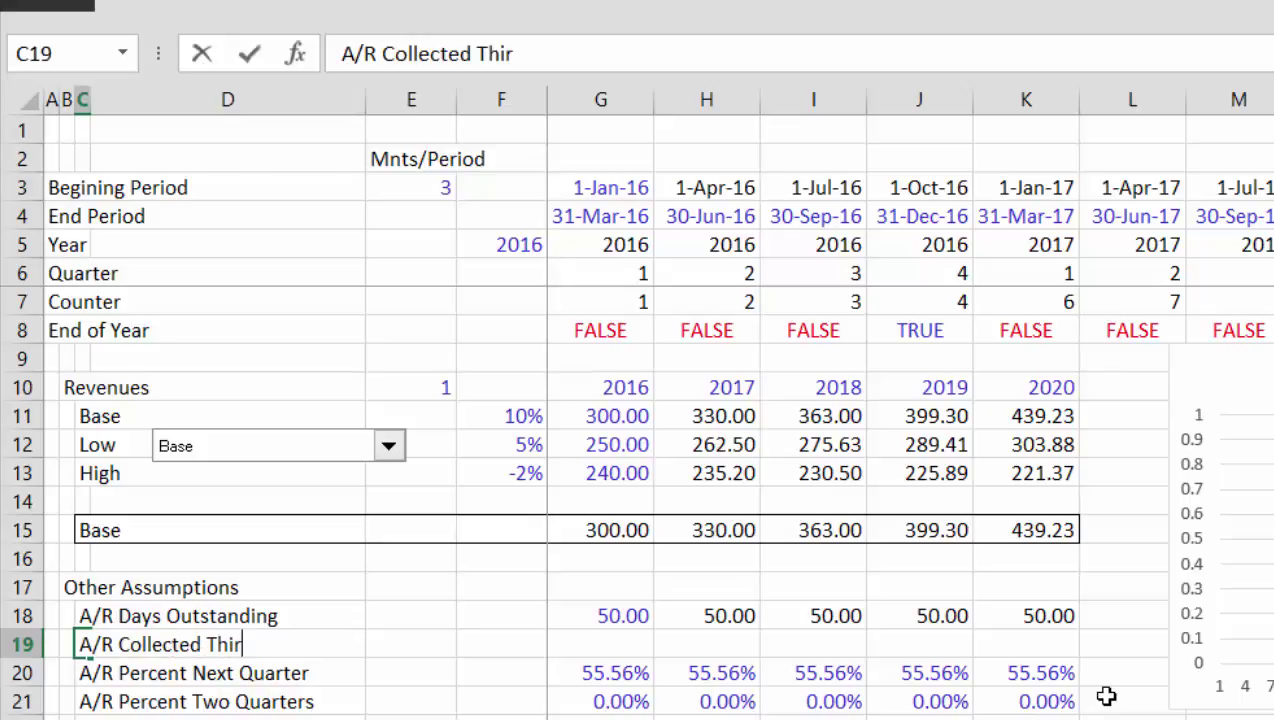
{"action": "key", "text": "BackSpace"}
{"action": "type", "text": "s Period"}
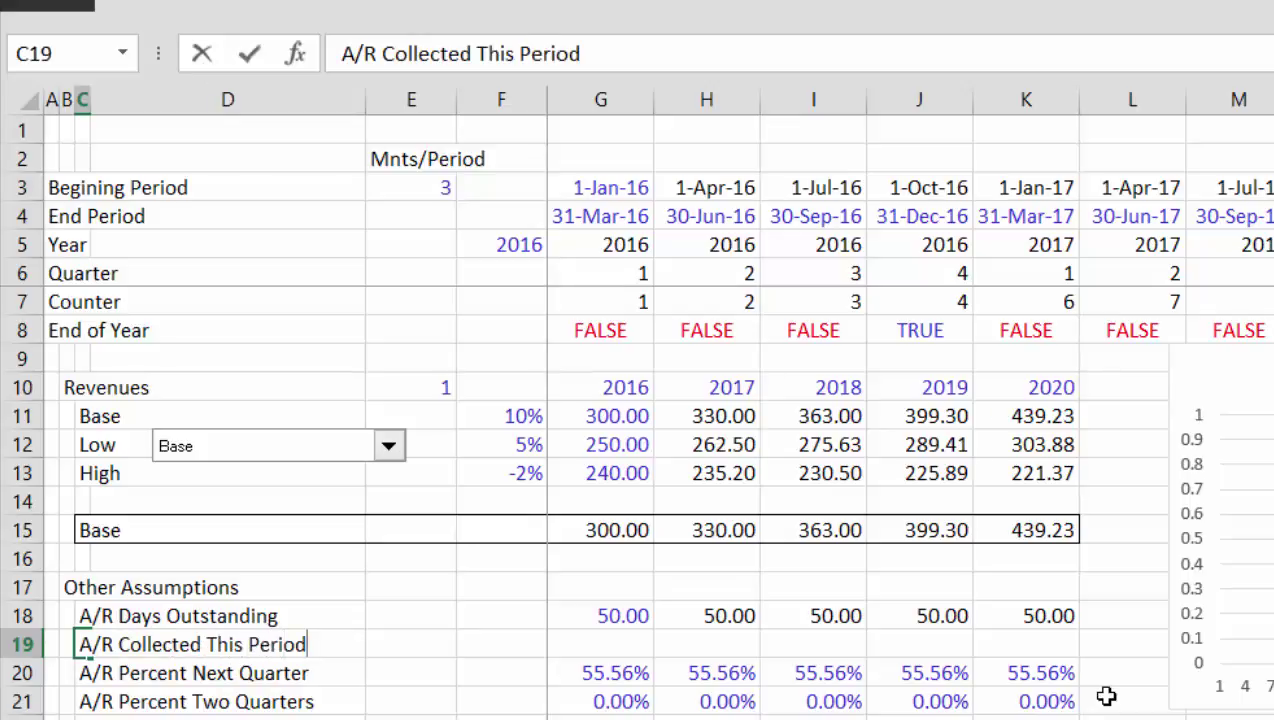
{"action": "key", "text": "Return"}
Check the A/R Percent Next Quarter formula in G20 and enter =(90-G18)/90 for A/R Collected This Period in G19
{"action": "key", "text": "Up"}
{"action": "key", "text": "Right"}
{"action": "key", "text": "Right"}
{"action": "key", "text": "Right"}
{"action": "key", "text": "Right"}
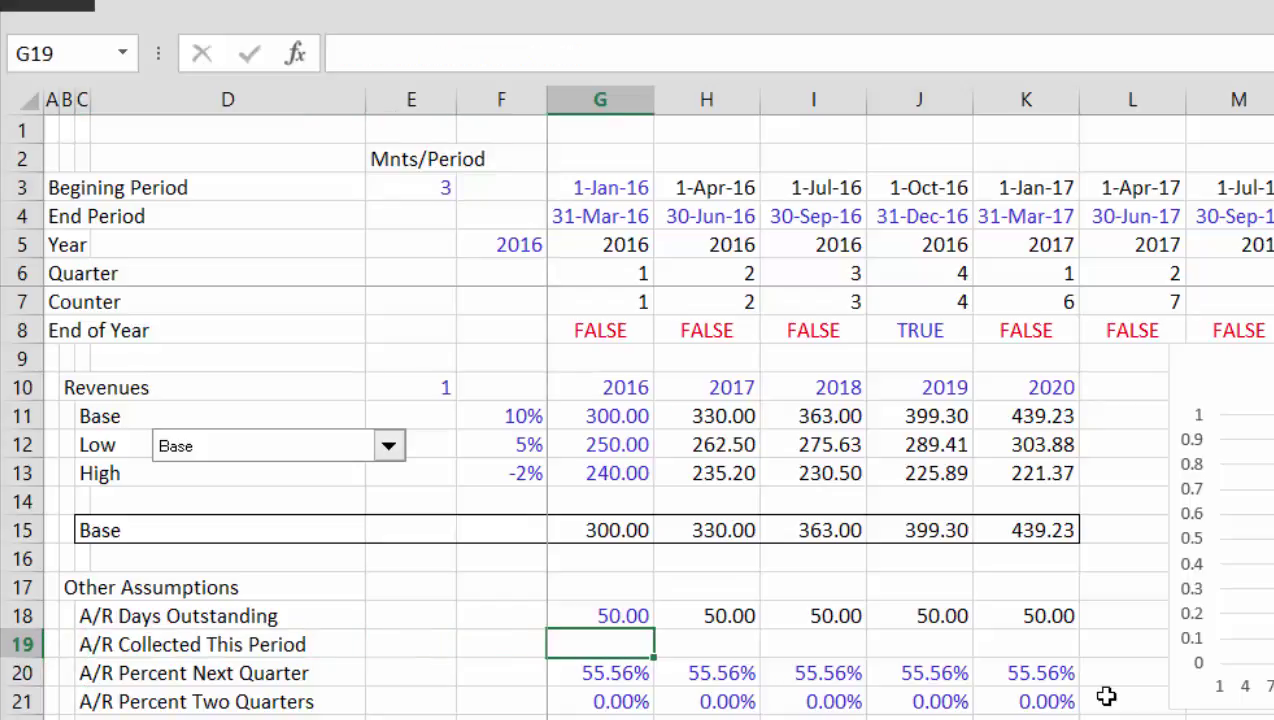
{"action": "key", "text": "Down"}
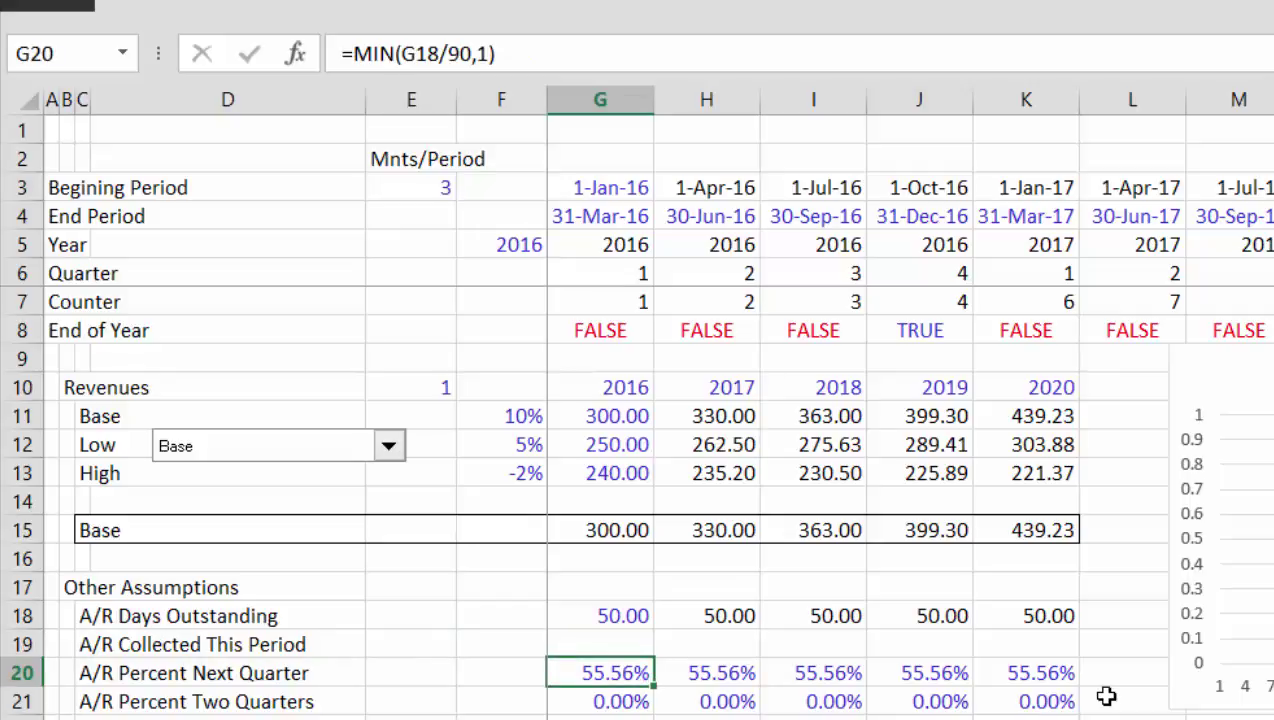
{"action": "key", "text": "F2"}
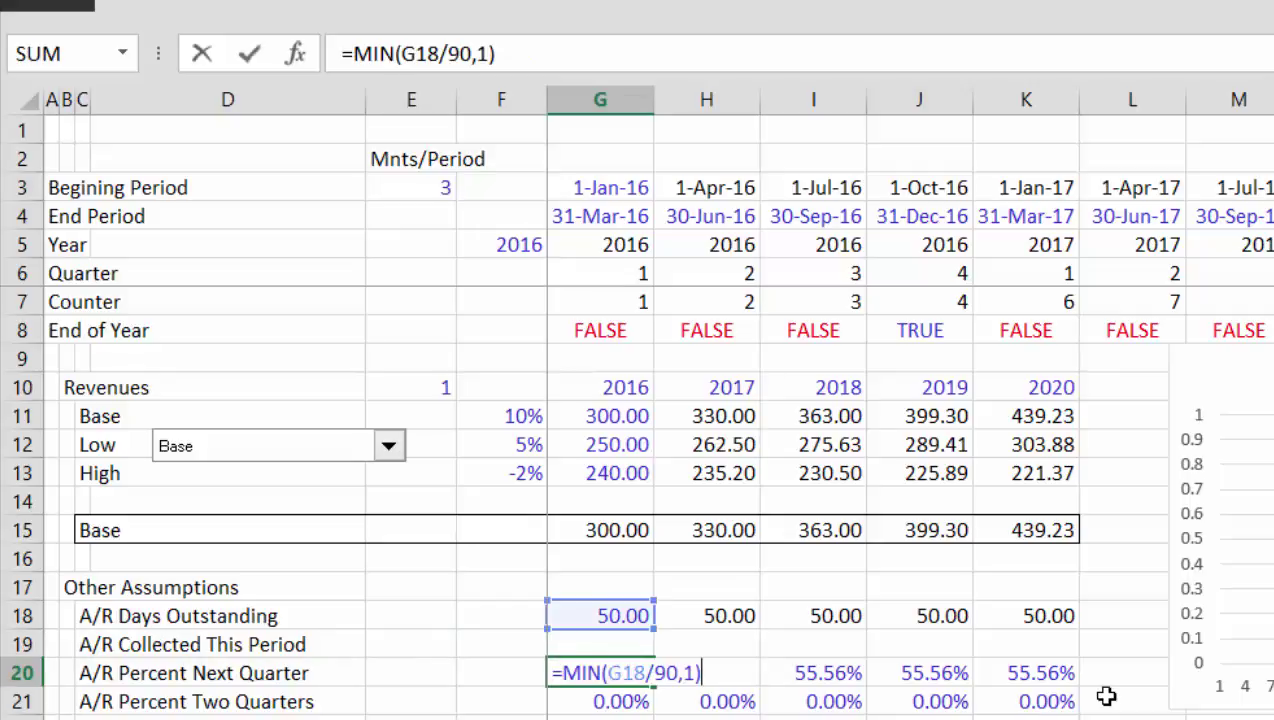
{"action": "key", "text": "Escape"}
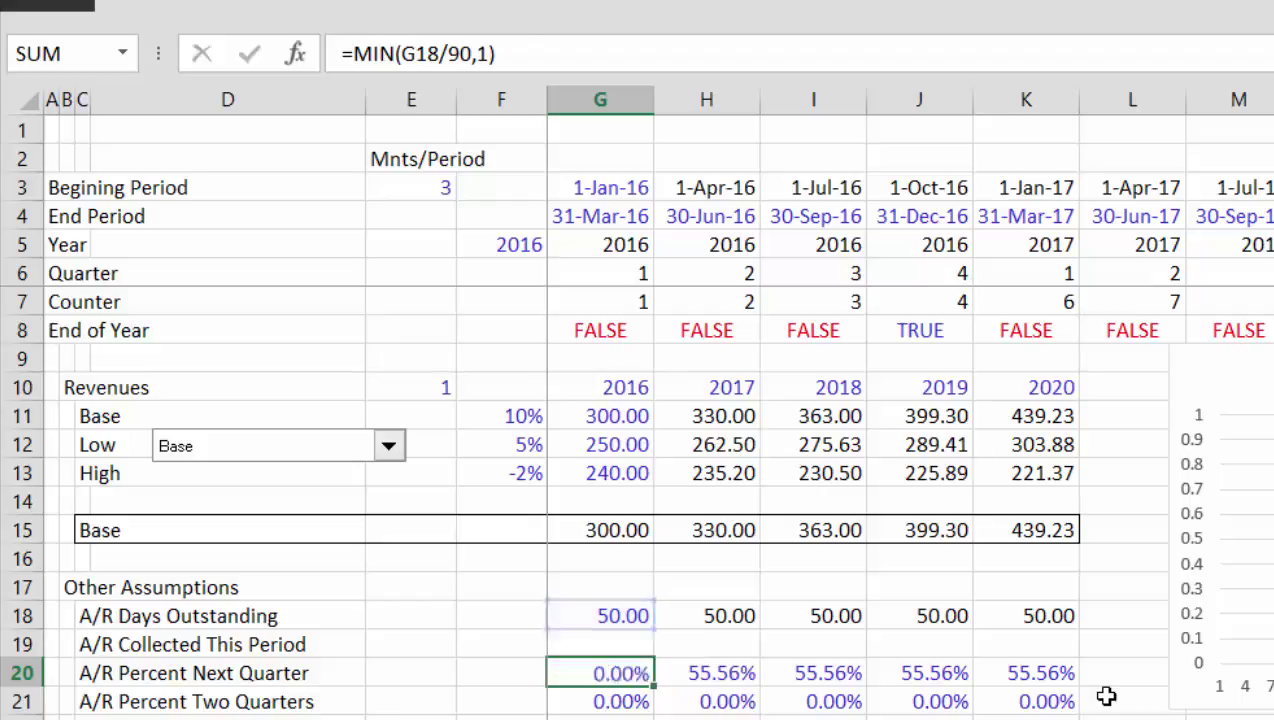
{"action": "key", "text": "Return"}
{"action": "key", "text": "Up"}
{"action": "key", "text": "Up"}
{"action": "type", "text": "=("}
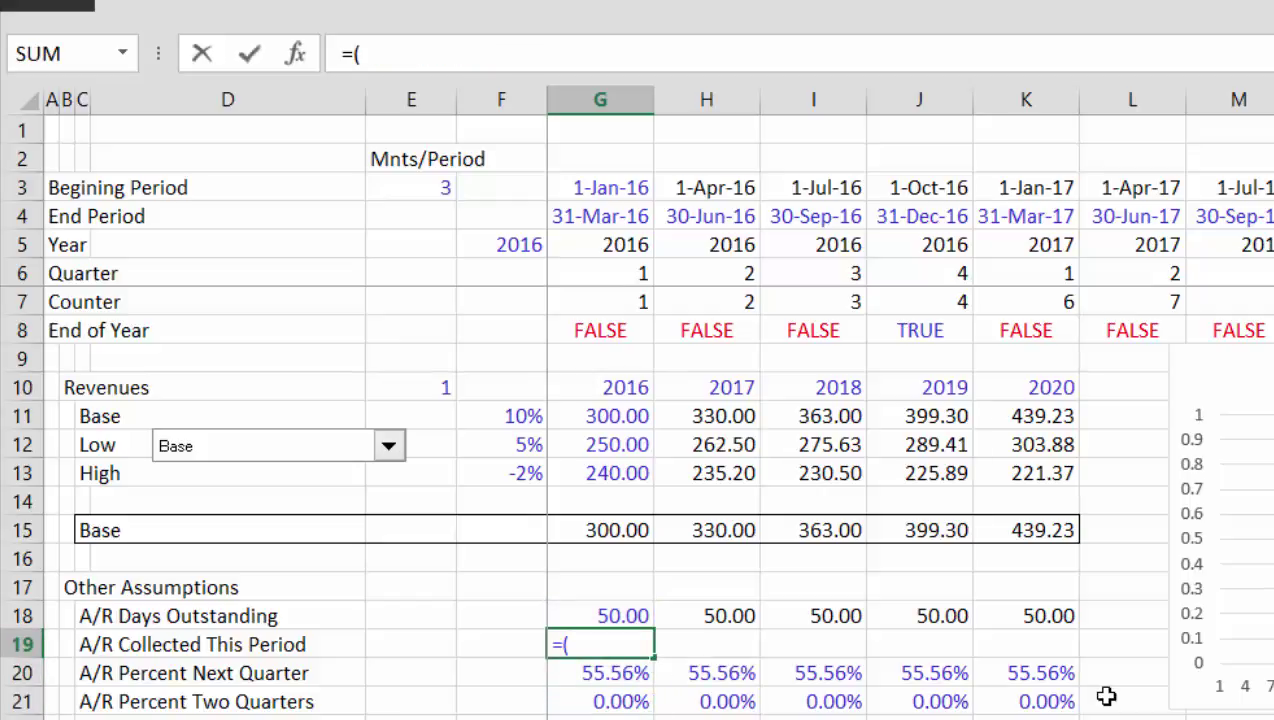
{"action": "type", "text": "90-"}
{"action": "key", "text": "Up"}
{"action": "type", "text": ")/"}
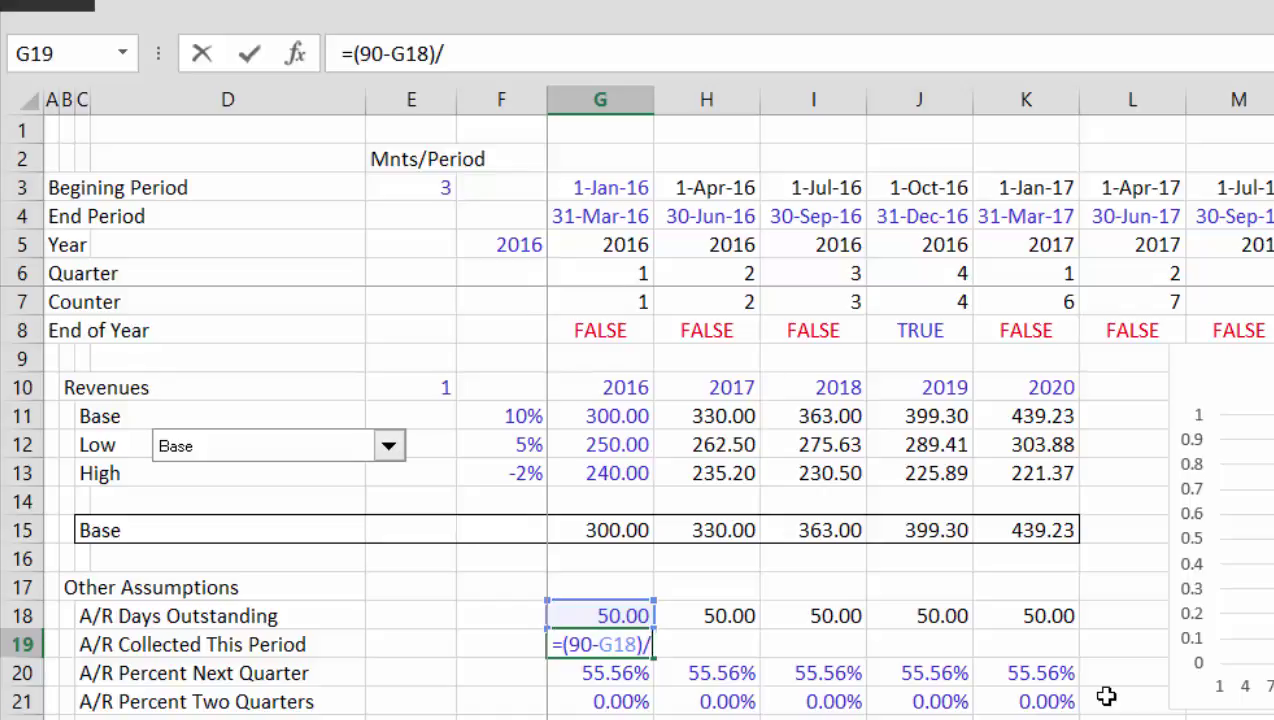
{"action": "type", "text": "90"}
{"action": "key", "text": "Return"}
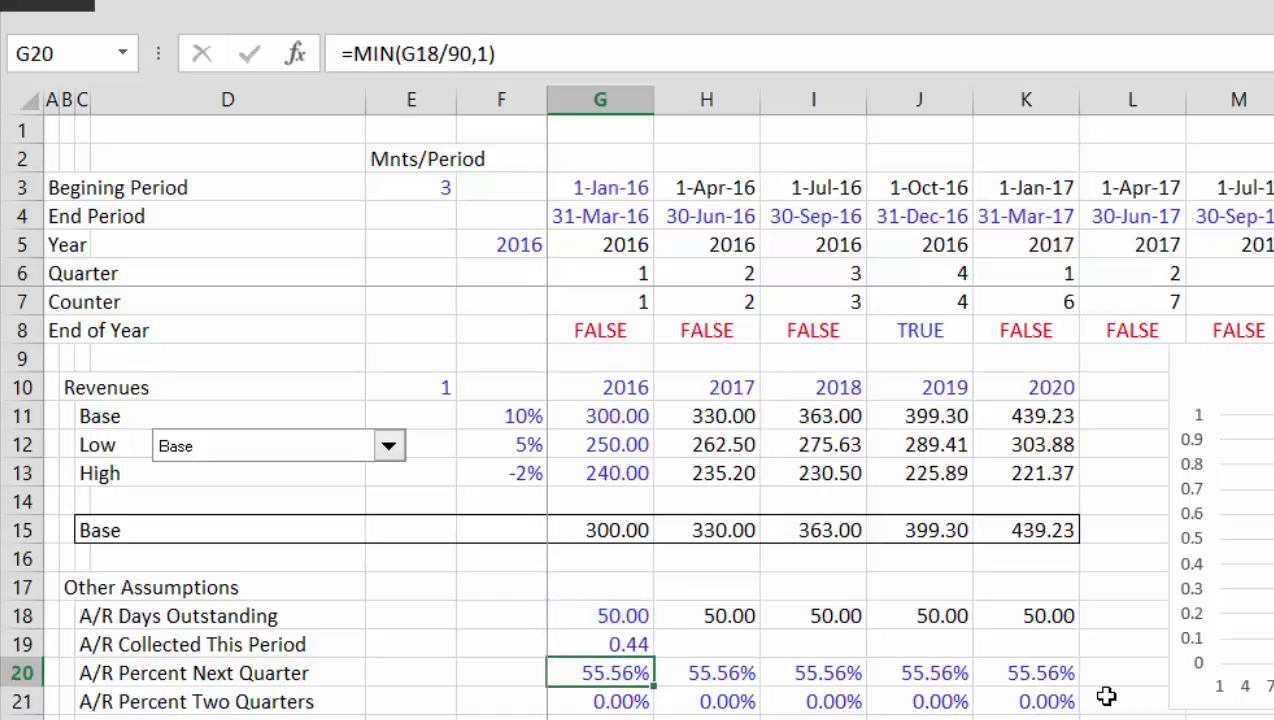
Format the A/R Collected This Period value in G19 as a percentage and fill it across to K19
{"action": "key", "text": "Up"}
{"action": "key", "text": "ctrl+shift+5"}
{"action": "key", "text": "shift+Right"}
{"action": "key", "text": "shift+Right"}
{"action": "key", "text": "shift+Right"}
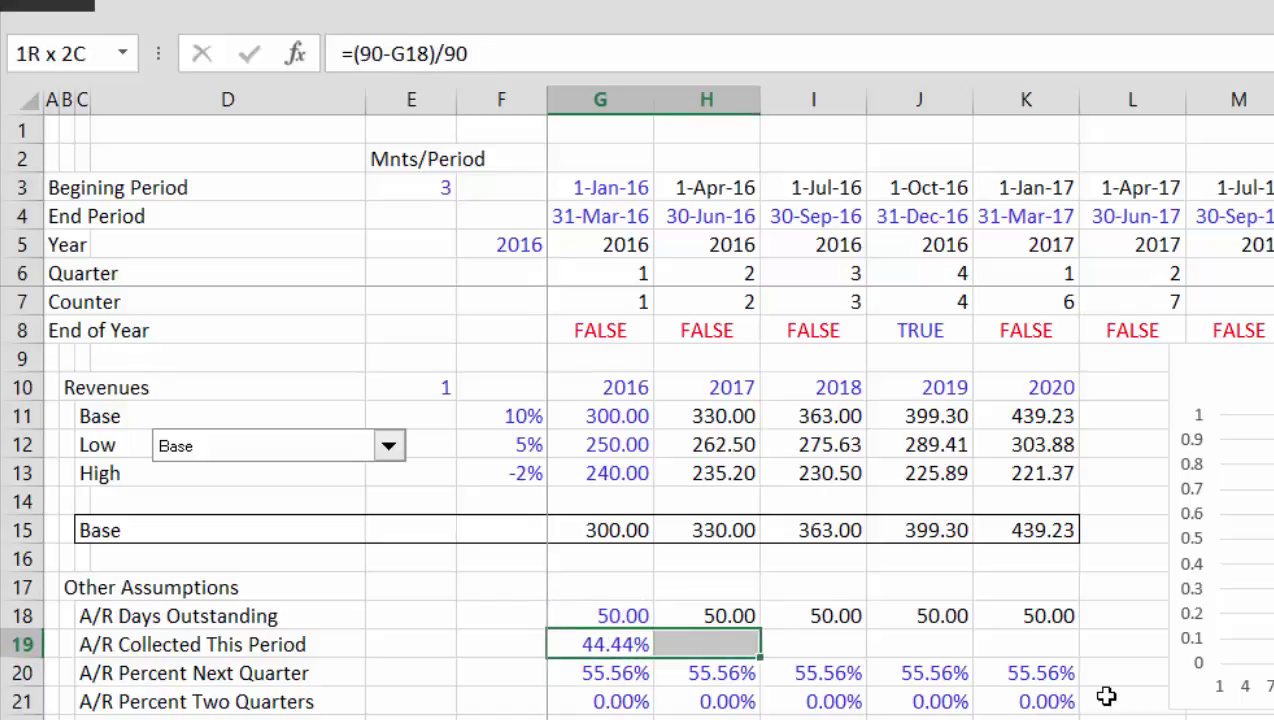
{"action": "key", "text": "shift+Right"}
{"action": "key", "text": "ctrl+r"}
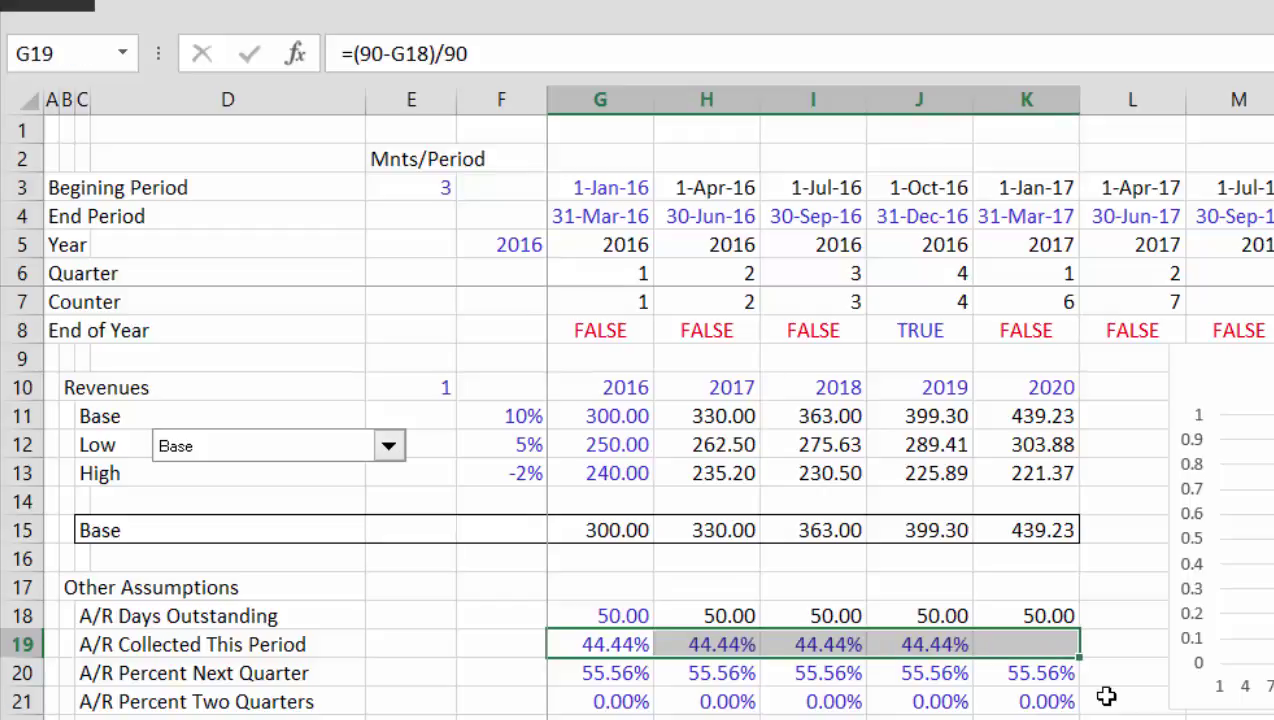
Test the collection percentages by setting A/R Days Outstanding in G18 to 90 and then 95
{"action": "key", "text": "Up"}
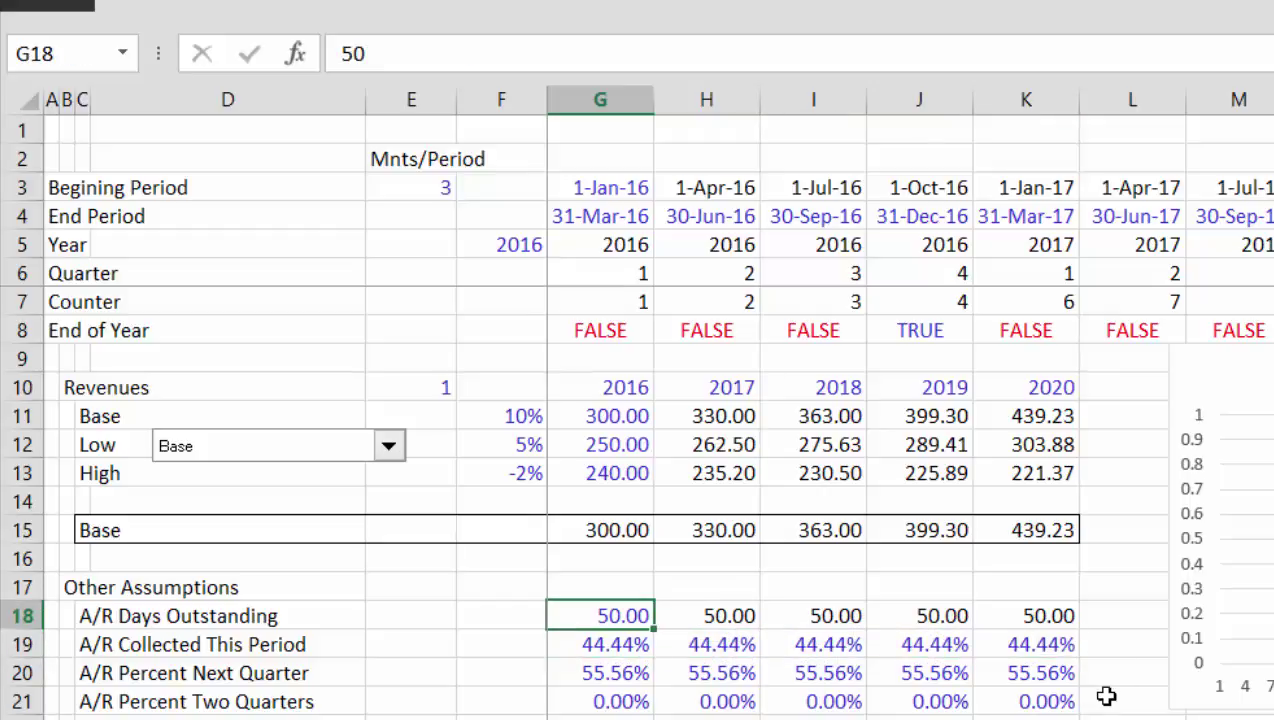
{"action": "type", "text": "90"}
{"action": "key", "text": "Return"}
{"action": "key", "text": "Up"}
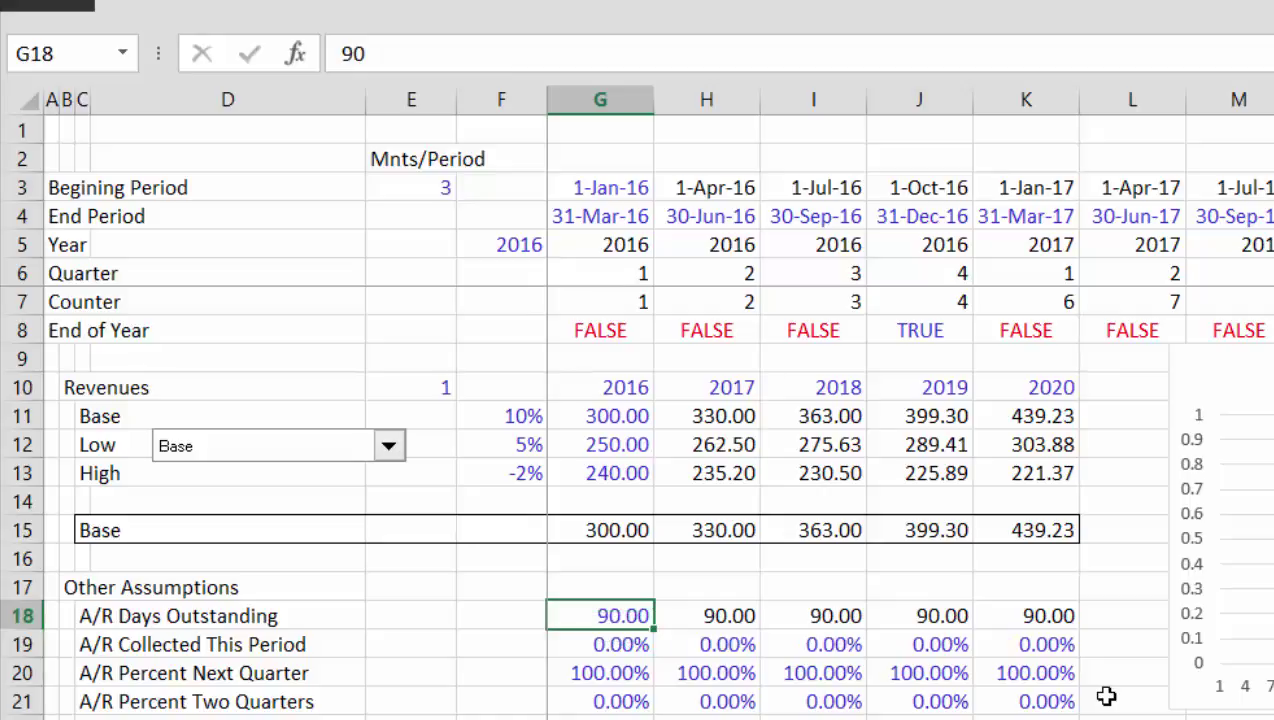
{"action": "type", "text": "95"}
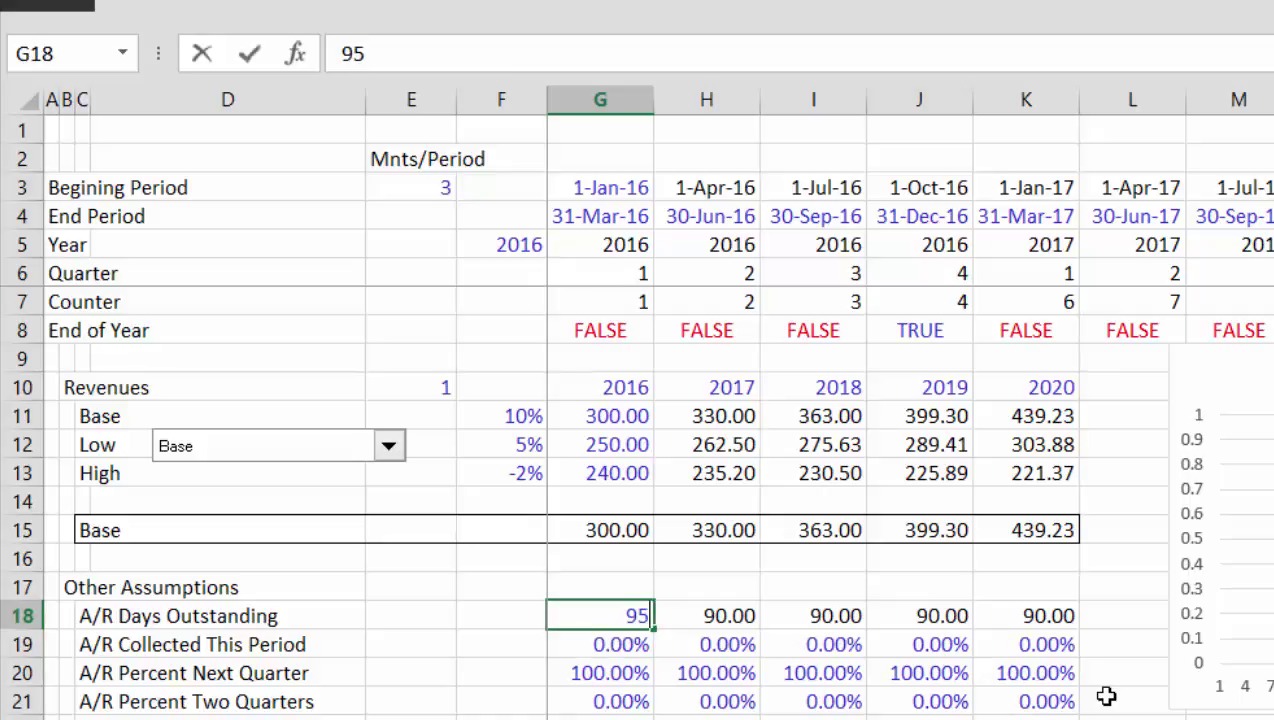
{"action": "key", "text": "Return"}
{"action": "key", "text": "Up"}
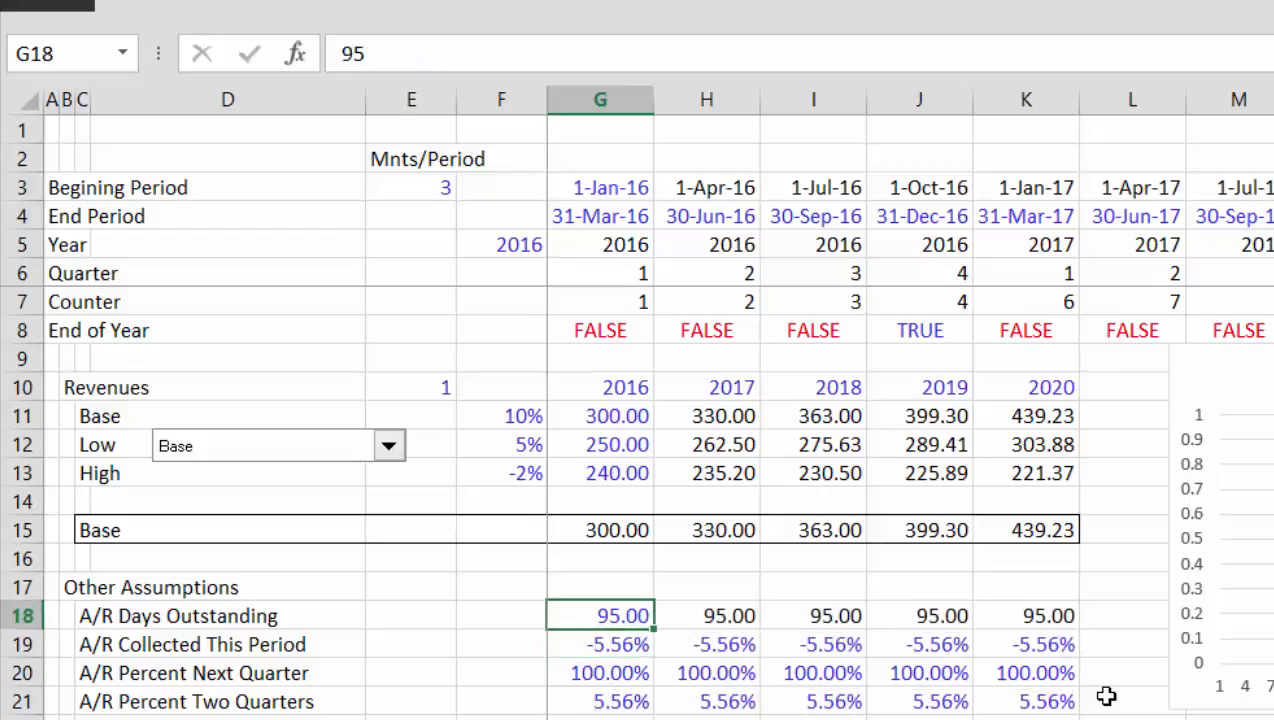
Floor the A/R Collected This Period formula in G19 at zero with =MAX((90-G18)/90,0)
{"action": "key", "text": "Down"}
{"action": "key", "text": "F2"}
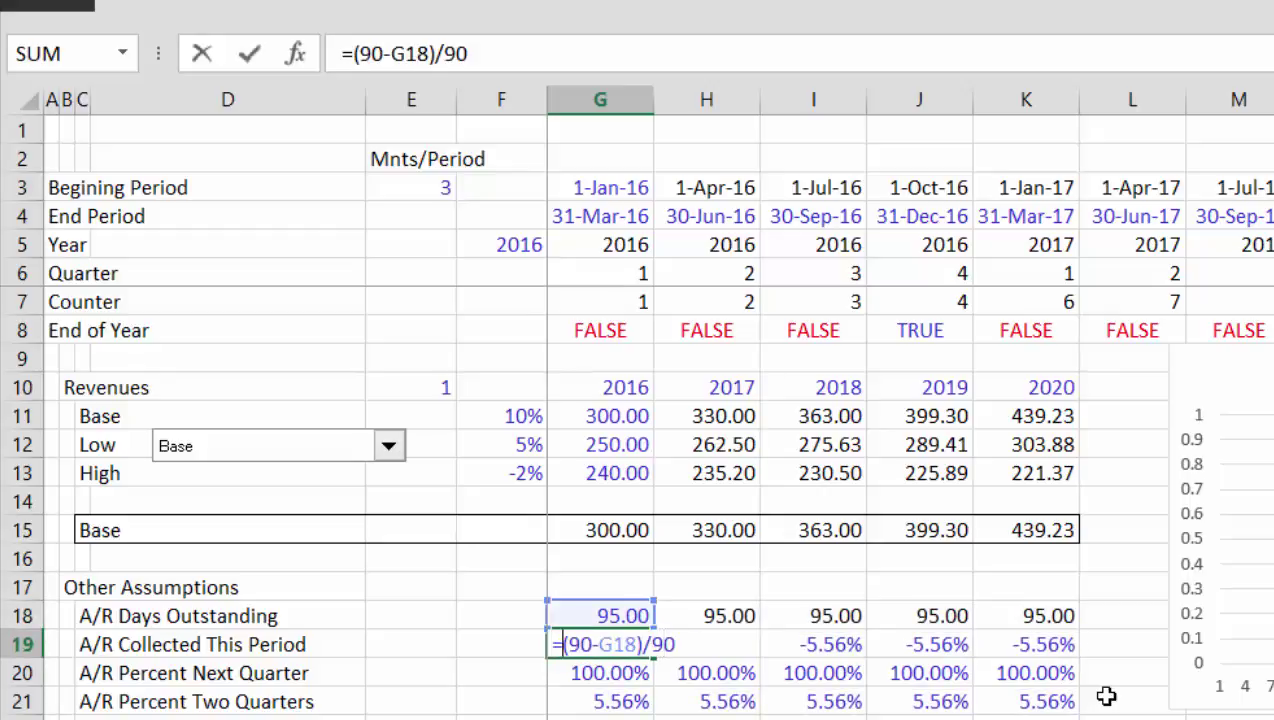
{"action": "type", "text": "max("}
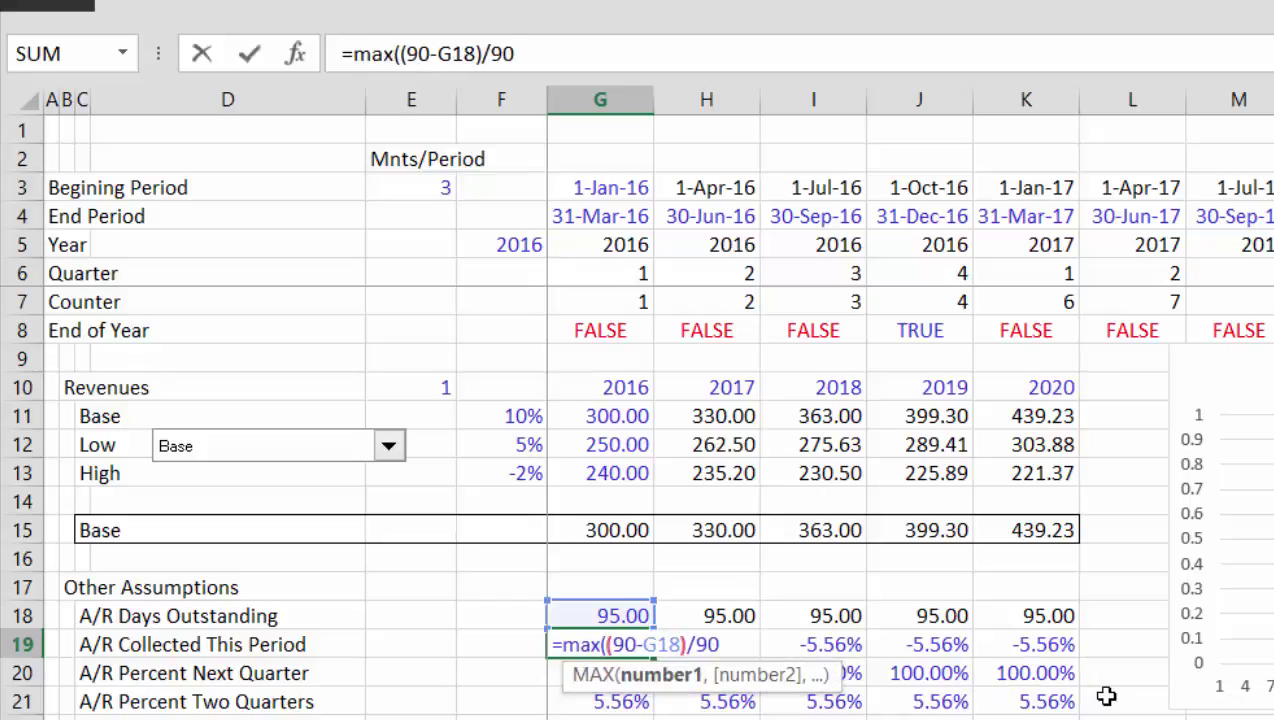
{"action": "key", "text": "Right"}
{"action": "key", "text": "Right"}
{"action": "key", "text": "Right"}
{"action": "key", "text": "Right"}
{"action": "key", "text": "Right"}
{"action": "key", "text": "Right"}
{"action": "key", "text": "Right"}
{"action": "key", "text": "Right"}
{"action": "key", "text": "Right"}
{"action": "key", "text": "Right"}
{"action": "key", "text": "Right"}
{"action": "type", "text": ";0)"}
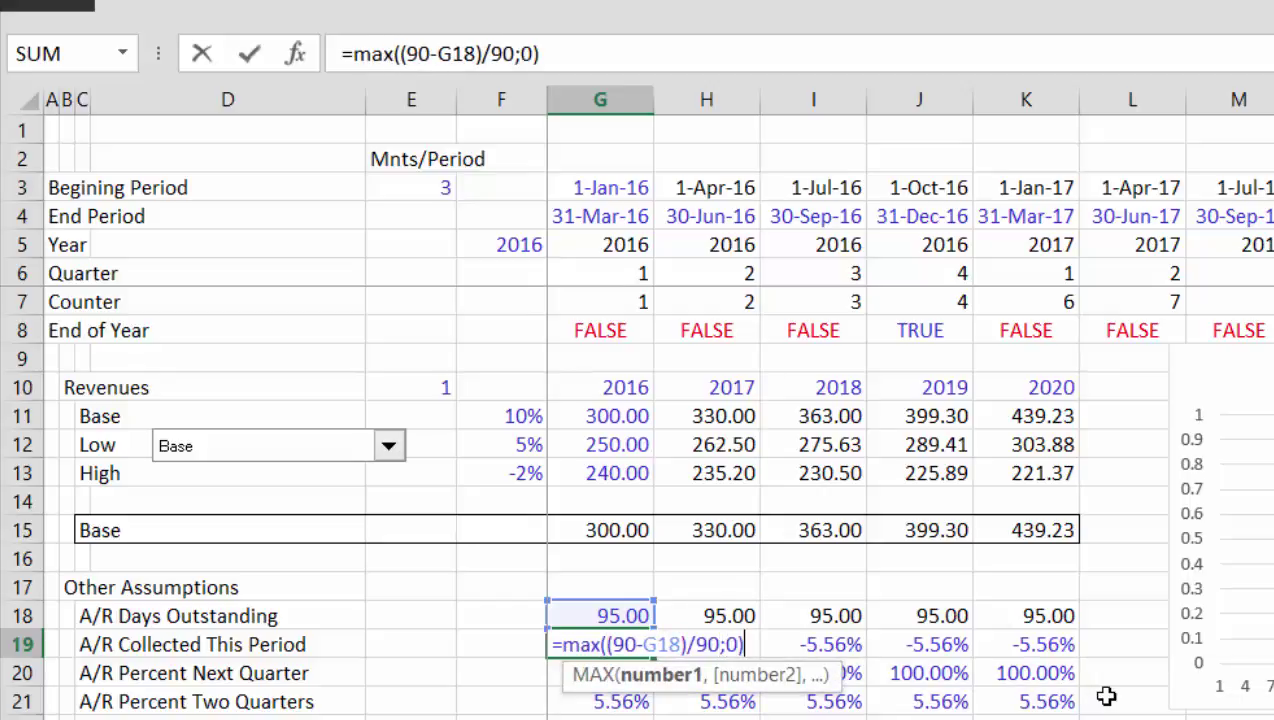
{"action": "key", "text": "Return"}
{"action": "key", "text": "Return"}
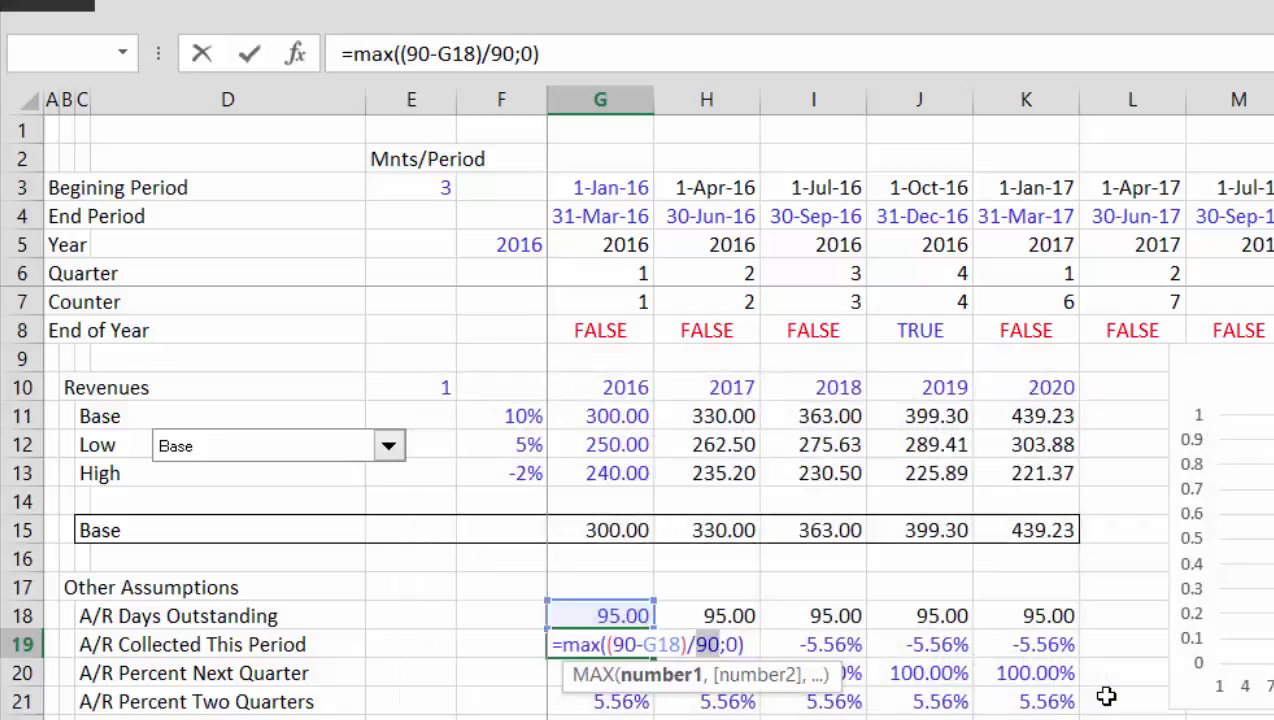
{"action": "key", "text": "Right"}
{"action": "key", "text": "Right"}
{"action": "key", "text": "BackSpace"}
{"action": "type", "text": ","}
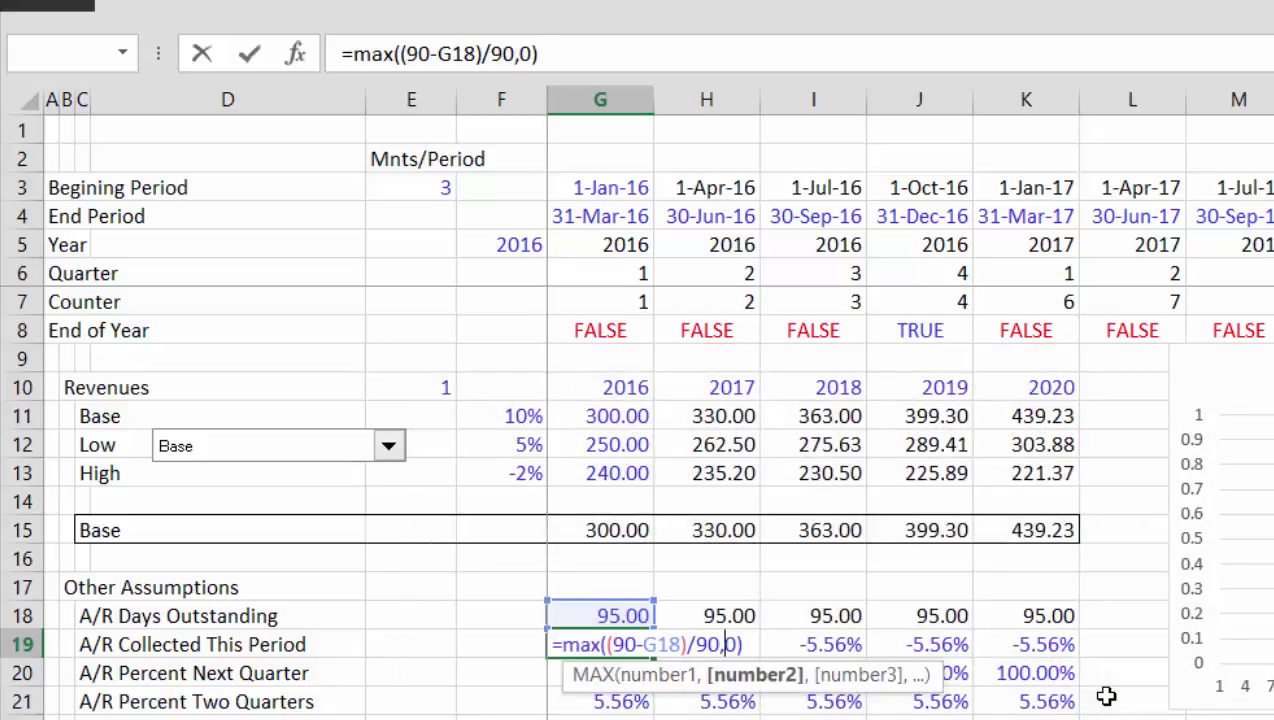
{"action": "key", "text": "Return"}
Fill the revised A/R Collected This Period formula from G19 across to K19
{"action": "key", "text": "Up"}
{"action": "key", "text": "shift+Right"}
{"action": "key", "text": "shift+Right"}
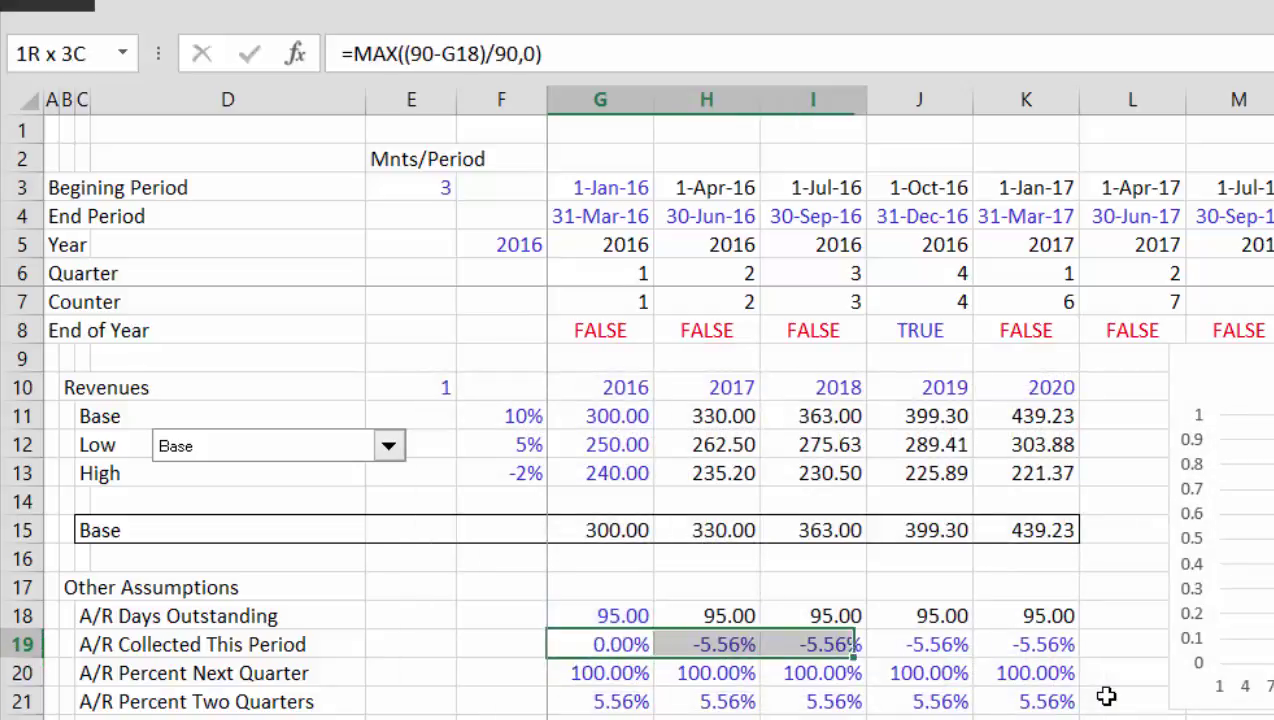
{"action": "key", "text": "shift+Right"}
{"action": "key", "text": "shift+Right"}
{"action": "key", "text": "ctrl+r"}
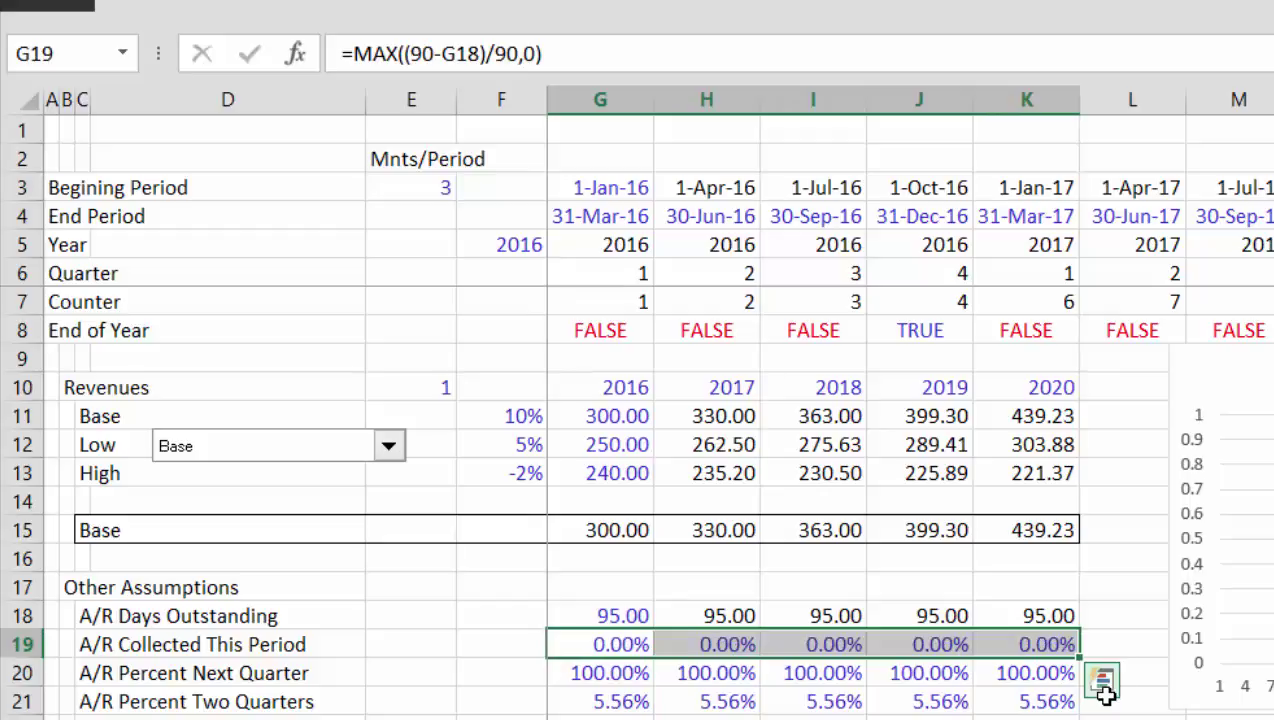
Test the floored formula by setting A/R Days Outstanding in G18 to 100 and then 200
{"action": "key", "text": "Left"}
{"action": "key", "text": "Up"}
{"action": "key", "text": "Right"}
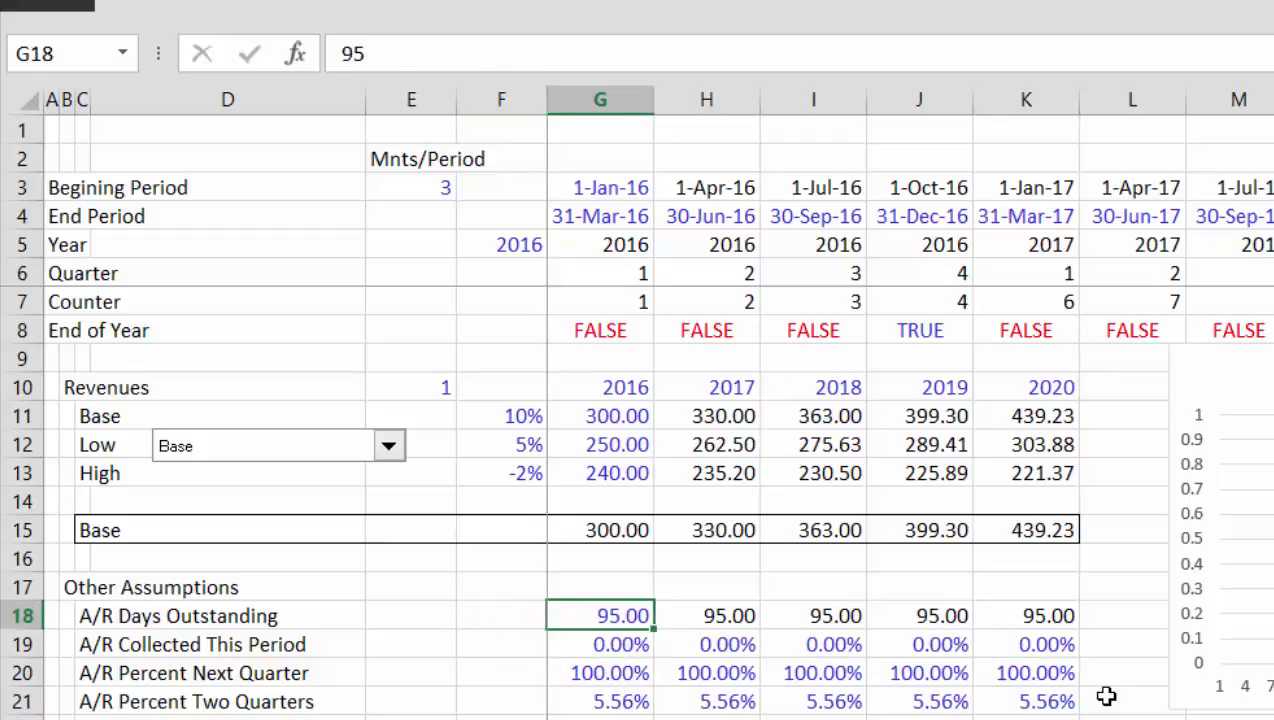
{"action": "type", "text": "100"}
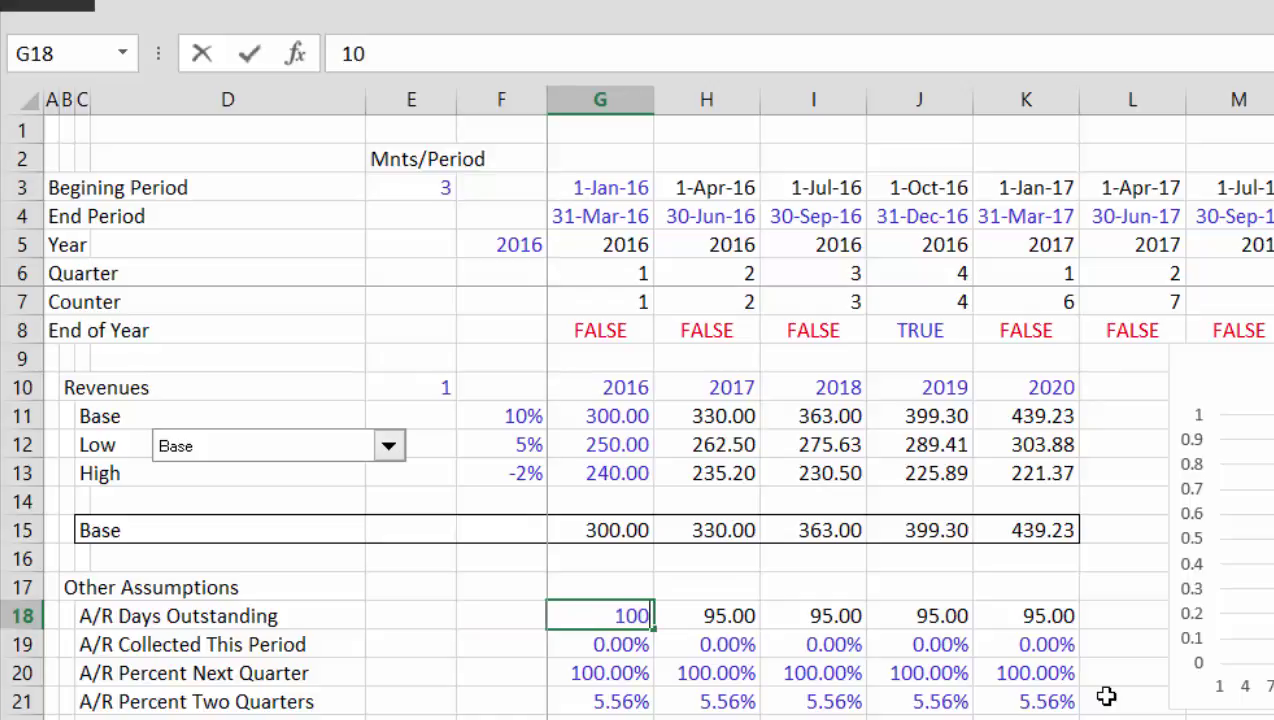
{"action": "key", "text": "Return"}
{"action": "key", "text": "Up"}
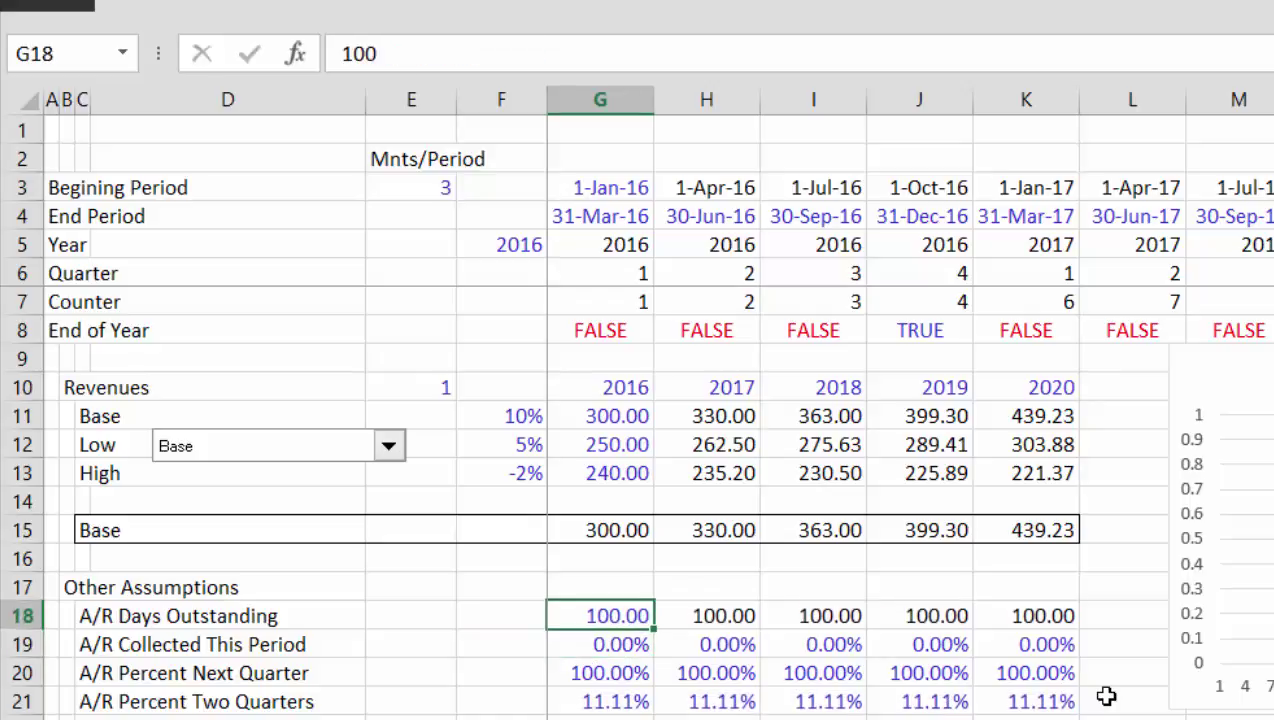
{"action": "type", "text": "22"}
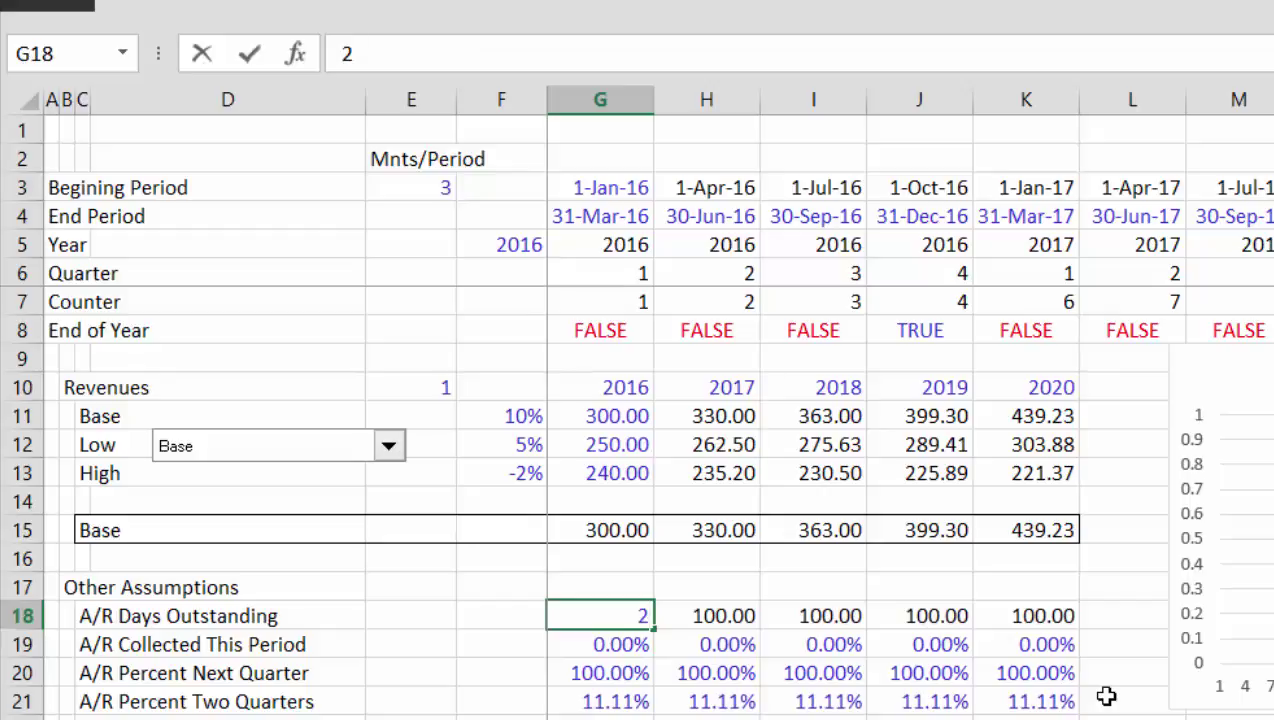
{"action": "type", "text": "0"}
{"action": "key", "text": "Return"}
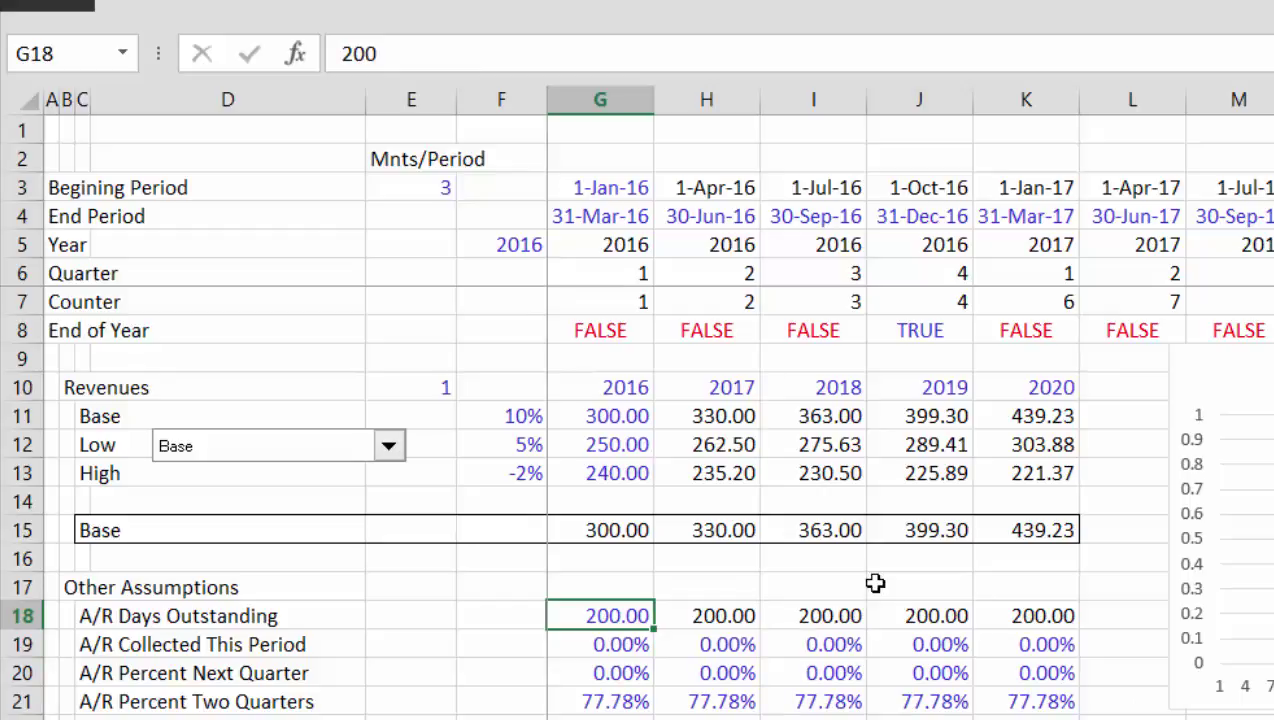
Examine the A/R collection formulas for this period and the following quarters in G19 through G22
{"action": "key", "text": "Left"}
{"action": "key", "text": "Left"}
{"action": "key", "text": "Right"}
{"action": "key", "text": "Right"}
{"action": "key", "text": "Down"}
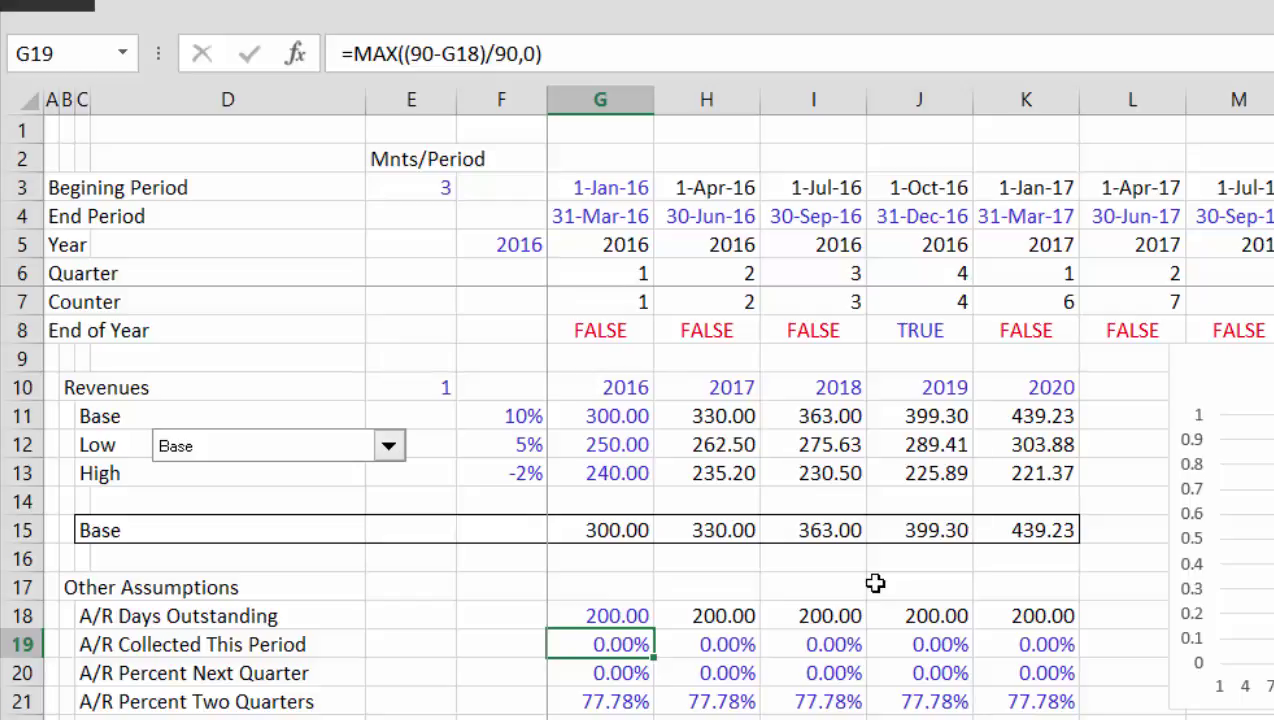
{"action": "key", "text": "Down"}
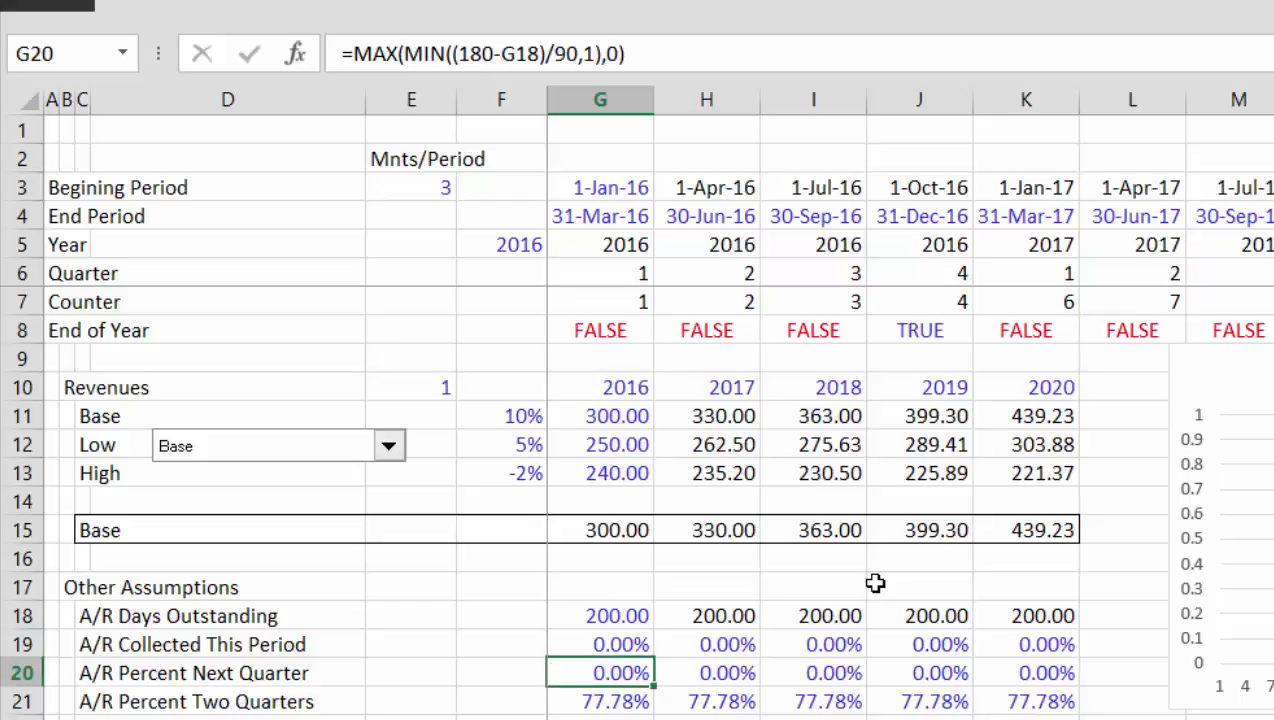
{"action": "key", "text": "Down"}
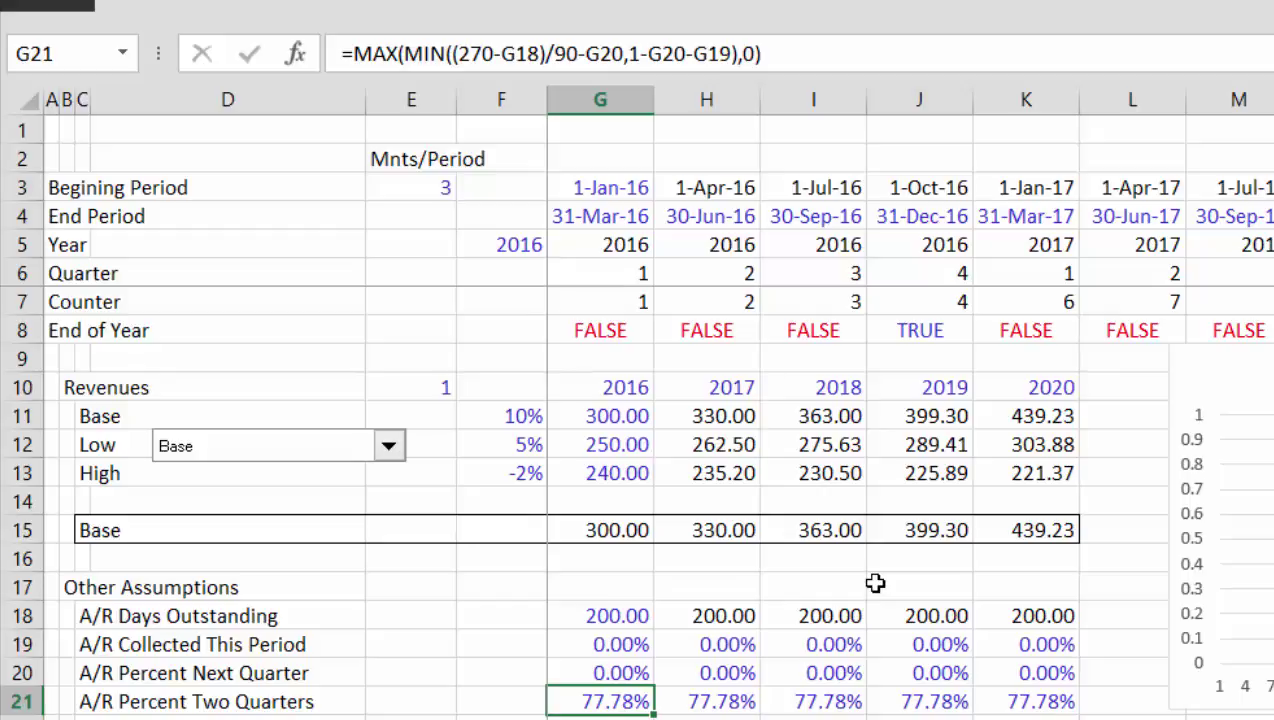
{"action": "key", "text": "Down"}
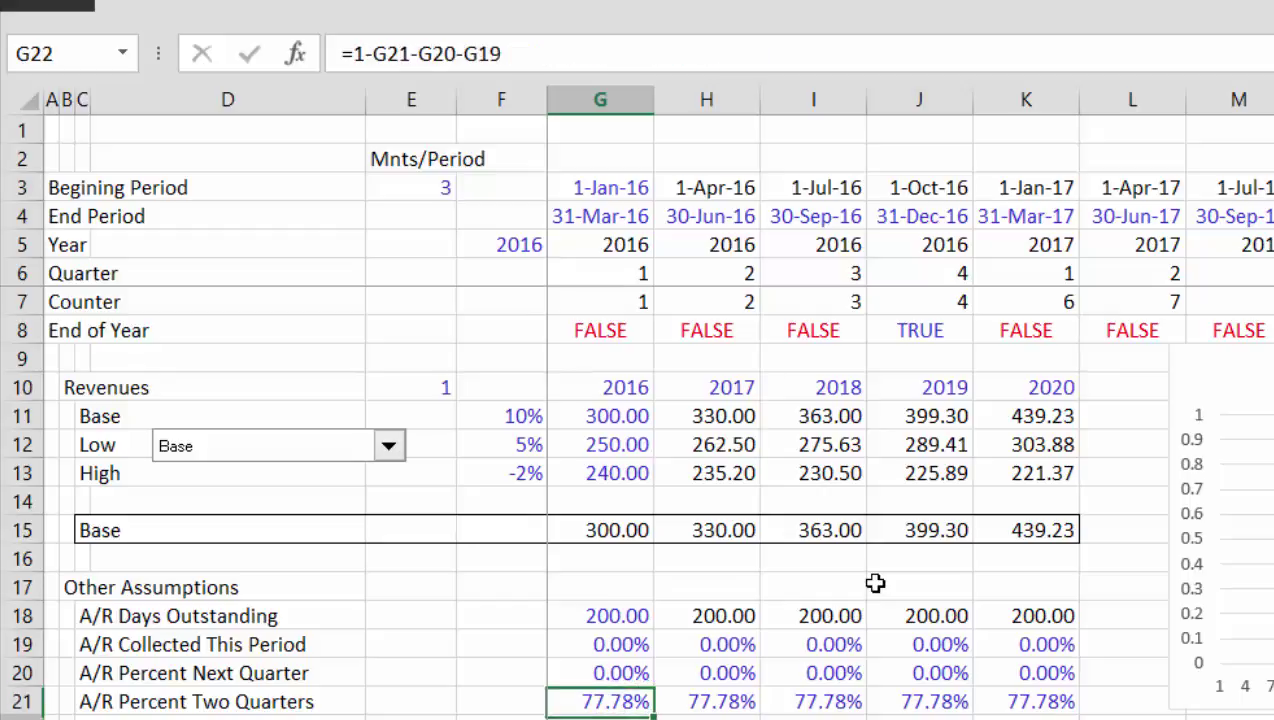
{"action": "key", "text": "Up"}
{"action": "key", "text": "Down"}
{"action": "key", "text": "Right"}
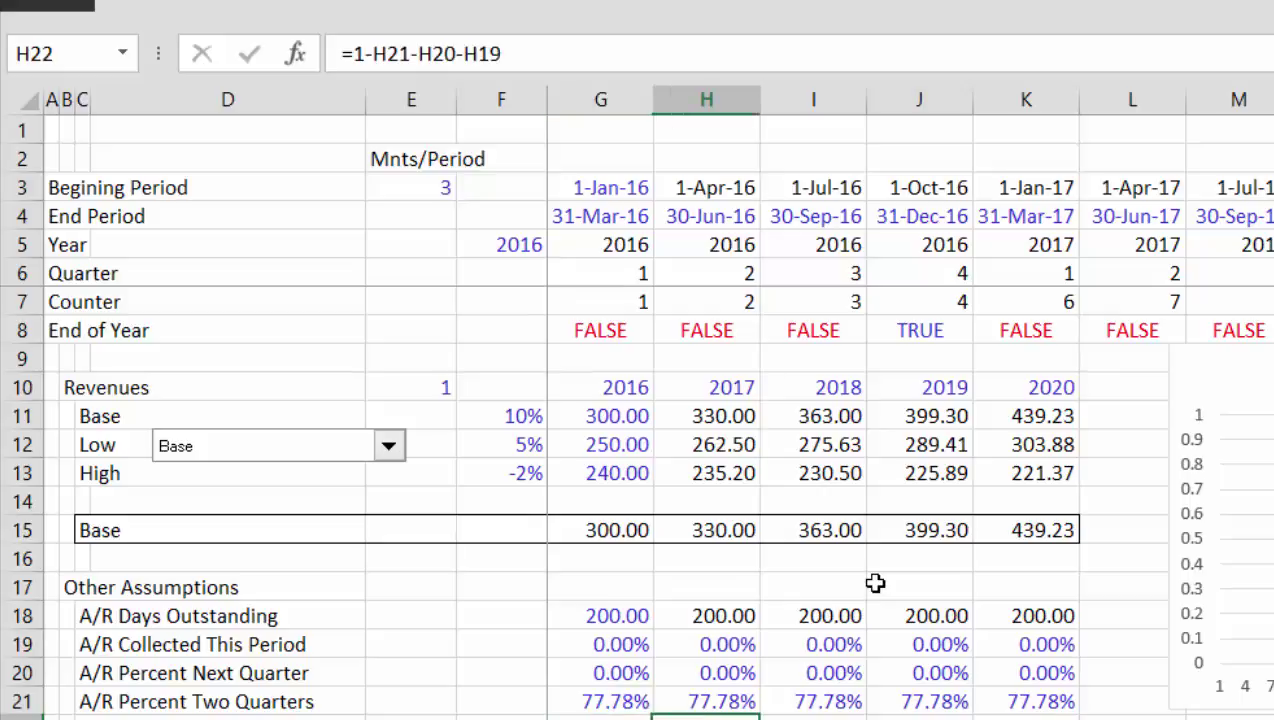
Test the quarterly collection split by setting A/R Days Outstanding in G18 to 210 and then 270
{"action": "key", "text": "Up"}
{"action": "key", "text": "Up"}
{"action": "key", "text": "Up"}
{"action": "key", "text": "Up"}
{"action": "key", "text": "Left"}
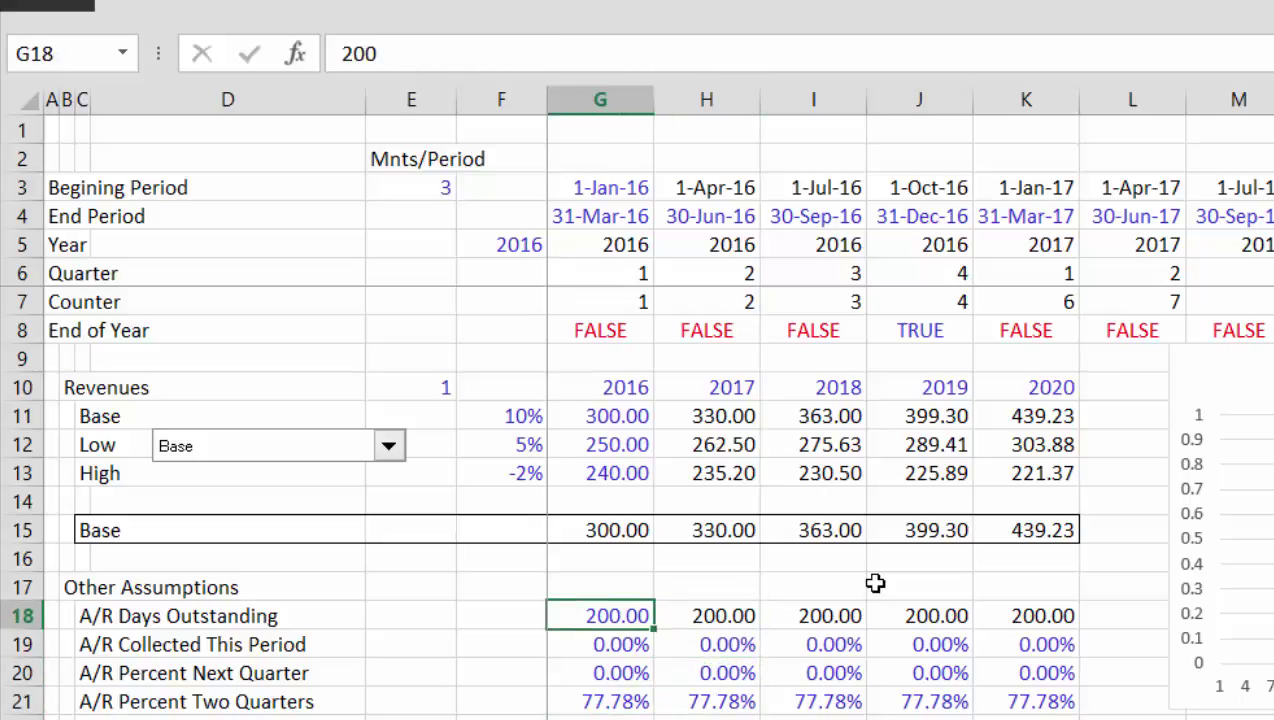
{"action": "type", "text": "210"}
{"action": "key", "text": "Return"}
{"action": "key", "text": "Up"}
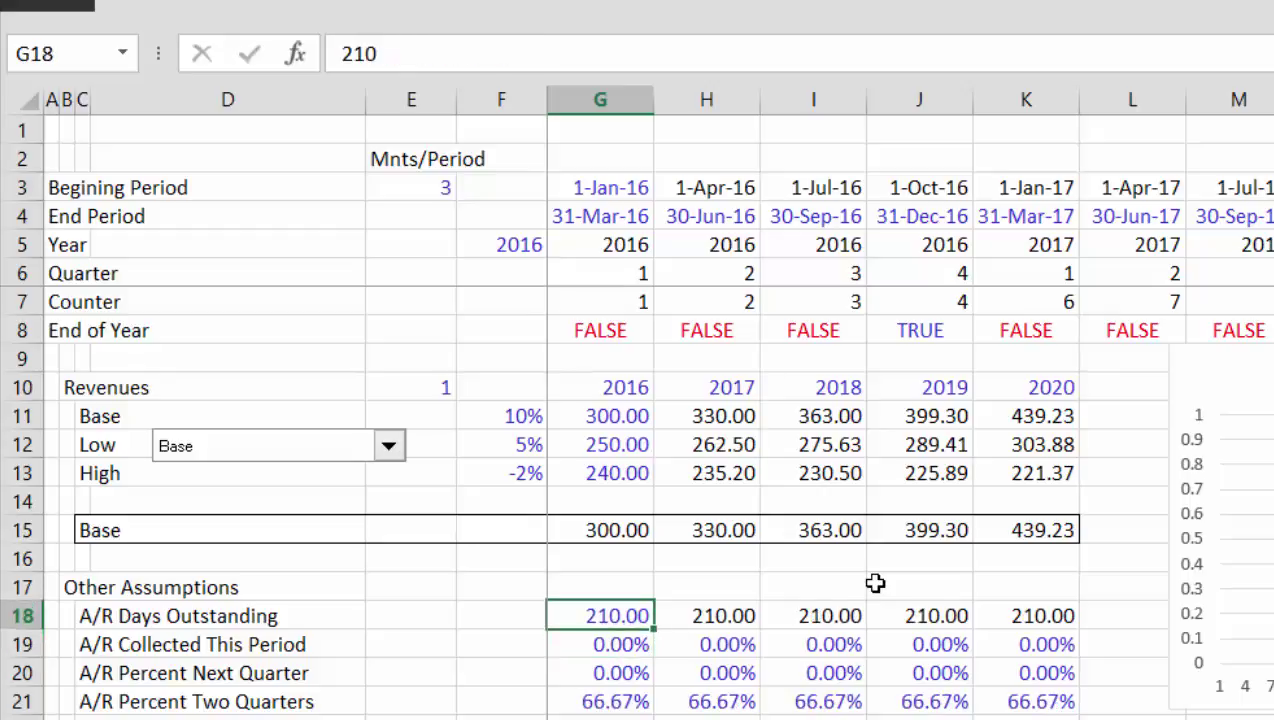
{"action": "type", "text": "270"}
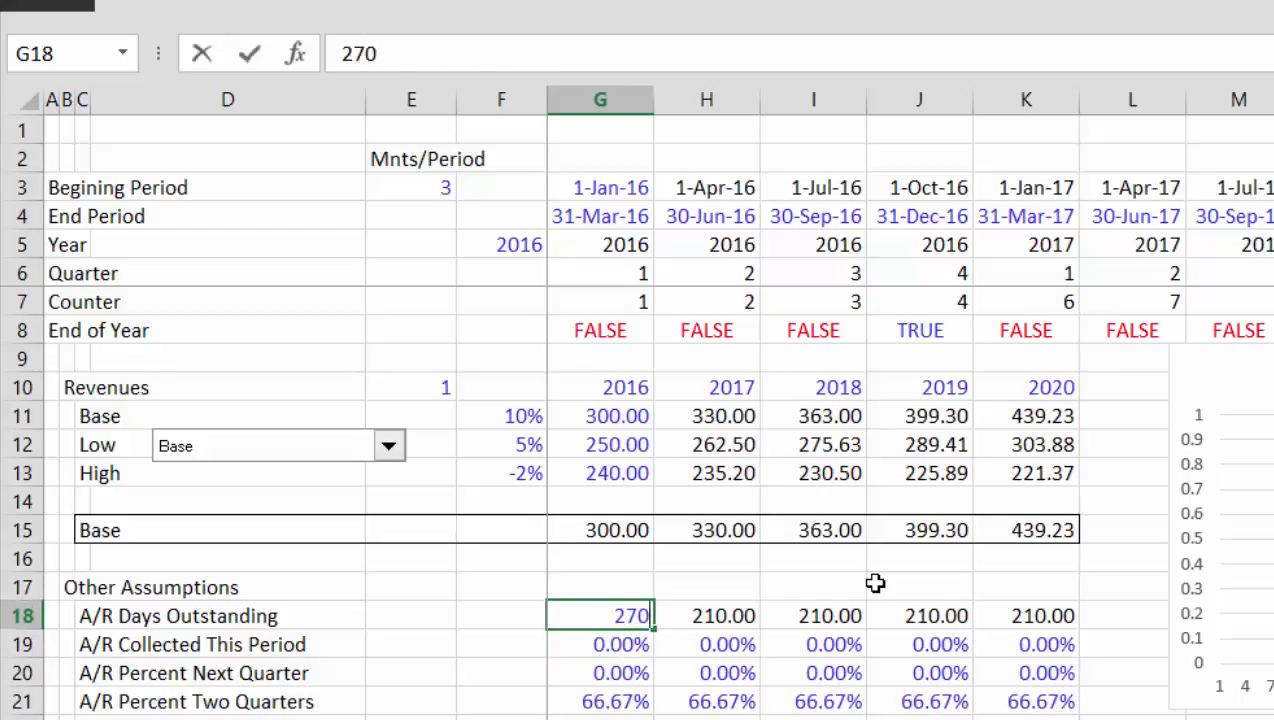
{"action": "key", "text": "Return"}
{"action": "key", "text": "Up"}
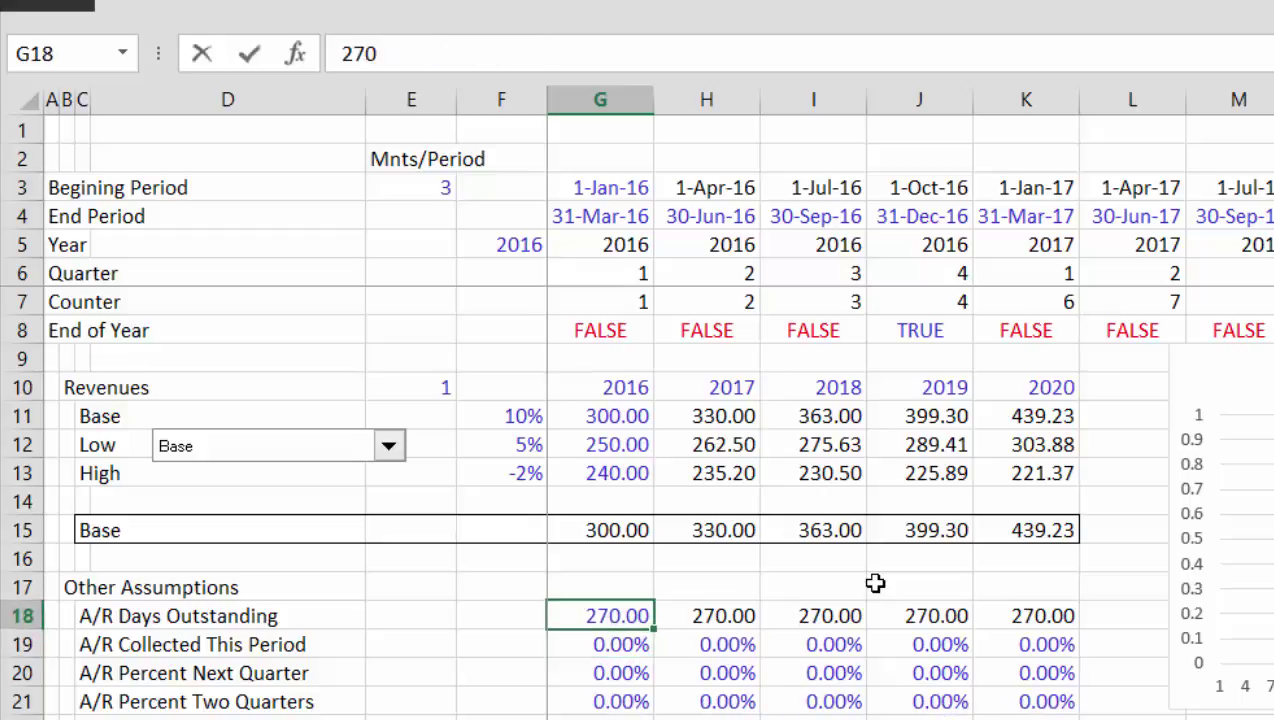
Try A/R Days Outstanding values of 280 and then 250 in G18
{"action": "type", "text": "280"}
{"action": "key", "text": "Return"}
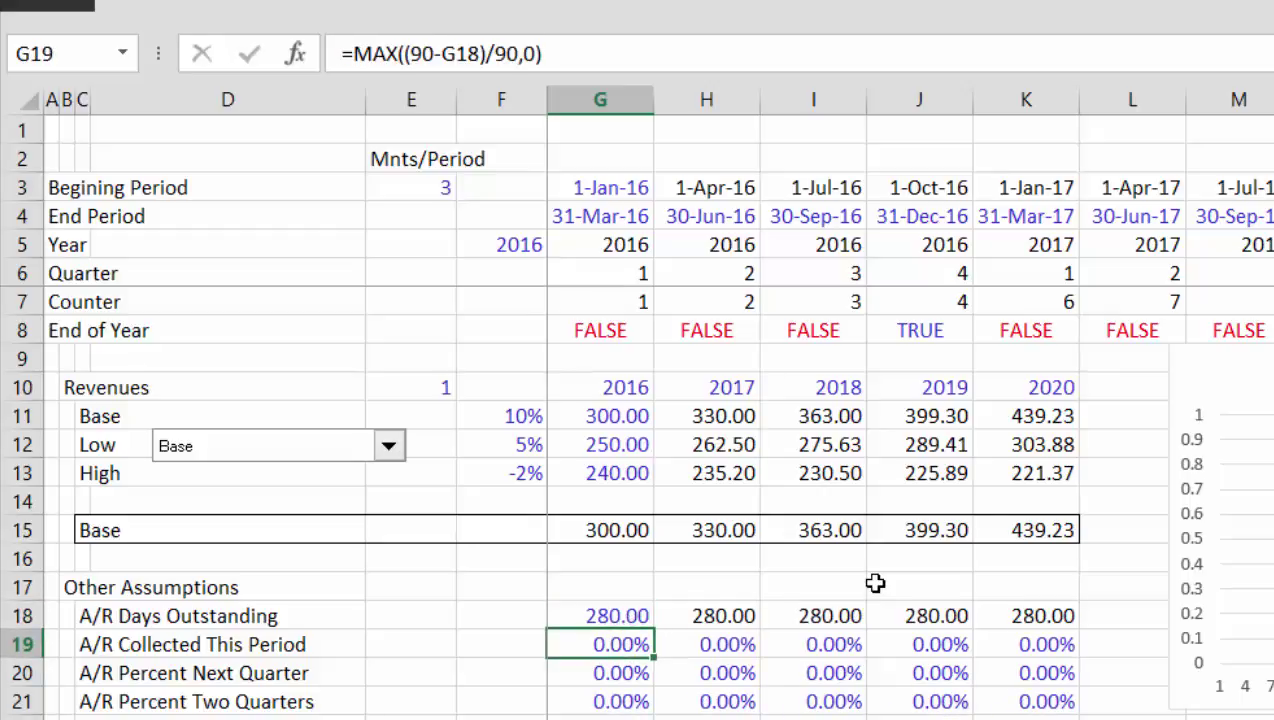
{"action": "key", "text": "Up"}
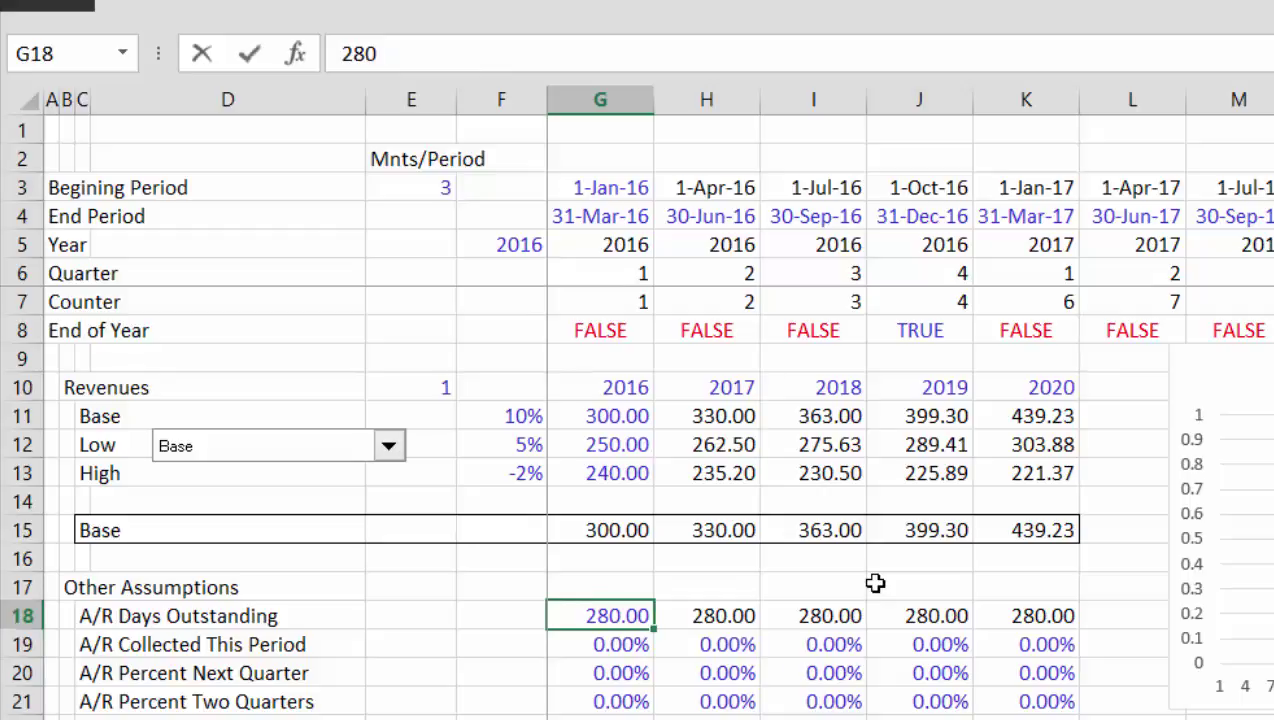
{"action": "type", "text": "250"}
{"action": "key", "text": "Return"}
{"action": "key", "text": "Up"}
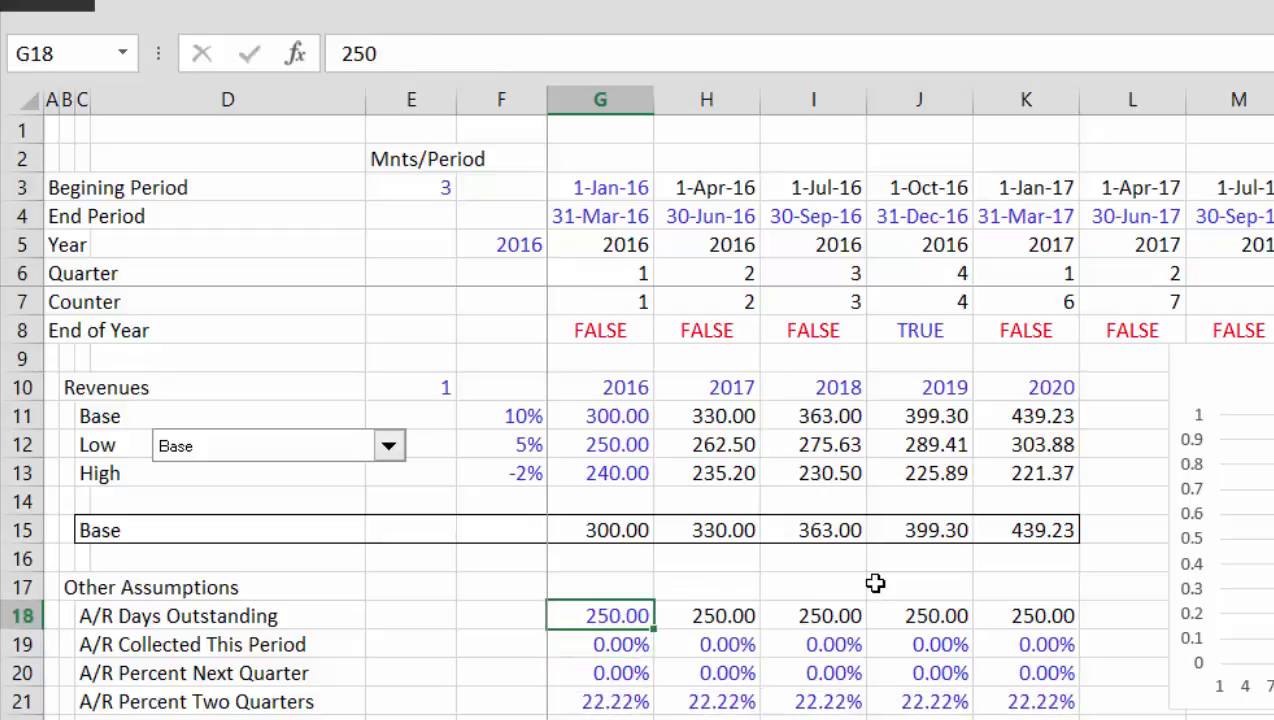
Lower A/R Days Outstanding in G18 to 200 and then 180 to test the split
{"action": "type", "text": "200"}
{"action": "key", "text": "Return"}
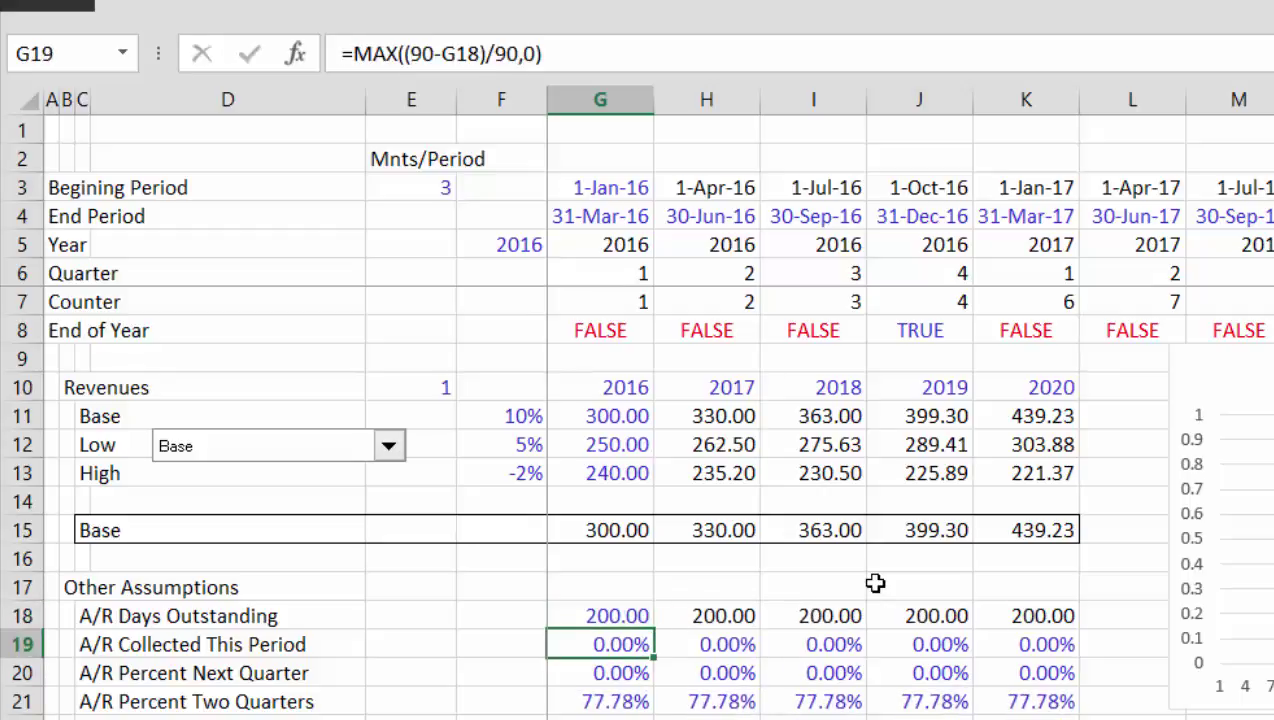
{"action": "key", "text": "Up"}
{"action": "type", "text": "180"}
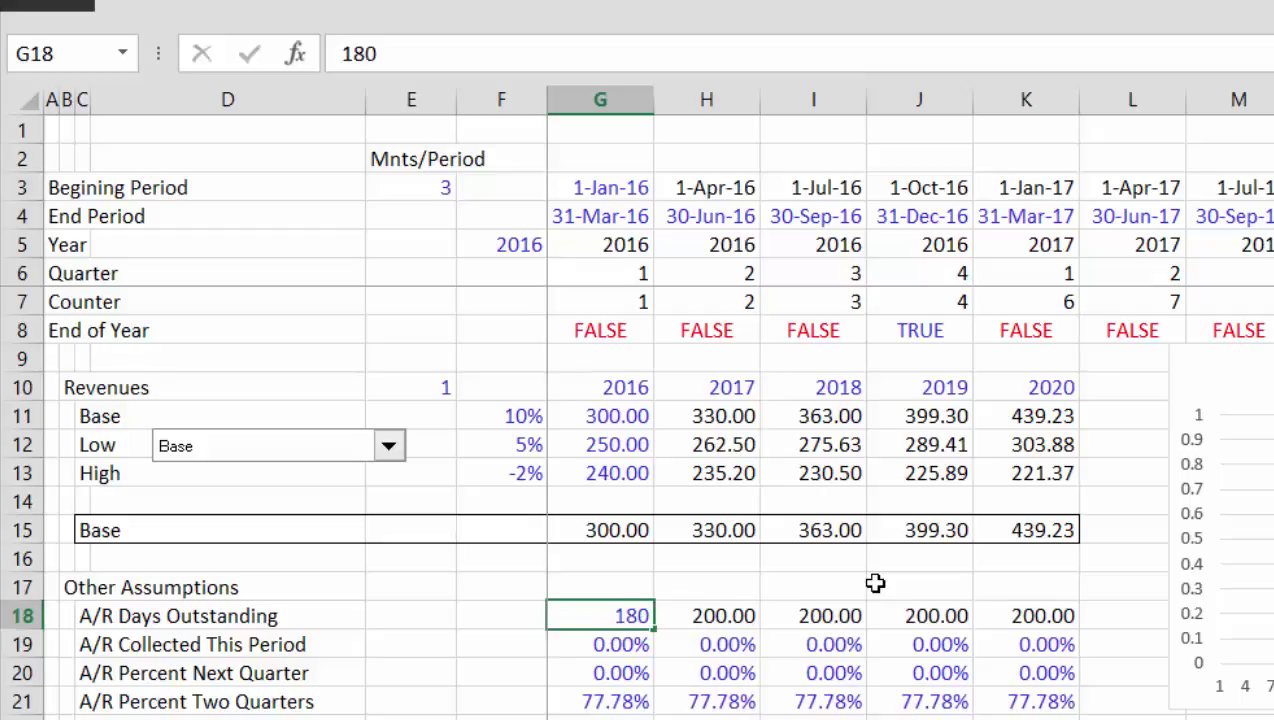
{"action": "key", "text": "Return"}
{"action": "key", "text": "Up"}
Test the quarterly collection split with A/R Days Outstanding in G18 at 170 and then 80
{"action": "type", "text": "170"}
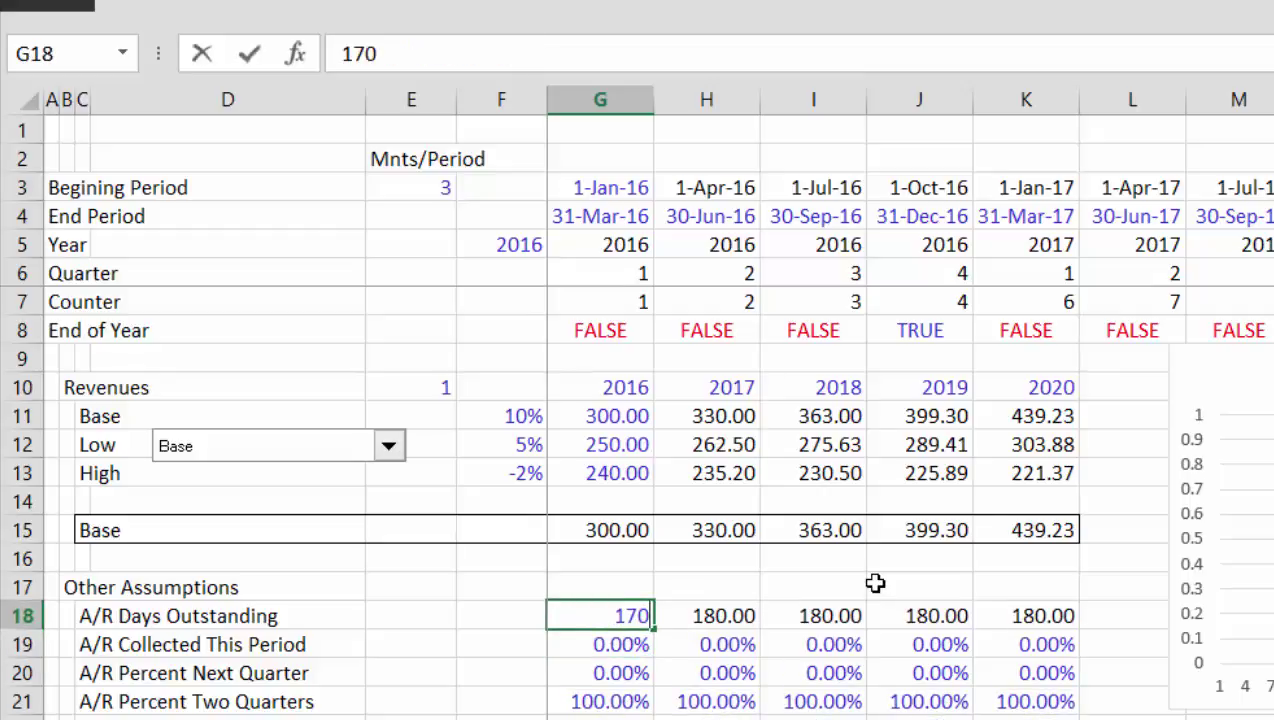
{"action": "key", "text": "Return"}
{"action": "key", "text": "Up"}
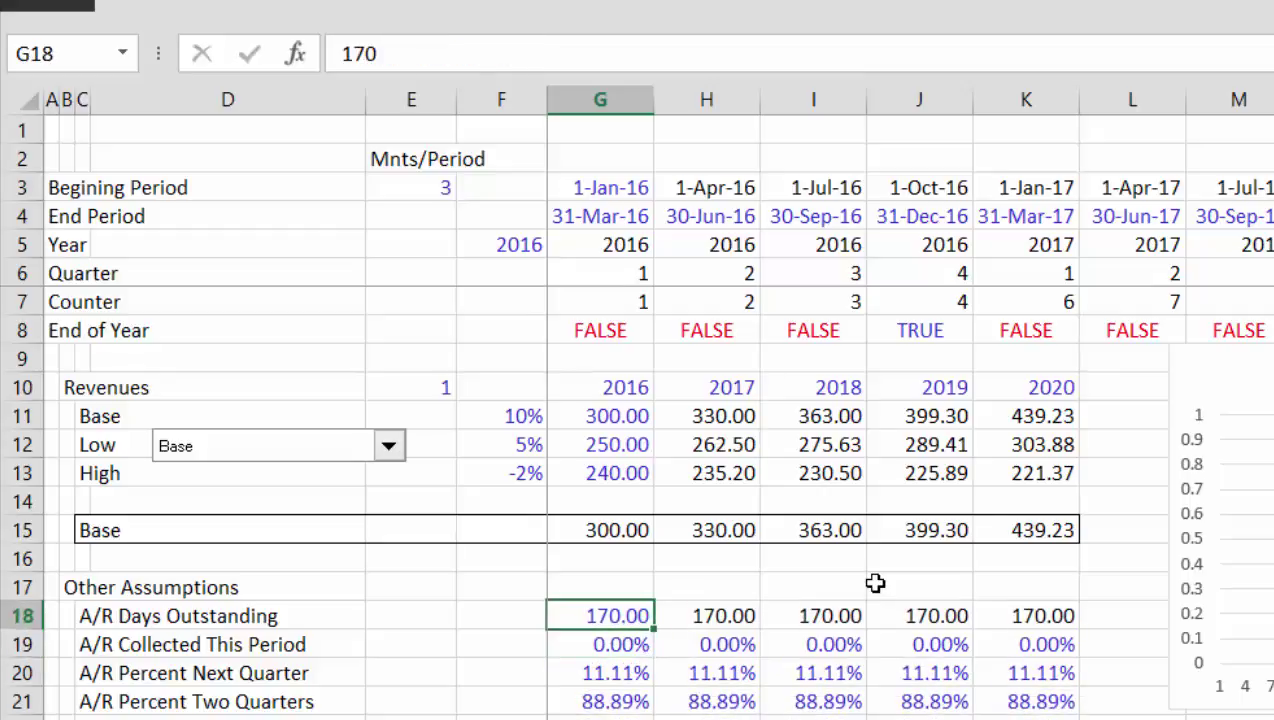
{"action": "type", "text": "80"}
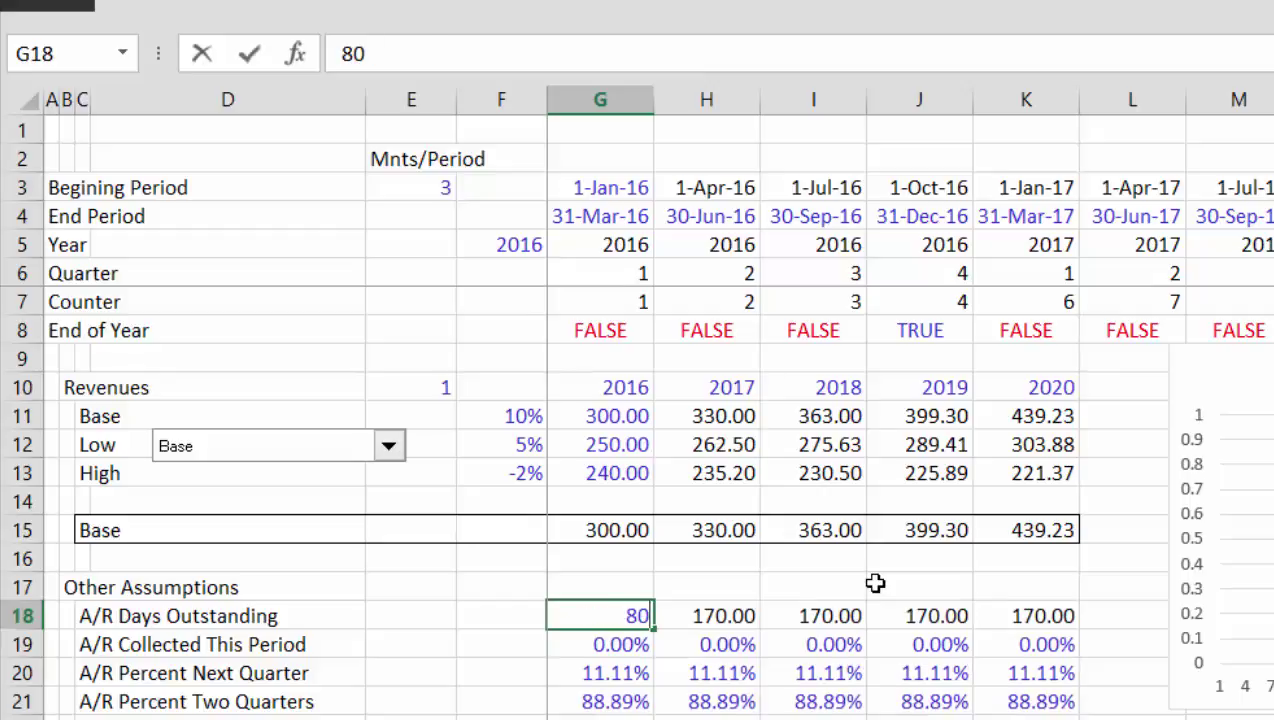
{"action": "key", "text": "Return"}
{"action": "key", "text": "Up"}
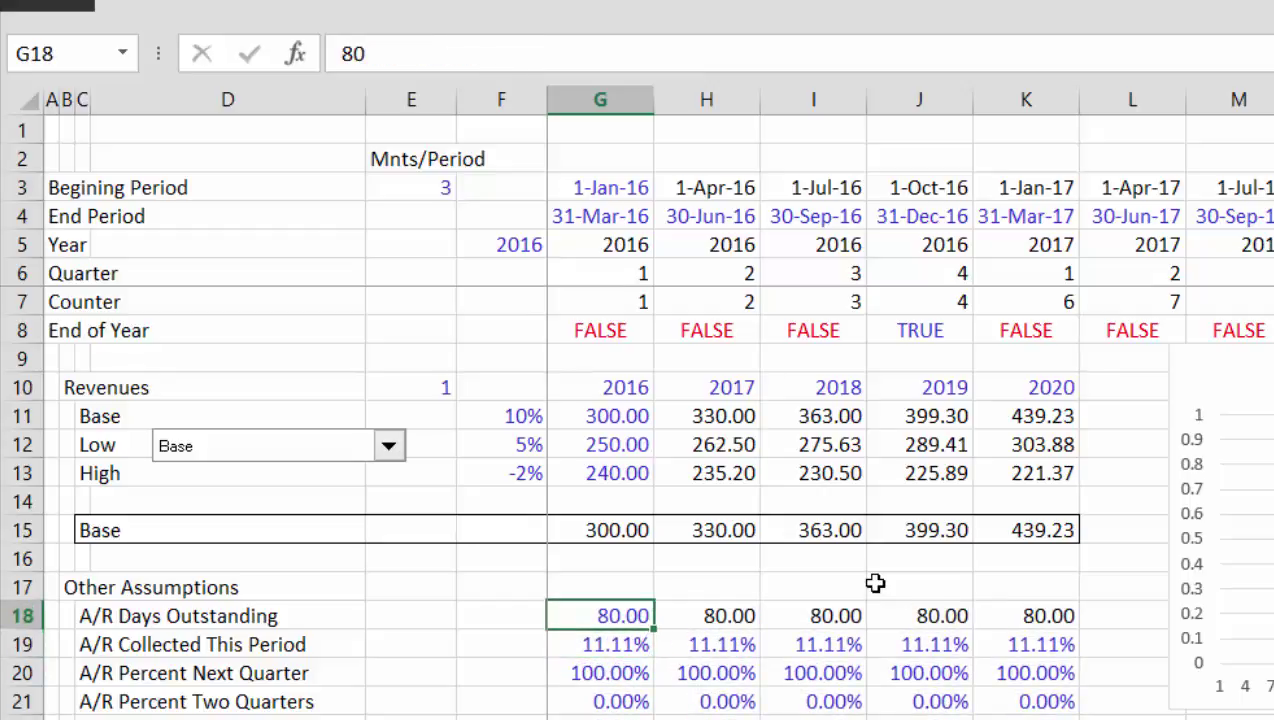
Examine the collection percentage formulas in G19 through G21 for the 80-day case
{"action": "key", "text": "Down"}
{"action": "key", "text": "Down"}
{"action": "key", "text": "Down"}
{"action": "key", "text": "Down"}
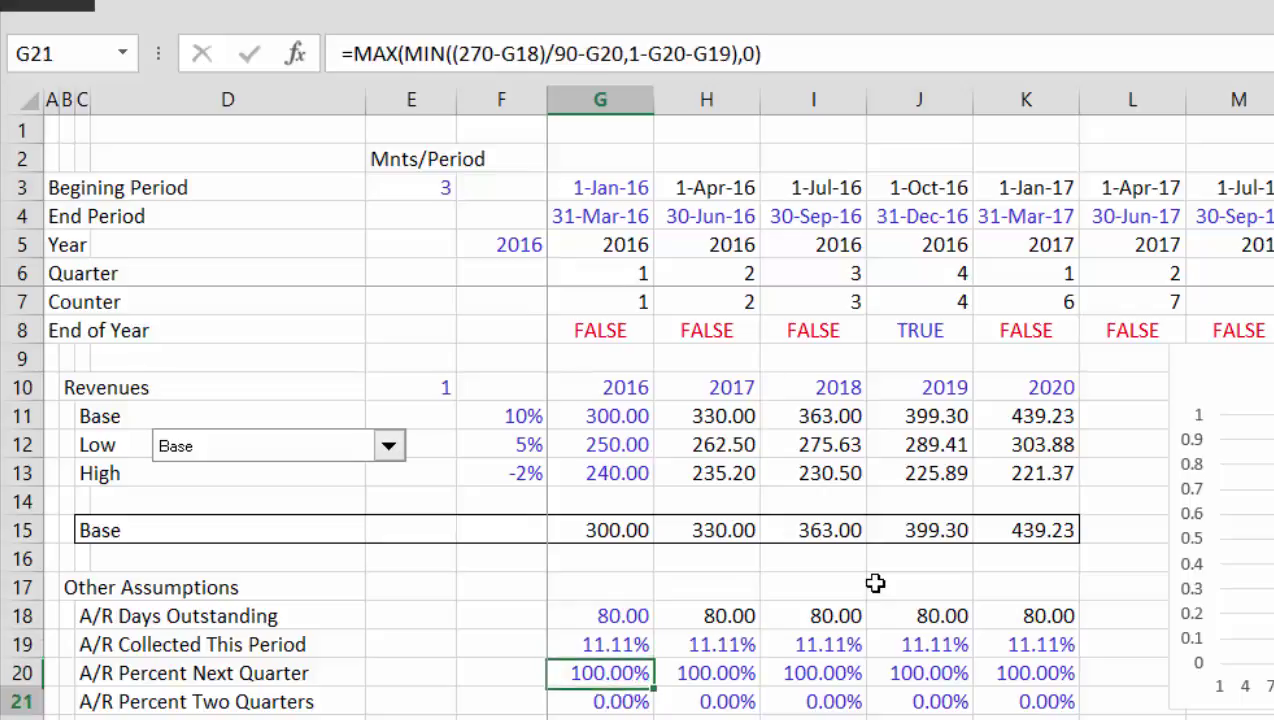
{"action": "key", "text": "Up"}
{"action": "key", "text": "Up"}
{"action": "key", "text": "Up"}
{"action": "key", "text": "Down"}
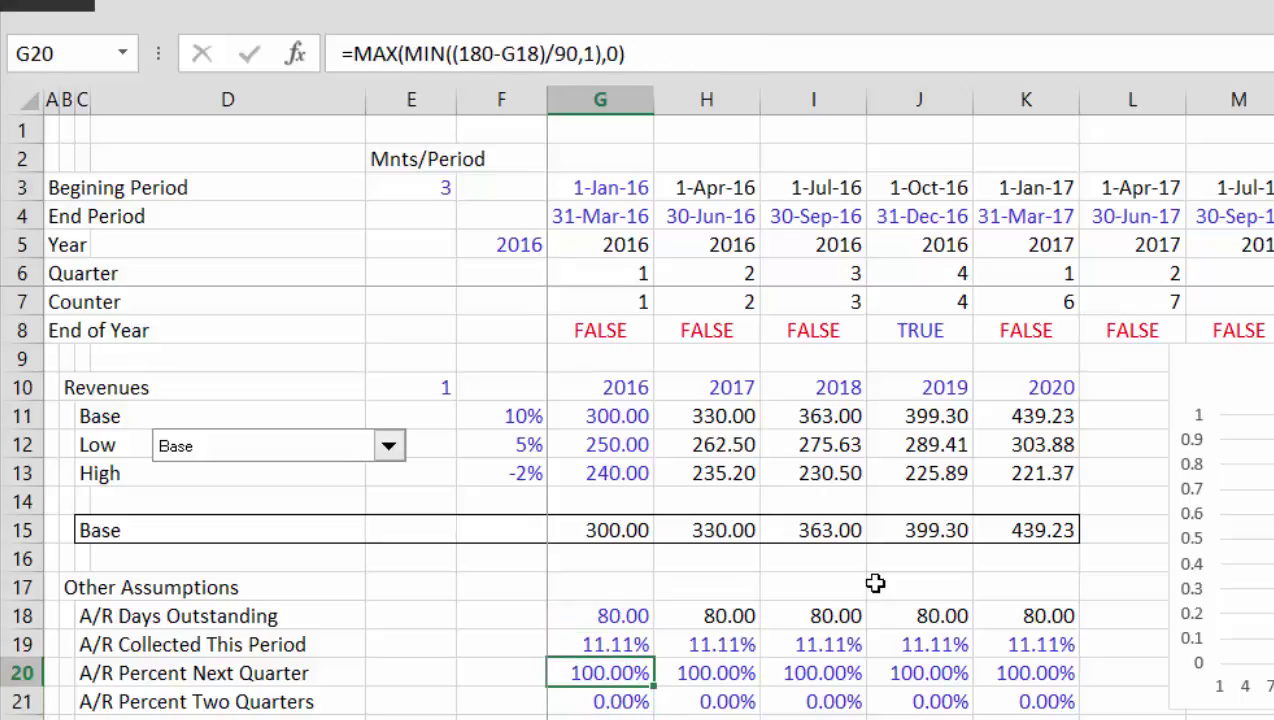
Set A/R Days Outstanding in G18 to 70 as a further test of the split
{"action": "key", "text": "Up"}
{"action": "key", "text": "Up"}
{"action": "type", "text": "70"}
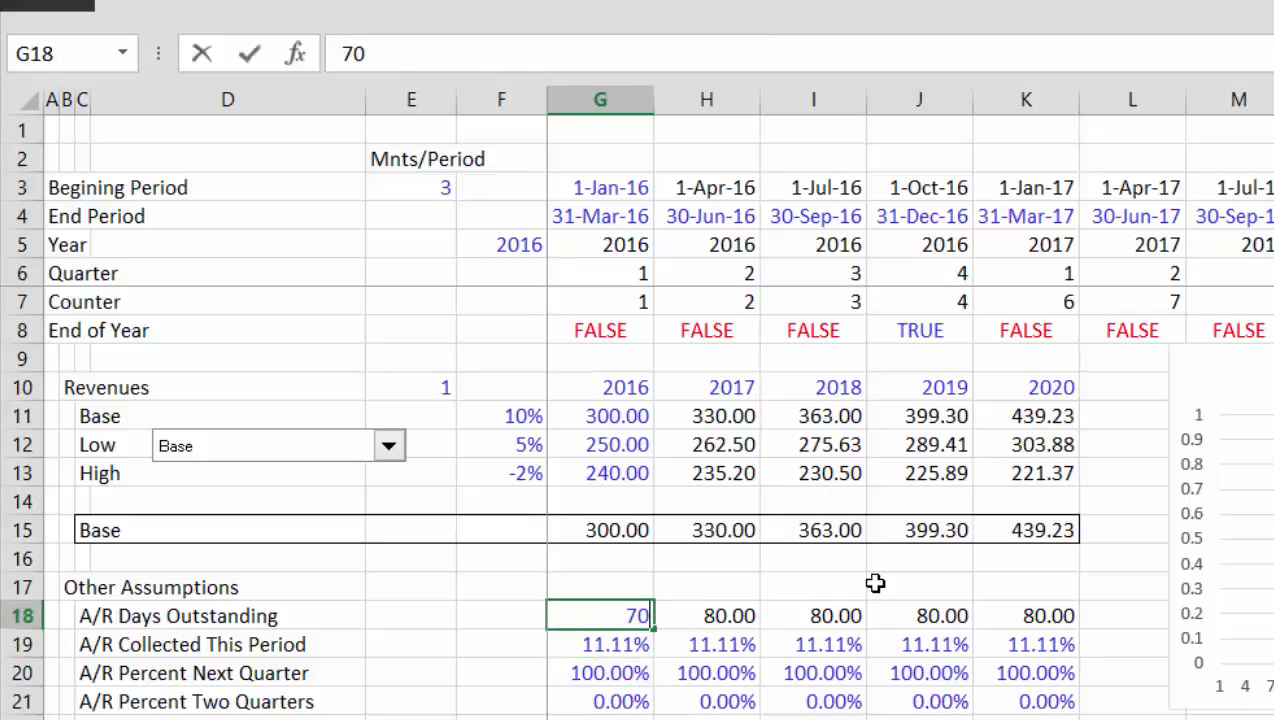
{"action": "key", "text": "Return"}
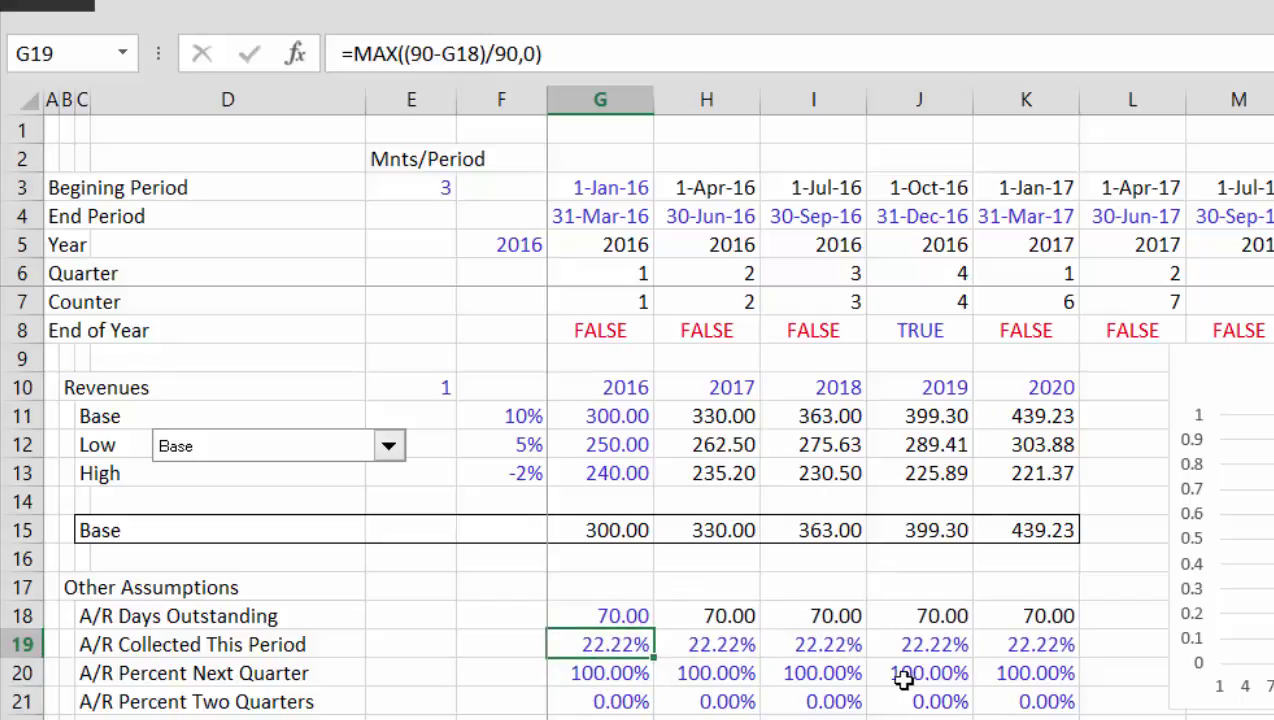
Cap the A/R Percent Next Quarter formula in G20 at the uncollected share: =MAX(MIN((180-G18)/90,1-G19),0)
{"action": "left_click", "coordinate": [632, 684]}
{"action": "key", "text": "F2"}
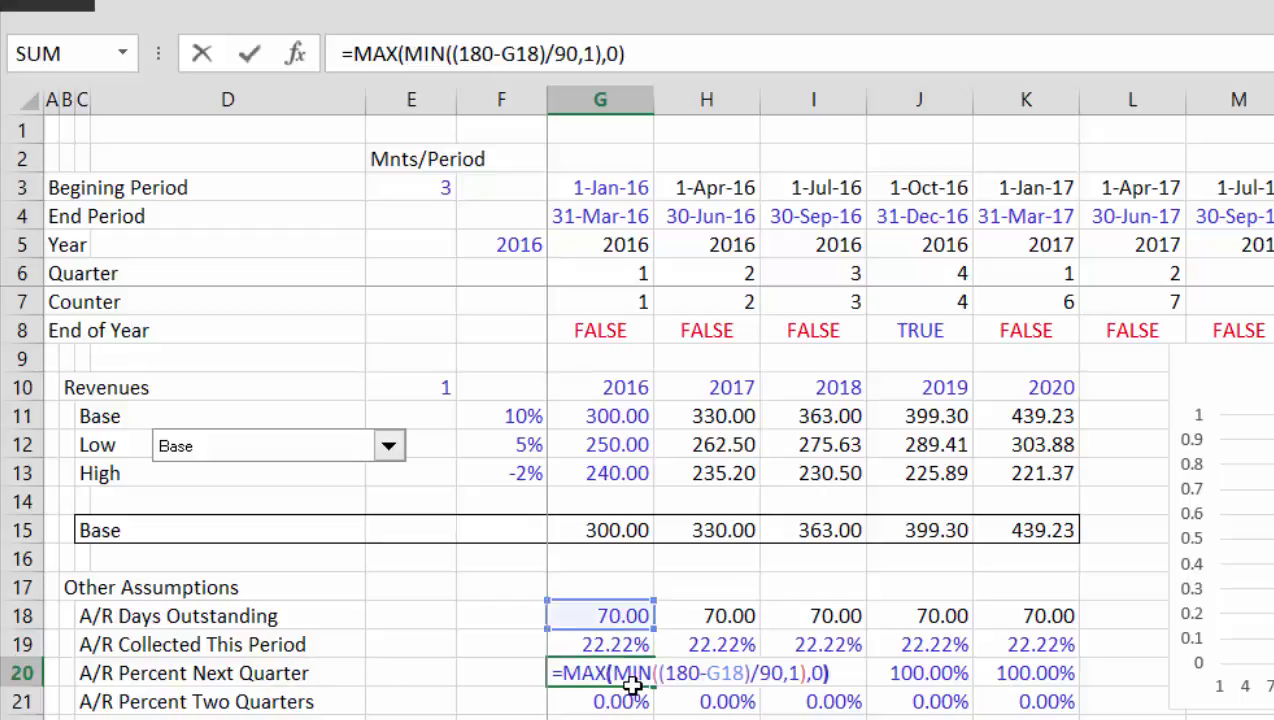
{"action": "key", "text": "Left"}
{"action": "key", "text": "Left"}
{"action": "key", "text": "Left"}
{"action": "key", "text": "Left"}
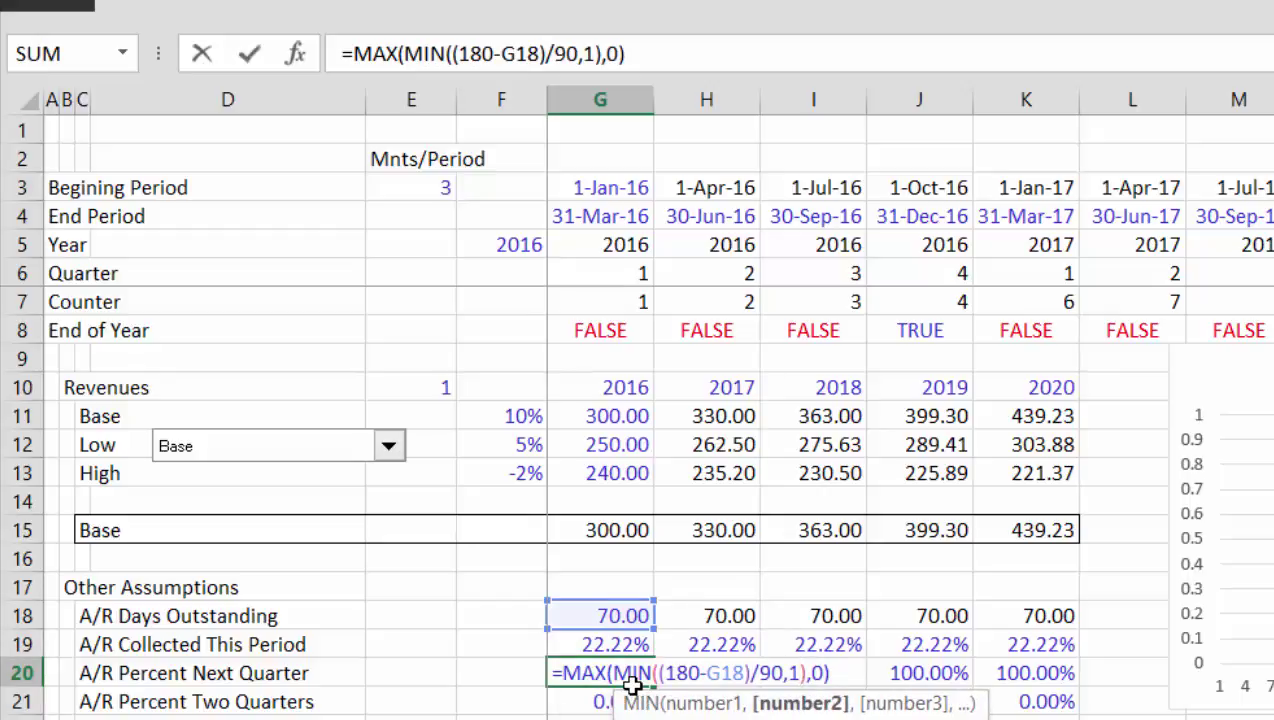
{"action": "type", "text": "-"}
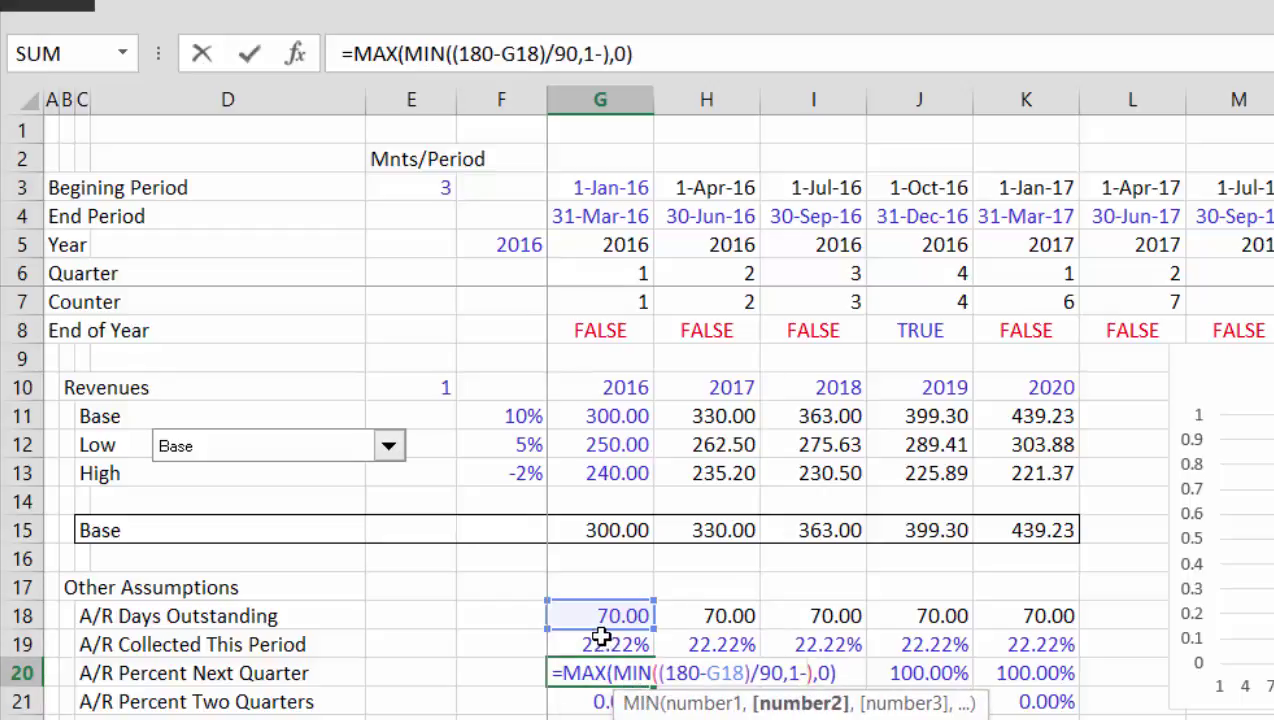
{"action": "left_click", "coordinate": [603, 641]}
{"action": "key", "text": "Return"}
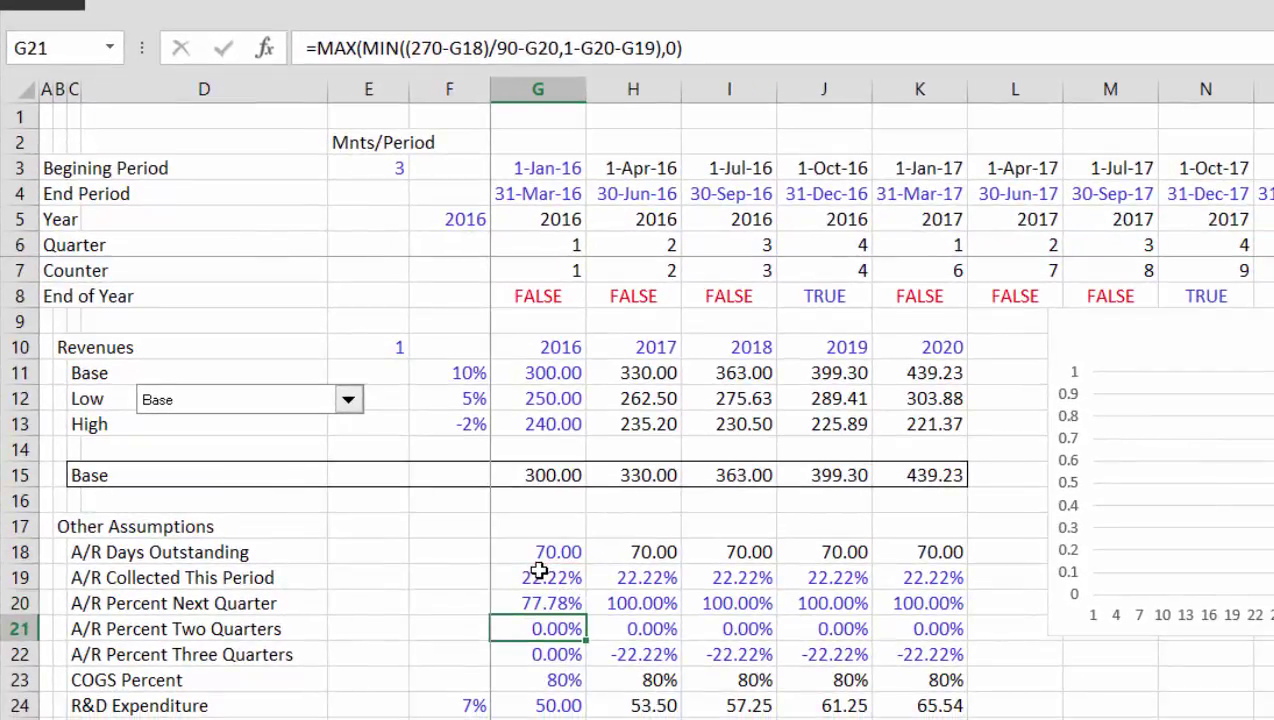
Fill the corrected A/R Percent Next Quarter formula from G20 across to K20
{"action": "key", "text": "Up"}
{"action": "key", "text": "ctrl+shift+Right"}
{"action": "key", "text": "ctrl+r"}
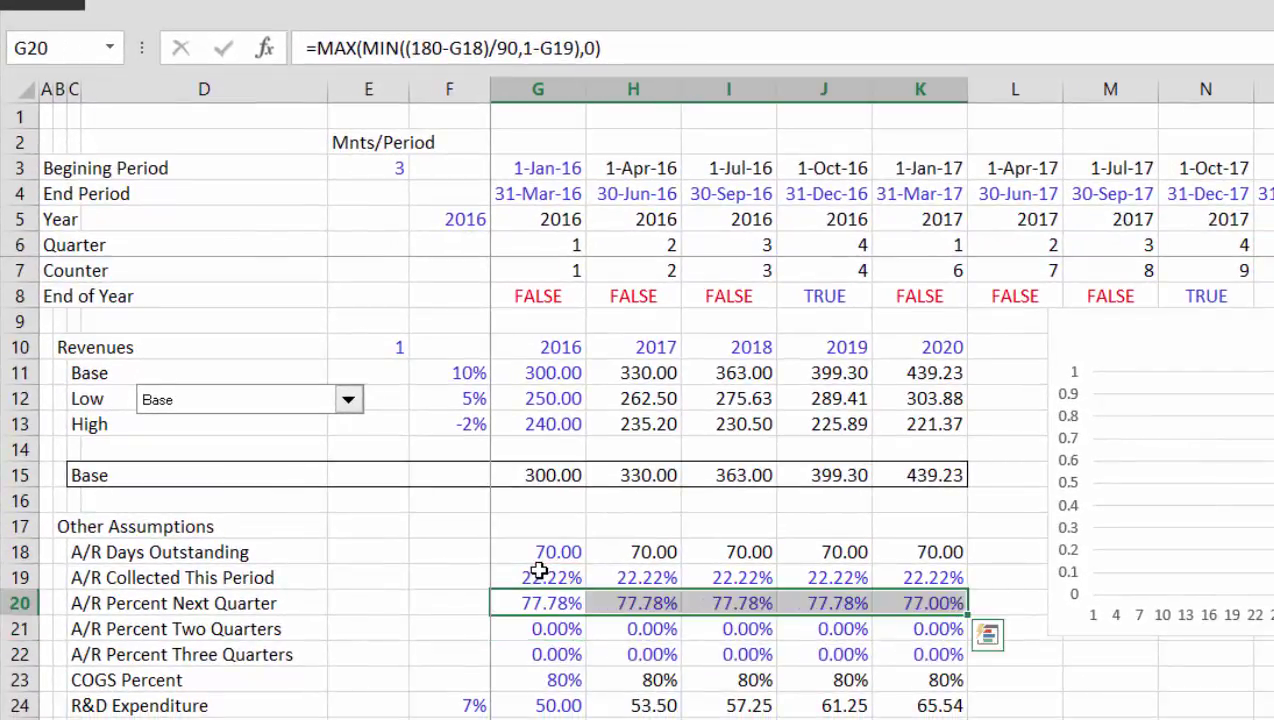
Test the corrected split with A/R Days Outstanding in G18 at 90 and then 120
{"action": "key", "text": "Left"}
{"action": "left_click", "coordinate": [539, 577]}
{"action": "key", "text": "Up"}
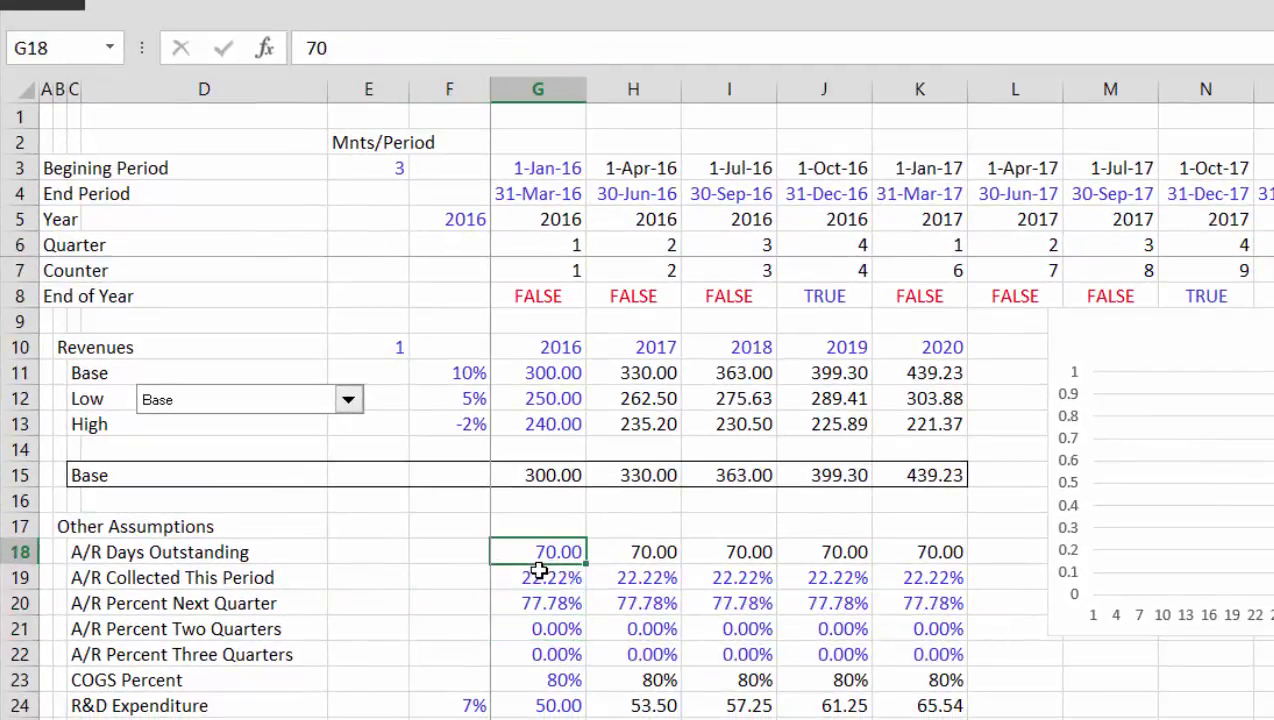
{"action": "type", "text": "90"}
{"action": "key", "text": "Return"}
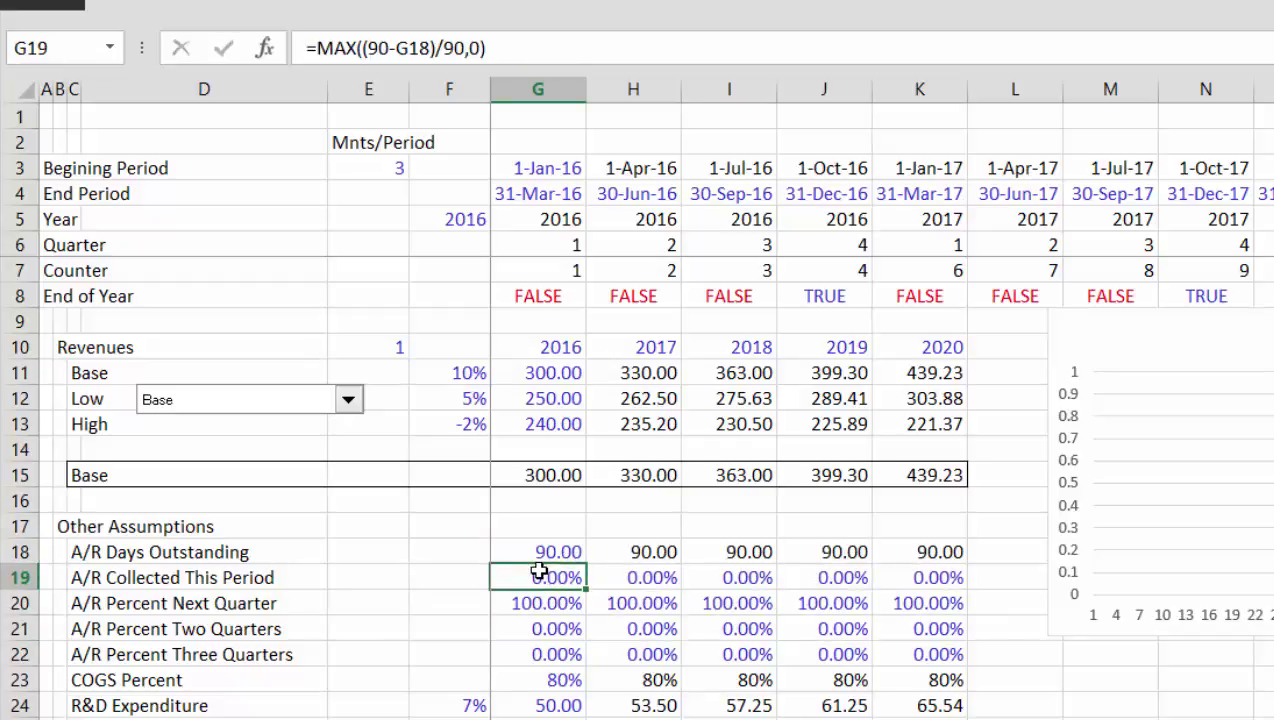
{"action": "key", "text": "Up"}
{"action": "type", "text": "120"}
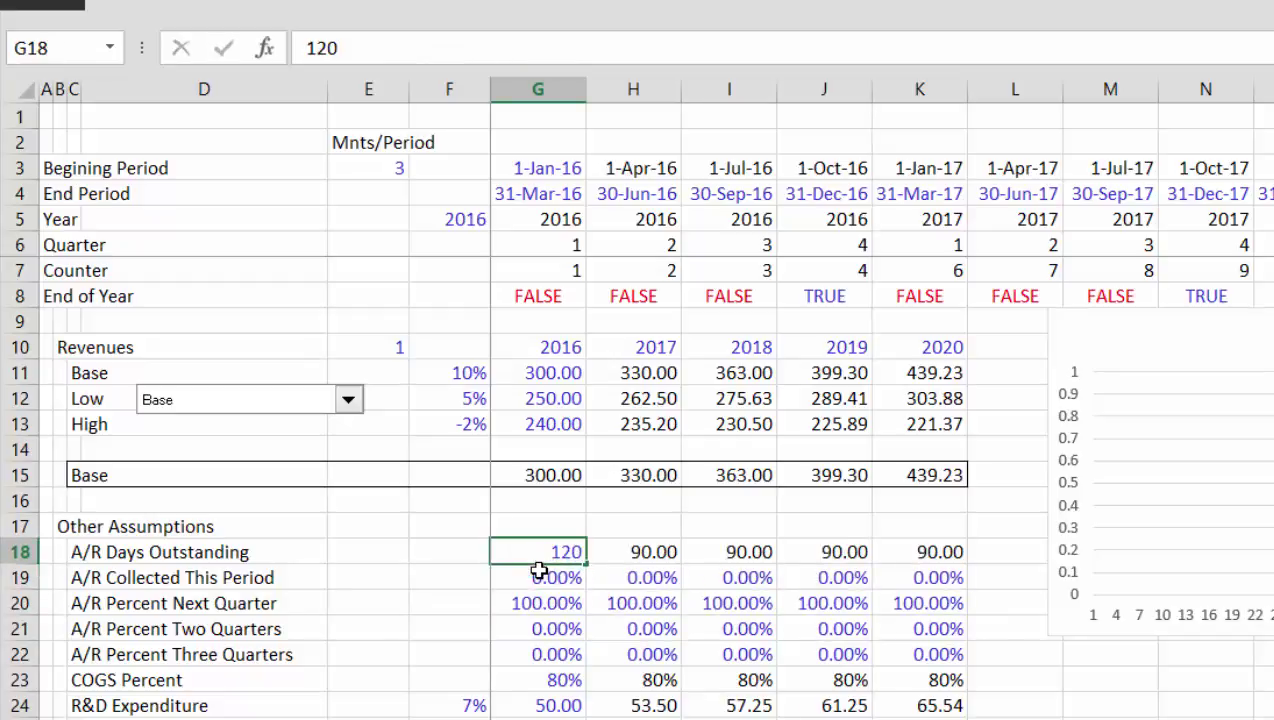
{"action": "key", "text": "Return"}
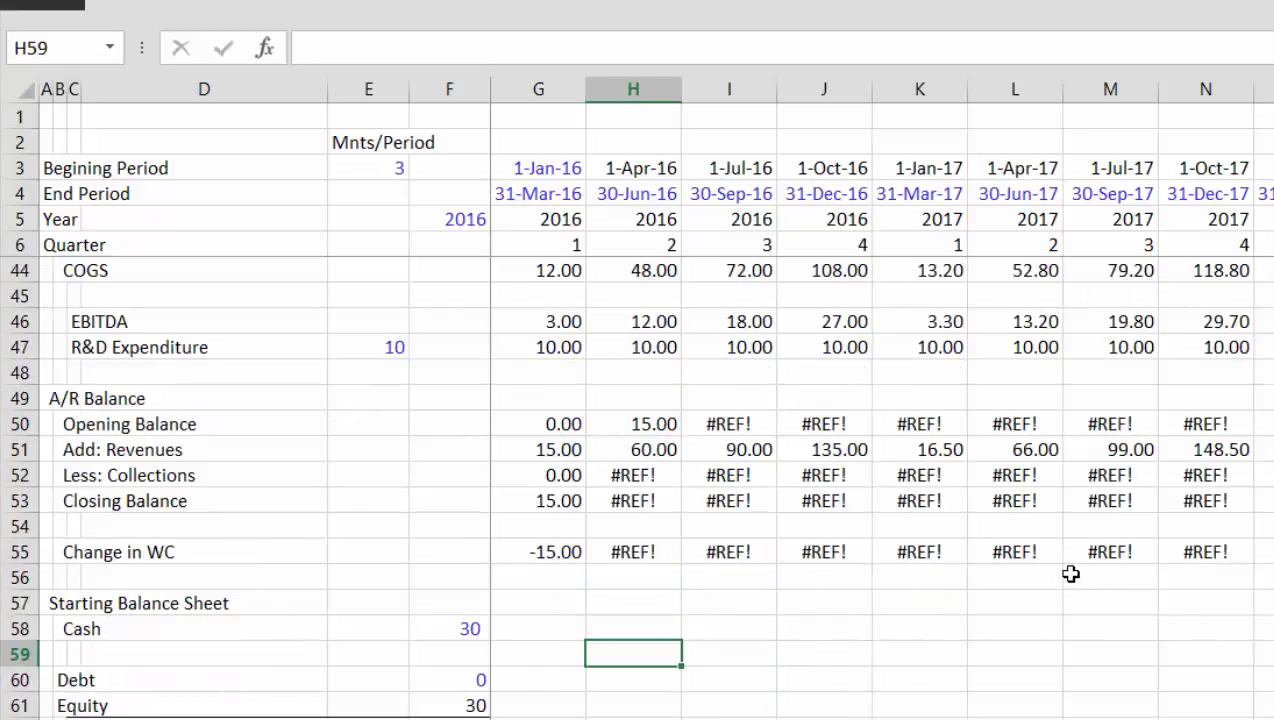
Review the A/R Balance and Operating Analysis rows against the yearly A/R collection assumptions above
{"action": "key", "text": "Up"}
{"action": "key", "text": "Up"}
{"action": "key", "text": "Up"}
{"action": "key", "text": "Up"}
{"action": "key", "text": "Up"}
{"action": "key", "text": "Up"}
{"action": "key", "text": "Up"}
{"action": "key", "text": "Up"}
{"action": "key", "text": "Up"}
{"action": "key", "text": "Up"}
{"action": "key", "text": "Up"}
{"action": "key", "text": "Up"}
{"action": "key", "text": "Up"}
{"action": "key", "text": "Up"}
{"action": "key", "text": "Up"}
{"action": "key", "text": "Up"}
{"action": "key", "text": "Up"}
{"action": "key", "text": "Up"}
{"action": "key", "text": "Up"}
{"action": "key", "text": "Up"}
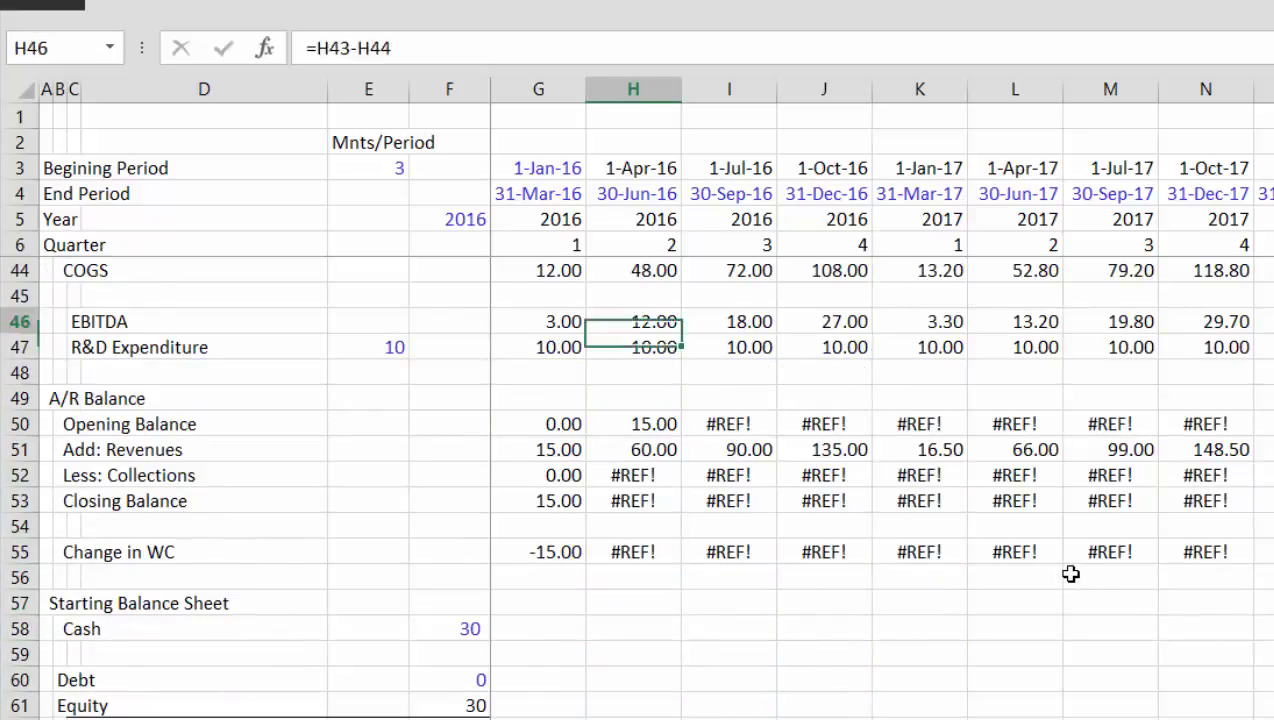
{"action": "key", "text": "Up"}
{"action": "key", "text": "Up"}
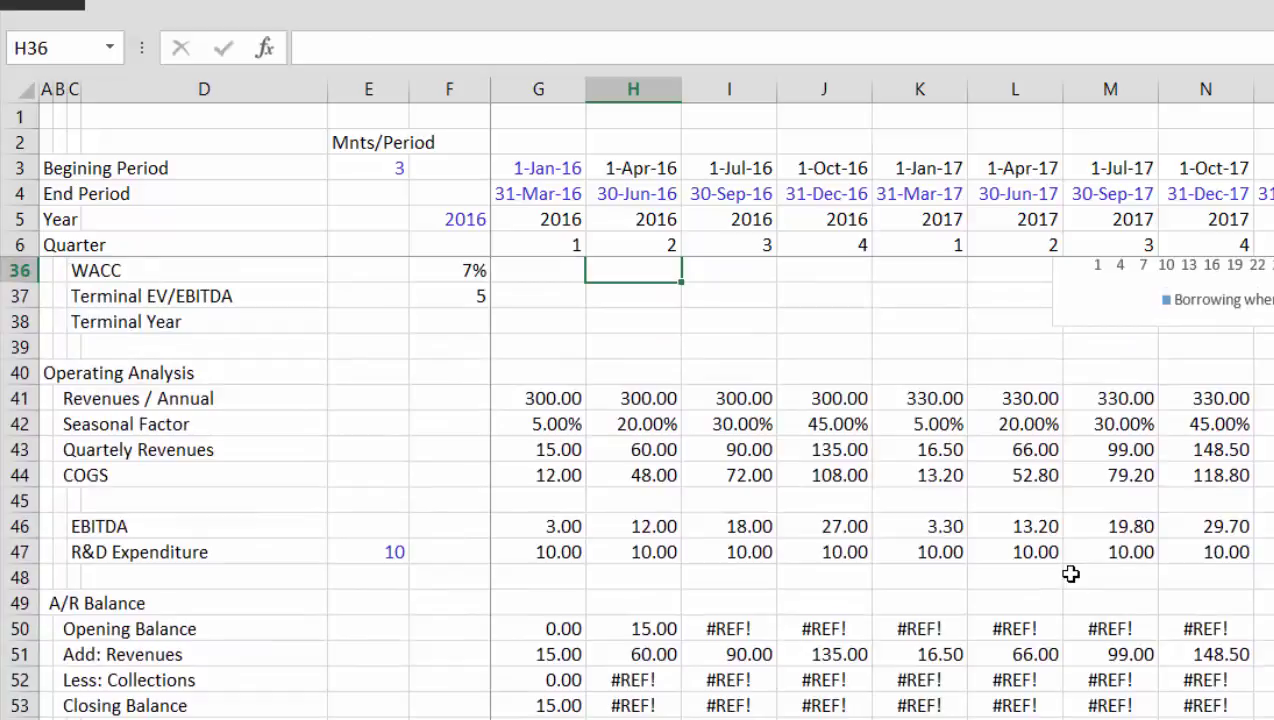
{"action": "key", "text": "Up"}
{"action": "key", "text": "Up"}
{"action": "key", "text": "Up"}
{"action": "key", "text": "Up"}
{"action": "key", "text": "Up"}
{"action": "key", "text": "Up"}
{"action": "key", "text": "Up"}
{"action": "key", "text": "Up"}
{"action": "key", "text": "Up"}
{"action": "key", "text": "Up"}
{"action": "key", "text": "Up"}
{"action": "key", "text": "Up"}
{"action": "key", "text": "Up"}
{"action": "key", "text": "Up"}
{"action": "key", "text": "Up"}
{"action": "key", "text": "Up"}
{"action": "key", "text": "Up"}
{"action": "key", "text": "Up"}
{"action": "key", "text": "Up"}
{"action": "key", "text": "Up"}
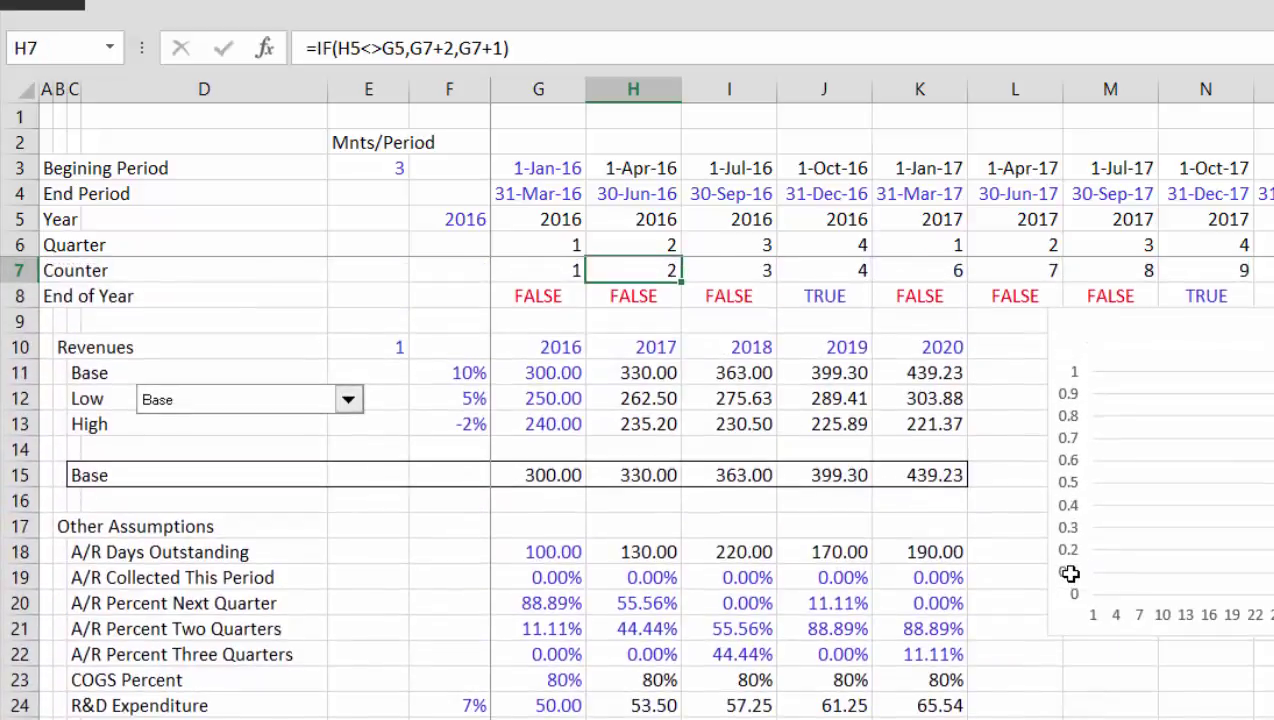
{"action": "key", "text": "Down"}
{"action": "key", "text": "Down"}
{"action": "key", "text": "Down"}
{"action": "key", "text": "Down"}
{"action": "key", "text": "Down"}
{"action": "key", "text": "Down"}
{"action": "key", "text": "Down"}
{"action": "key", "text": "Down"}
{"action": "key", "text": "Down"}
{"action": "key", "text": "Down"}
{"action": "key", "text": "Down"}
{"action": "key", "text": "Down"}
{"action": "key", "text": "Down"}
{"action": "key", "text": "Down"}
{"action": "key", "text": "Down"}
{"action": "key", "text": "Down"}
{"action": "key", "text": "Down"}
{"action": "key", "text": "Down"}
{"action": "key", "text": "Down"}
{"action": "key", "text": "Down"}
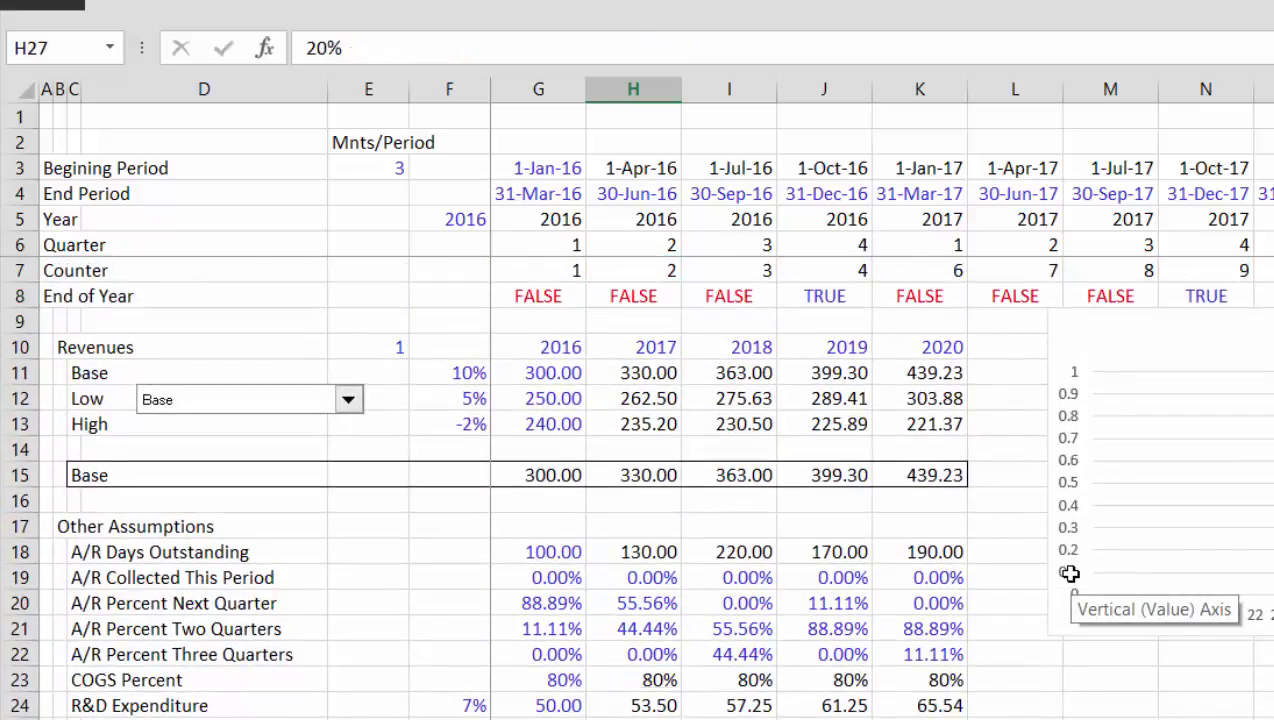
{"action": "key", "text": "Down"}
{"action": "key", "text": "Down"}
{"action": "key", "text": "Down"}
{"action": "key", "text": "Down"}
{"action": "key", "text": "Down"}
{"action": "key", "text": "Down"}
{"action": "key", "text": "Down"}
{"action": "key", "text": "Down"}
{"action": "key", "text": "Down"}
{"action": "key", "text": "Down"}
{"action": "key", "text": "Down"}
{"action": "key", "text": "Down"}
{"action": "key", "text": "Down"}
{"action": "key", "text": "Down"}
{"action": "key", "text": "Down"}
{"action": "key", "text": "Down"}
{"action": "key", "text": "Down"}
{"action": "key", "text": "Down"}
{"action": "key", "text": "Down"}
{"action": "key", "text": "Down"}
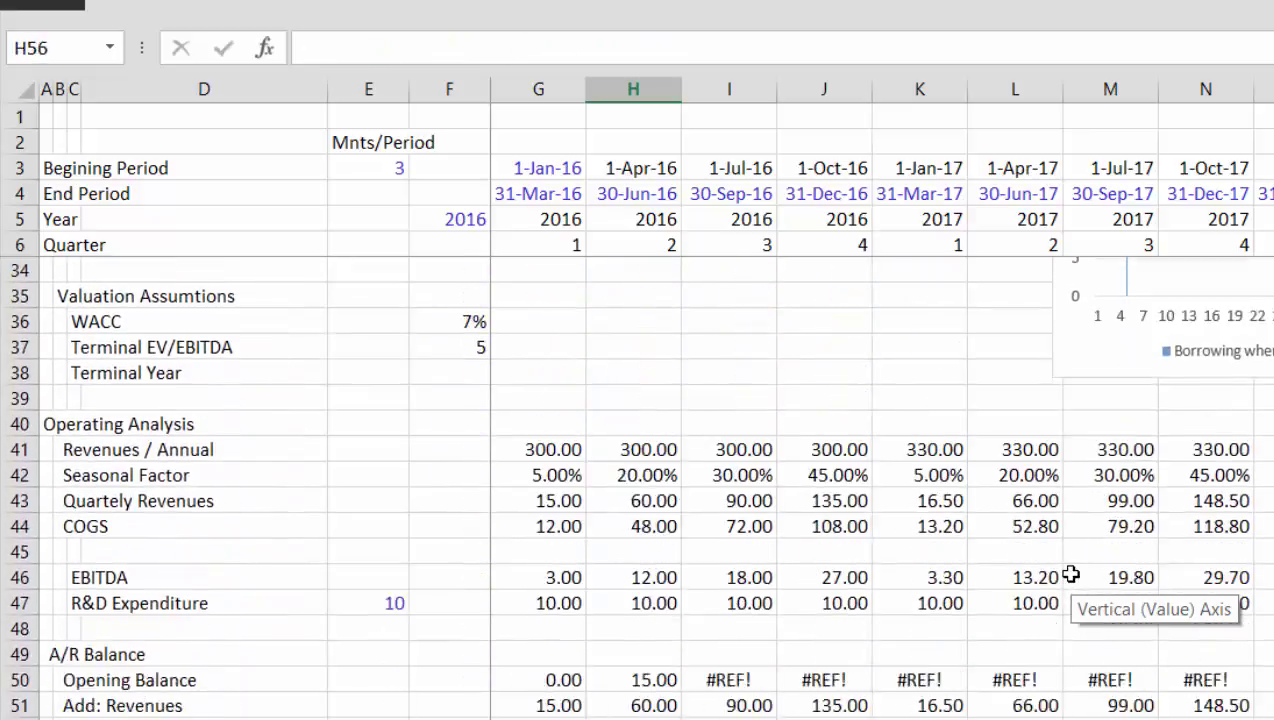
Insert five blank rows above the Opening Balance row, directly under the A/R Balance heading
{"action": "key", "text": "Up"}
{"action": "key", "text": "Up"}
{"action": "key", "text": "Up"}
{"action": "key", "text": "Up"}
{"action": "key", "text": "Up"}
{"action": "key", "text": "Up"}
{"action": "key", "text": "Left"}
{"action": "key", "text": "Left"}
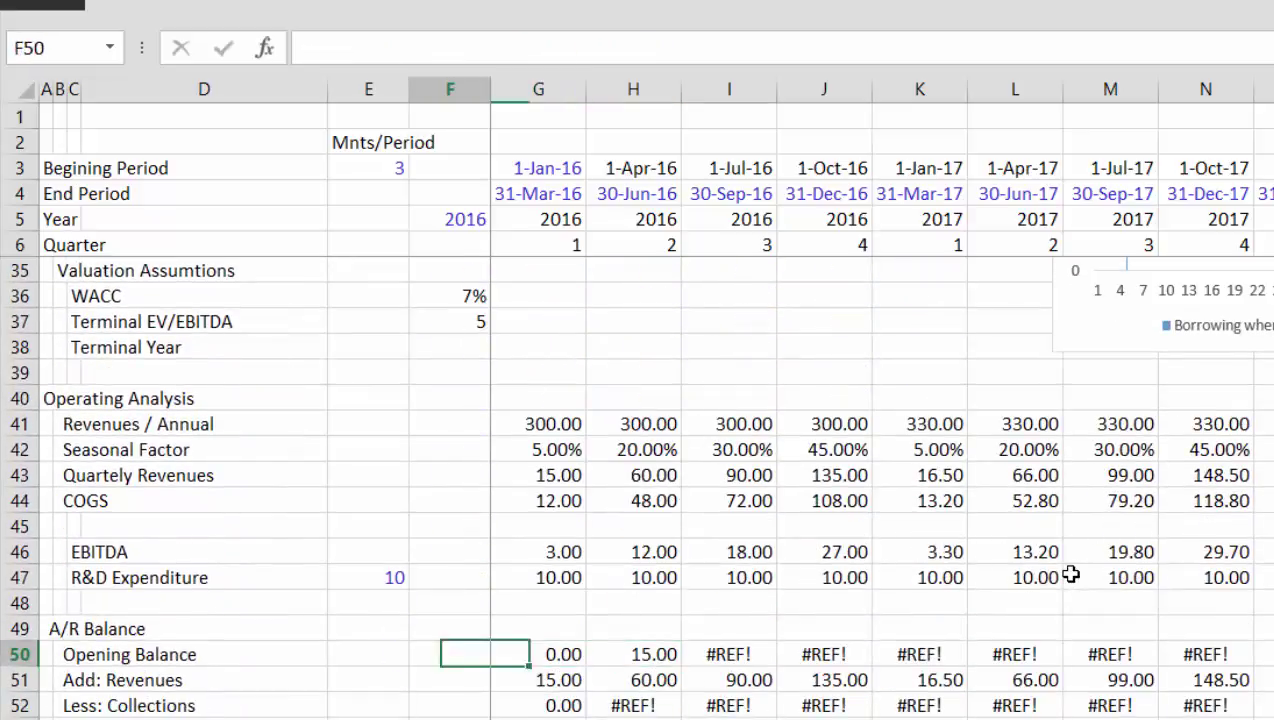
{"action": "key", "text": "Left"}
{"action": "key", "text": "Left"}
{"action": "key", "text": "Left"}
{"action": "key", "text": "Left"}
{"action": "key", "text": "Left"}
{"action": "key", "text": "shift+space"}
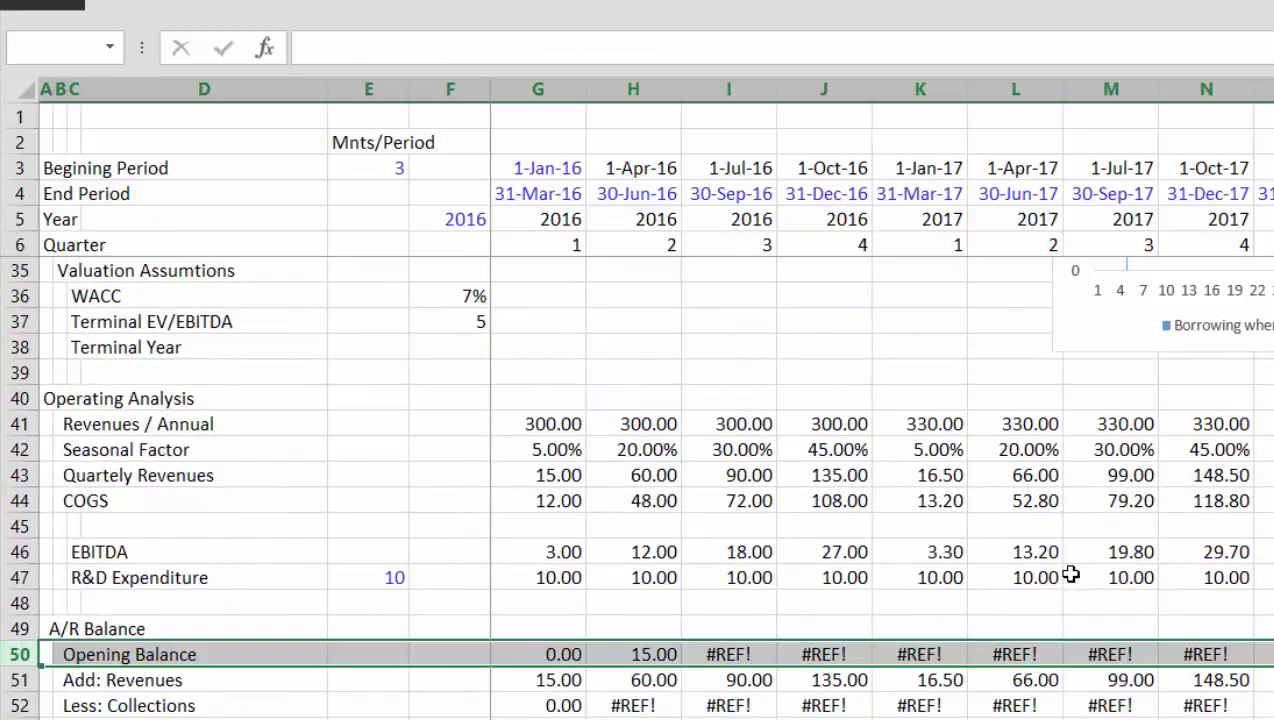
{"action": "key", "text": "ctrl+shift+plus"}
{"action": "key", "text": "ctrl+shift+plus"}
{"action": "key", "text": "ctrl+shift+plus"}
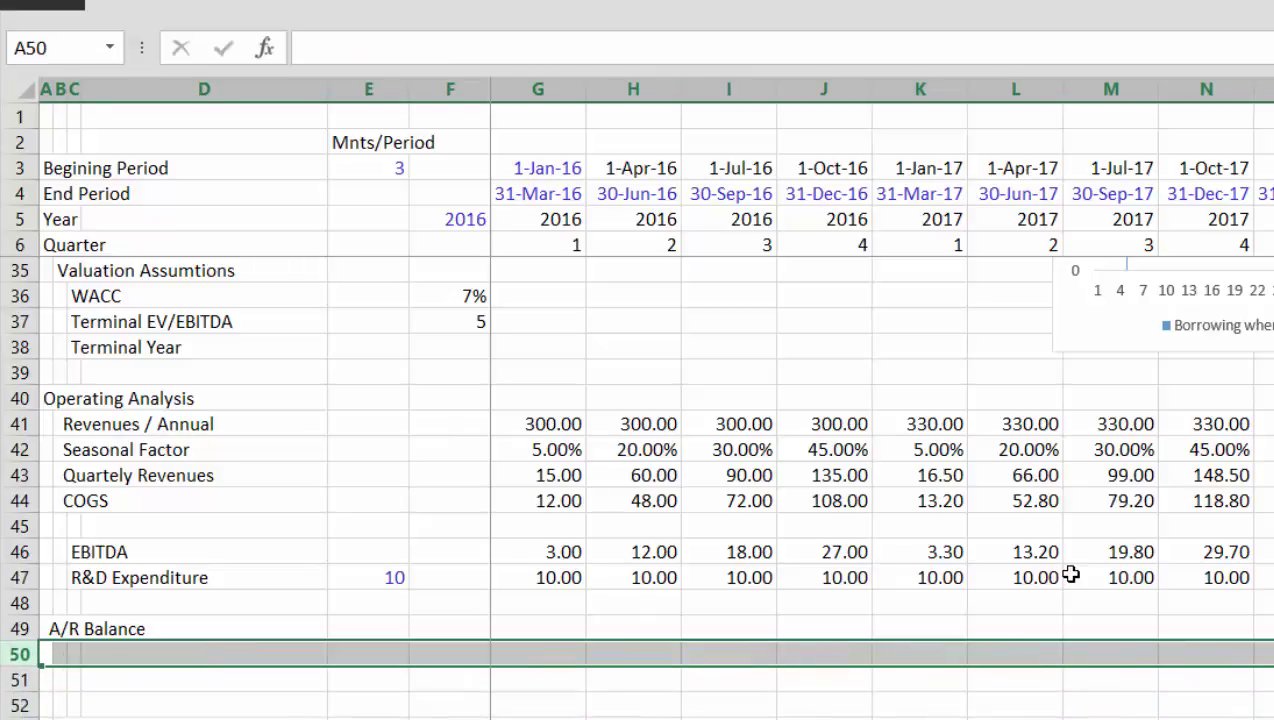
{"action": "key", "text": "ctrl+shift+plus"}
{"action": "key", "text": "ctrl+shift+plus"}
{"action": "key", "text": "Down"}
{"action": "key", "text": "Down"}
{"action": "key", "text": "Down"}
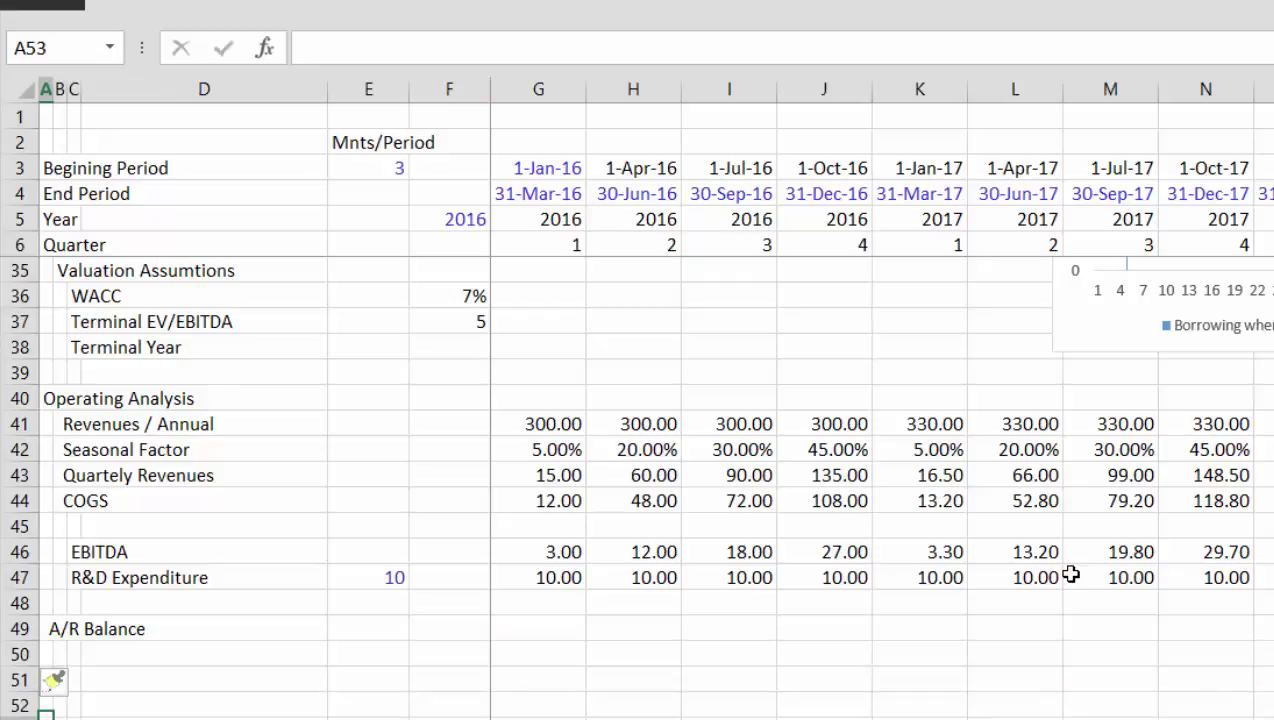
Enter the label "A/R Collectons" in B50, under the A/R Balance heading
{"action": "scroll", "coordinate": [1070, 573], "scroll_direction": "down", "scroll_amount": 2}
{"action": "key", "text": "Up"}
{"action": "key", "text": "Up"}
{"action": "key", "text": "Up"}
{"action": "key", "text": "Up"}
{"action": "key", "text": "Right"}
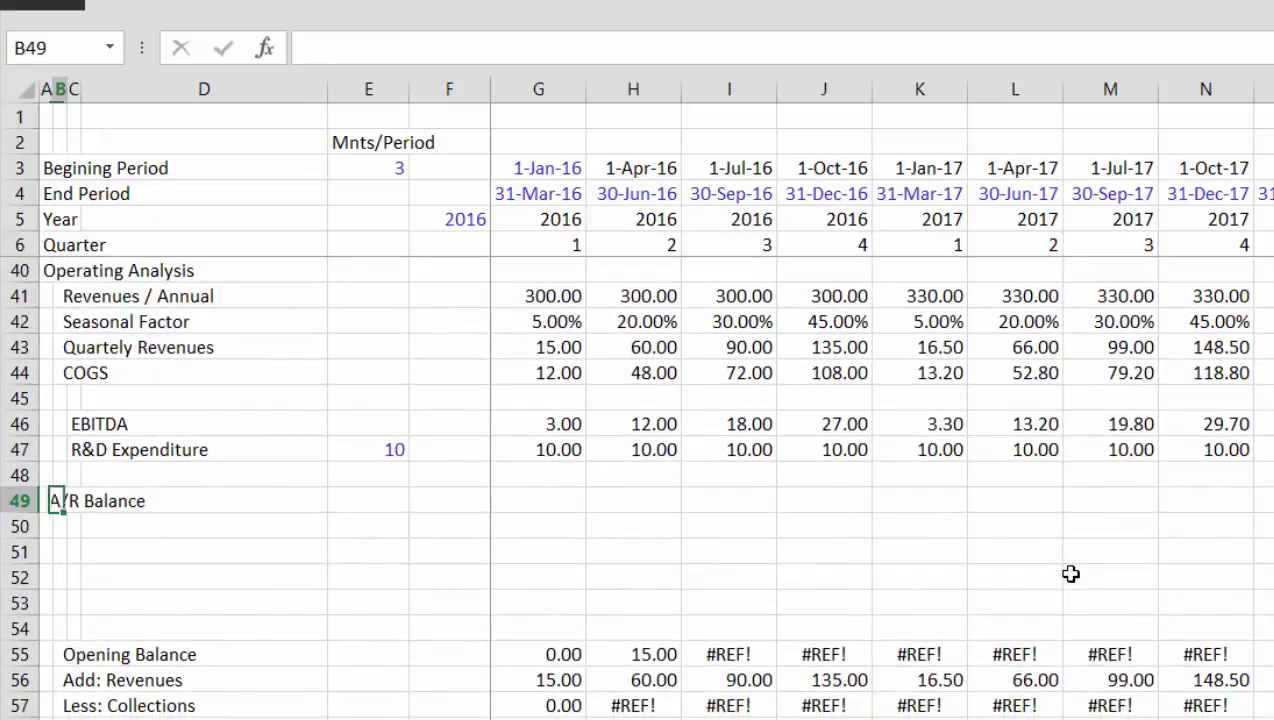
{"action": "key", "text": "Down"}
{"action": "key", "text": "Right"}
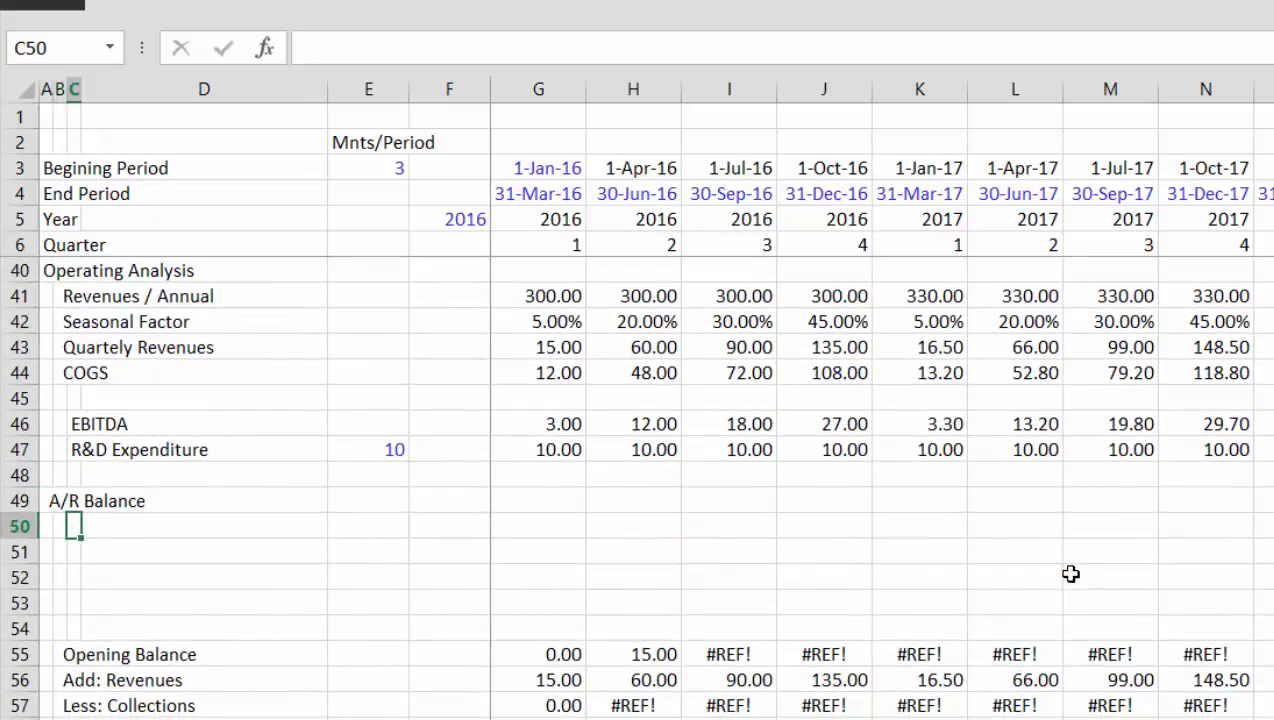
{"action": "key", "text": "Left"}
{"action": "type", "text": "A/R C"}
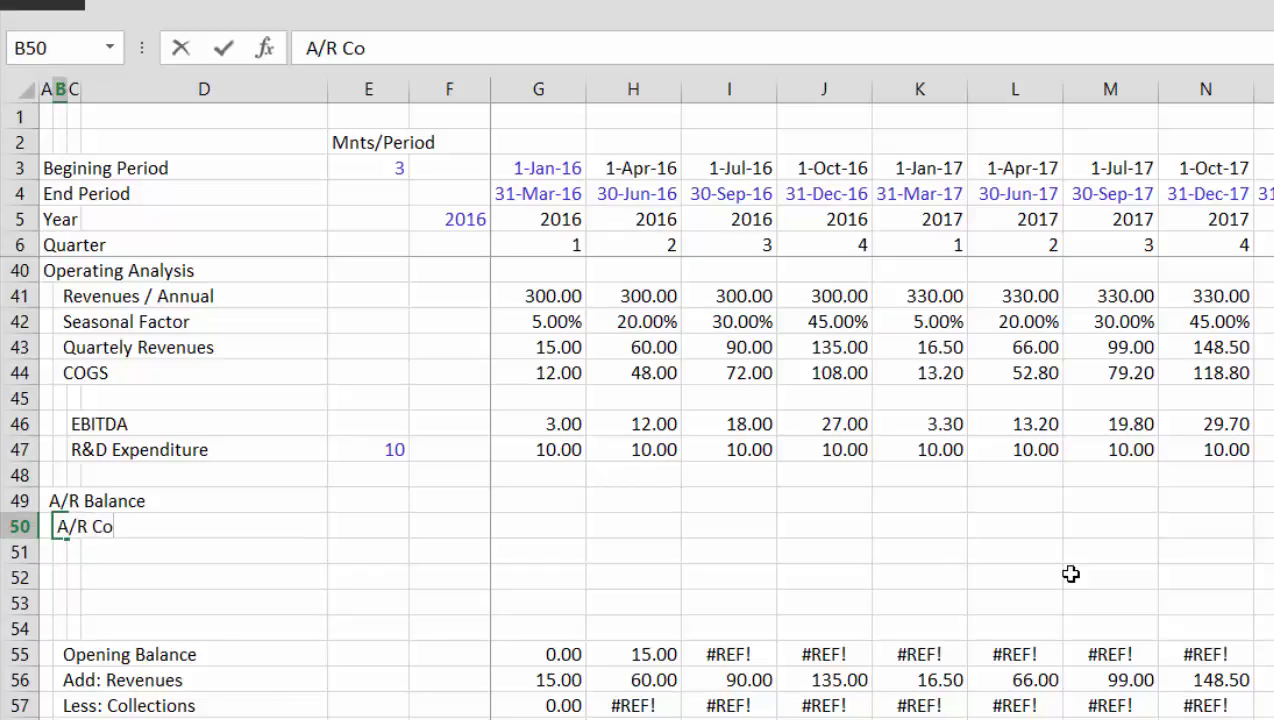
{"action": "type", "text": "llectopms"}
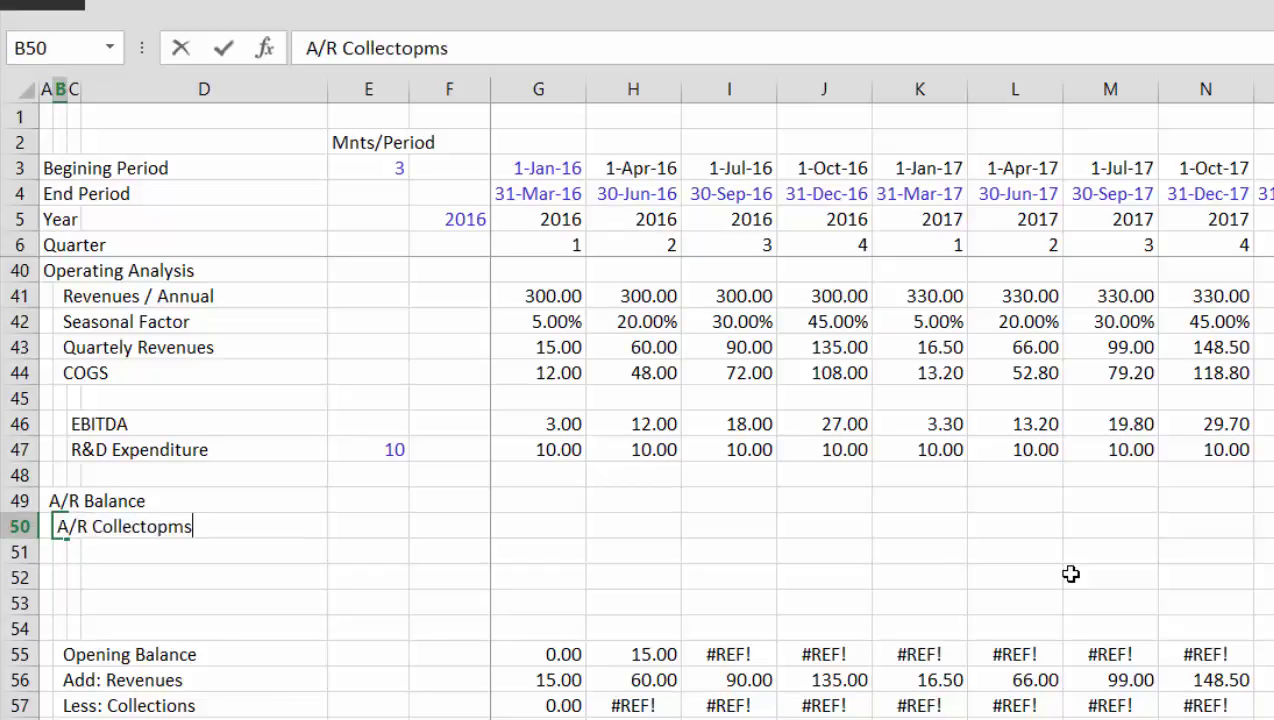
{"action": "key", "text": "BackSpace"}
{"action": "key", "text": "BackSpace"}
{"action": "key", "text": "BackSpace"}
{"action": "type", "text": "ns"}
{"action": "key", "text": "Return"}
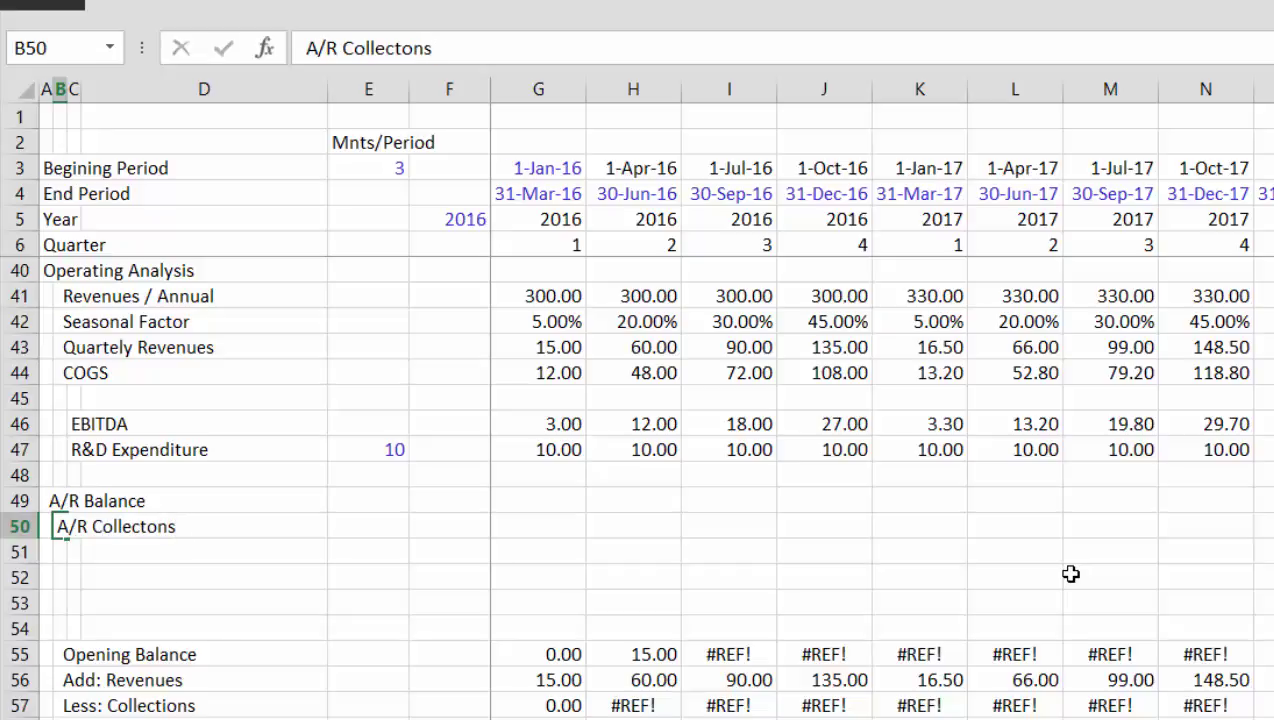
Correct the label in B50, under the A/R Balance heading, to "A/R Collections"
{"action": "key", "text": "Up"}
{"action": "type", "text": "A/"}
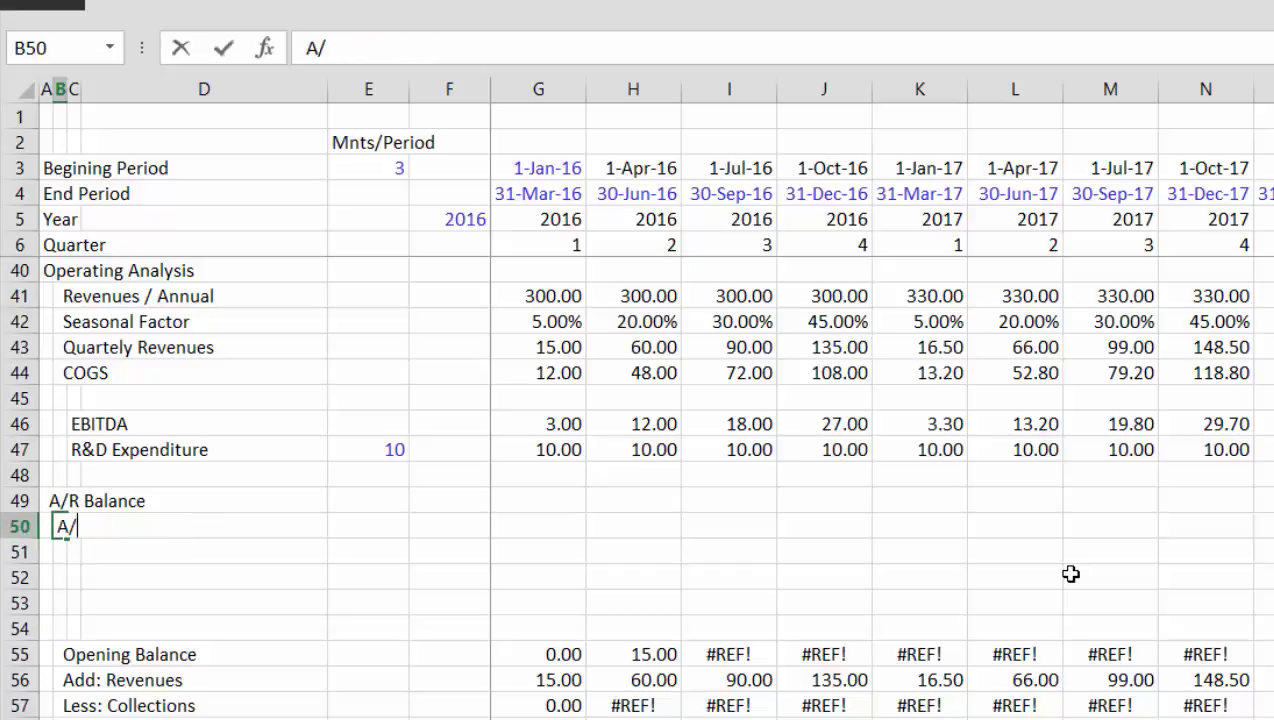
{"action": "type", "text": "R Collect"}
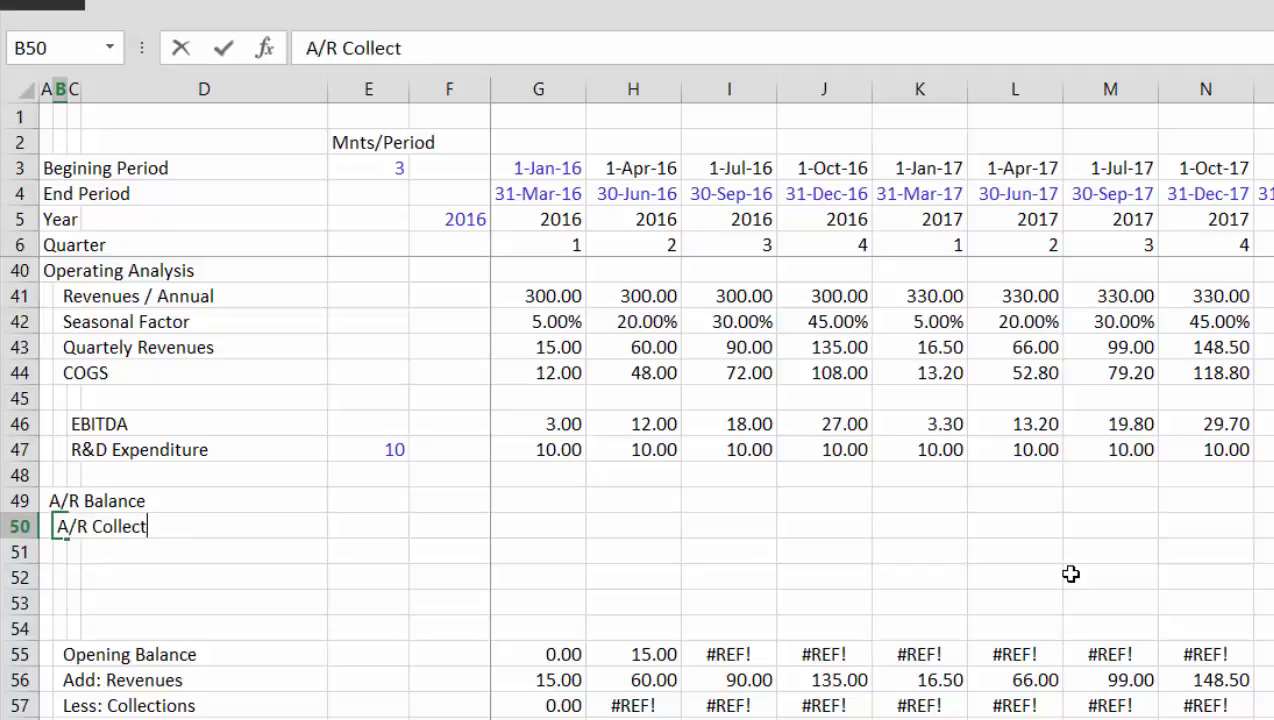
{"action": "type", "text": "ions"}
{"action": "key", "text": "Return"}
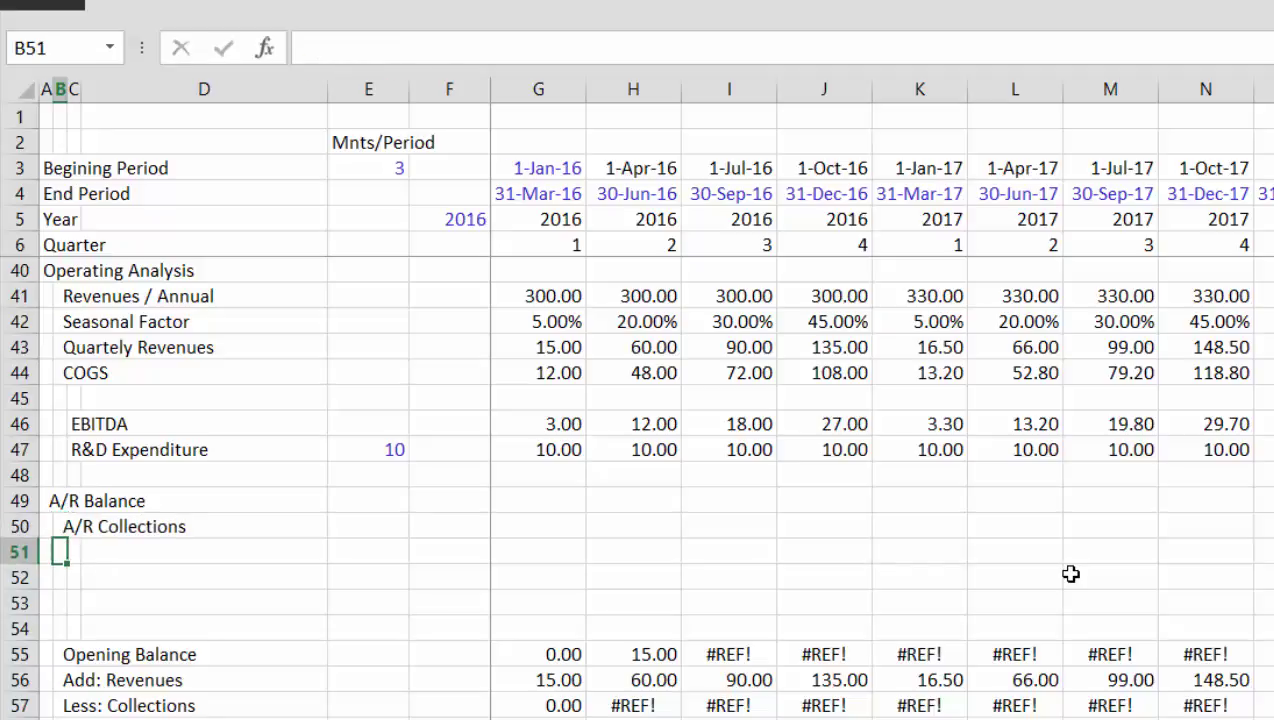
Enter the label "This Quarter" in C51, indented under A/R Collections
{"action": "key", "text": "Right"}
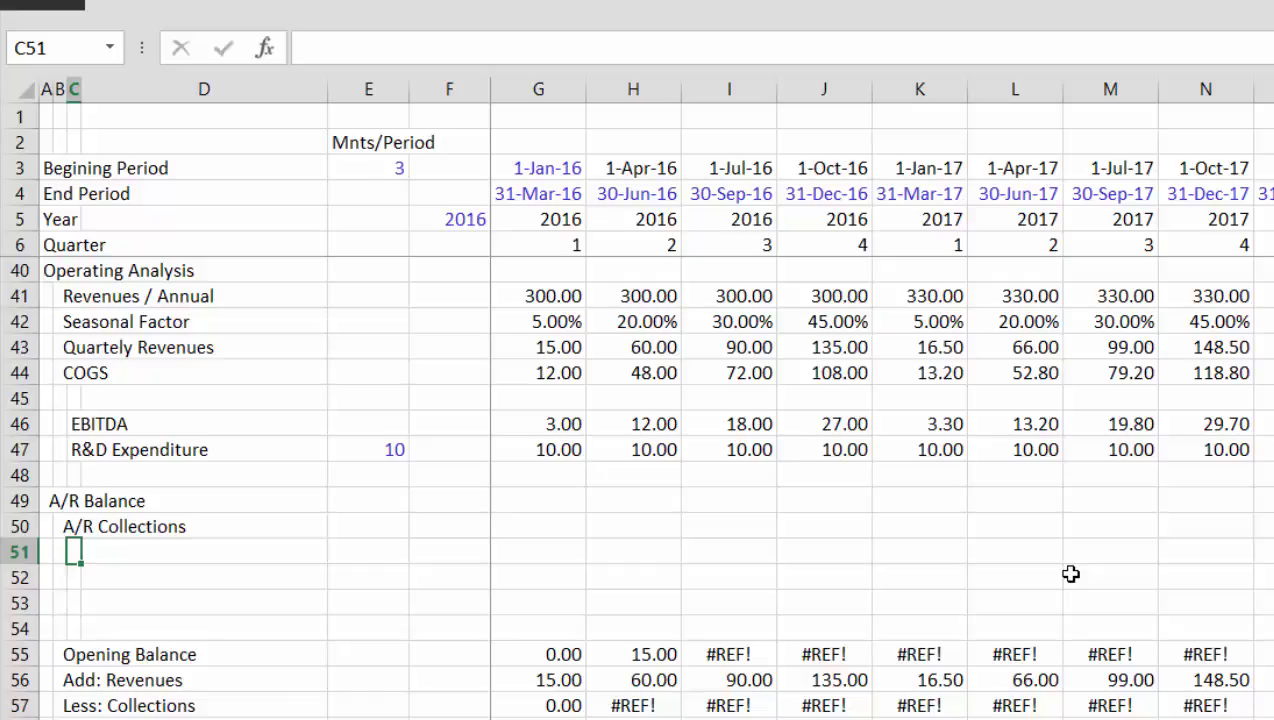
{"action": "type", "text": "Mont"}
{"action": "key", "text": "BackSpace"}
{"action": "key", "text": "BackSpace"}
{"action": "key", "text": "BackSpace"}
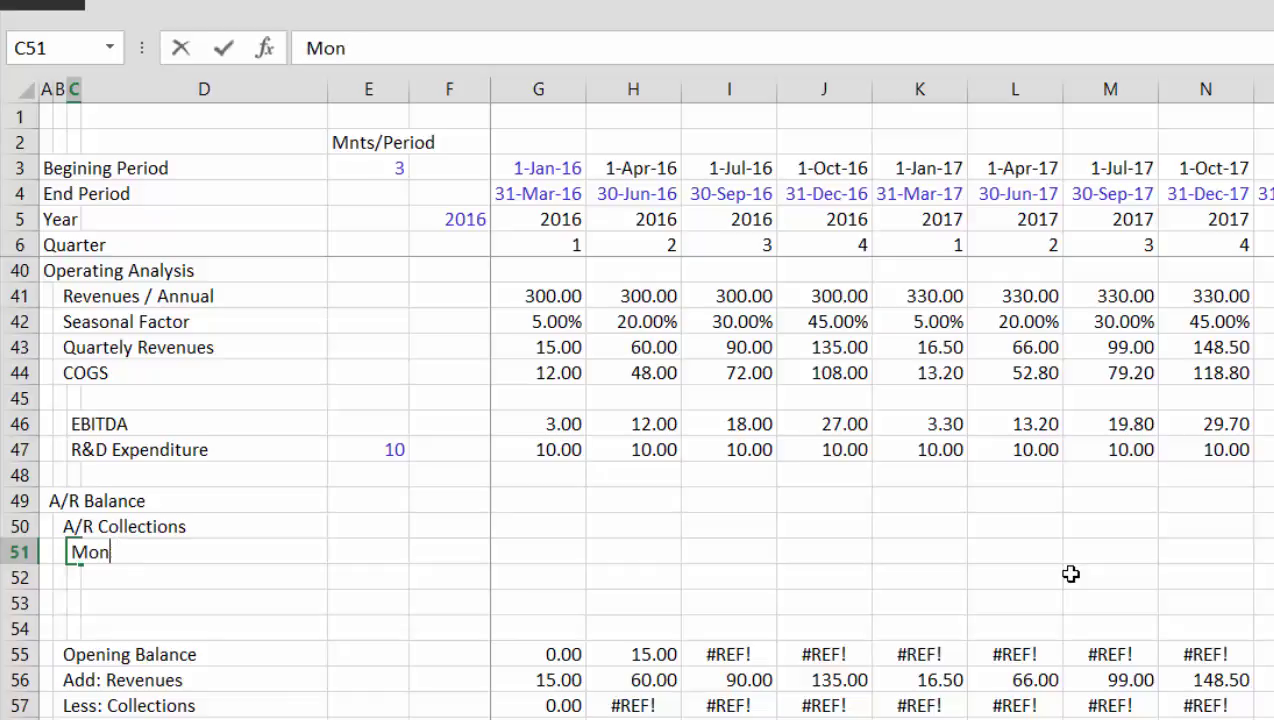
{"action": "key", "text": "BackSpace"}
{"action": "type", "text": "Q"}
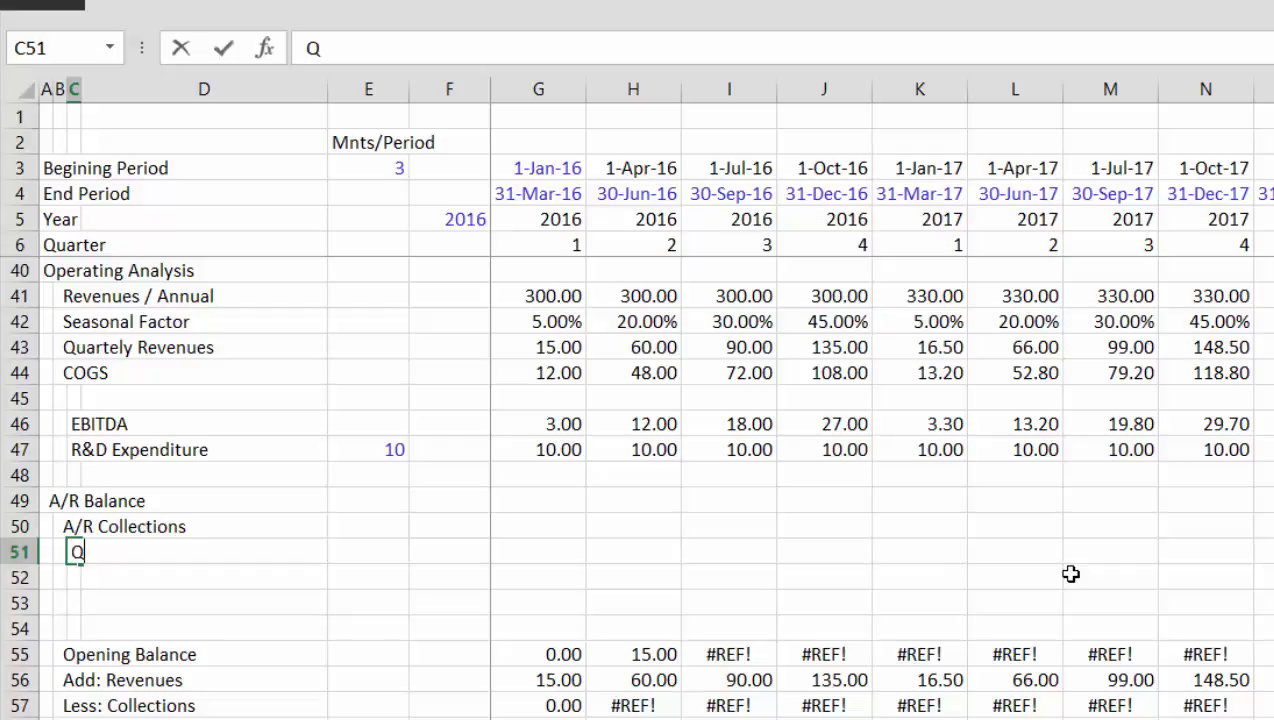
{"action": "key", "text": "BackSpace"}
{"action": "type", "text": "This"}
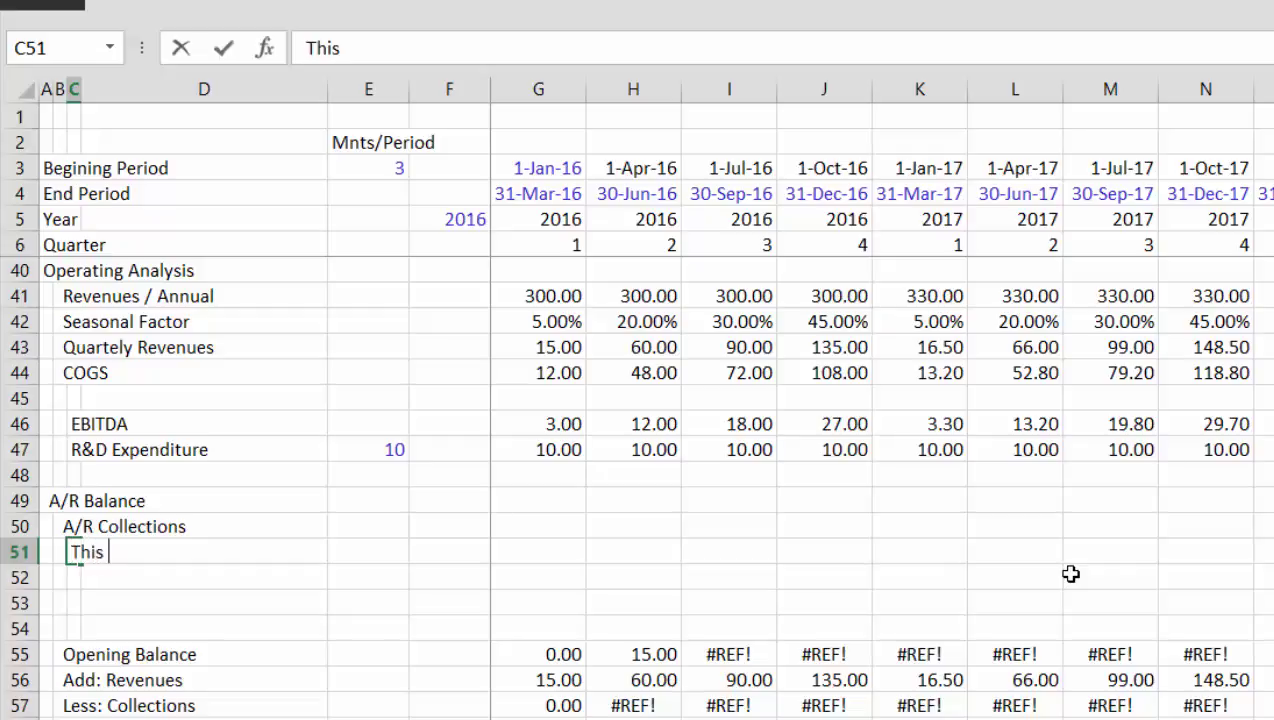
{"action": "type", "text": " Quarter"}
{"action": "key", "text": "Return"}
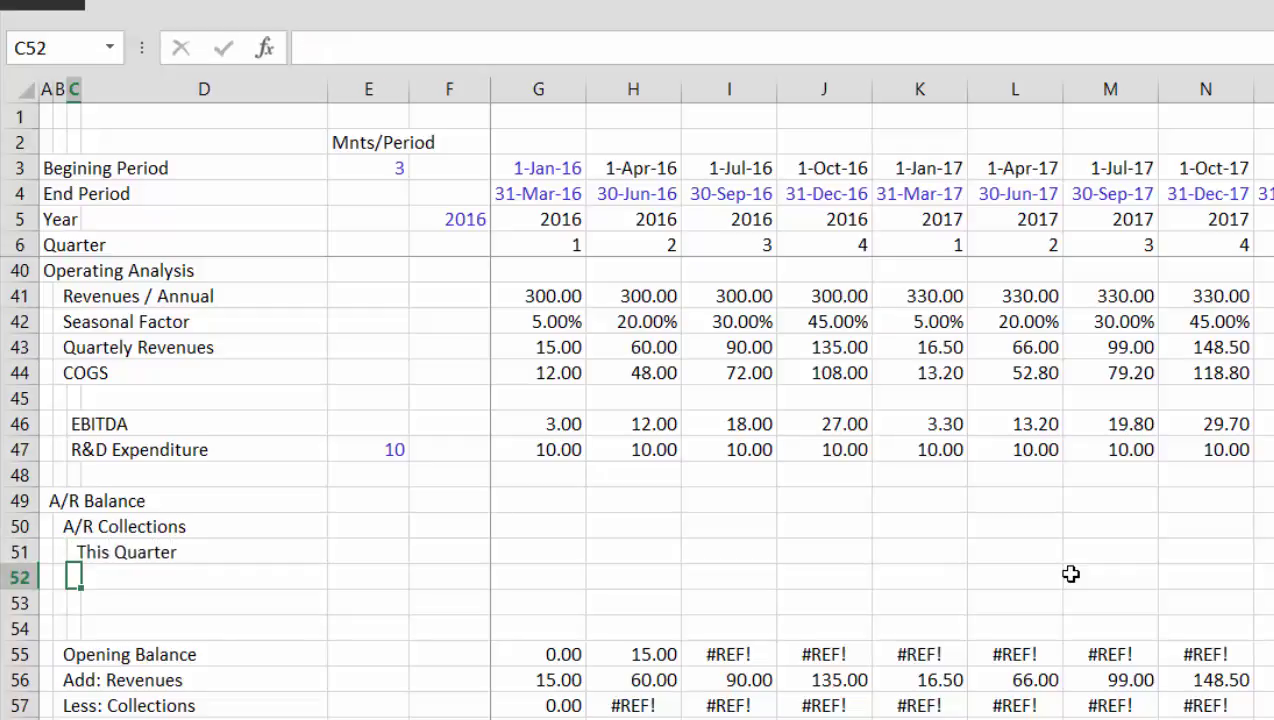
Set A/R Days Outstanding in J18, under Other Assumptions, to 190
{"action": "key", "text": "Up"}
{"action": "key", "text": "Right"}
{"action": "key", "text": "Right"}
{"action": "key", "text": "Right"}
{"action": "key", "text": "Right"}
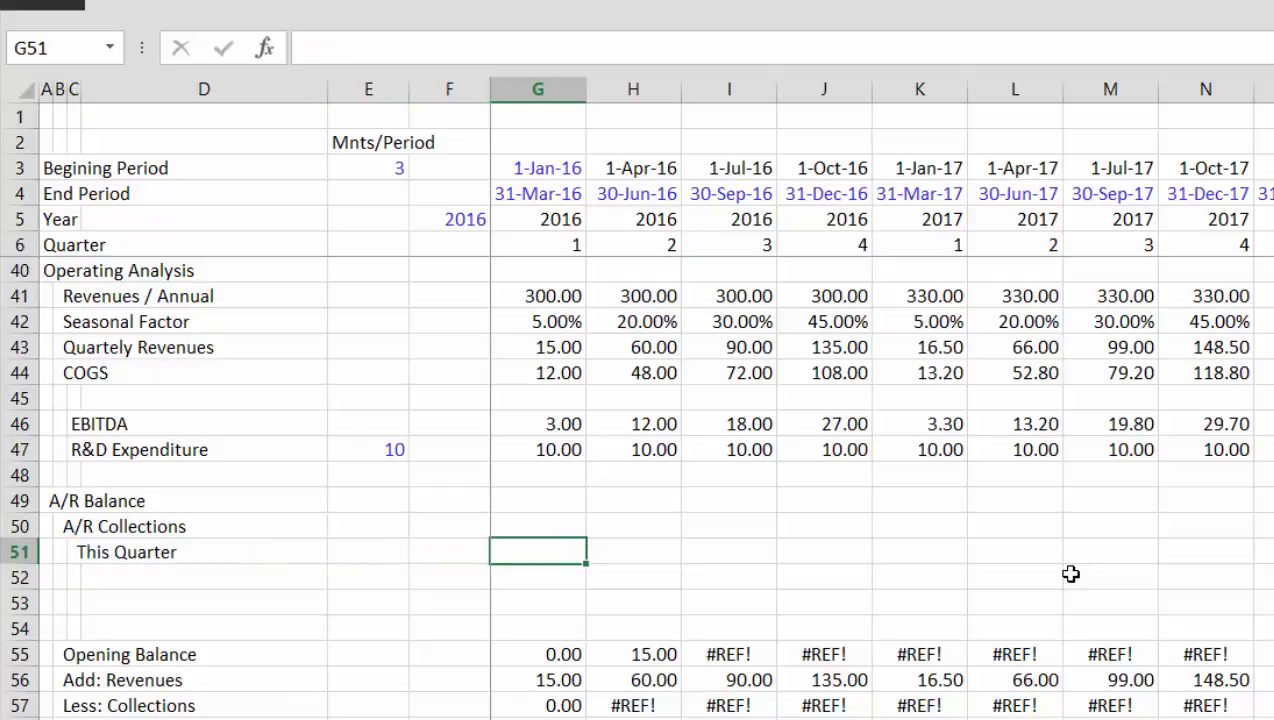
{"action": "key", "text": "Page_Up"}
{"action": "key", "text": "Up"}
{"action": "key", "text": "Up"}
{"action": "key", "text": "Up"}
{"action": "key", "text": "Up"}
{"action": "key", "text": "Up"}
{"action": "key", "text": "Up"}
{"action": "key", "text": "Up"}
{"action": "key", "text": "Up"}
{"action": "key", "text": "Up"}
{"action": "key", "text": "Up"}
{"action": "key", "text": "Up"}
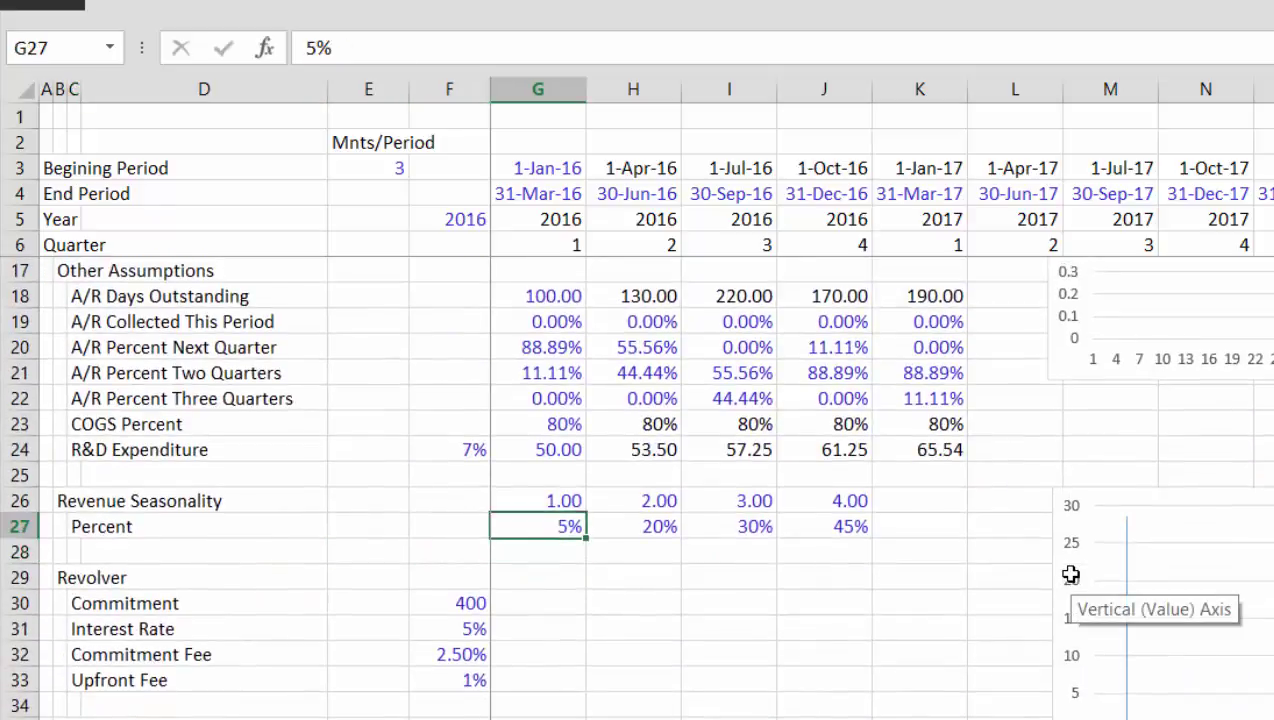
{"action": "key", "text": "Up"}
{"action": "key", "text": "Up"}
{"action": "key", "text": "Up"}
{"action": "key", "text": "Up"}
{"action": "key", "text": "Up"}
{"action": "key", "text": "Down"}
{"action": "key", "text": "Down"}
{"action": "key", "text": "Down"}
{"action": "key", "text": "Down"}
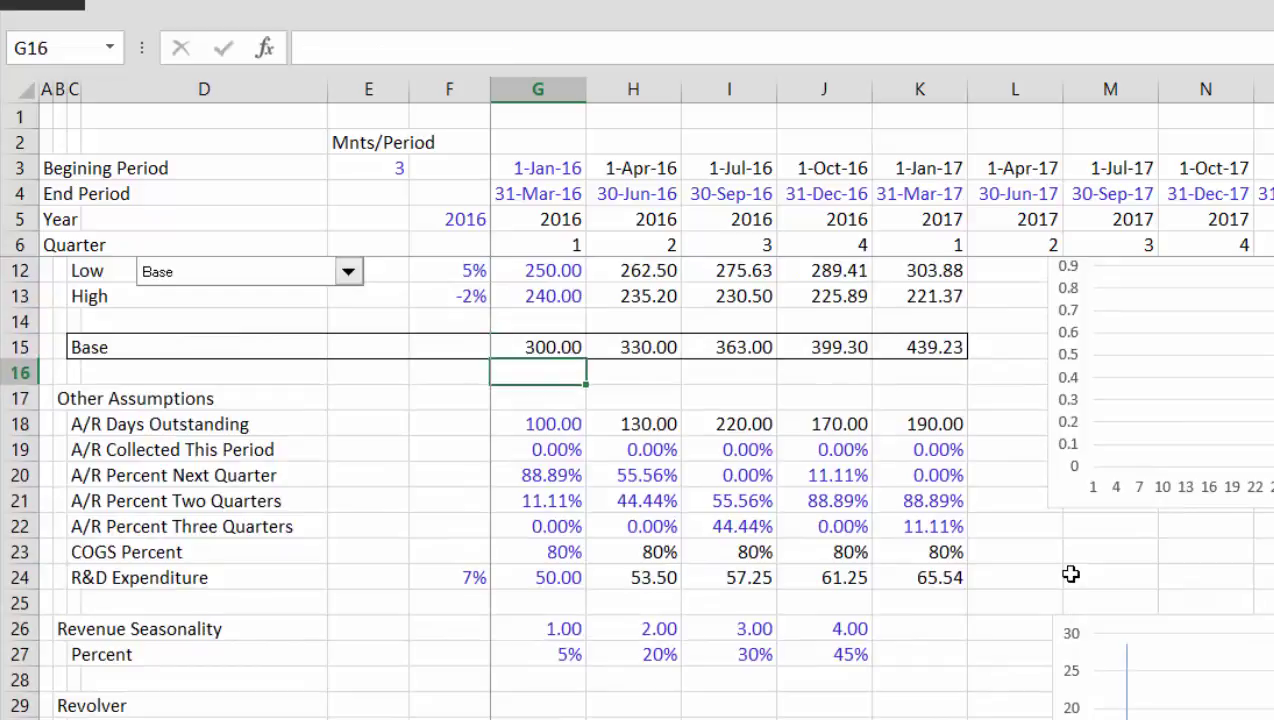
{"action": "key", "text": "Down"}
{"action": "key", "text": "Down"}
{"action": "key", "text": "Right"}
{"action": "key", "text": "Right"}
{"action": "key", "text": "Right"}
{"action": "key", "text": "Right"}
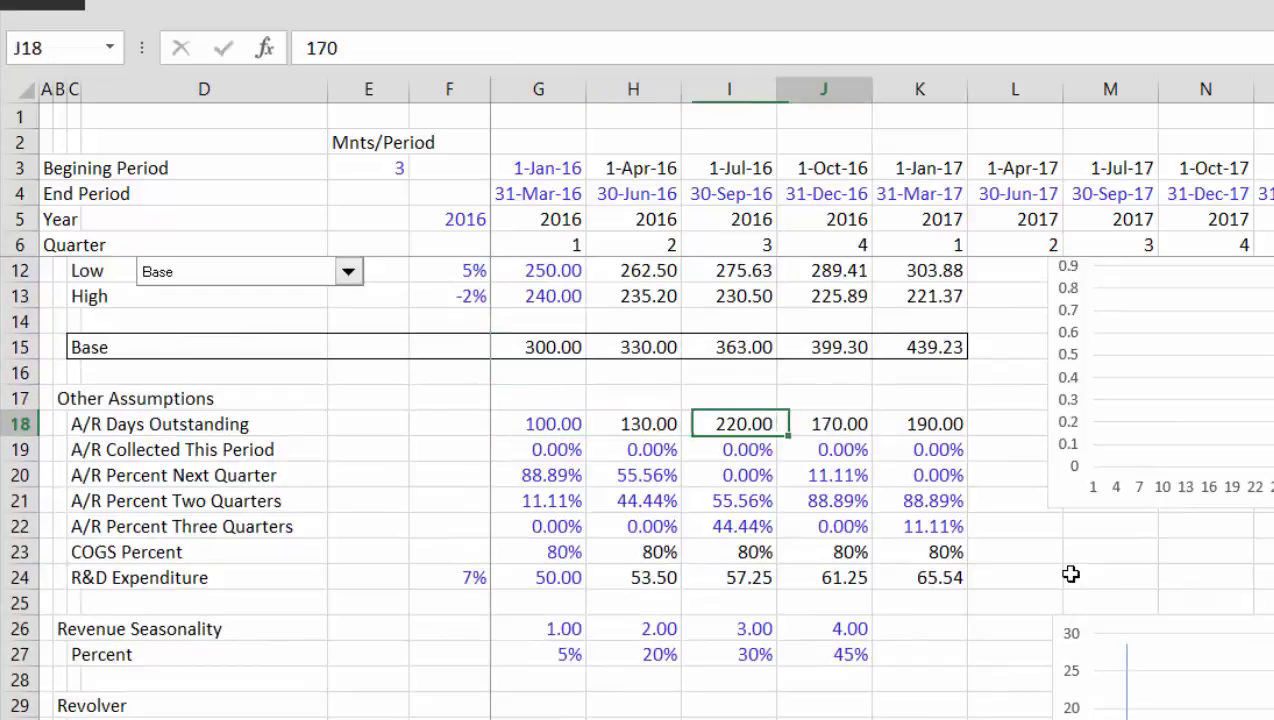
{"action": "key", "text": "Left"}
{"action": "key", "text": "Left"}
{"action": "key", "text": "Right"}
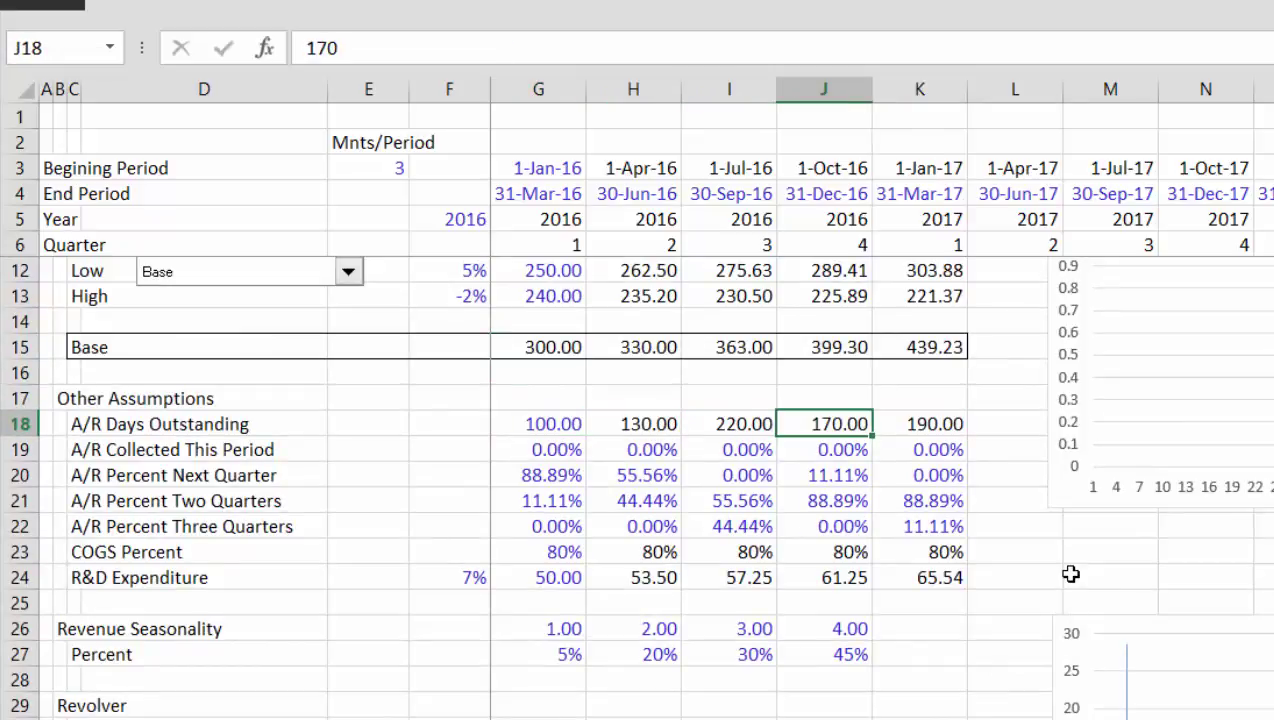
{"action": "type", "text": "190"}
{"action": "key", "text": "Return"}
{"action": "key", "text": "Up"}
{"action": "key", "text": "Right"}
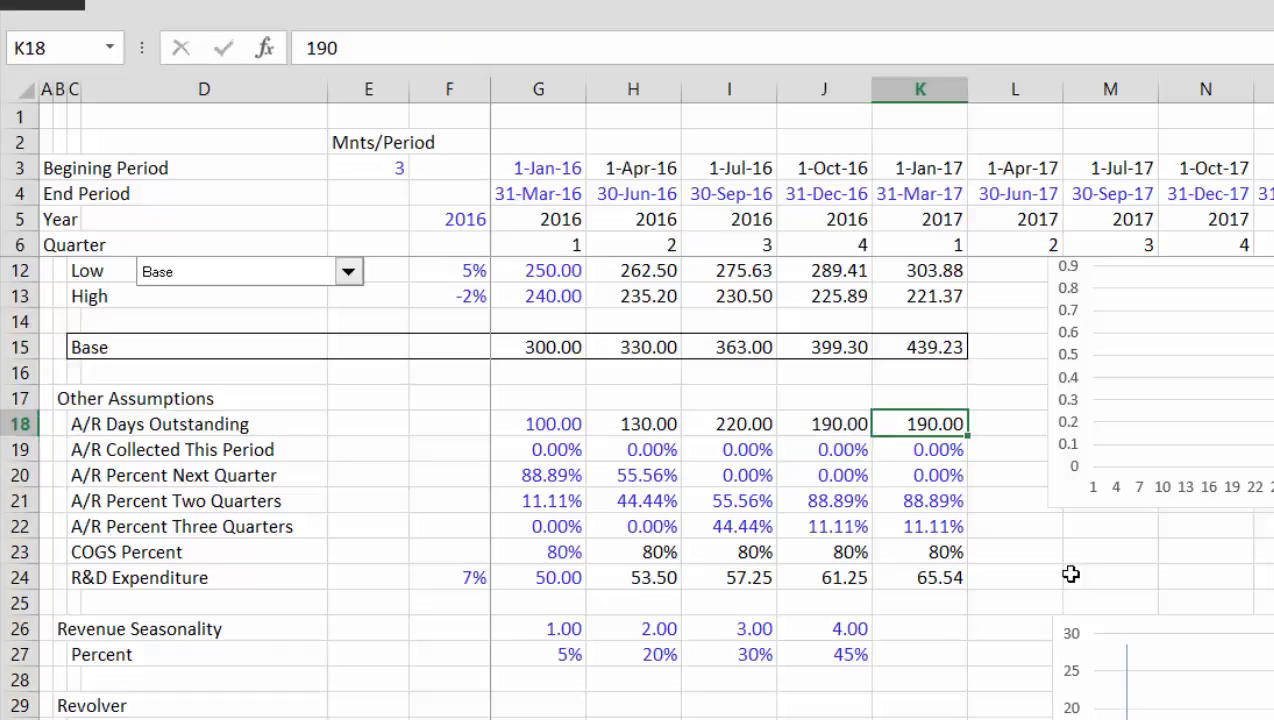
Set A/R Days Outstanding in G18 to 182
{"action": "key", "text": "Left"}
{"action": "key", "text": "Left"}
{"action": "key", "text": "Left"}
{"action": "key", "text": "Left"}
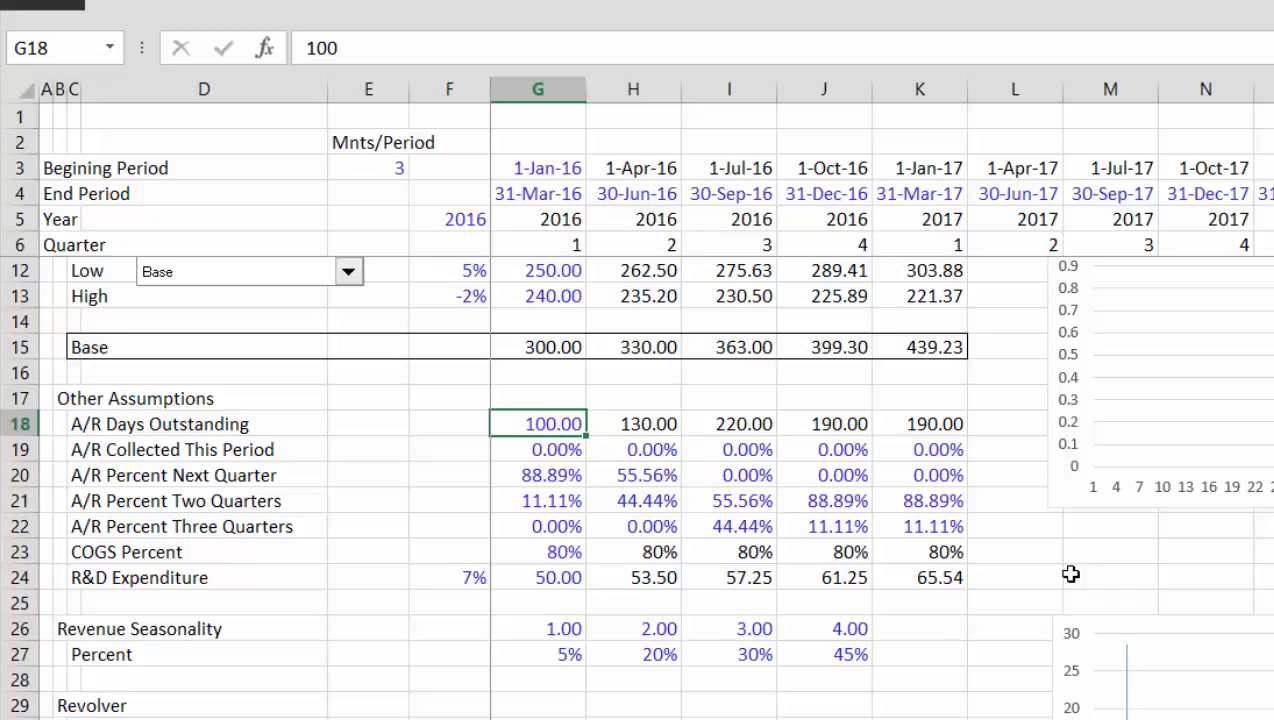
{"action": "type", "text": "1"}
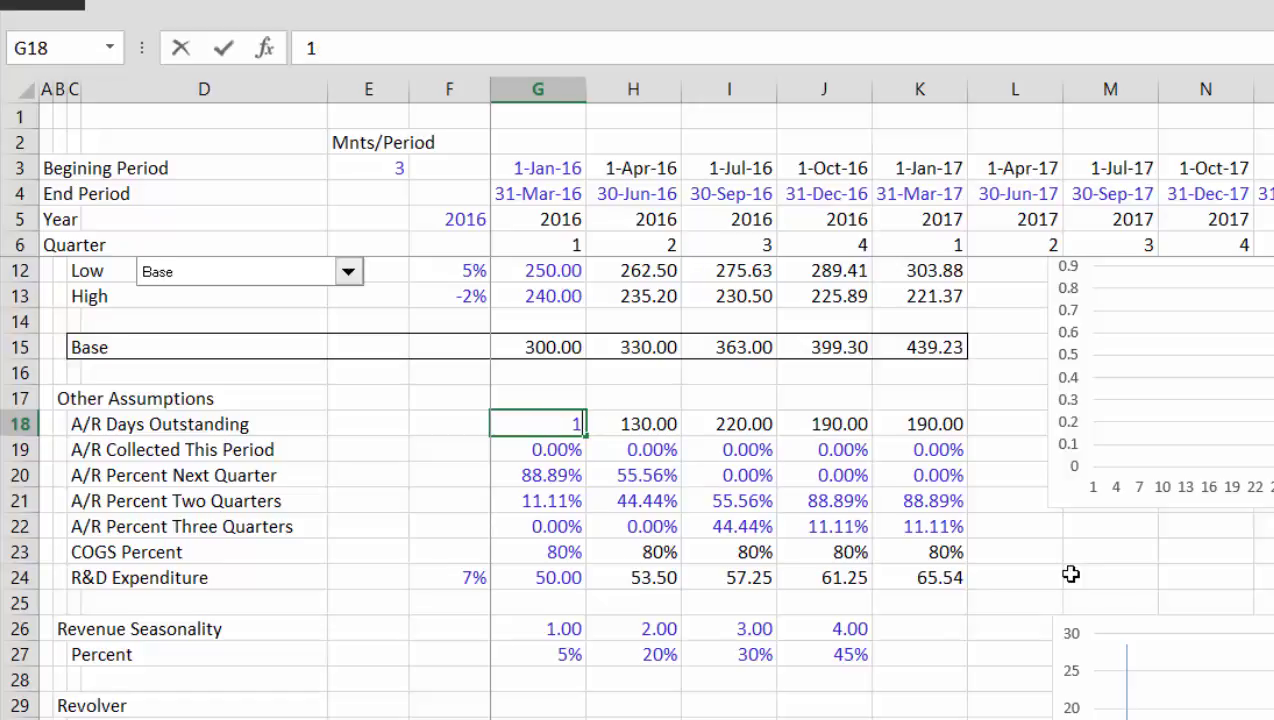
{"action": "type", "text": "82"}
{"action": "key", "text": "Return"}
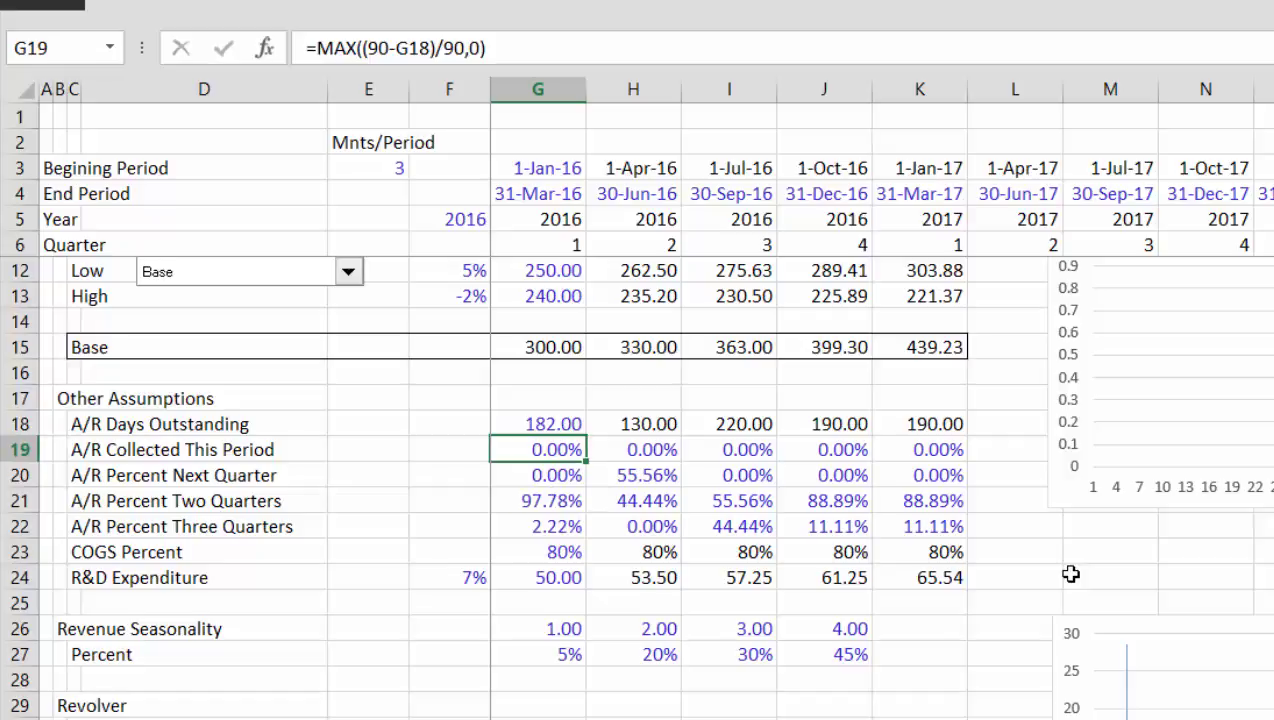
Set A/R Days Outstanding in H18 to 173
{"action": "key", "text": "Down"}
{"action": "key", "text": "Down"}
{"action": "key", "text": "Up"}
{"action": "key", "text": "Up"}
{"action": "key", "text": "Up"}
{"action": "key", "text": "Right"}
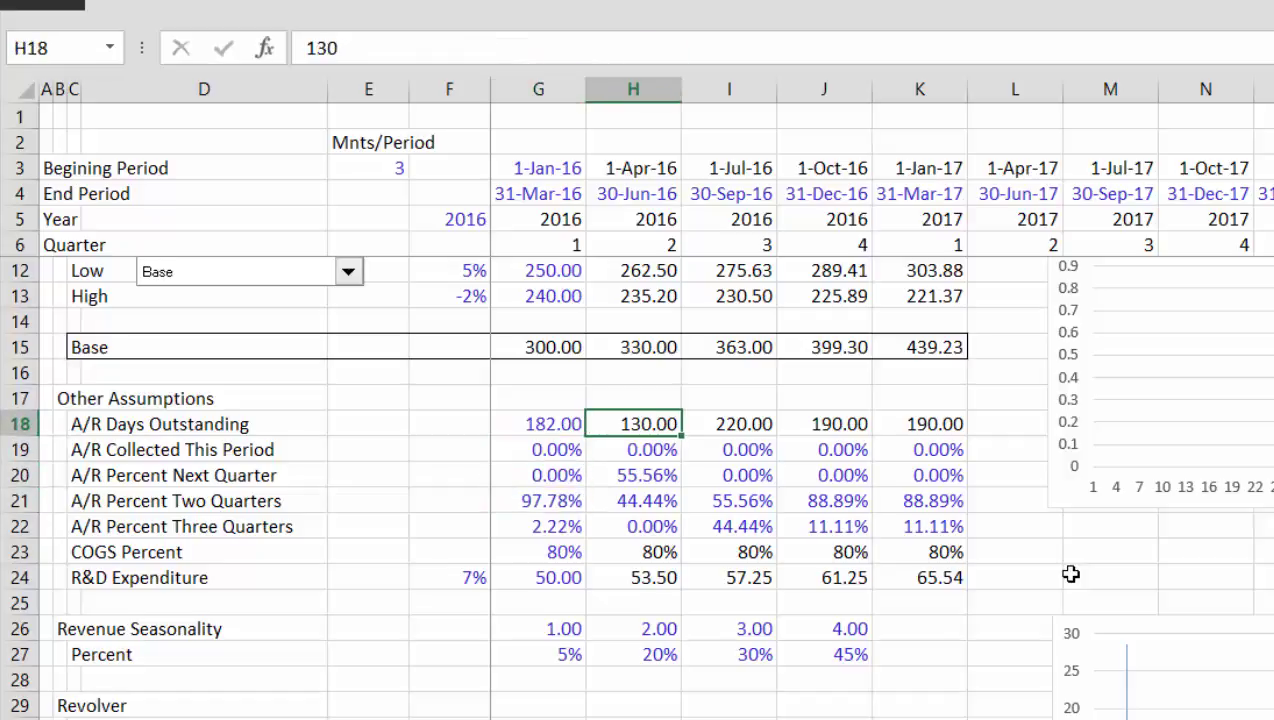
{"action": "type", "text": "173"}
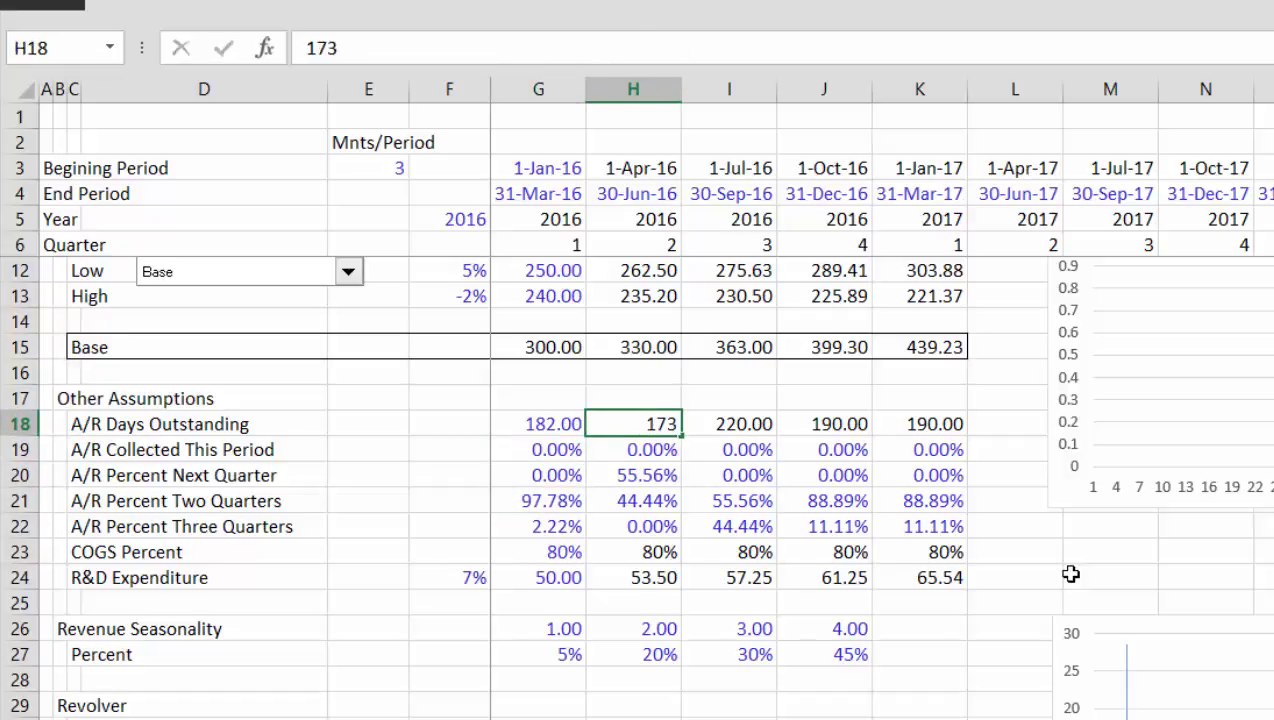
{"action": "key", "text": "Return"}
Set A/R Days Outstanding in J18 to 180
{"action": "key", "text": "Up"}
{"action": "key", "text": "Right"}
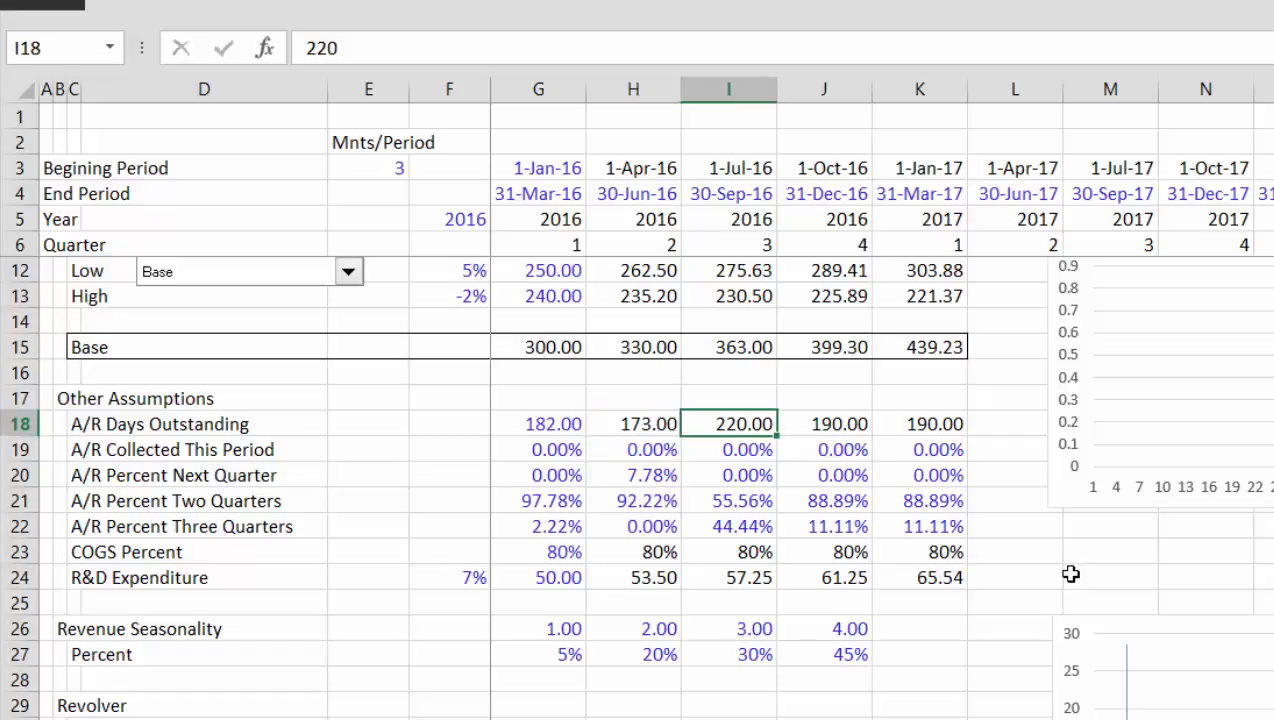
{"action": "key", "text": "Right"}
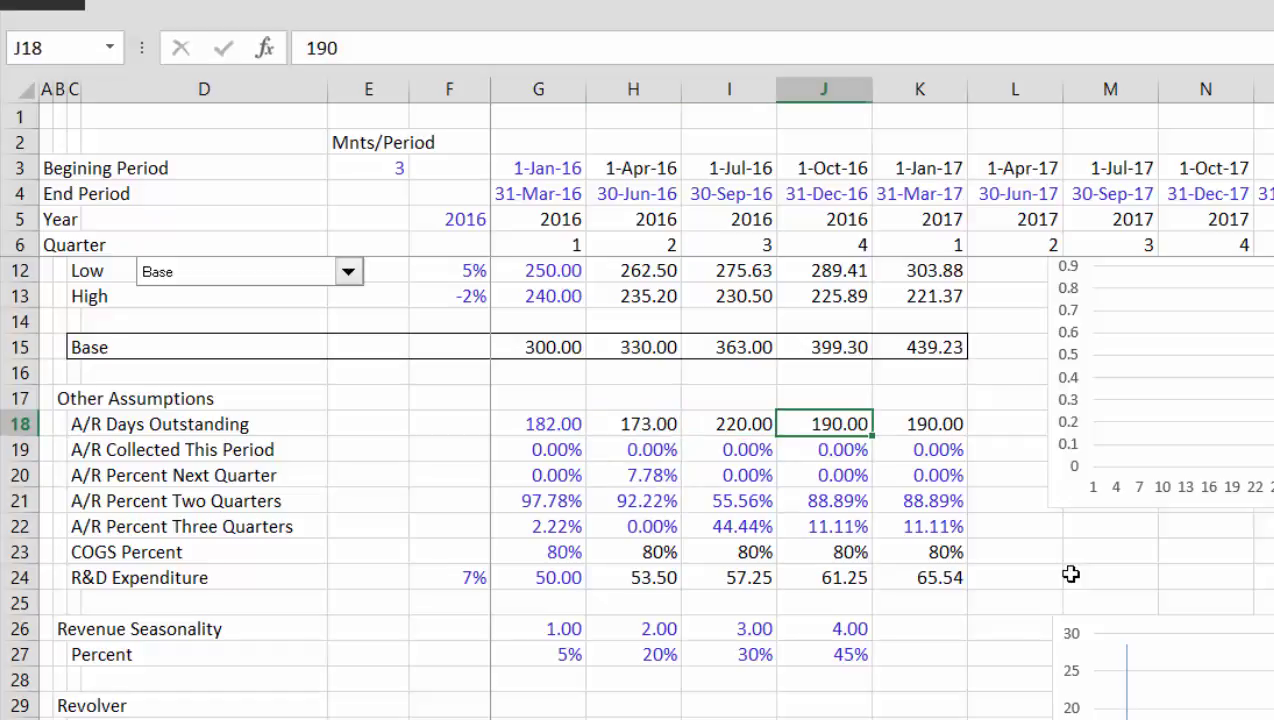
{"action": "type", "text": "180"}
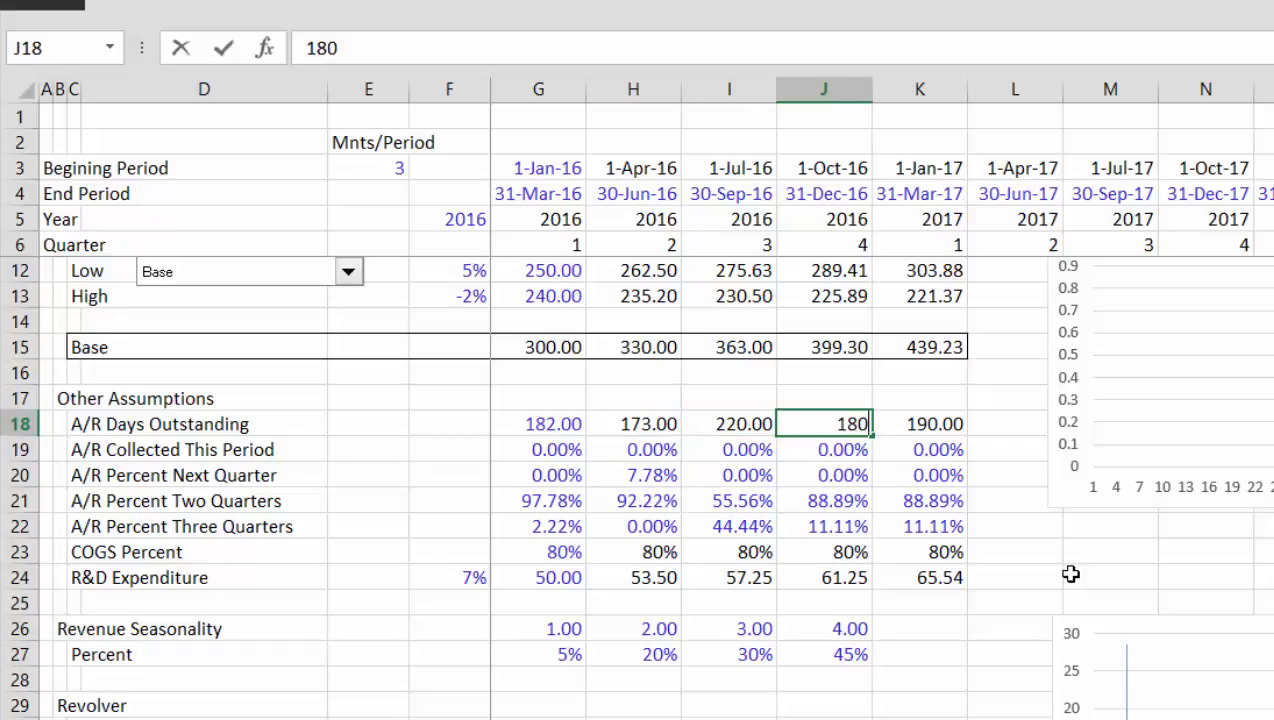
{"action": "key", "text": "Return"}
{"action": "key", "text": "Up"}
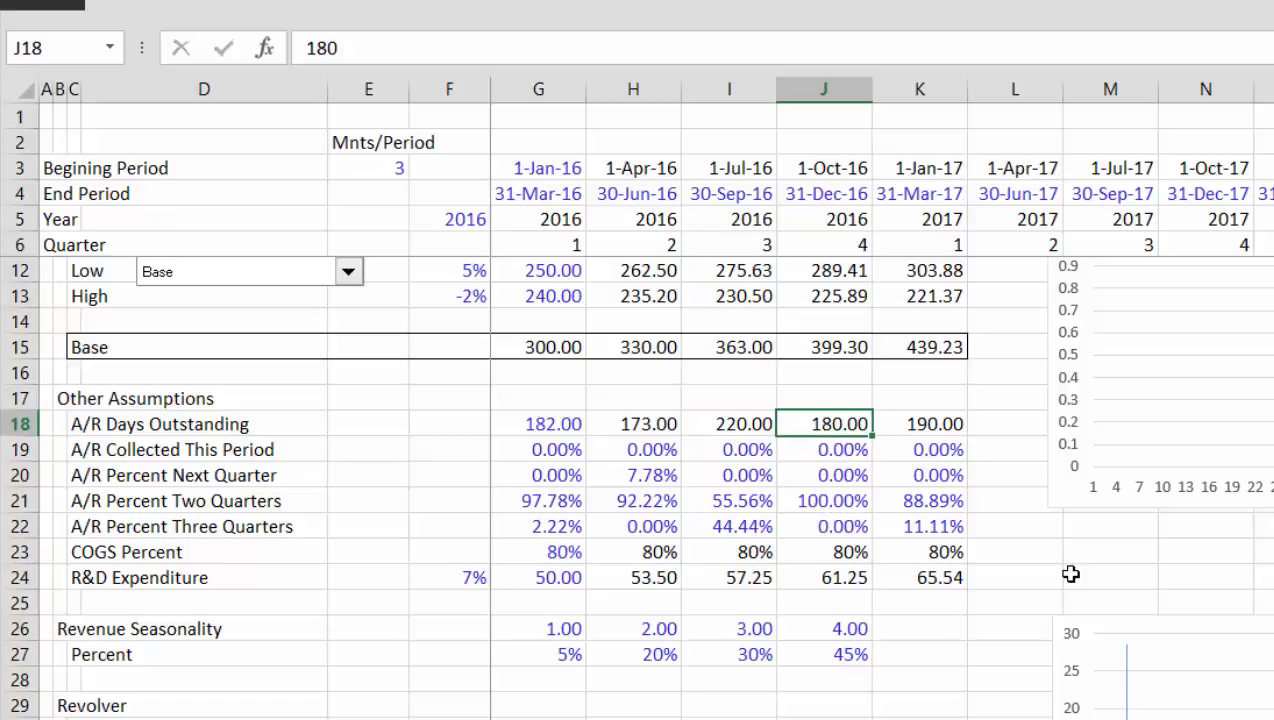
Set A/R Days Outstanding in K18 to 100
{"action": "key", "text": "Right"}
{"action": "key", "text": "F2"}
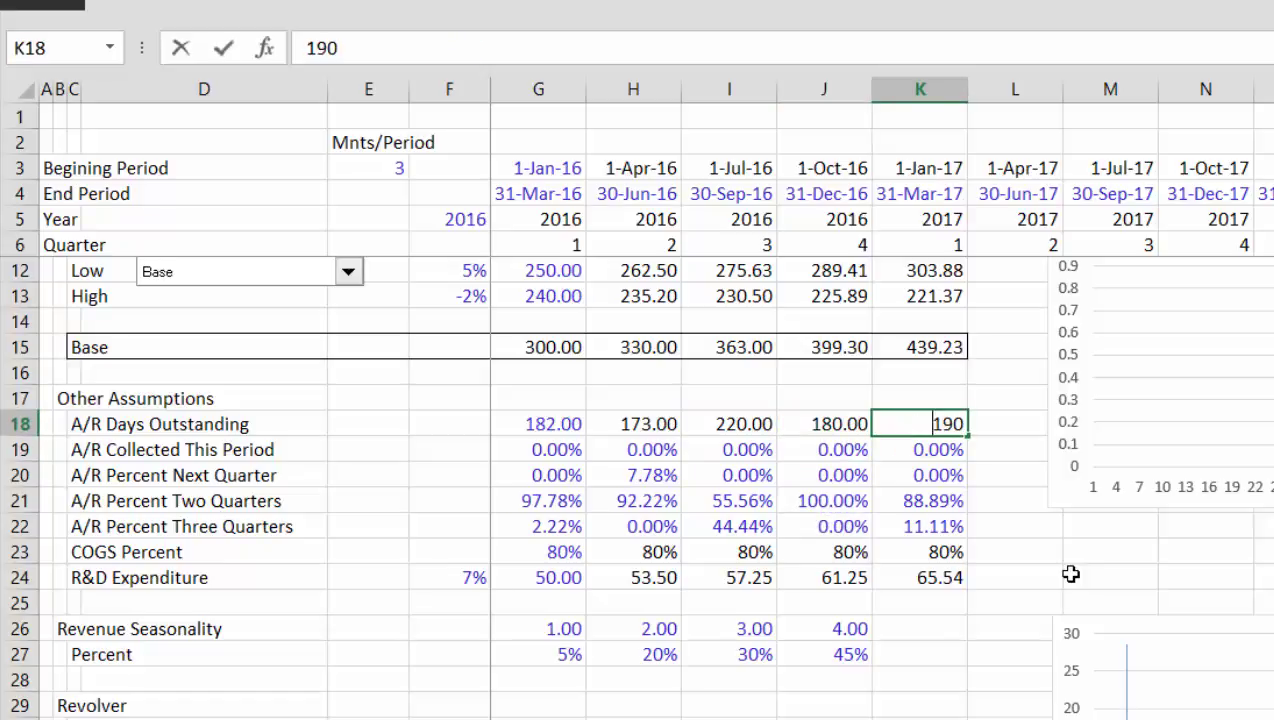
{"action": "key", "text": "BackSpace"}
{"action": "key", "text": "BackSpace"}
{"action": "type", "text": "00"}
{"action": "key", "text": "Return"}
{"action": "key", "text": "Down"}
{"action": "key", "text": "Down"}
{"action": "key", "text": "Down"}
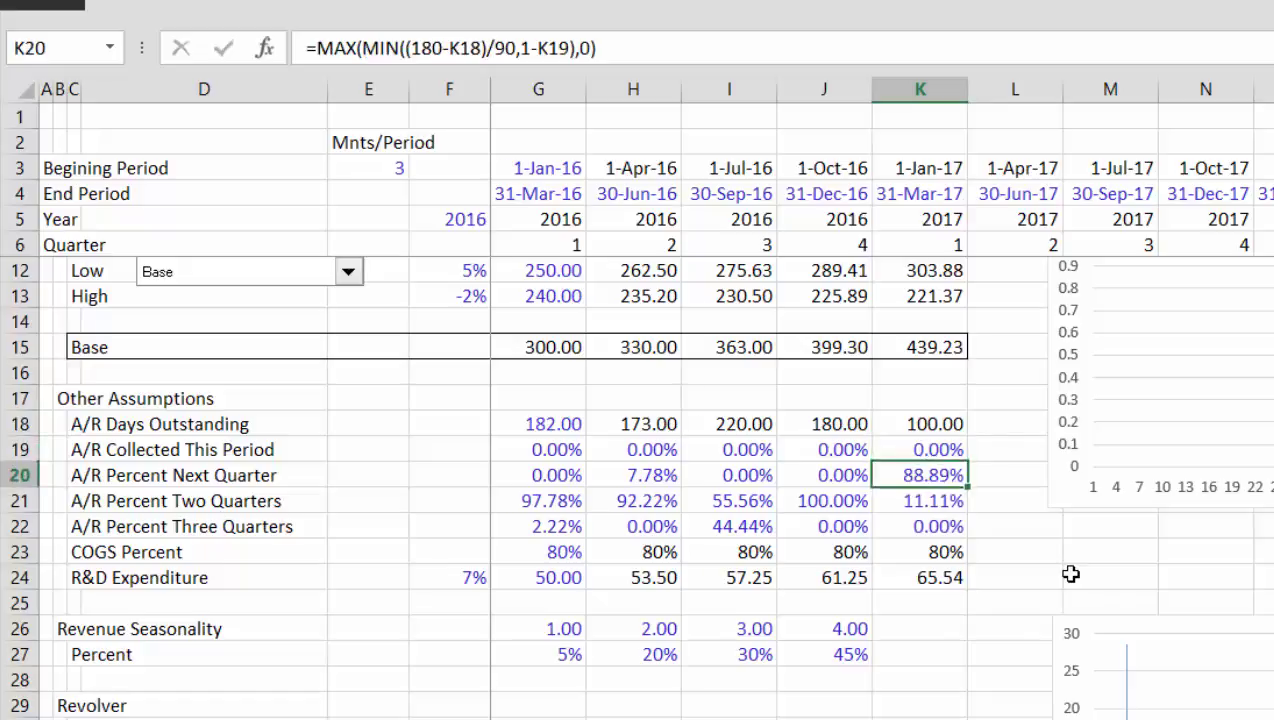
Examine the A/R collection percentages and their formulas in rows 19 to 22 across columns G to K
{"action": "key", "text": "Up"}
{"action": "key", "text": "Up"}
{"action": "key", "text": "Down"}
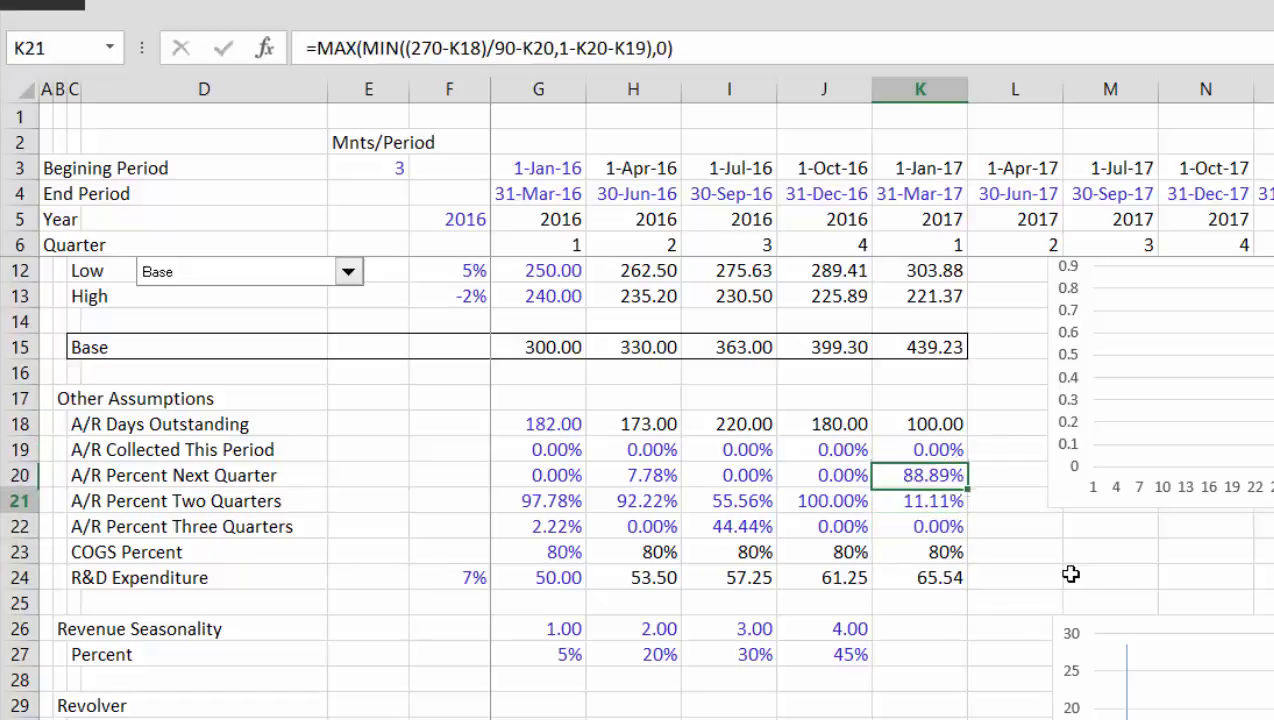
{"action": "key", "text": "Left"}
{"action": "key", "text": "Left"}
{"action": "key", "text": "Left"}
{"action": "key", "text": "Left"}
{"action": "key", "text": "Up"}
{"action": "key", "text": "Up"}
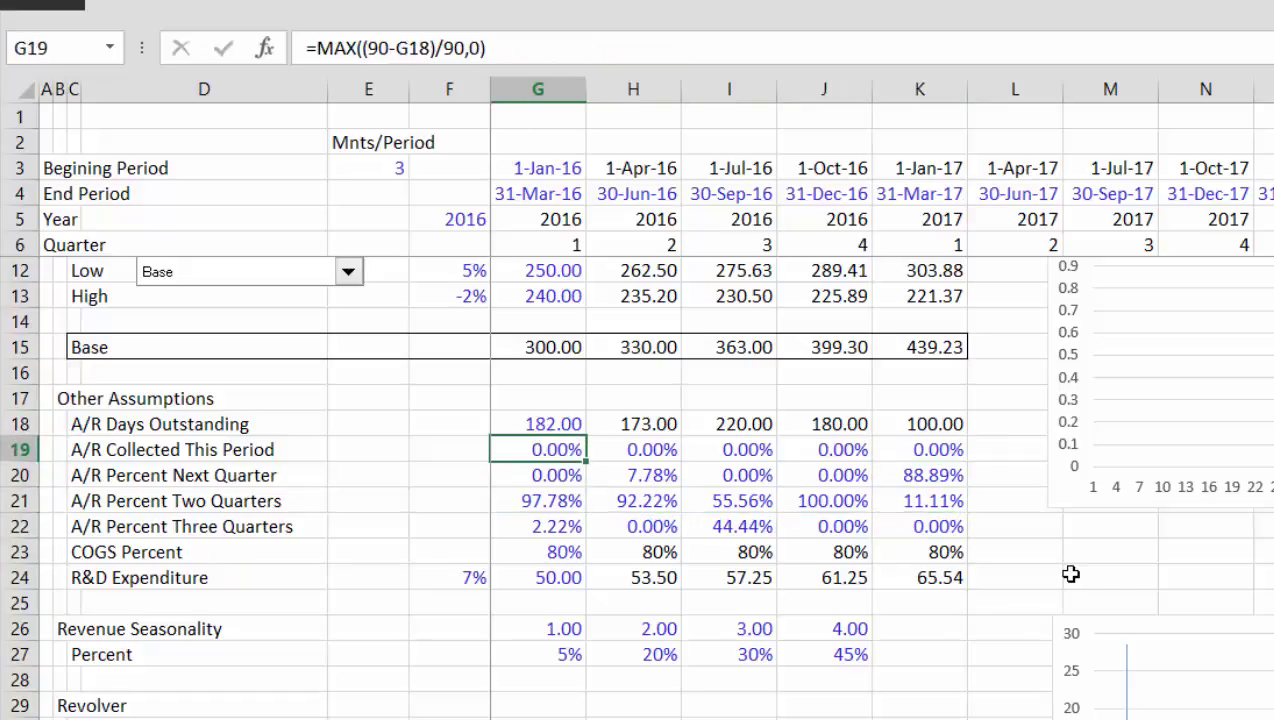
{"action": "key", "text": "Down"}
{"action": "key", "text": "Down"}
{"action": "key", "text": "Right"}
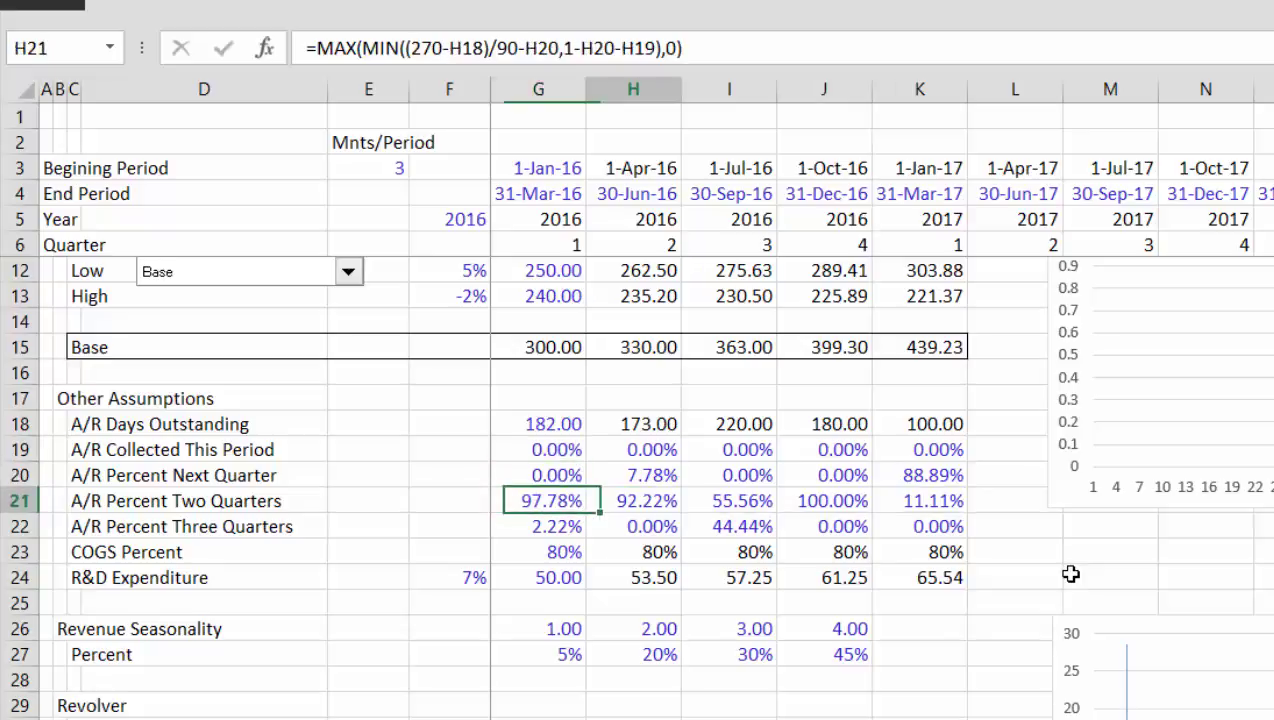
{"action": "key", "text": "Right"}
{"action": "key", "text": "Right"}
{"action": "key", "text": "Right"}
{"action": "key", "text": "Down"}
{"action": "key", "text": "Up"}
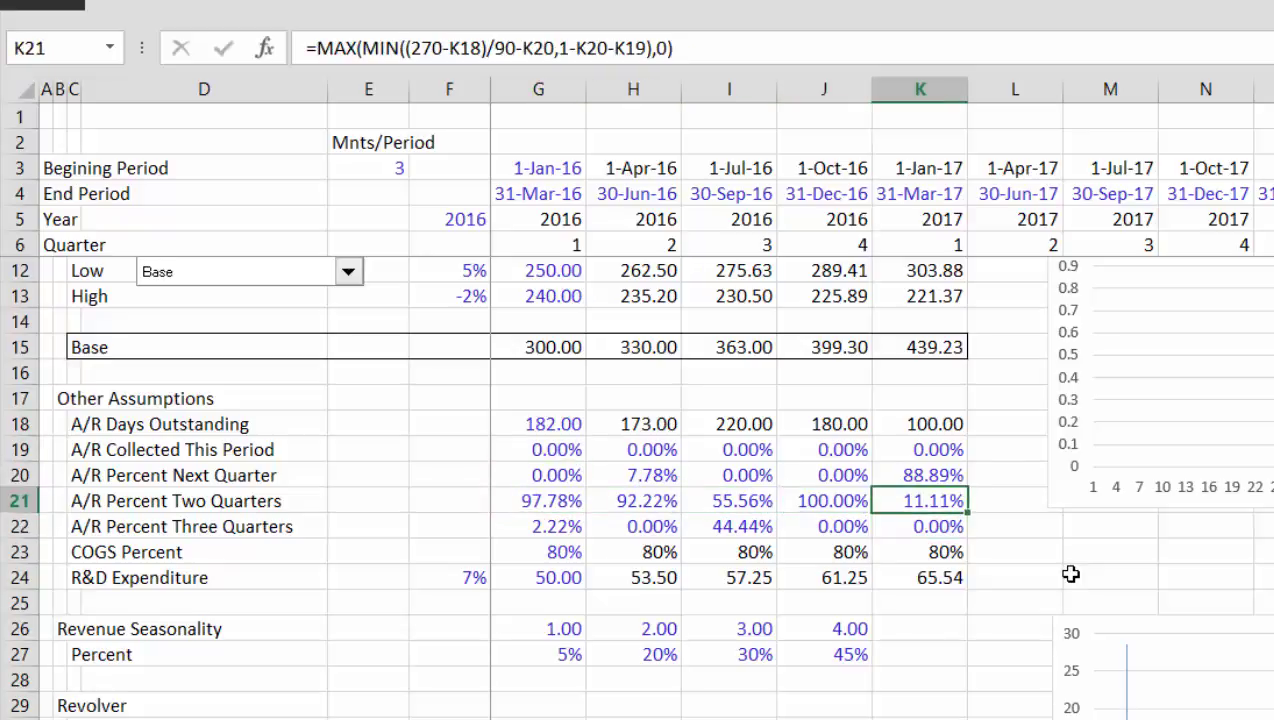
{"action": "key", "text": "Up"}
{"action": "key", "text": "Up"}
{"action": "key", "text": "Left"}
{"action": "key", "text": "Down"}
{"action": "key", "text": "Down"}
{"action": "key", "text": "Down"}
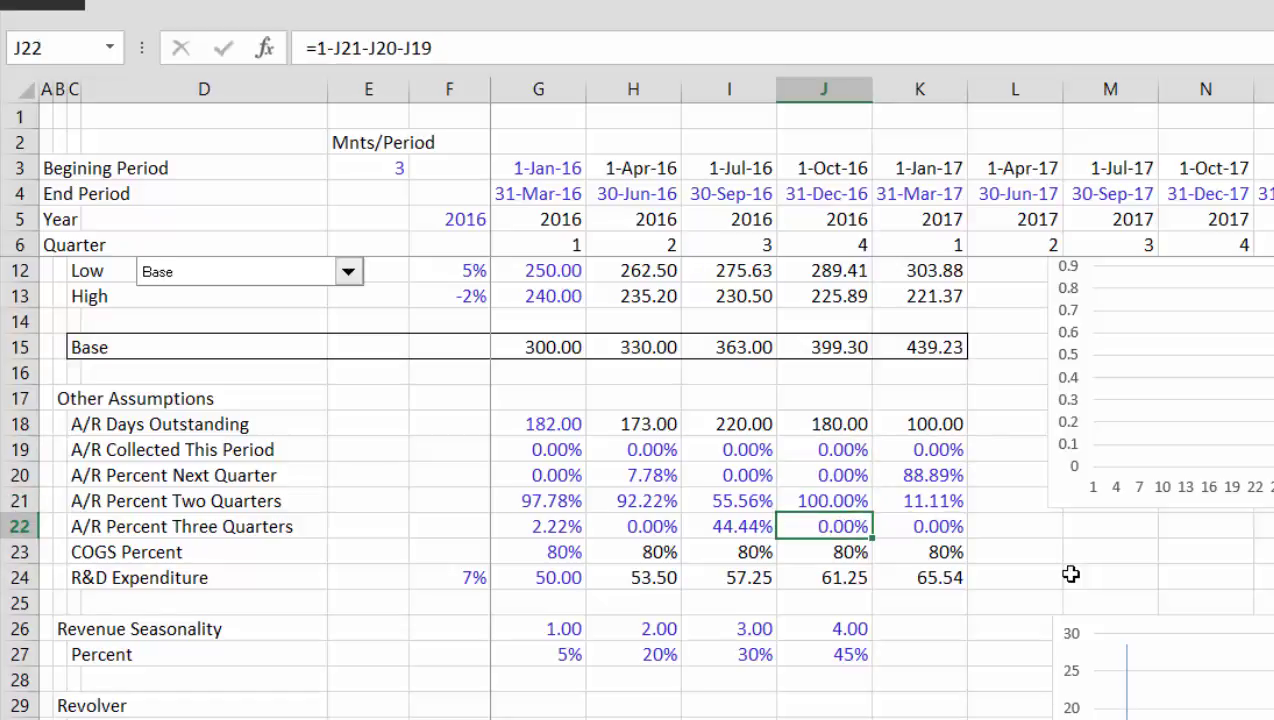
{"action": "key", "text": "Down"}
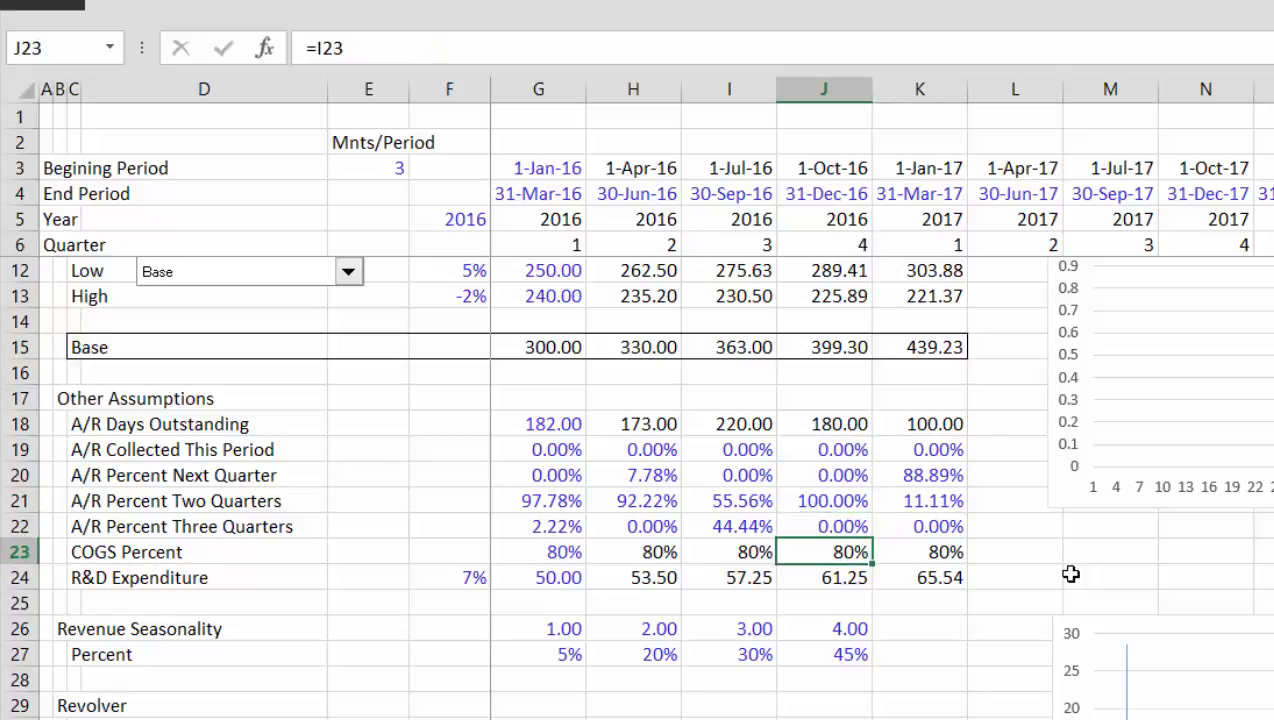
{"action": "key", "text": "Down"}
{"action": "key", "text": "Down"}
{"action": "key", "text": "Down"}
{"action": "key", "text": "Down"}
{"action": "key", "text": "Down"}
{"action": "key", "text": "Down"}
{"action": "key", "text": "Down"}
{"action": "key", "text": "Down"}
{"action": "key", "text": "Down"}
{"action": "key", "text": "Down"}
{"action": "key", "text": "Down"}
{"action": "key", "text": "Down"}
{"action": "key", "text": "Down"}
{"action": "key", "text": "Down"}
{"action": "key", "text": "Up"}
{"action": "key", "text": "Up"}
{"action": "key", "text": "Up"}
{"action": "key", "text": "Up"}
{"action": "key", "text": "Up"}
{"action": "key", "text": "Up"}
{"action": "key", "text": "Up"}
{"action": "key", "text": "Up"}
{"action": "key", "text": "Up"}
{"action": "key", "text": "Up"}
{"action": "key", "text": "Up"}
{"action": "key", "text": "Up"}
{"action": "key", "text": "Up"}
{"action": "key", "text": "Up"}
{"action": "key", "text": "Up"}
{"action": "key", "text": "Up"}
{"action": "key", "text": "Up"}
{"action": "key", "text": "Up"}
{"action": "key", "text": "Up"}
{"action": "key", "text": "Up"}
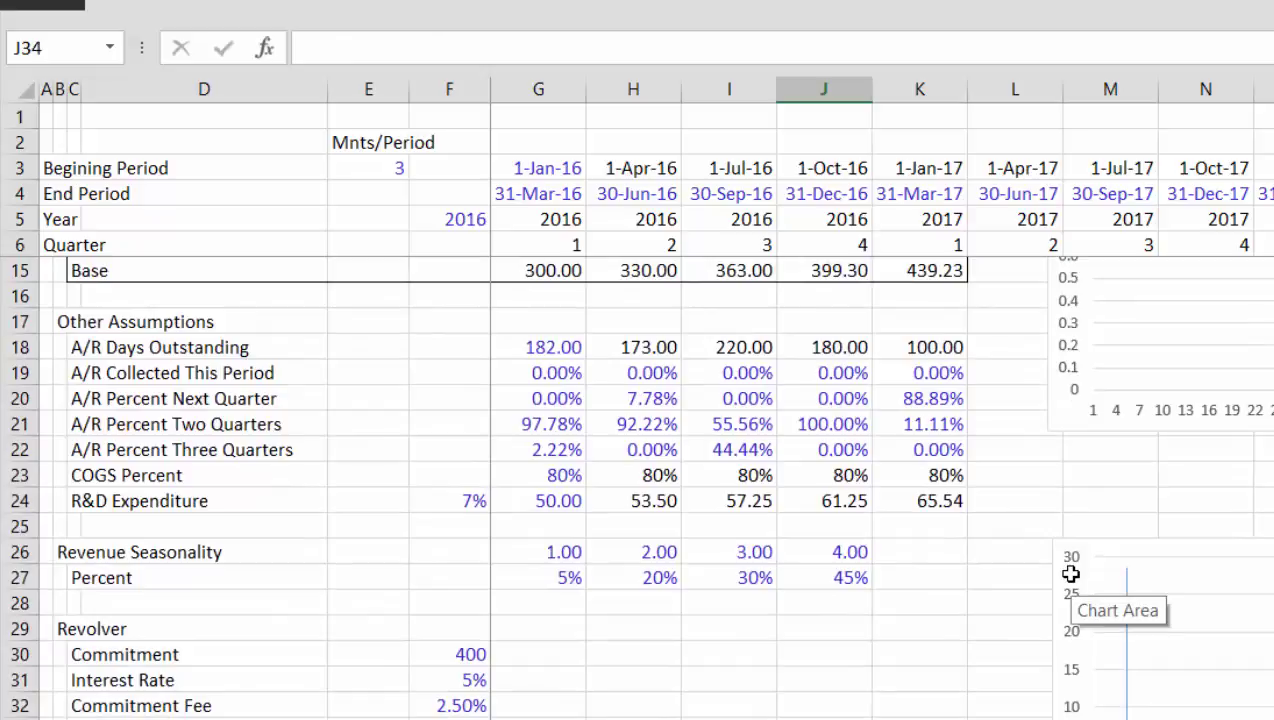
Link G17 in the Other Assumptions heading row to the first revenue year with =G10 and apply the General number format
{"action": "key", "text": "Up"}
{"action": "key", "text": "Up"}
{"action": "key", "text": "Up"}
{"action": "key", "text": "Up"}
{"action": "key", "text": "Up"}
{"action": "key", "text": "Up"}
{"action": "key", "text": "Up"}
{"action": "key", "text": "Up"}
{"action": "key", "text": "Up"}
{"action": "key", "text": "Up"}
{"action": "key", "text": "Up"}
{"action": "key", "text": "Up"}
{"action": "key", "text": "Down"}
{"action": "key", "text": "Down"}
{"action": "key", "text": "Down"}
{"action": "key", "text": "Down"}
{"action": "key", "text": "Down"}
{"action": "key", "text": "Down"}
{"action": "key", "text": "Down"}
{"action": "key", "text": "Down"}
{"action": "key", "text": "Down"}
{"action": "key", "text": "Down"}
{"action": "key", "text": "Down"}
{"action": "key", "text": "Down"}
{"action": "key", "text": "Down"}
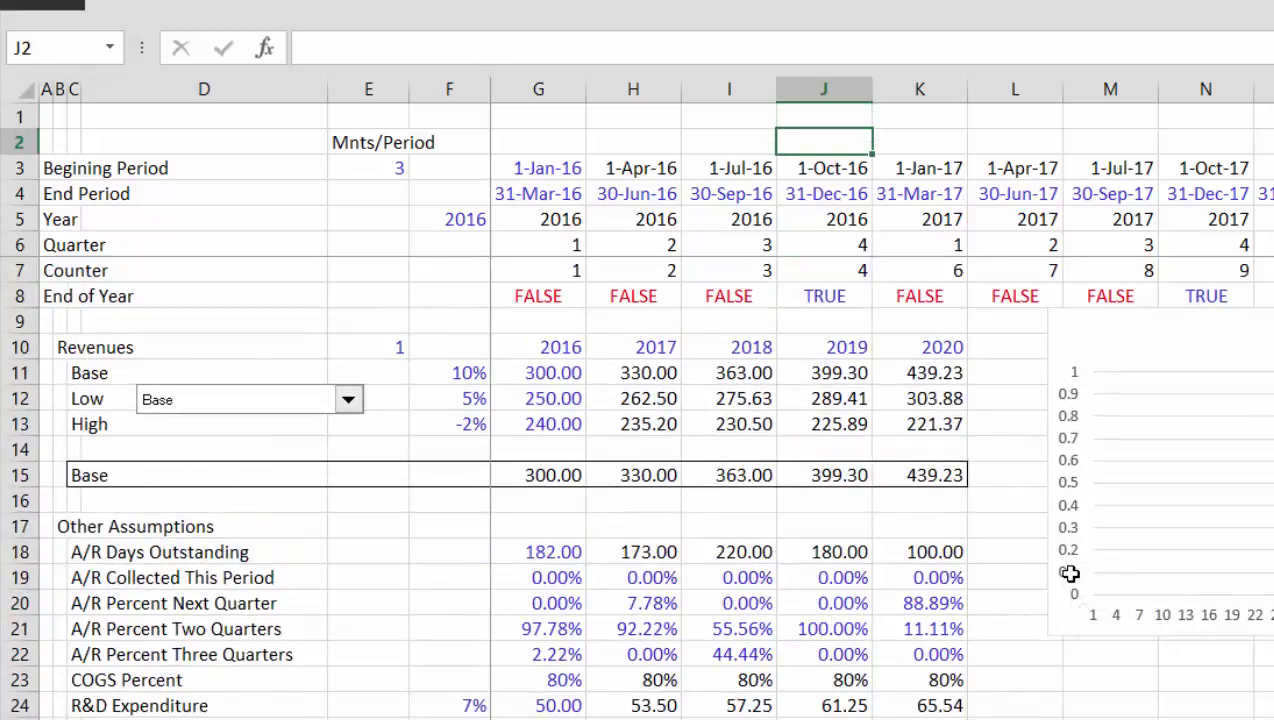
{"action": "key", "text": "Down"}
{"action": "key", "text": "Left"}
{"action": "key", "text": "Left"}
{"action": "key", "text": "Left"}
{"action": "key", "text": "Down"}
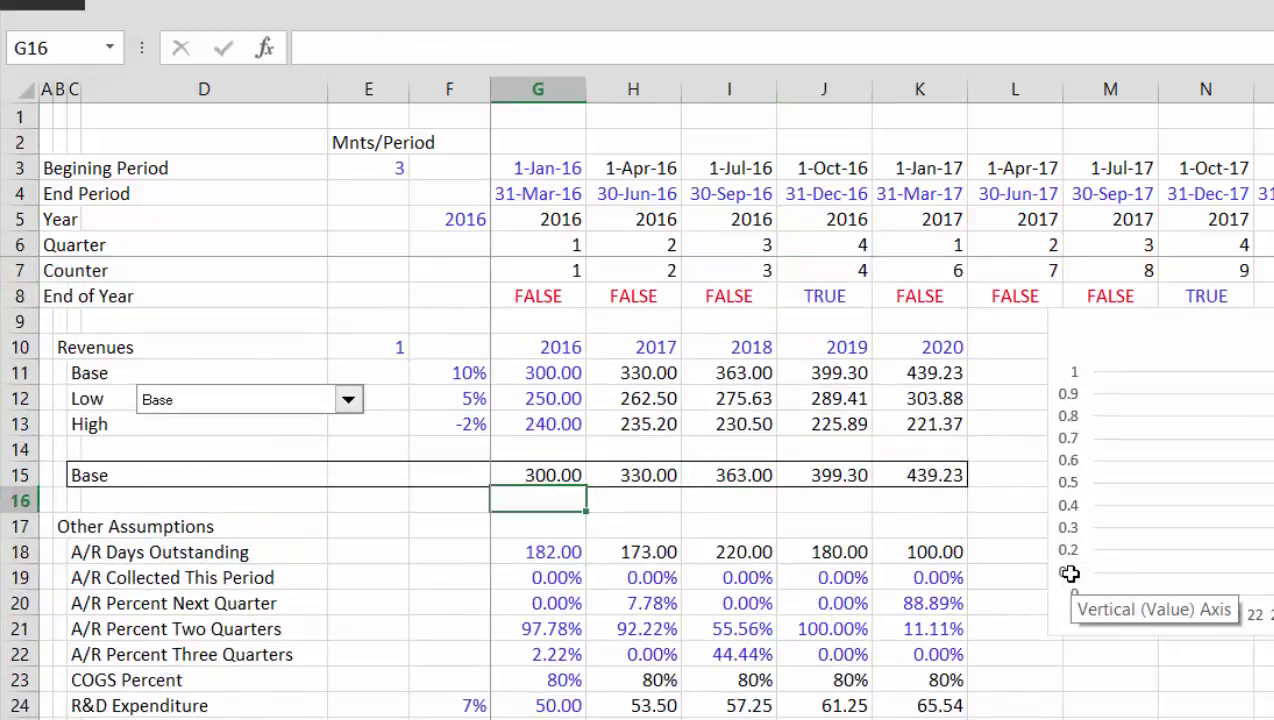
{"action": "key", "text": "Down"}
{"action": "type", "text": "="}
{"action": "key", "text": "Up"}
{"action": "key", "text": "Up"}
{"action": "key", "text": "Up"}
{"action": "key", "text": "Up"}
{"action": "key", "text": "Up"}
{"action": "key", "text": "Up"}
{"action": "key", "text": "Up"}
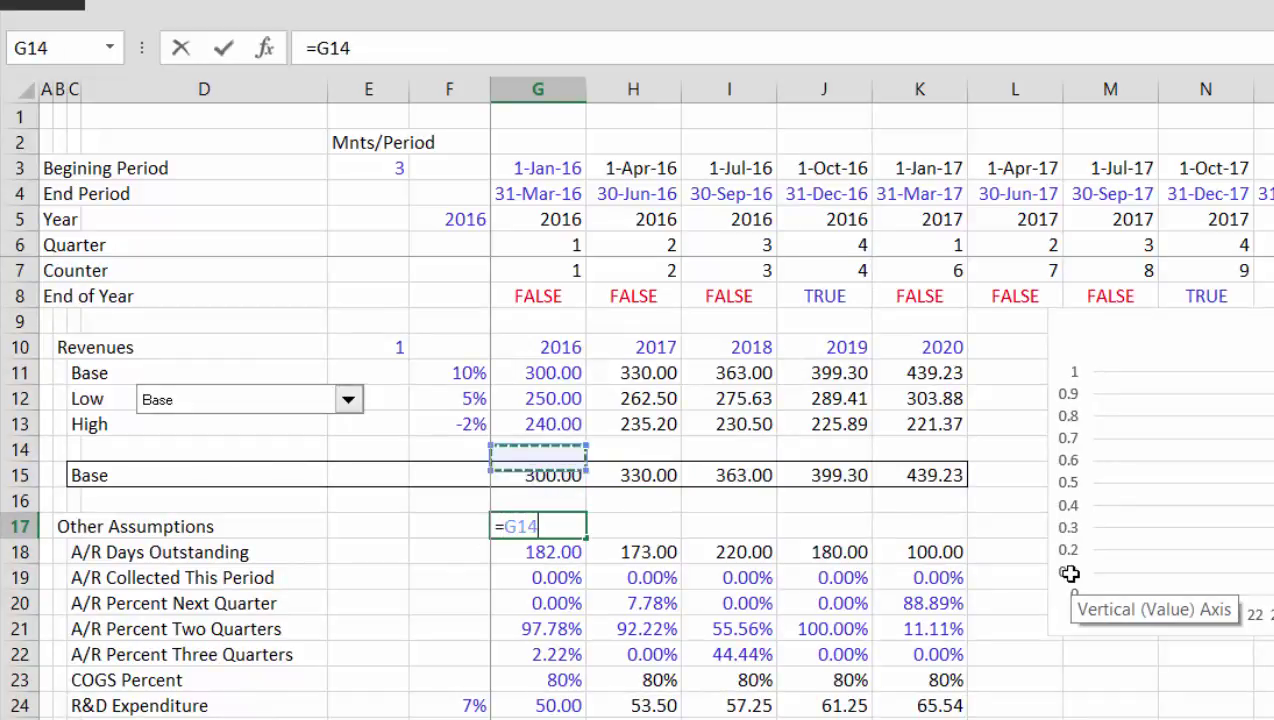
{"action": "key", "text": "ctrl+Return"}
{"action": "key", "text": "Down"}
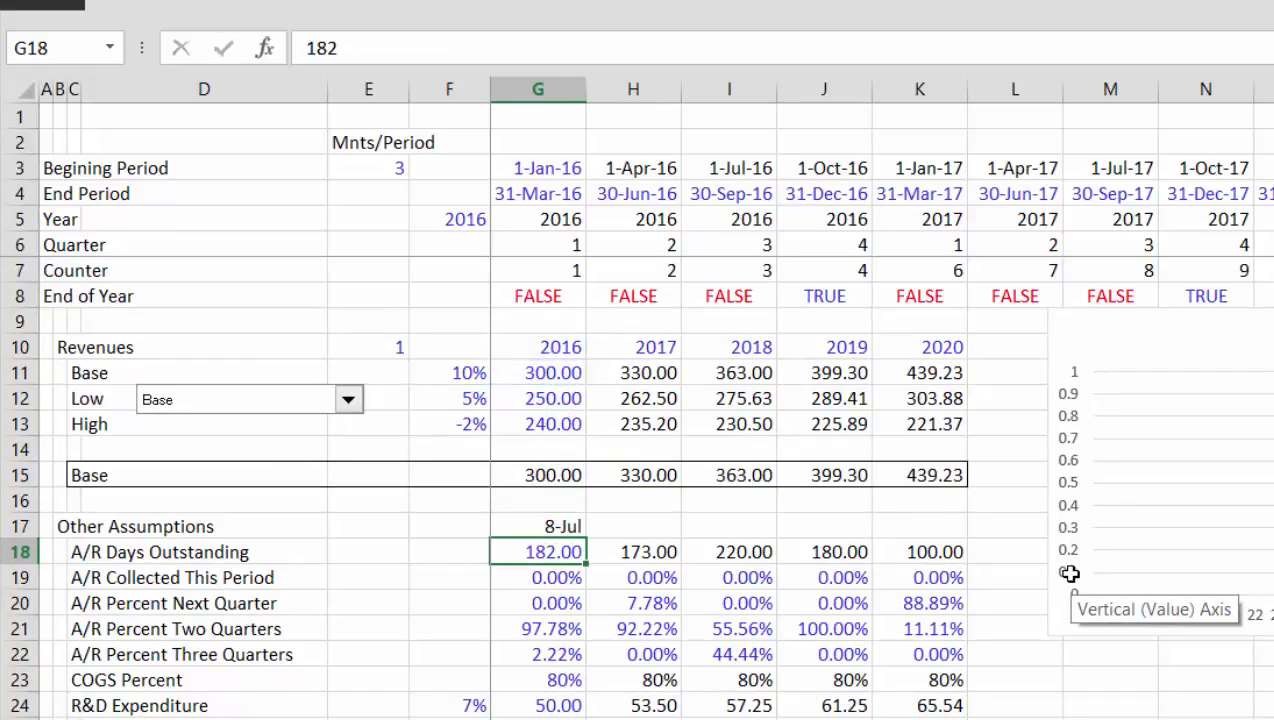
{"action": "key", "text": "Up"}
{"action": "key", "text": "ctrl+shift+grave"}
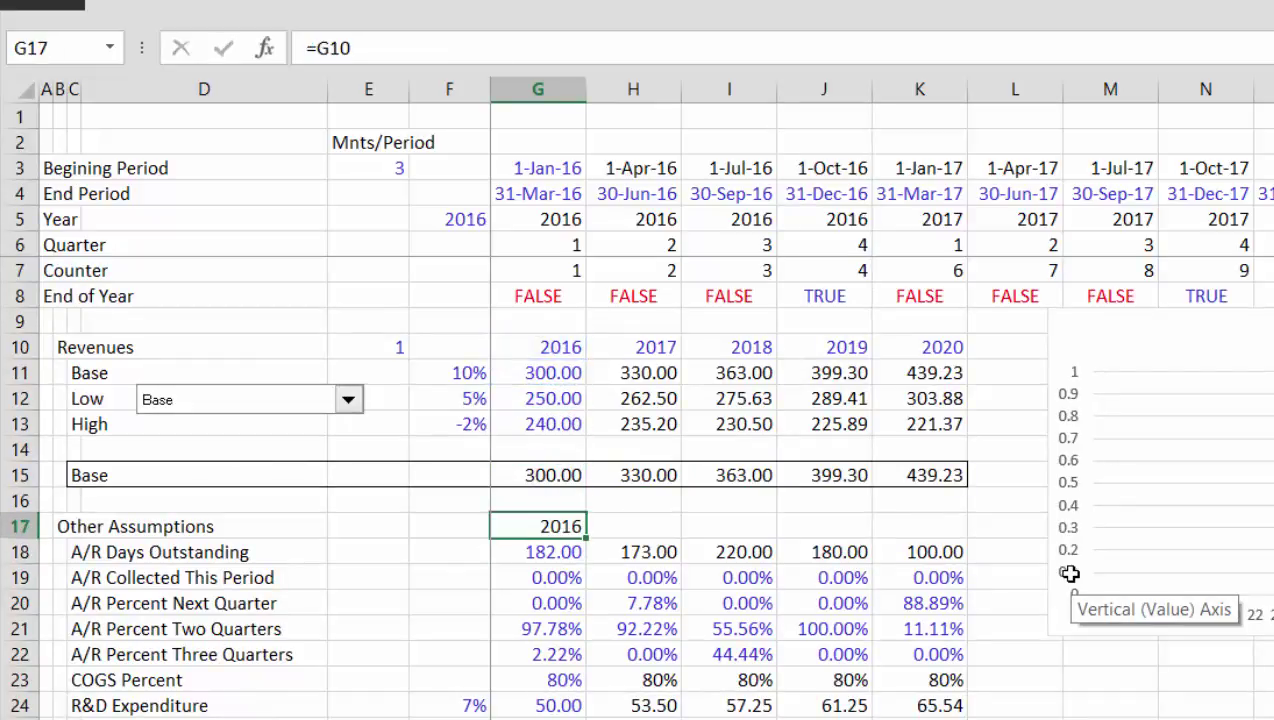
Fill the year formula in G17 right across to K17
{"action": "key", "text": "shift+Right"}
{"action": "key", "text": "shift+Right"}
{"action": "key", "text": "shift+Right"}
{"action": "key", "text": "shift+Right"}
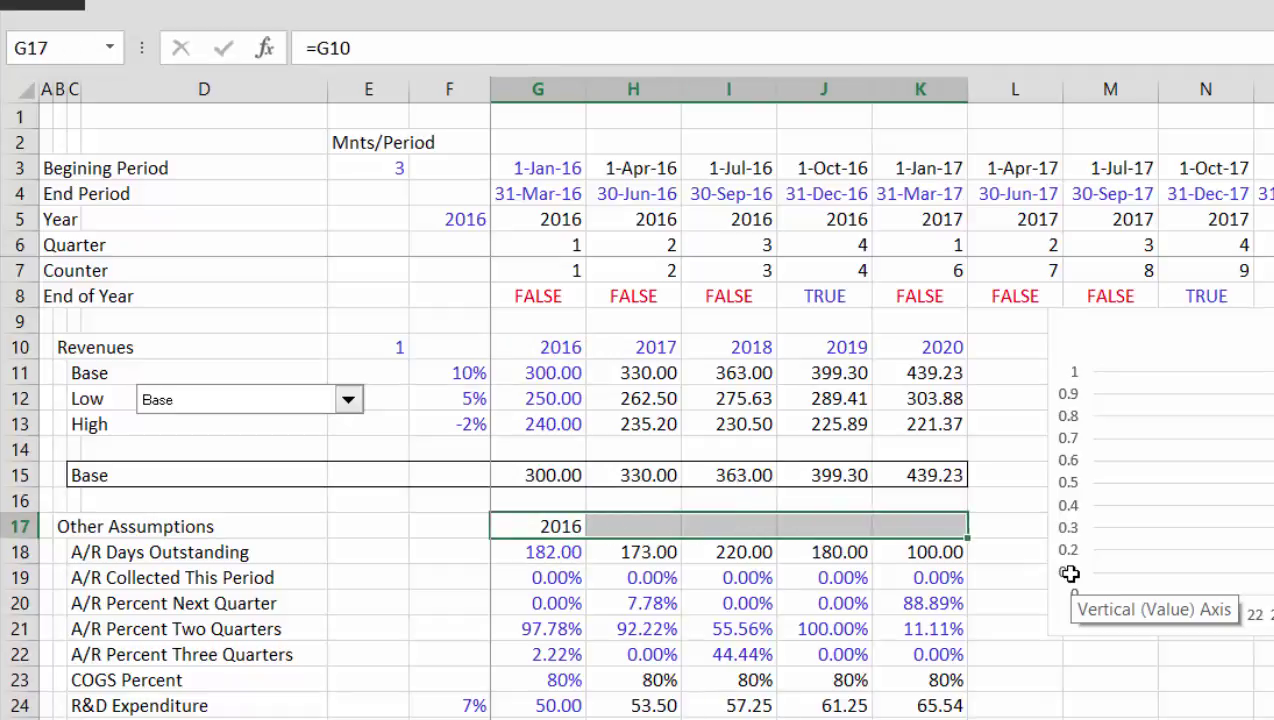
{"action": "key", "text": "ctrl+r"}
Enter =LOOKUP(G5,17:17,19:19) in G51 to retrieve the This Quarter collection percentage for the period's year
{"action": "key", "text": "Down"}
{"action": "key", "text": "Down"}
{"action": "key", "text": "Down"}
{"action": "key", "text": "Down"}
{"action": "key", "text": "Down"}
{"action": "key", "text": "Down"}
{"action": "key", "text": "Down"}
{"action": "key", "text": "Down"}
{"action": "key", "text": "Down"}
{"action": "key", "text": "Down"}
{"action": "key", "text": "Down"}
{"action": "key", "text": "Down"}
{"action": "key", "text": "Down"}
{"action": "key", "text": "Down"}
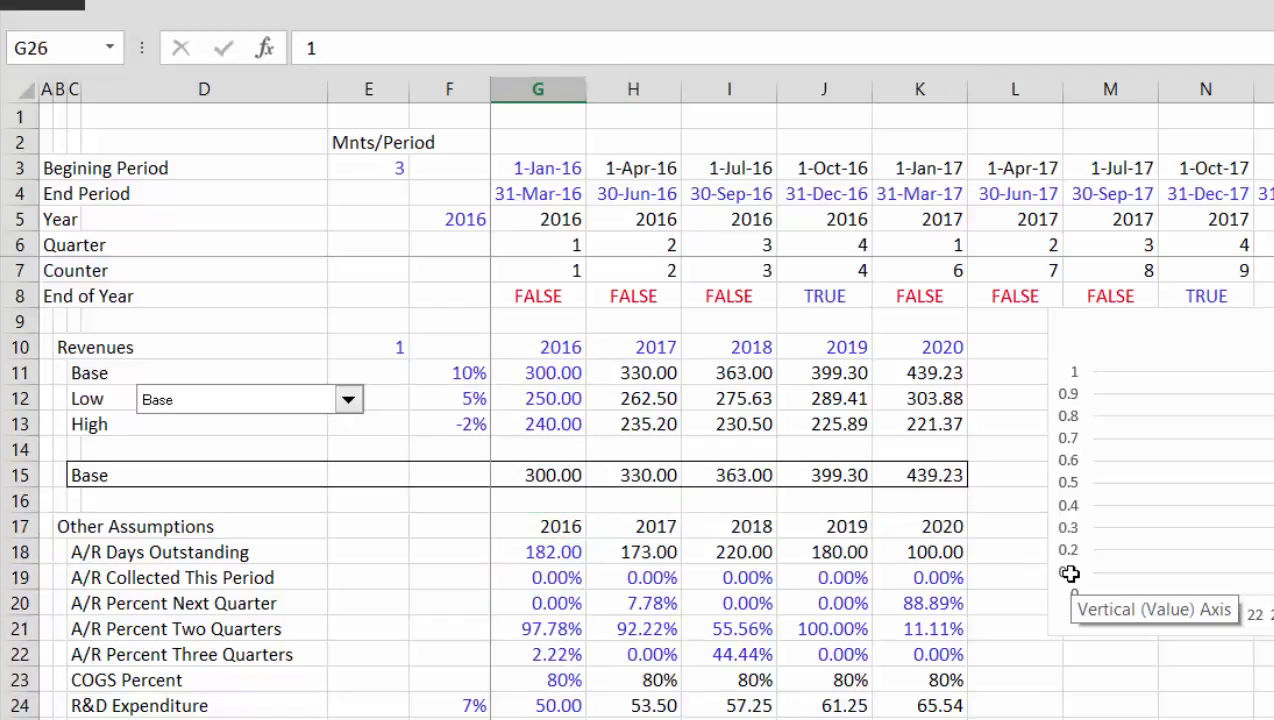
{"action": "key", "text": "Down"}
{"action": "key", "text": "Down"}
{"action": "key", "text": "Down"}
{"action": "key", "text": "Down"}
{"action": "key", "text": "Down"}
{"action": "key", "text": "Down"}
{"action": "key", "text": "Down"}
{"action": "key", "text": "Down"}
{"action": "key", "text": "Down"}
{"action": "key", "text": "Down"}
{"action": "key", "text": "Down"}
{"action": "key", "text": "Down"}
{"action": "key", "text": "Down"}
{"action": "key", "text": "Down"}
{"action": "key", "text": "Down"}
{"action": "key", "text": "Down"}
{"action": "key", "text": "Down"}
{"action": "key", "text": "Down"}
{"action": "key", "text": "Down"}
{"action": "key", "text": "Down"}
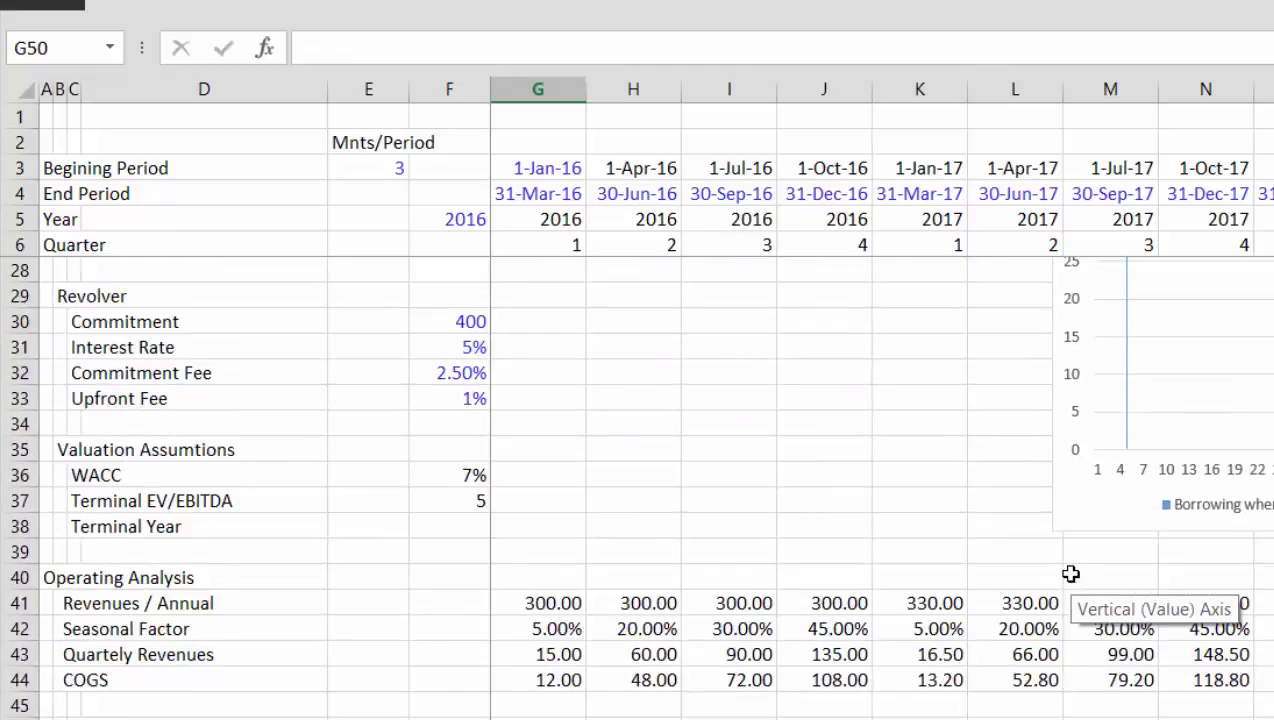
{"action": "key", "text": "Up"}
{"action": "key", "text": "Up"}
{"action": "key", "text": "Up"}
{"action": "key", "text": "Up"}
{"action": "key", "text": "Up"}
{"action": "key", "text": "Up"}
{"action": "key", "text": "Up"}
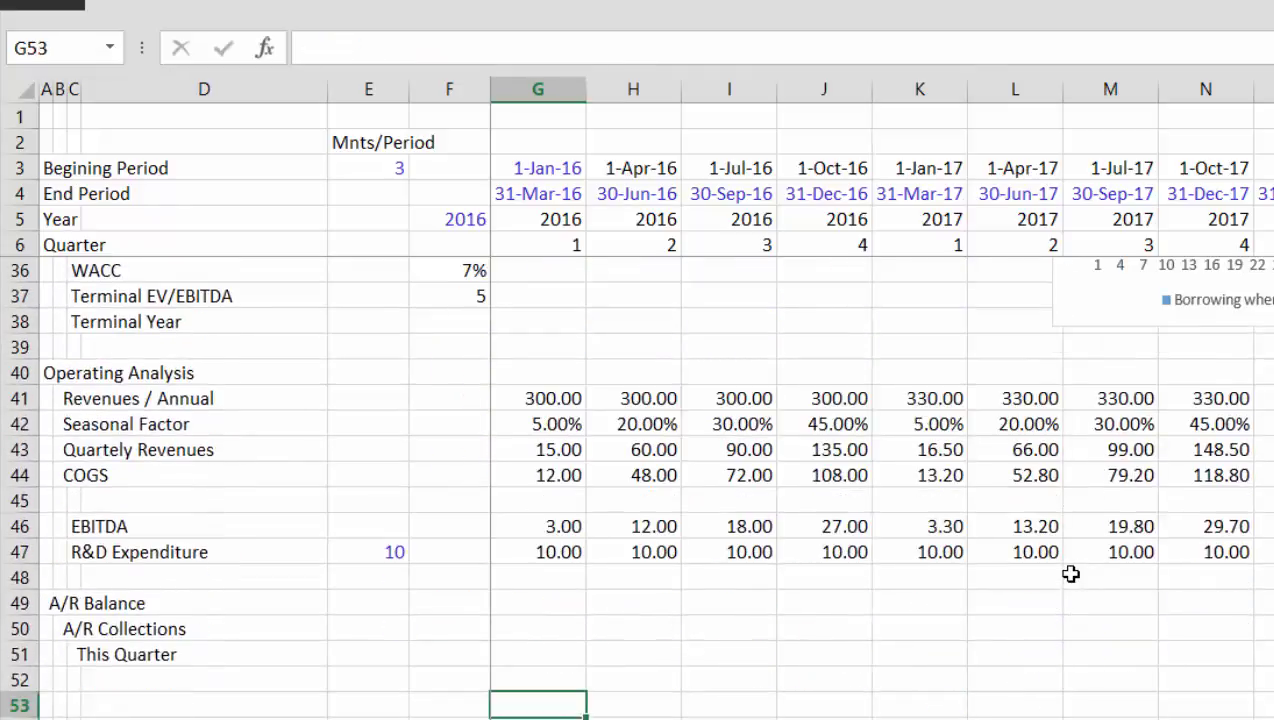
{"action": "key", "text": "Left"}
{"action": "key", "text": "Left"}
{"action": "key", "text": "Left"}
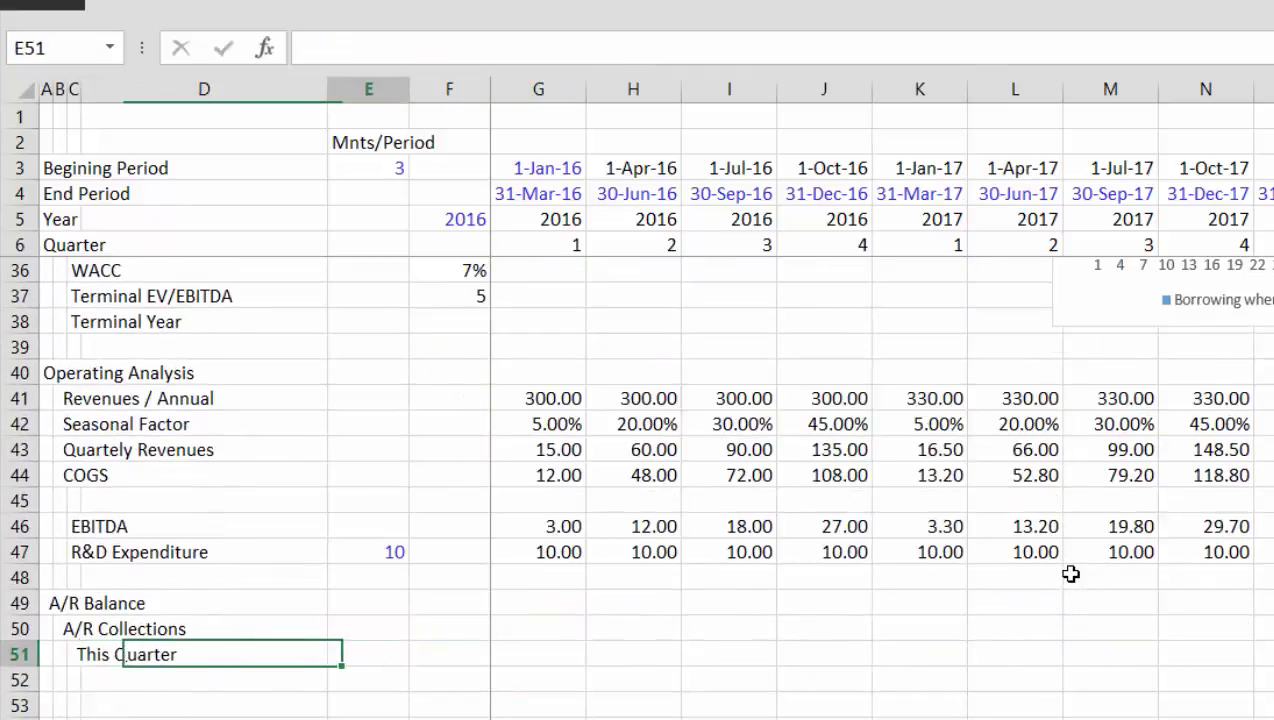
{"action": "key", "text": "Right"}
{"action": "key", "text": "Right"}
{"action": "key", "text": "Right"}
{"action": "type", "text": "=l"}
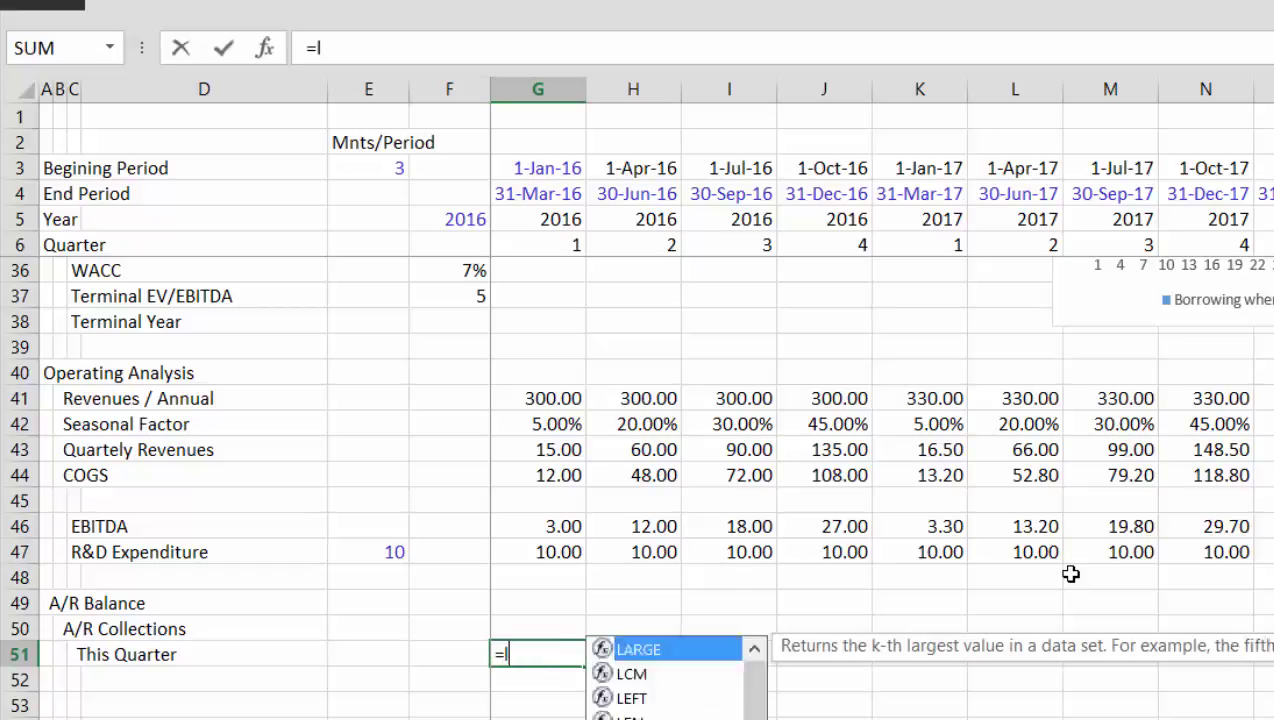
{"action": "type", "text": "okk"}
{"action": "key", "text": "BackSpace"}
{"action": "key", "text": "BackSpace"}
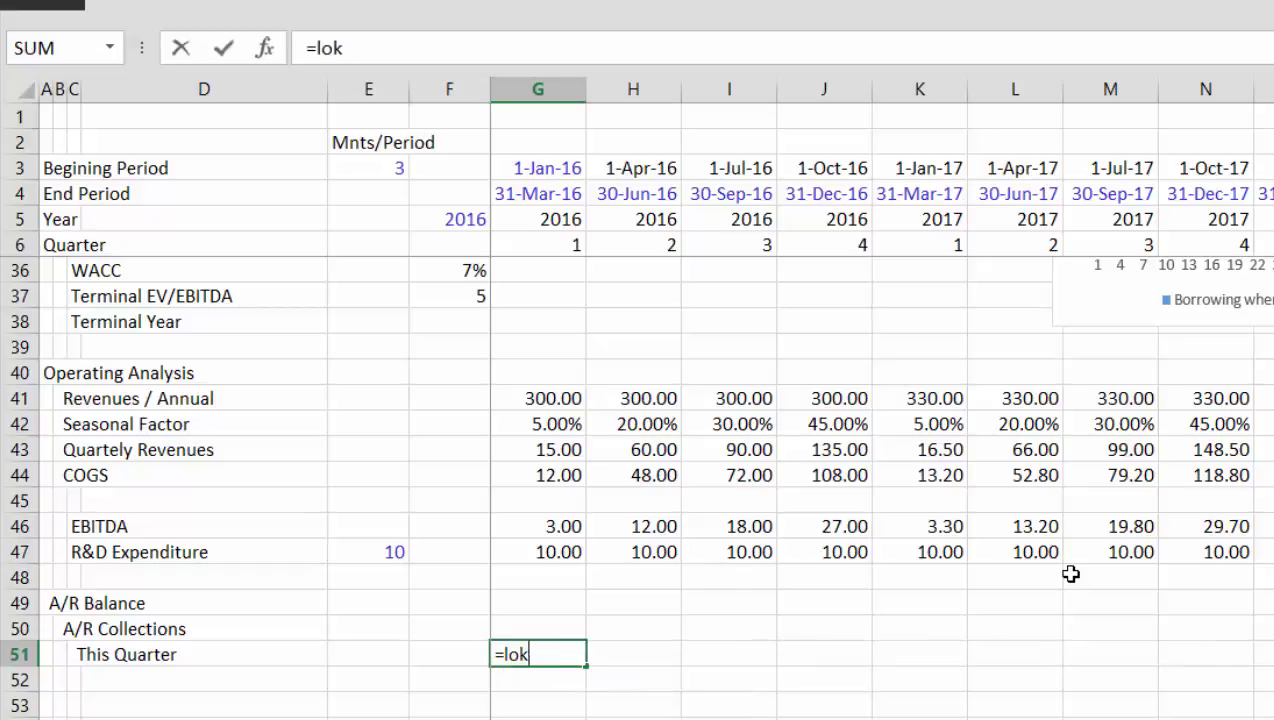
{"action": "type", "text": "o"}
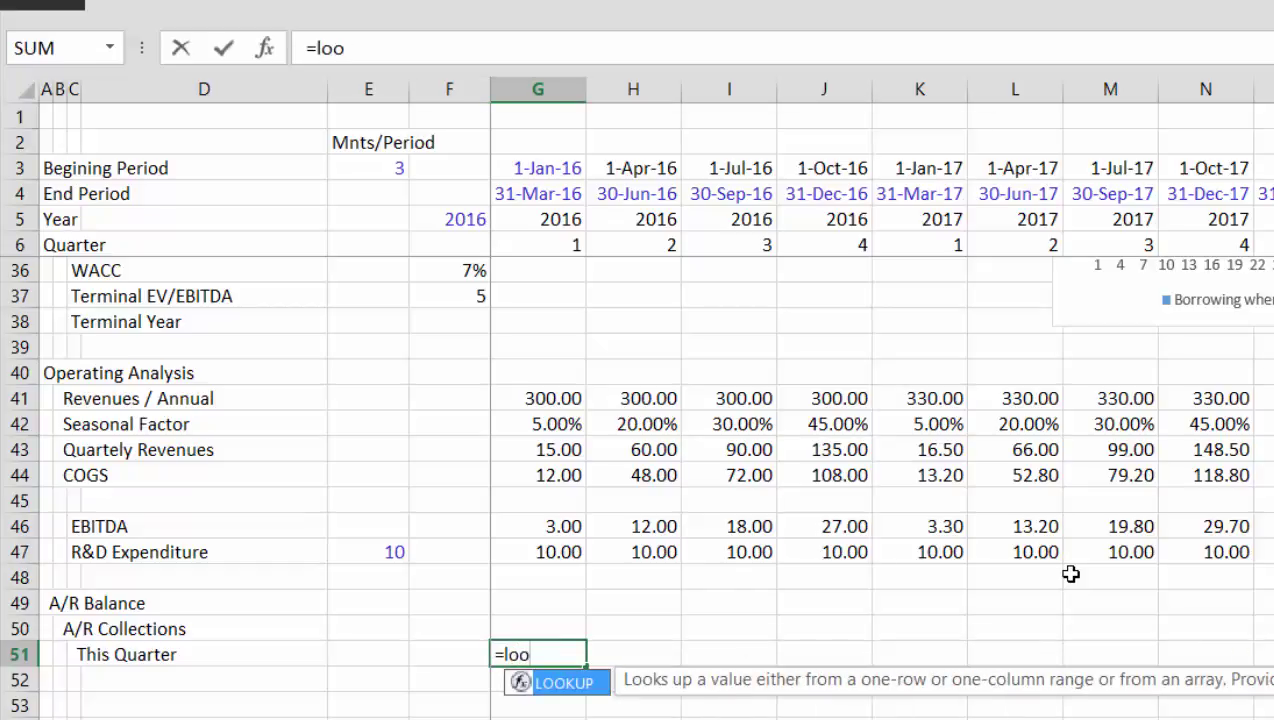
{"action": "key", "text": "Tab"}
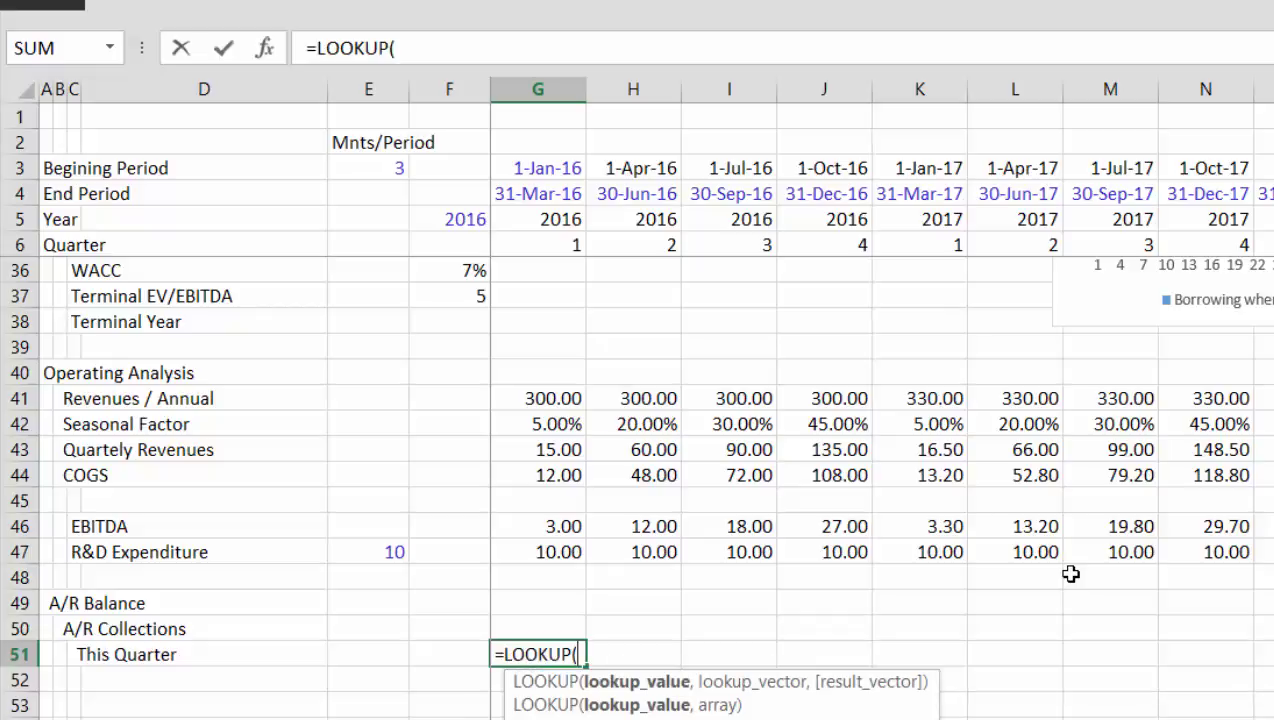
{"action": "left_click", "coordinate": [561, 222]}
{"action": "type", "text": ","}
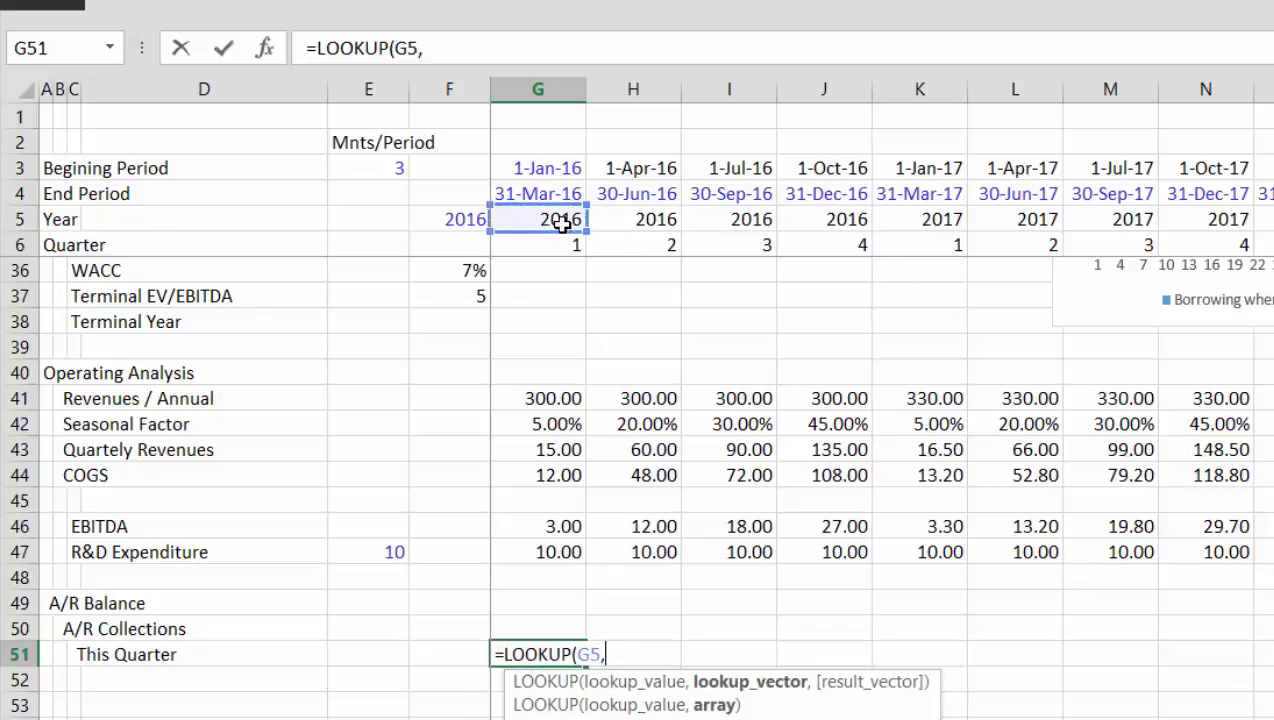
{"action": "key", "text": "Up"}
{"action": "key", "text": "Up"}
{"action": "key", "text": "Up"}
{"action": "key", "text": "Up"}
{"action": "key", "text": "Up"}
{"action": "key", "text": "Up"}
{"action": "key", "text": "Up"}
{"action": "key", "text": "Up"}
{"action": "key", "text": "Up"}
{"action": "key", "text": "Up"}
{"action": "key", "text": "Up"}
{"action": "key", "text": "Up"}
{"action": "key", "text": "Up"}
{"action": "key", "text": "Up"}
{"action": "key", "text": "Up"}
{"action": "key", "text": "Up"}
{"action": "key", "text": "Up"}
{"action": "key", "text": "Up"}
{"action": "key", "text": "Up"}
{"action": "key", "text": "Up"}
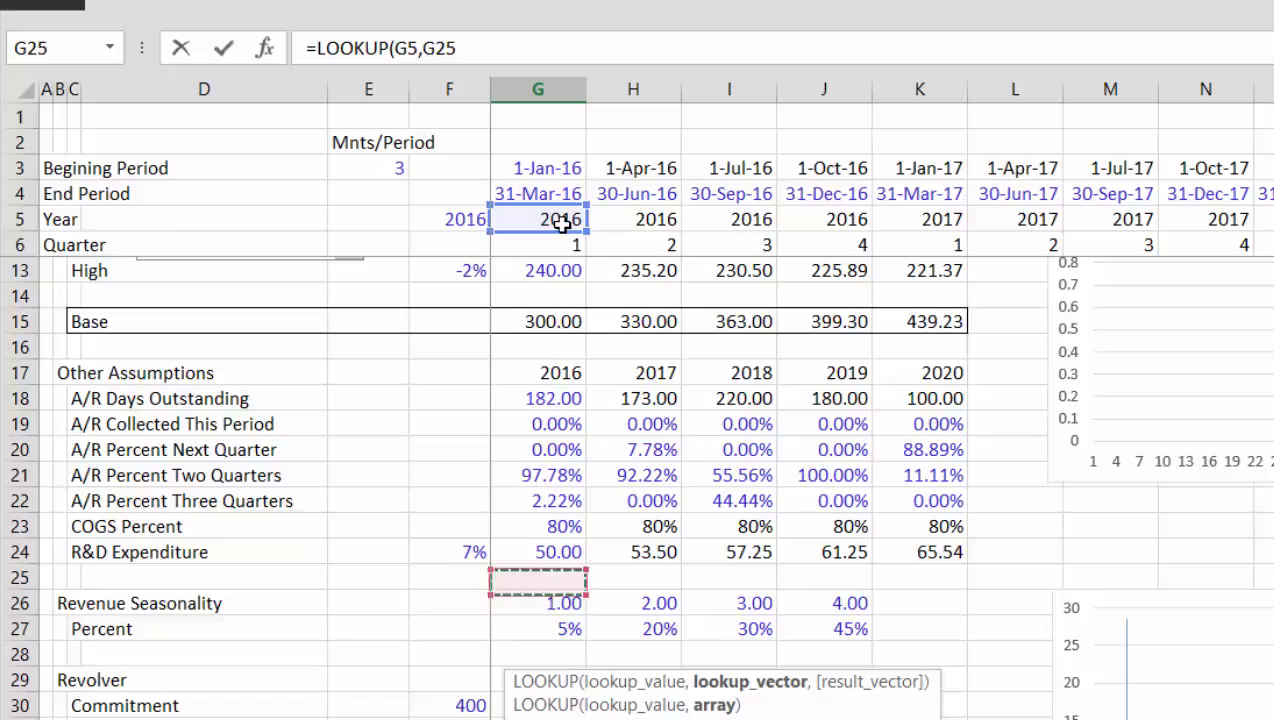
{"action": "key", "text": "Up"}
{"action": "key", "text": "Up"}
{"action": "key", "text": "Up"}
{"action": "key", "text": "Up"}
{"action": "key", "text": "Up"}
{"action": "key", "text": "Up"}
{"action": "key", "text": "Up"}
{"action": "key", "text": "Up"}
{"action": "key", "text": "Up"}
{"action": "key", "text": "Down"}
{"action": "key", "text": "shift+space"}
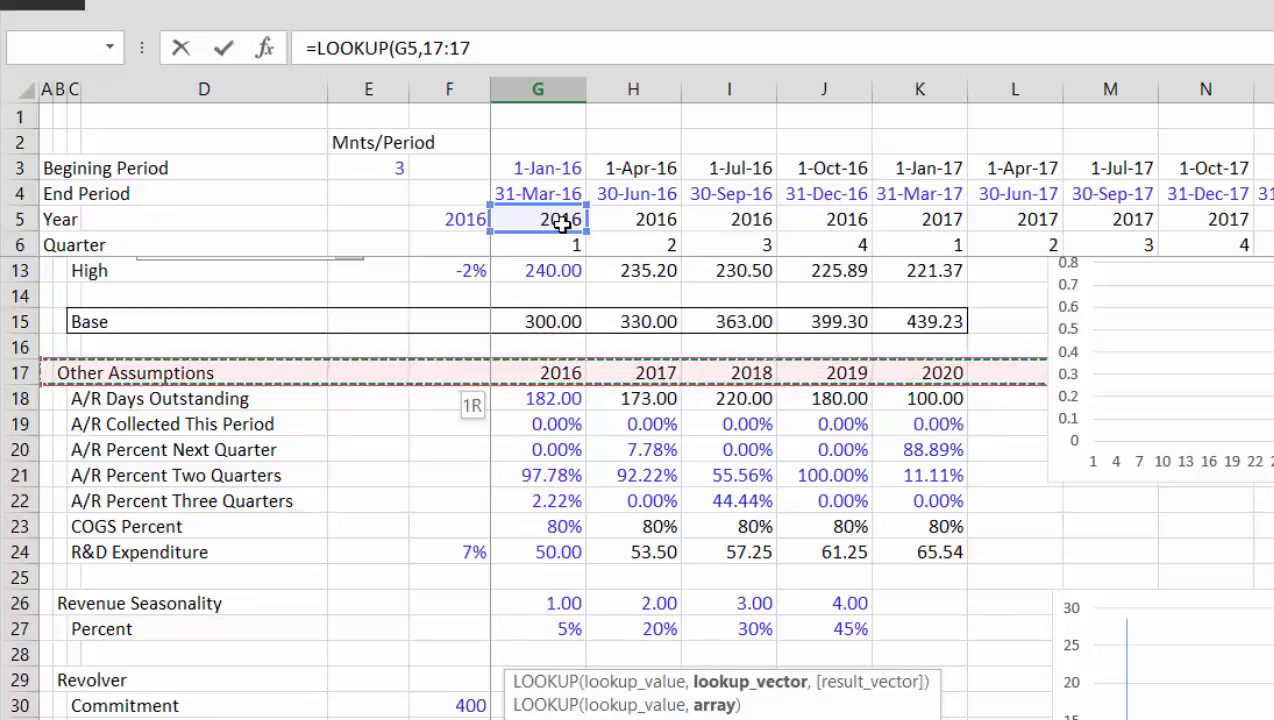
{"action": "type", "text": ","}
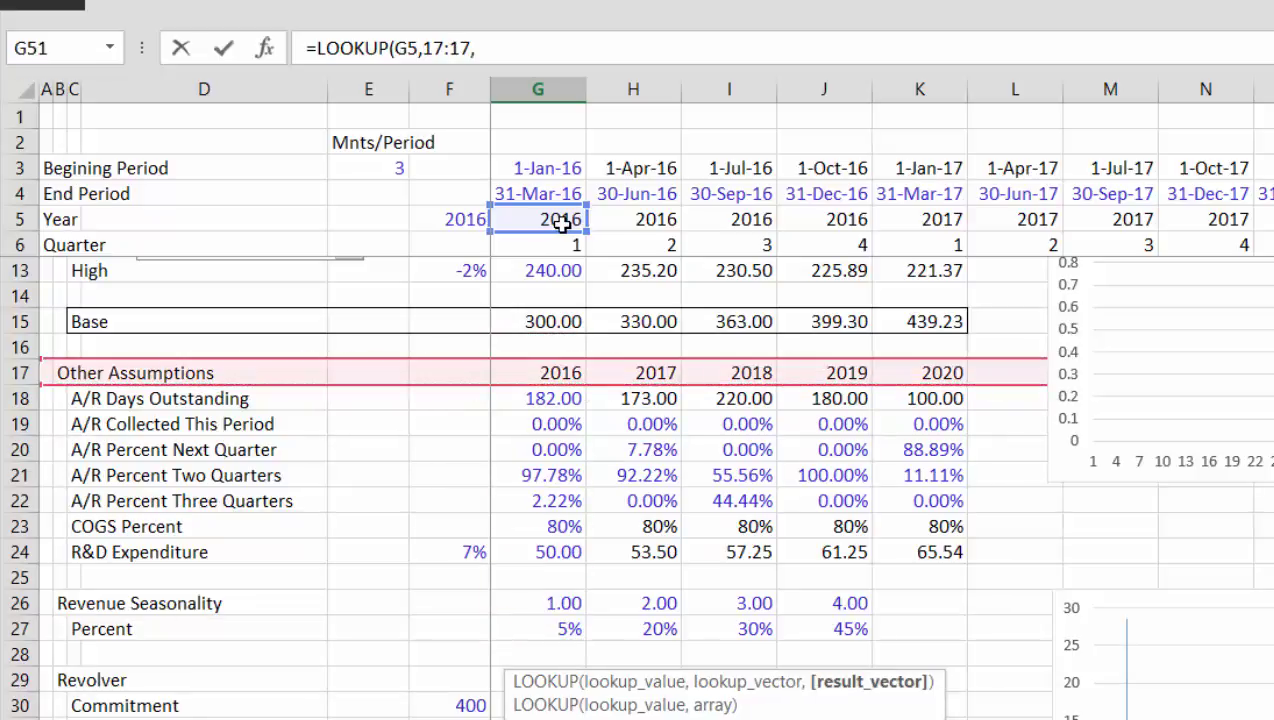
{"action": "left_click", "coordinate": [8, 424]}
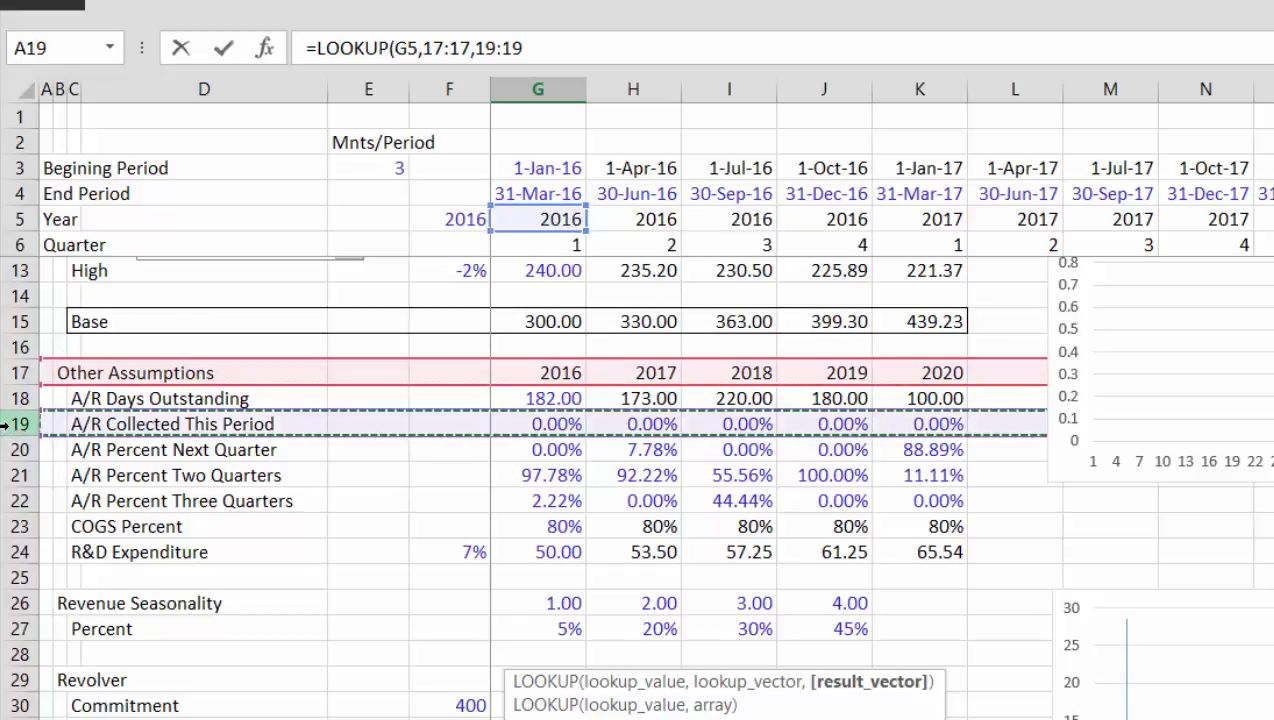
{"action": "key", "text": "Return"}
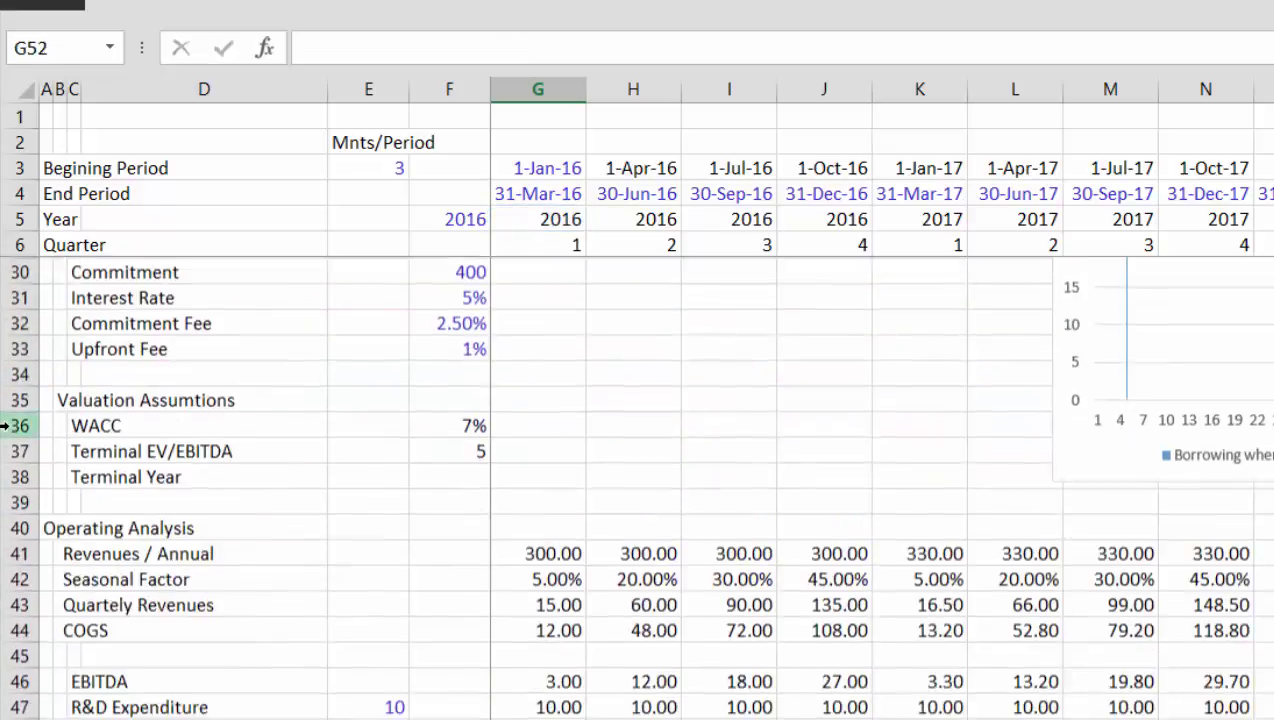
{"action": "key", "text": "Up"}
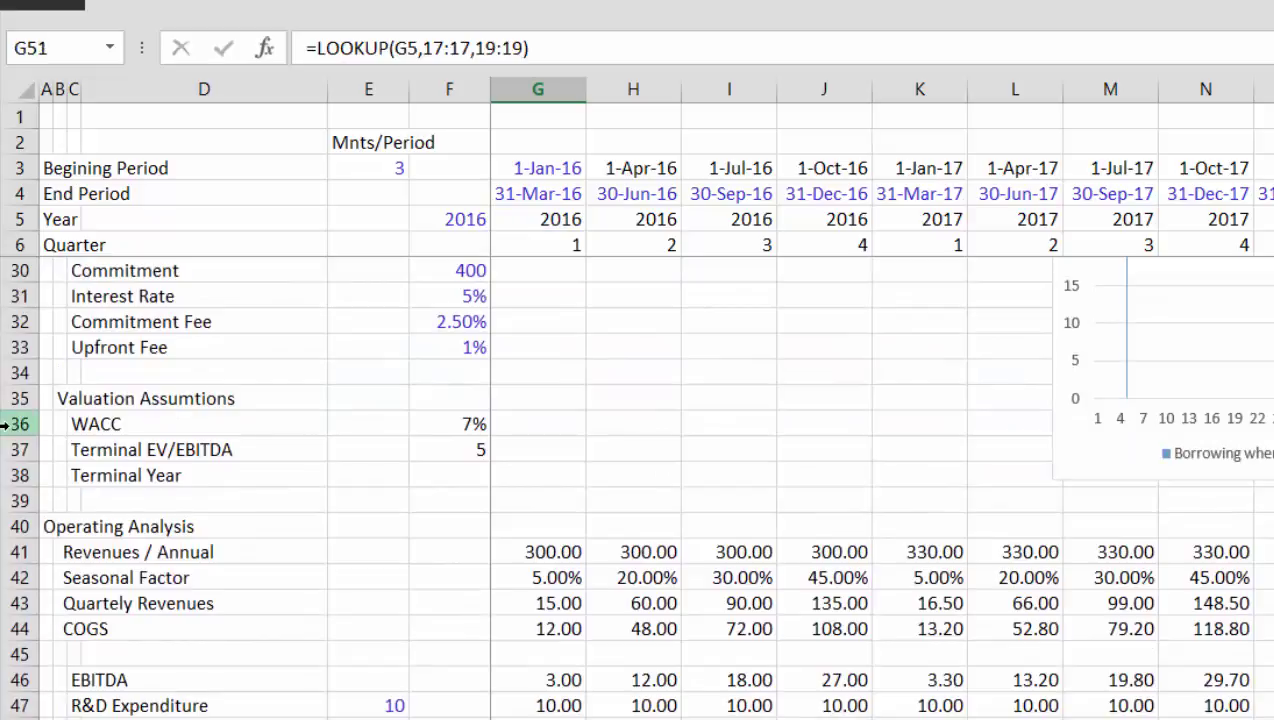
Label D52 under A/R Collections as Prior Quarter
{"action": "key", "text": "Down"}
{"action": "key", "text": "Left"}
{"action": "key", "text": "Left"}
{"action": "key", "text": "Left"}
{"action": "key", "text": "Left"}
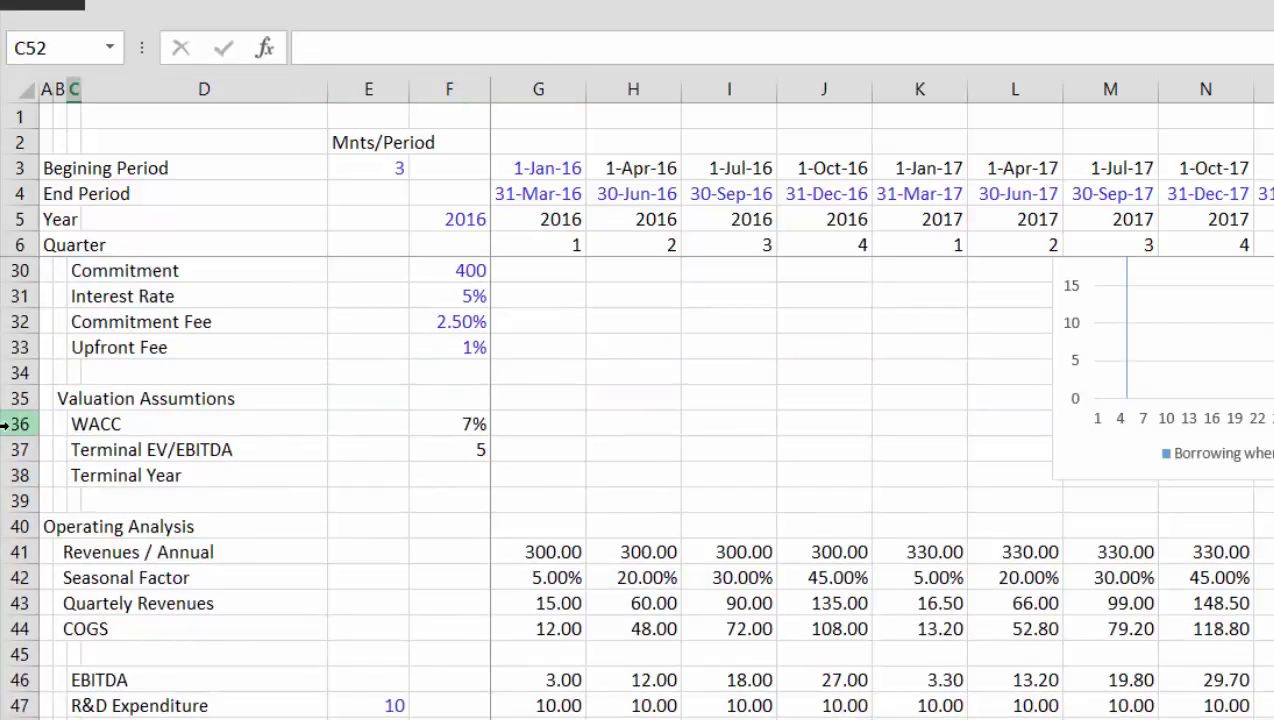
{"action": "key", "text": "Right"}
{"action": "type", "text": "Ne"}
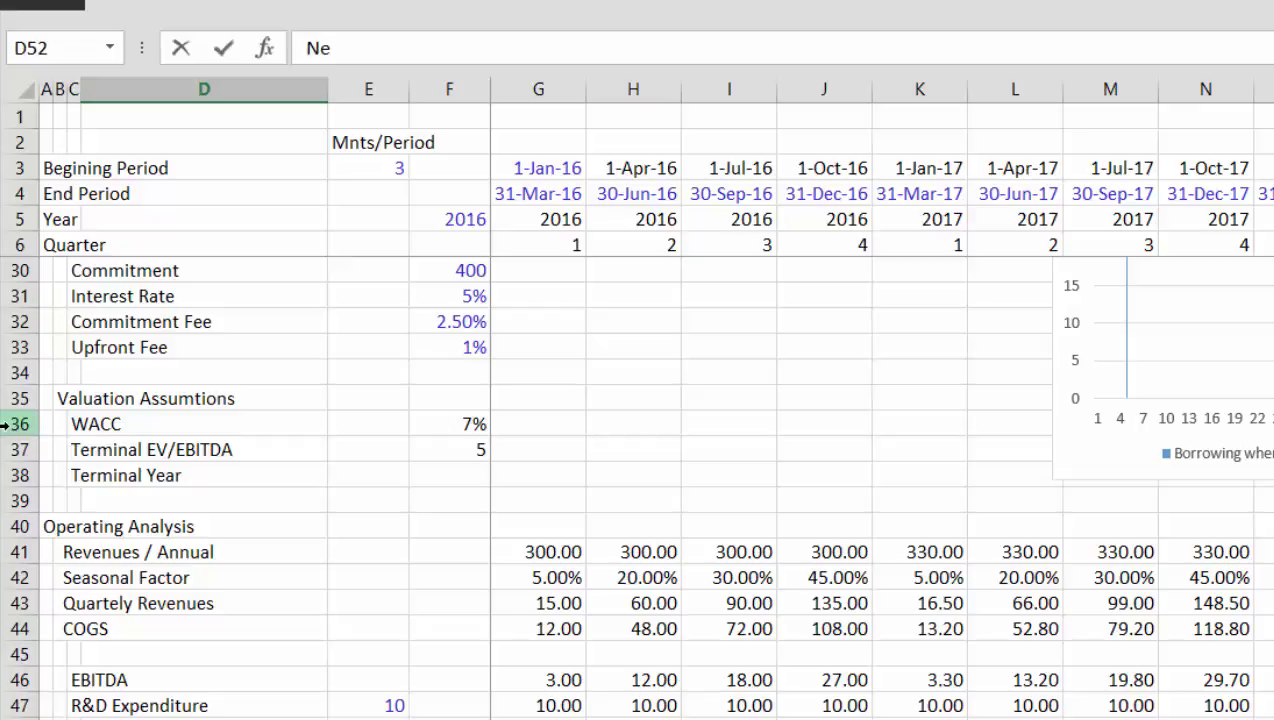
{"action": "key", "text": "BackSpace"}
{"action": "key", "text": "BackSpace"}
{"action": "type", "text": "Prior Quar"}
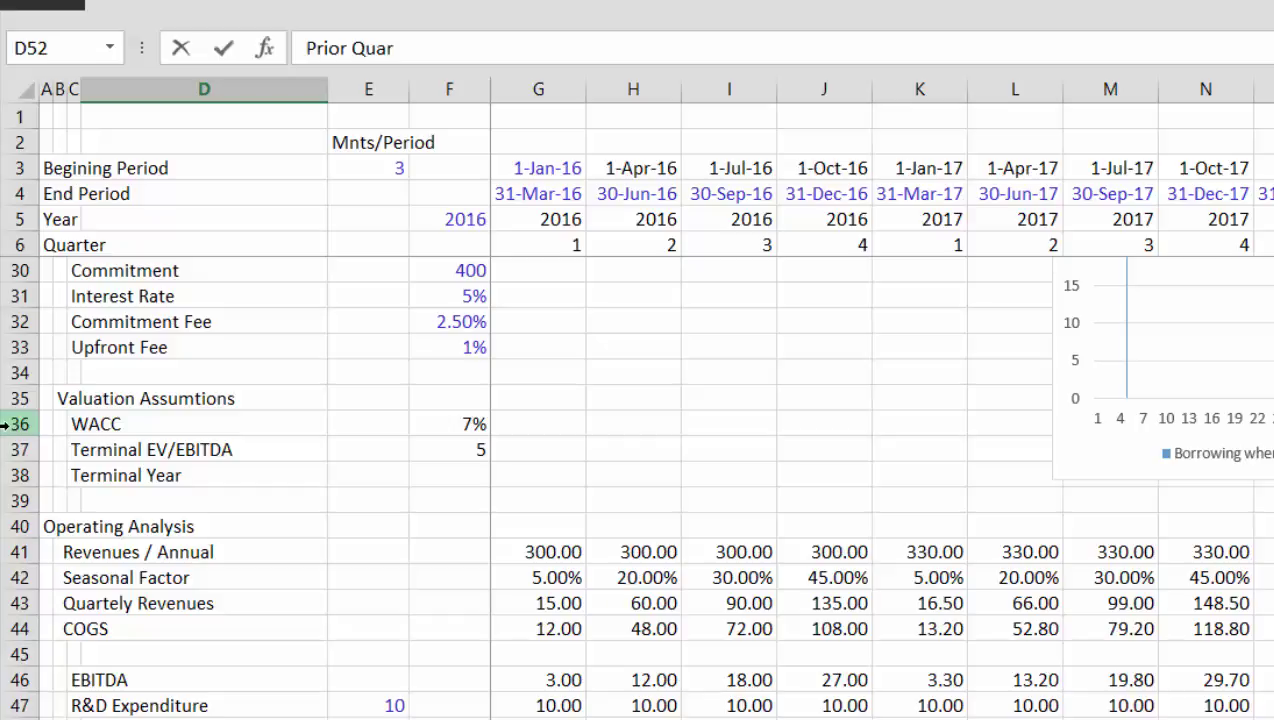
{"action": "type", "text": "ter"}
{"action": "scroll", "coordinate": [3, 424], "scroll_direction": "down", "scroll_amount": 1}
{"action": "key", "text": "Up"}
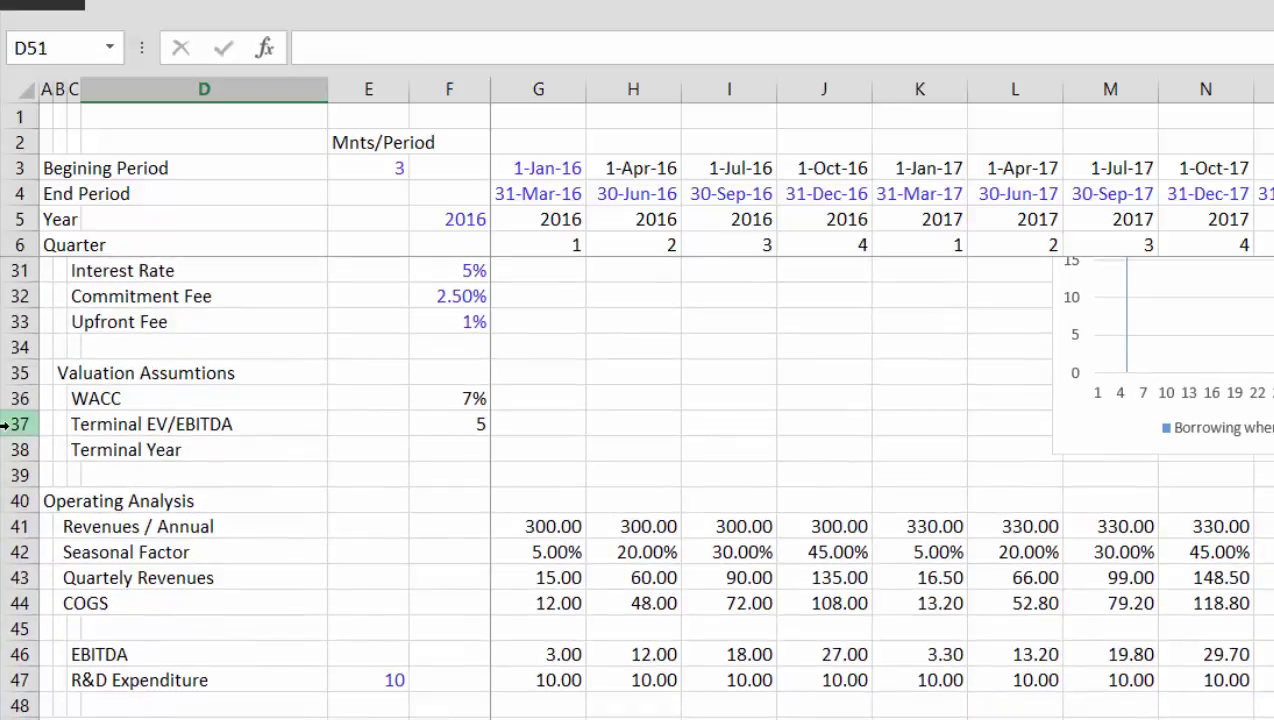
Enter 0 in E51 and E52 beside the This Quarter and Prior Quarter collection rows
{"action": "key", "text": "Right"}
{"action": "type", "text": "0"}
{"action": "key", "text": "Return"}
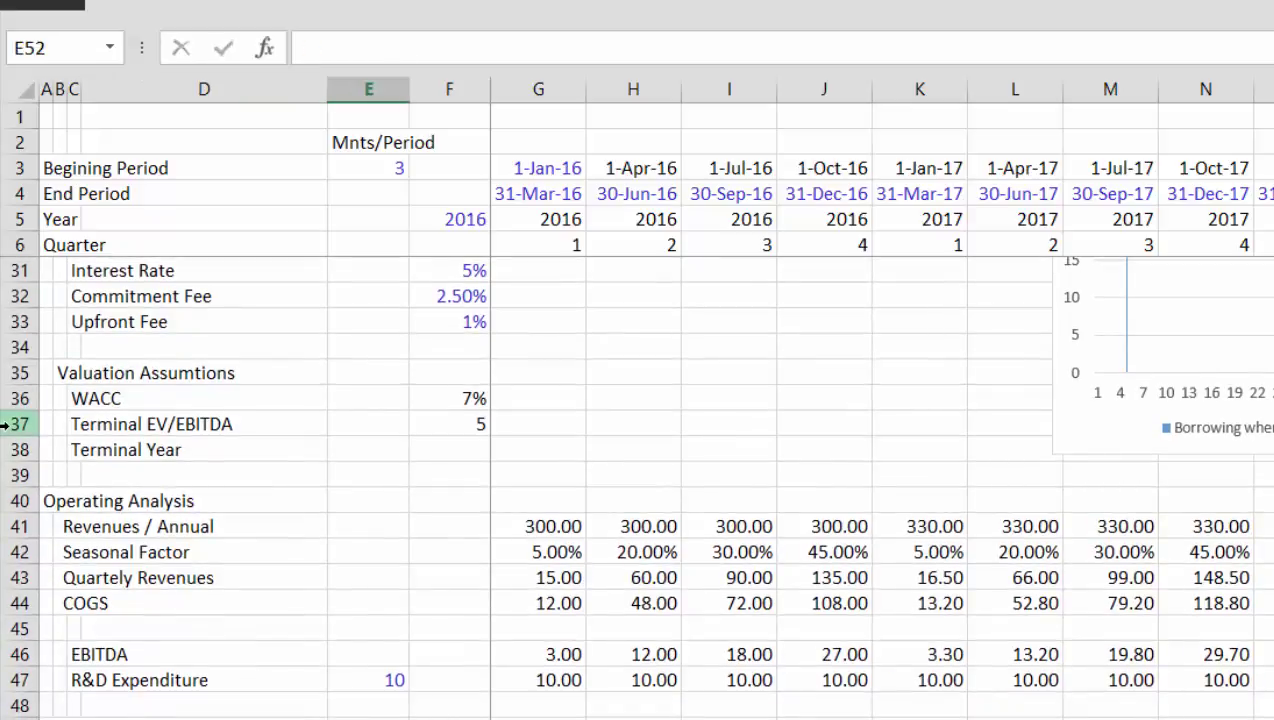
{"action": "key", "text": "Up"}
{"action": "key", "text": "Down"}
{"action": "type", "text": "0"}
{"action": "key", "text": "Return"}
{"action": "key", "text": "Down"}
{"action": "scroll", "coordinate": [3, 424], "scroll_direction": "down", "scroll_amount": 1}
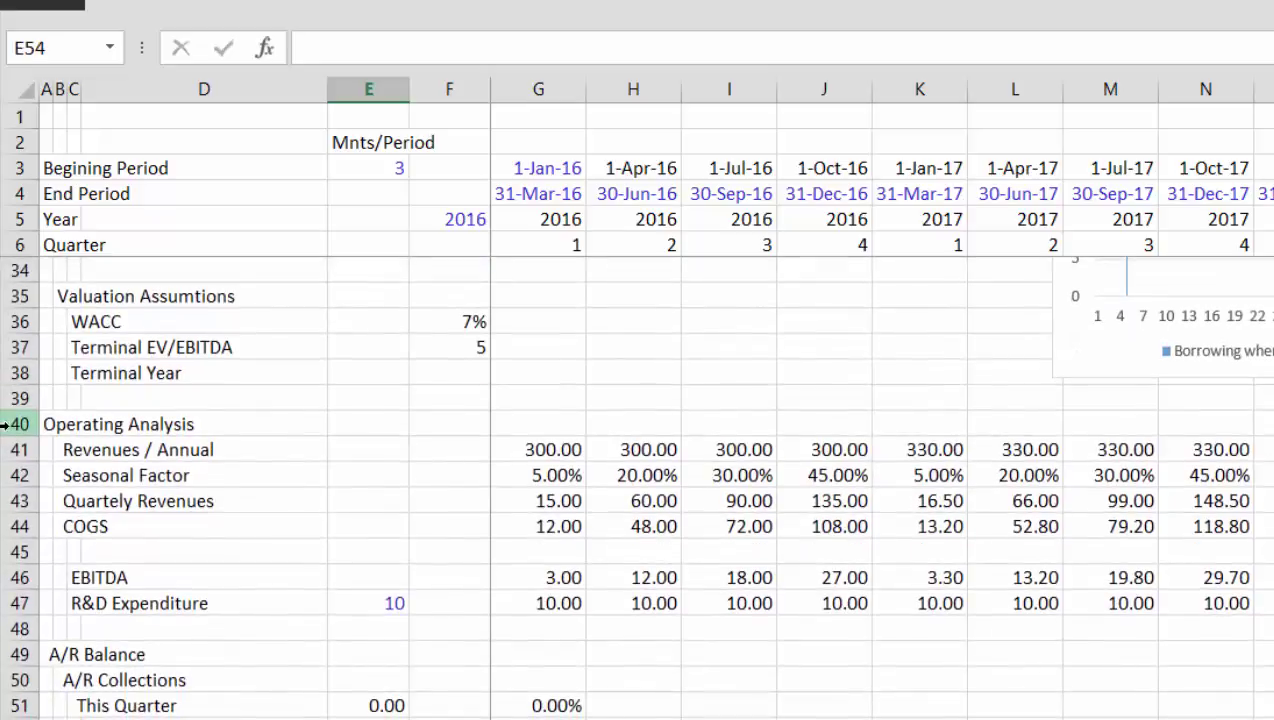
Label D53 and D54 under A/R Collections as Prior 2nd Quarter and Prior 3rd Quarter
{"action": "key", "text": "shift+space"}
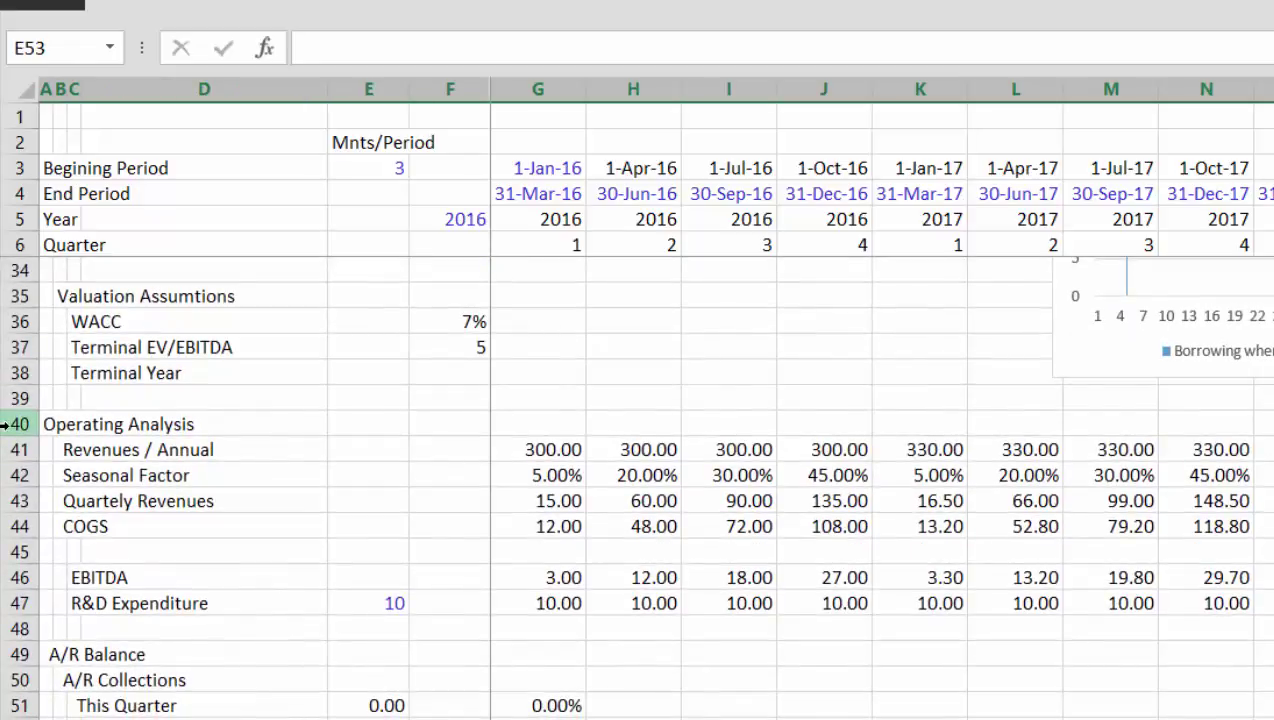
{"action": "key", "text": "Left"}
{"action": "key", "text": "Left"}
{"action": "key", "text": "Right"}
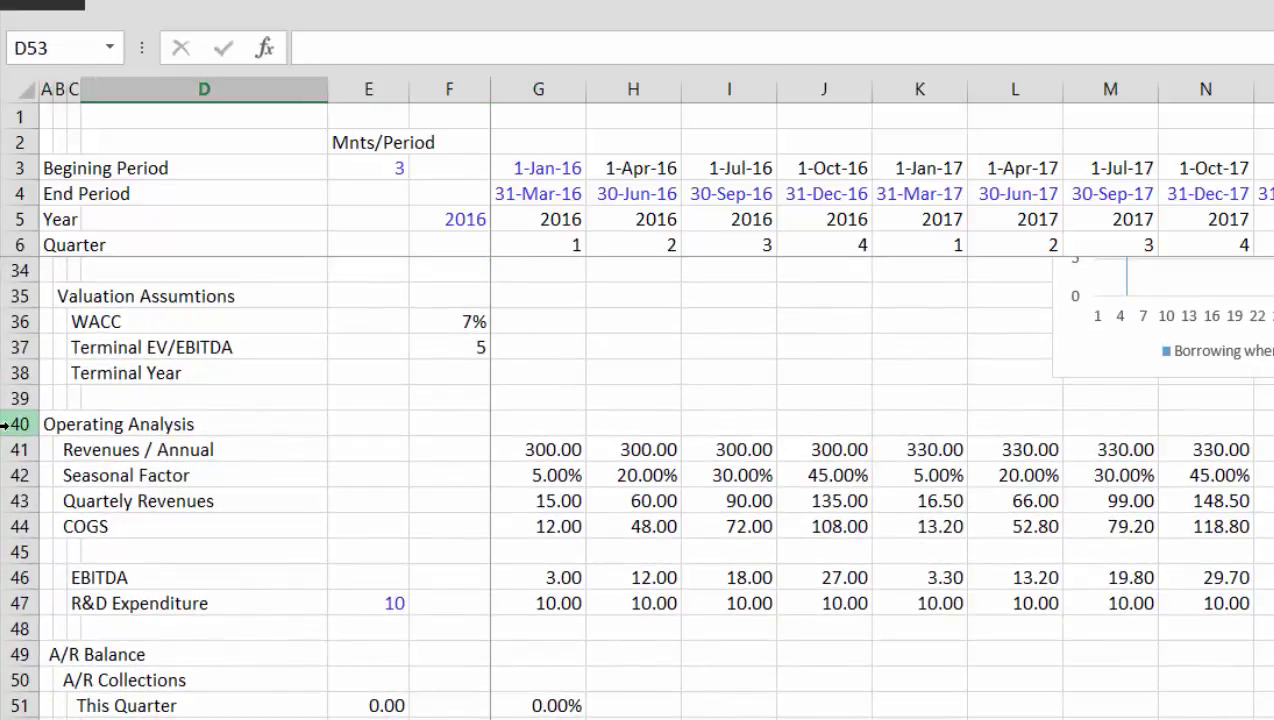
{"action": "key", "text": "Up"}
{"action": "key", "text": "Up"}
{"action": "key", "text": "Down"}
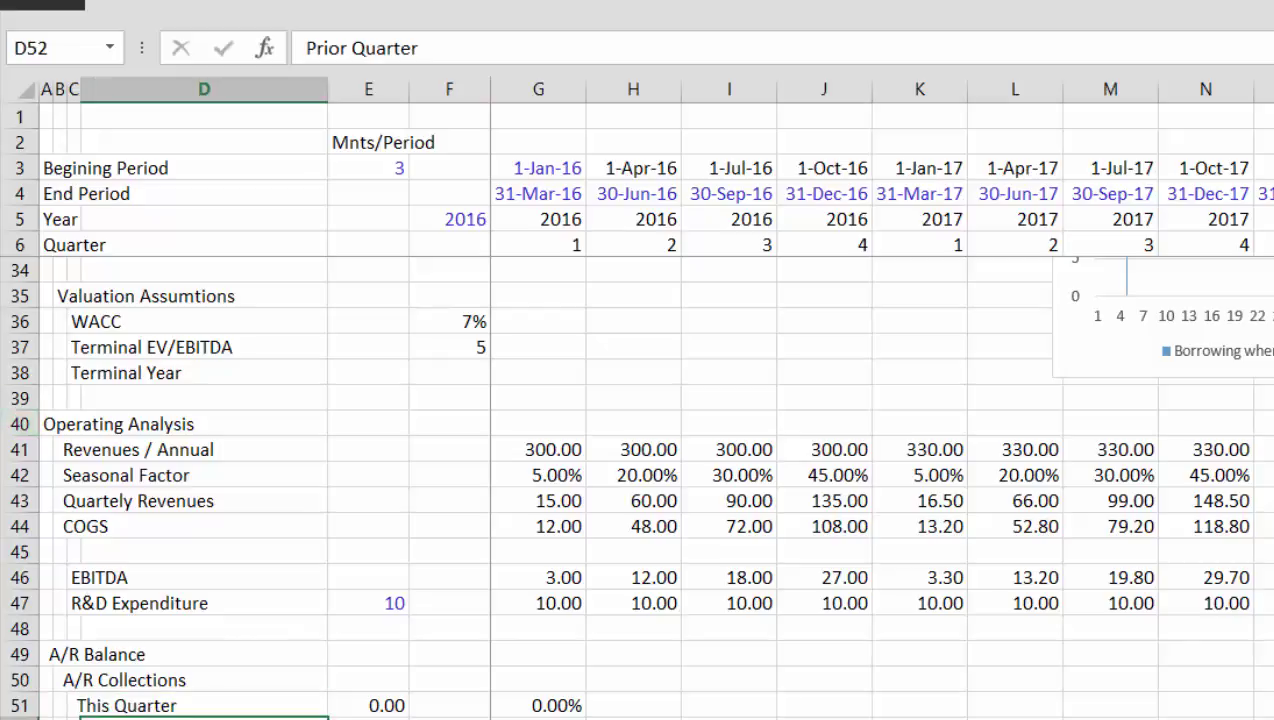
{"action": "key", "text": "Down"}
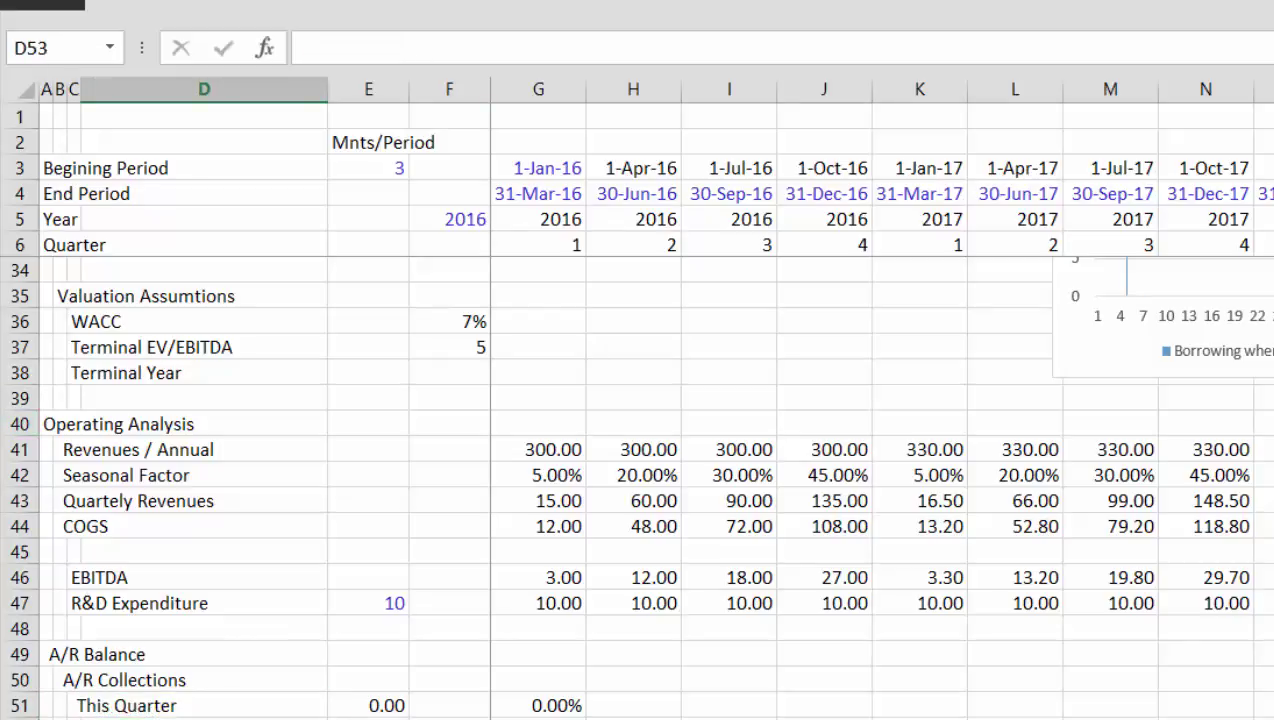
{"action": "key", "text": "ctrl+d"}
{"action": "type", "text": "e"}
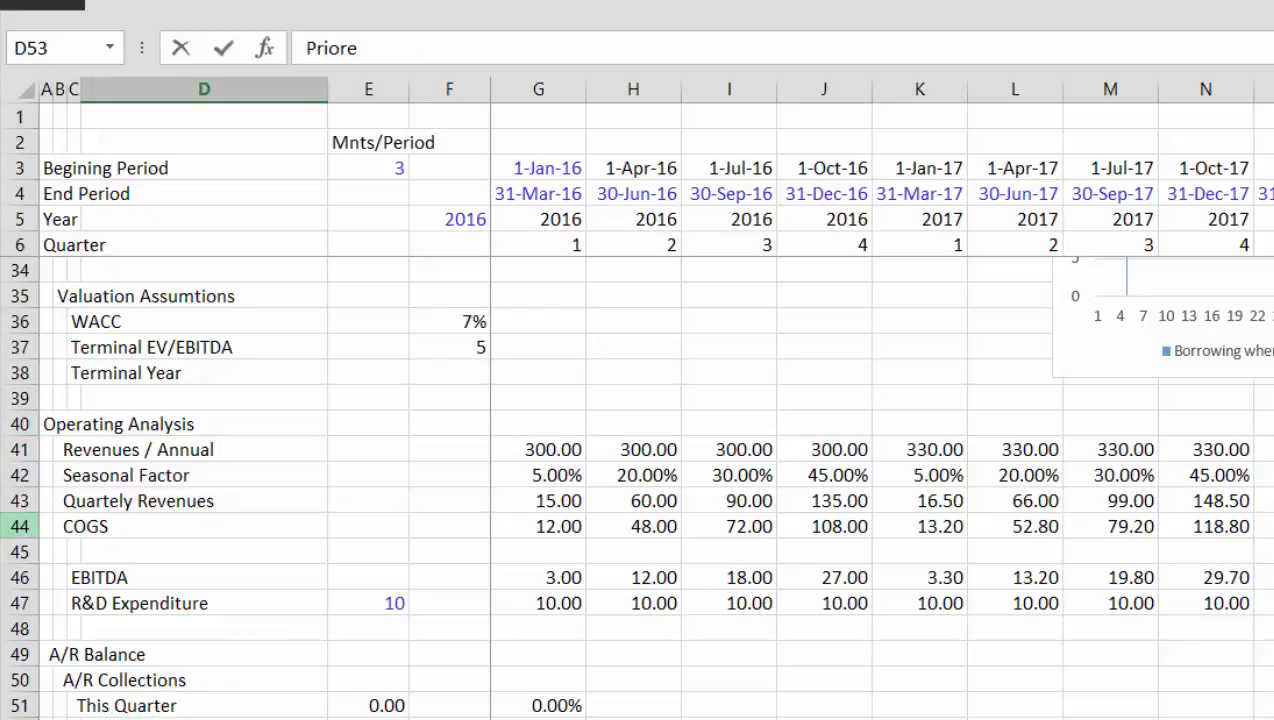
{"action": "type", "text": " 2nd Quarter"}
{"action": "key", "text": "Return"}
{"action": "type", "text": "P"}
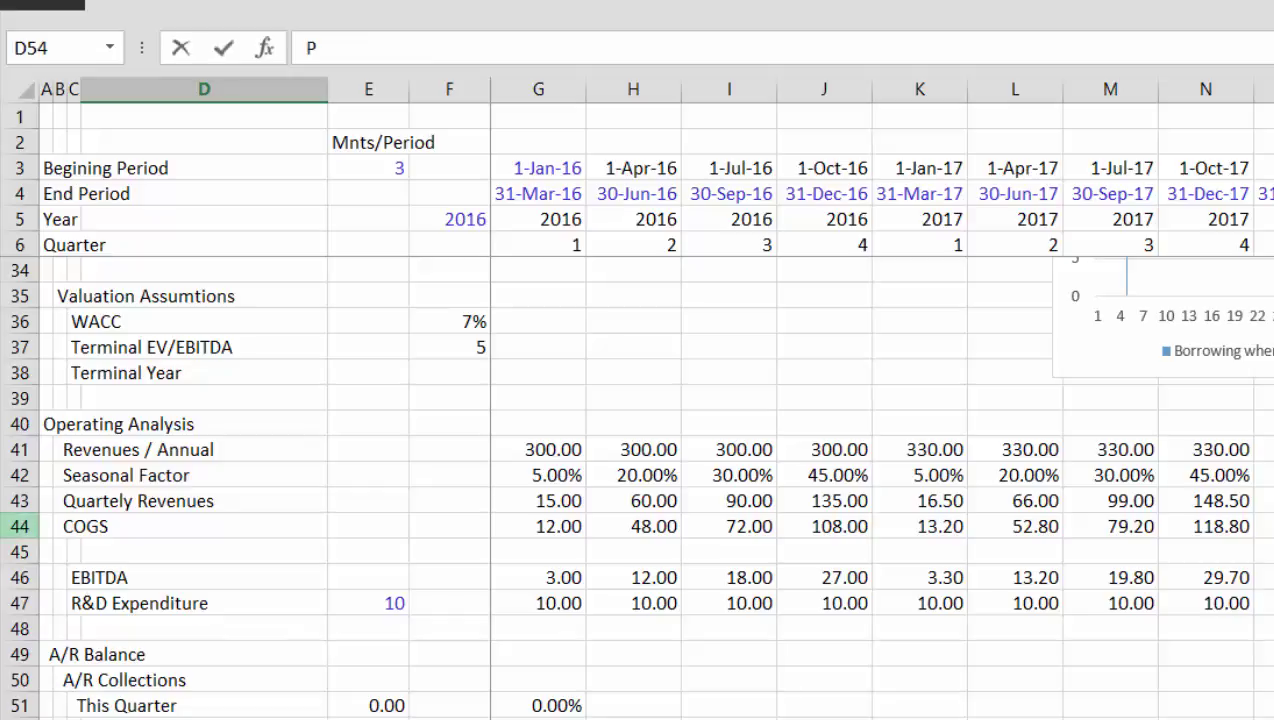
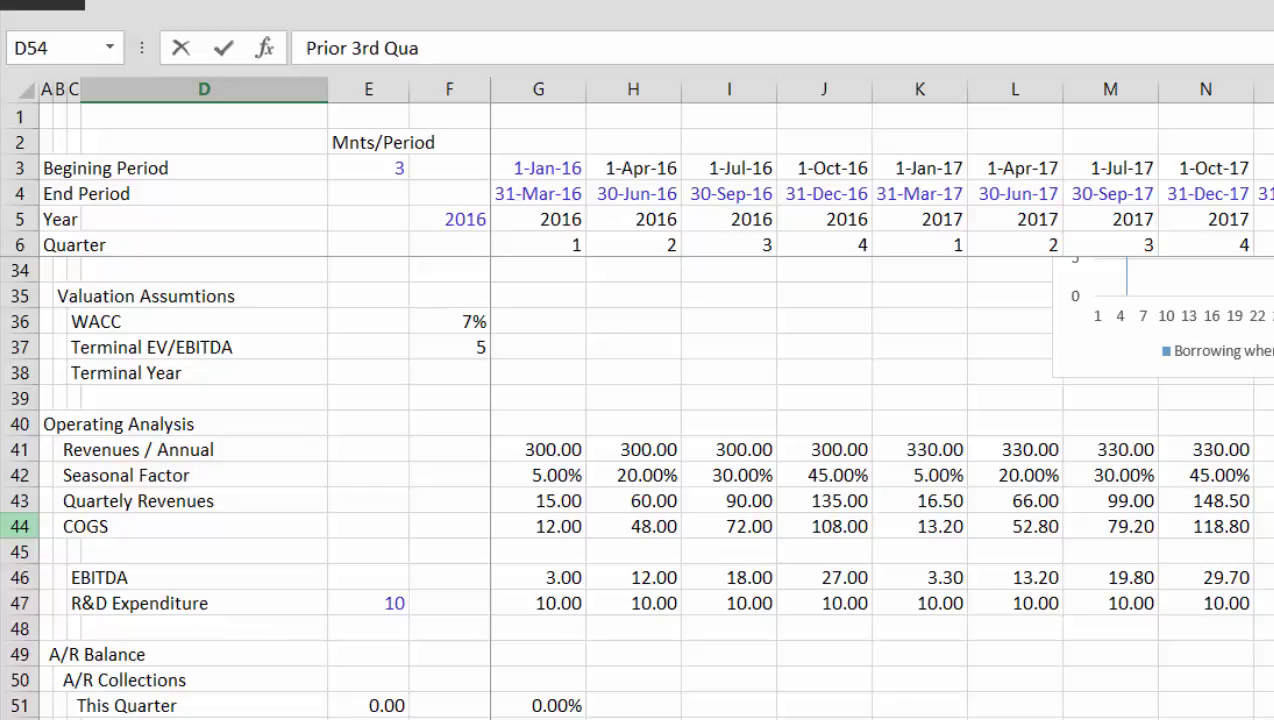
{"action": "key", "text": "Return"}
Enter 2 in E53 beside the Prior 2nd Quarter collection row
{"action": "key", "text": "Up"}
{"action": "key", "text": "Up"}
{"action": "key", "text": "Right"}
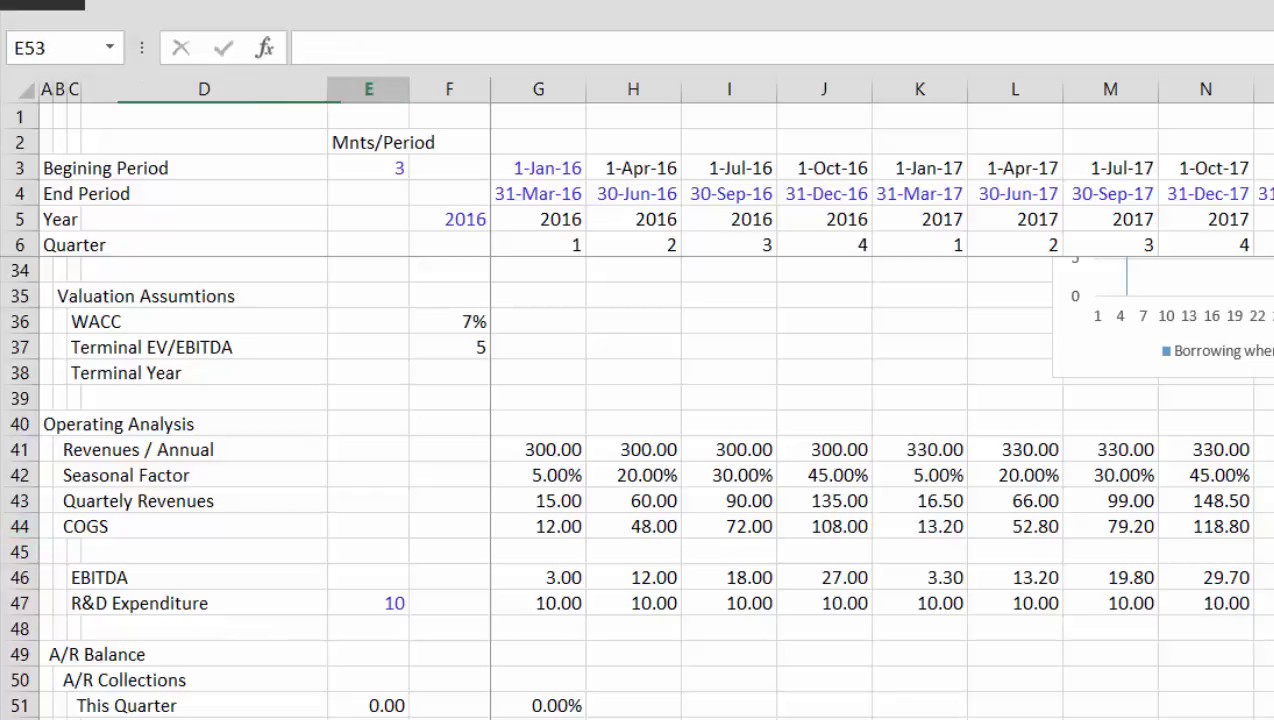
{"action": "type", "text": "2"}
{"action": "key", "text": "Return"}
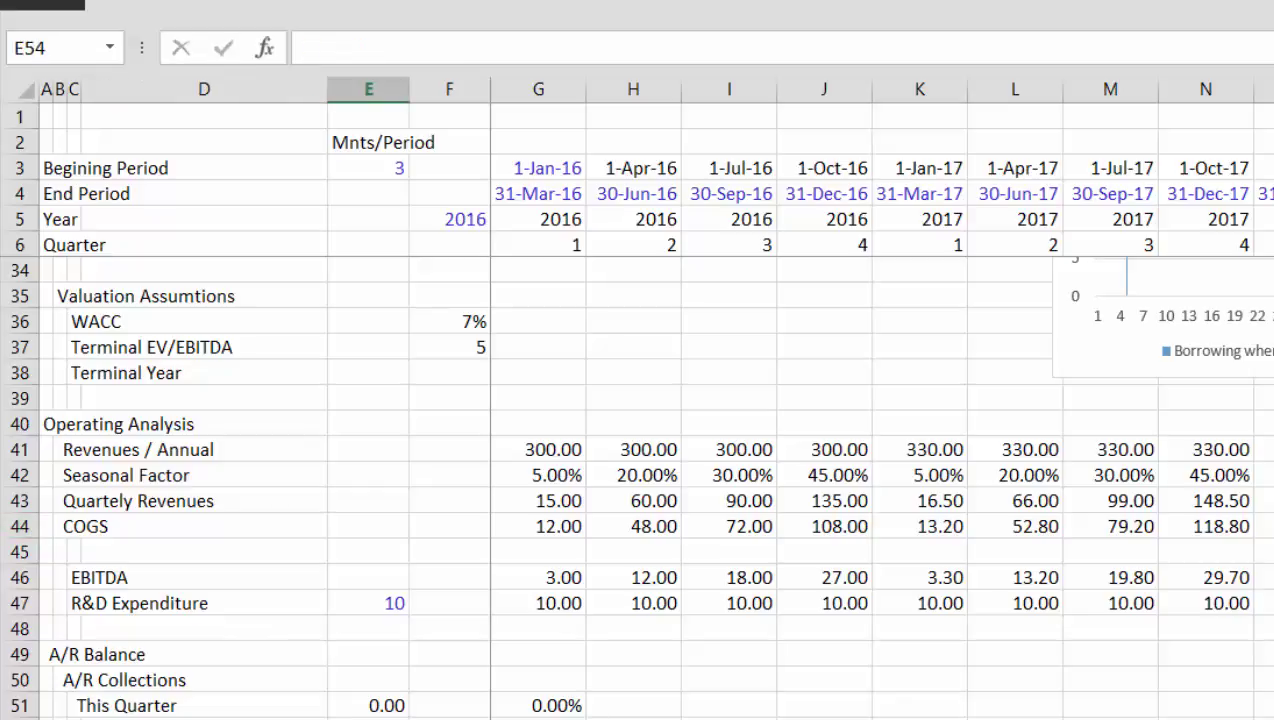
Enter =LOOKUP(G5,17:17,20:20) in G52 to retrieve the Prior Quarter collection percentage for the period's year
{"action": "key", "text": "Down"}
{"action": "key", "text": "Up"}
{"action": "key", "text": "Up"}
{"action": "key", "text": "Up"}
{"action": "key", "text": "Up"}
{"action": "key", "text": "Right"}
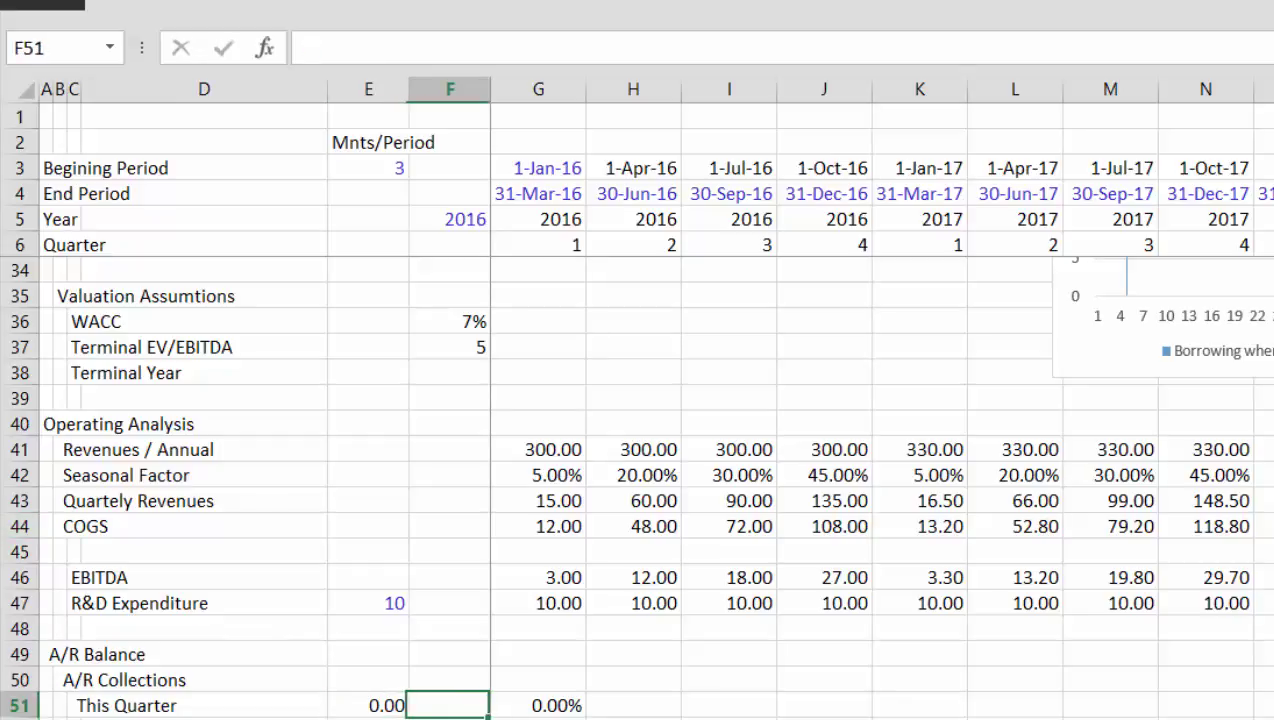
{"action": "key", "text": "Right"}
{"action": "key", "text": "Down"}
{"action": "type", "text": "="}
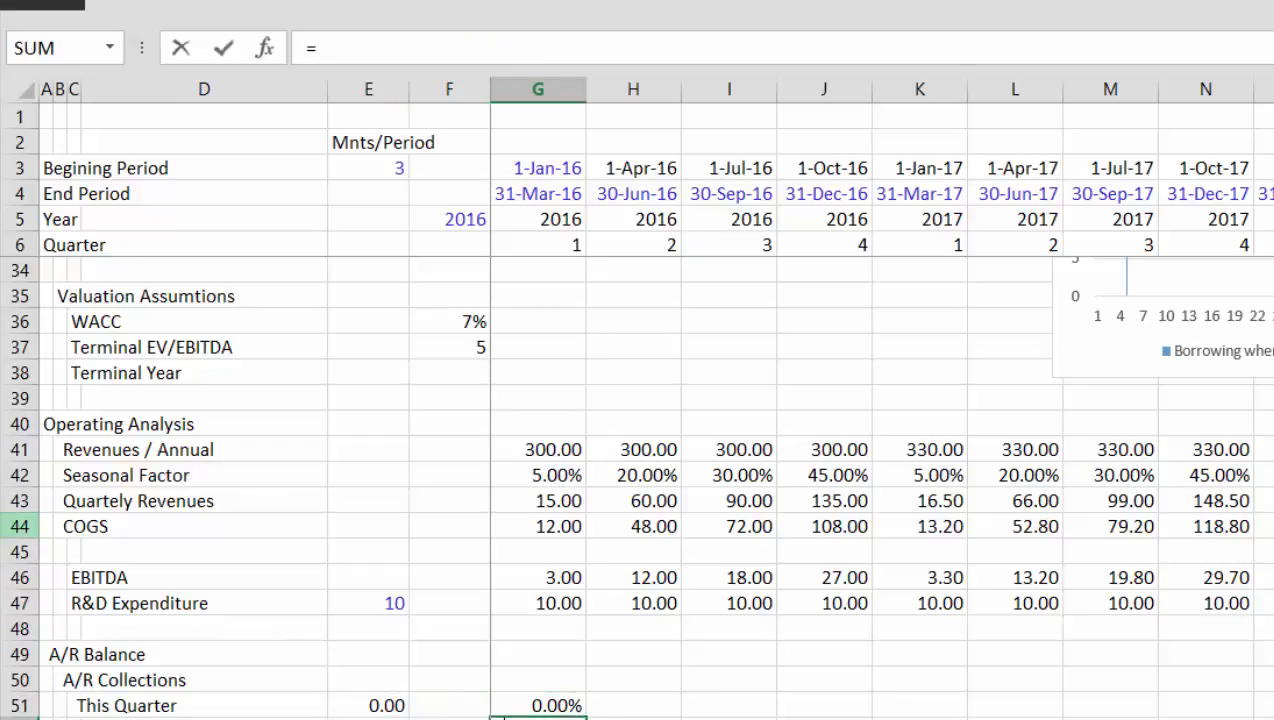
{"action": "type", "text": "loo"}
{"action": "key", "text": "Tab"}
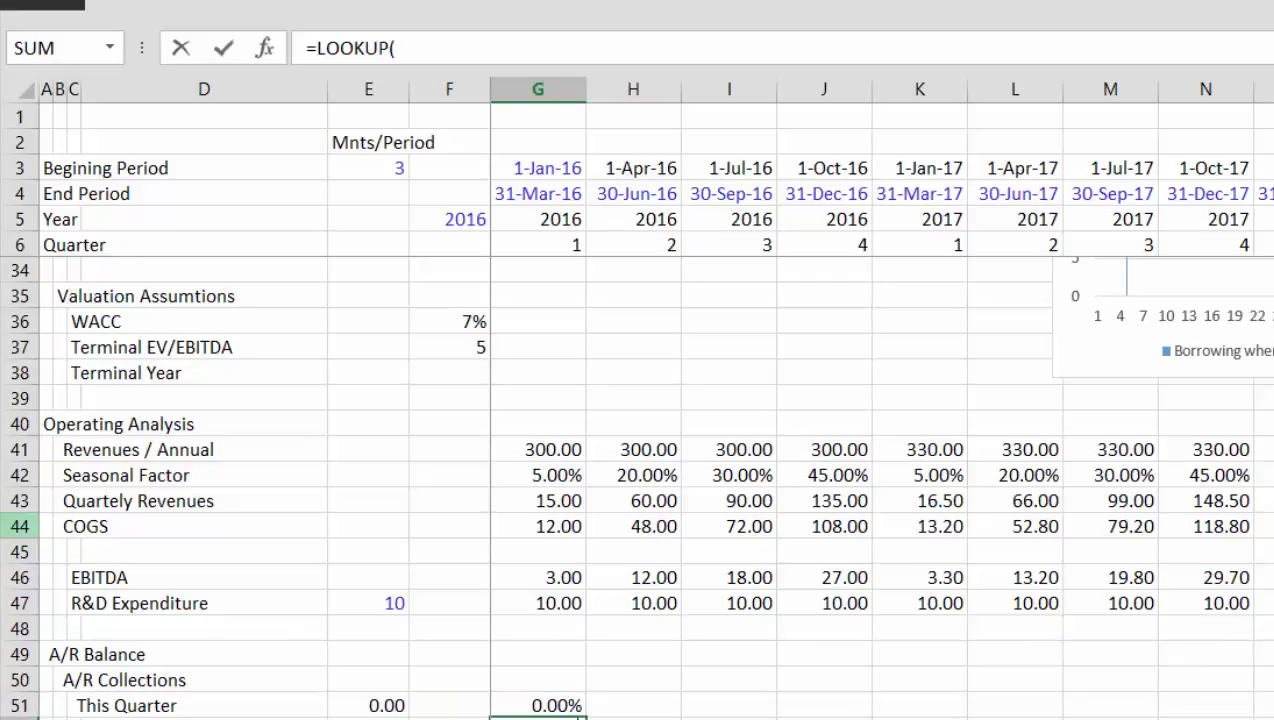
{"action": "left_click", "coordinate": [543, 215]}
{"action": "type", "text": ","}
{"action": "scroll", "coordinate": [543, 215], "scroll_direction": "up", "scroll_amount": 8}
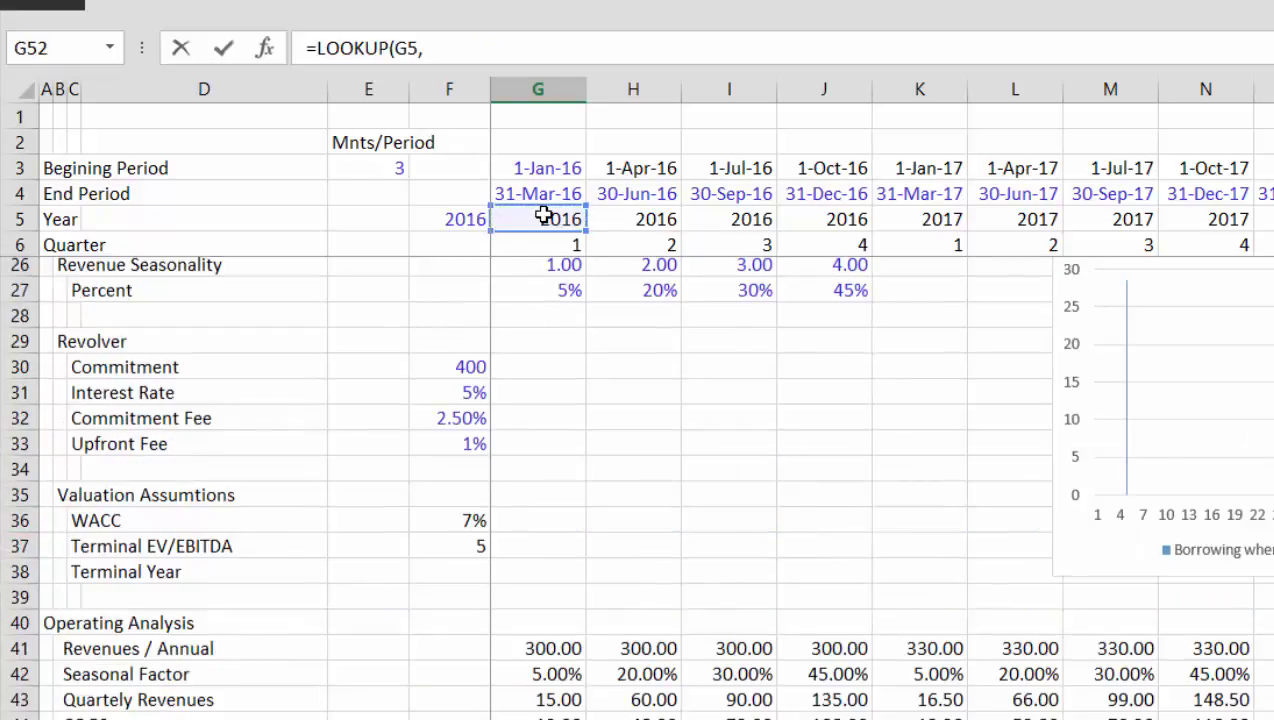
{"action": "key", "text": "Down"}
{"action": "key", "text": "Up"}
{"action": "key", "text": "Up"}
{"action": "key", "text": "Up"}
{"action": "key", "text": "Up"}
{"action": "key", "text": "Up"}
{"action": "key", "text": "Up"}
{"action": "key", "text": "Up"}
{"action": "key", "text": "Up"}
{"action": "key", "text": "Up"}
{"action": "key", "text": "Up"}
{"action": "key", "text": "Up"}
{"action": "key", "text": "Up"}
{"action": "key", "text": "Up"}
{"action": "key", "text": "Up"}
{"action": "key", "text": "Up"}
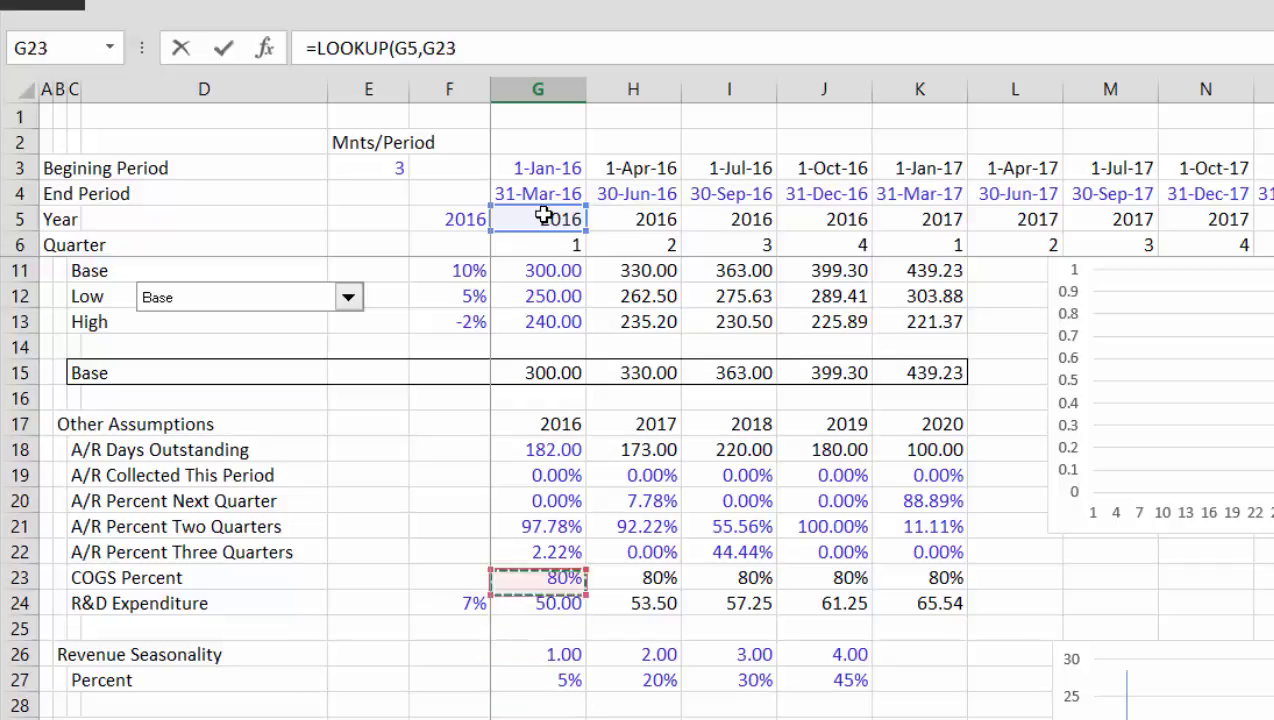
{"action": "key", "text": "Down"}
{"action": "key", "text": "Down"}
{"action": "key", "text": "shift+space"}
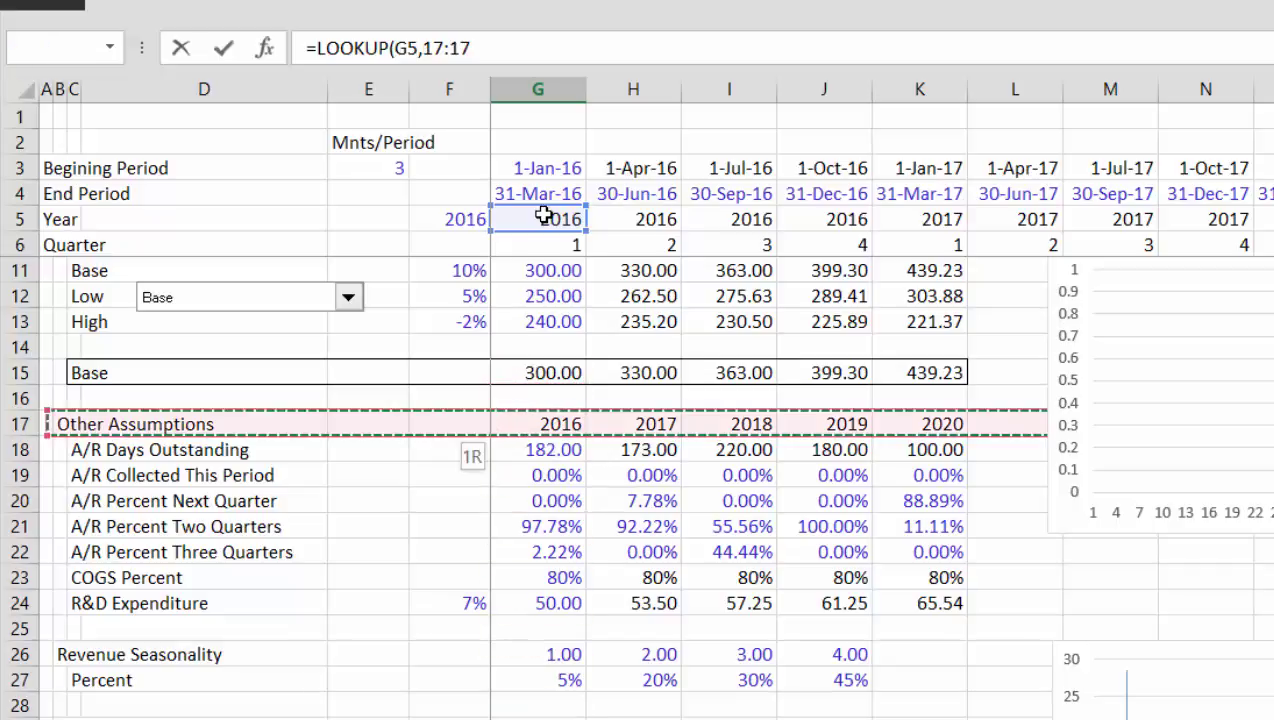
{"action": "type", "text": ","}
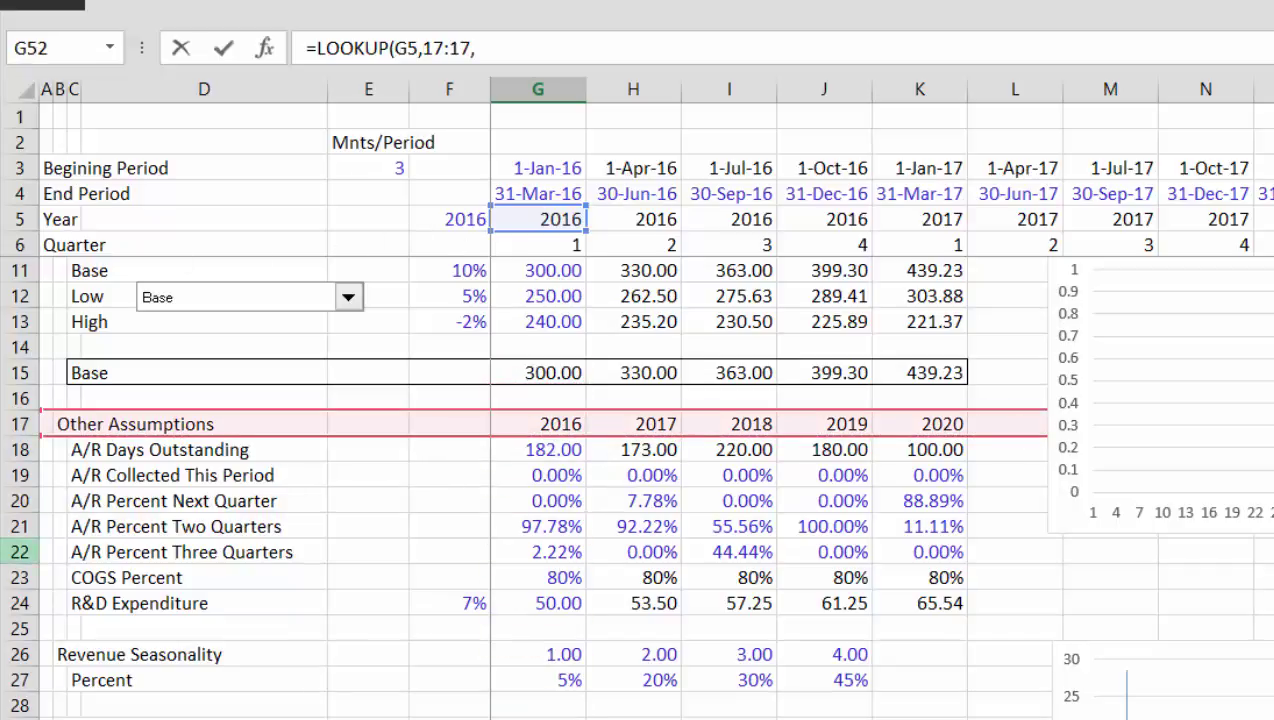
{"action": "left_click", "coordinate": [12, 500]}
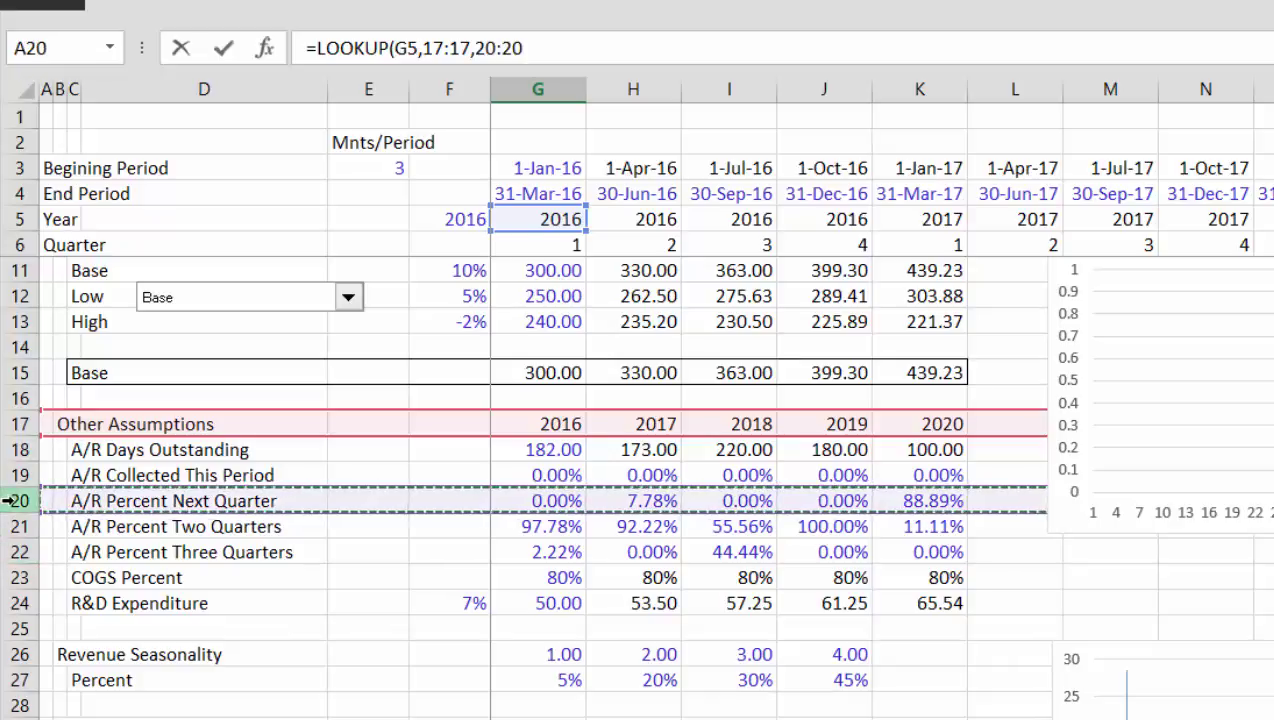
{"action": "key", "text": "Return"}
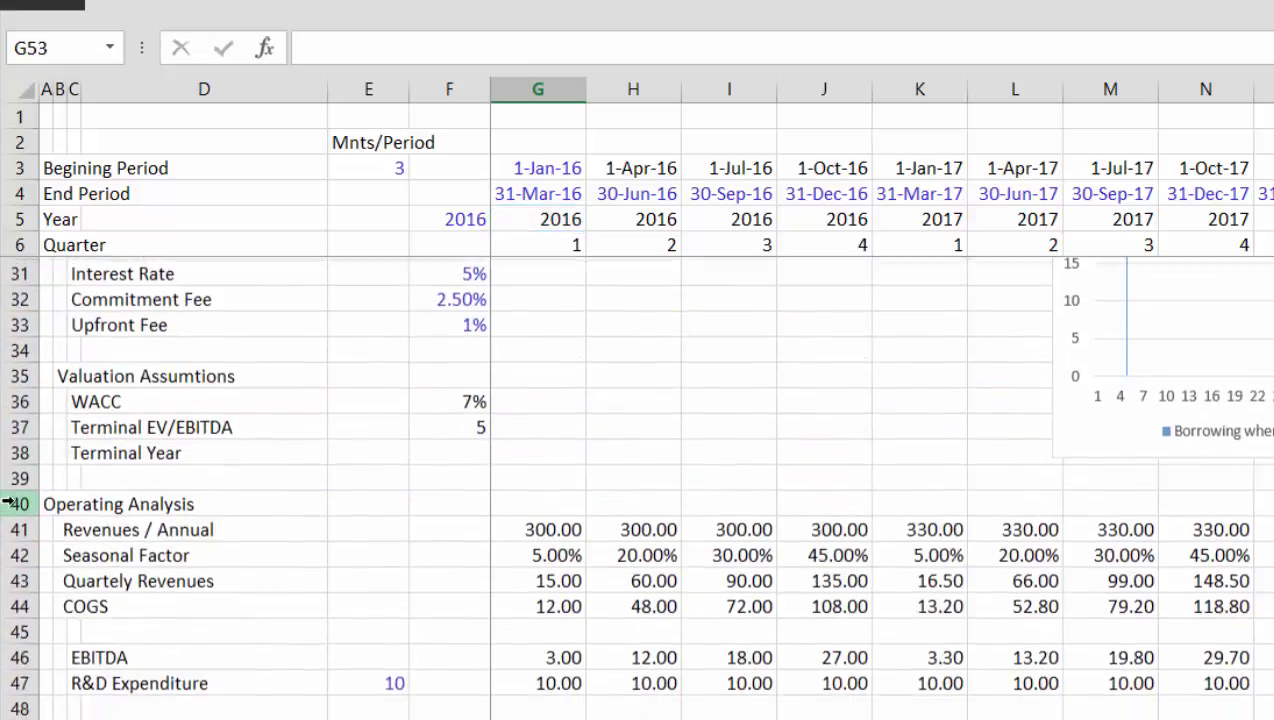
Enter =LOOKUP(G5,17:17,21:21) in G53 to retrieve the Prior 2nd Quarter collection percentage for the period's year
{"action": "type", "text": "loo"}
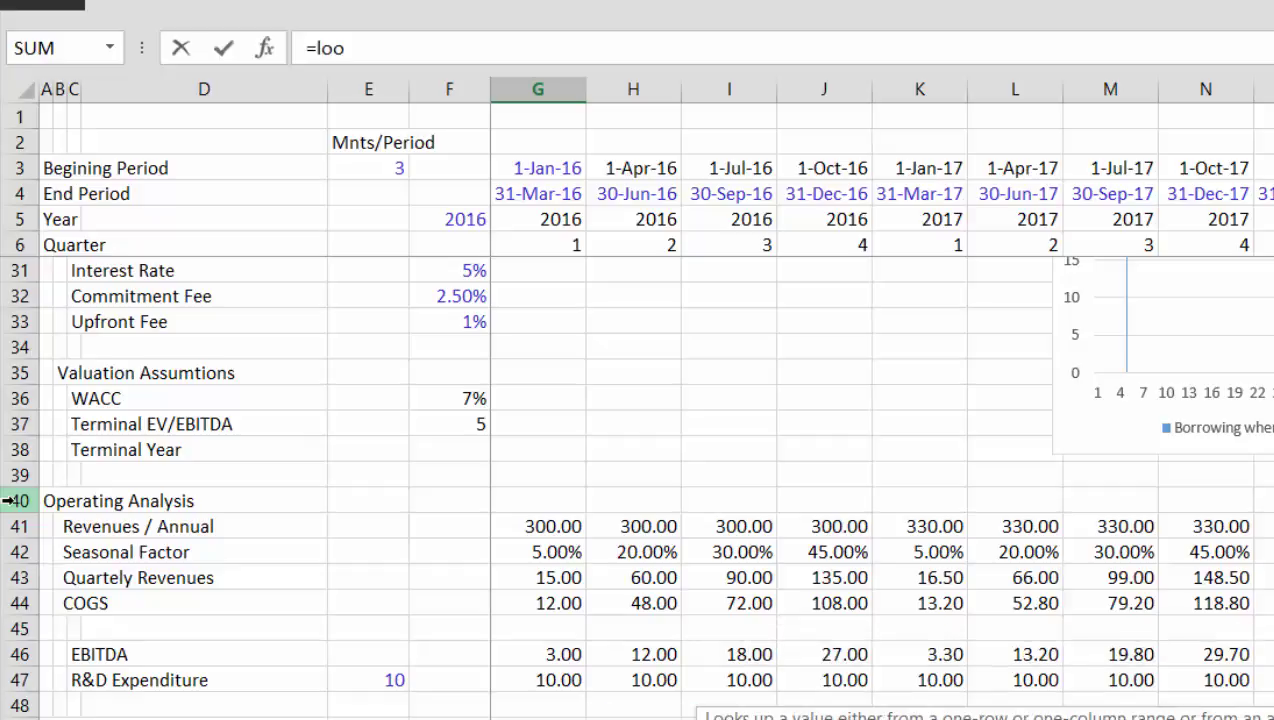
{"action": "key", "text": "Tab"}
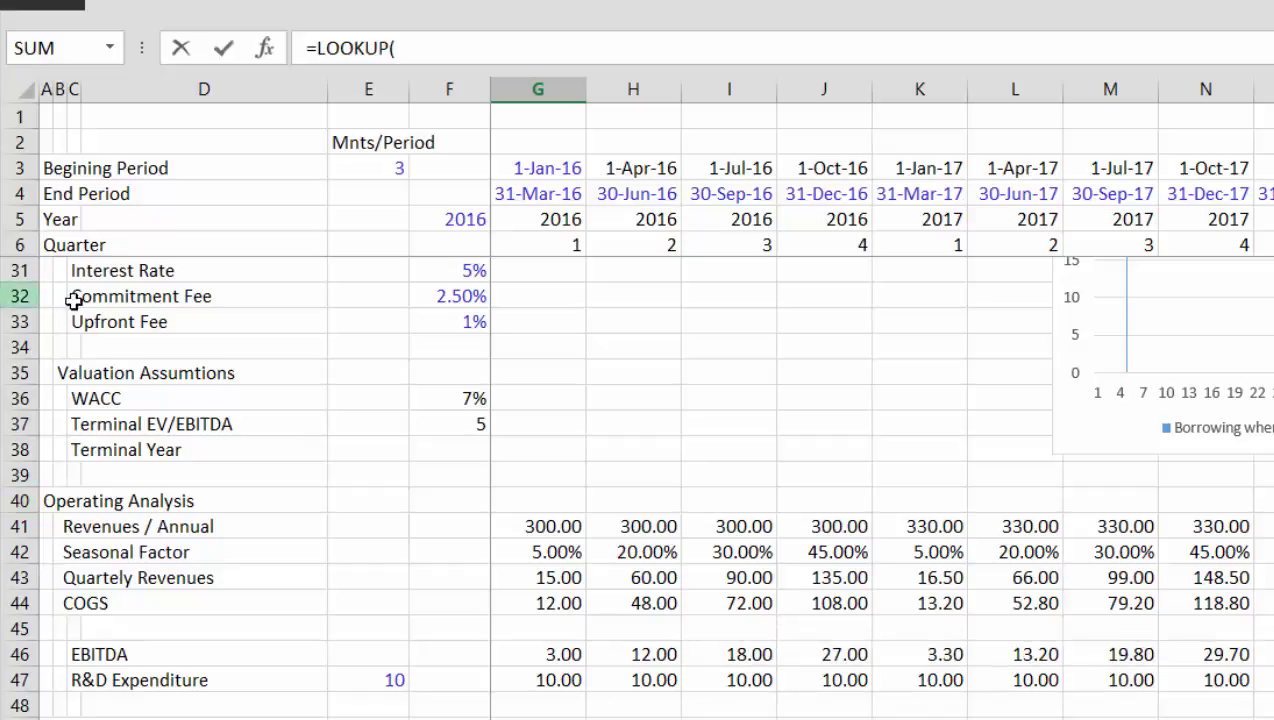
{"action": "left_click", "coordinate": [531, 225]}
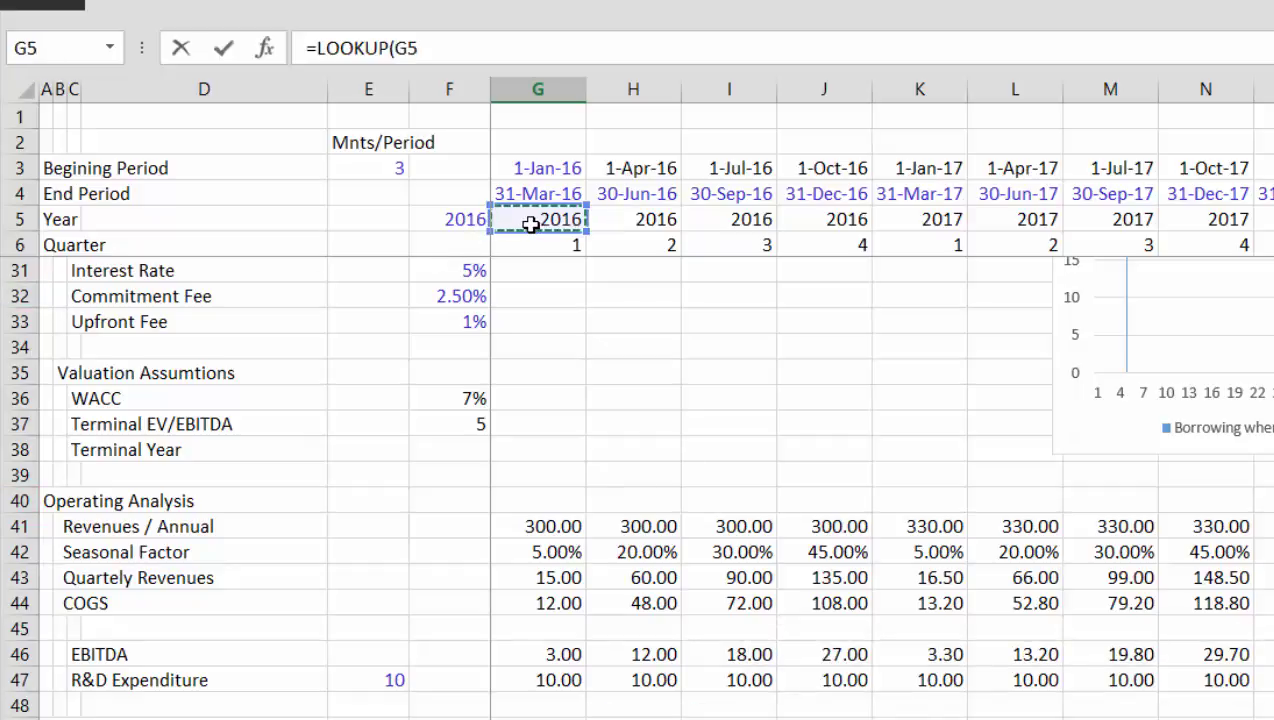
{"action": "type", "text": ","}
{"action": "scroll", "coordinate": [531, 225], "scroll_direction": "up", "scroll_amount": 7}
{"action": "key", "text": "Page_Up"}
{"action": "key", "text": "Up"}
{"action": "key", "text": "Up"}
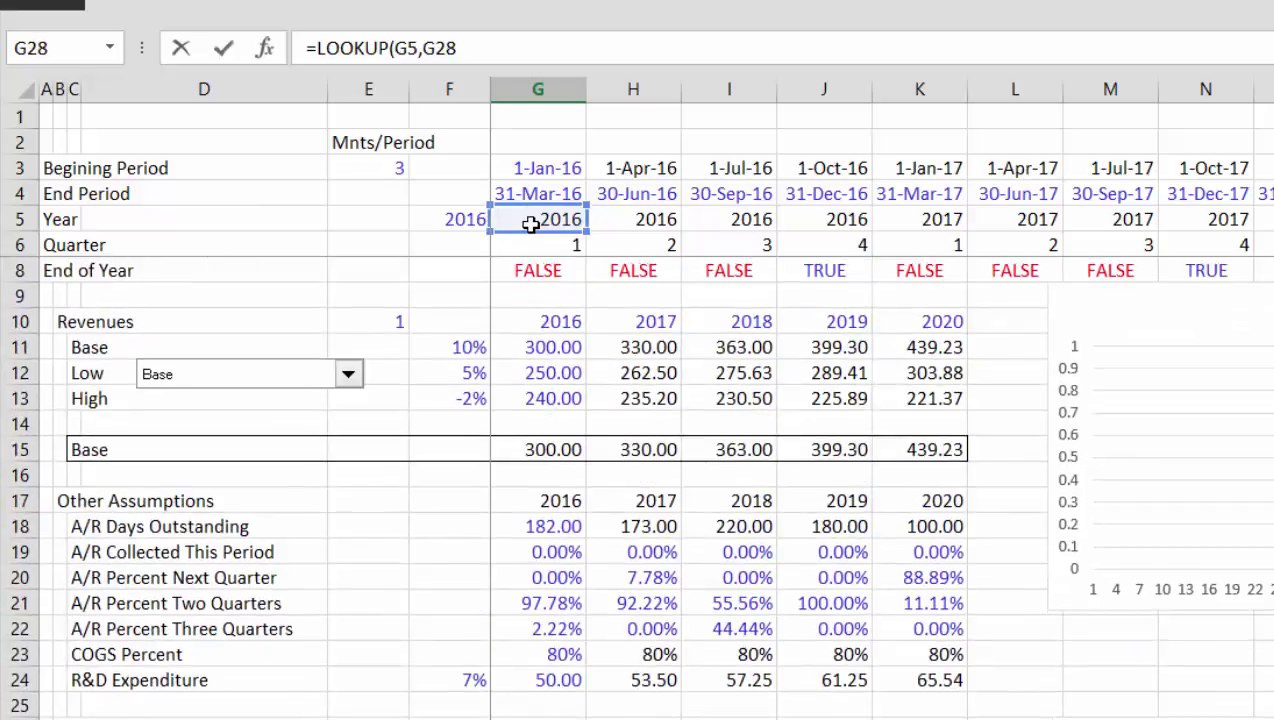
{"action": "key", "text": "Up"}
{"action": "key", "text": "Up"}
{"action": "key", "text": "Up"}
{"action": "key", "text": "Up"}
{"action": "key", "text": "Up"}
{"action": "key", "text": "Up"}
{"action": "key", "text": "Up"}
{"action": "key", "text": "Up"}
{"action": "key", "text": "Up"}
{"action": "key", "text": "Up"}
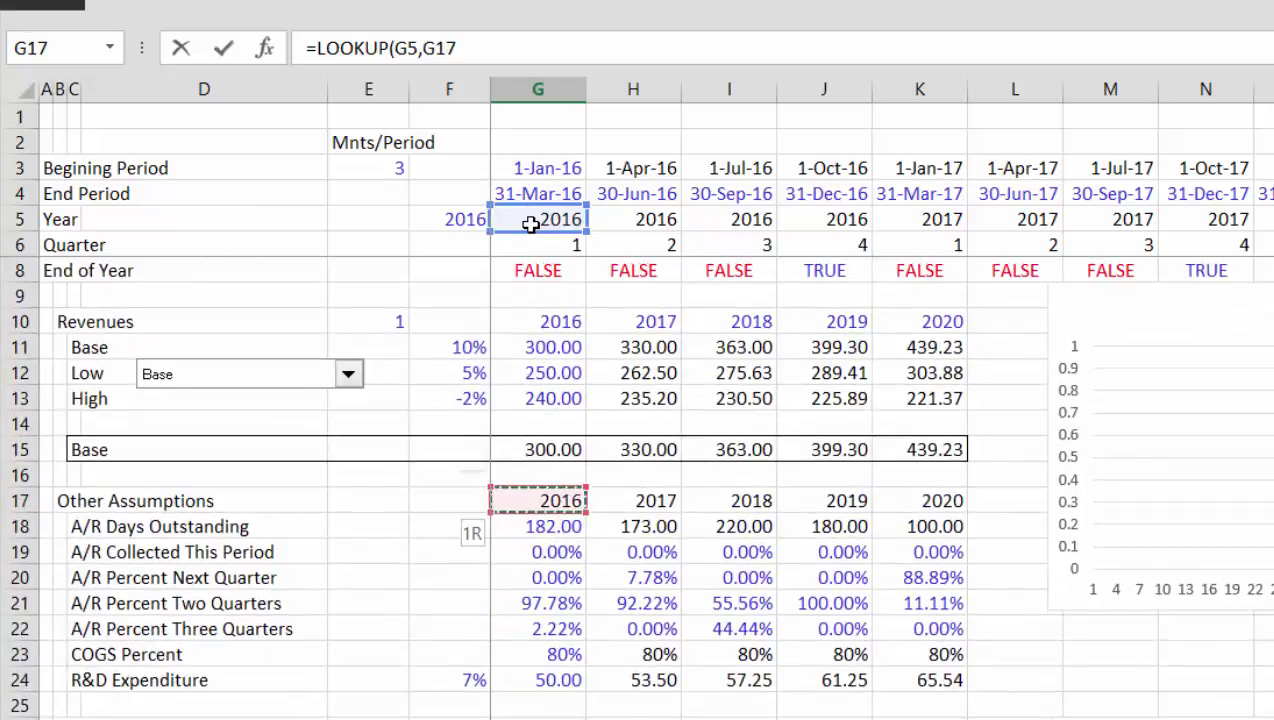
{"action": "key", "text": "shift+space"}
{"action": "type", "text": ","}
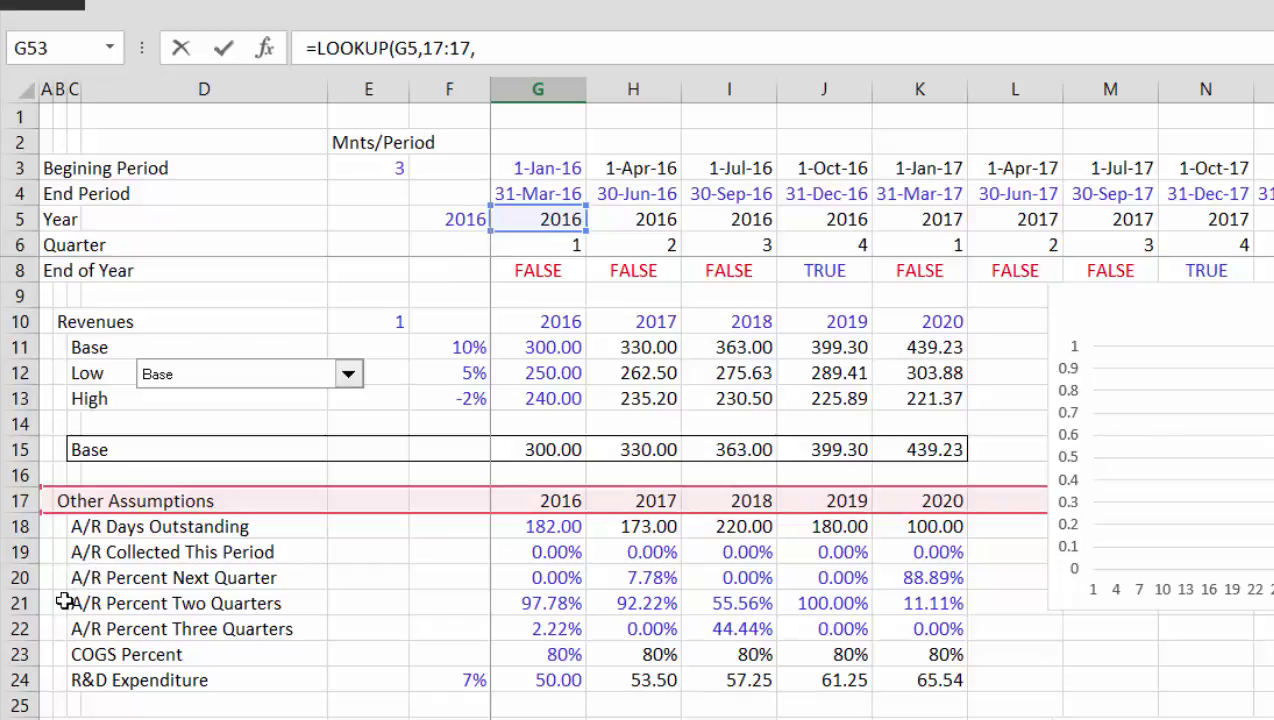
{"action": "left_click", "coordinate": [15, 603]}
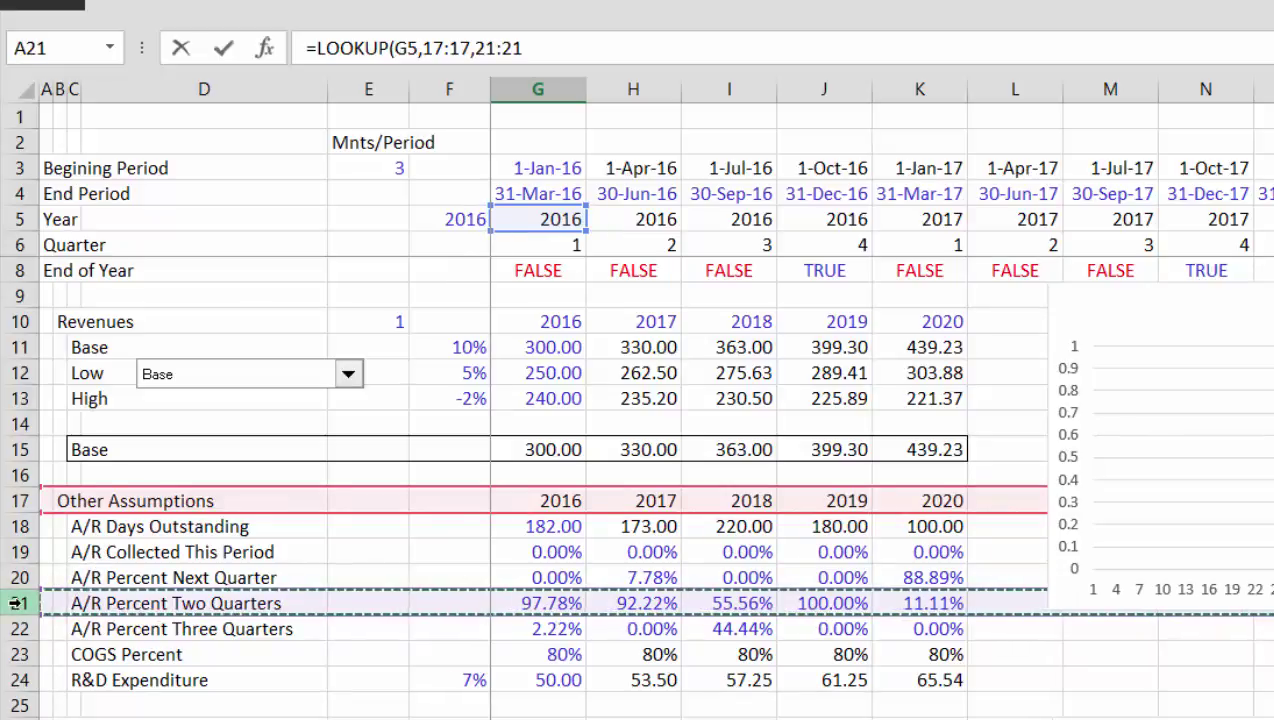
{"action": "key", "text": "Return"}
Enter =LOOKUP(G5,17:17,22:22) in G54 to retrieve the Prior 3rd Quarter collection percentage for the period's year
{"action": "scroll", "coordinate": [15, 598], "scroll_direction": "down", "scroll_amount": 3}
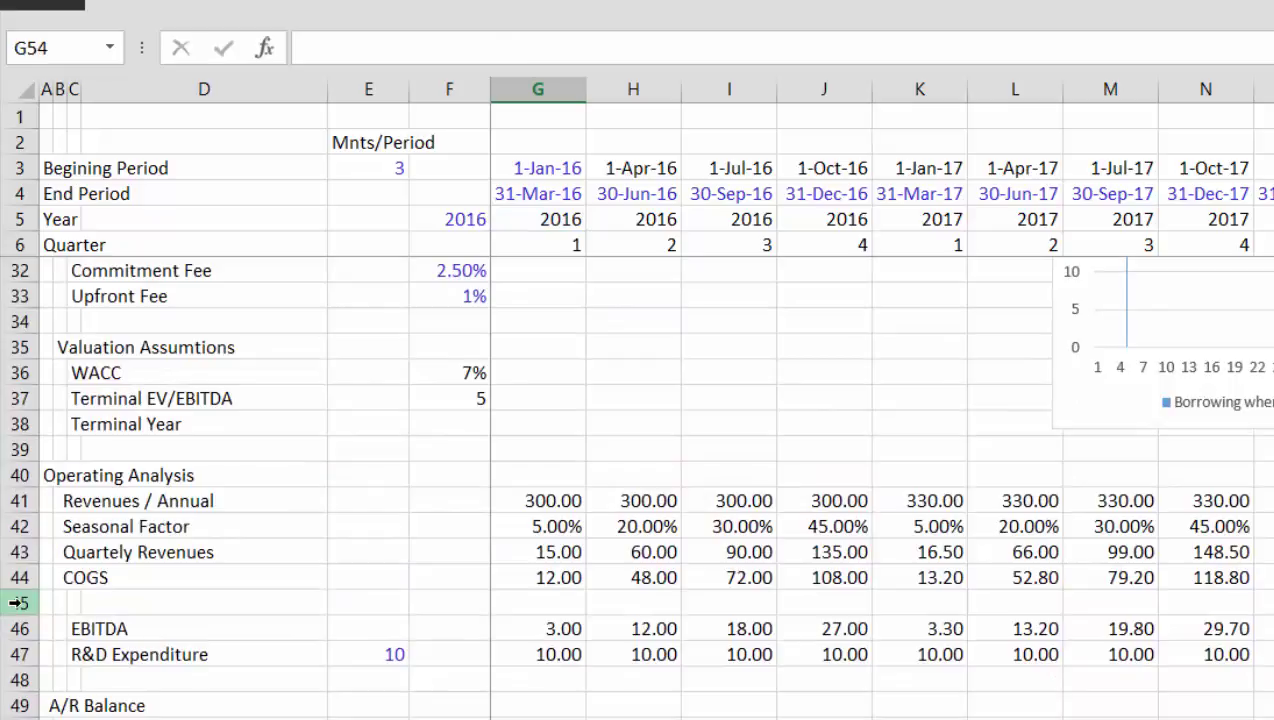
{"action": "key", "text": "Up"}
{"action": "key", "text": "Up"}
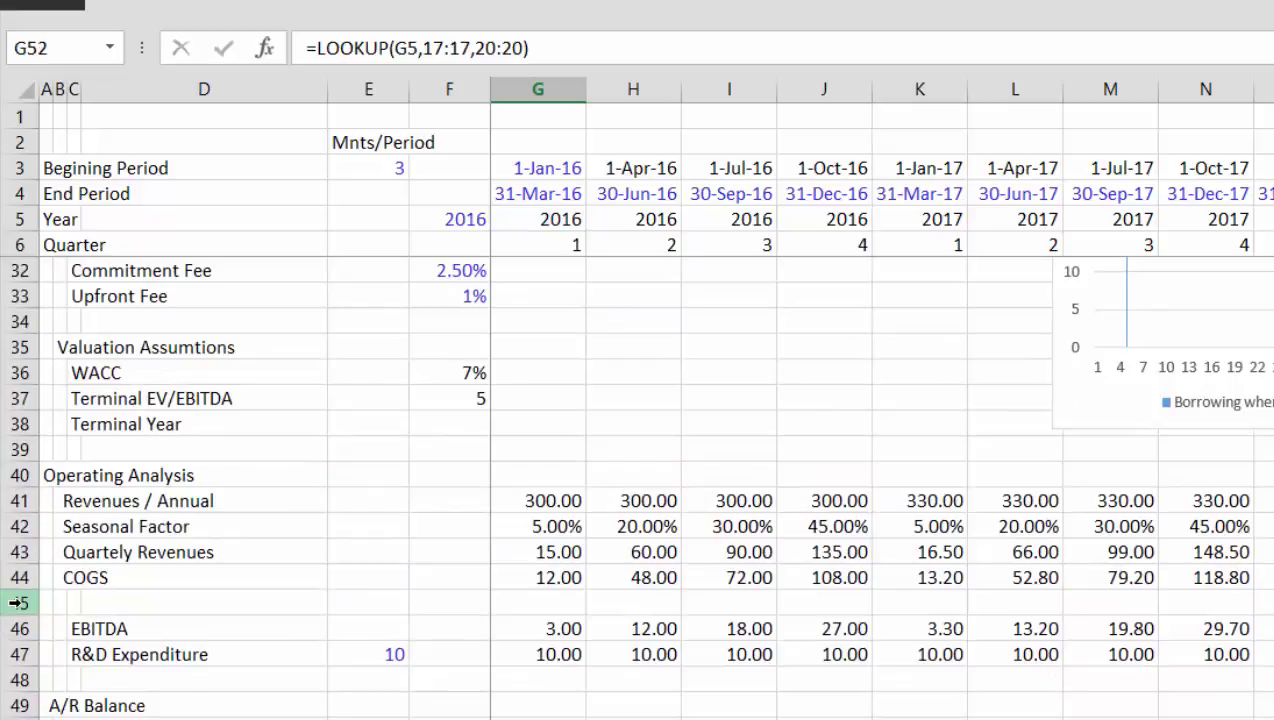
{"action": "key", "text": "Down"}
{"action": "key", "text": "Down"}
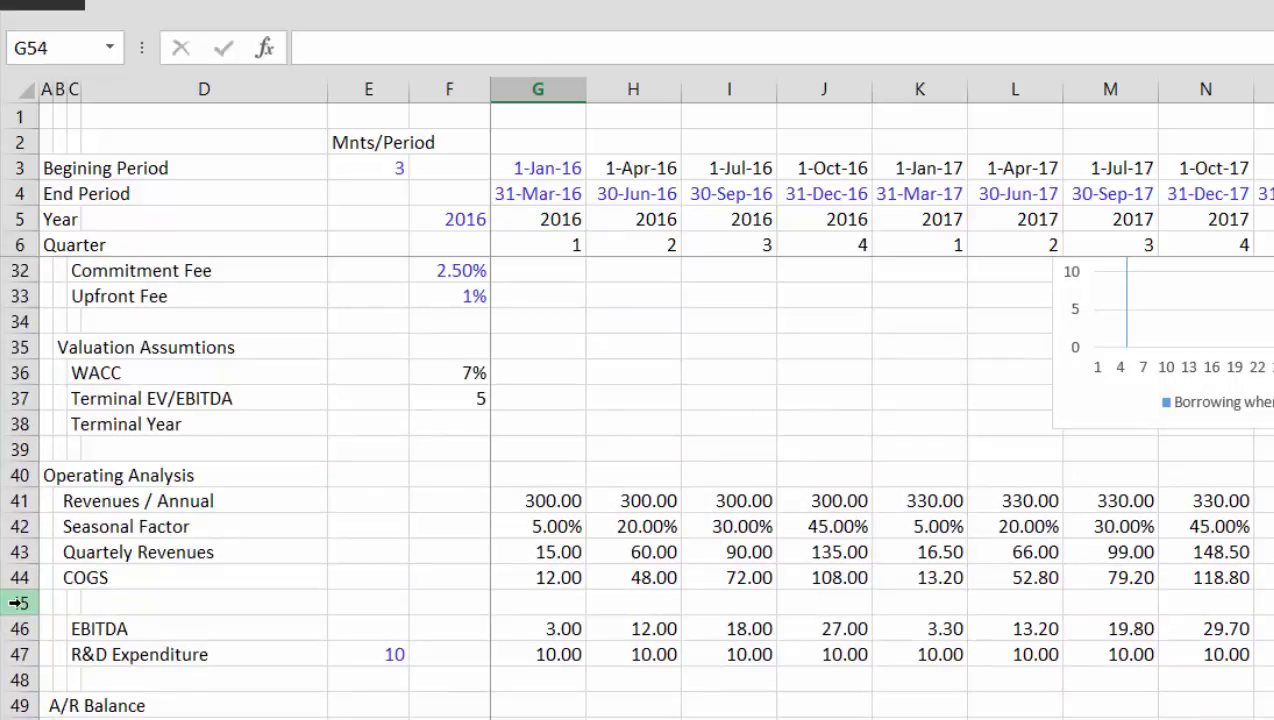
{"action": "type", "text": "=loo"}
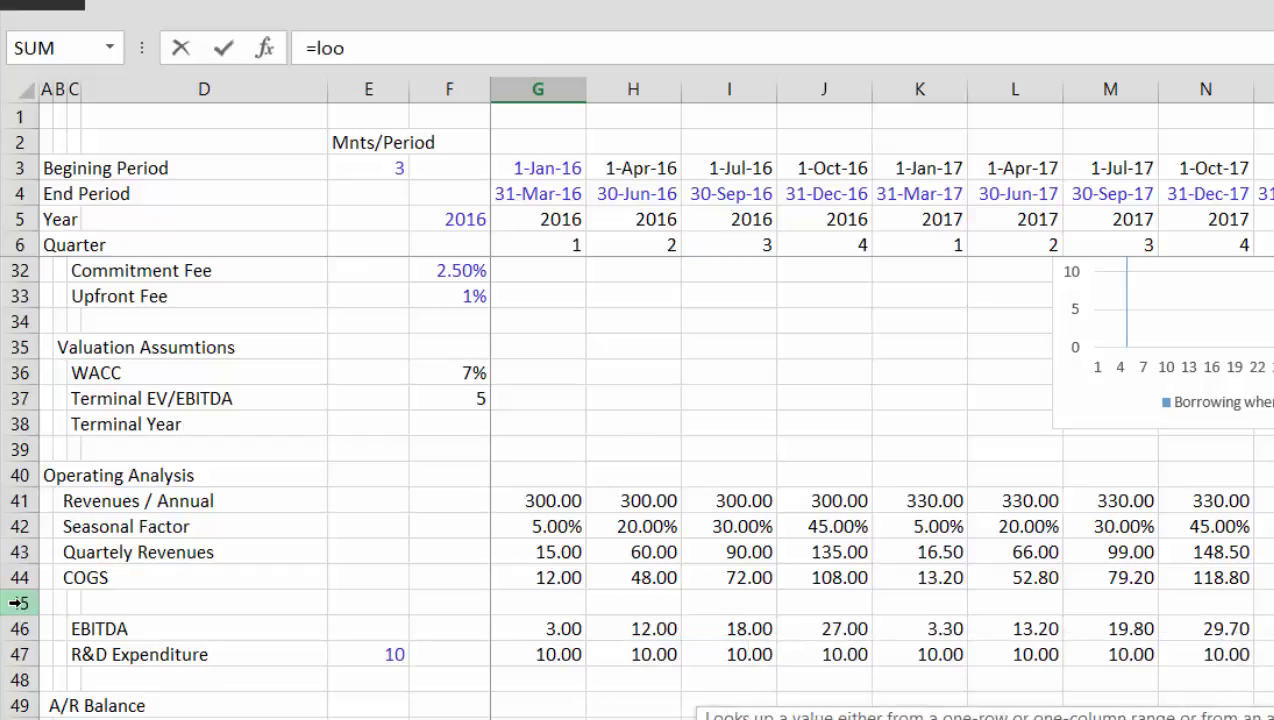
{"action": "key", "text": "Tab"}
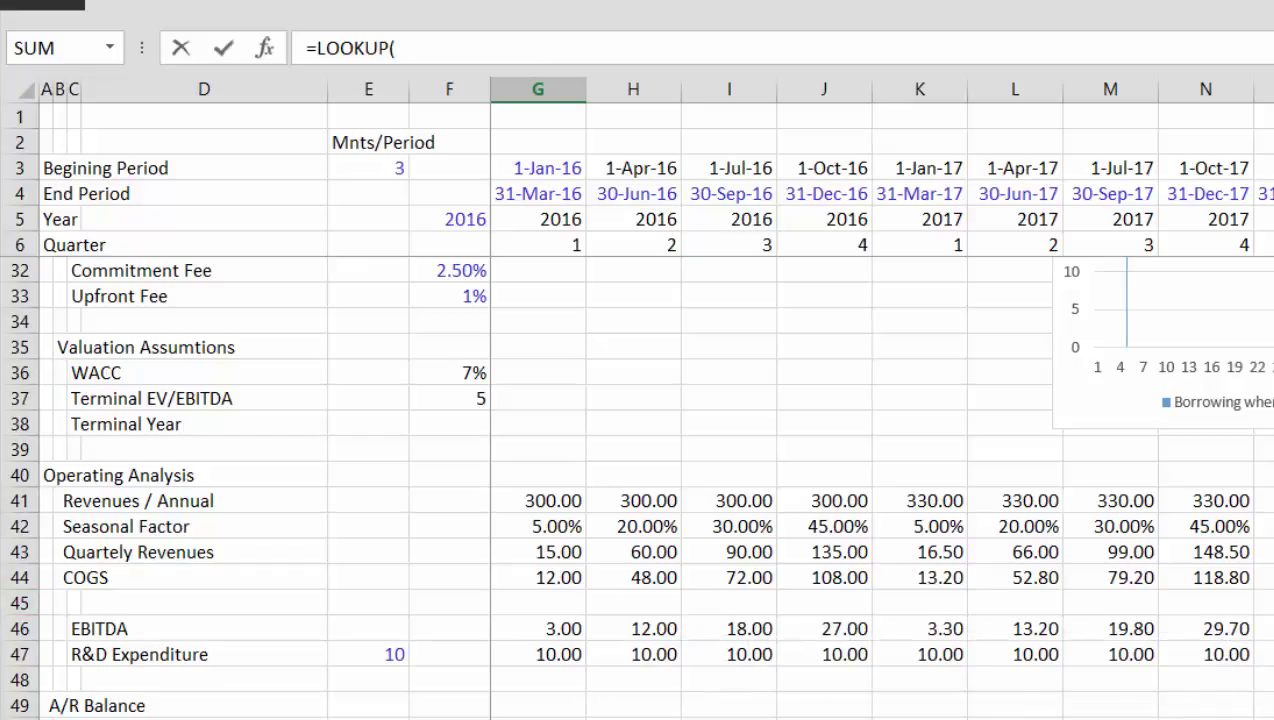
{"action": "left_click", "coordinate": [553, 228]}
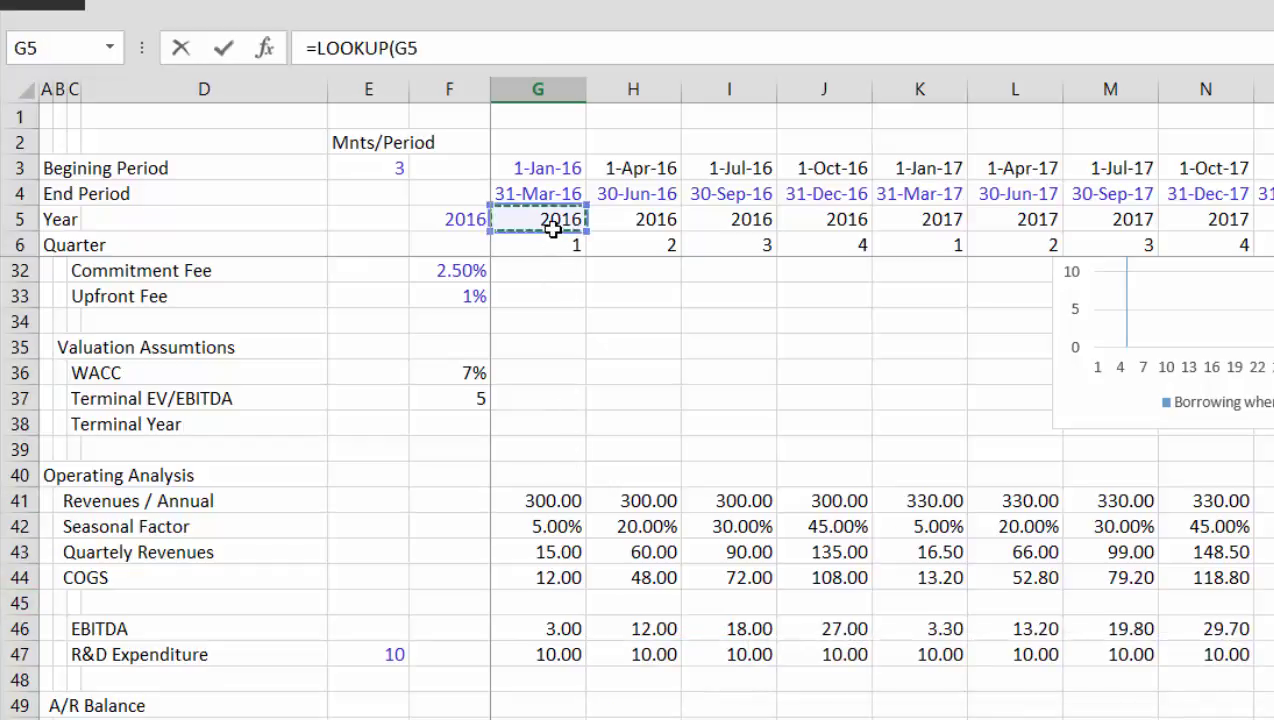
{"action": "type", "text": ","}
{"action": "key", "text": "Page_Up"}
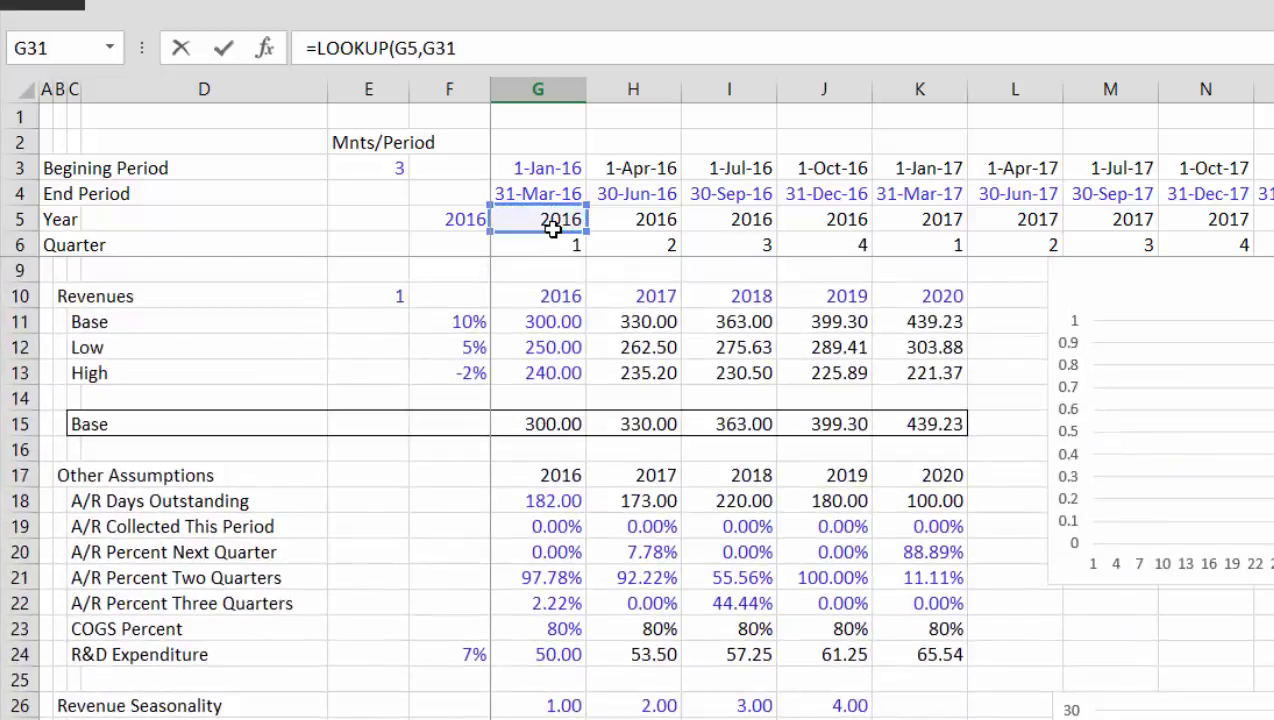
{"action": "key", "text": "Up"}
{"action": "key", "text": "Up"}
{"action": "key", "text": "Up"}
{"action": "key", "text": "Up"}
{"action": "key", "text": "Up"}
{"action": "key", "text": "Up"}
{"action": "key", "text": "Up"}
{"action": "key", "text": "Up"}
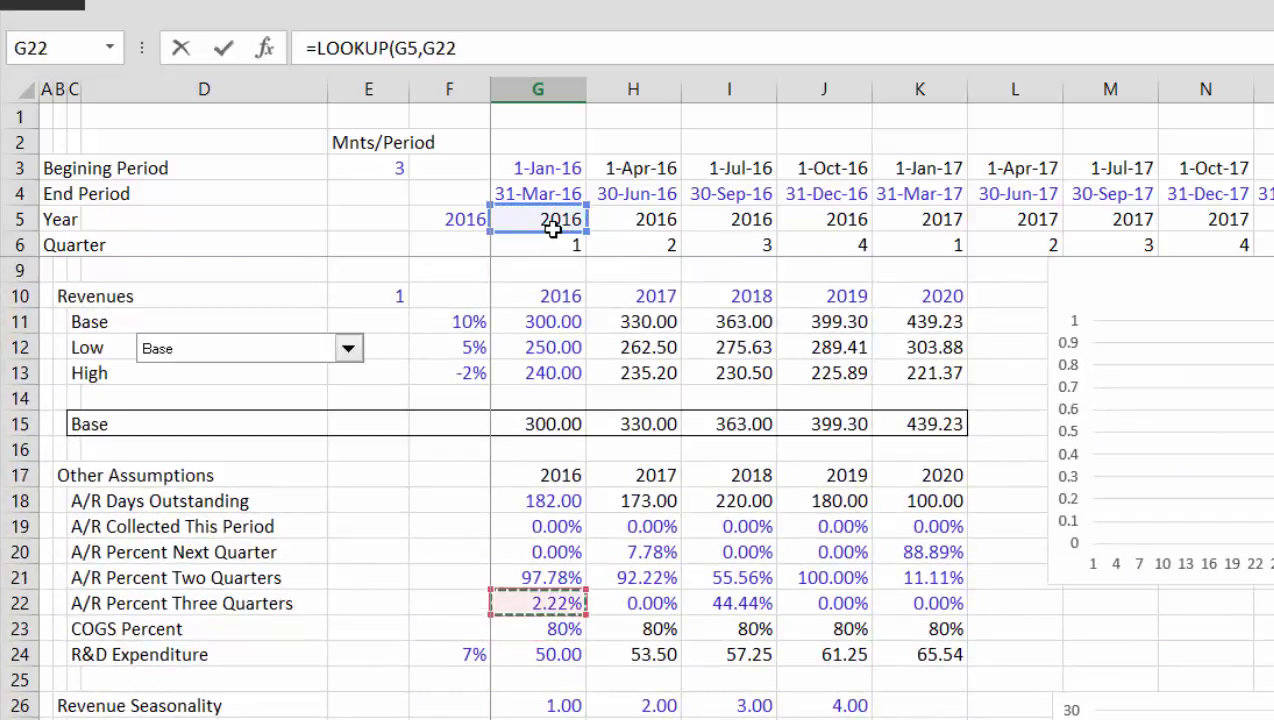
{"action": "key", "text": "shift+space"}
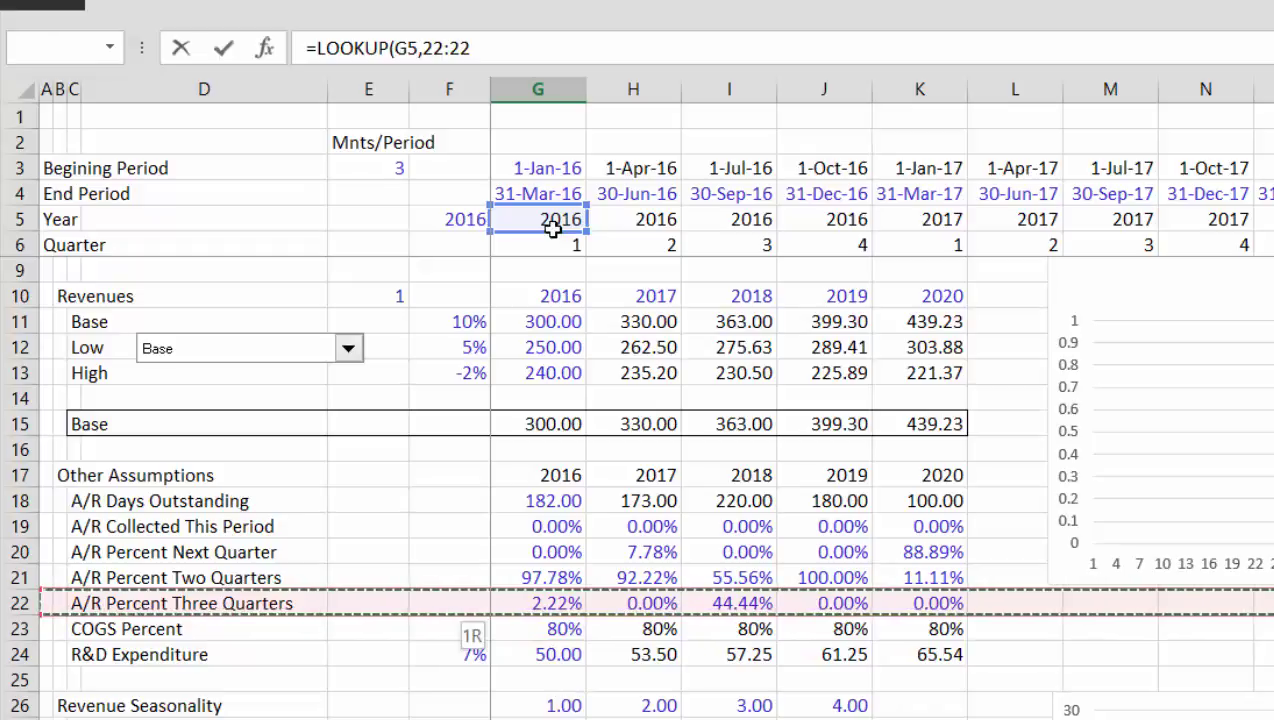
{"action": "key", "text": "Up"}
{"action": "key", "text": "Up"}
{"action": "key", "text": "Up"}
{"action": "key", "text": "Up"}
{"action": "key", "text": "Up"}
{"action": "key", "text": "Up"}
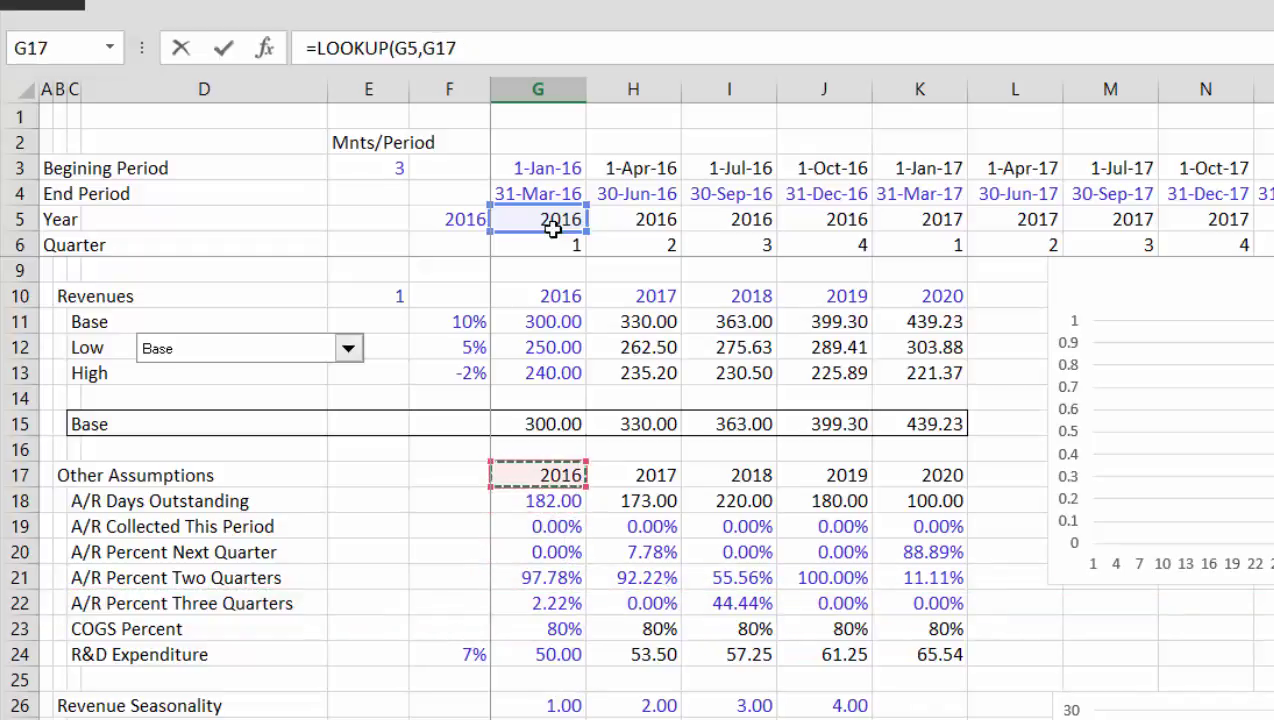
{"action": "key", "text": "Down"}
{"action": "key", "text": "shift+space"}
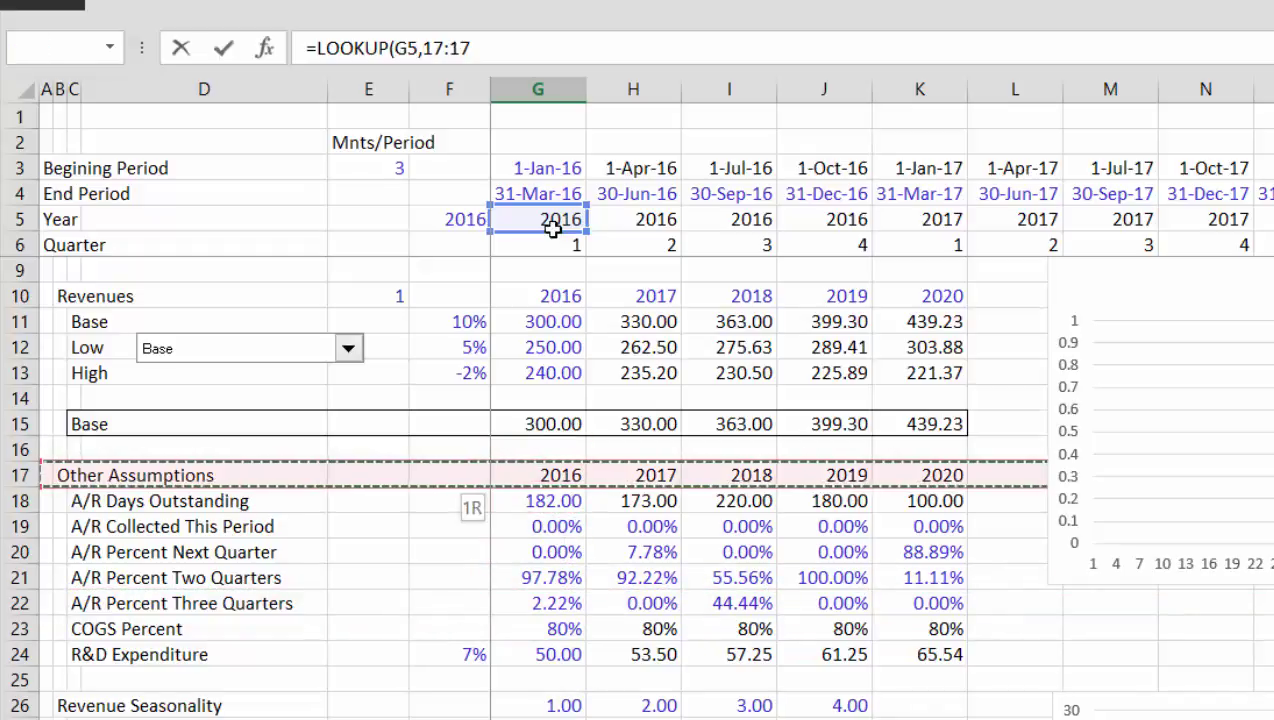
{"action": "type", "text": ","}
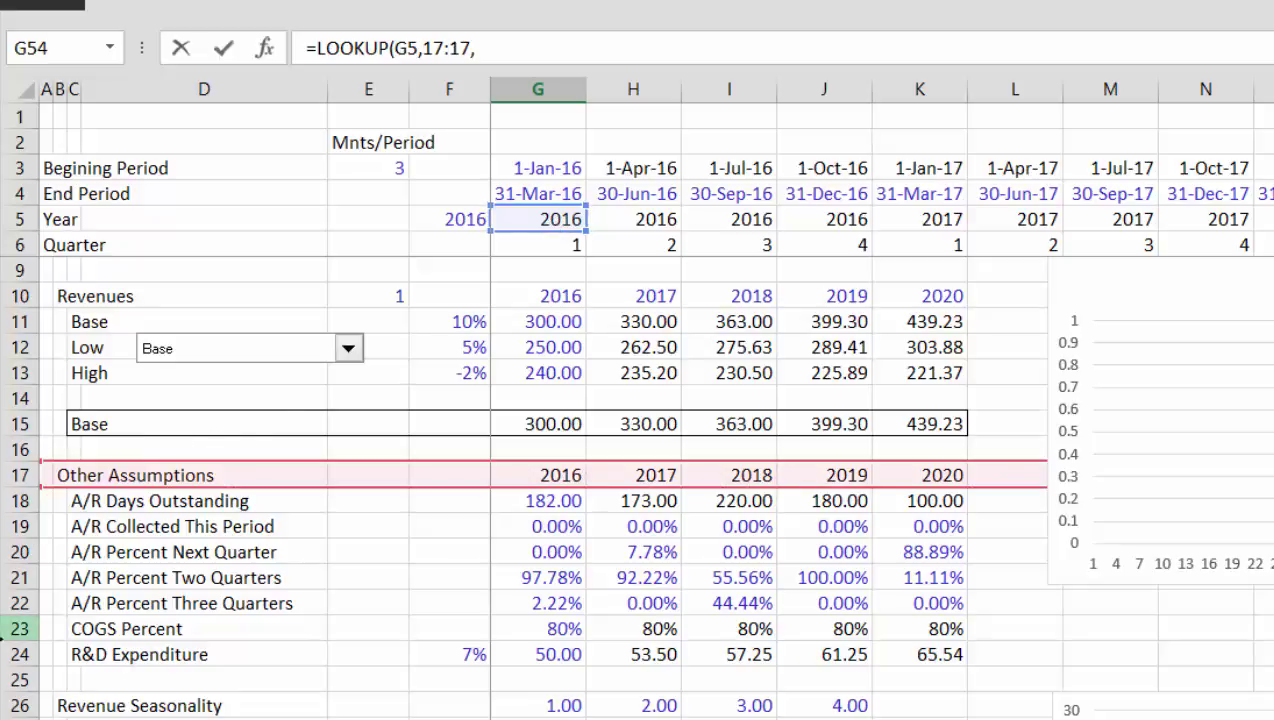
{"action": "left_click", "coordinate": [10, 603]}
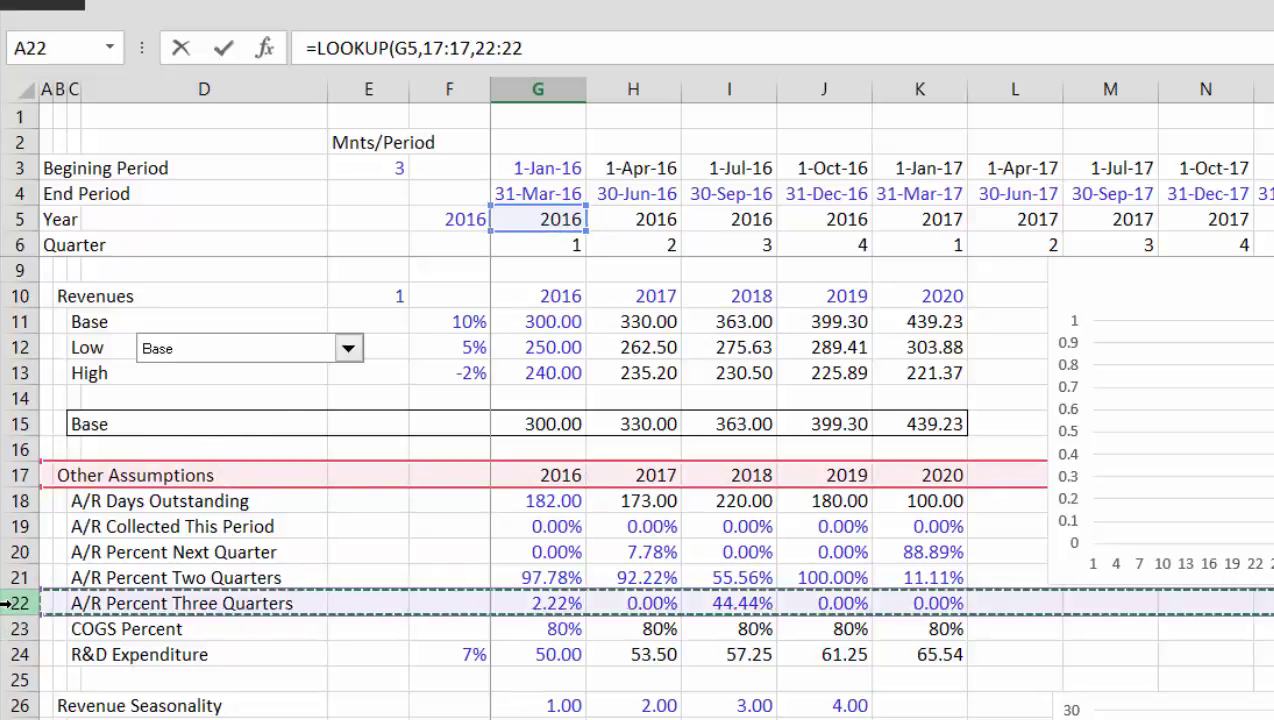
{"action": "key", "text": "Return"}
{"action": "key", "text": "Up"}
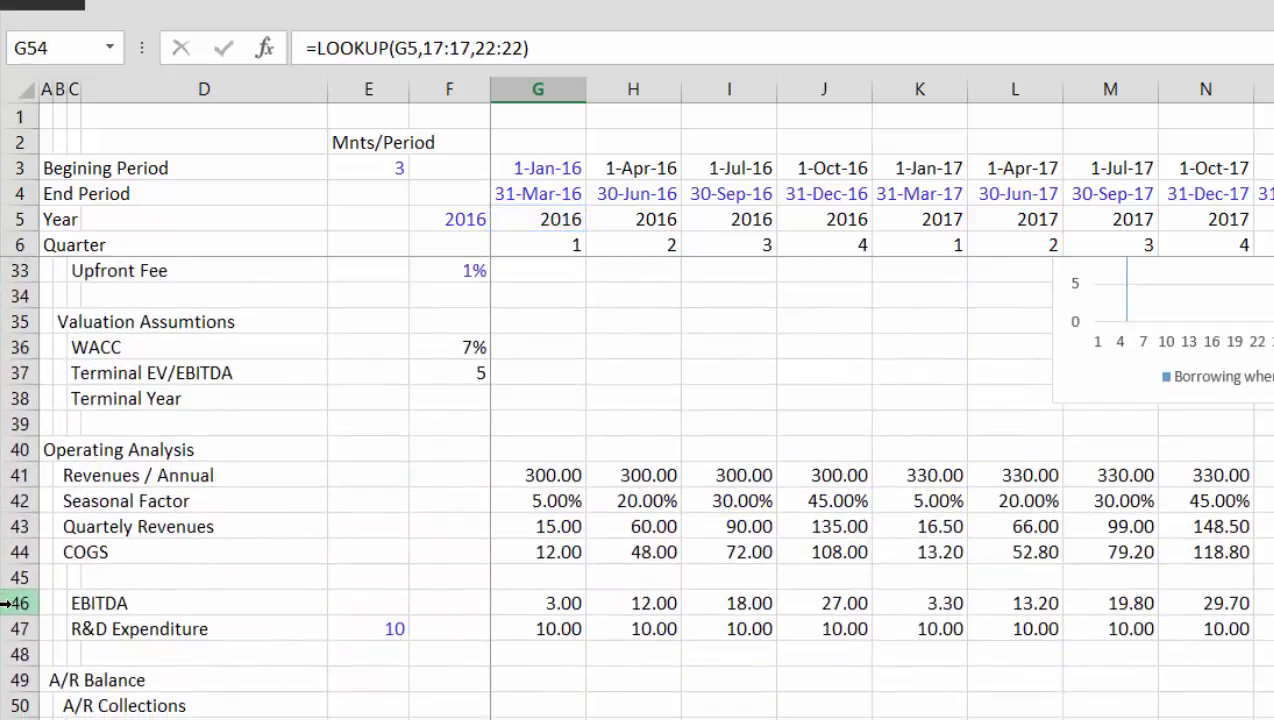
Fill the four A/R Collections percentage formulas in G51:G54 across the remaining quarter columns
{"action": "key", "text": "Down"}
{"action": "key", "text": "Down"}
{"action": "key", "text": "Down"}
{"action": "key", "text": "Down"}
{"action": "scroll", "coordinate": [5, 603], "scroll_direction": "down", "scroll_amount": 2}
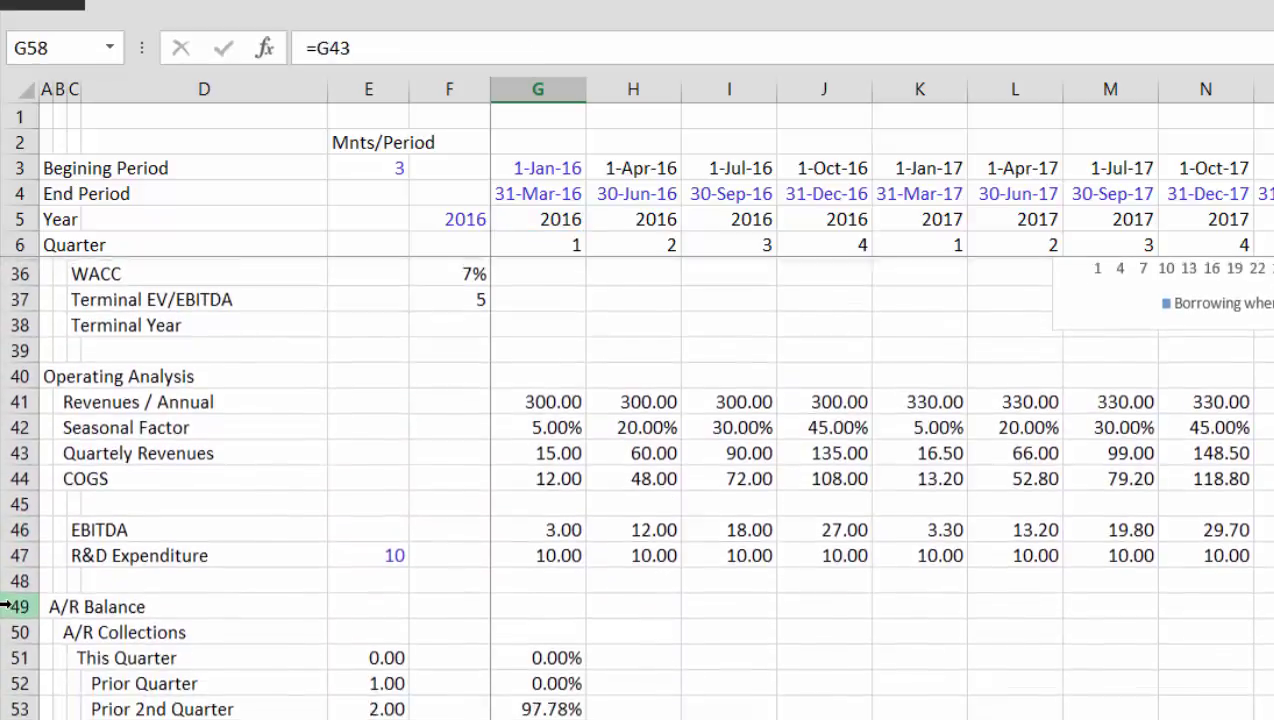
{"action": "key", "text": "Up"}
{"action": "key", "text": "Up"}
{"action": "key", "text": "Up"}
{"action": "key", "text": "Up"}
{"action": "key", "text": "Up"}
{"action": "key", "text": "Up"}
{"action": "key", "text": "Up"}
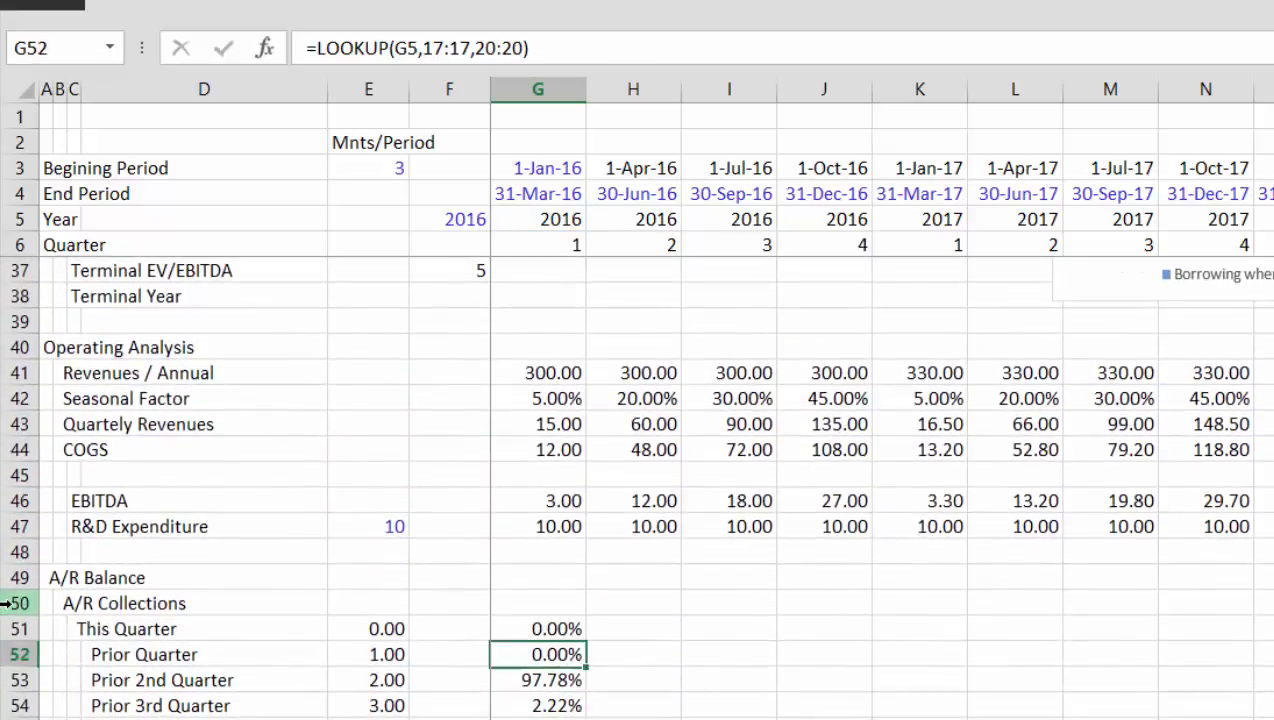
{"action": "key", "text": "shift+Down"}
{"action": "key", "text": "shift+Down"}
{"action": "key", "text": "shift+Down"}
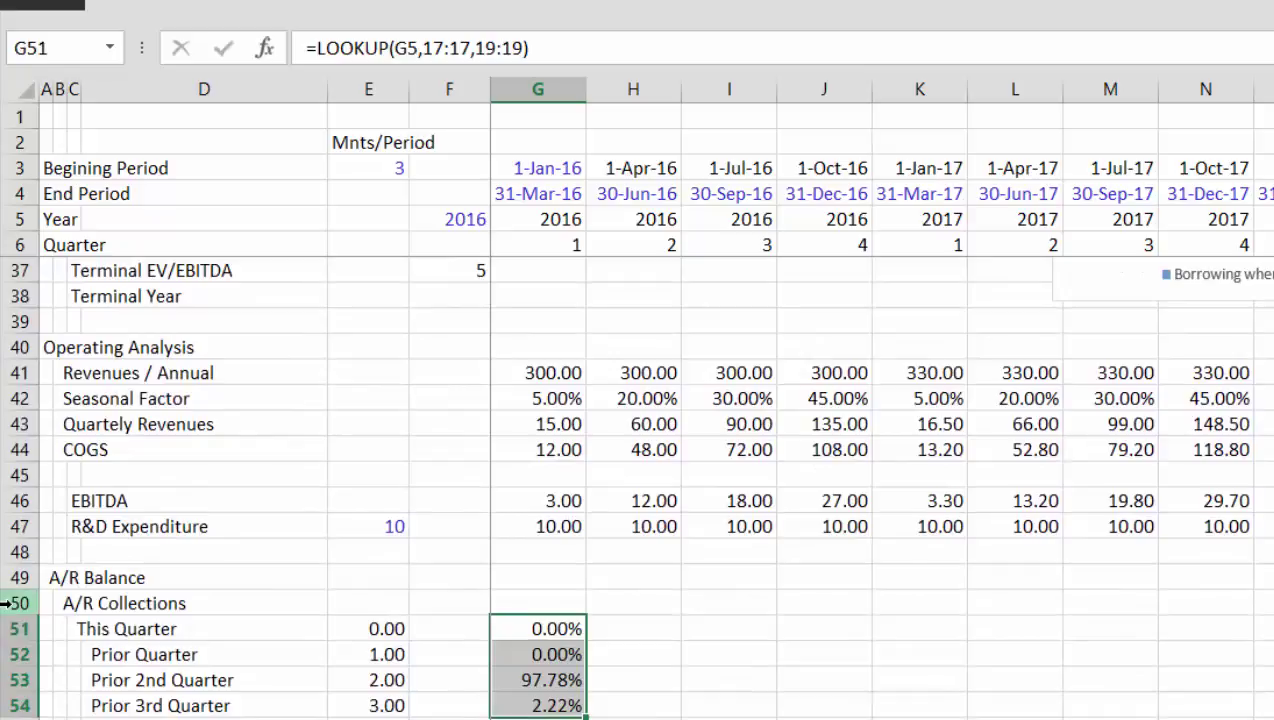
Insert blank rows at row 60, between the Less: Collections row and the row calculating =G57+G58-G59
{"action": "key", "text": "Down"}
{"action": "key", "text": "Down"}
{"action": "key", "text": "Down"}
{"action": "key", "text": "Down"}
{"action": "key", "text": "Down"}
{"action": "key", "text": "Down"}
{"action": "key", "text": "Down"}
{"action": "key", "text": "Down"}
{"action": "key", "text": "Down"}
{"action": "key", "text": "Down"}
{"action": "key", "text": "Down"}
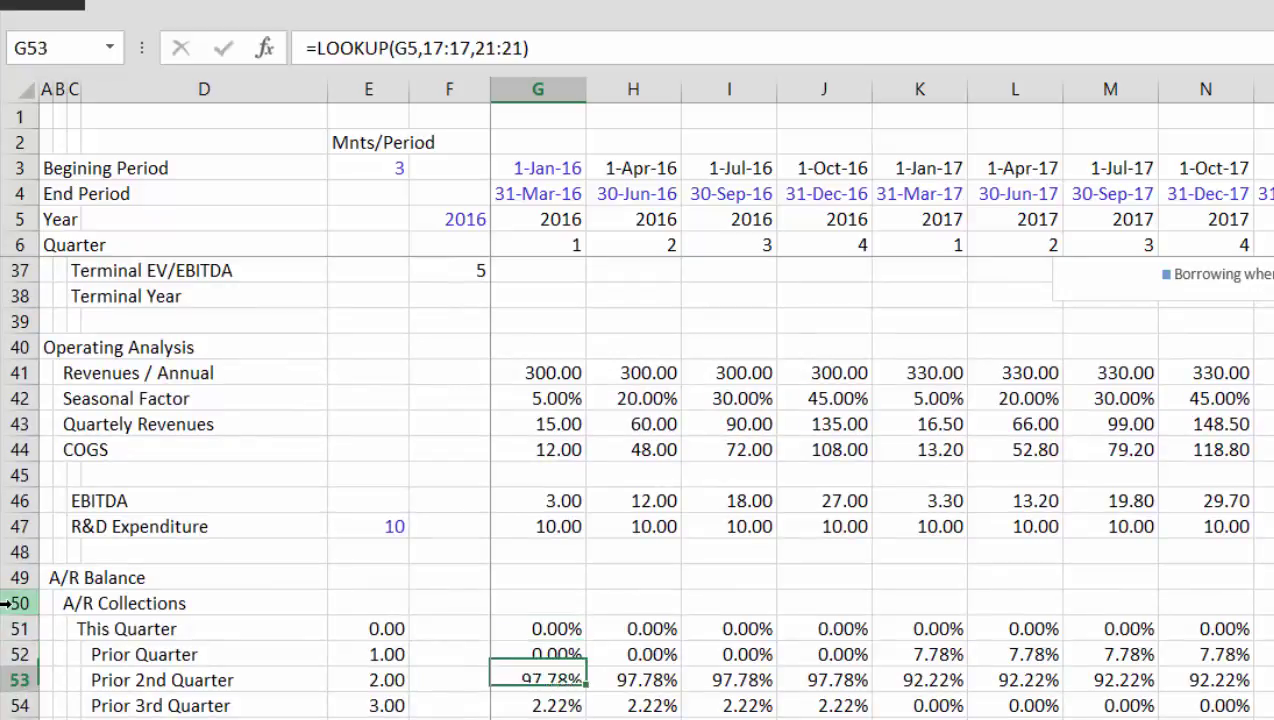
{"action": "key", "text": "Up"}
{"action": "key", "text": "Up"}
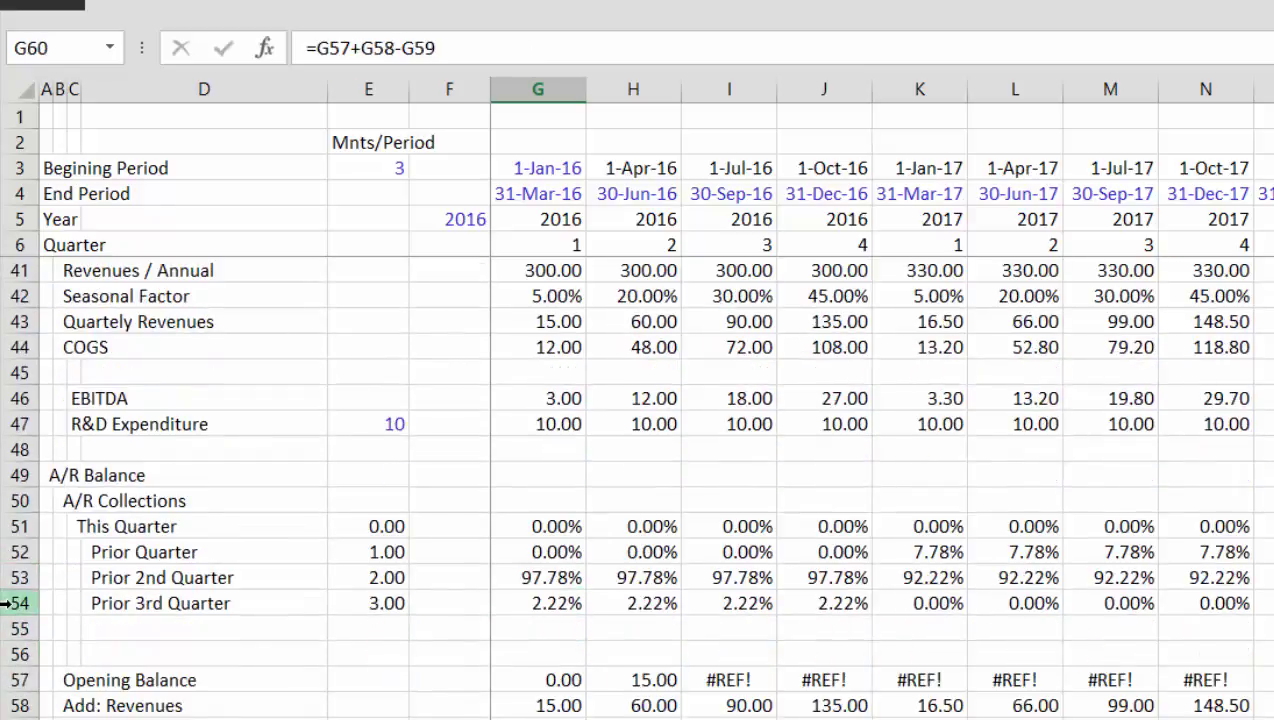
{"action": "key", "text": "shift+space"}
{"action": "key", "text": "Delete"}
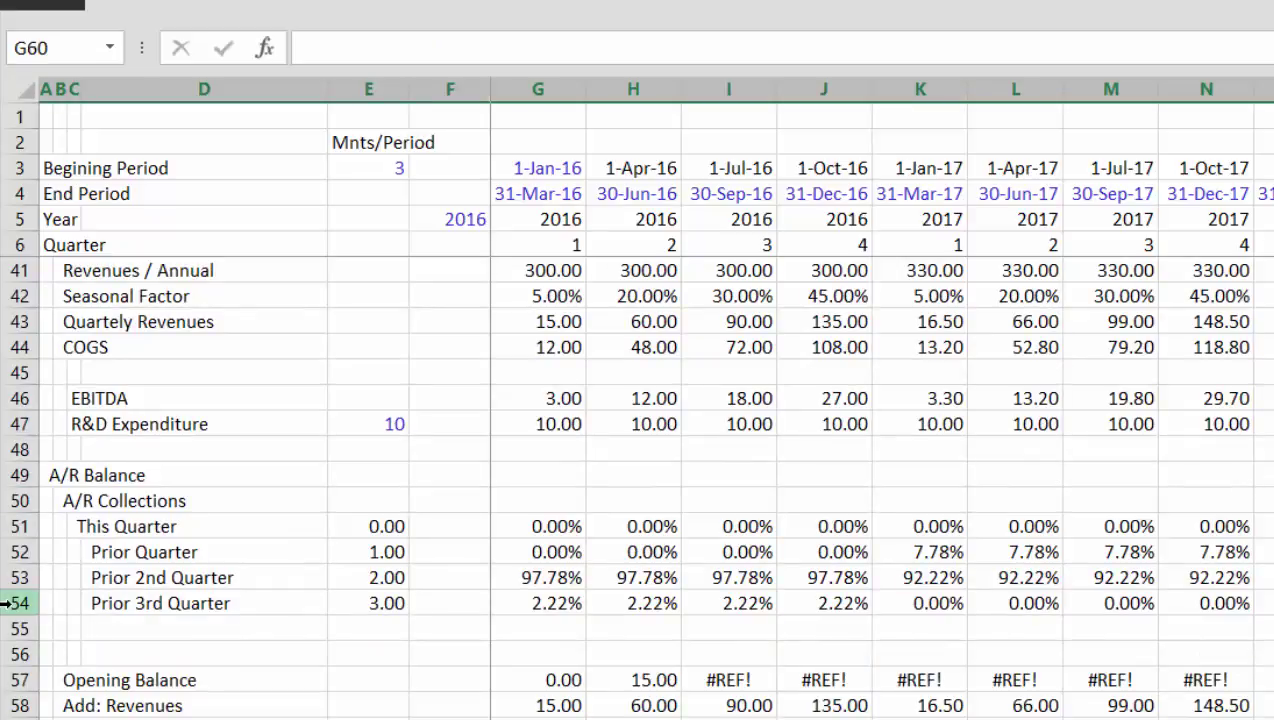
Change the collections label in B59 to "Less: Collections - This Period"
{"action": "key", "text": "Up"}
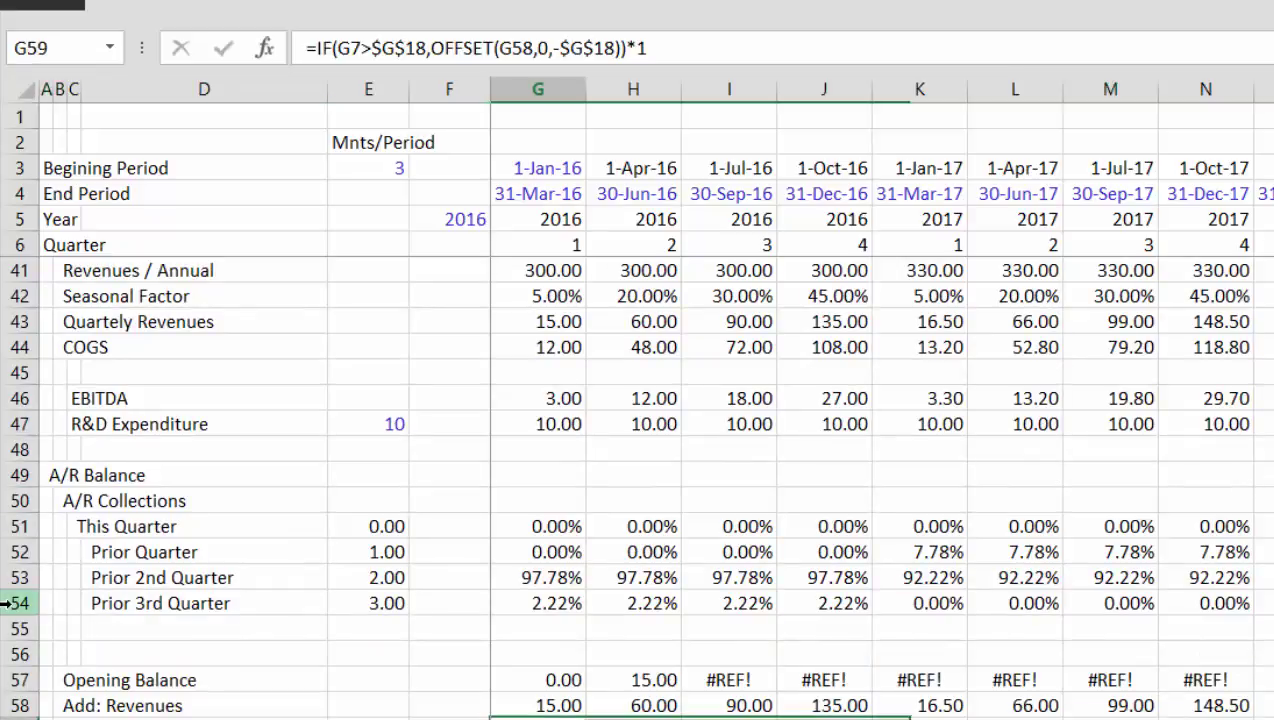
{"action": "key", "text": "Left"}
{"action": "key", "text": "Left"}
{"action": "key", "text": "Left"}
{"action": "key", "text": "Left"}
{"action": "key", "text": "Left"}
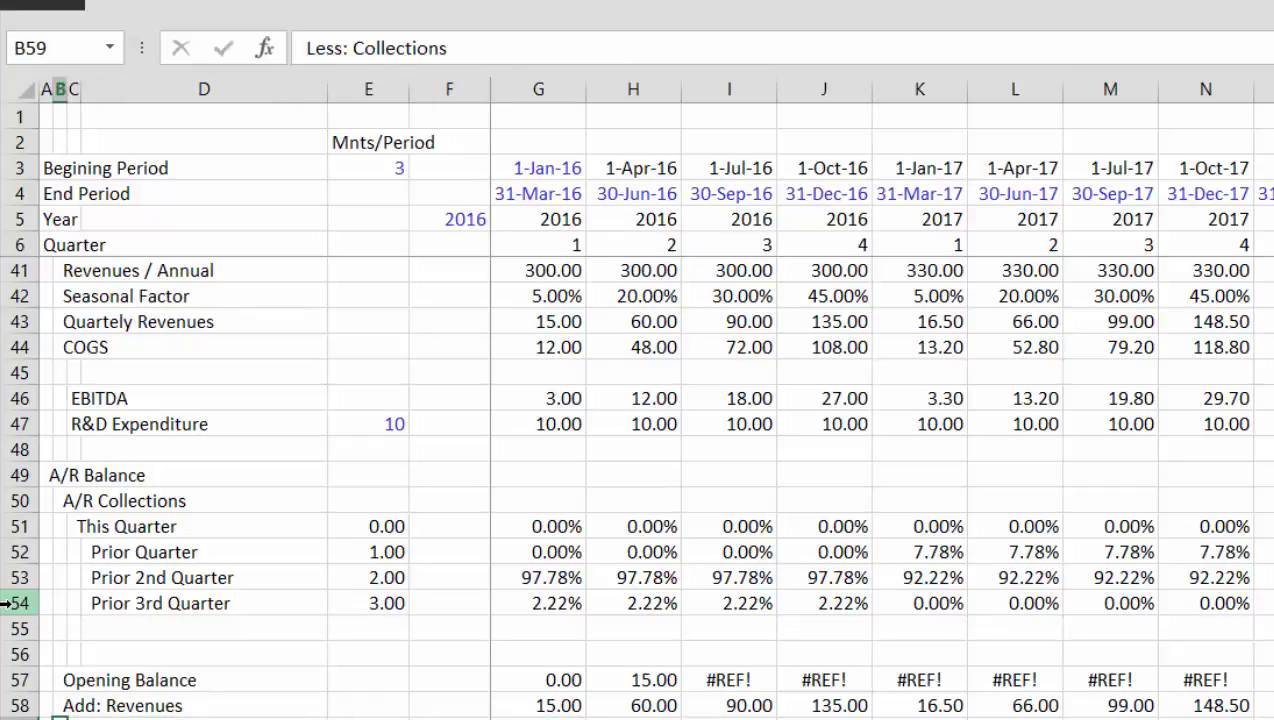
{"action": "key", "text": "Right"}
{"action": "key", "text": "Left"}
{"action": "key", "text": "F2"}
{"action": "type", "text": "od"}
{"action": "key", "text": "ctrl+Return"}
{"action": "key", "text": "Down"}
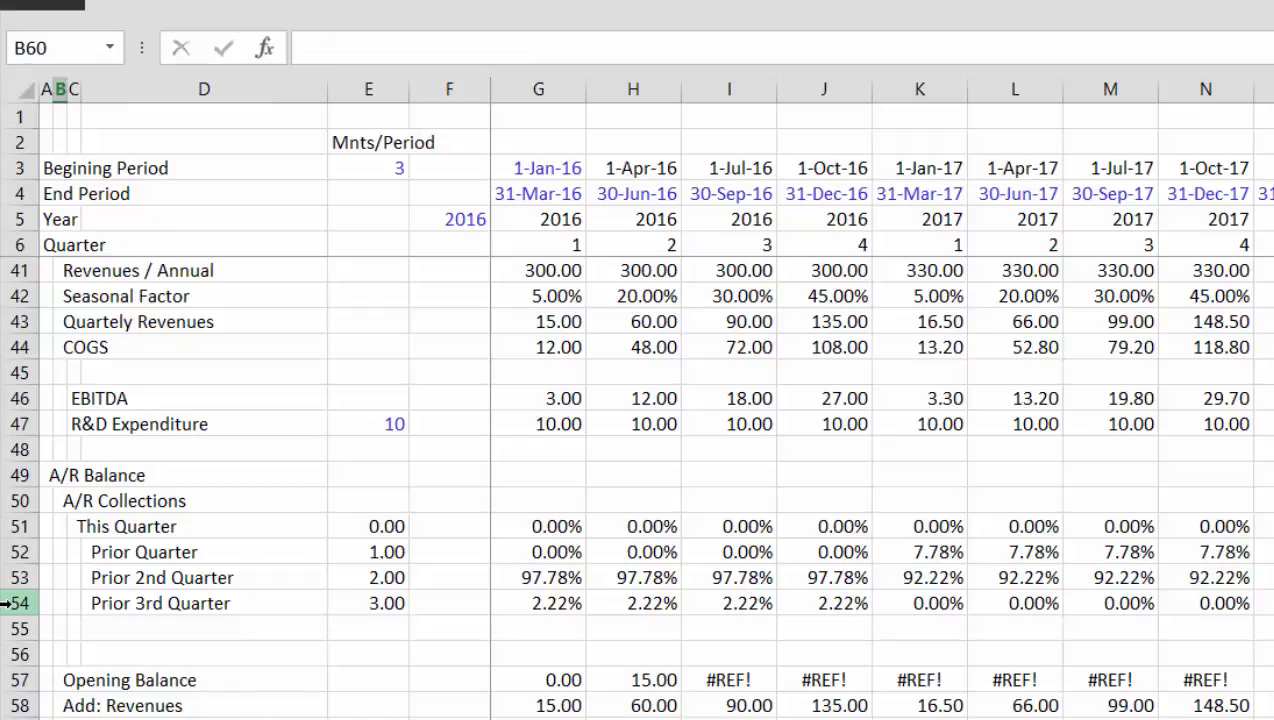
Copy the B59 collections label down through B62
{"action": "key", "text": "Up"}
{"action": "key", "text": "shift+Down"}
{"action": "key", "text": "shift+Down"}
{"action": "key", "text": "shift+Down"}
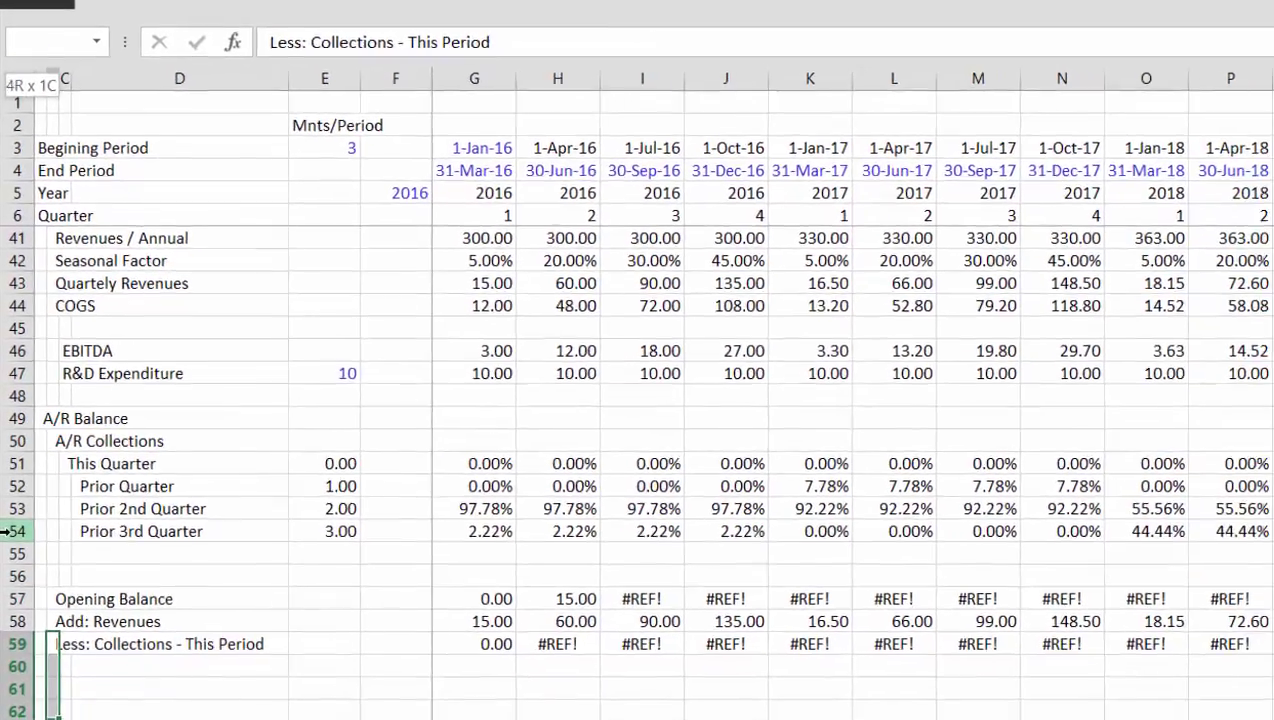
{"action": "key", "text": "ctrl+d"}
Change the label in B60 to "Less: Collections - Prior Period"
{"action": "key", "text": "Down"}
{"action": "key", "text": "F2"}
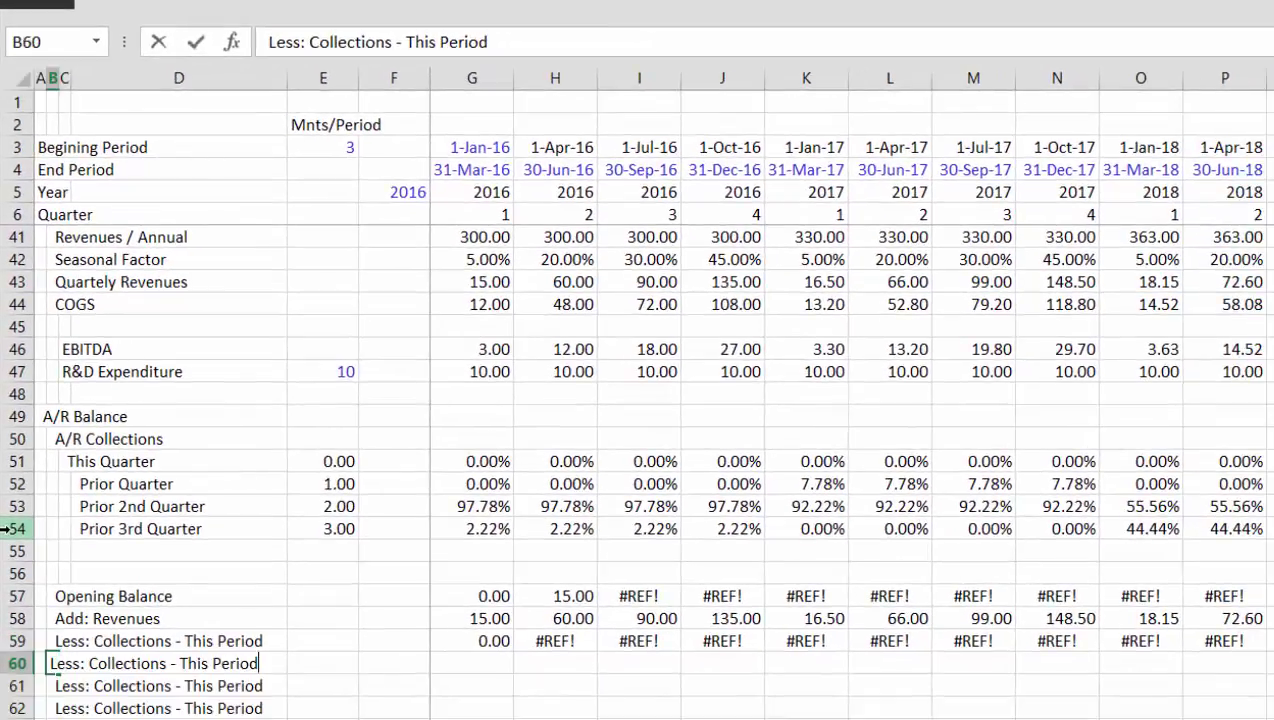
{"action": "key", "text": "BackSpace"}
{"action": "key", "text": "BackSpace"}
{"action": "key", "text": "BackSpace"}
{"action": "key", "text": "BackSpace"}
{"action": "key", "text": "BackSpace"}
{"action": "key", "text": "BackSpace"}
{"action": "key", "text": "BackSpace"}
{"action": "key", "text": "BackSpace"}
{"action": "key", "text": "BackSpace"}
{"action": "key", "text": "BackSpace"}
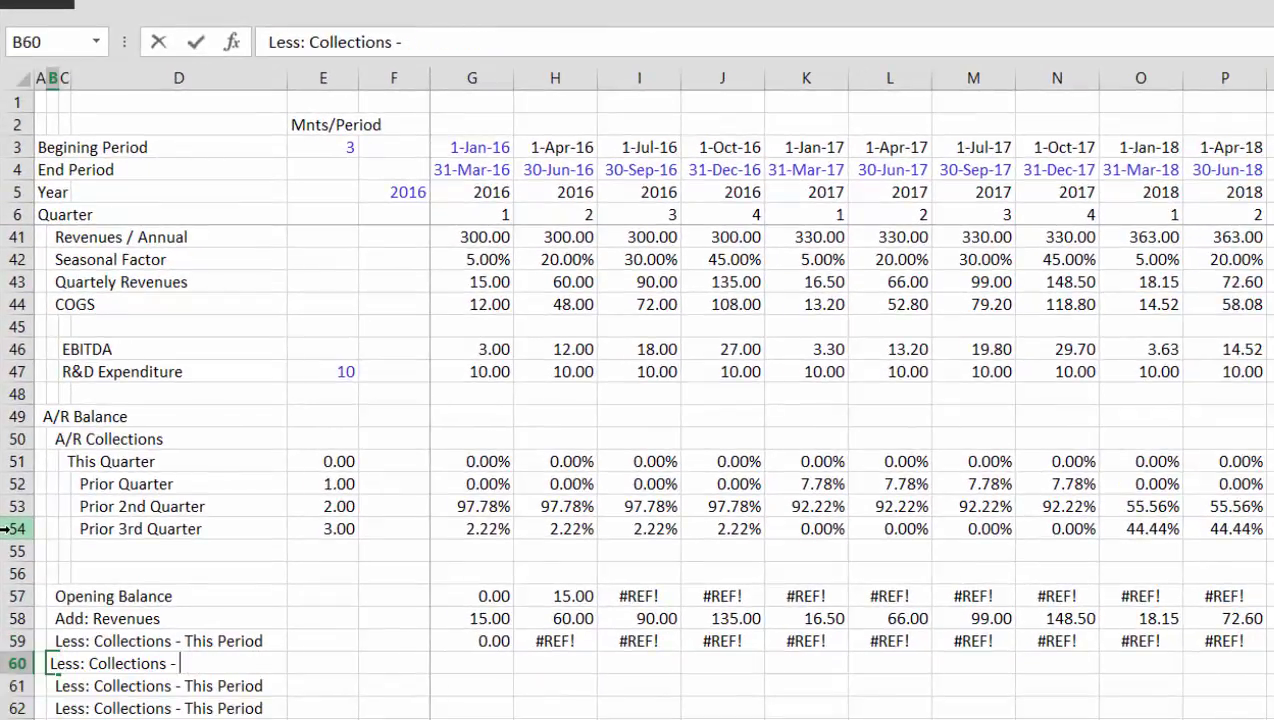
{"action": "type", "text": "O"}
{"action": "key", "text": "BackSpace"}
{"action": "type", "text": "Prior Period"}
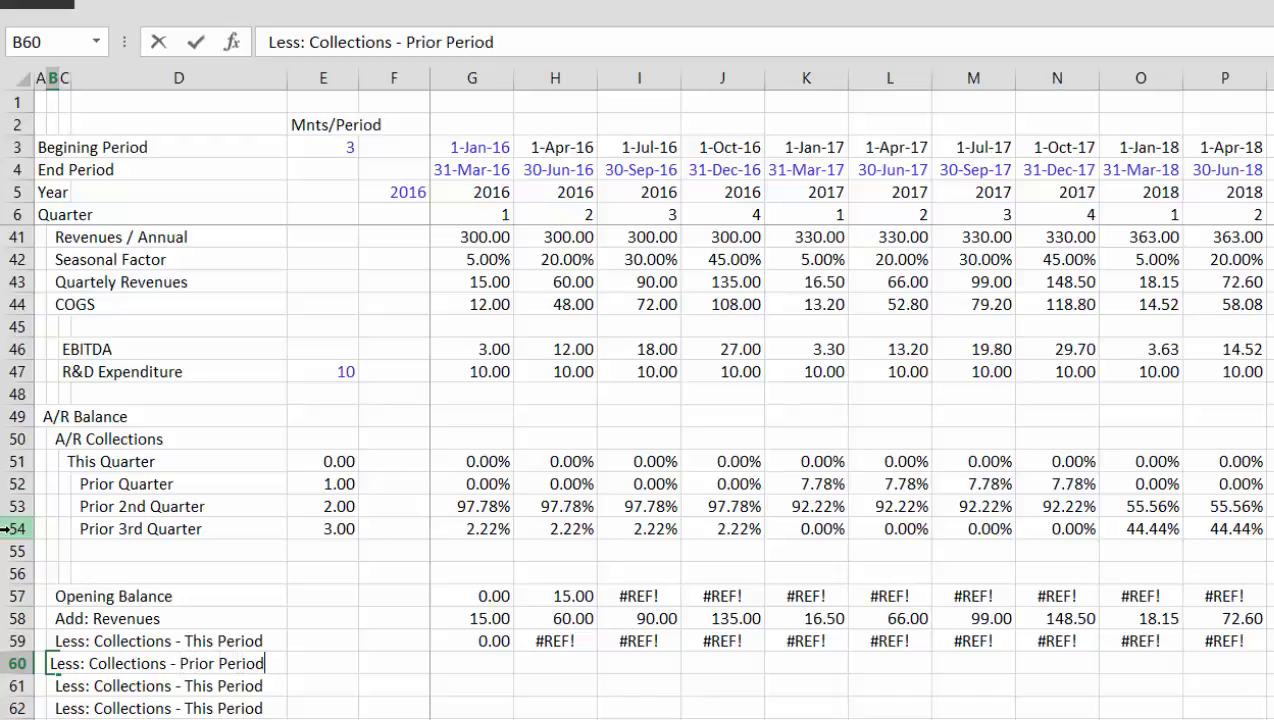
{"action": "key", "text": "Return"}
Change the label in B61 to "Less: Collections - Prior 2nd Quarter"
{"action": "key", "text": "F2"}
{"action": "key", "text": "BackSpace"}
{"action": "key", "text": "BackSpace"}
{"action": "key", "text": "BackSpace"}
{"action": "key", "text": "BackSpace"}
{"action": "key", "text": "BackSpace"}
{"action": "key", "text": "BackSpace"}
{"action": "key", "text": "BackSpace"}
{"action": "key", "text": "BackSpace"}
{"action": "key", "text": "BackSpace"}
{"action": "key", "text": "BackSpace"}
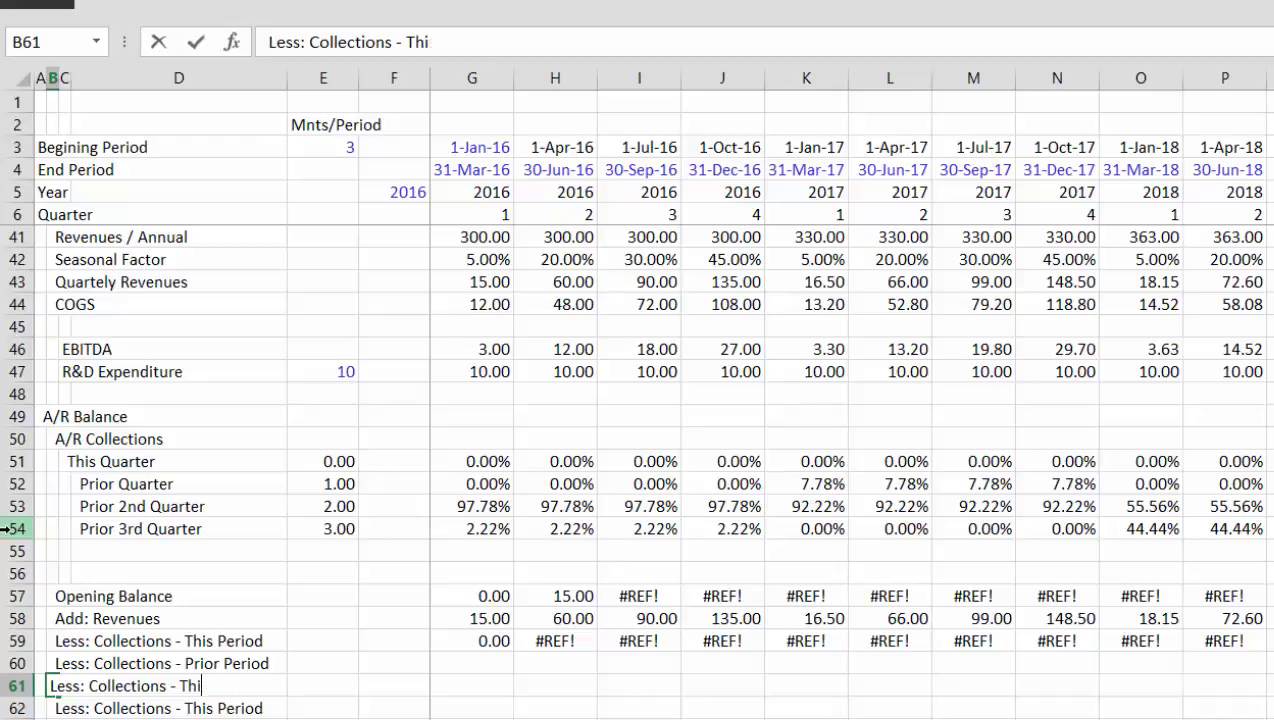
{"action": "type", "text": "Prior "}
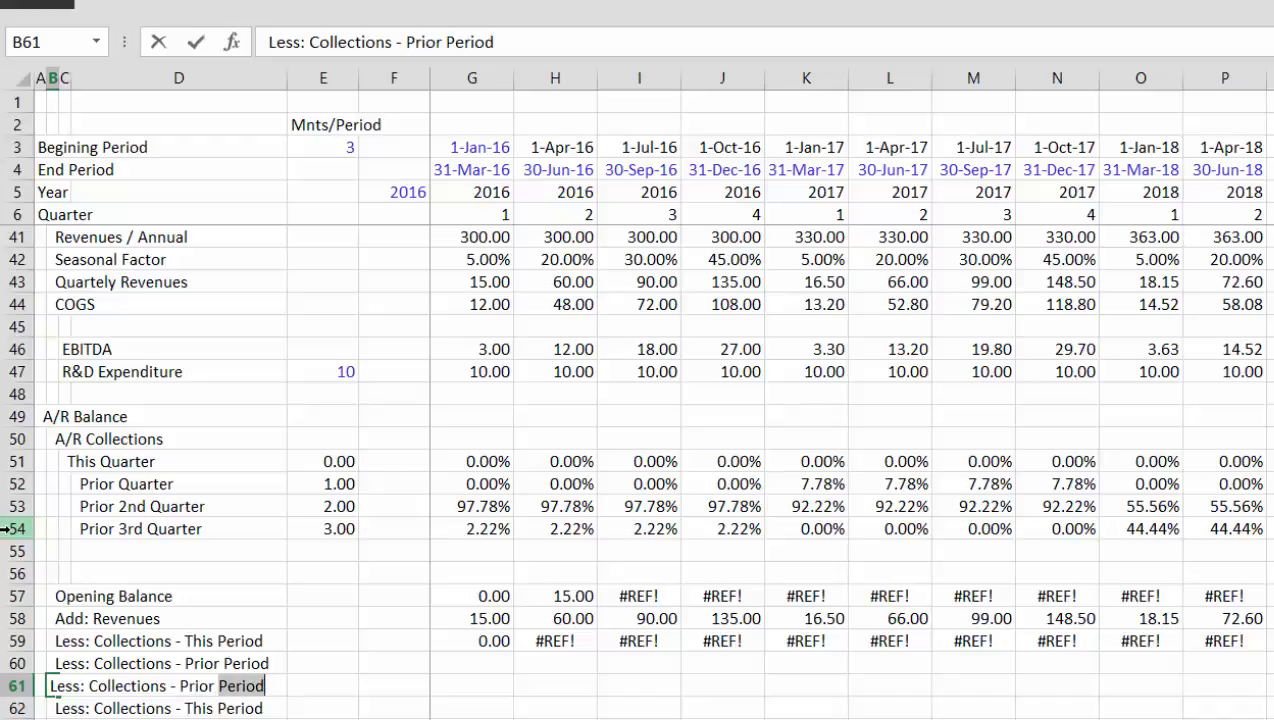
{"action": "type", "text": "2nd Quarter"}
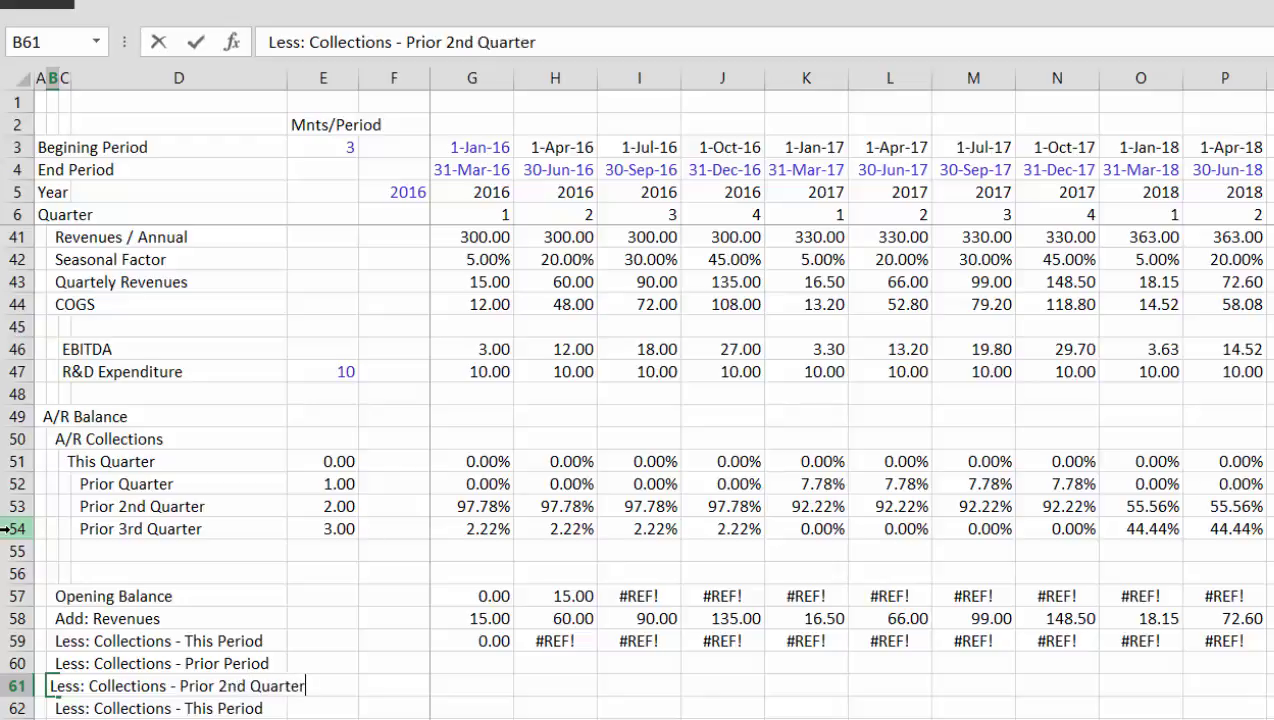
{"action": "key", "text": "Return"}
Change the label in B62 to "Less: Collections - Prior 3rd Quarter"
{"action": "key", "text": "F2"}
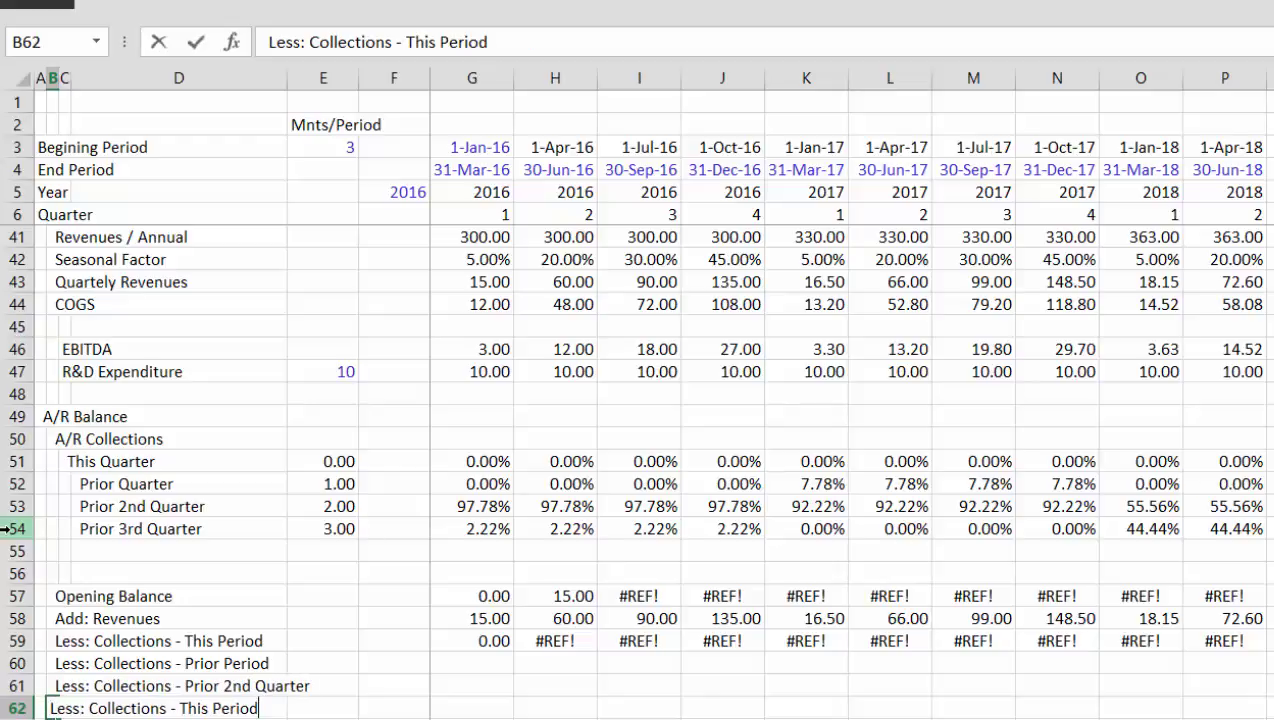
{"action": "key", "text": "BackSpace"}
{"action": "key", "text": "BackSpace"}
{"action": "key", "text": "BackSpace"}
{"action": "key", "text": "BackSpace"}
{"action": "key", "text": "BackSpace"}
{"action": "key", "text": "BackSpace"}
{"action": "key", "text": "BackSpace"}
{"action": "key", "text": "BackSpace"}
{"action": "key", "text": "BackSpace"}
{"action": "type", "text": "Prior 3"}
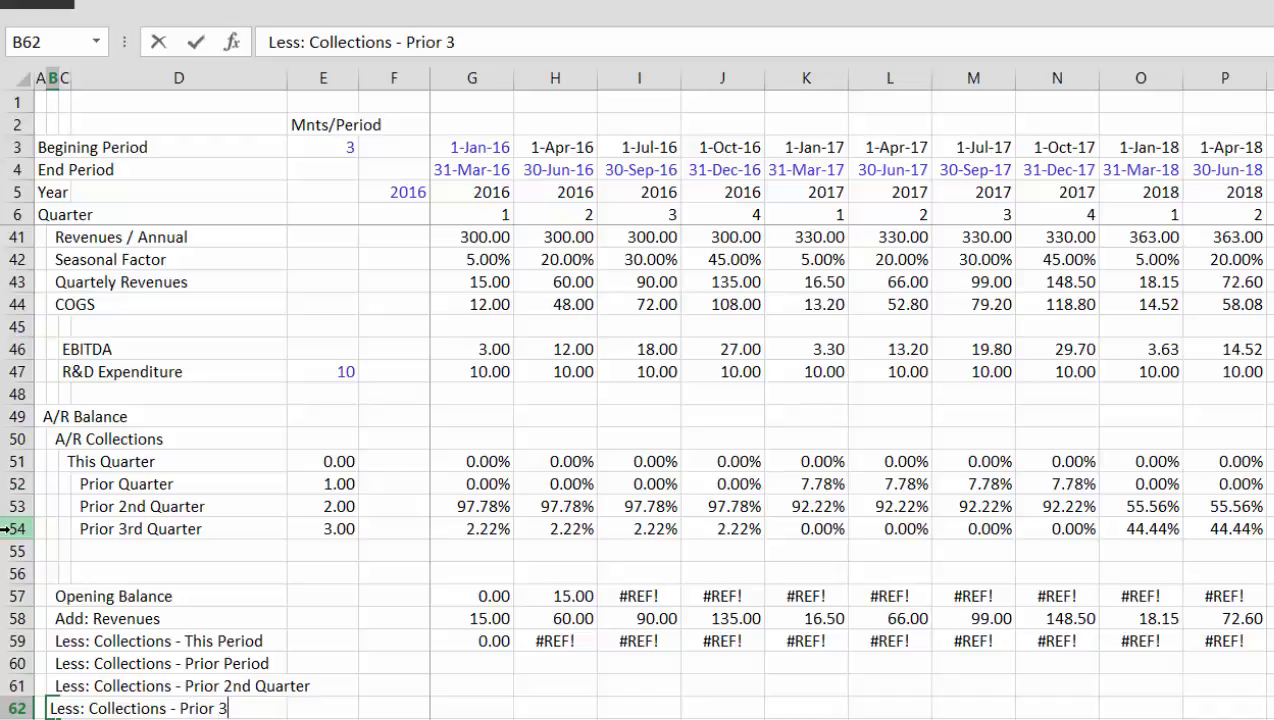
{"action": "type", "text": "rd Quarter"}
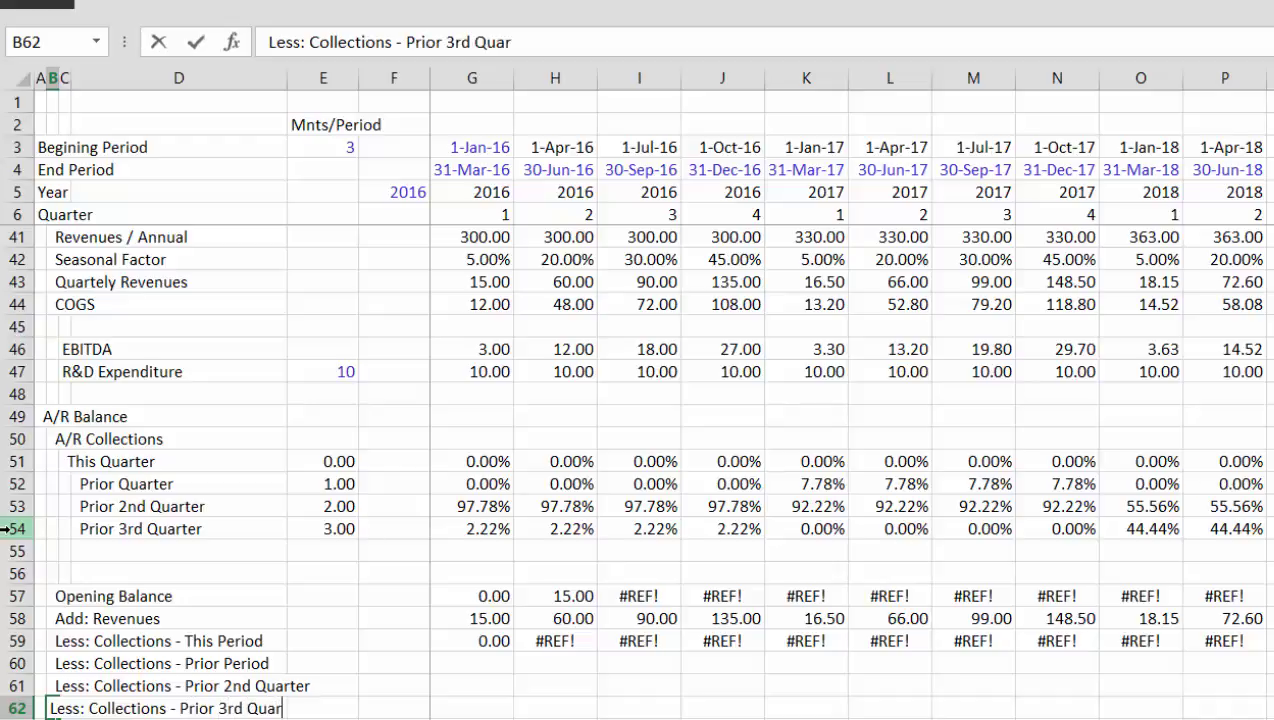
{"action": "key", "text": "shift+Return"}
Change the label in B59 to "Less: Collections - Current Quarter"
{"action": "key", "text": "Up"}
{"action": "key", "text": "Up"}
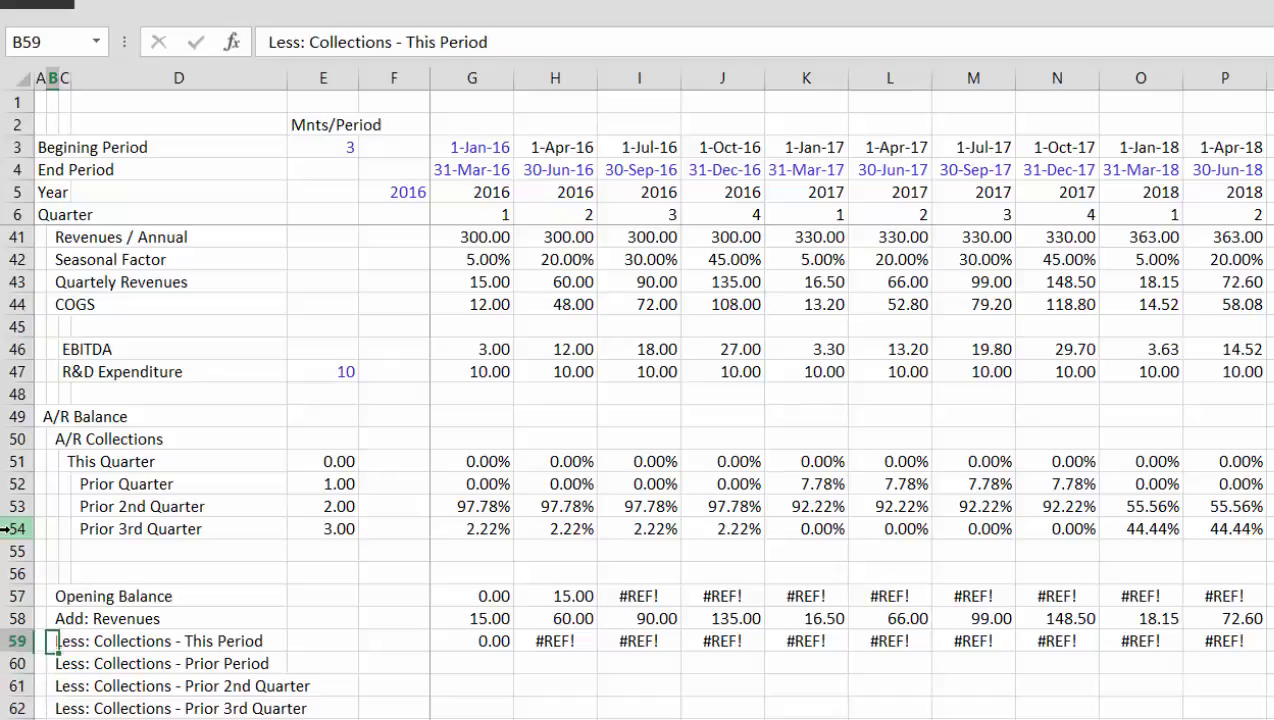
{"action": "key", "text": "F2"}
{"action": "key", "text": "BackSpace"}
{"action": "key", "text": "BackSpace"}
{"action": "key", "text": "BackSpace"}
{"action": "key", "text": "BackSpace"}
{"action": "key", "text": "BackSpace"}
{"action": "key", "text": "BackSpace"}
{"action": "key", "text": "BackSpace"}
{"action": "key", "text": "BackSpace"}
{"action": "key", "text": "BackSpace"}
{"action": "key", "text": "BackSpace"}
{"action": "key", "text": "BackSpace"}
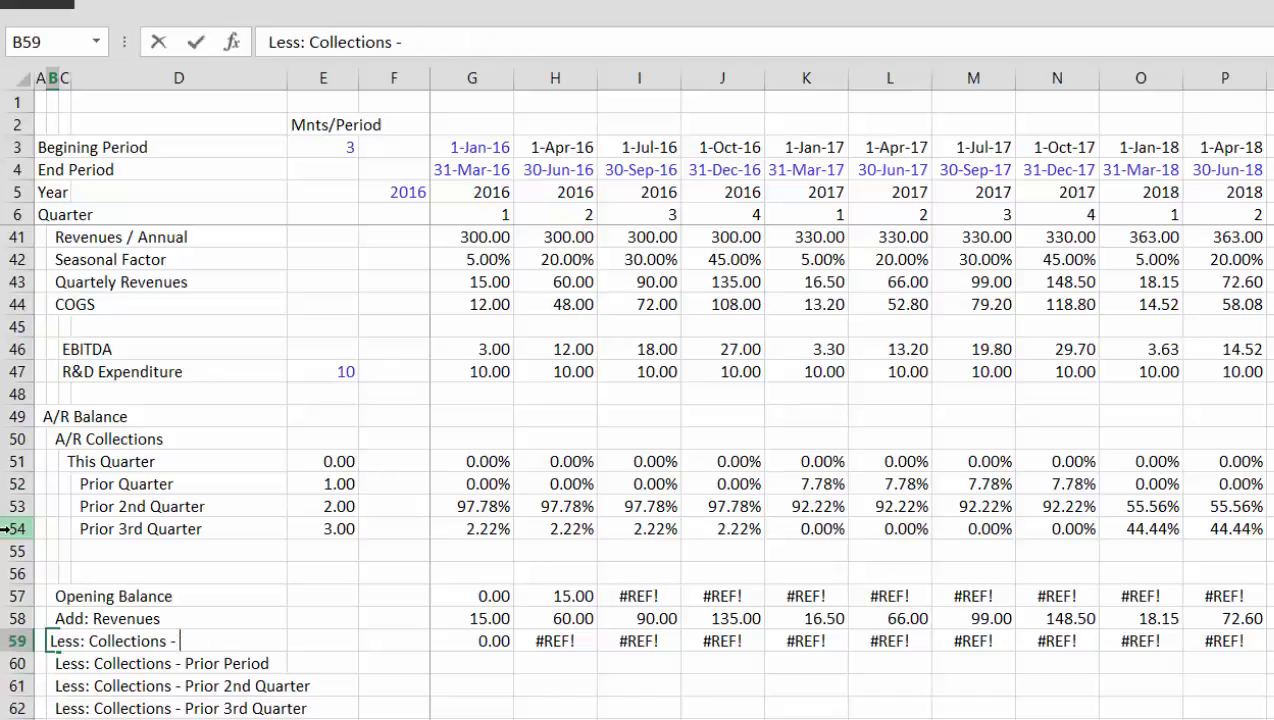
{"action": "type", "text": "Crren"}
{"action": "key", "text": "BackSpace"}
{"action": "key", "text": "BackSpace"}
{"action": "type", "text": "urrent Quarter"}
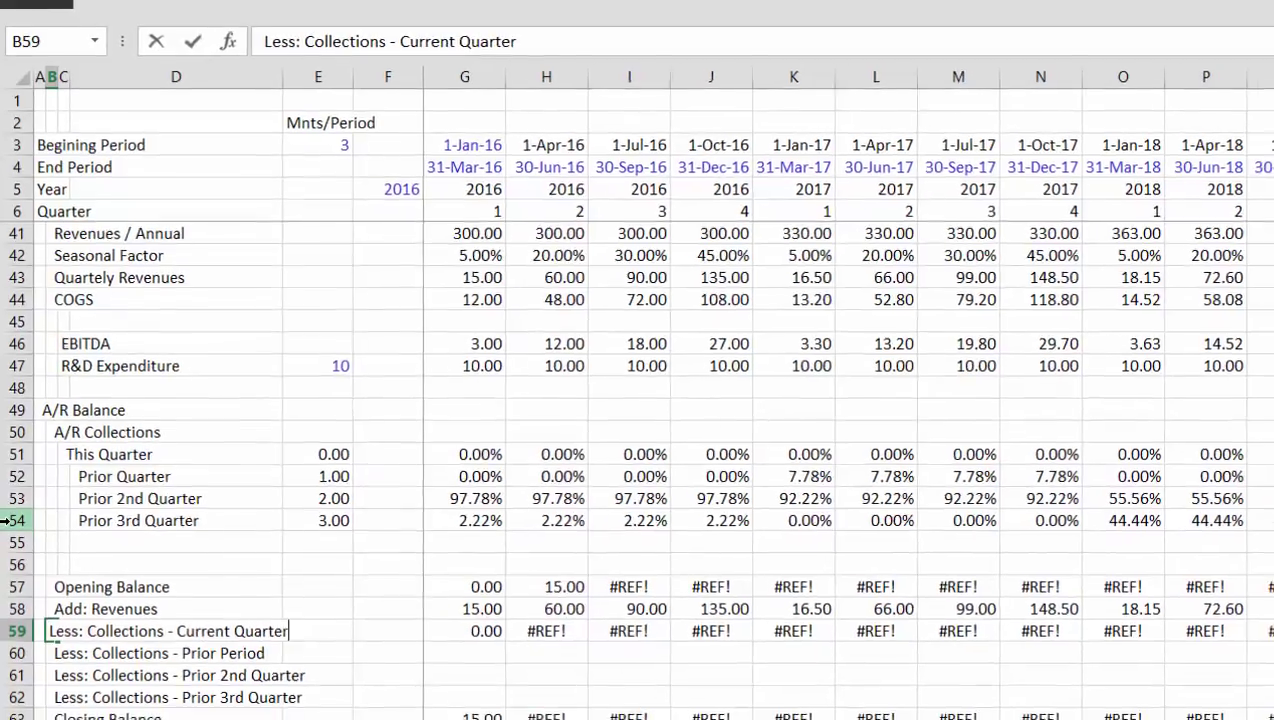
{"action": "key", "text": "Return"}
Change the label in B60 to "Less: Collections - Prior Quarter"
{"action": "key", "text": "F2"}
{"action": "key", "text": "BackSpace"}
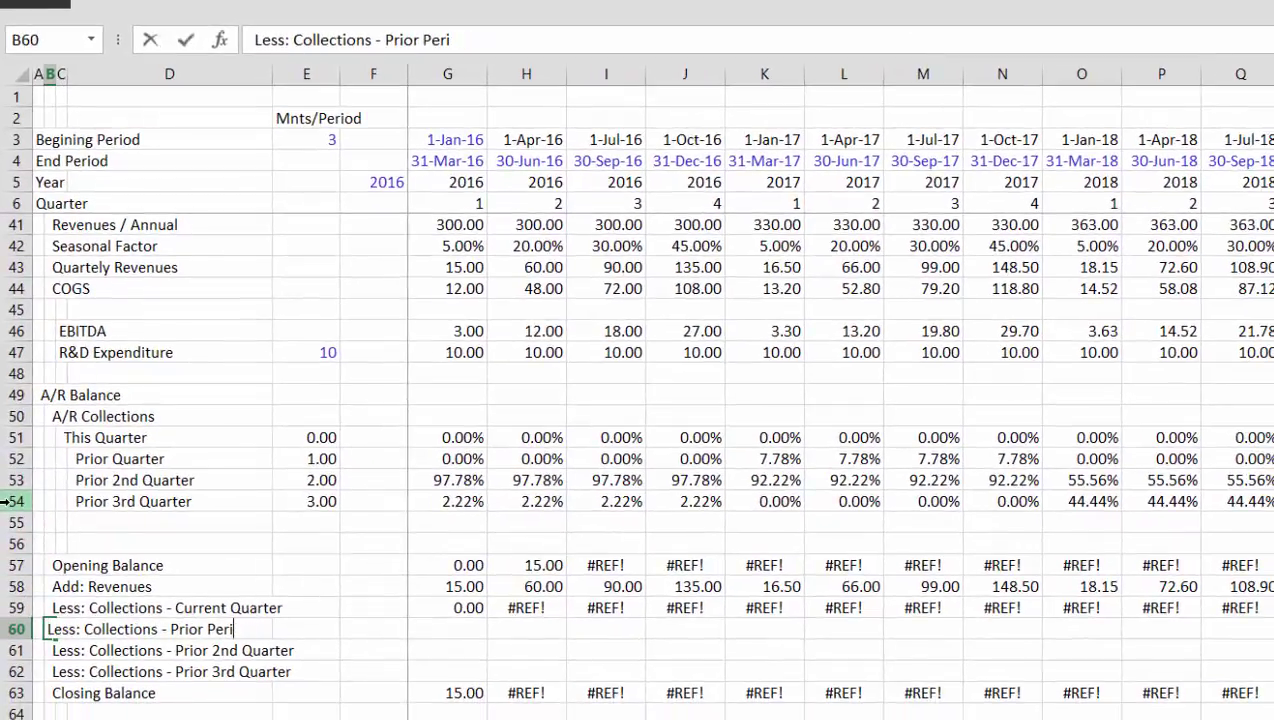
{"action": "key", "text": "BackSpace"}
{"action": "key", "text": "BackSpace"}
{"action": "key", "text": "BackSpace"}
{"action": "key", "text": "BackSpace"}
{"action": "key", "text": "BackSpace"}
{"action": "key", "text": "BackSpace"}
{"action": "type", "text": "or Quartern"}
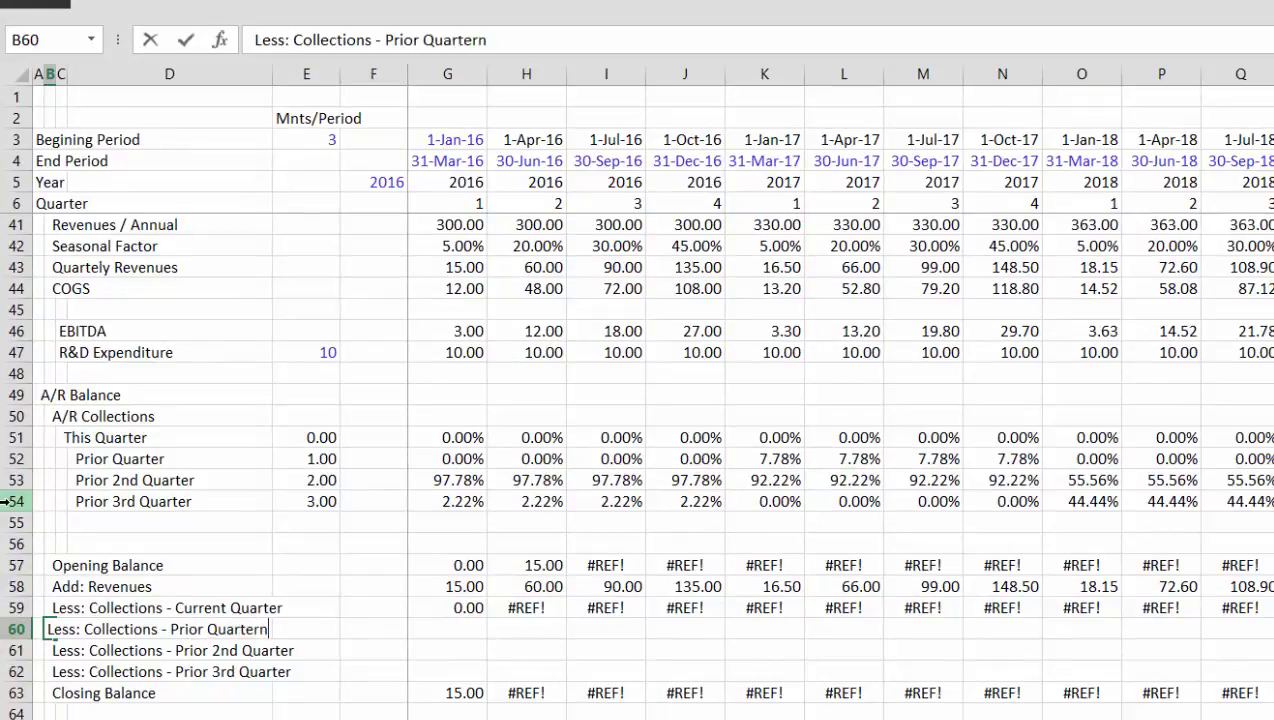
{"action": "key", "text": "BackSpace"}
{"action": "key", "text": "Return"}
{"action": "key", "text": "Down"}
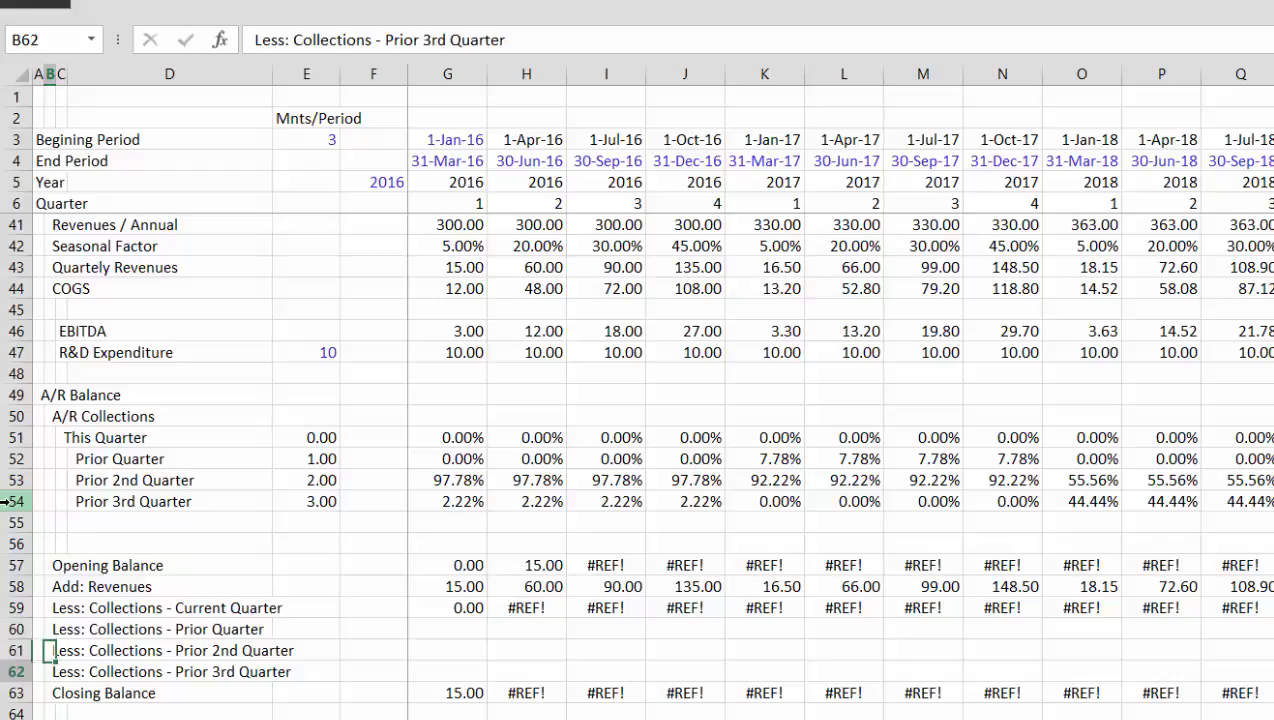
{"action": "key", "text": "Down"}
{"action": "key", "text": "Down"}
{"action": "key", "text": "Down"}
{"action": "key", "text": "Down"}
{"action": "key", "text": "Up"}
{"action": "key", "text": "Up"}
{"action": "key", "text": "Up"}
{"action": "key", "text": "Up"}
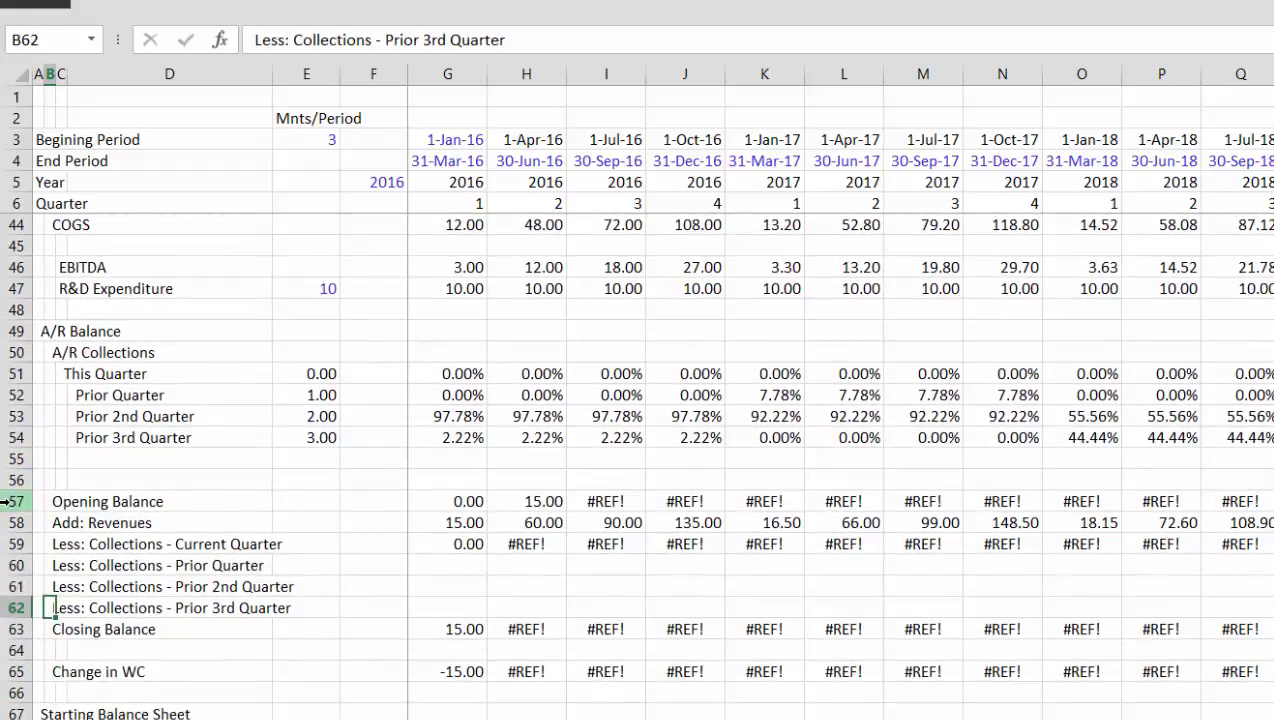
{"action": "key", "text": "Up"}
{"action": "key", "text": "Up"}
{"action": "key", "text": "Up"}
{"action": "key", "text": "Up"}
{"action": "key", "text": "Up"}
{"action": "key", "text": "Right"}
{"action": "key", "text": "Right"}
{"action": "key", "text": "Right"}
{"action": "key", "text": "Down"}
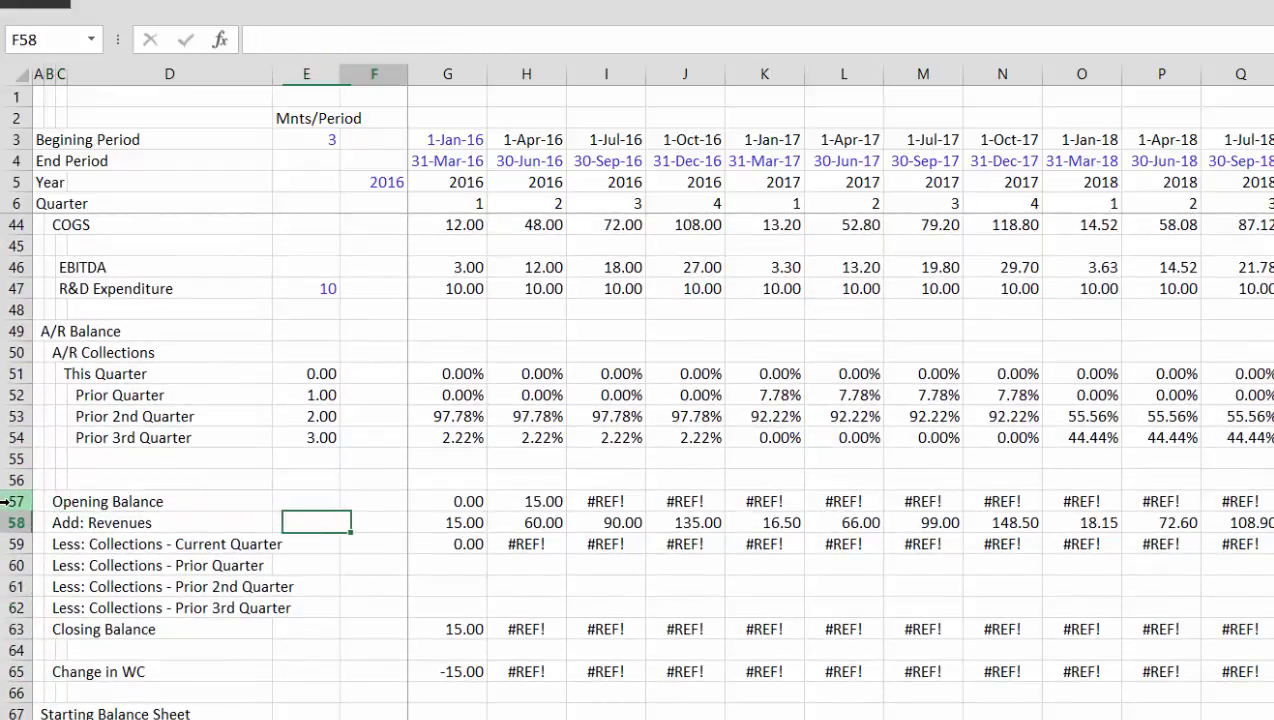
{"action": "key", "text": "Right"}
{"action": "key", "text": "Right"}
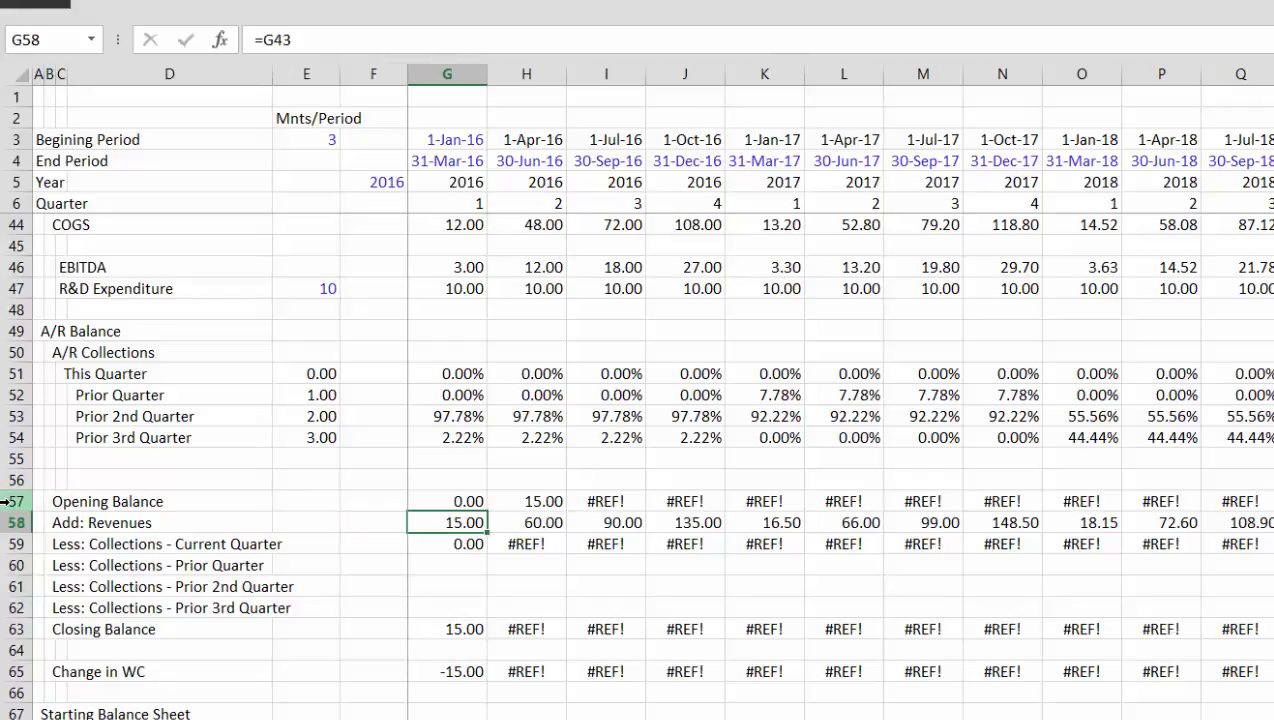
{"action": "key", "text": "Down"}
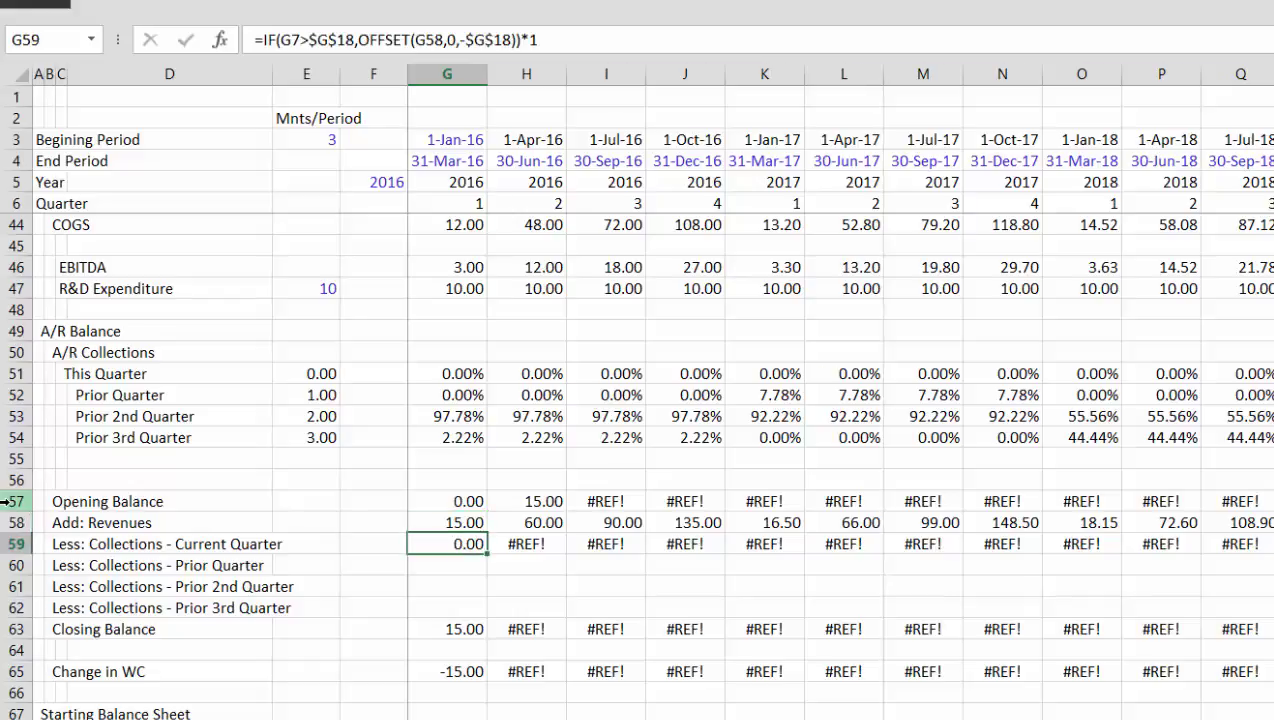
{"action": "key", "text": "F2"}
{"action": "key", "text": "Escape"}
{"action": "type", "text": "=of"}
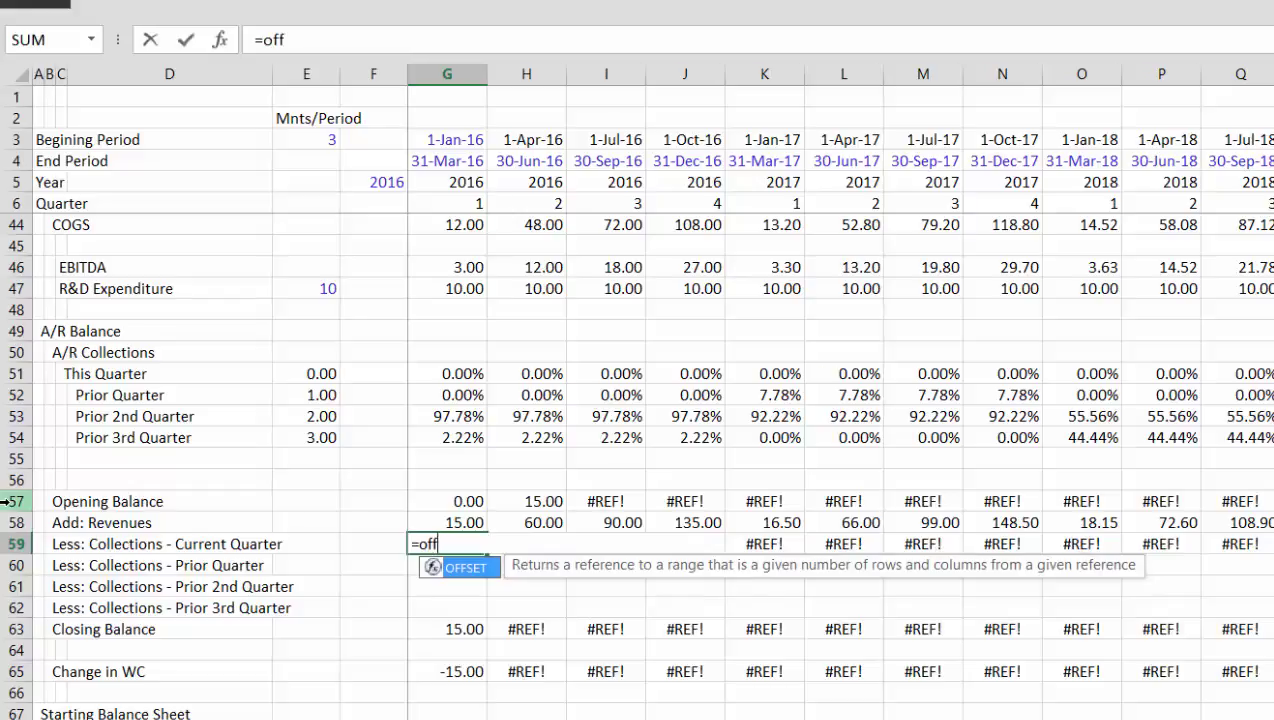
{"action": "type", "text": "f"}
{"action": "key", "text": "Tab"}
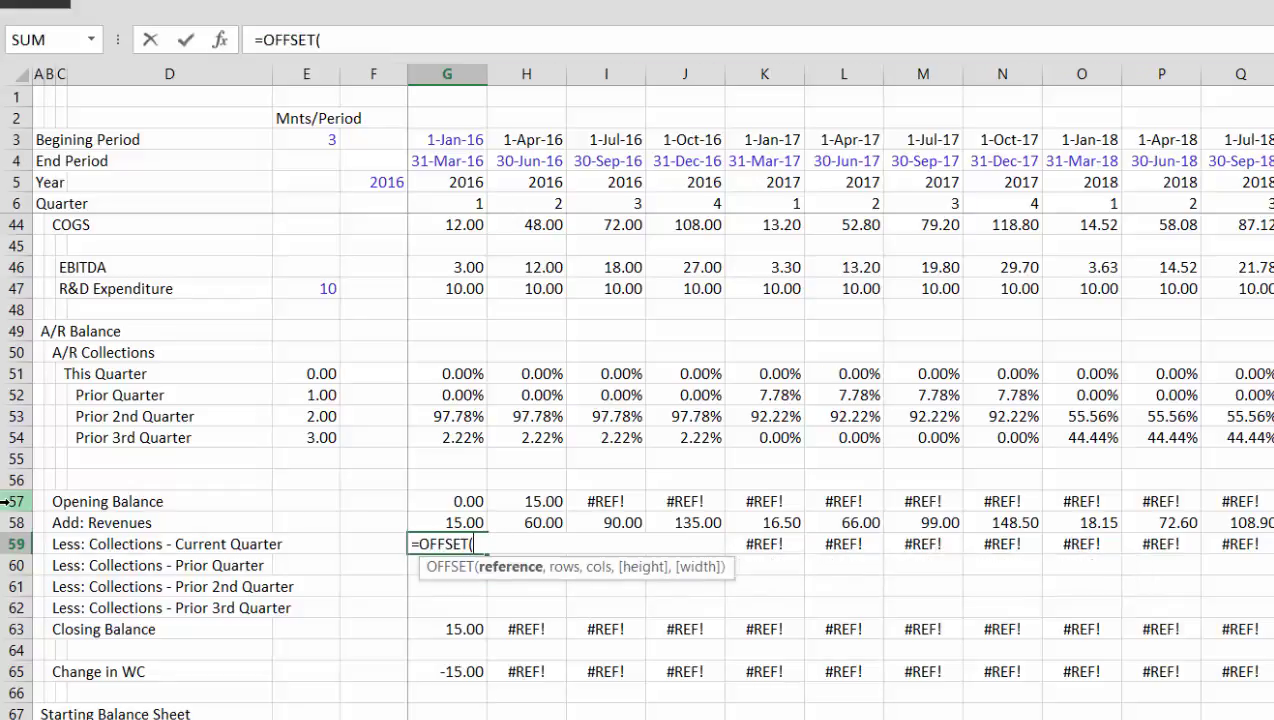
{"action": "key", "text": "Up"}
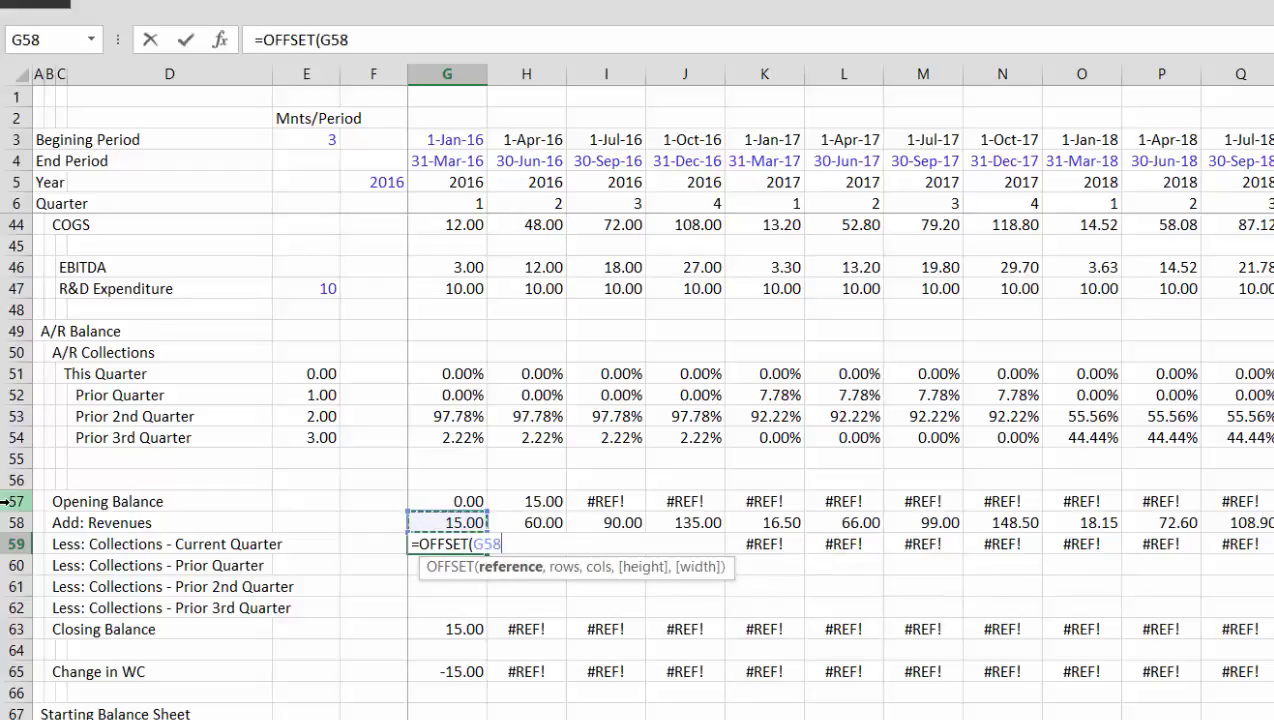
{"action": "key", "text": "Escape"}
Link E59 on the current-quarter collections row to the quarter lag in E51 with the formula =E51
{"action": "key", "text": "Left"}
{"action": "key", "text": "Left"}
{"action": "type", "text": "="}
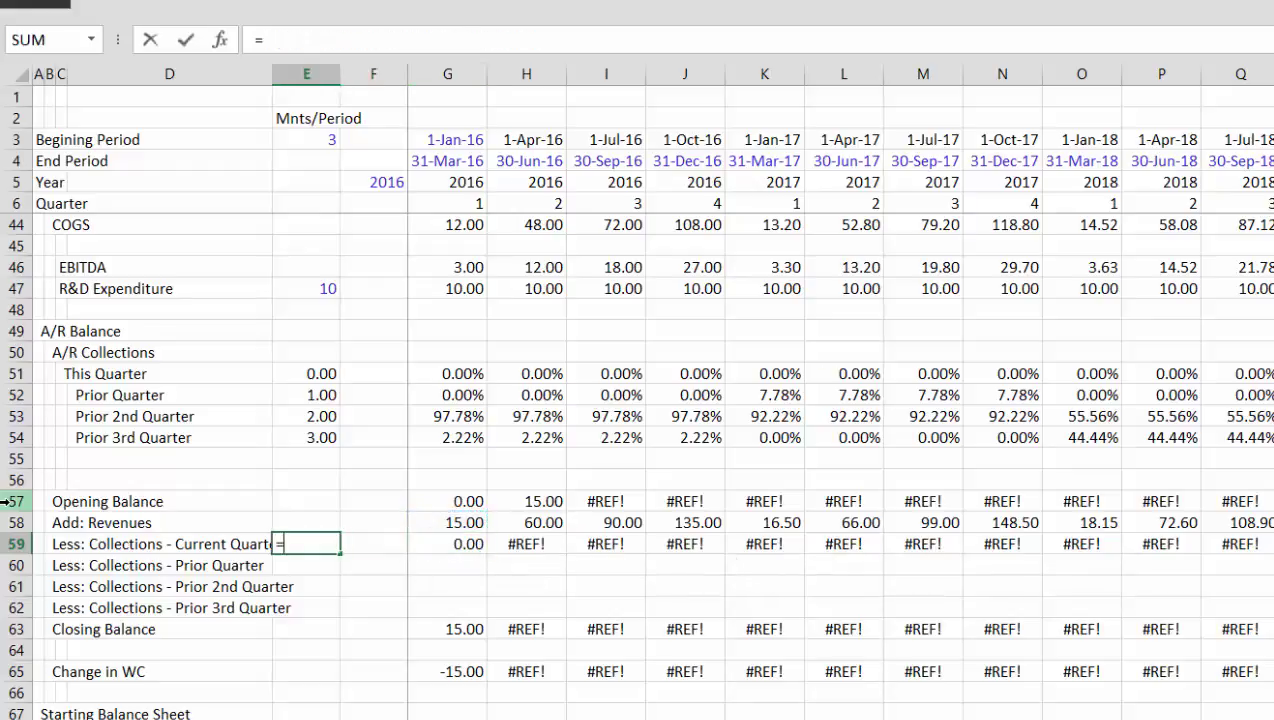
{"action": "key", "text": "Up"}
{"action": "key", "text": "Up"}
{"action": "key", "text": "Up"}
{"action": "key", "text": "Up"}
{"action": "key", "text": "Up"}
{"action": "key", "text": "Up"}
{"action": "key", "text": "Up"}
{"action": "key", "text": "Up"}
{"action": "key", "text": "Up"}
{"action": "key", "text": "Up"}
{"action": "key", "text": "Down"}
{"action": "key", "text": "Down"}
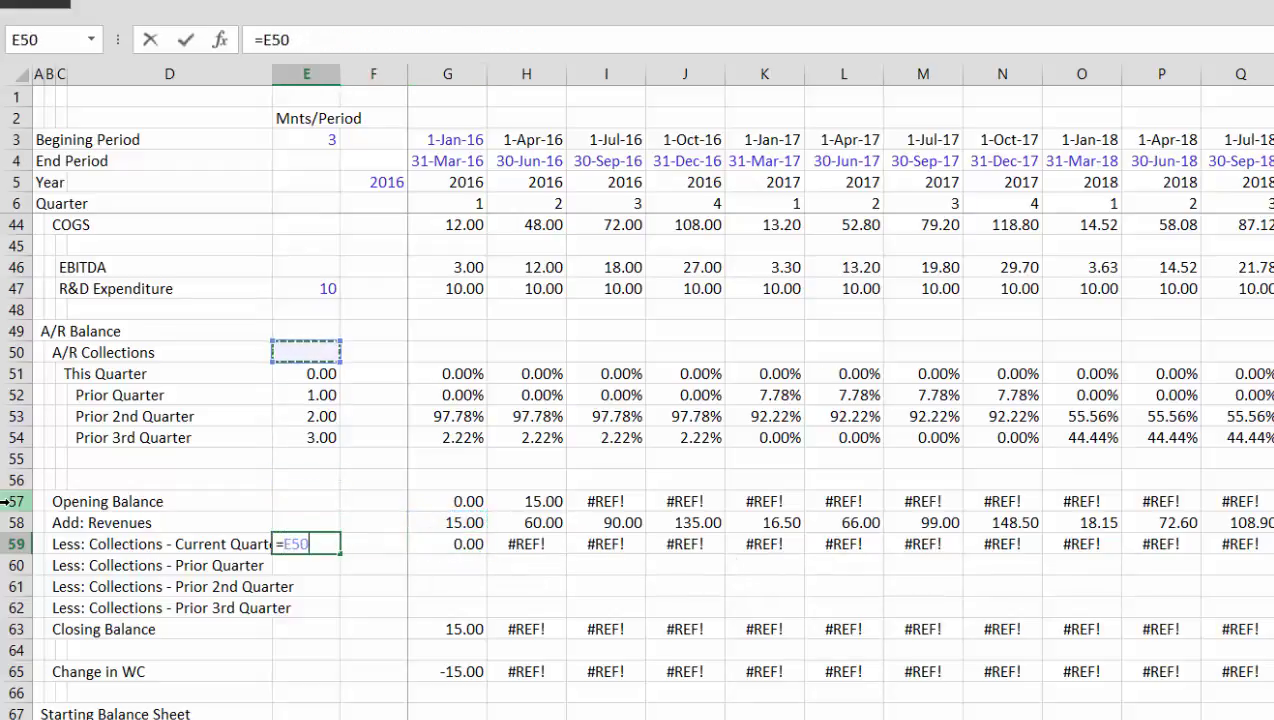
{"action": "key", "text": "Return"}
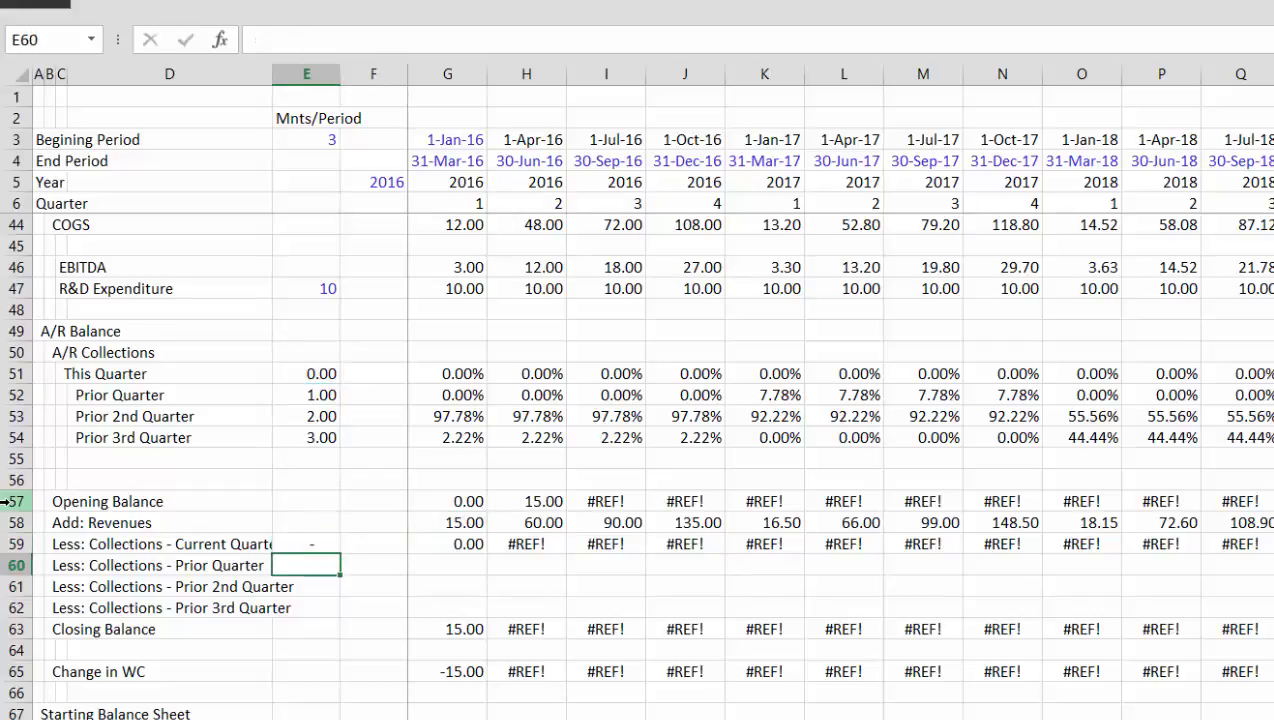
Copy the E59 lag formula down through E62 for the three prior-quarter collections rows
{"action": "key", "text": "Up"}
{"action": "key", "text": "shift+Down"}
{"action": "key", "text": "shift+Down"}
{"action": "key", "text": "shift+Down"}
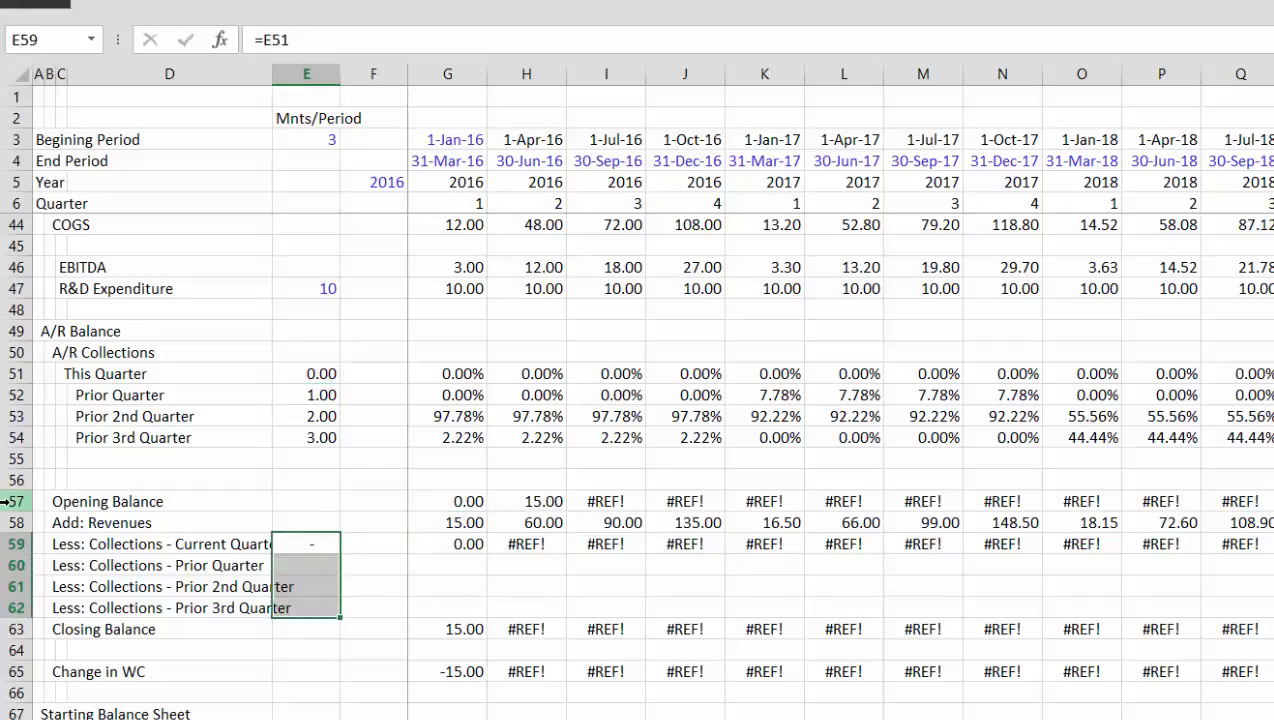
{"action": "key", "text": "ctrl+d"}
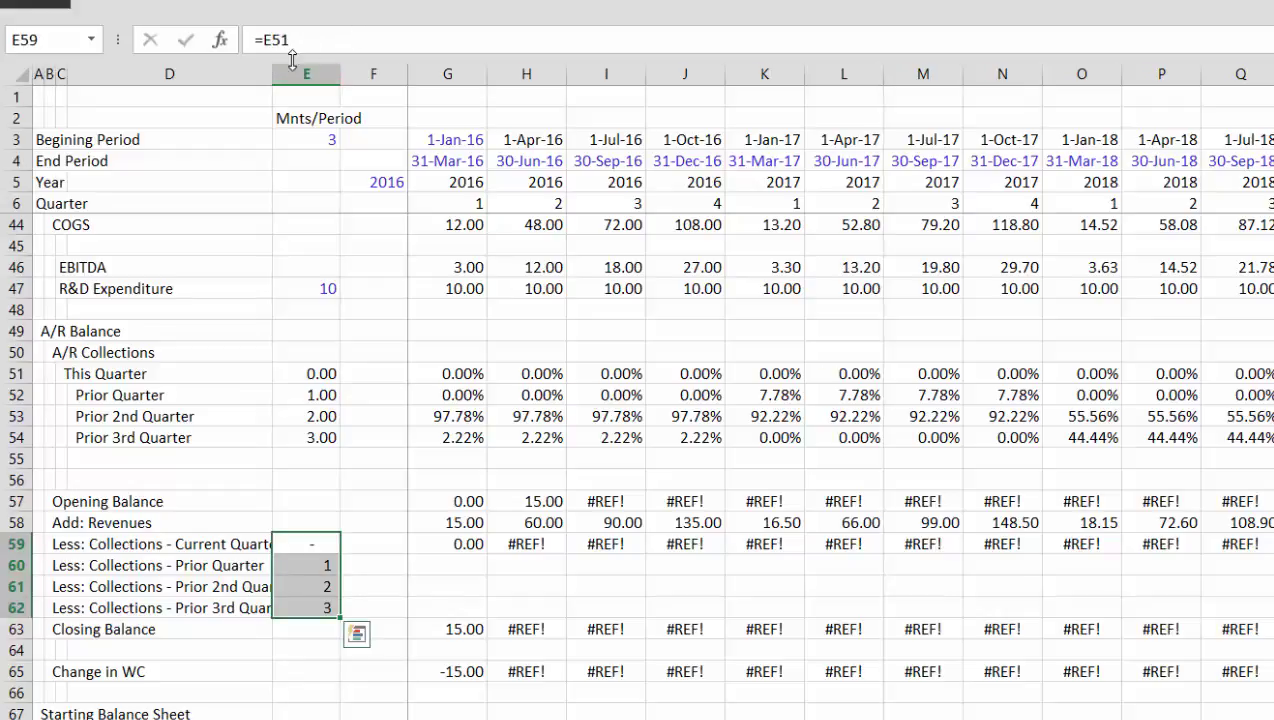
Widen column D to fit the collections labels and format E59:E62 as numbers with two decimals
{"action": "left_click_drag", "start_coordinate": [271, 74], "coordinate": [309, 84]}
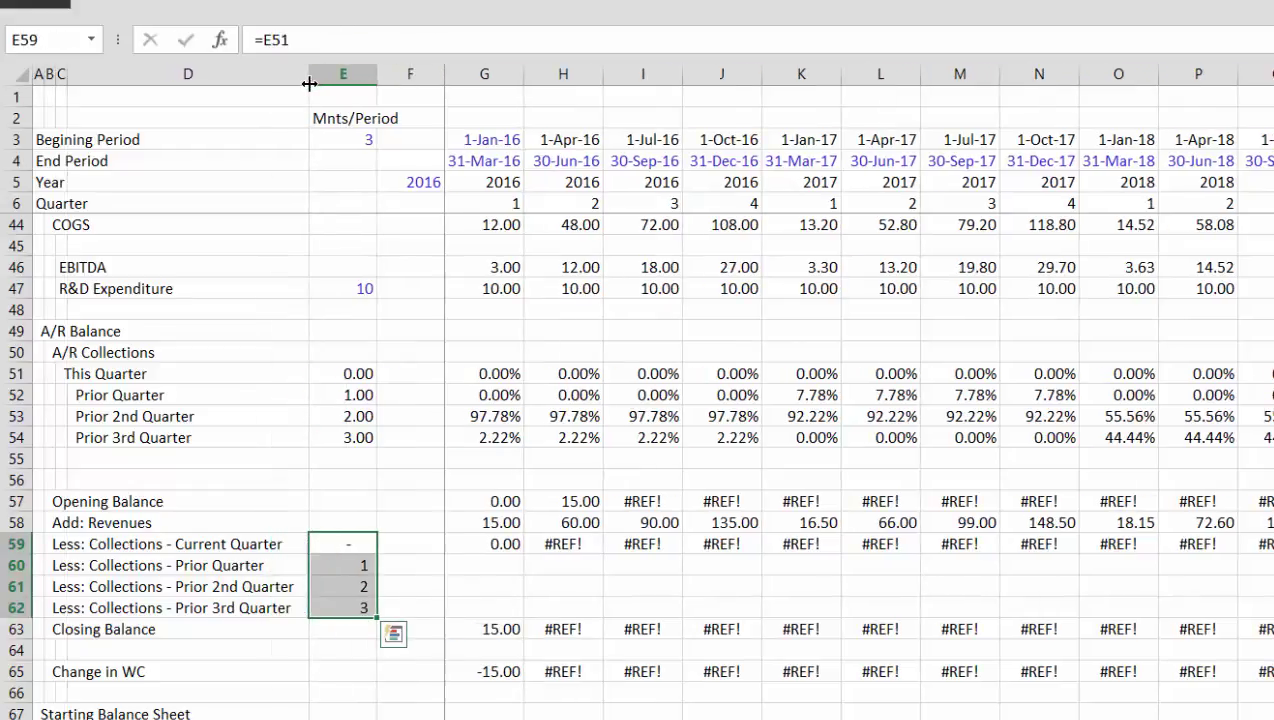
{"action": "key", "text": "ctrl+shift+1"}
{"action": "key", "text": "Down"}
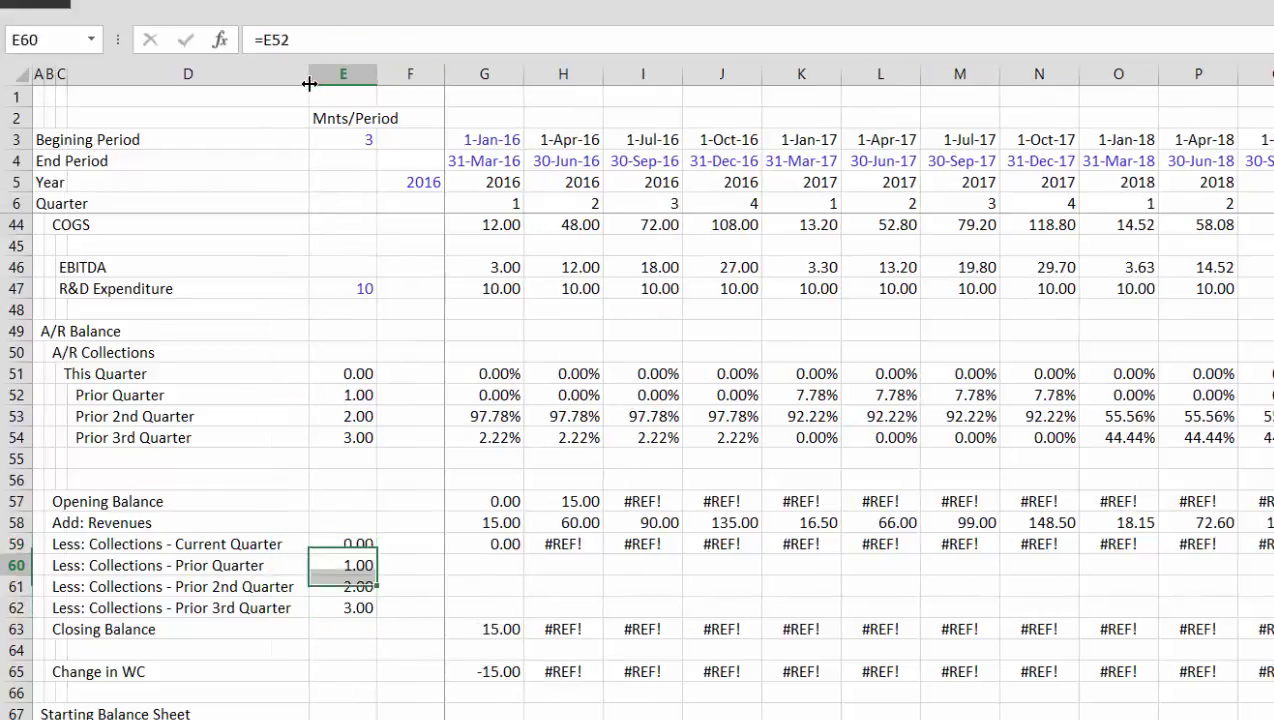
{"action": "key", "text": "Down"}
{"action": "key", "text": "Up"}
{"action": "key", "text": "Up"}
{"action": "key", "text": "Right"}
{"action": "key", "text": "Right"}
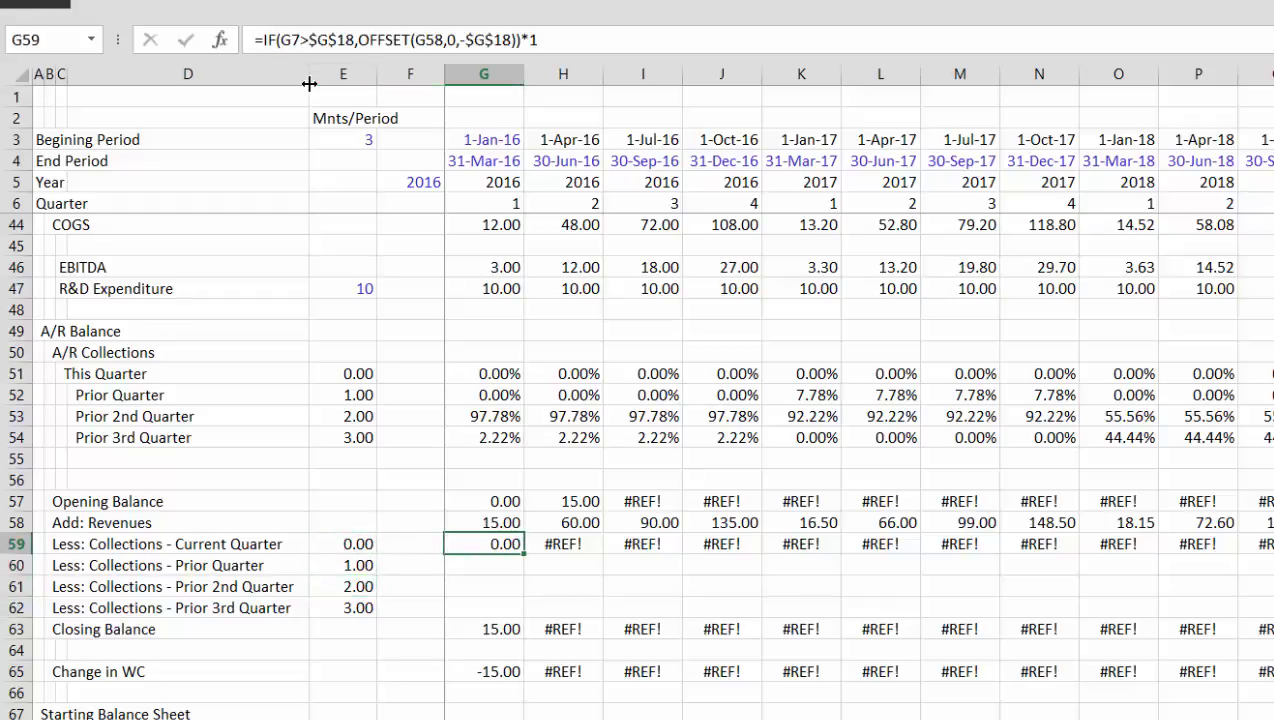
{"action": "key", "text": "F2"}
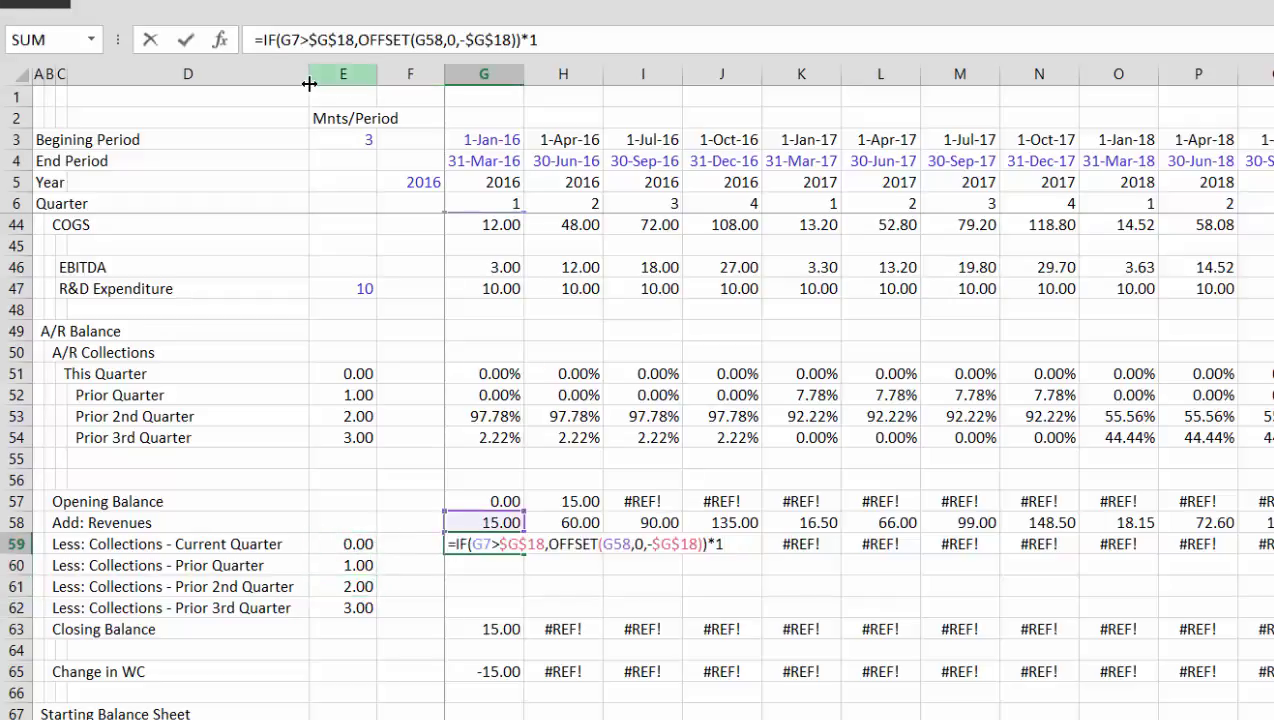
{"action": "type", "text": "*1"}
{"action": "key", "text": "ctrl+Return"}
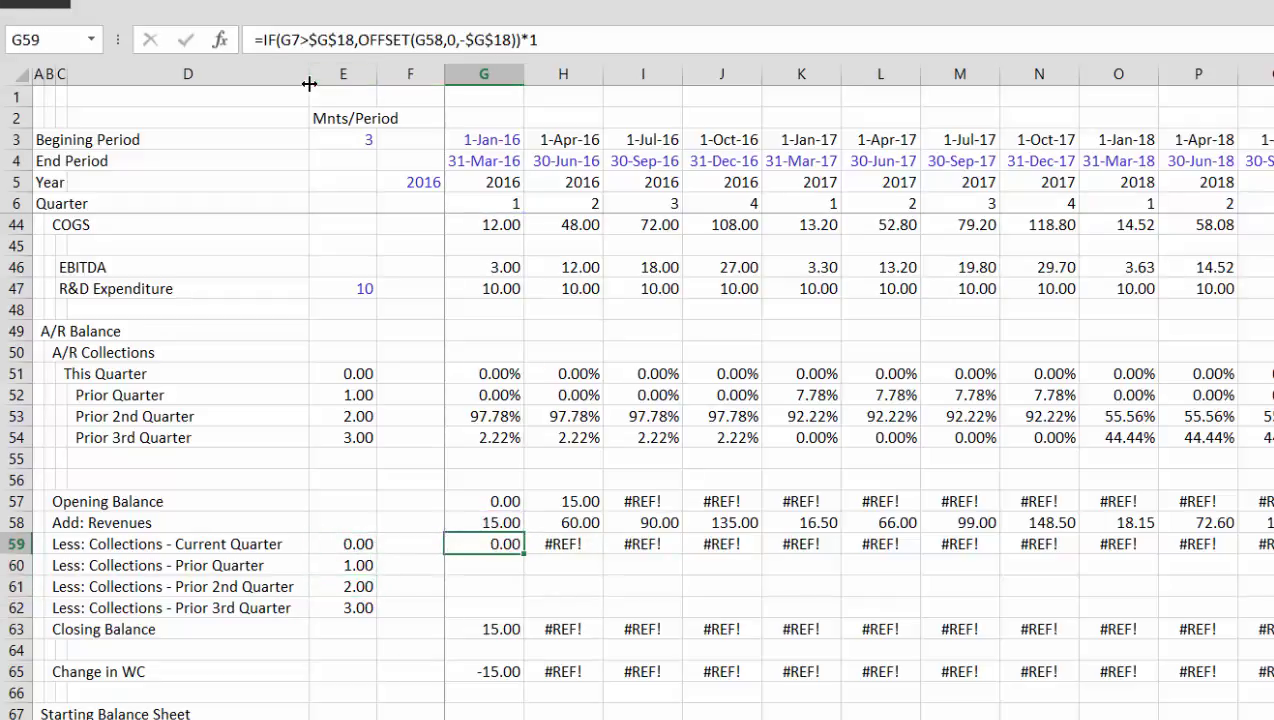
{"action": "key", "text": "F2"}
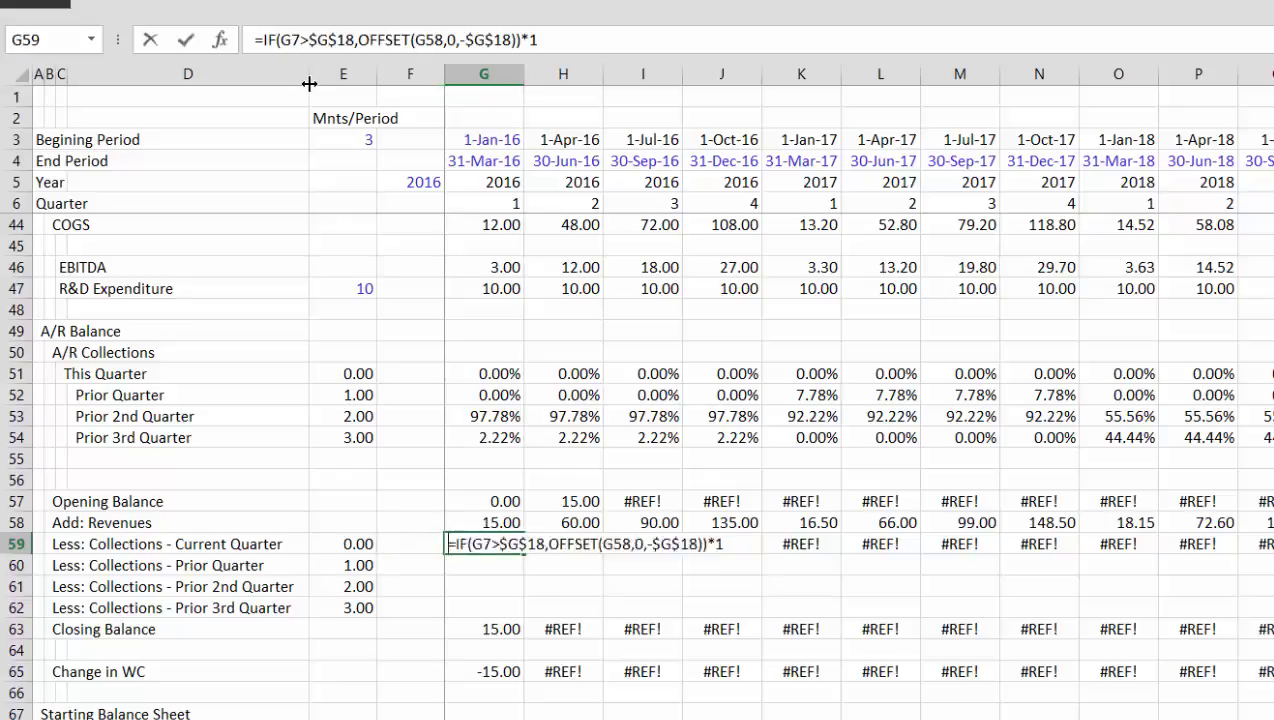
{"action": "key", "text": "Escape"}
Replace the G59 current-quarter collections formula with an OFFSET function referencing revenues in G58 and a row offset of 0
{"action": "type", "text": "=off"}
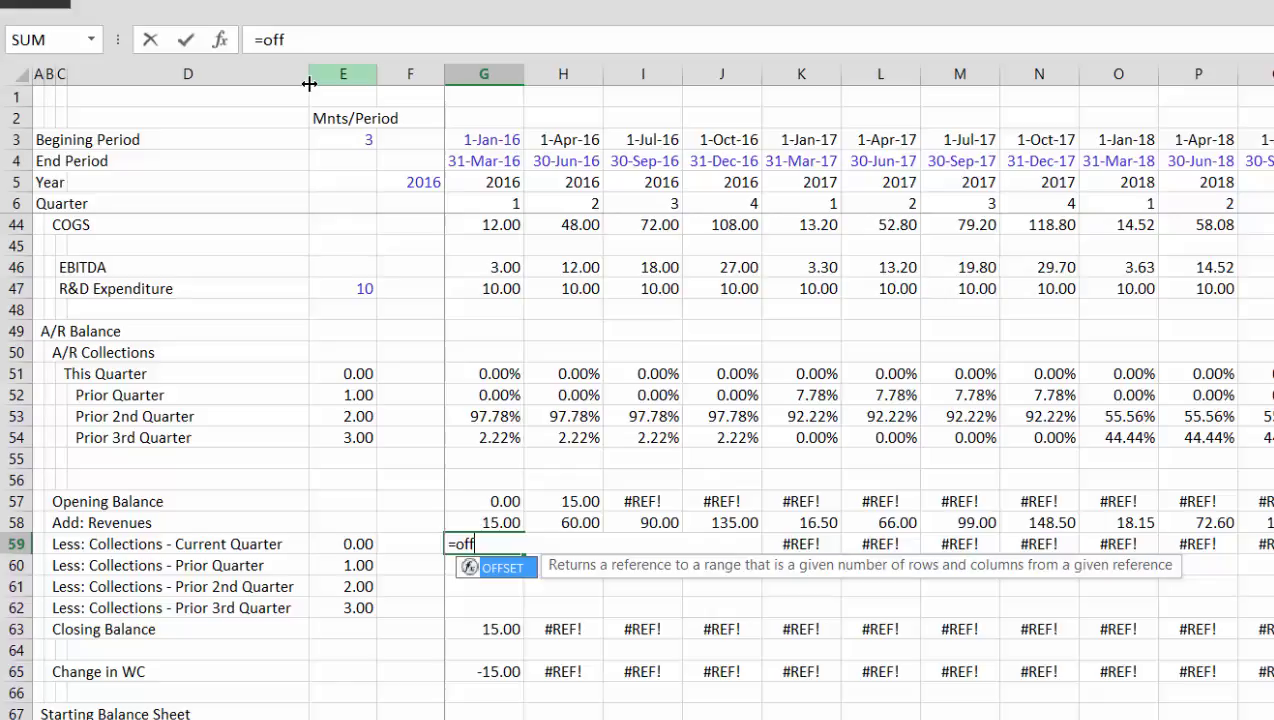
{"action": "key", "text": "Tab"}
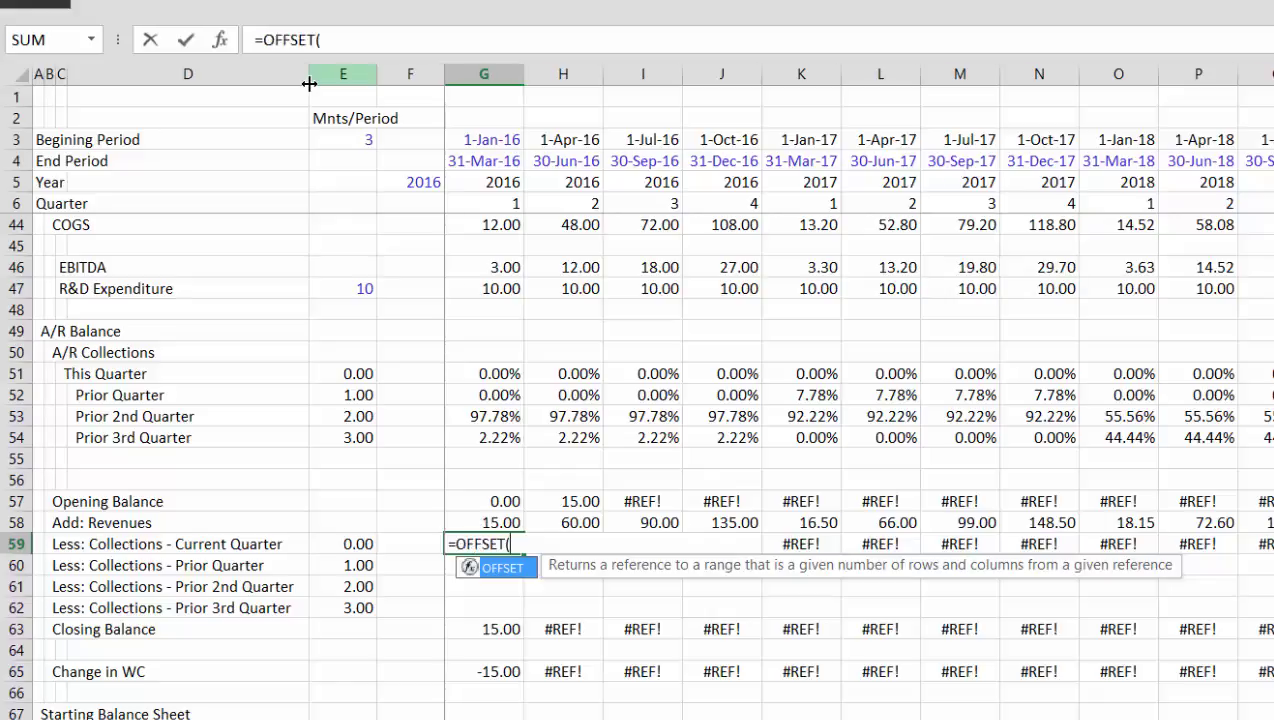
{"action": "key", "text": "Up"}
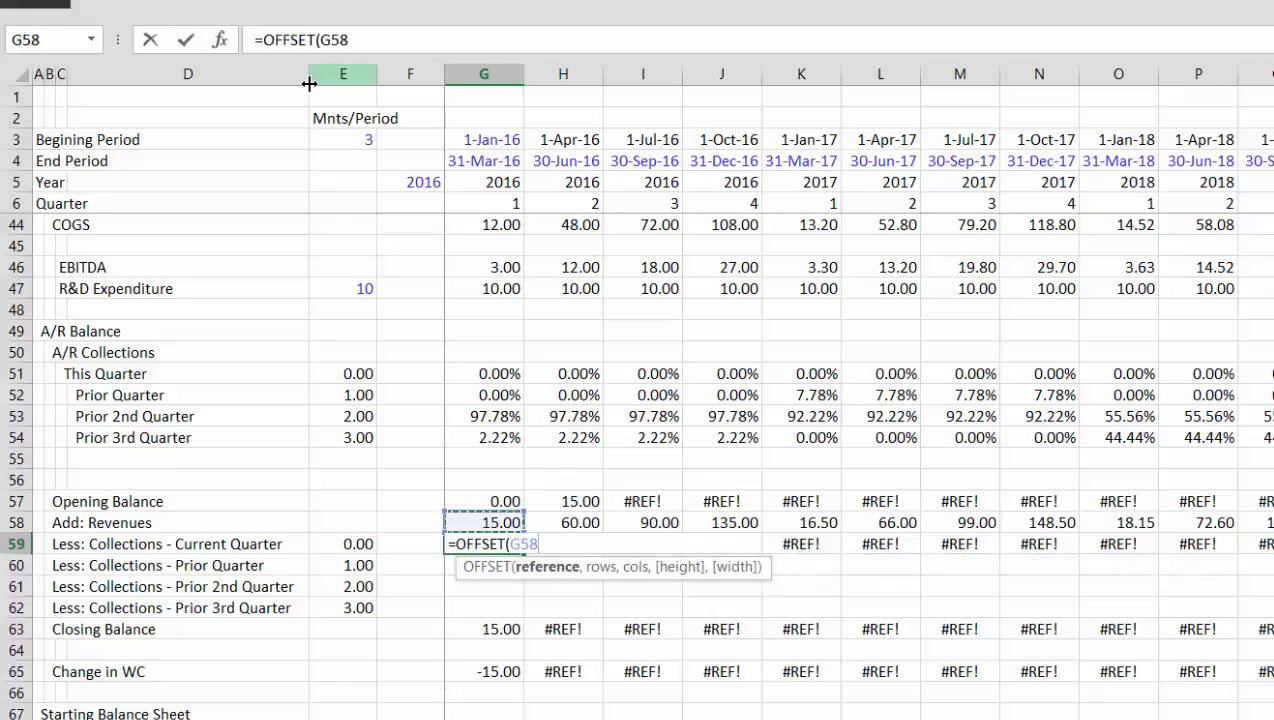
{"action": "type", "text": ","}
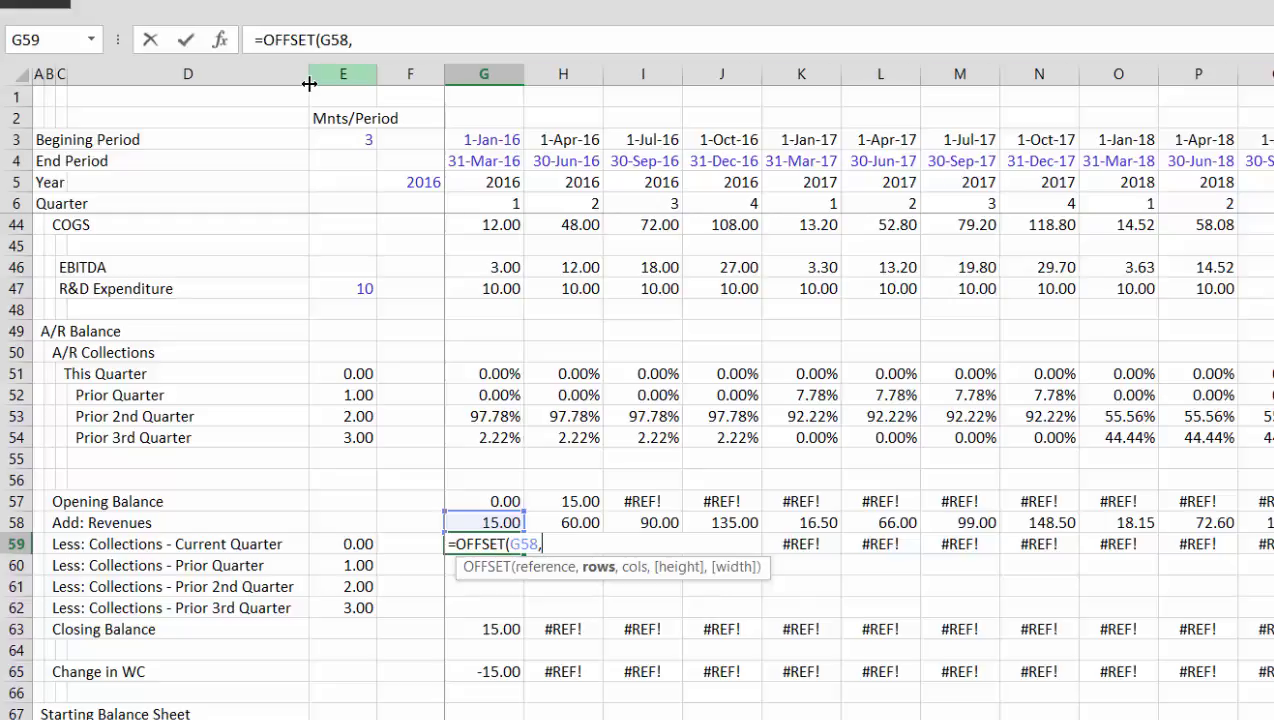
{"action": "key", "text": "Left"}
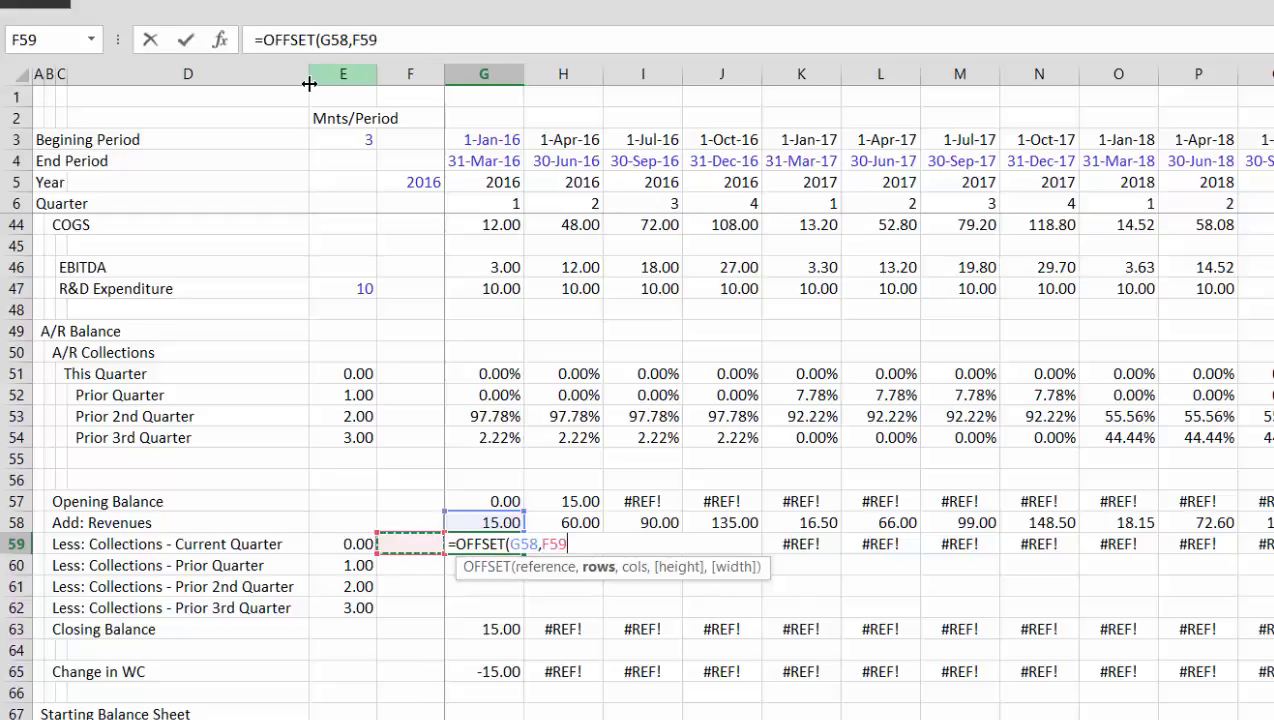
{"action": "key", "text": "ctrl+Up"}
{"action": "key", "text": "BackSpace"}
{"action": "key", "text": "BackSpace"}
{"action": "type", "text": "0"}
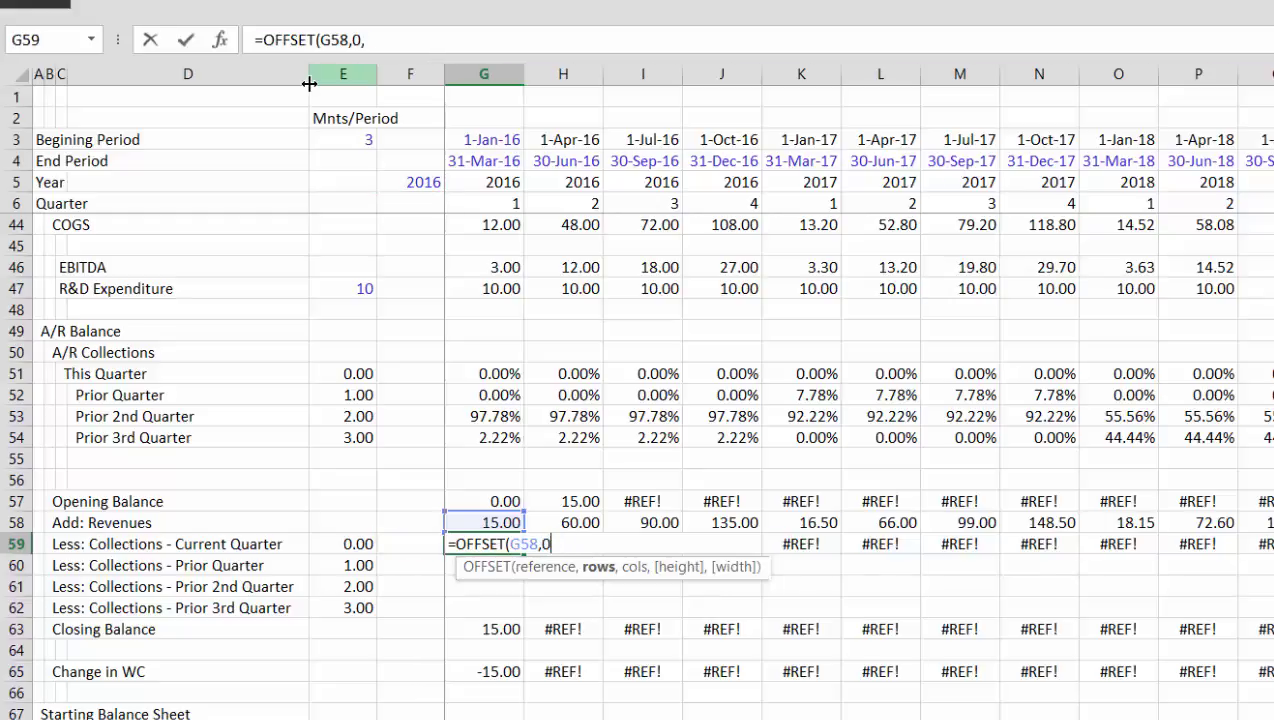
{"action": "type", "text": ","}
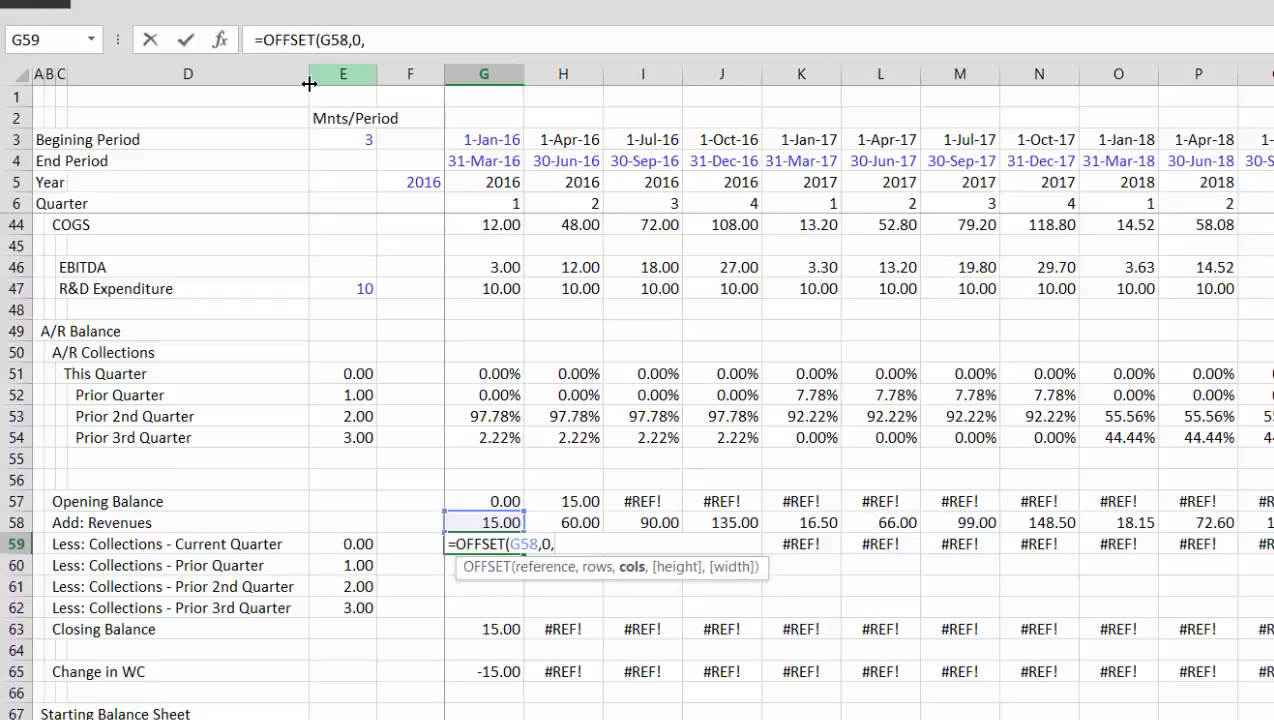
Complete the G59 OFFSET formula with a column offset of -$E59 and multiply it by this quarter's collection percentage in G51
{"action": "key", "text": "Left"}
{"action": "key", "text": "Left"}
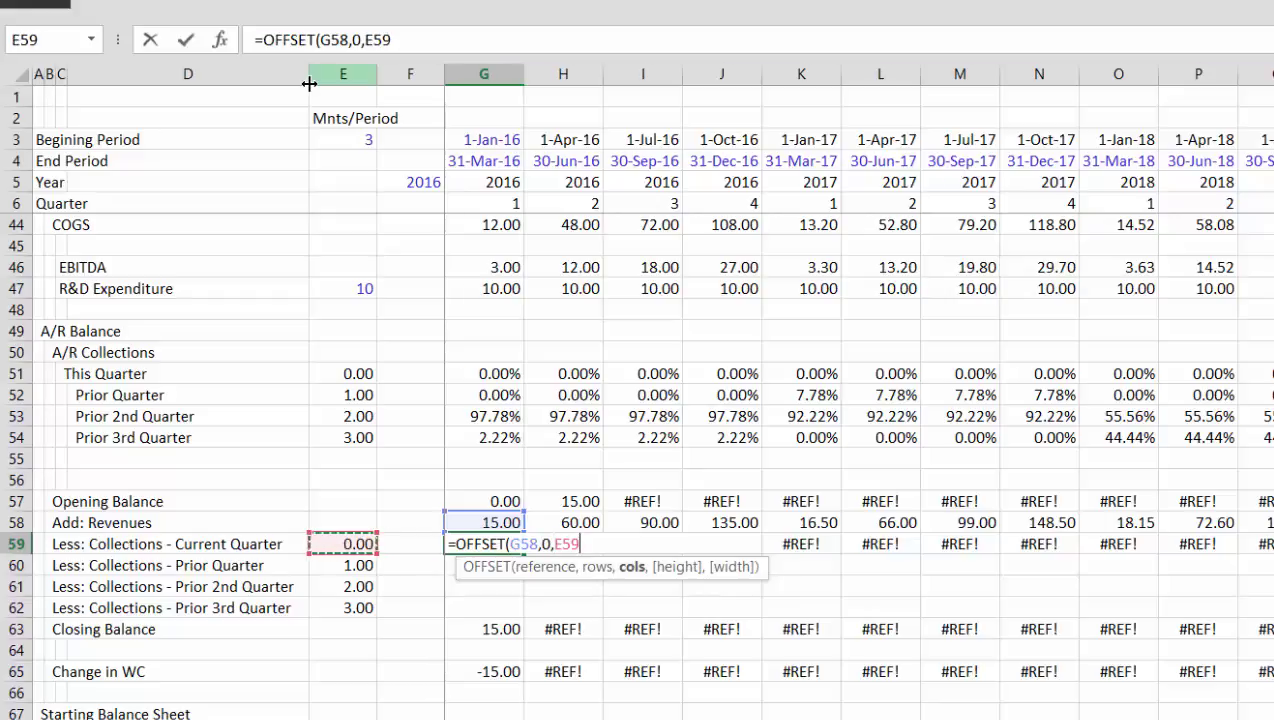
{"action": "key", "text": "F4"}
{"action": "key", "text": "F4"}
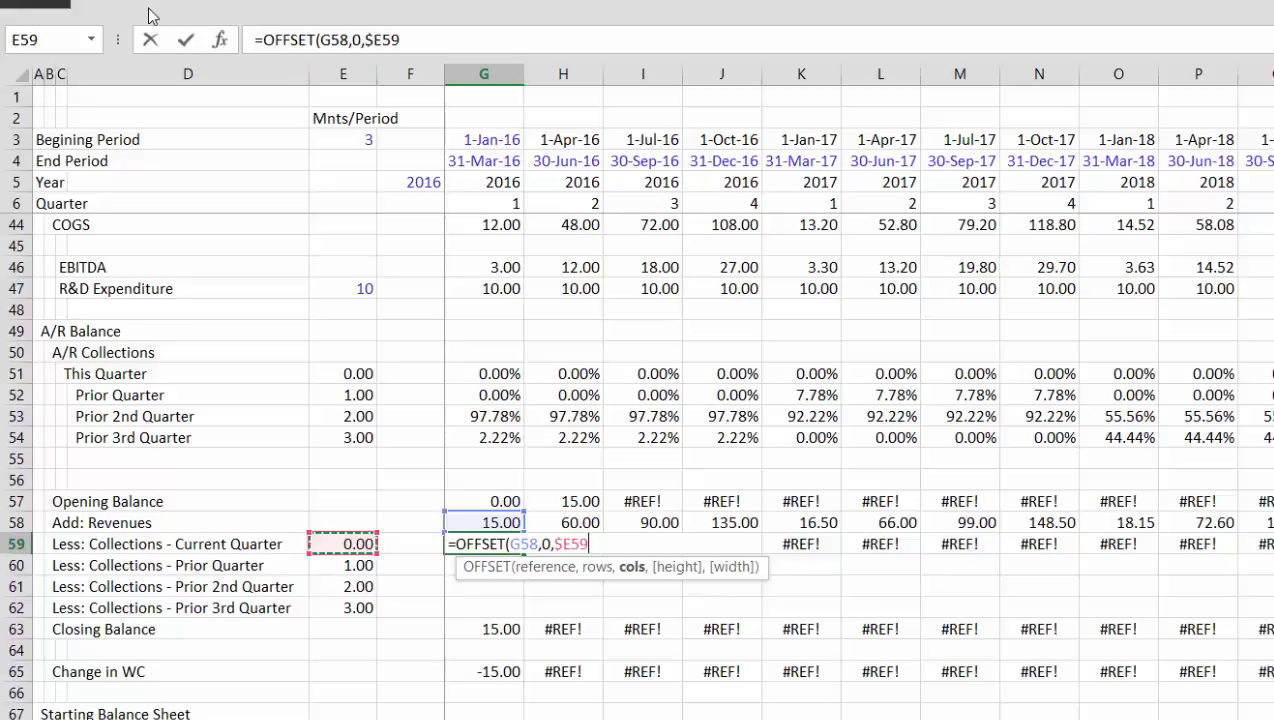
{"action": "key", "text": "F4"}
{"action": "left_click", "coordinate": [555, 544]}
{"action": "type", "text": "-"}
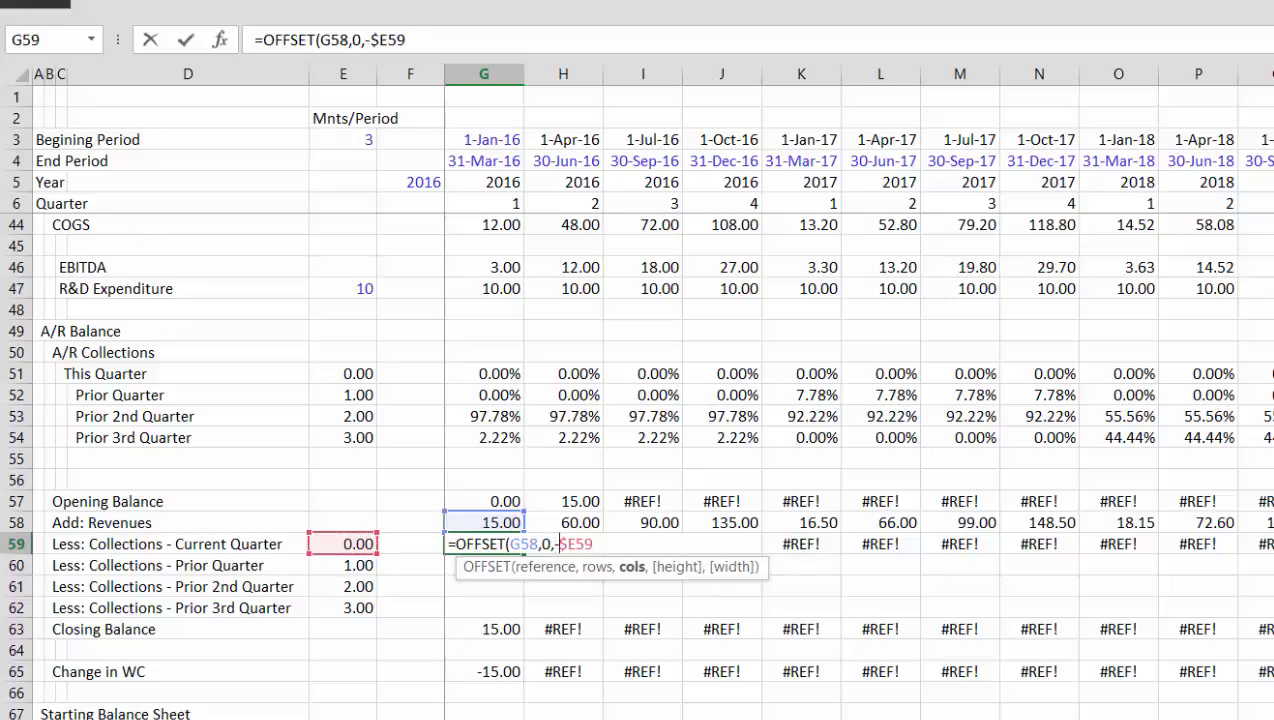
{"action": "left_click", "coordinate": [605, 545]}
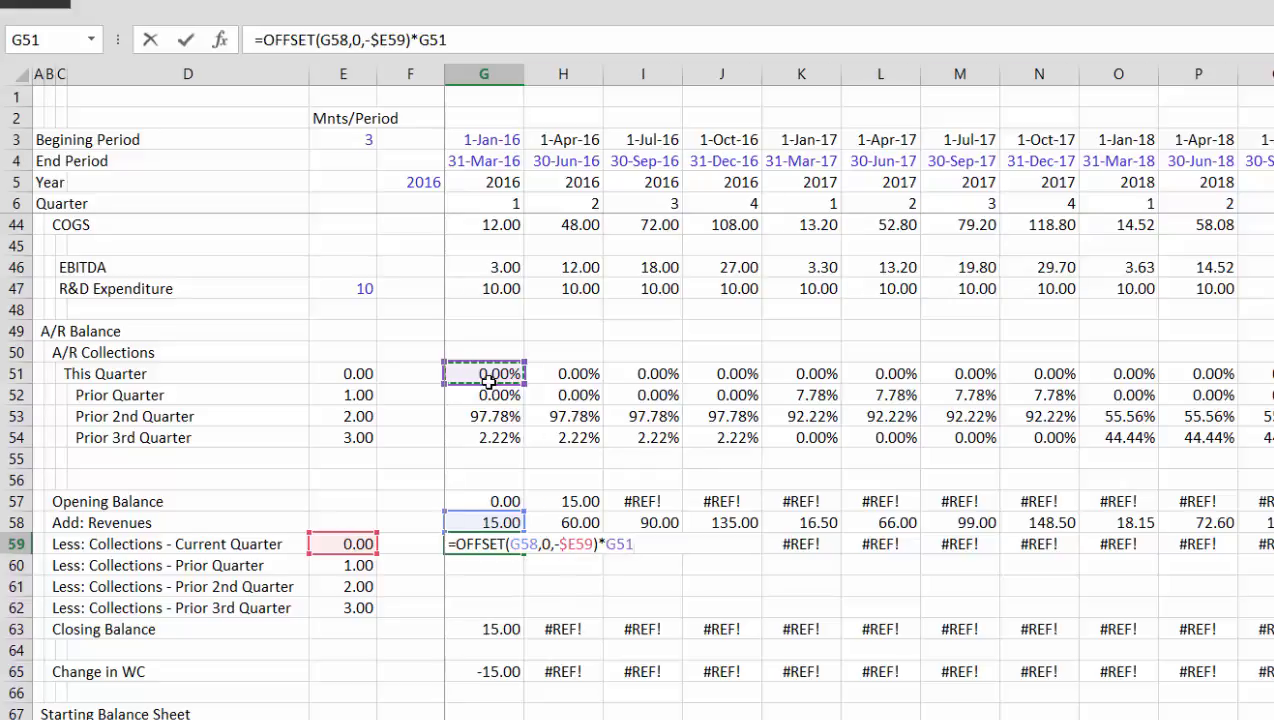
Lock the revenue row in the G59 collections formula by changing its reference to G$58
{"action": "left_click", "coordinate": [520, 544]}
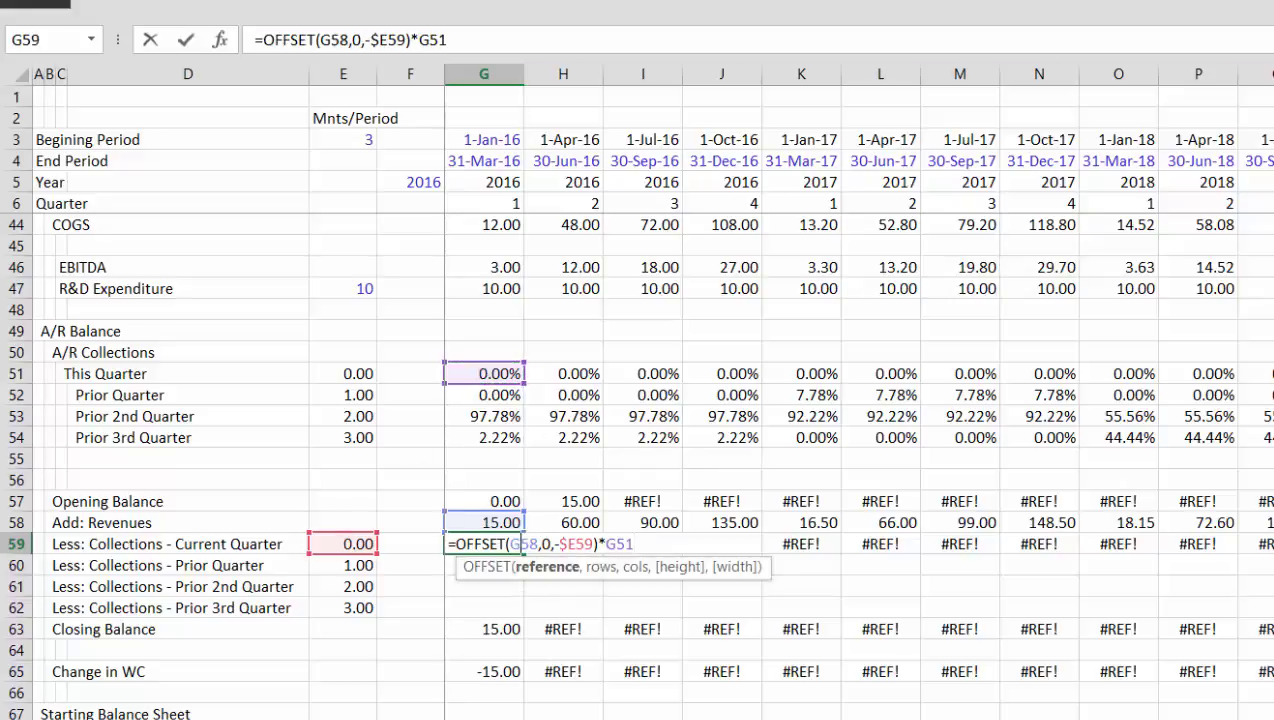
{"action": "type", "text": "$"}
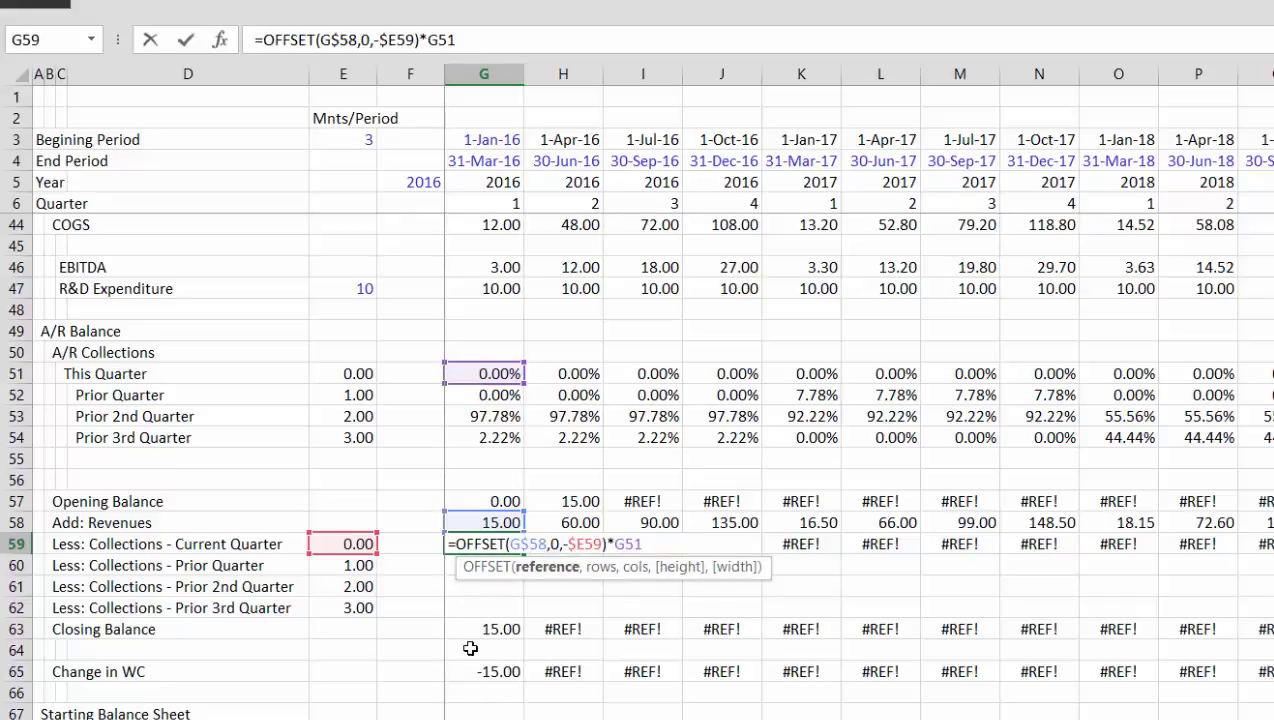
{"action": "key", "text": "Return"}
Fill the G59 collections formula down through G62 and across all quarters for the current and three prior-quarter rows
{"action": "key", "text": "Up"}
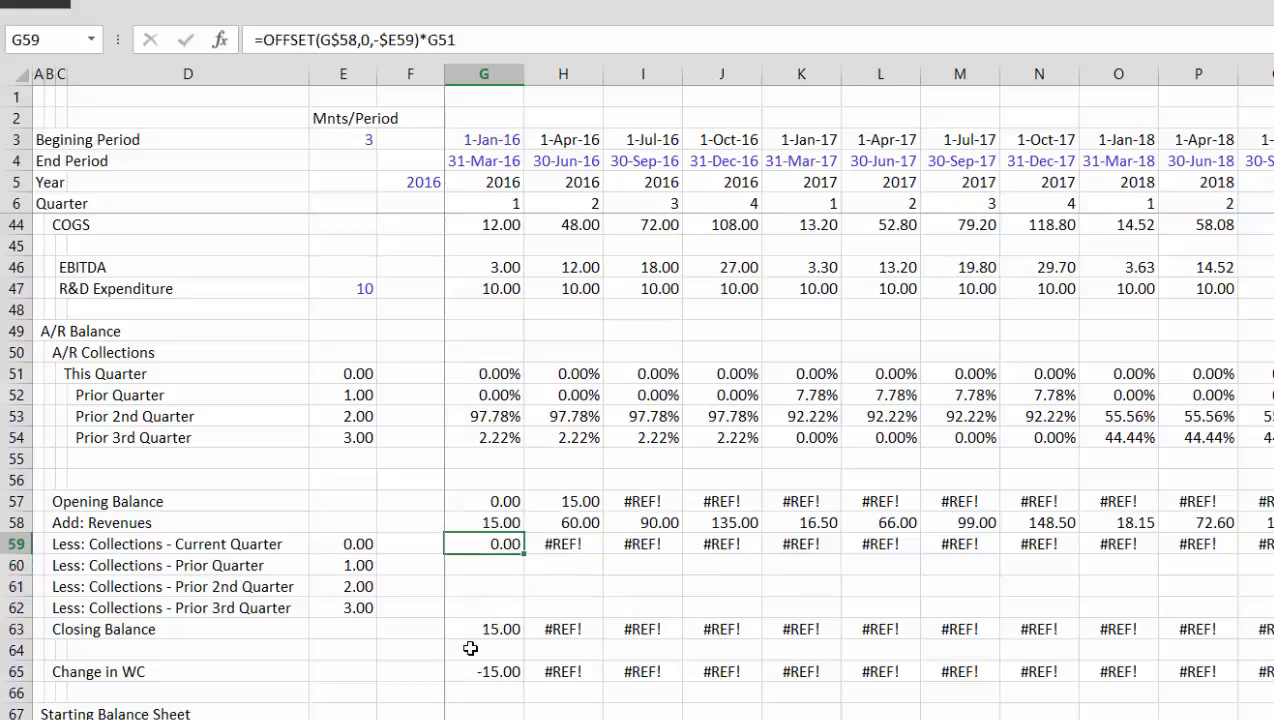
{"action": "key", "text": "shift+Down"}
{"action": "key", "text": "shift+Down"}
{"action": "key", "text": "shift+Down"}
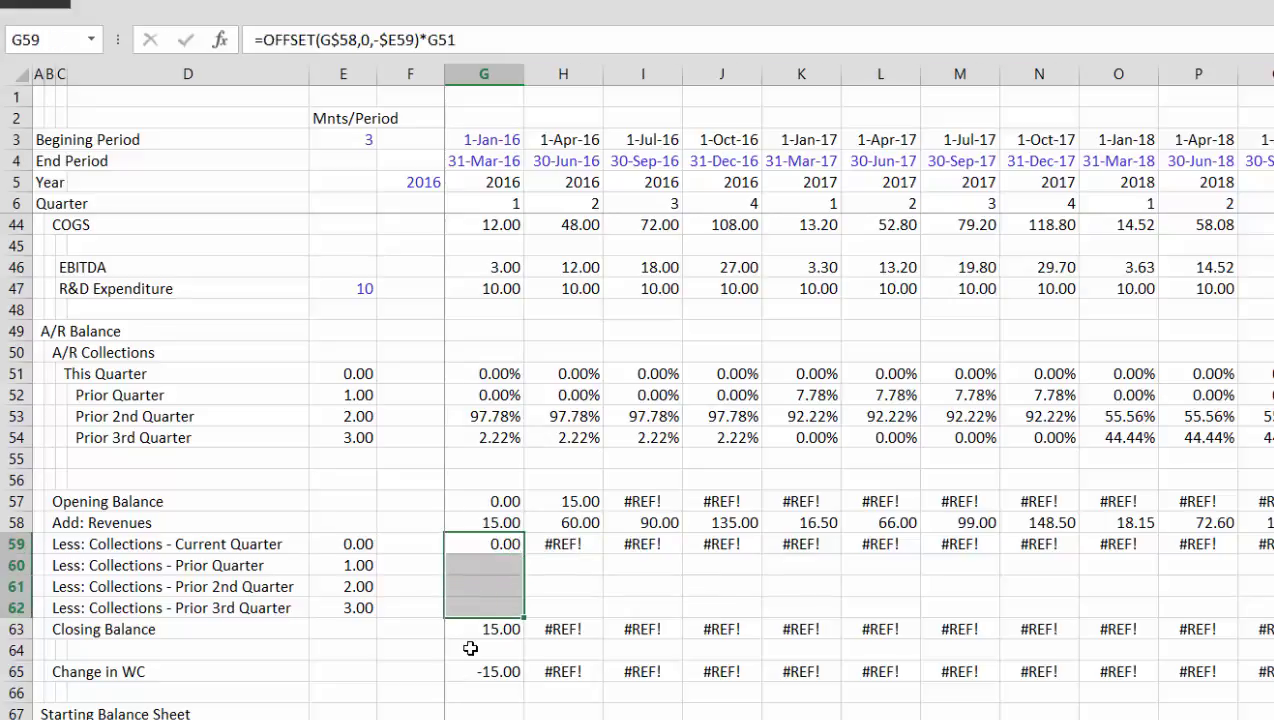
{"action": "key", "text": "ctrl+d"}
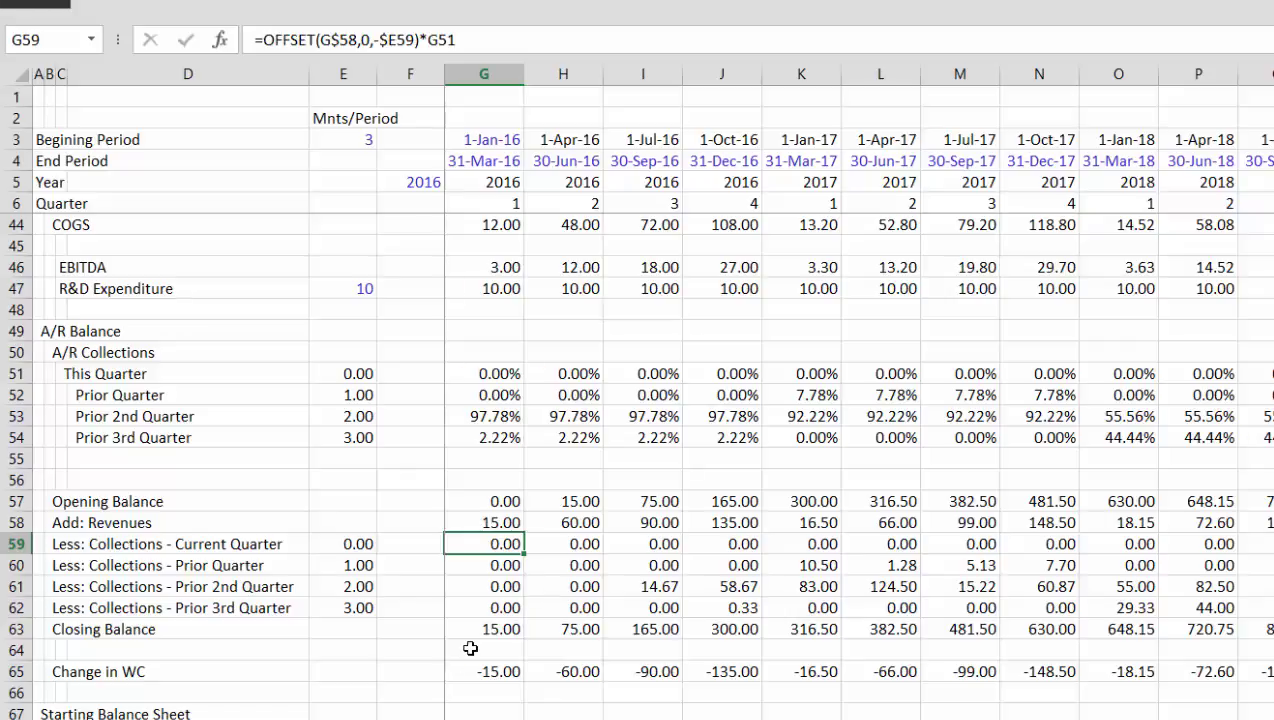
Examine the OFFSET collections formulas in rows 59 to 62 across the four 2016 quarters
{"action": "key", "text": "Right"}
{"action": "key", "text": "Right"}
{"action": "key", "text": "Left"}
{"action": "key", "text": "Left"}
{"action": "key", "text": "Right"}
{"action": "key", "text": "Right"}
{"action": "key", "text": "Down"}
{"action": "key", "text": "Down"}
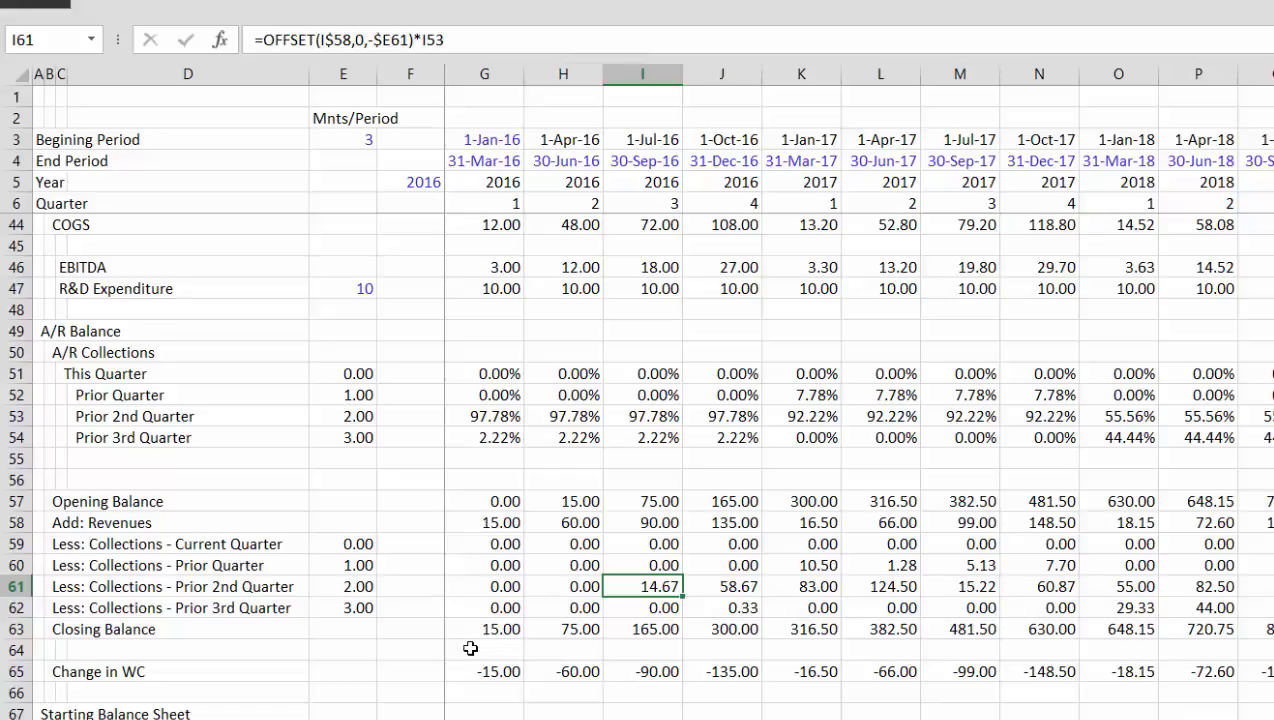
{"action": "key", "text": "Left"}
{"action": "key", "text": "Left"}
{"action": "key", "text": "Up"}
{"action": "key", "text": "Up"}
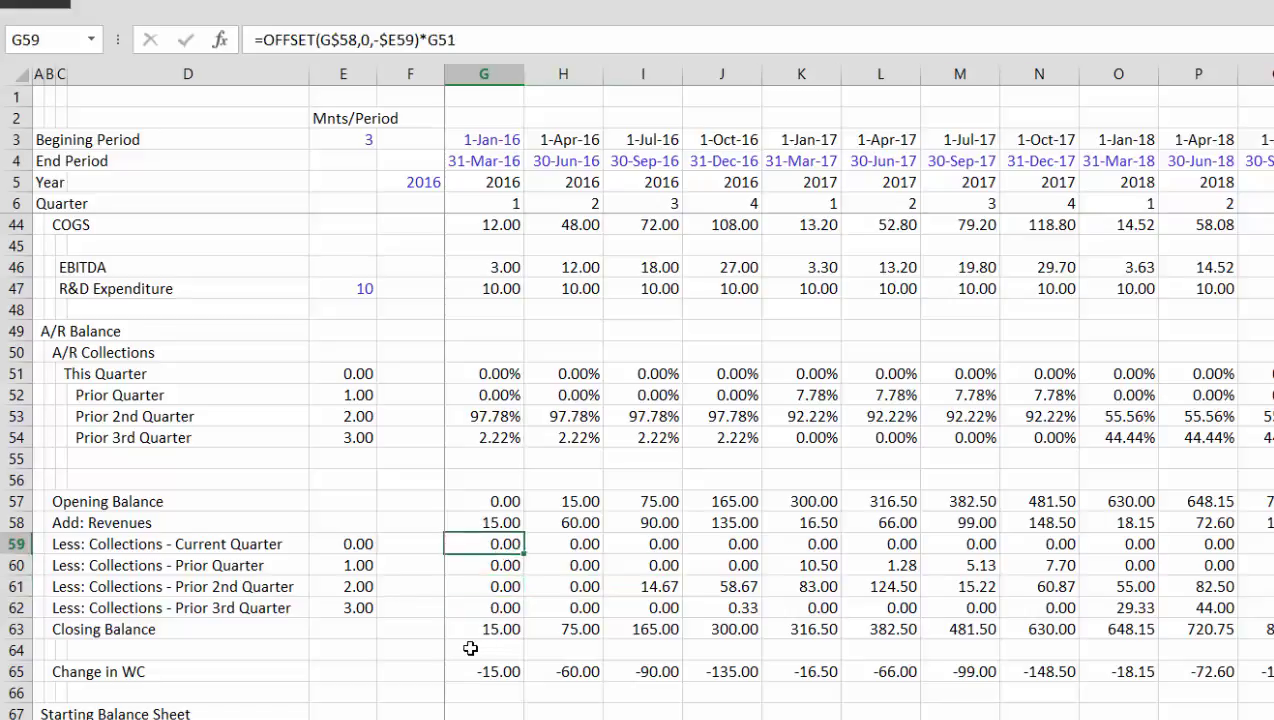
{"action": "key", "text": "Up"}
{"action": "key", "text": "Down"}
{"action": "key", "text": "Down"}
{"action": "key", "text": "Right"}
{"action": "key", "text": "Right"}
{"action": "key", "text": "Down"}
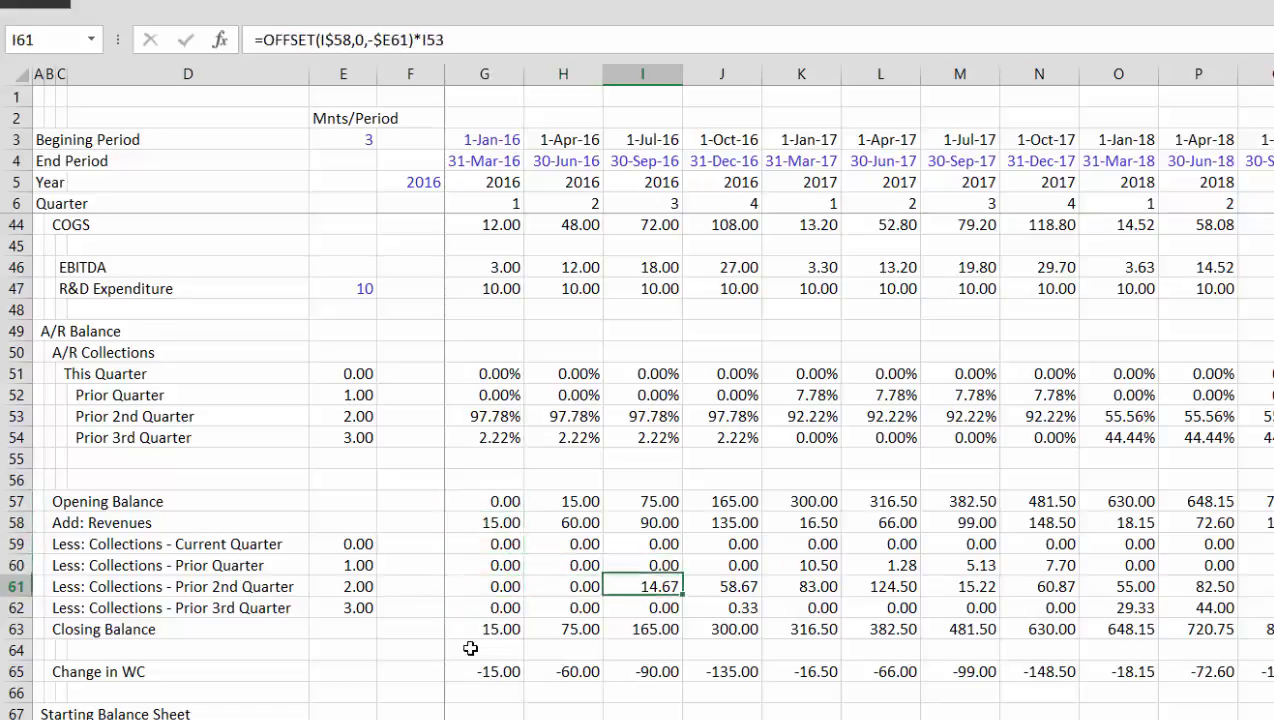
{"action": "key", "text": "Right"}
{"action": "key", "text": "Down"}
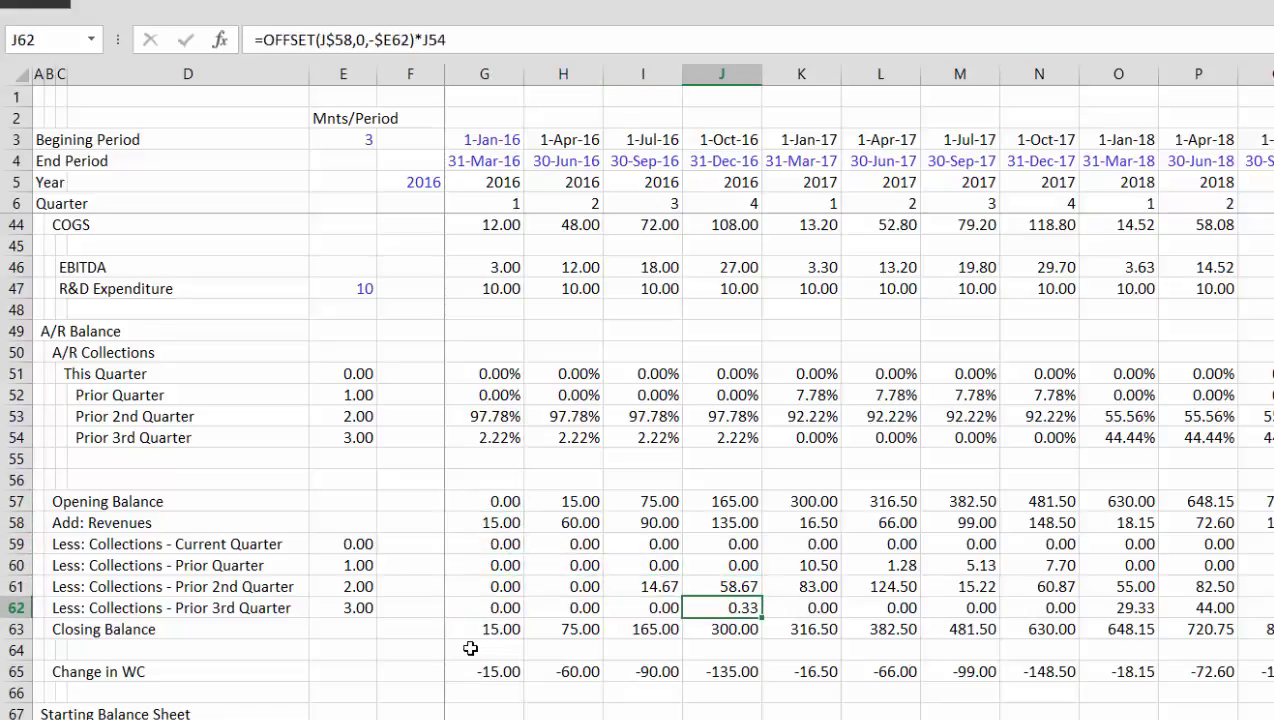
{"action": "key", "text": "Left"}
{"action": "key", "text": "Up"}
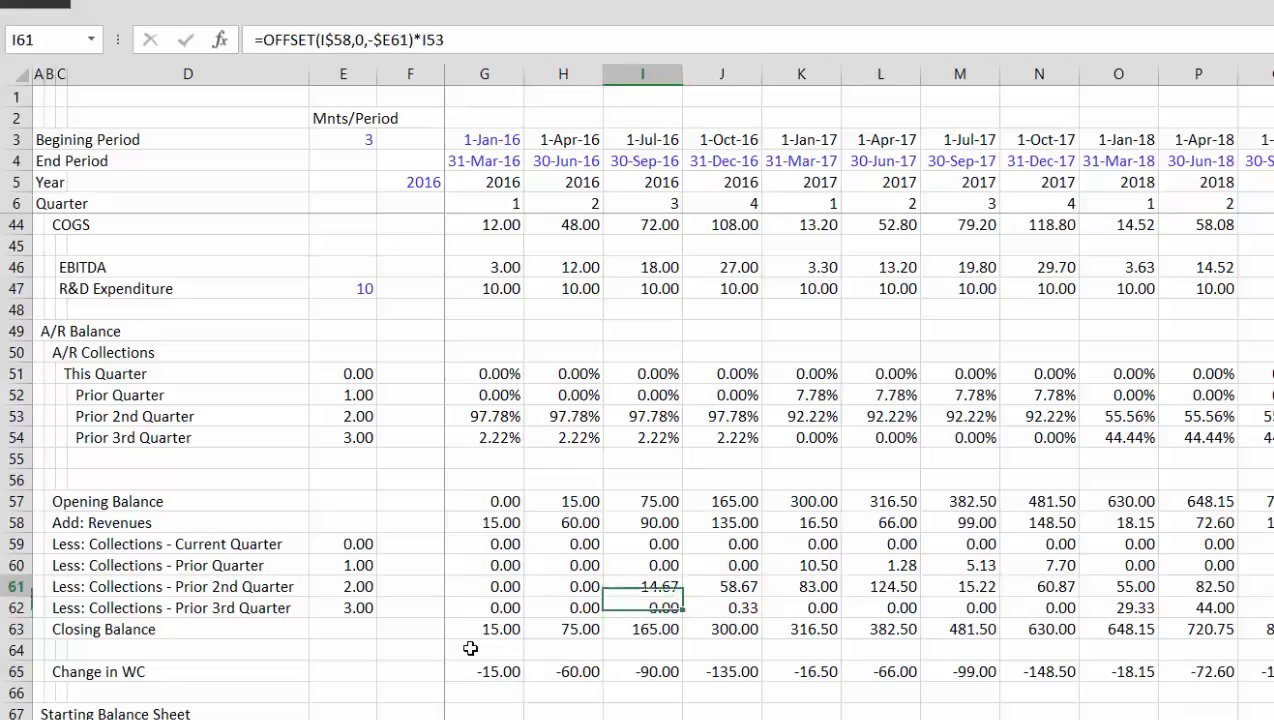
{"action": "key", "text": "Right"}
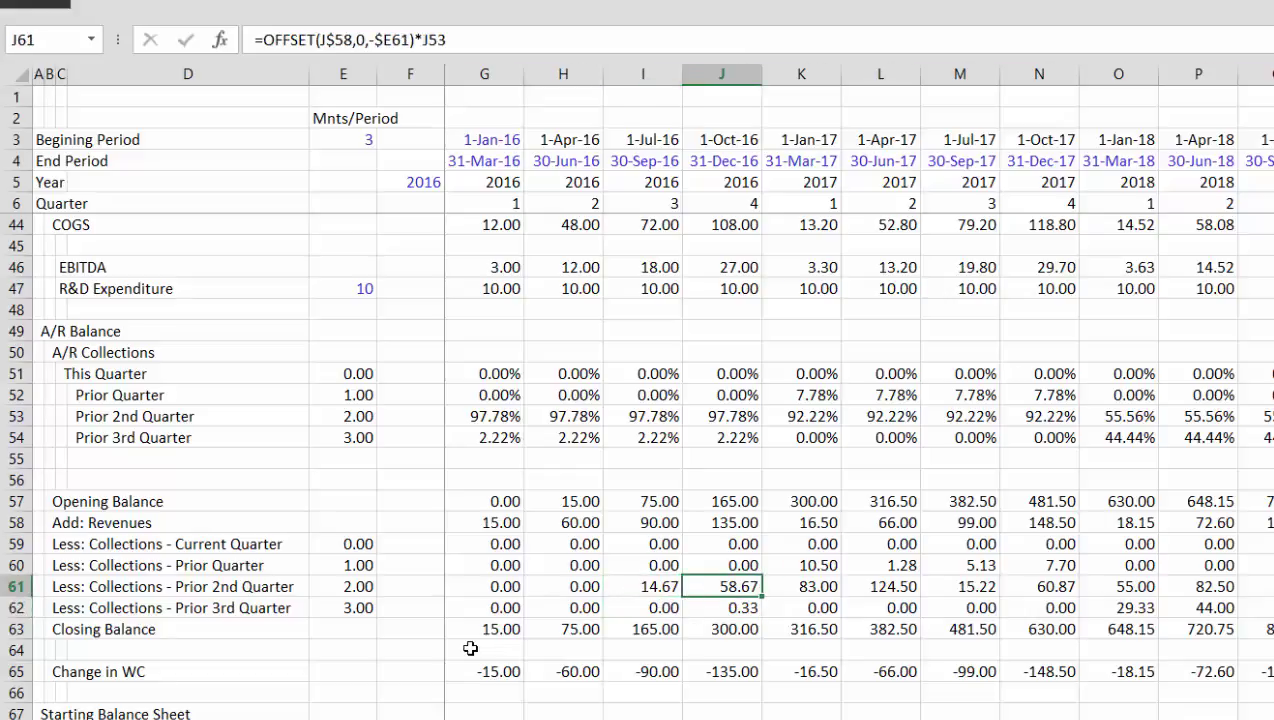
{"action": "key", "text": "Left"}
{"action": "key", "text": "Left"}
{"action": "key", "text": "Up"}
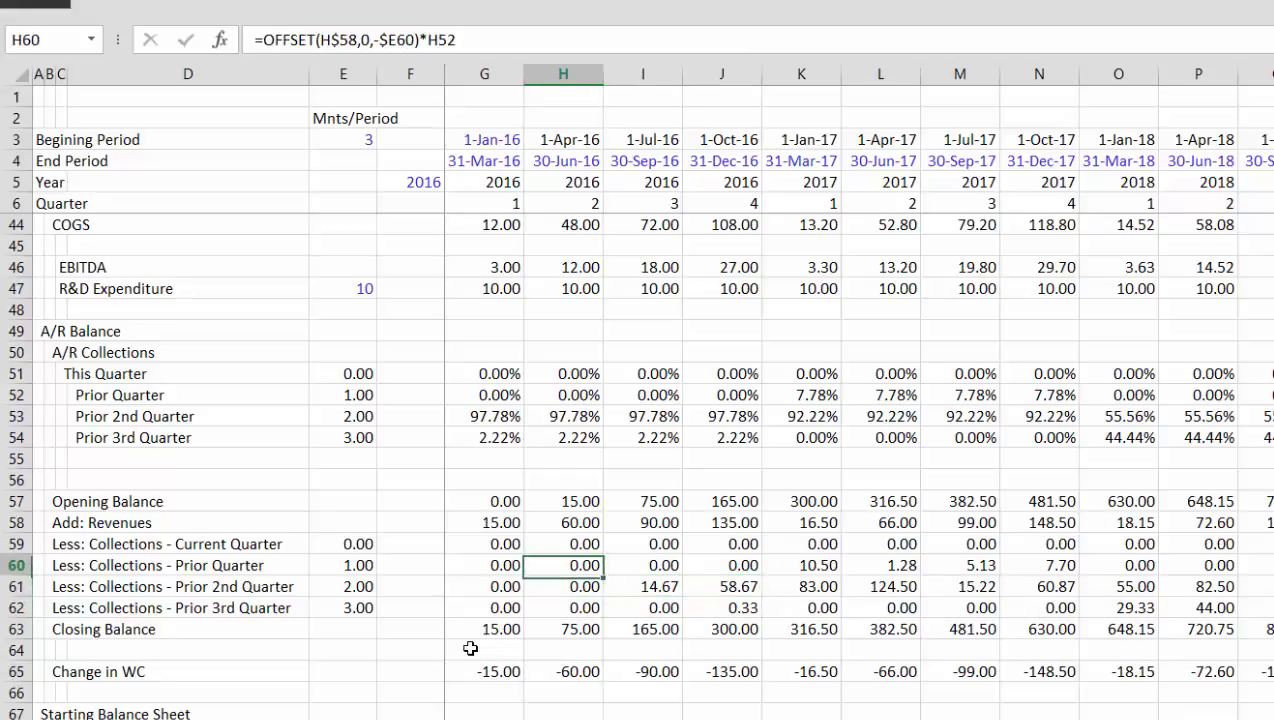
{"action": "key", "text": "Up"}
{"action": "key", "text": "Up"}
{"action": "key", "text": "Down"}
{"action": "key", "text": "Down"}
{"action": "key", "text": "Down"}
{"action": "key", "text": "Right"}
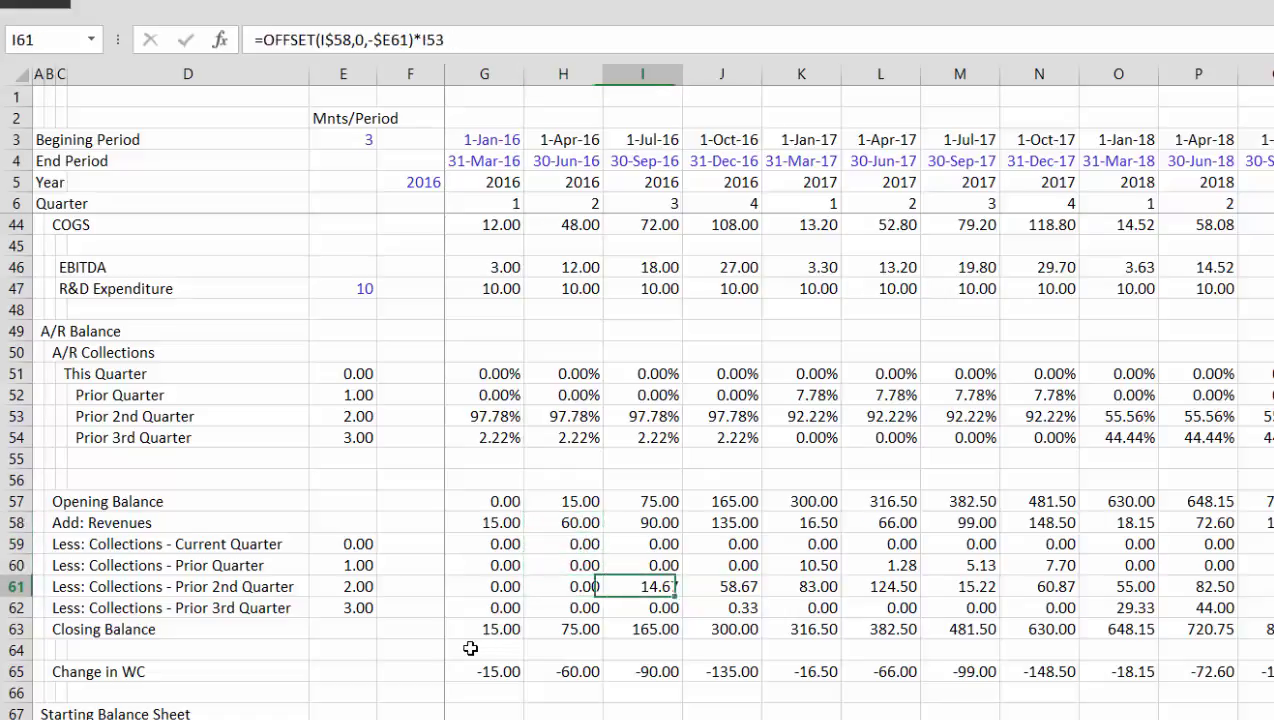
{"action": "key", "text": "Right"}
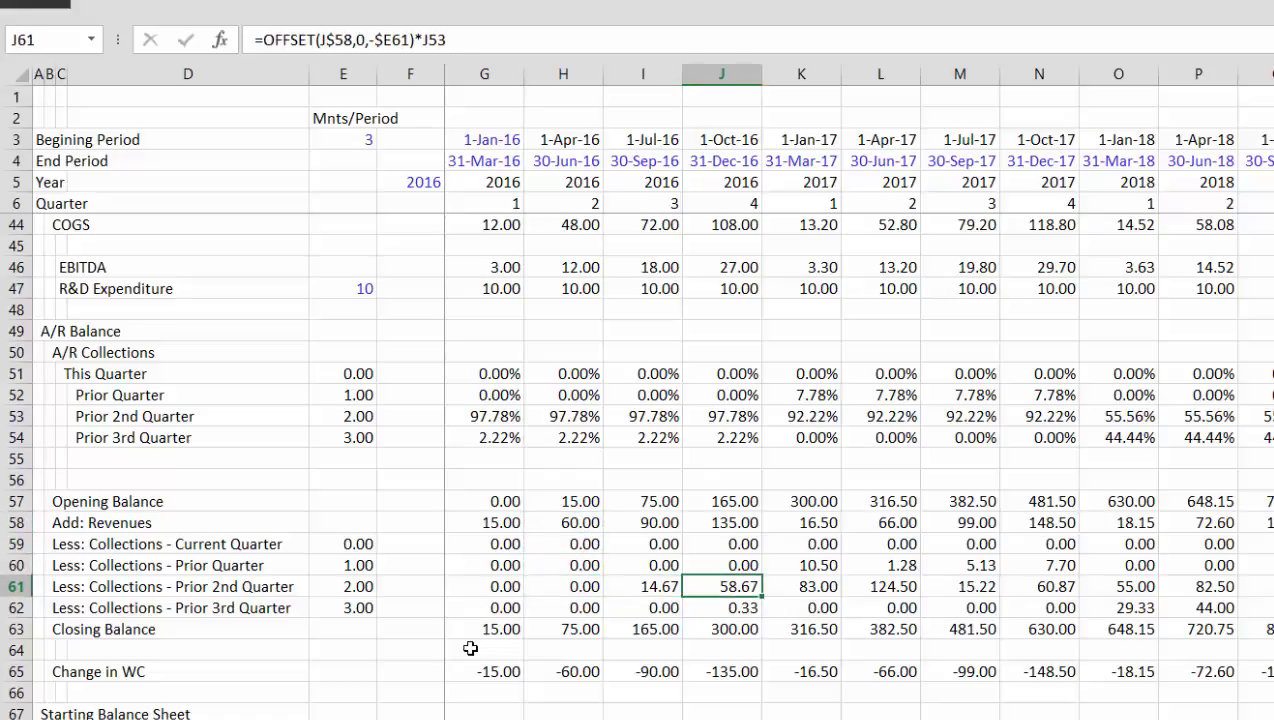
Inspect the cell references of the prior 3rd quarter collections formula in K62
{"action": "key", "text": "Down"}
{"action": "key", "text": "Right"}
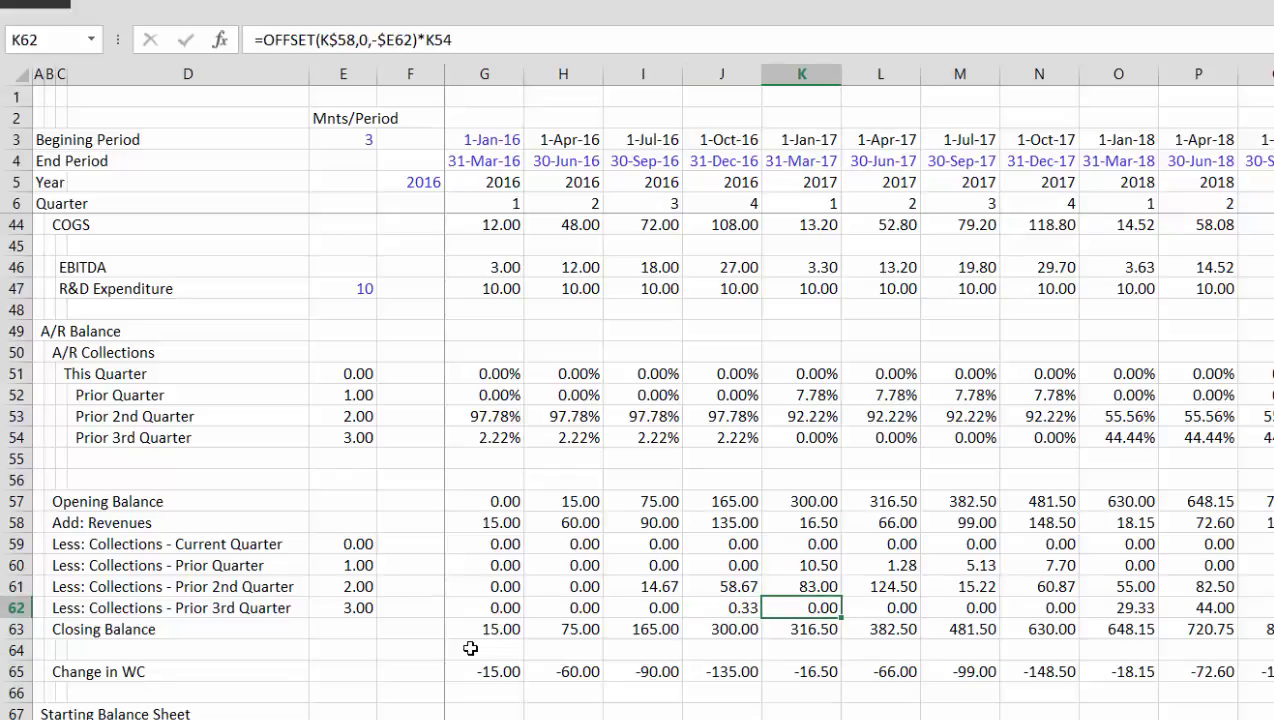
{"action": "key", "text": "F2"}
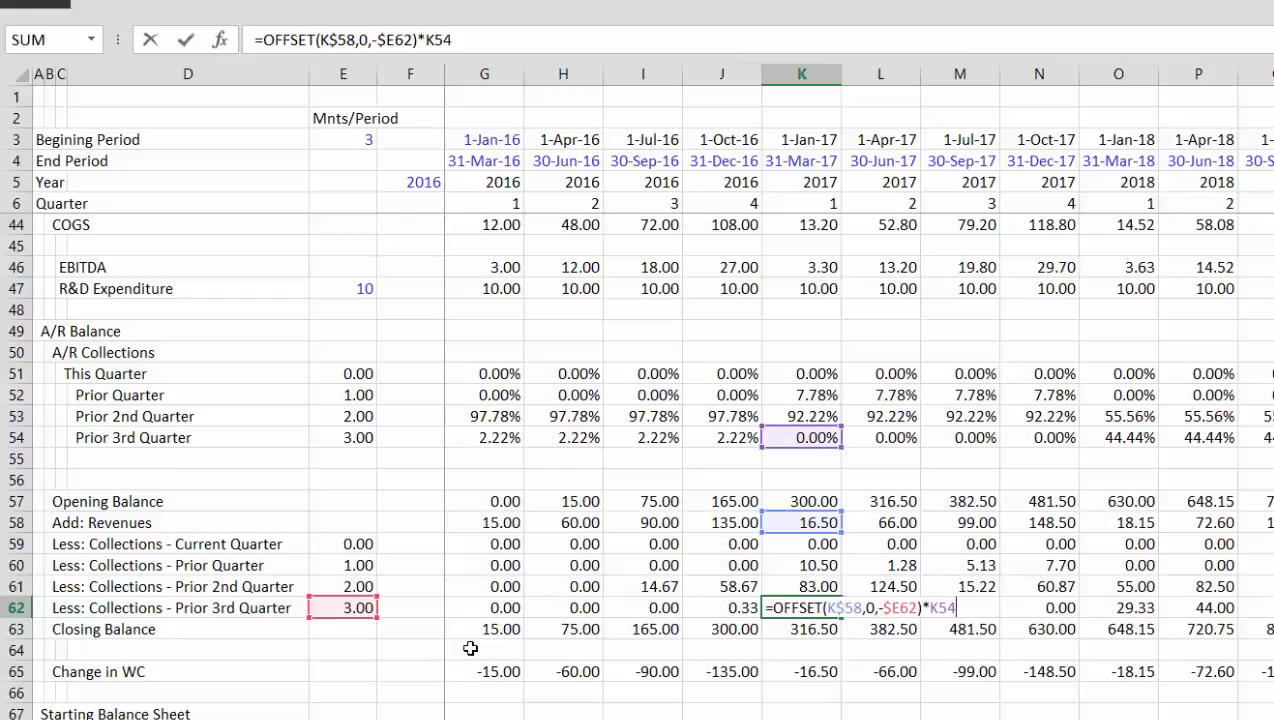
{"action": "key", "text": "Escape"}
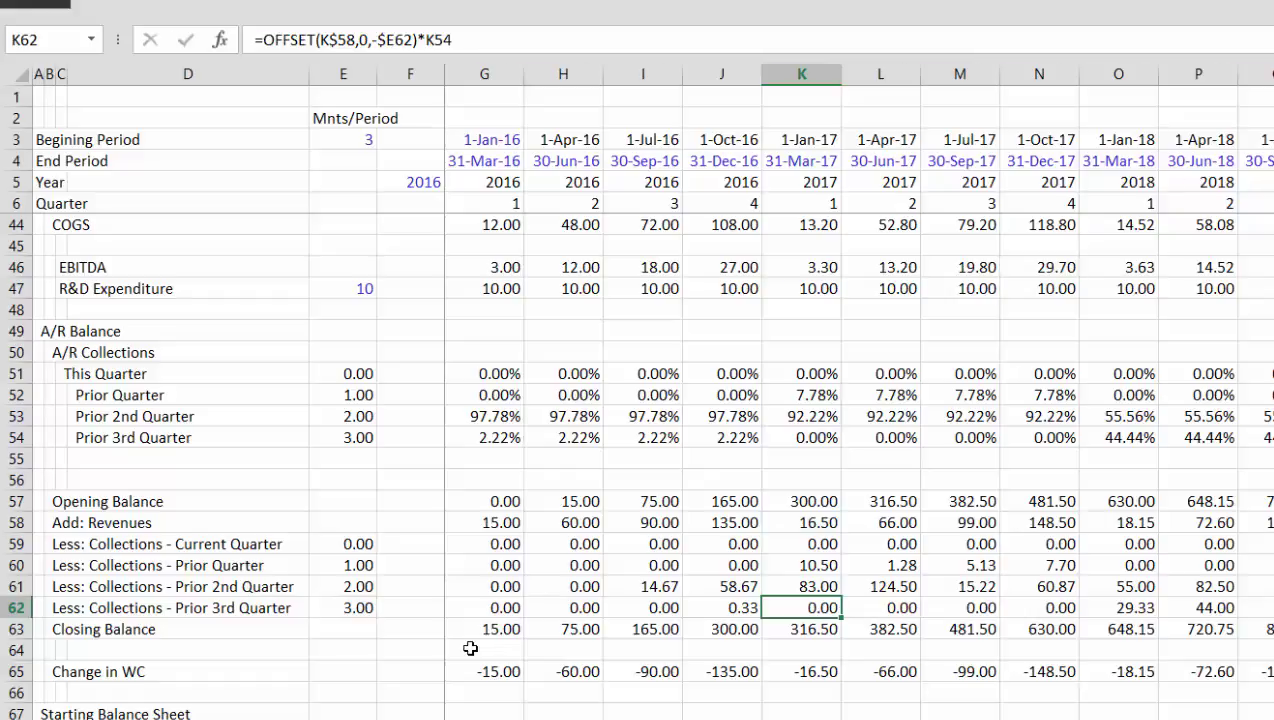
Compare the prior 3rd quarter collections in row 62 across the 2016 and 2017 quarters
{"action": "key", "text": "Right"}
{"action": "key", "text": "Right"}
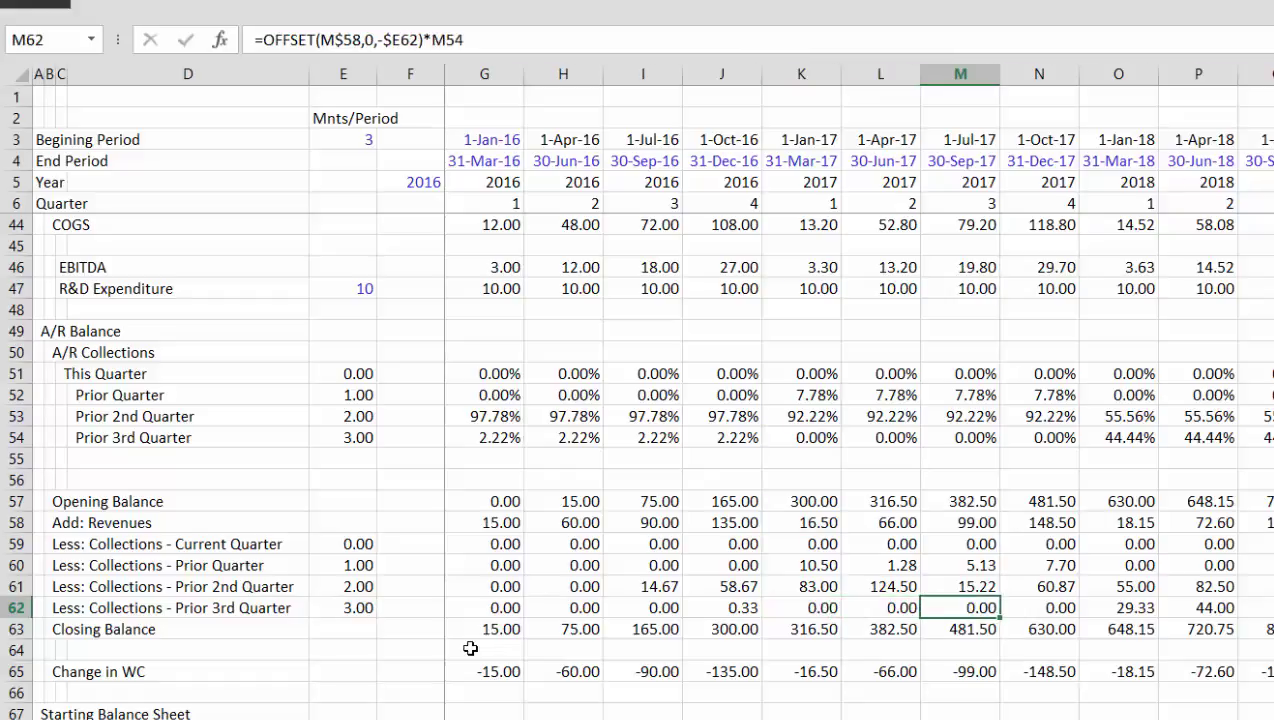
{"action": "key", "text": "Left"}
{"action": "key", "text": "Left"}
{"action": "key", "text": "Left"}
{"action": "key", "text": "Left"}
{"action": "key", "text": "Right"}
{"action": "key", "text": "Right"}
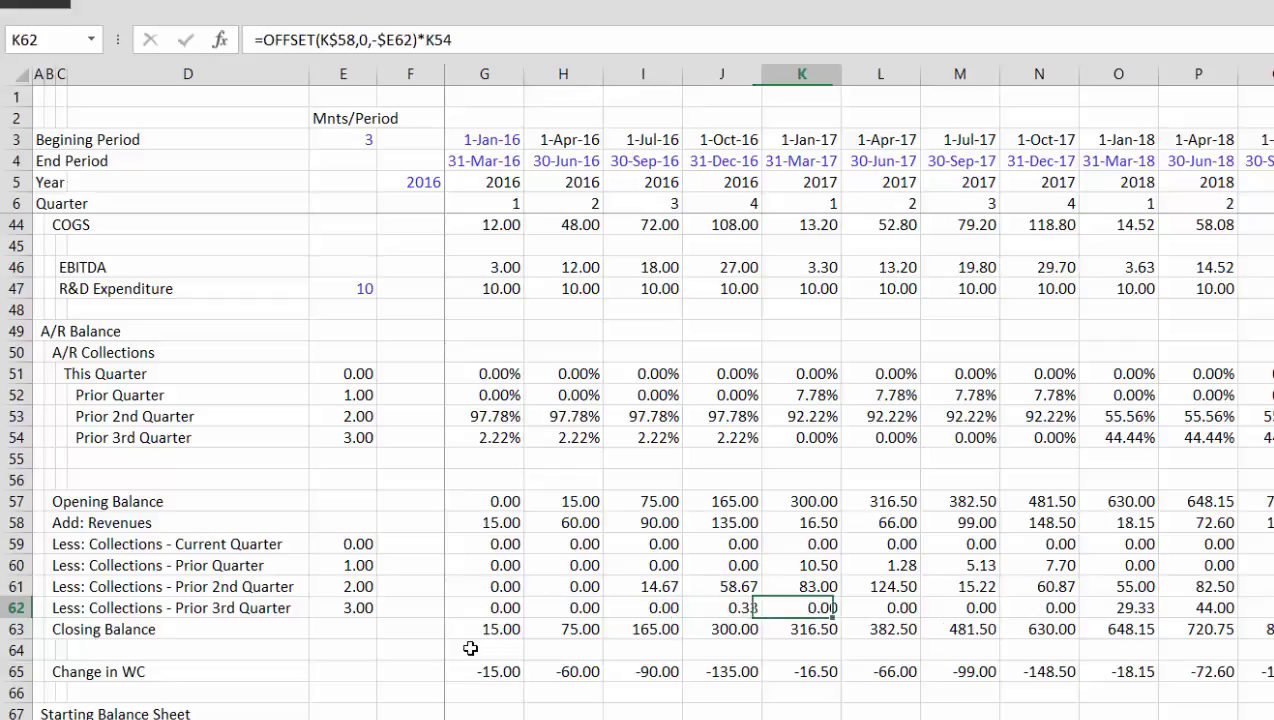
{"action": "key", "text": "Left"}
{"action": "key", "text": "Left"}
{"action": "key", "text": "Left"}
{"action": "key", "text": "Left"}
{"action": "key", "text": "Right"}
{"action": "key", "text": "Right"}
{"action": "key", "text": "Right"}
{"action": "key", "text": "Right"}
{"action": "key", "text": "Right"}
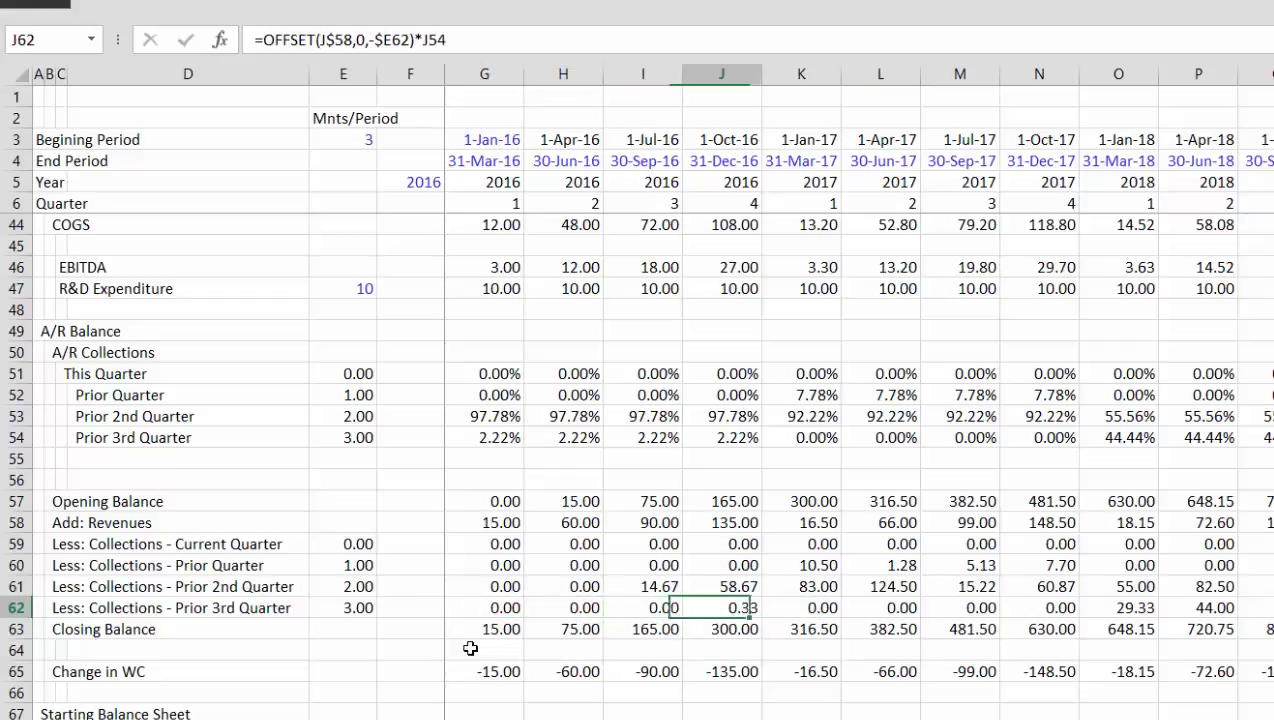
{"action": "key", "text": "Left"}
{"action": "key", "text": "Left"}
{"action": "key", "text": "Left"}
{"action": "key", "text": "Left"}
{"action": "key", "text": "Left"}
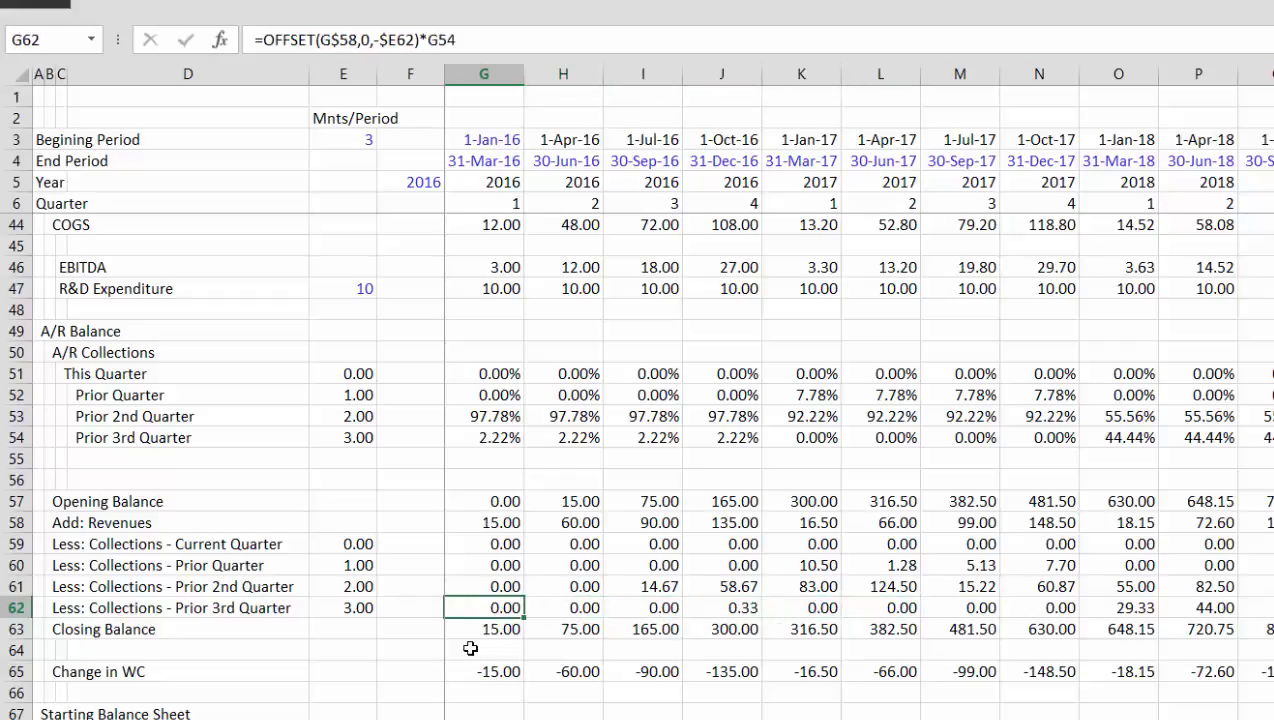
{"action": "key", "text": "Right"}
{"action": "key", "text": "Right"}
{"action": "key", "text": "Right"}
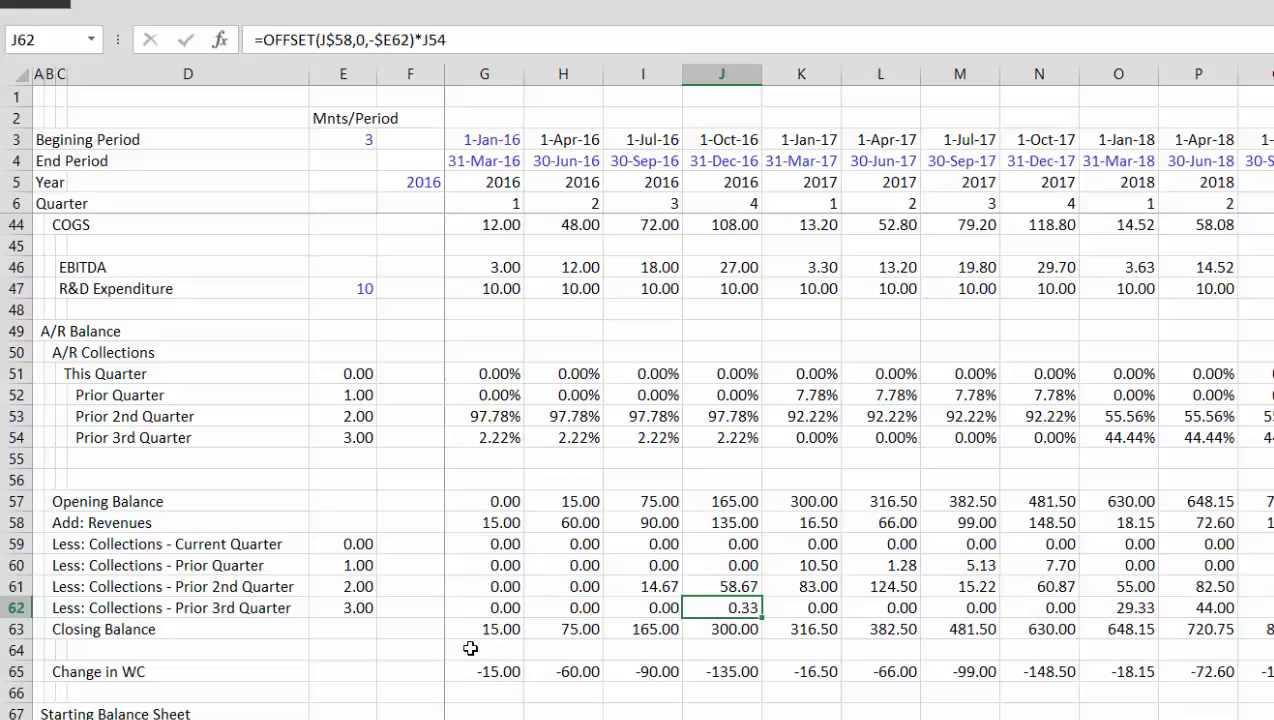
Link the 2017 A/R Days Outstanding in H18 to the 2016 value with the formula =G18
{"action": "key", "text": "Page_Up"}
{"action": "key", "text": "Up"}
{"action": "key", "text": "Up"}
{"action": "key", "text": "Up"}
{"action": "key", "text": "Up"}
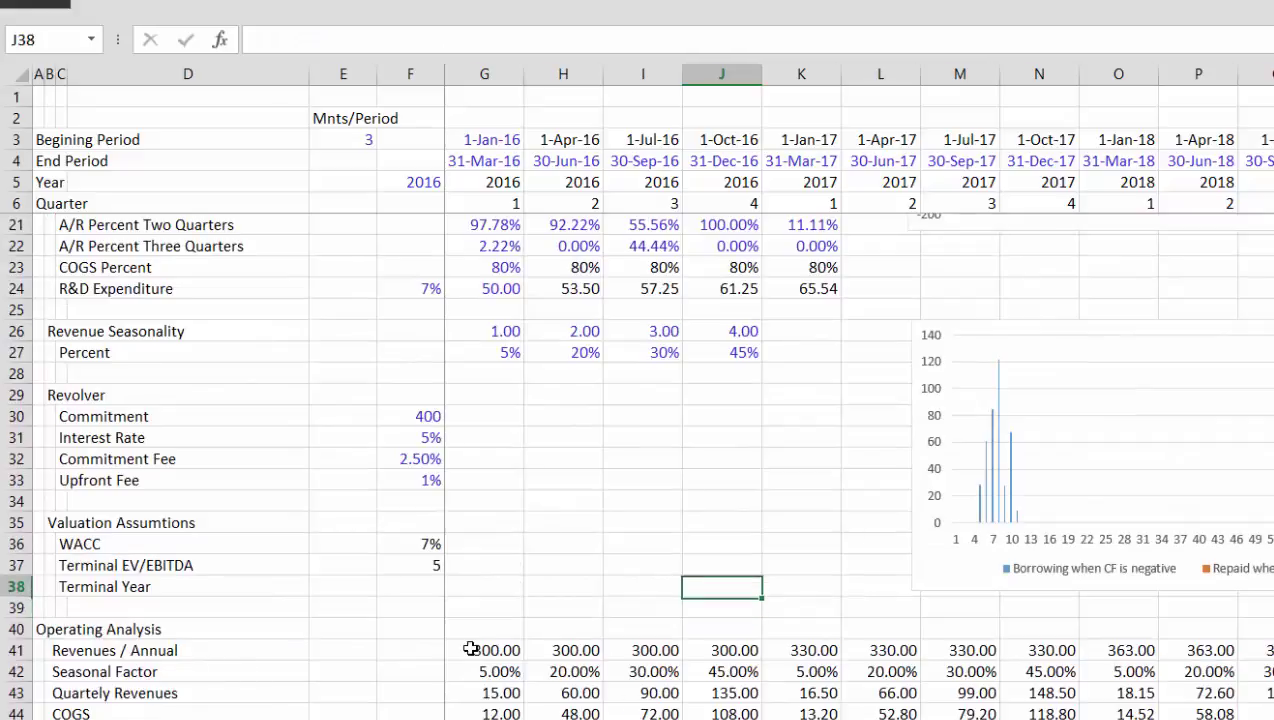
{"action": "key", "text": "Up"}
{"action": "key", "text": "Up"}
{"action": "key", "text": "Up"}
{"action": "key", "text": "Up"}
{"action": "key", "text": "Up"}
{"action": "key", "text": "Up"}
{"action": "key", "text": "Up"}
{"action": "key", "text": "Up"}
{"action": "key", "text": "Up"}
{"action": "key", "text": "Up"}
{"action": "key", "text": "Up"}
{"action": "key", "text": "Up"}
{"action": "key", "text": "Up"}
{"action": "key", "text": "Up"}
{"action": "key", "text": "Up"}
{"action": "key", "text": "Up"}
{"action": "key", "text": "Up"}
{"action": "key", "text": "Up"}
{"action": "key", "text": "Up"}
{"action": "key", "text": "Up"}
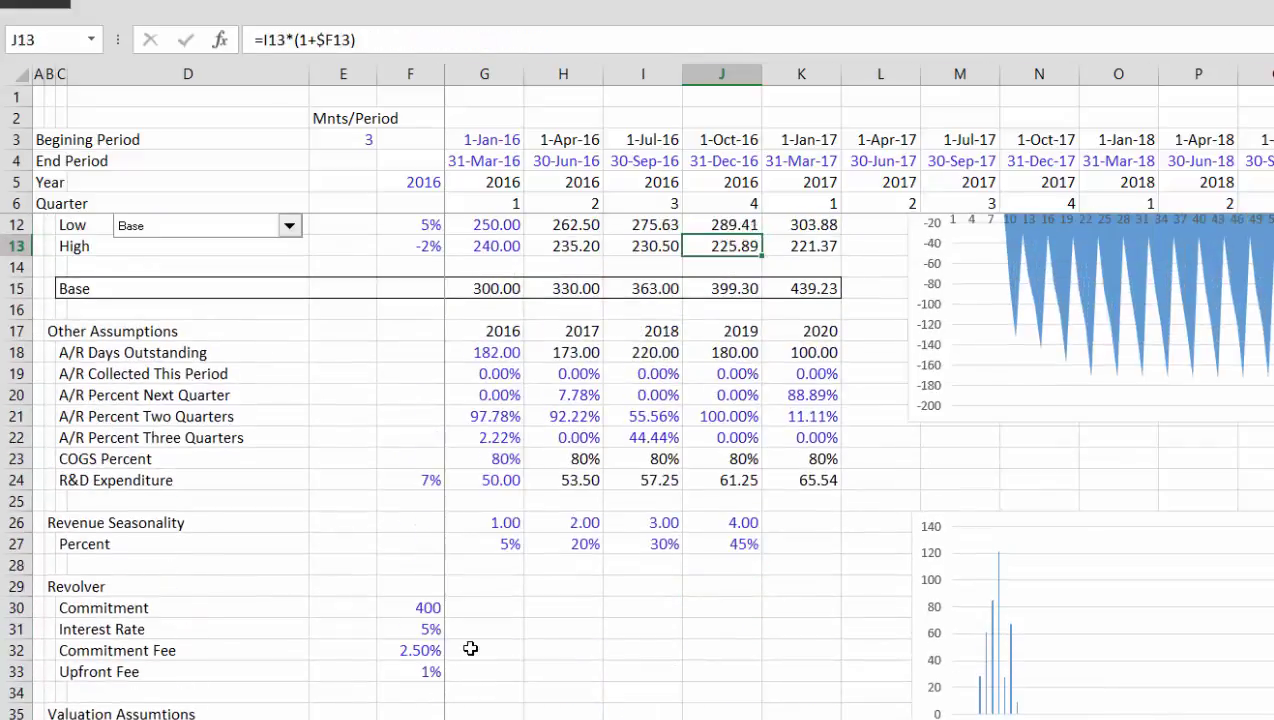
{"action": "key", "text": "Down"}
{"action": "key", "text": "Down"}
{"action": "key", "text": "Down"}
{"action": "key", "text": "Down"}
{"action": "key", "text": "Down"}
{"action": "key", "text": "Left"}
{"action": "key", "text": "Left"}
{"action": "key", "text": "Left"}
{"action": "key", "text": "Left"}
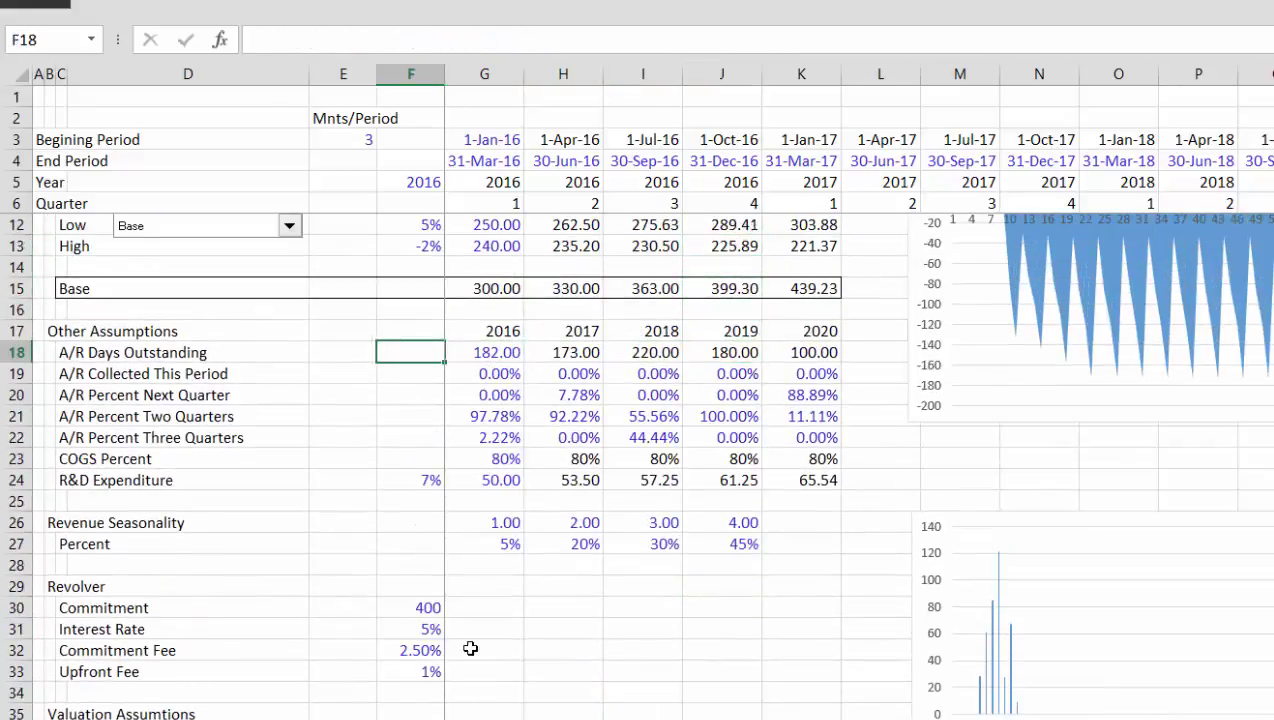
{"action": "key", "text": "Right"}
{"action": "key", "text": "Right"}
{"action": "type", "text": "="}
{"action": "key", "text": "Left"}
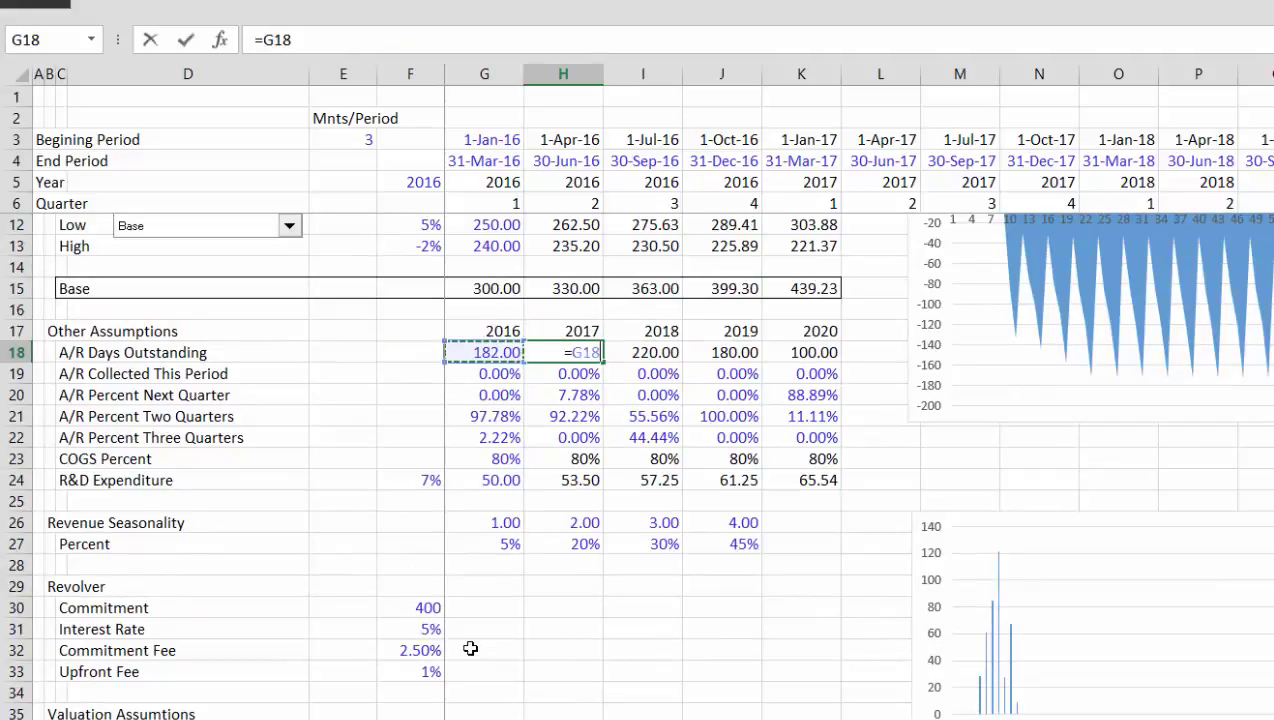
{"action": "key", "text": "Return"}
Copy the H18 A/R Days Outstanding formula across through 2020 in K18
{"action": "key", "text": "Up"}
{"action": "key", "text": "shift+Right"}
{"action": "key", "text": "shift+Right"}
{"action": "key", "text": "shift+Right"}
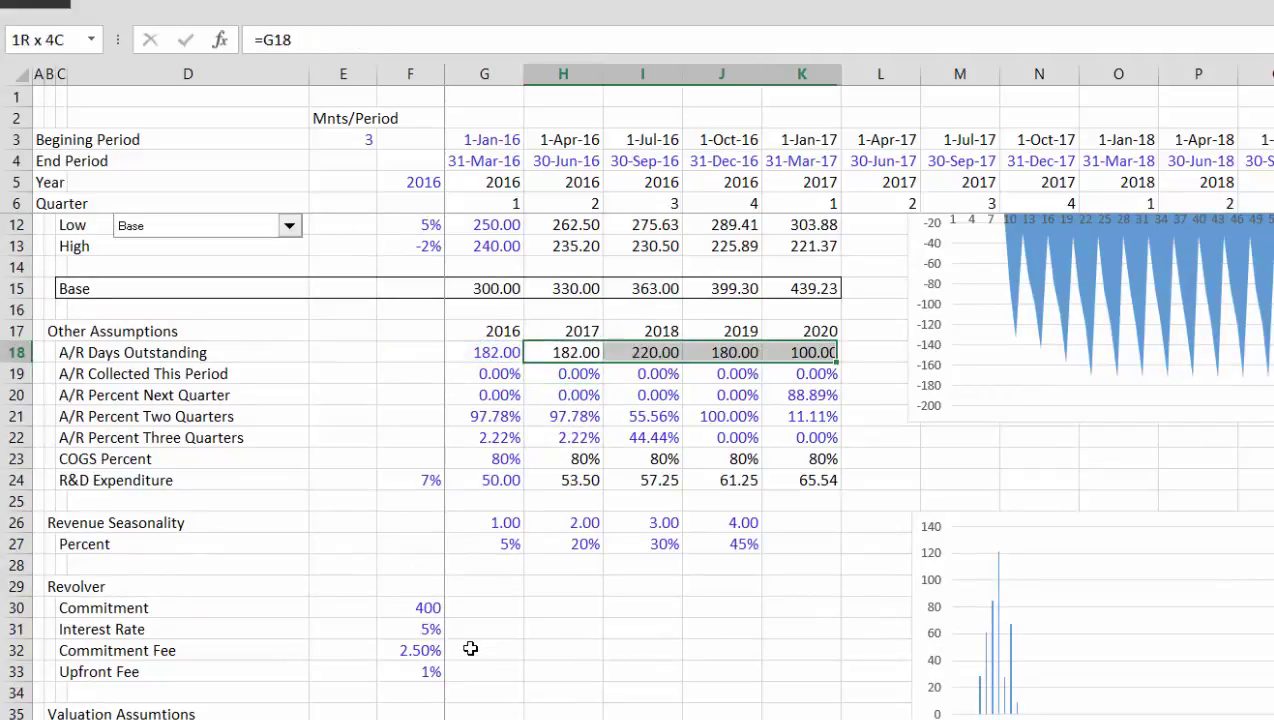
{"action": "key", "text": "ctrl+r"}
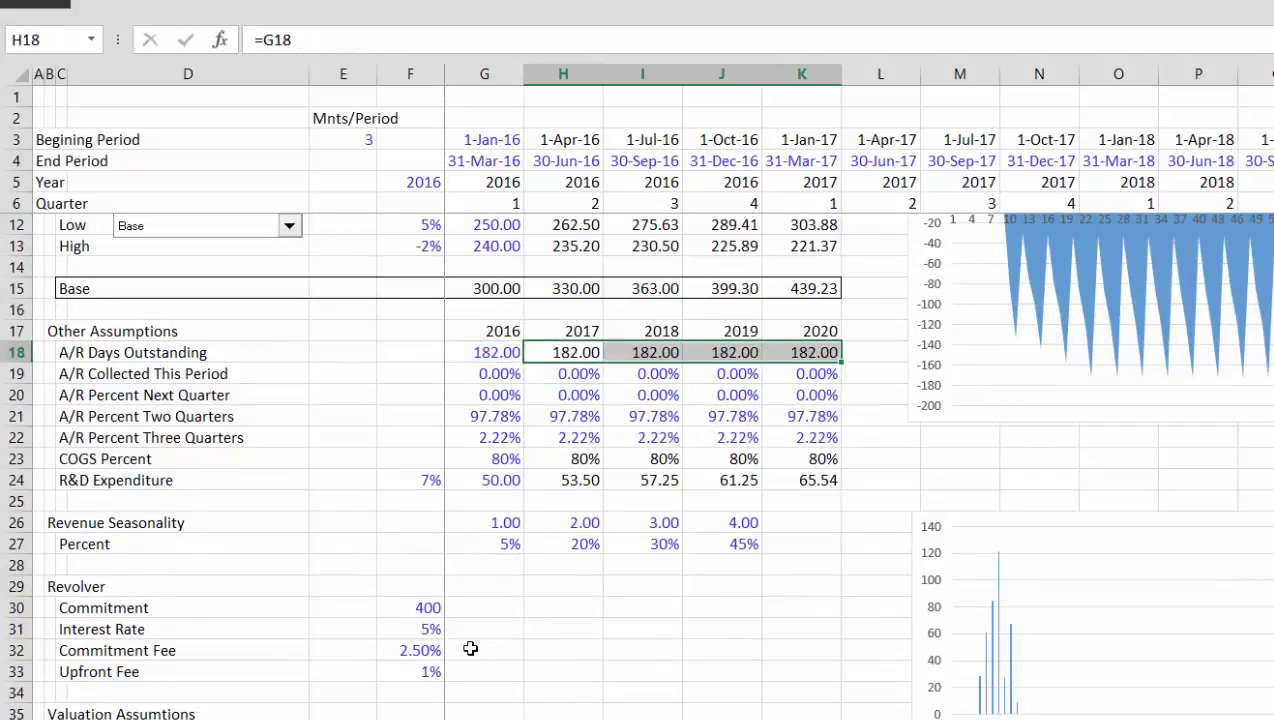
Examine the prior 3rd quarter collections in row 62 of the A/R balance across the quarters from 2016 into 2018
{"action": "key", "text": "Down"}
{"action": "key", "text": "Down"}
{"action": "key", "text": "Down"}
{"action": "key", "text": "Down"}
{"action": "key", "text": "Down"}
{"action": "key", "text": "Down"}
{"action": "key", "text": "Down"}
{"action": "key", "text": "Down"}
{"action": "key", "text": "Down"}
{"action": "key", "text": "Down"}
{"action": "key", "text": "Down"}
{"action": "key", "text": "Down"}
{"action": "key", "text": "Down"}
{"action": "key", "text": "Down"}
{"action": "key", "text": "Down"}
{"action": "key", "text": "Down"}
{"action": "key", "text": "Down"}
{"action": "key", "text": "Down"}
{"action": "key", "text": "Down"}
{"action": "key", "text": "Down"}
{"action": "key", "text": "Down"}
{"action": "key", "text": "Down"}
{"action": "key", "text": "Down"}
{"action": "key", "text": "Down"}
{"action": "key", "text": "Down"}
{"action": "key", "text": "Down"}
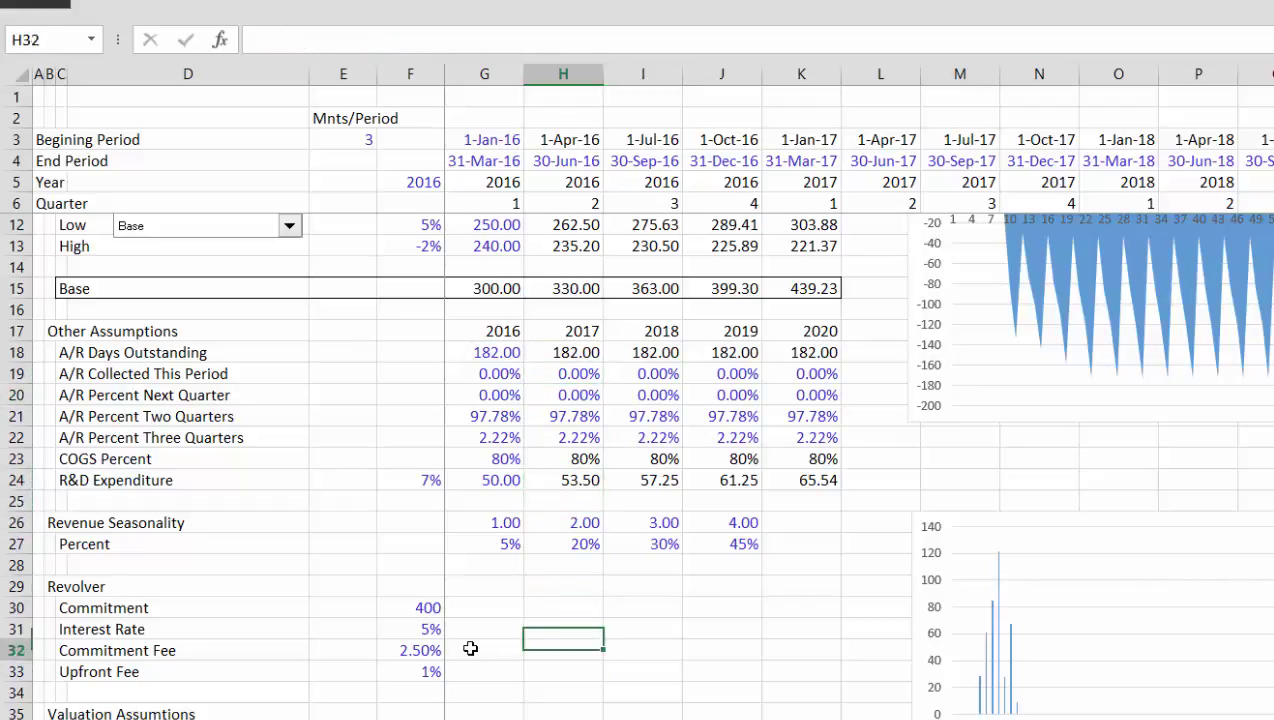
{"action": "key", "text": "Down"}
{"action": "key", "text": "Down"}
{"action": "key", "text": "Down"}
{"action": "key", "text": "Down"}
{"action": "key", "text": "Down"}
{"action": "key", "text": "Down"}
{"action": "key", "text": "Down"}
{"action": "key", "text": "Down"}
{"action": "key", "text": "Down"}
{"action": "key", "text": "Down"}
{"action": "key", "text": "Down"}
{"action": "key", "text": "Down"}
{"action": "key", "text": "Down"}
{"action": "key", "text": "Down"}
{"action": "key", "text": "Down"}
{"action": "key", "text": "Down"}
{"action": "key", "text": "Down"}
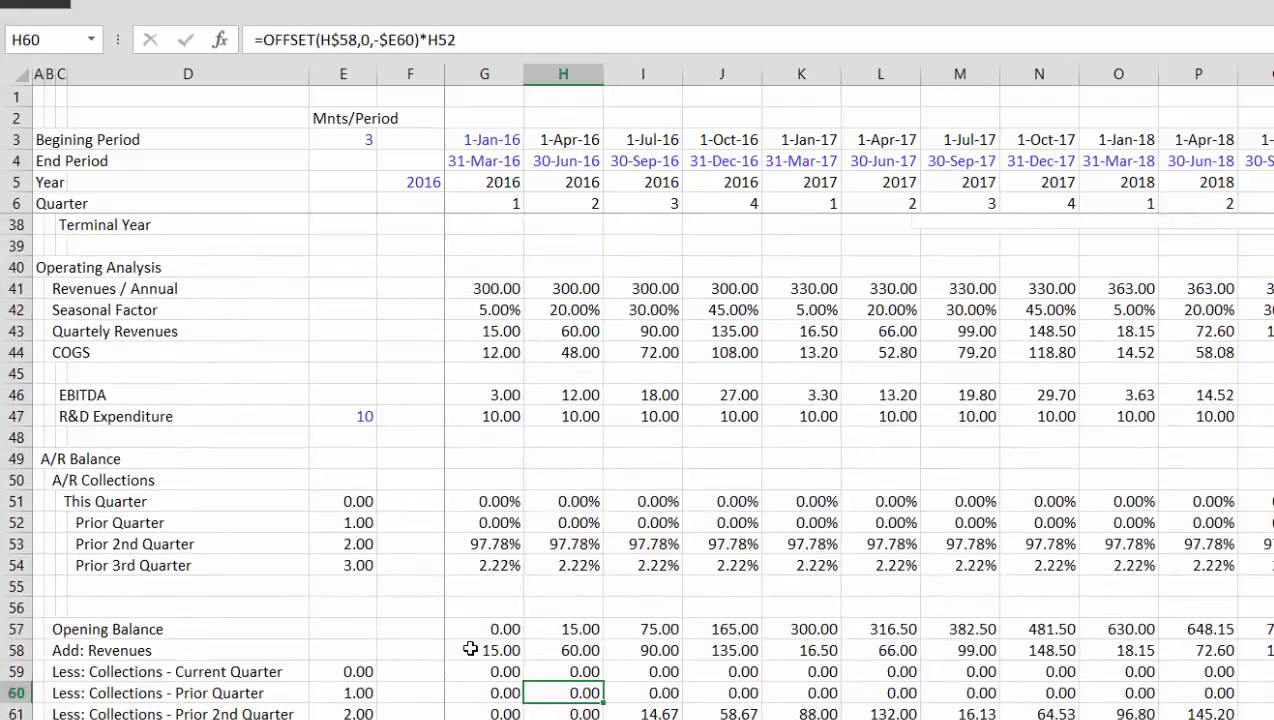
{"action": "key", "text": "Down"}
{"action": "key", "text": "Up"}
{"action": "key", "text": "Up"}
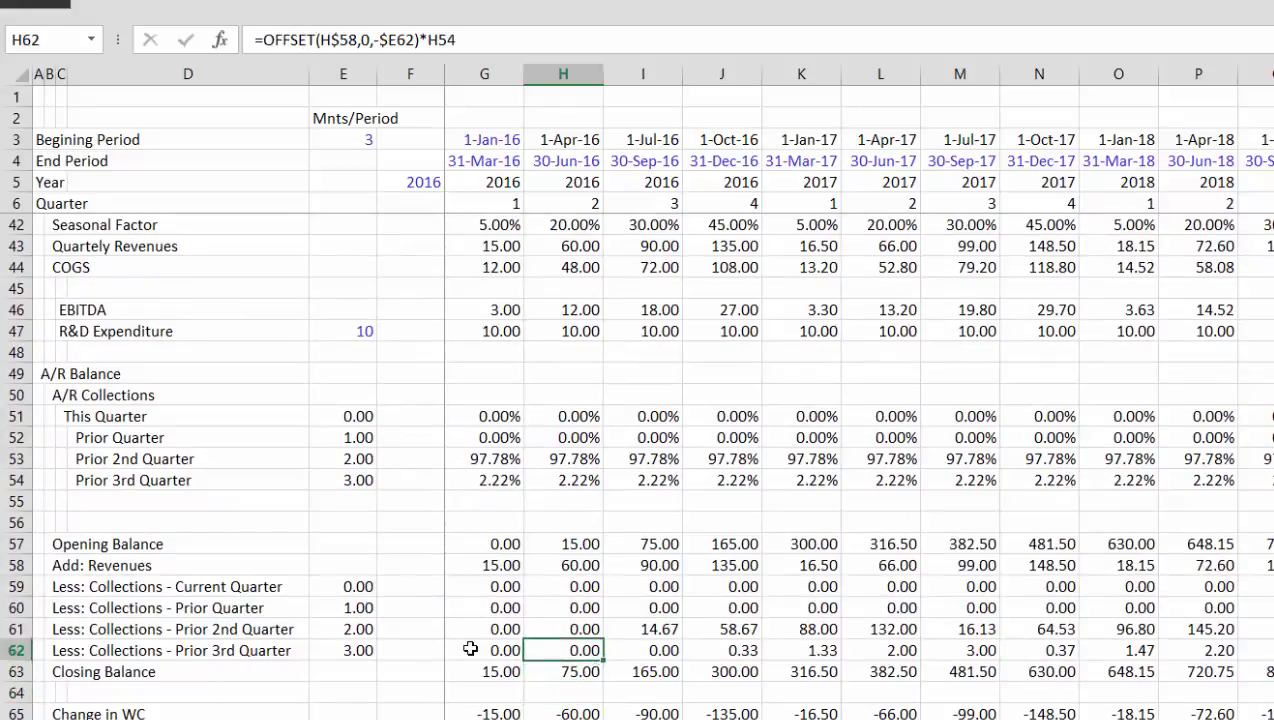
{"action": "key", "text": "Up"}
{"action": "key", "text": "Right"}
{"action": "key", "text": "Right"}
{"action": "key", "text": "Right"}
{"action": "key", "text": "Right"}
{"action": "key", "text": "Down"}
{"action": "key", "text": "Right"}
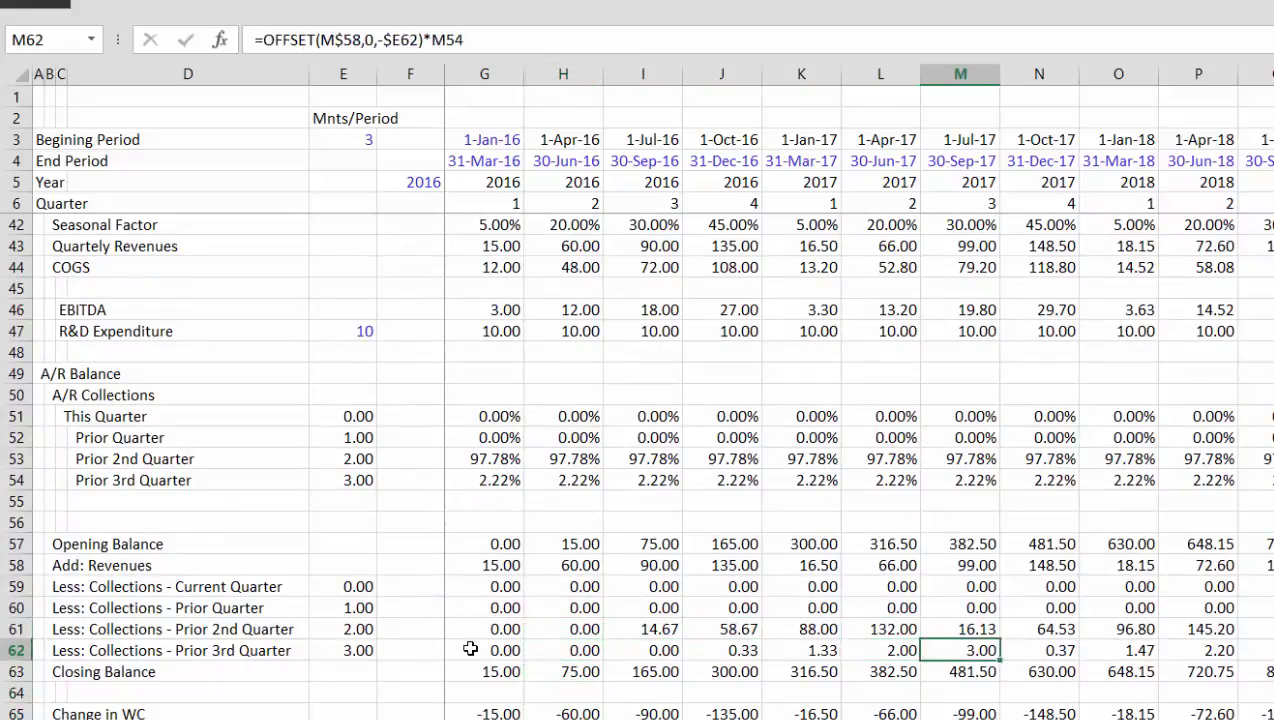
{"action": "key", "text": "Right"}
{"action": "key", "text": "Up"}
{"action": "key", "text": "Right"}
{"action": "key", "text": "Right"}
{"action": "key", "text": "Down"}
{"action": "key", "text": "Right"}
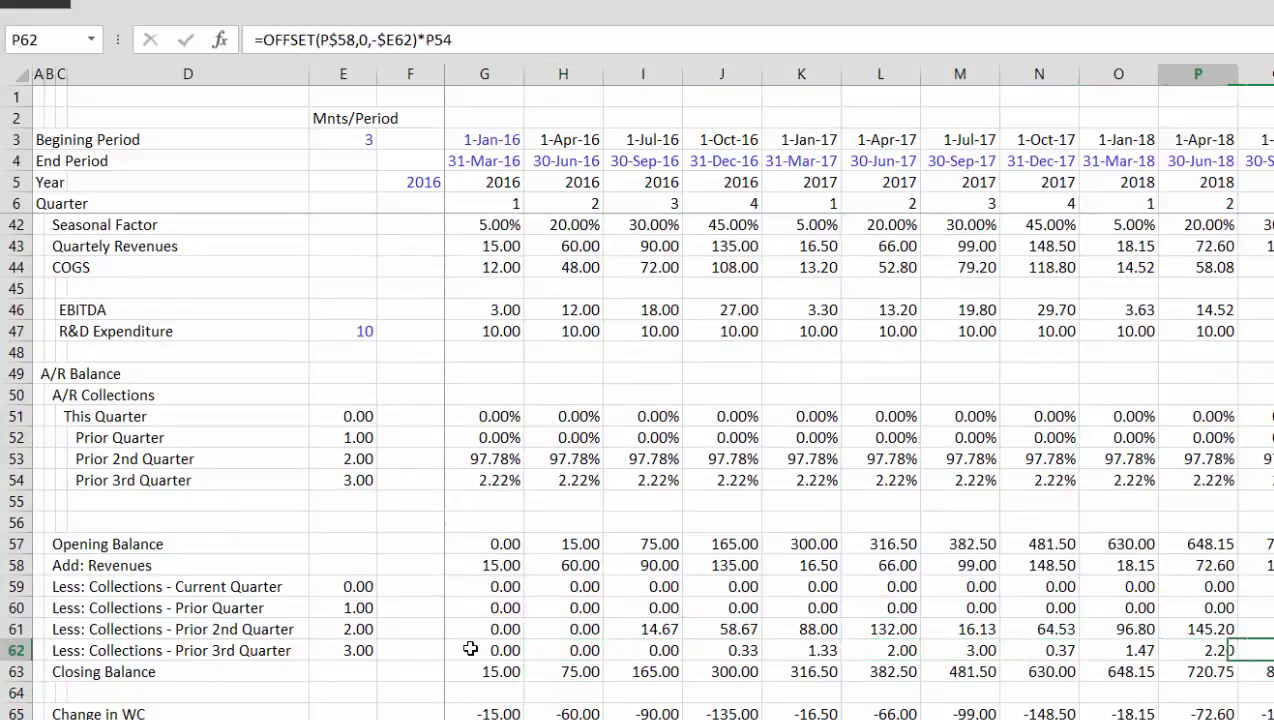
Set the 2016 A/R Days Outstanding in G18 under Other Assumptions to 70
{"action": "key", "text": "Left"}
{"action": "key", "text": "Left"}
{"action": "key", "text": "Left"}
{"action": "key", "text": "Left"}
{"action": "key", "text": "Left"}
{"action": "key", "text": "Left"}
{"action": "key", "text": "Left"}
{"action": "key", "text": "Left"}
{"action": "key", "text": "Left"}
{"action": "key", "text": "Left"}
{"action": "key", "text": "Left"}
{"action": "key", "text": "Left"}
{"action": "key", "text": "Left"}
{"action": "key", "text": "Left"}
{"action": "key", "text": "Left"}
{"action": "key", "text": "Left"}
{"action": "key", "text": "Up"}
{"action": "key", "text": "Up"}
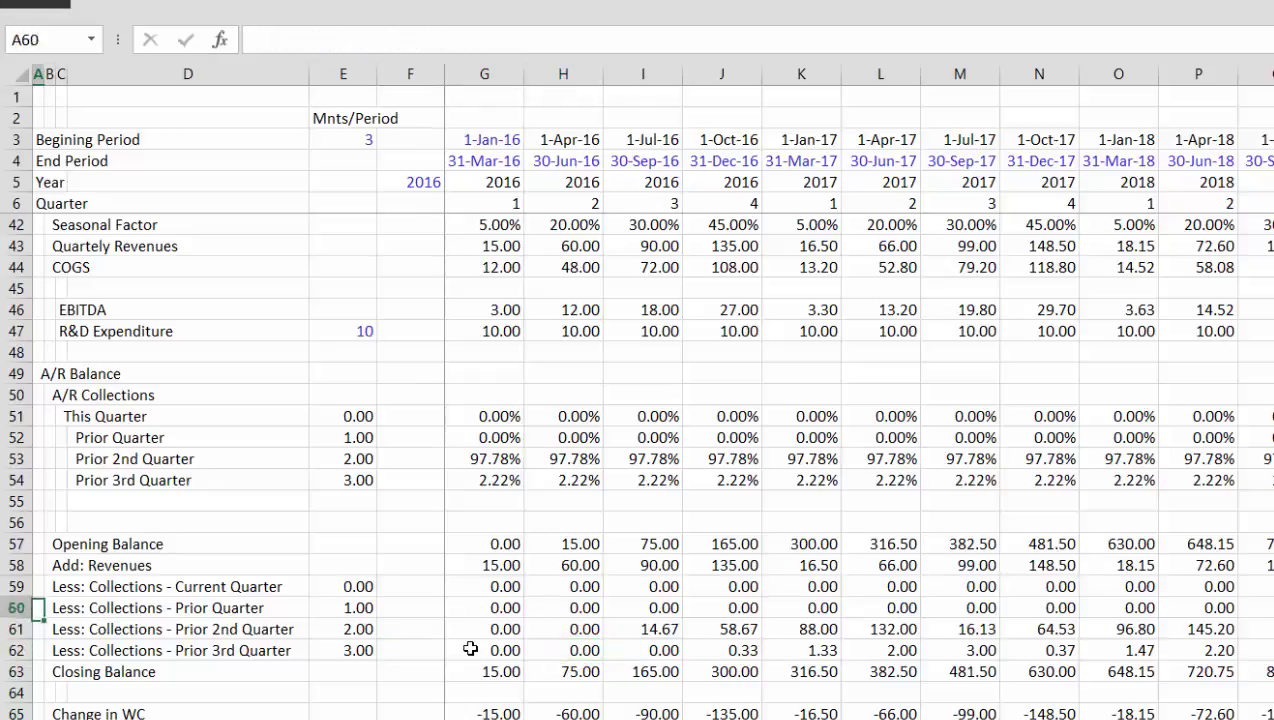
{"action": "key", "text": "Up"}
{"action": "key", "text": "Up"}
{"action": "key", "text": "Up"}
{"action": "key", "text": "Up"}
{"action": "key", "text": "Up"}
{"action": "key", "text": "Up"}
{"action": "key", "text": "Up"}
{"action": "key", "text": "Up"}
{"action": "key", "text": "Up"}
{"action": "key", "text": "Up"}
{"action": "key", "text": "Up"}
{"action": "key", "text": "Up"}
{"action": "key", "text": "Up"}
{"action": "key", "text": "Up"}
{"action": "key", "text": "Up"}
{"action": "key", "text": "Up"}
{"action": "key", "text": "Up"}
{"action": "key", "text": "Up"}
{"action": "key", "text": "Up"}
{"action": "key", "text": "Up"}
{"action": "key", "text": "Up"}
{"action": "key", "text": "Up"}
{"action": "key", "text": "Up"}
{"action": "key", "text": "Up"}
{"action": "key", "text": "Up"}
{"action": "key", "text": "Up"}
{"action": "key", "text": "Up"}
{"action": "key", "text": "Up"}
{"action": "key", "text": "Up"}
{"action": "key", "text": "Up"}
{"action": "key", "text": "Up"}
{"action": "key", "text": "Up"}
{"action": "key", "text": "Up"}
{"action": "key", "text": "Up"}
{"action": "key", "text": "Up"}
{"action": "key", "text": "Up"}
{"action": "key", "text": "Up"}
{"action": "key", "text": "Up"}
{"action": "key", "text": "Up"}
{"action": "key", "text": "Up"}
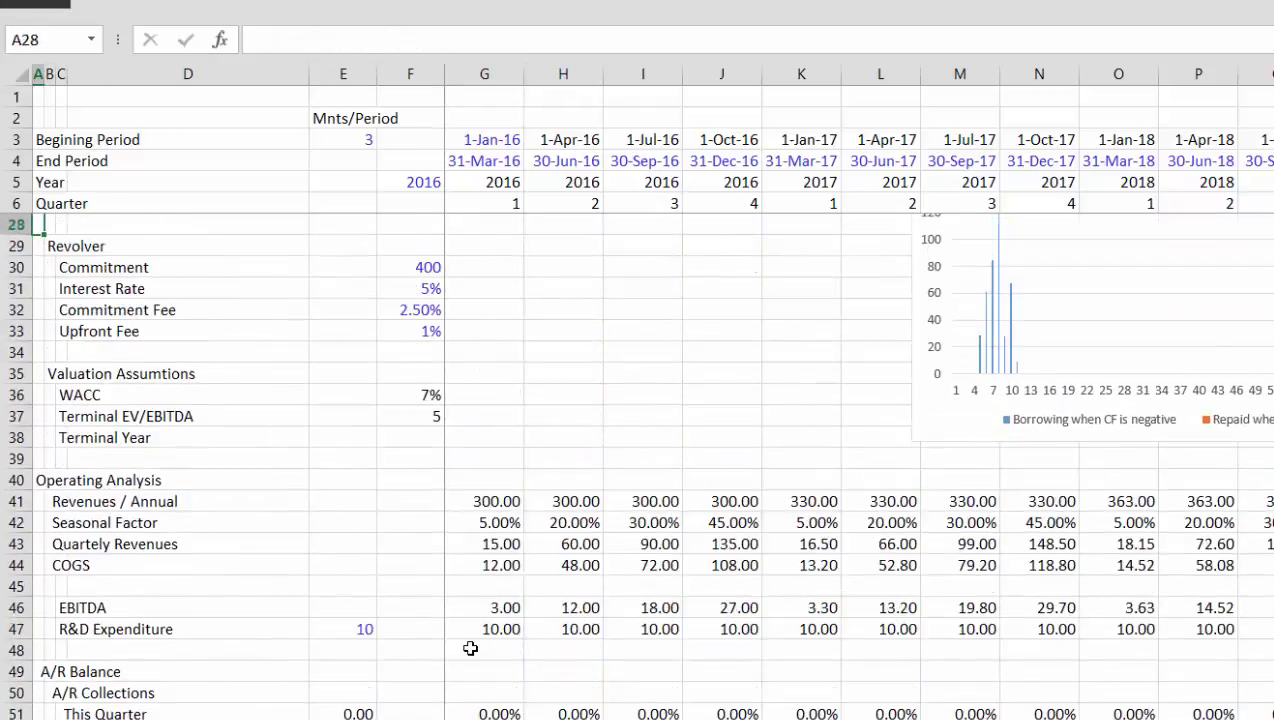
{"action": "key", "text": "Up"}
{"action": "key", "text": "Up"}
{"action": "key", "text": "Up"}
{"action": "key", "text": "Down"}
{"action": "key", "text": "Down"}
{"action": "key", "text": "Down"}
{"action": "key", "text": "Down"}
{"action": "key", "text": "Down"}
{"action": "key", "text": "Down"}
{"action": "key", "text": "Down"}
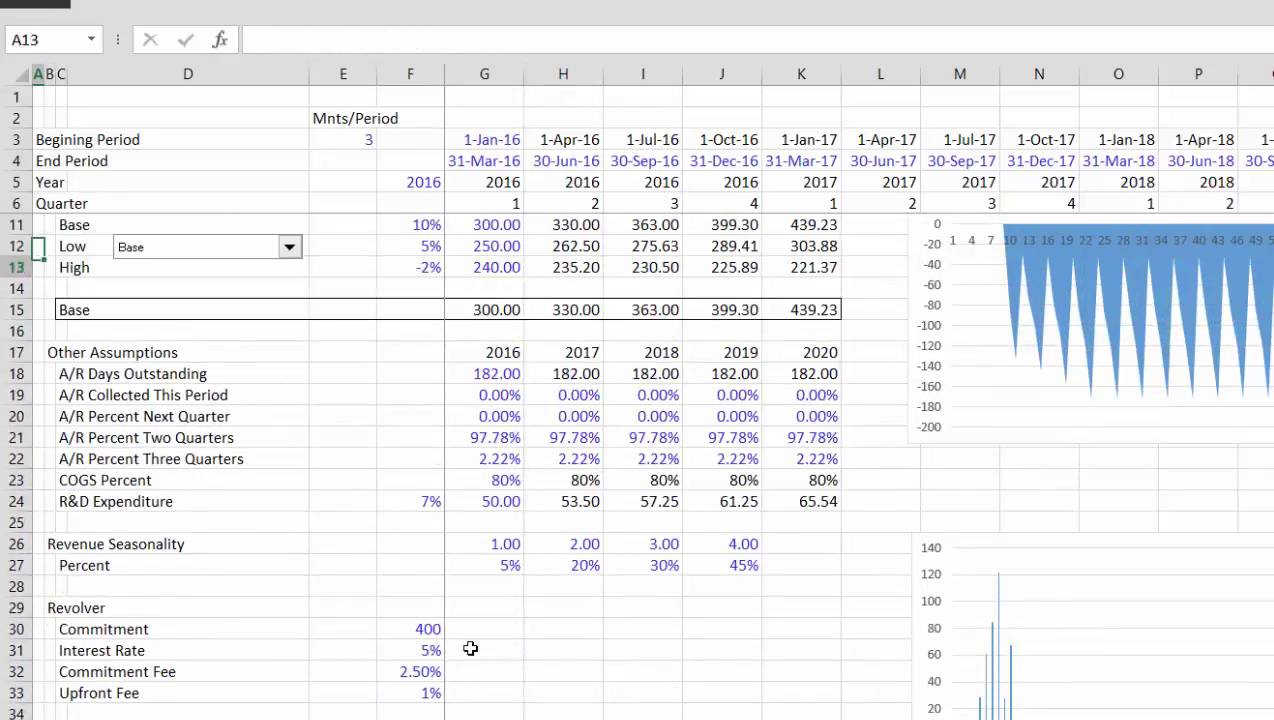
{"action": "key", "text": "Right"}
{"action": "key", "text": "Right"}
{"action": "key", "text": "Right"}
{"action": "key", "text": "Right"}
{"action": "key", "text": "Right"}
{"action": "key", "text": "Right"}
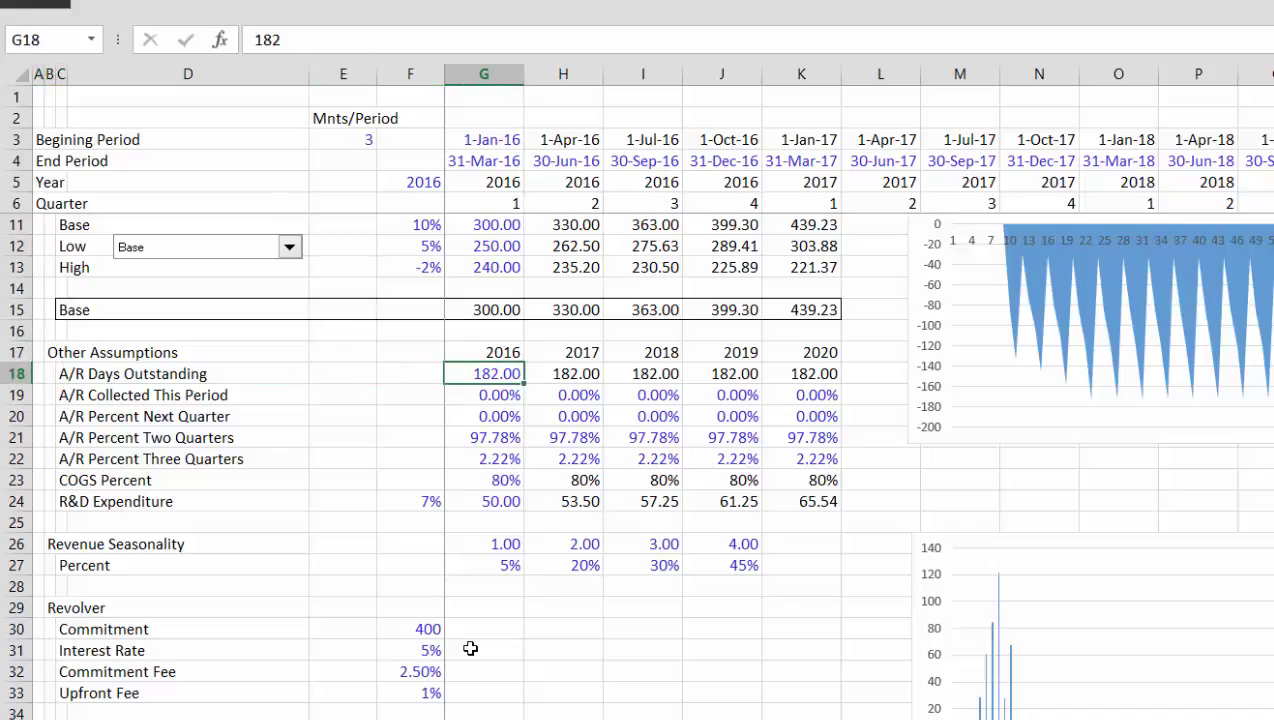
{"action": "type", "text": "70"}
{"action": "key", "text": "Return"}
Examine the current and prior-quarter collections in rows 59 to 62 of the A/R balance for the first 2016 quarters
{"action": "key", "text": "Down"}
{"action": "key", "text": "Down"}
{"action": "key", "text": "Down"}
{"action": "key", "text": "Down"}
{"action": "key", "text": "Down"}
{"action": "key", "text": "Down"}
{"action": "key", "text": "Down"}
{"action": "key", "text": "Down"}
{"action": "key", "text": "Down"}
{"action": "key", "text": "Down"}
{"action": "key", "text": "Down"}
{"action": "key", "text": "Down"}
{"action": "key", "text": "Down"}
{"action": "key", "text": "Down"}
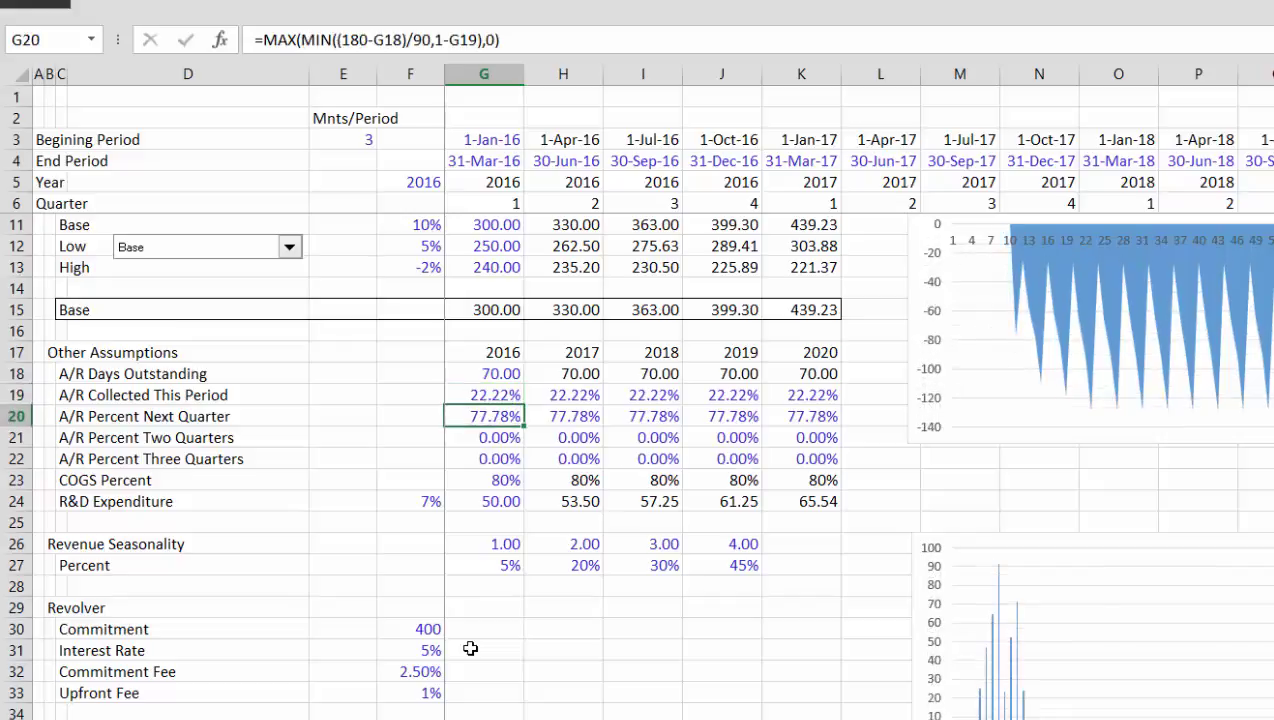
{"action": "key", "text": "Down"}
{"action": "key", "text": "Down"}
{"action": "key", "text": "Down"}
{"action": "key", "text": "Down"}
{"action": "key", "text": "Down"}
{"action": "key", "text": "Down"}
{"action": "key", "text": "Down"}
{"action": "key", "text": "Down"}
{"action": "key", "text": "Down"}
{"action": "key", "text": "Down"}
{"action": "key", "text": "Down"}
{"action": "key", "text": "Down"}
{"action": "key", "text": "Down"}
{"action": "key", "text": "Down"}
{"action": "key", "text": "Down"}
{"action": "key", "text": "Down"}
{"action": "key", "text": "Down"}
{"action": "key", "text": "Down"}
{"action": "key", "text": "Down"}
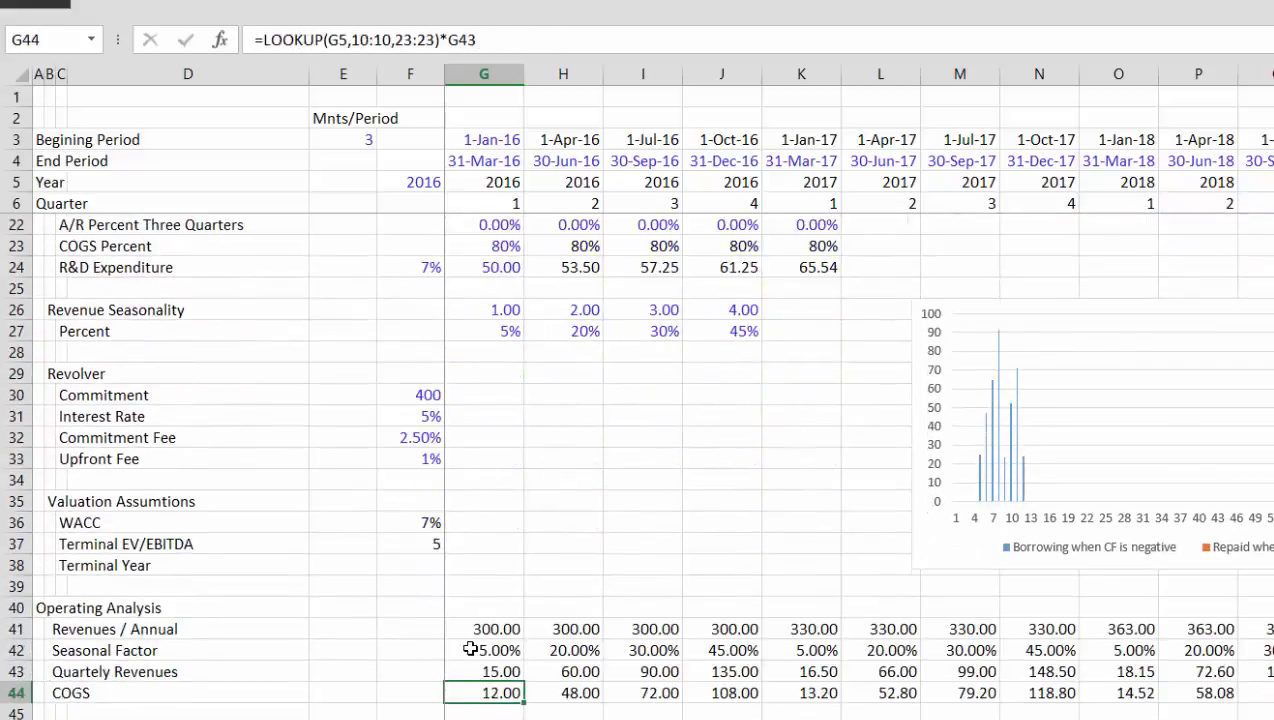
{"action": "key", "text": "Down"}
{"action": "key", "text": "Down"}
{"action": "key", "text": "Down"}
{"action": "key", "text": "Down"}
{"action": "key", "text": "Down"}
{"action": "key", "text": "Down"}
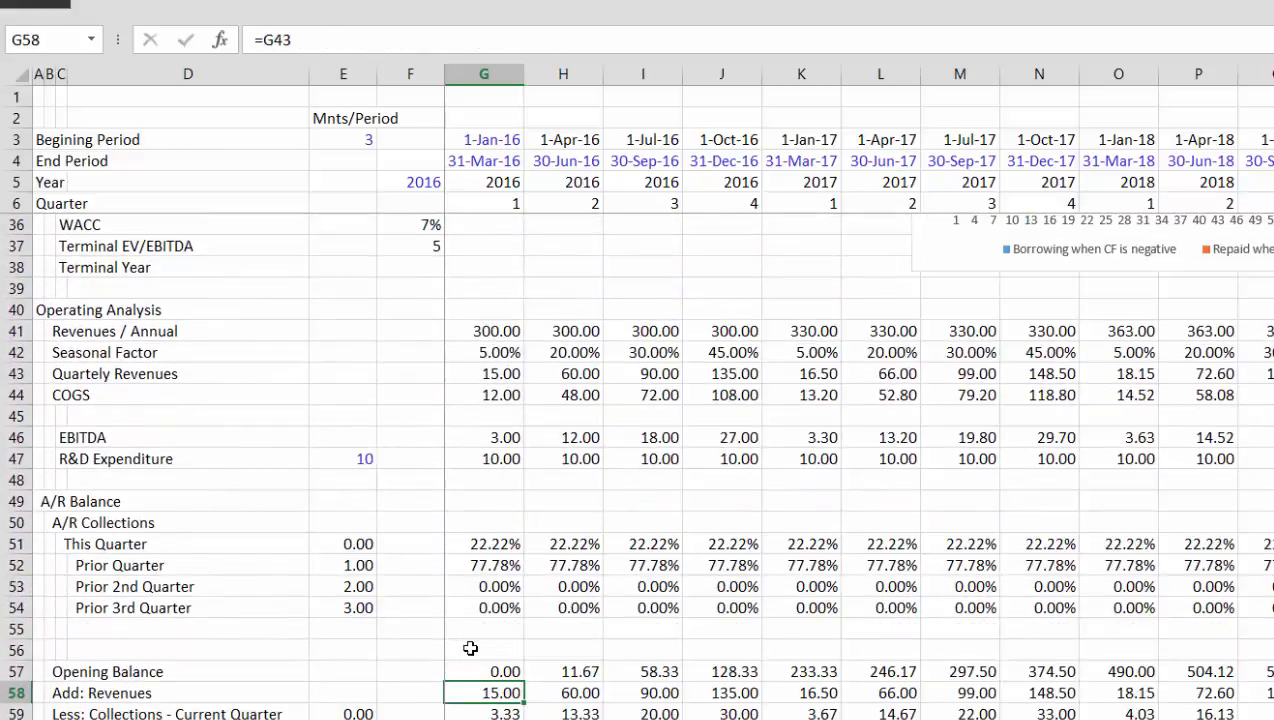
{"action": "key", "text": "Up"}
{"action": "key", "text": "Down"}
{"action": "key", "text": "Down"}
{"action": "key", "text": "Down"}
{"action": "key", "text": "Down"}
{"action": "key", "text": "Down"}
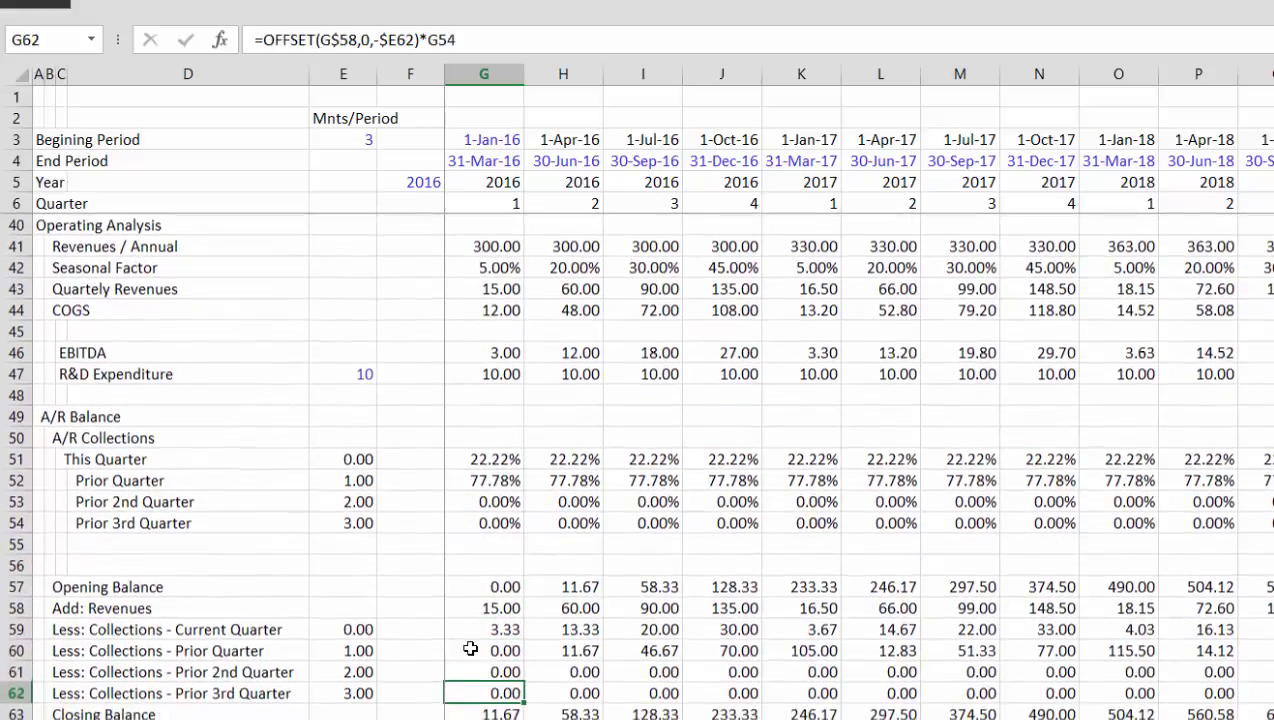
{"action": "key", "text": "Up"}
{"action": "key", "text": "Up"}
{"action": "key", "text": "Up"}
{"action": "key", "text": "Right"}
{"action": "key", "text": "Down"}
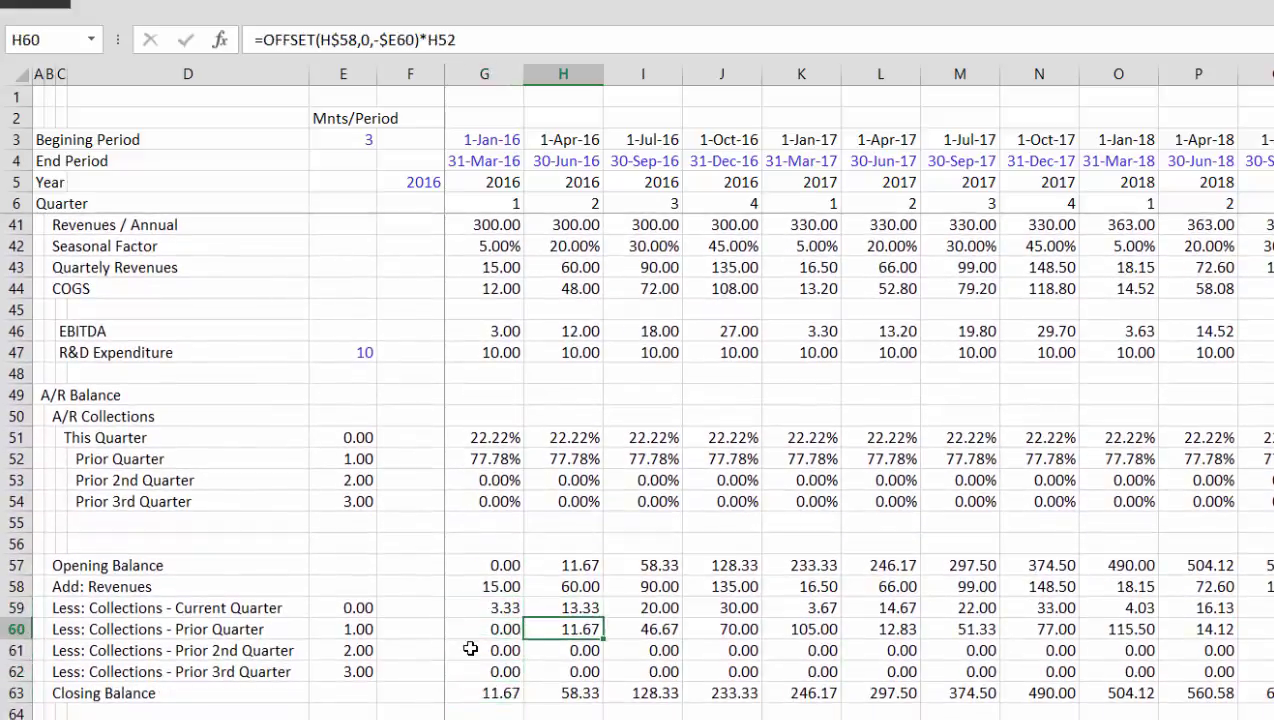
{"action": "key", "text": "Left"}
{"action": "key", "text": "Right"}
{"action": "key", "text": "Right"}
Set the 2016 A/R Days Outstanding in G18 under Other Assumptions to 1
{"action": "key", "text": "Up"}
{"action": "key", "text": "Up"}
{"action": "key", "text": "Up"}
{"action": "key", "text": "Up"}
{"action": "key", "text": "Up"}
{"action": "key", "text": "Up"}
{"action": "key", "text": "Up"}
{"action": "key", "text": "Up"}
{"action": "key", "text": "Up"}
{"action": "key", "text": "Up"}
{"action": "key", "text": "Up"}
{"action": "key", "text": "Up"}
{"action": "key", "text": "Up"}
{"action": "key", "text": "Up"}
{"action": "key", "text": "Up"}
{"action": "key", "text": "Up"}
{"action": "key", "text": "Up"}
{"action": "key", "text": "Up"}
{"action": "key", "text": "Up"}
{"action": "key", "text": "Up"}
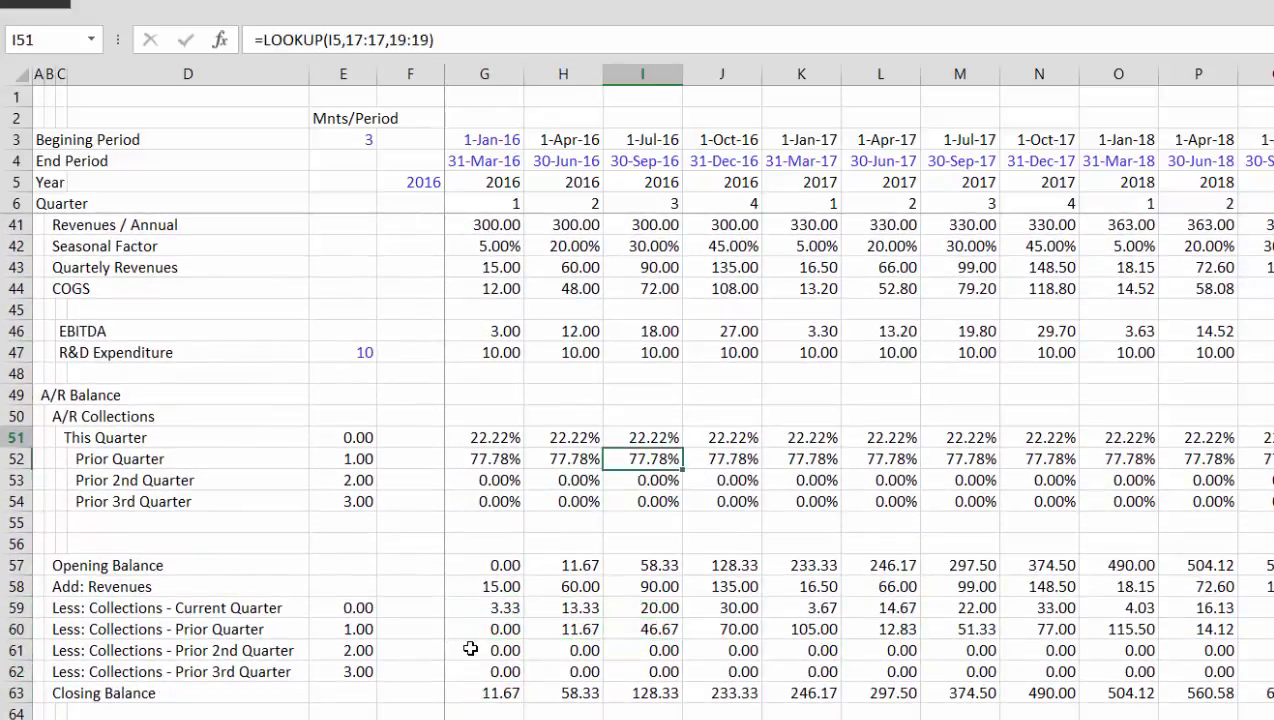
{"action": "key", "text": "Up"}
{"action": "key", "text": "Up"}
{"action": "key", "text": "Up"}
{"action": "key", "text": "Up"}
{"action": "key", "text": "Up"}
{"action": "key", "text": "Up"}
{"action": "key", "text": "Up"}
{"action": "key", "text": "Up"}
{"action": "key", "text": "Up"}
{"action": "key", "text": "Up"}
{"action": "key", "text": "Up"}
{"action": "key", "text": "Up"}
{"action": "key", "text": "Up"}
{"action": "key", "text": "Up"}
{"action": "key", "text": "Up"}
{"action": "key", "text": "Up"}
{"action": "key", "text": "Up"}
{"action": "key", "text": "Up"}
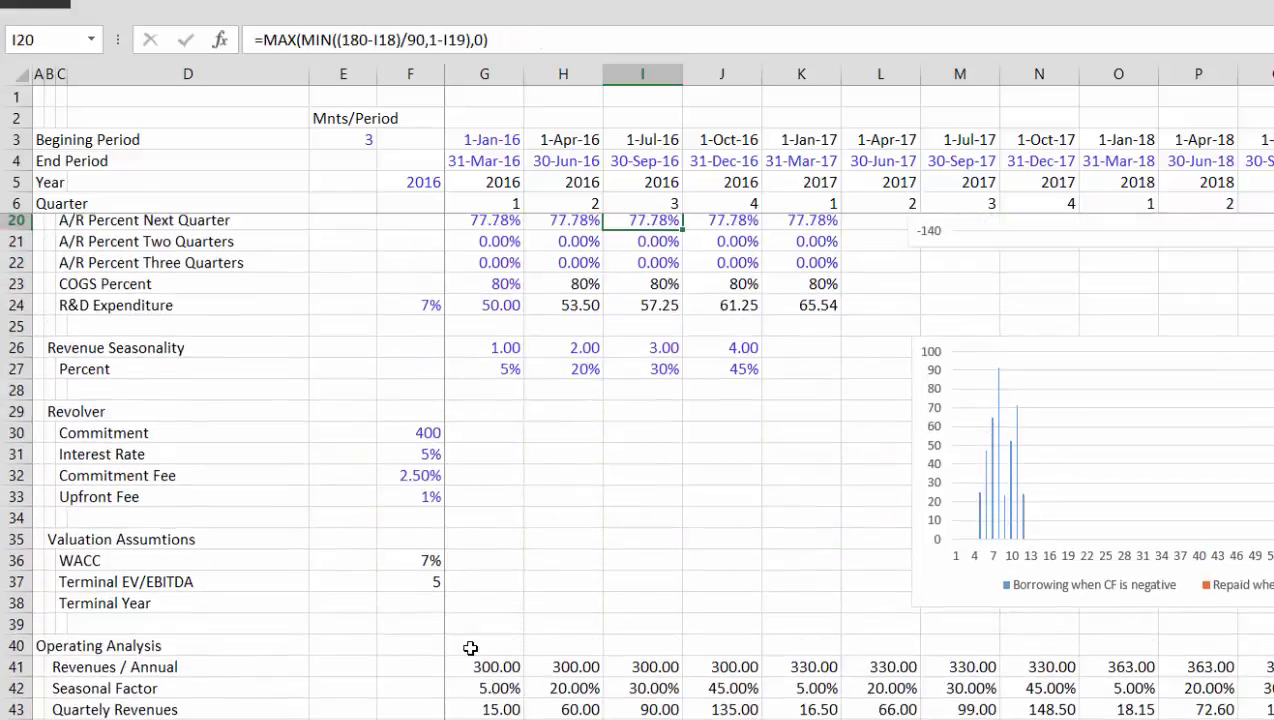
{"action": "key", "text": "Up"}
{"action": "key", "text": "Down"}
{"action": "key", "text": "Down"}
{"action": "key", "text": "Down"}
{"action": "key", "text": "Left"}
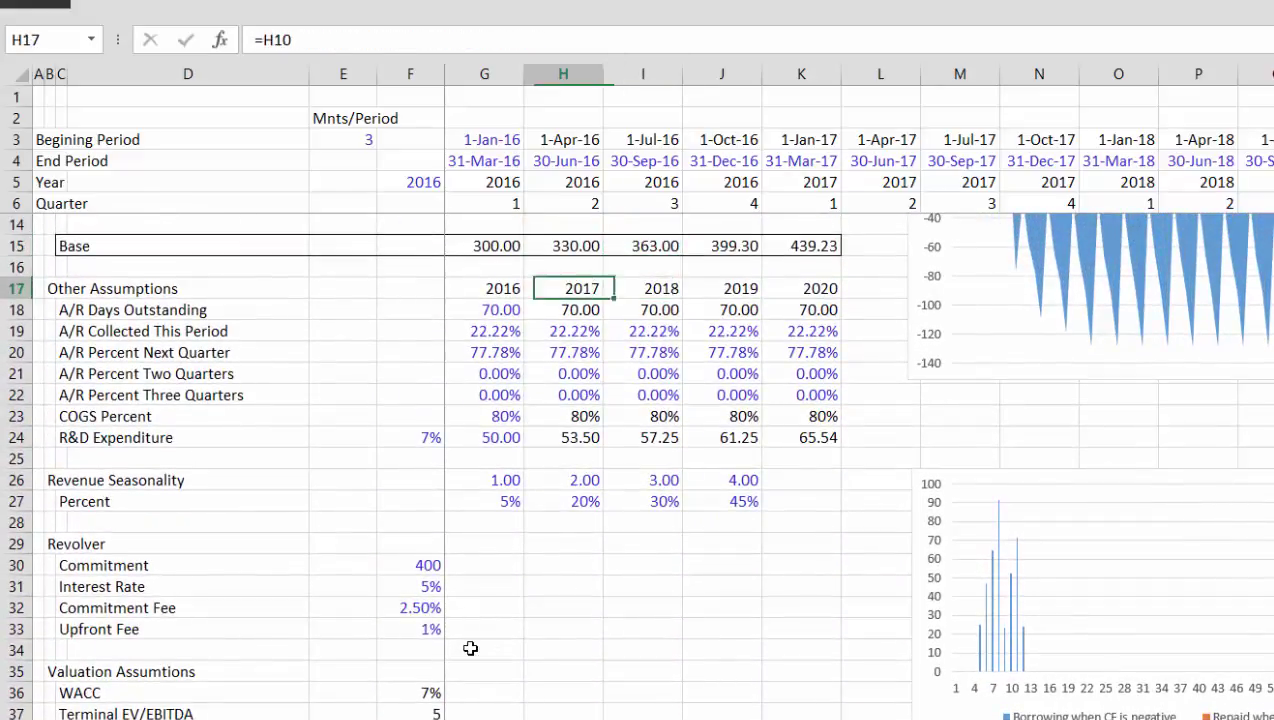
{"action": "key", "text": "Down"}
{"action": "key", "text": "Left"}
{"action": "type", "text": "1"}
{"action": "key", "text": "Return"}
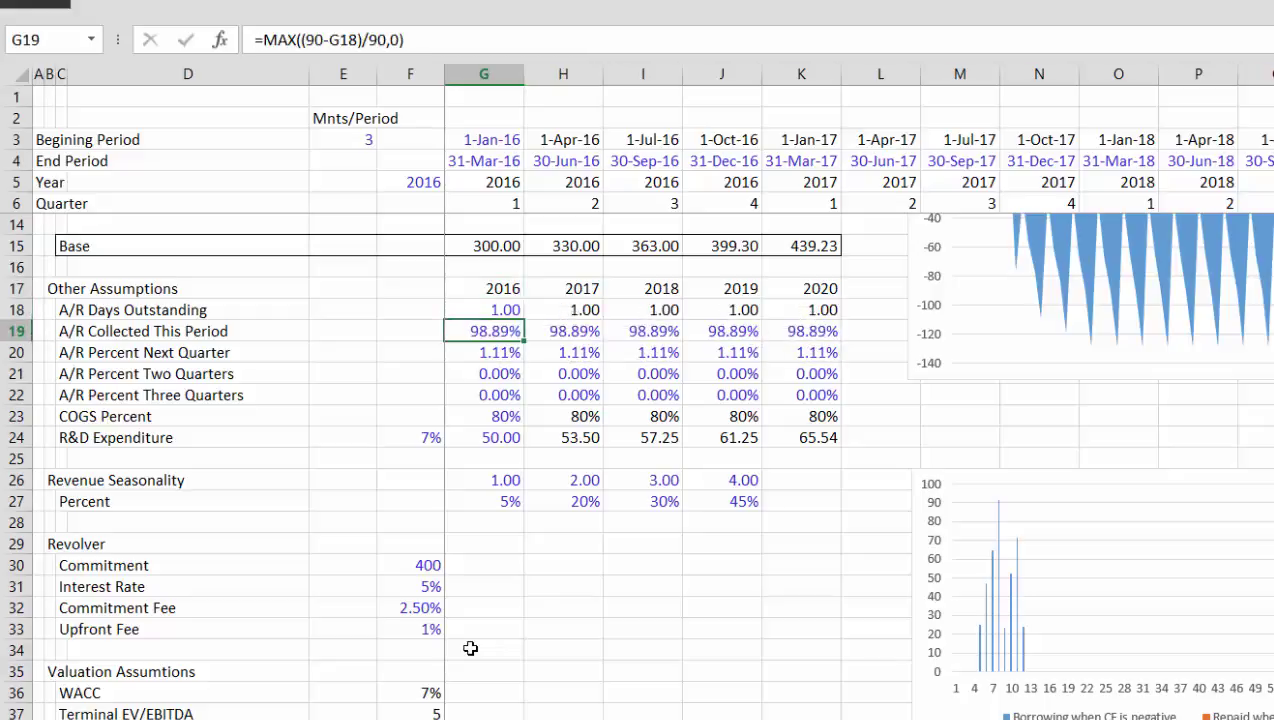
Examine how the one-day A/R assumption flows into the A/R balance's collection percentages, current and lagged collections, and closing balance
{"action": "key", "text": "Down"}
{"action": "key", "text": "Down"}
{"action": "key", "text": "Down"}
{"action": "key", "text": "Down"}
{"action": "key", "text": "Down"}
{"action": "key", "text": "Down"}
{"action": "key", "text": "Down"}
{"action": "key", "text": "Down"}
{"action": "key", "text": "Down"}
{"action": "key", "text": "Down"}
{"action": "key", "text": "Down"}
{"action": "key", "text": "Down"}
{"action": "key", "text": "Down"}
{"action": "key", "text": "Down"}
{"action": "key", "text": "Down"}
{"action": "key", "text": "Down"}
{"action": "key", "text": "Down"}
{"action": "key", "text": "Down"}
{"action": "key", "text": "Down"}
{"action": "key", "text": "Down"}
{"action": "key", "text": "Down"}
{"action": "key", "text": "Down"}
{"action": "key", "text": "Down"}
{"action": "key", "text": "Down"}
{"action": "key", "text": "Down"}
{"action": "key", "text": "Down"}
{"action": "key", "text": "Down"}
{"action": "key", "text": "Down"}
{"action": "key", "text": "Down"}
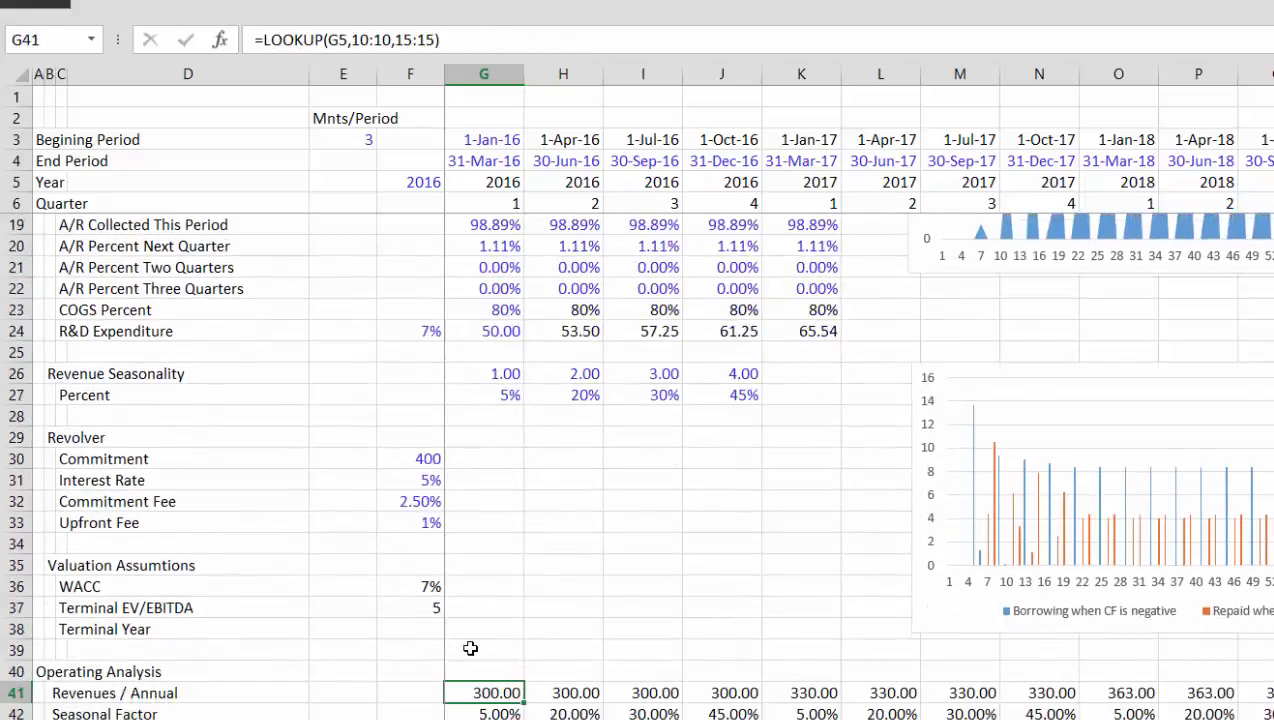
{"action": "key", "text": "Down"}
{"action": "key", "text": "Down"}
{"action": "key", "text": "Down"}
{"action": "key", "text": "Down"}
{"action": "key", "text": "Down"}
{"action": "key", "text": "Down"}
{"action": "key", "text": "Down"}
{"action": "key", "text": "Down"}
{"action": "key", "text": "Down"}
{"action": "key", "text": "Down"}
{"action": "key", "text": "Down"}
{"action": "key", "text": "Down"}
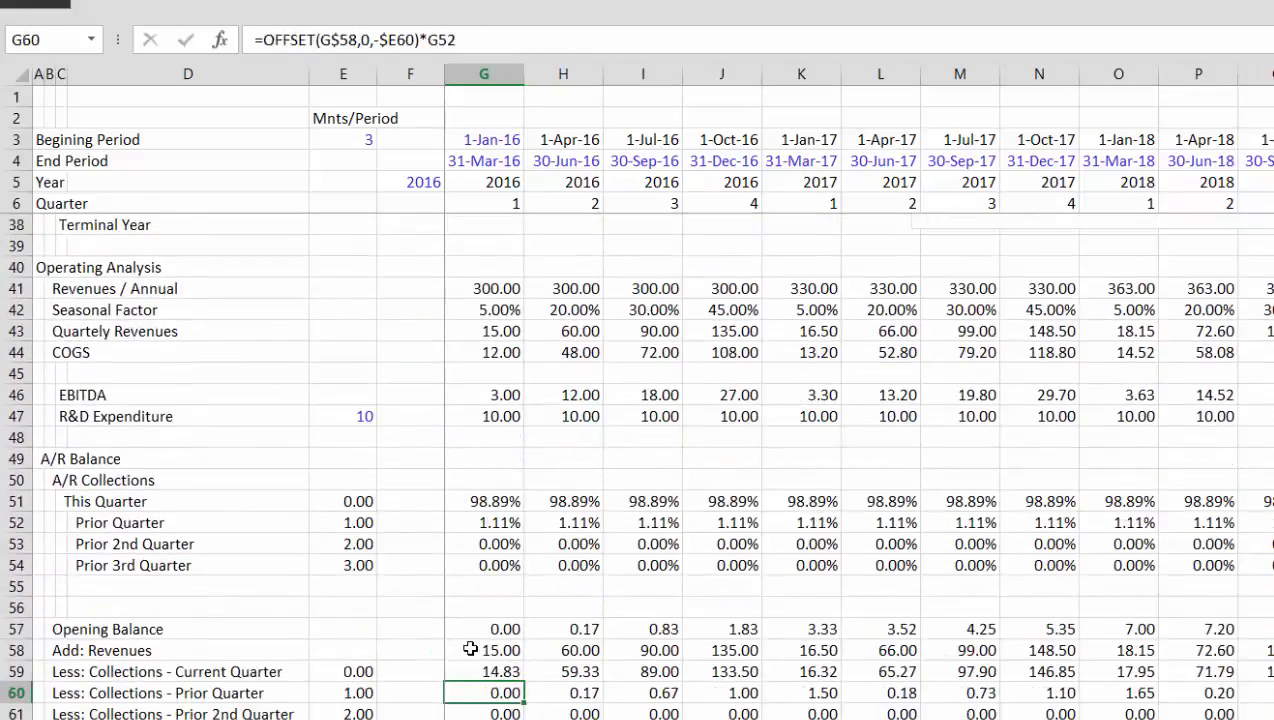
{"action": "key", "text": "Up"}
{"action": "key", "text": "Up"}
{"action": "key", "text": "Up"}
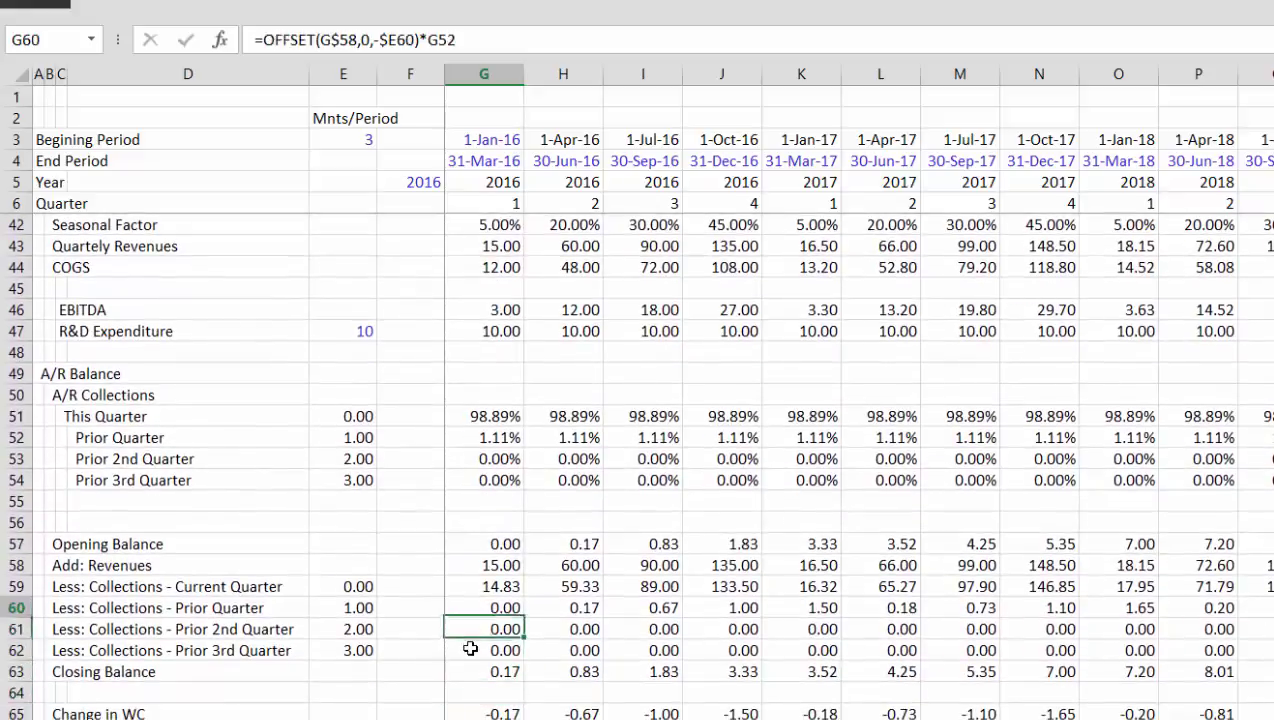
Examine the OFFSET-based prior-quarter collections in row 60 of the A/R balance across the quarters from 2016 into 2020
{"action": "key", "text": "Up"}
{"action": "key", "text": "Right"}
{"action": "key", "text": "Right"}
{"action": "key", "text": "Down"}
{"action": "key", "text": "Right"}
{"action": "key", "text": "Right"}
{"action": "key", "text": "Right"}
{"action": "key", "text": "Right"}
{"action": "key", "text": "Right"}
{"action": "key", "text": "Right"}
{"action": "key", "text": "Right"}
{"action": "key", "text": "Right"}
{"action": "key", "text": "Right"}
{"action": "key", "text": "Right"}
{"action": "key", "text": "Right"}
{"action": "key", "text": "Right"}
{"action": "key", "text": "Right"}
{"action": "key", "text": "Right"}
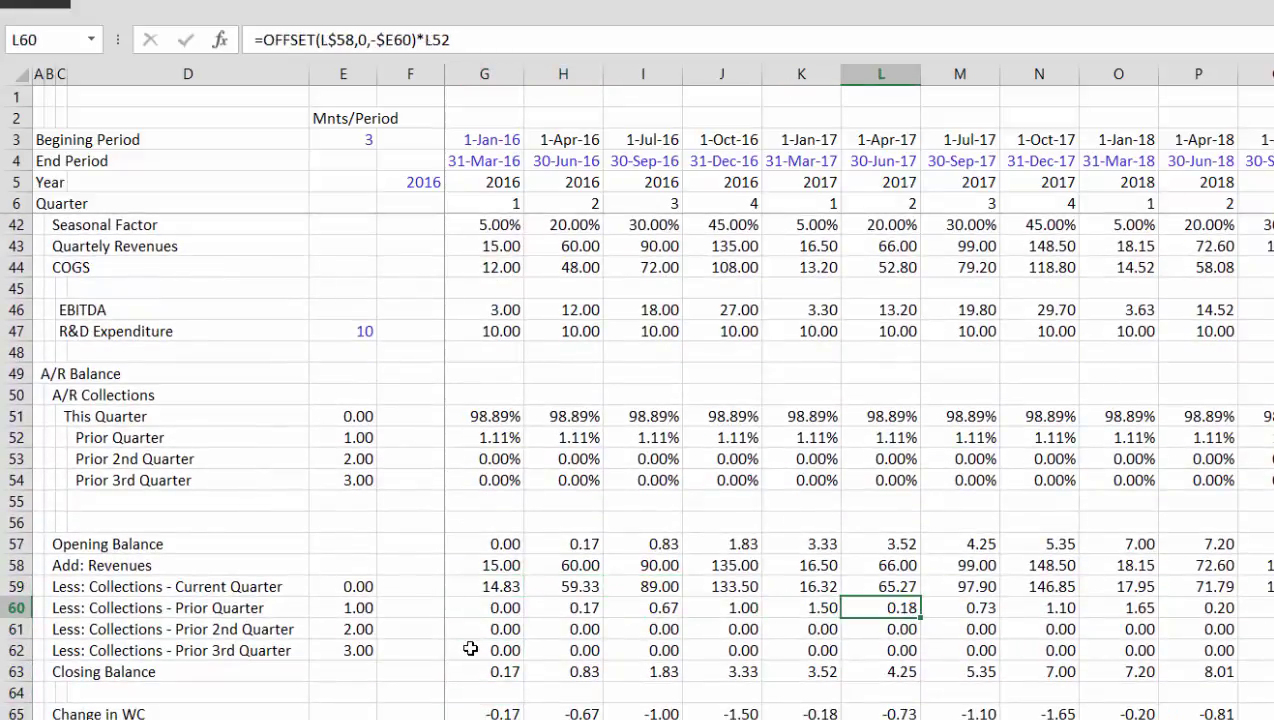
{"action": "key", "text": "Right"}
{"action": "key", "text": "Right"}
{"action": "key", "text": "Right"}
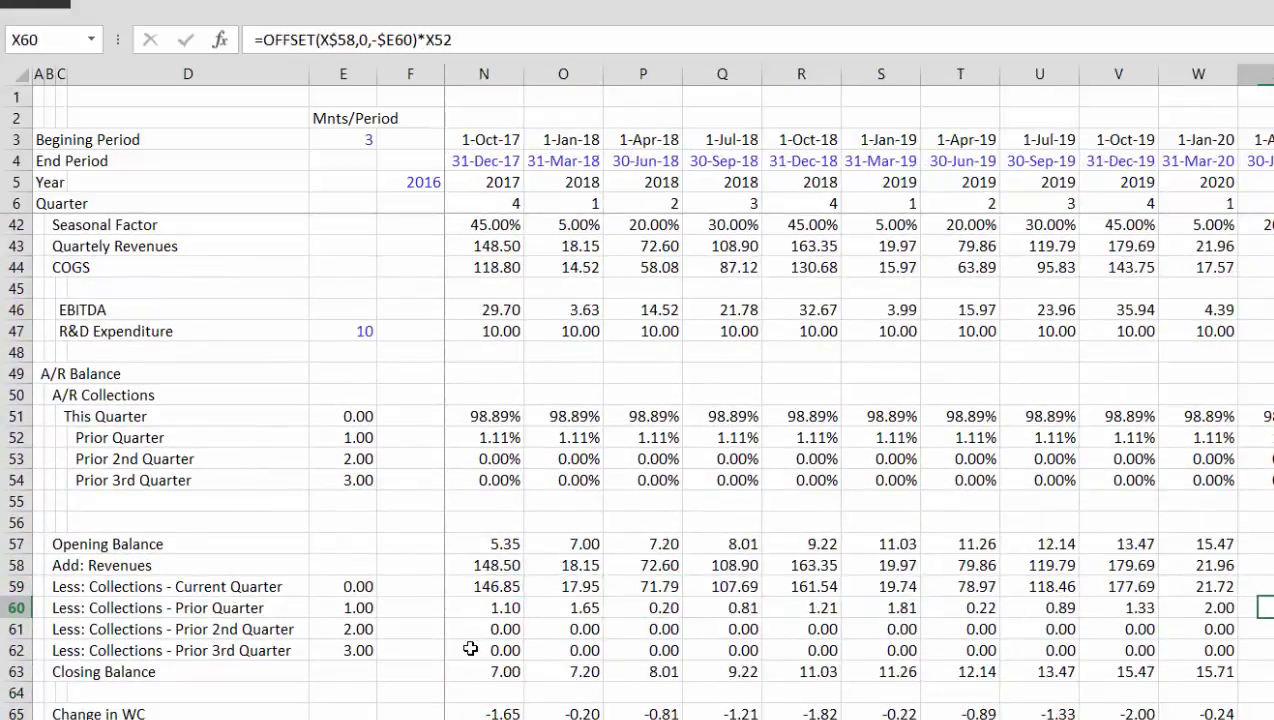
{"action": "key", "text": "Left"}
{"action": "key", "text": "Left"}
{"action": "key", "text": "Left"}
{"action": "key", "text": "Left"}
{"action": "key", "text": "Left"}
{"action": "key", "text": "Left"}
{"action": "key", "text": "Left"}
{"action": "key", "text": "Left"}
{"action": "key", "text": "Left"}
{"action": "key", "text": "Left"}
{"action": "key", "text": "Left"}
{"action": "key", "text": "Left"}
{"action": "key", "text": "Left"}
{"action": "key", "text": "Left"}
{"action": "key", "text": "Left"}
{"action": "key", "text": "Left"}
{"action": "key", "text": "Left"}
{"action": "key", "text": "Left"}
{"action": "key", "text": "Left"}
{"action": "key", "text": "Left"}
{"action": "key", "text": "Left"}
{"action": "key", "text": "Left"}
{"action": "key", "text": "Left"}
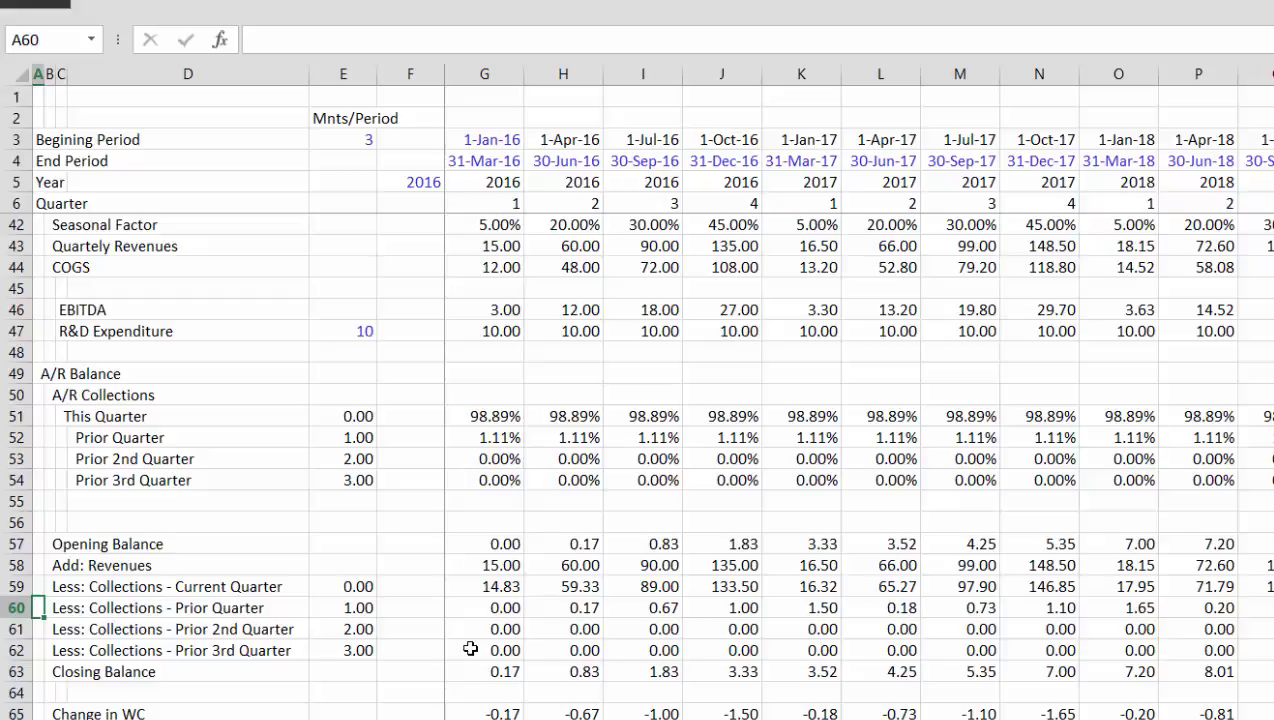
Examine the A/R balance's closing balance and Change in WC rows down to the start of the Starting Balance Sheet
{"action": "key", "text": "Down"}
{"action": "key", "text": "Down"}
{"action": "key", "text": "Down"}
{"action": "key", "text": "Down"}
{"action": "key", "text": "Down"}
{"action": "key", "text": "Down"}
{"action": "key", "text": "Down"}
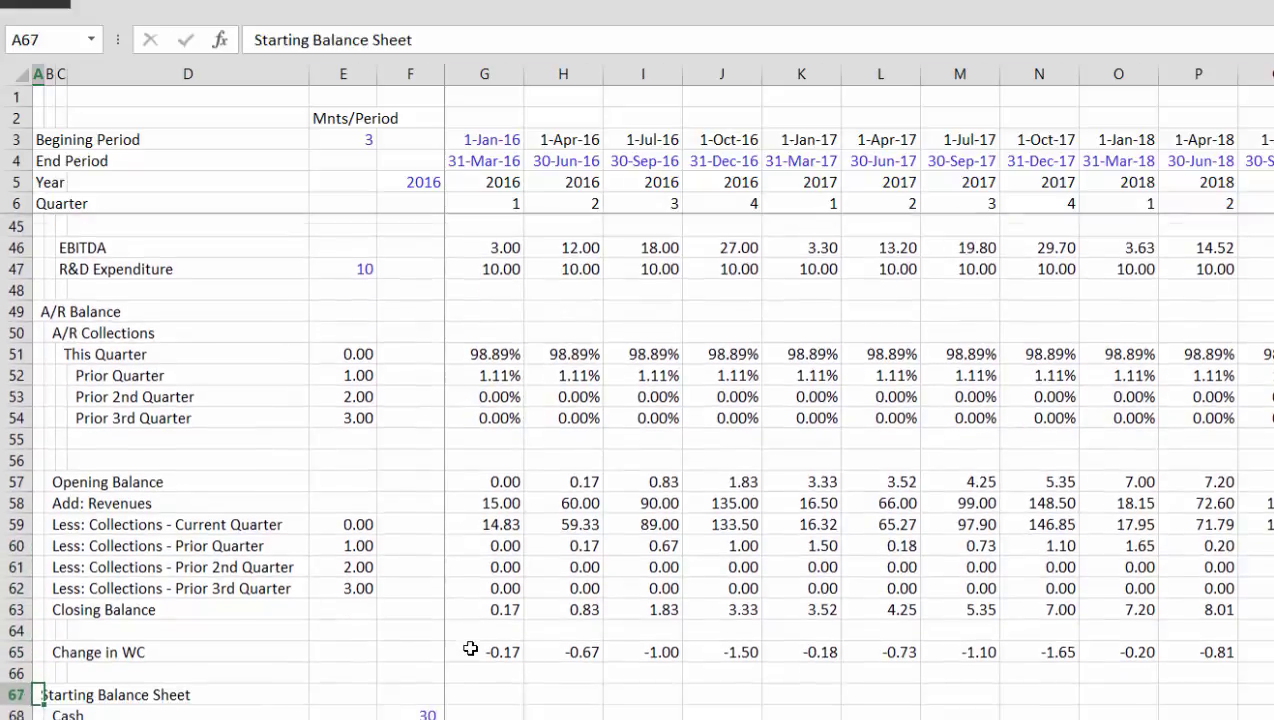
{"action": "key", "text": "Down"}
{"action": "key", "text": "Up"}
{"action": "key", "text": "Up"}
{"action": "key", "text": "Up"}
{"action": "key", "text": "Up"}
{"action": "key", "text": "Up"}
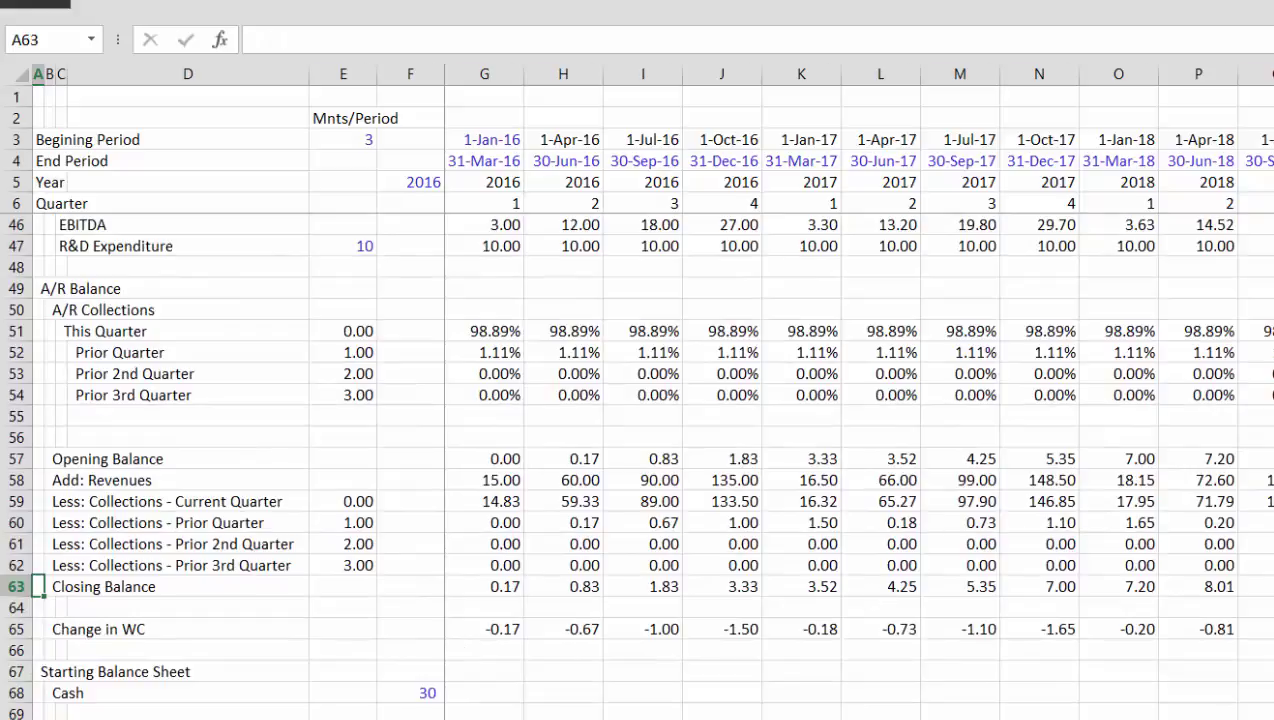
{"action": "key", "text": "F9"}
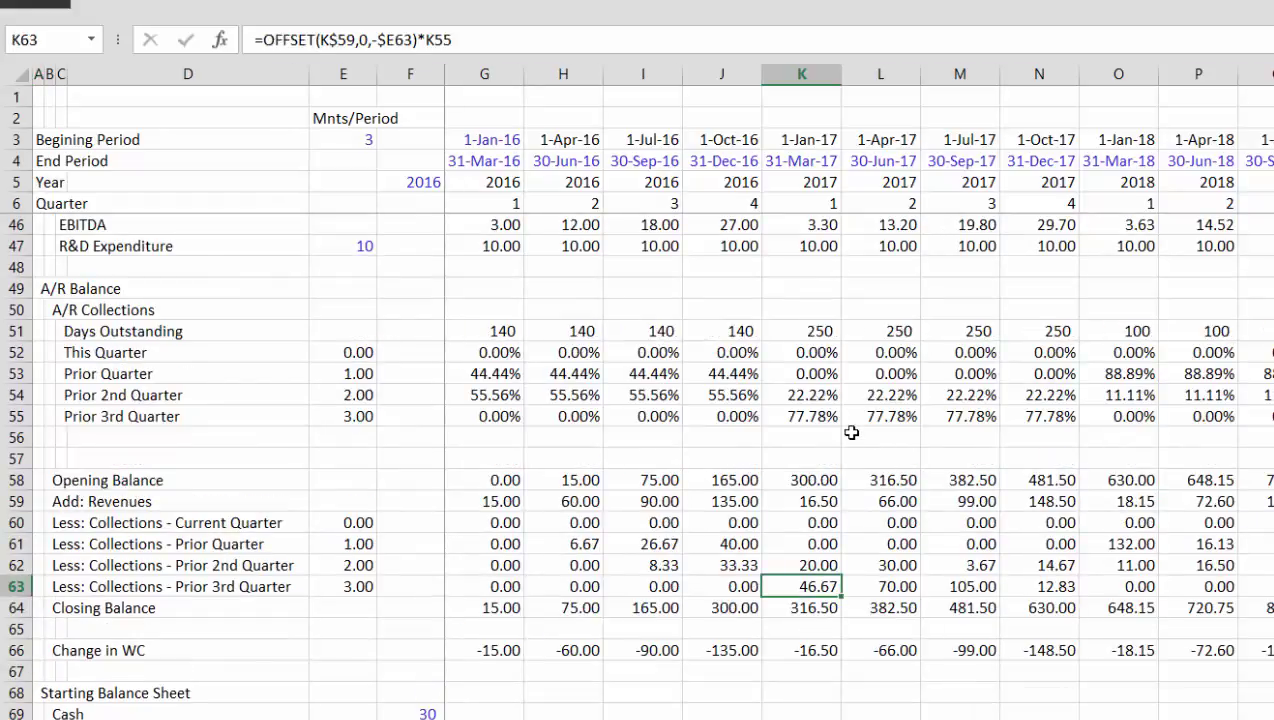
Examine the LOOKUP-based Days Outstanding in row 51 under A/R Collections across the quarters from 2016 through 2023
{"action": "key", "text": "Up"}
{"action": "key", "text": "Up"}
{"action": "key", "text": "Up"}
{"action": "key", "text": "Up"}
{"action": "key", "text": "Up"}
{"action": "key", "text": "Up"}
{"action": "key", "text": "Up"}
{"action": "key", "text": "Up"}
{"action": "key", "text": "Up"}
{"action": "key", "text": "Up"}
{"action": "key", "text": "Up"}
{"action": "key", "text": "Up"}
{"action": "key", "text": "Up"}
{"action": "key", "text": "Up"}
{"action": "key", "text": "Up"}
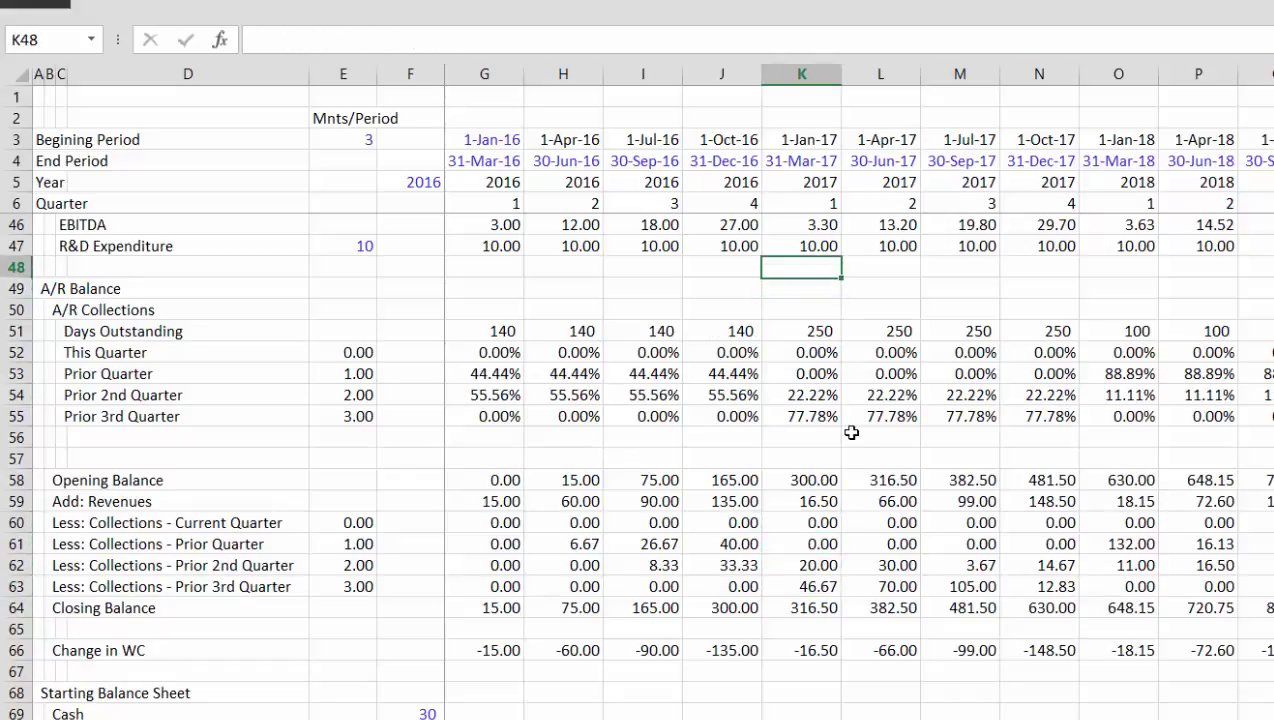
{"action": "key", "text": "Down"}
{"action": "key", "text": "Down"}
{"action": "key", "text": "Down"}
{"action": "key", "text": "Left"}
{"action": "key", "text": "Left"}
{"action": "key", "text": "Left"}
{"action": "key", "text": "Left"}
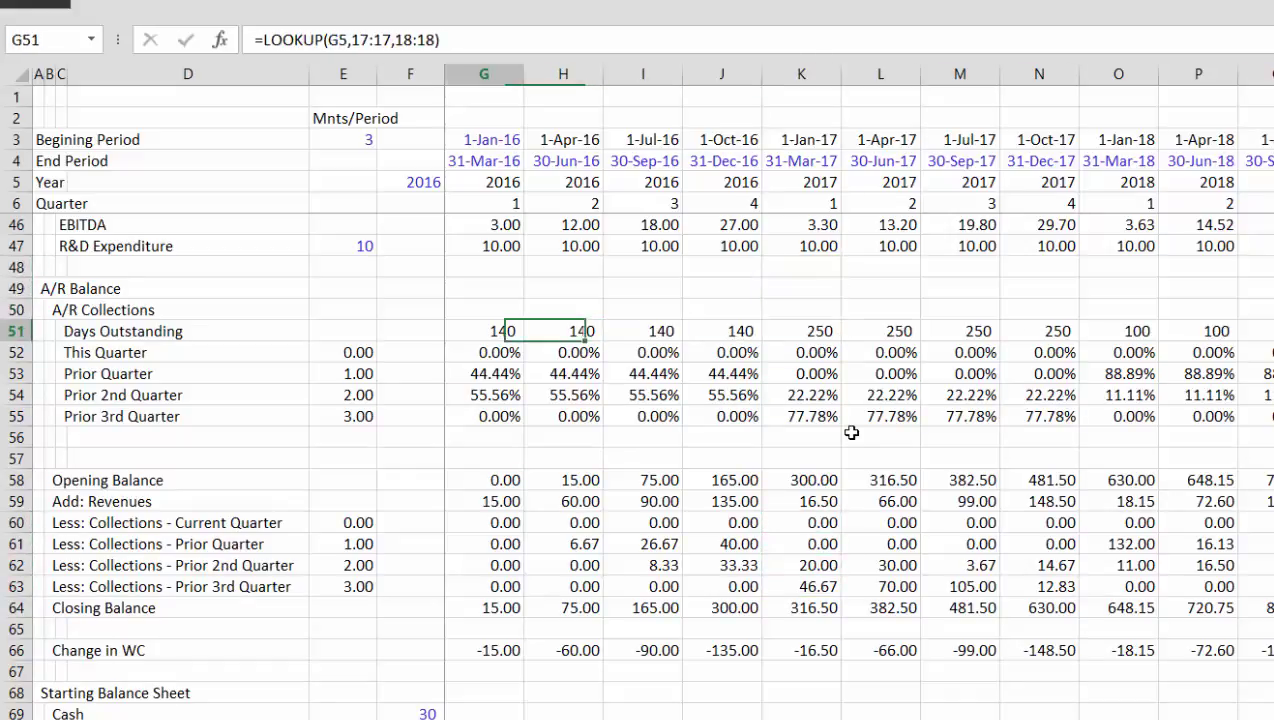
{"action": "key", "text": "Left"}
{"action": "key", "text": "Right"}
{"action": "key", "text": "Right"}
{"action": "key", "text": "Right"}
{"action": "key", "text": "Right"}
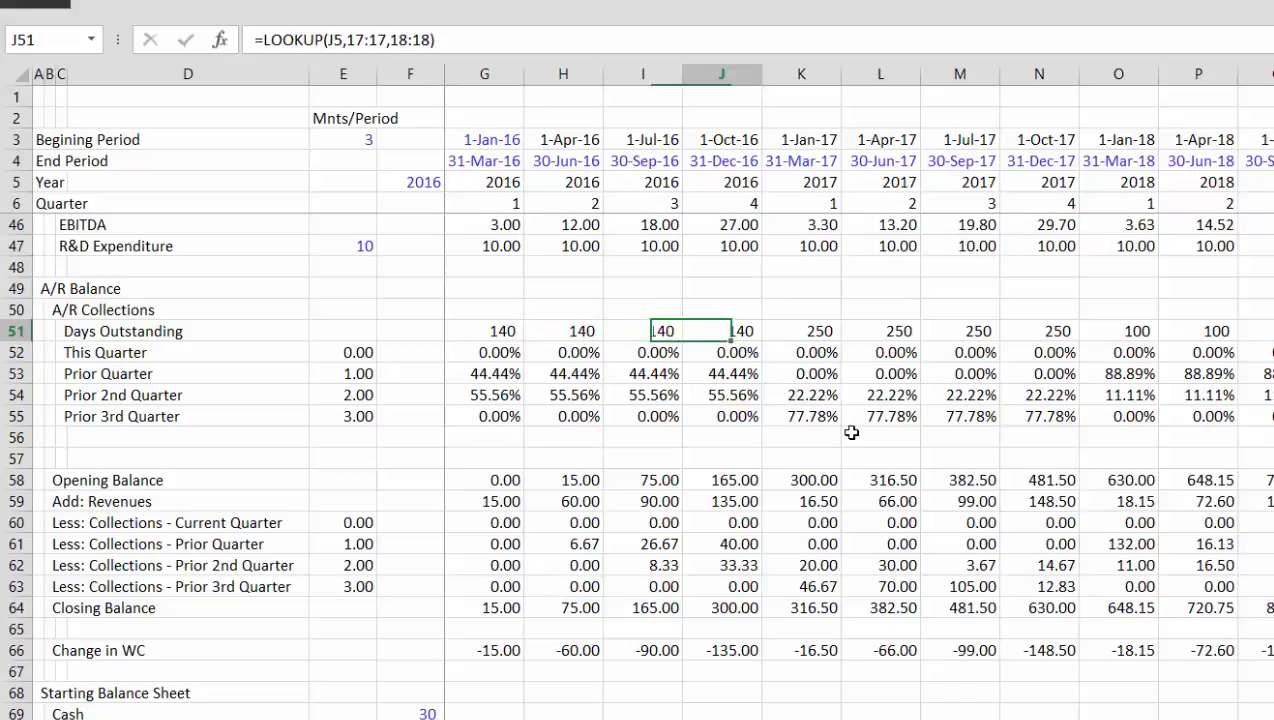
{"action": "key", "text": "Right"}
{"action": "key", "text": "Right"}
{"action": "key", "text": "Right"}
{"action": "key", "text": "Right"}
{"action": "key", "text": "Right"}
{"action": "key", "text": "Right"}
{"action": "key", "text": "Right"}
{"action": "key", "text": "Right"}
{"action": "key", "text": "Right"}
{"action": "key", "text": "Right"}
{"action": "key", "text": "Right"}
{"action": "key", "text": "Right"}
{"action": "key", "text": "Right"}
{"action": "key", "text": "Right"}
{"action": "key", "text": "Right"}
{"action": "key", "text": "Right"}
{"action": "key", "text": "Right"}
{"action": "key", "text": "Right"}
{"action": "key", "text": "Right"}
{"action": "key", "text": "Right"}
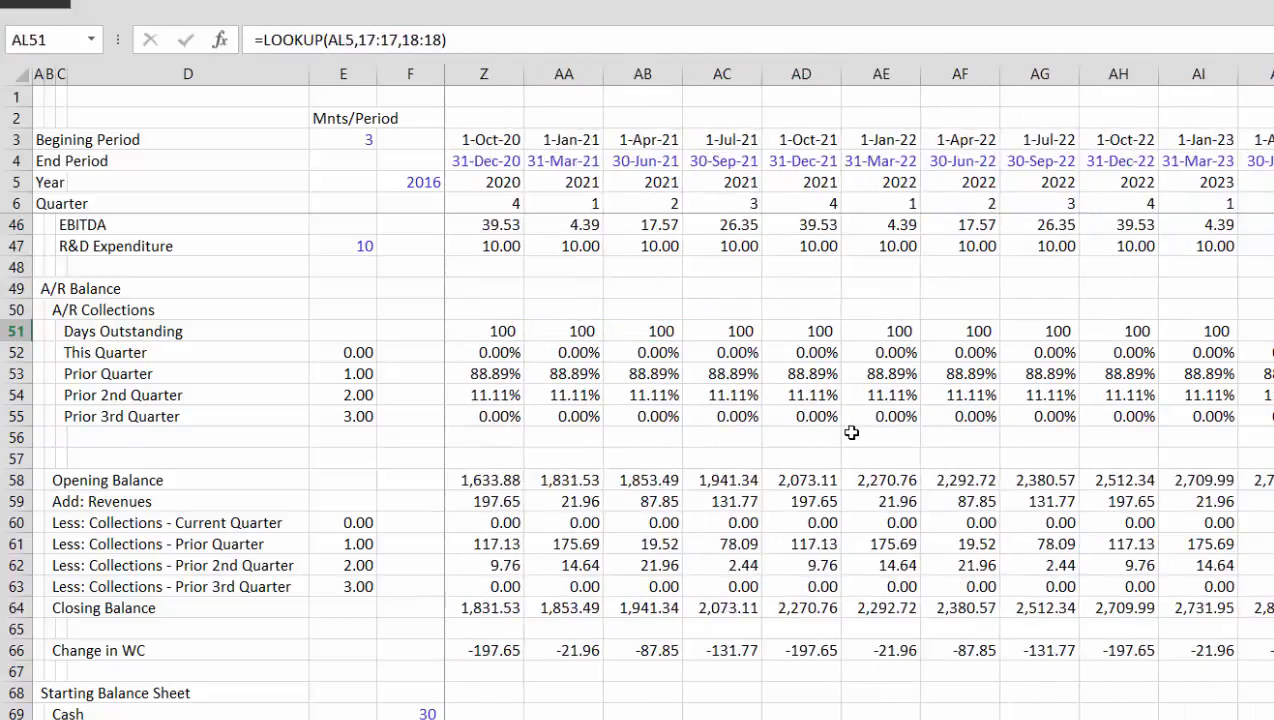
{"action": "key", "text": "Left"}
{"action": "key", "text": "Left"}
{"action": "key", "text": "Left"}
{"action": "key", "text": "Left"}
{"action": "key", "text": "Left"}
{"action": "key", "text": "Left"}
{"action": "key", "text": "Left"}
{"action": "key", "text": "Left"}
{"action": "key", "text": "Left"}
{"action": "key", "text": "Left"}
{"action": "key", "text": "Left"}
{"action": "key", "text": "Left"}
{"action": "key", "text": "Left"}
{"action": "key", "text": "Left"}
{"action": "key", "text": "Left"}
{"action": "key", "text": "Left"}
{"action": "key", "text": "Left"}
{"action": "key", "text": "Left"}
{"action": "key", "text": "Left"}
{"action": "key", "text": "Left"}
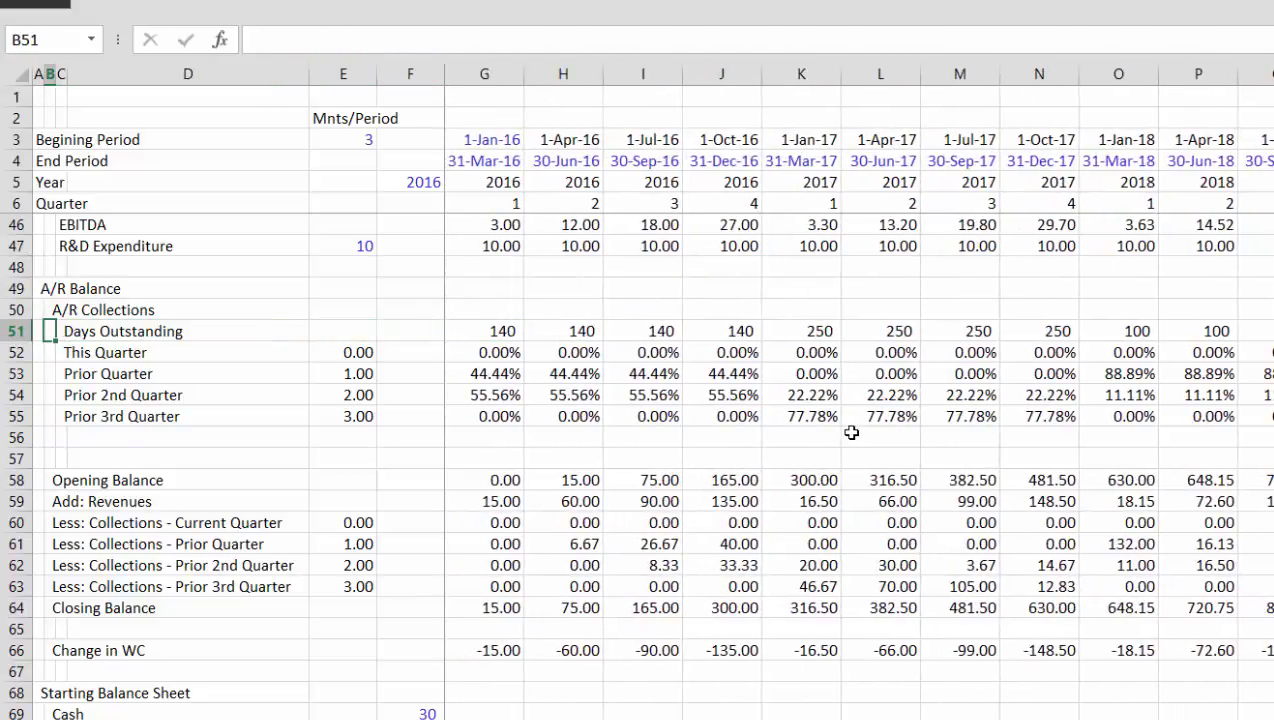
Set the 2016 A/R Days Outstanding under Other Assumptions to 250
{"action": "key", "text": "Up"}
{"action": "key", "text": "Up"}
{"action": "key", "text": "Up"}
{"action": "key", "text": "Up"}
{"action": "key", "text": "Up"}
{"action": "key", "text": "Up"}
{"action": "key", "text": "Up"}
{"action": "key", "text": "Up"}
{"action": "key", "text": "Up"}
{"action": "key", "text": "Up"}
{"action": "key", "text": "Up"}
{"action": "key", "text": "Up"}
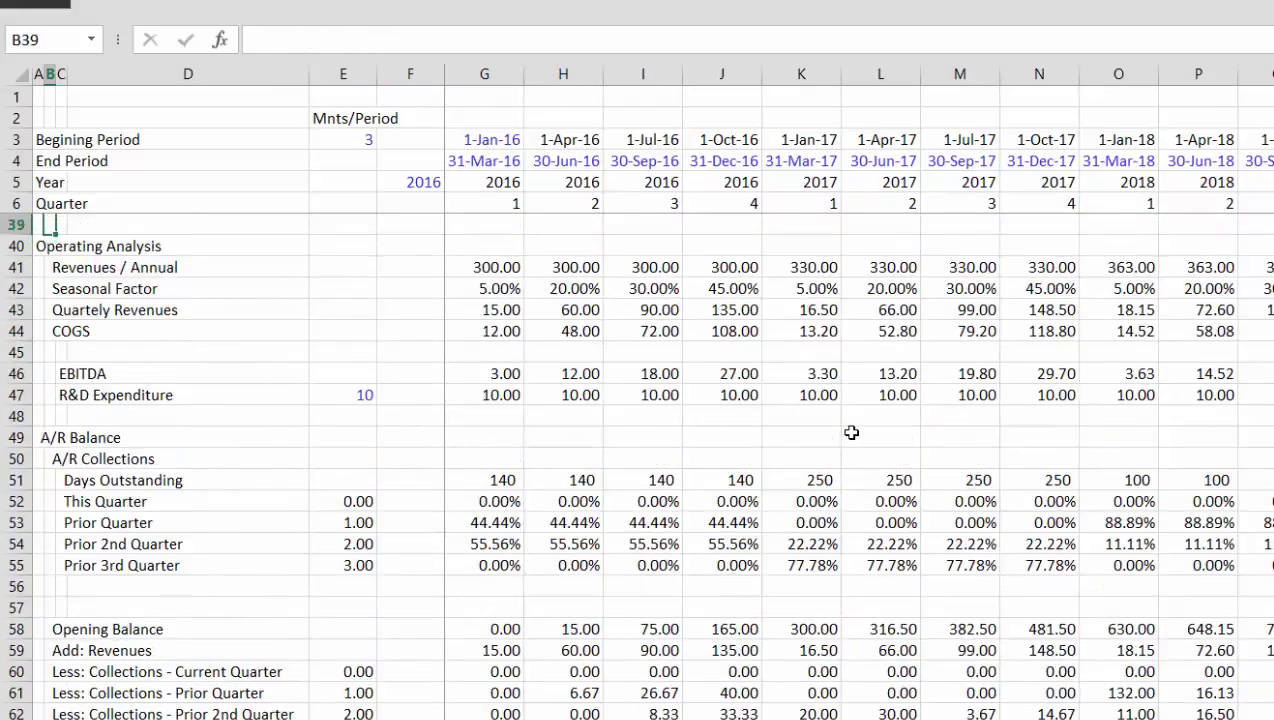
{"action": "key", "text": "Up"}
{"action": "key", "text": "Up"}
{"action": "key", "text": "Up"}
{"action": "key", "text": "Up"}
{"action": "key", "text": "Up"}
{"action": "key", "text": "Up"}
{"action": "key", "text": "Up"}
{"action": "key", "text": "Up"}
{"action": "key", "text": "Up"}
{"action": "key", "text": "Up"}
{"action": "key", "text": "Up"}
{"action": "key", "text": "Up"}
{"action": "key", "text": "Up"}
{"action": "key", "text": "Up"}
{"action": "key", "text": "Up"}
{"action": "key", "text": "Up"}
{"action": "key", "text": "Up"}
{"action": "key", "text": "Up"}
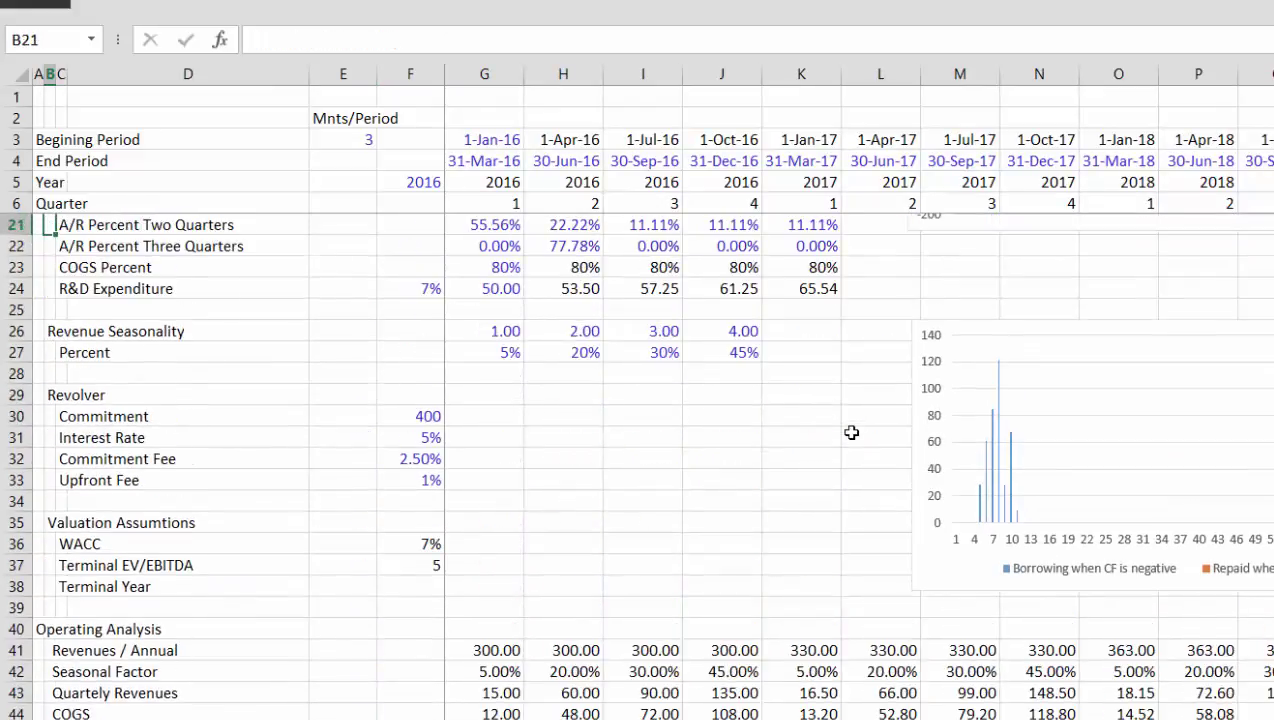
{"action": "key", "text": "Up"}
{"action": "key", "text": "Up"}
{"action": "key", "text": "Up"}
{"action": "key", "text": "Up"}
{"action": "key", "text": "Up"}
{"action": "key", "text": "Up"}
{"action": "key", "text": "Up"}
{"action": "key", "text": "Up"}
{"action": "key", "text": "Up"}
{"action": "key", "text": "Up"}
{"action": "key", "text": "Down"}
{"action": "key", "text": "Down"}
{"action": "key", "text": "Down"}
{"action": "key", "text": "Down"}
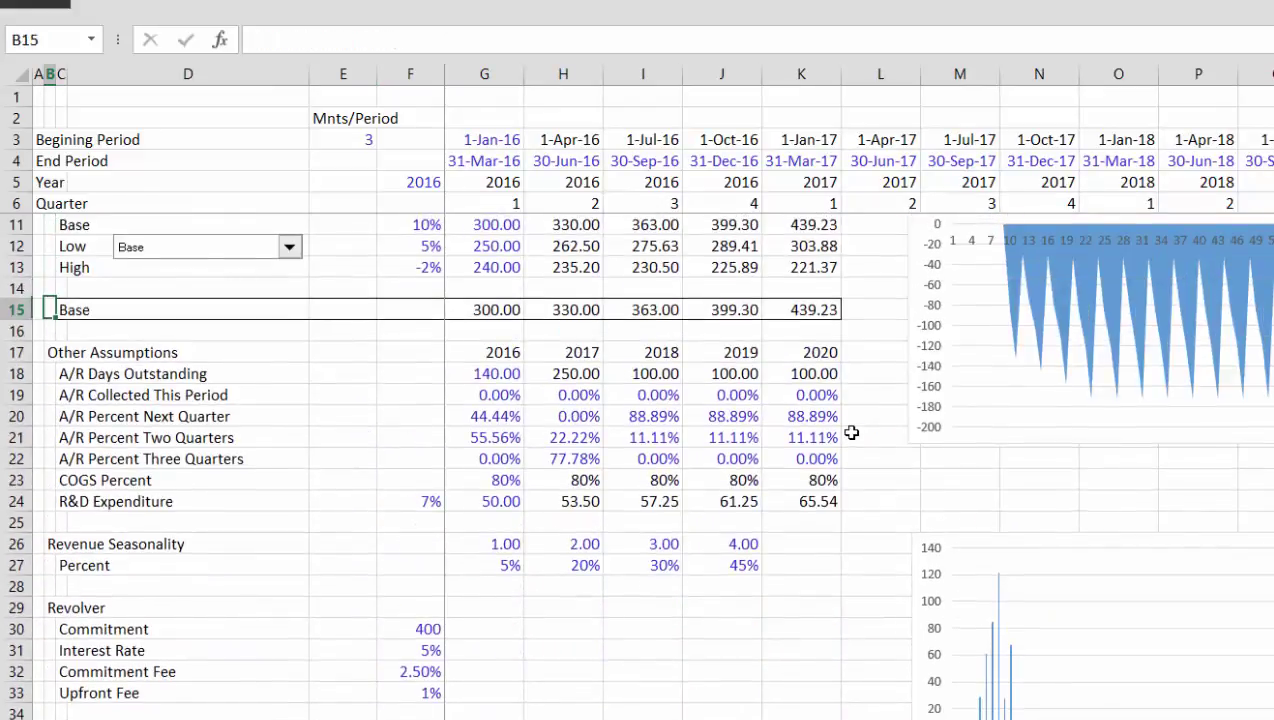
{"action": "key", "text": "Down"}
{"action": "key", "text": "Down"}
{"action": "key", "text": "Down"}
{"action": "key", "text": "Right"}
{"action": "key", "text": "Right"}
{"action": "key", "text": "Right"}
{"action": "key", "text": "Right"}
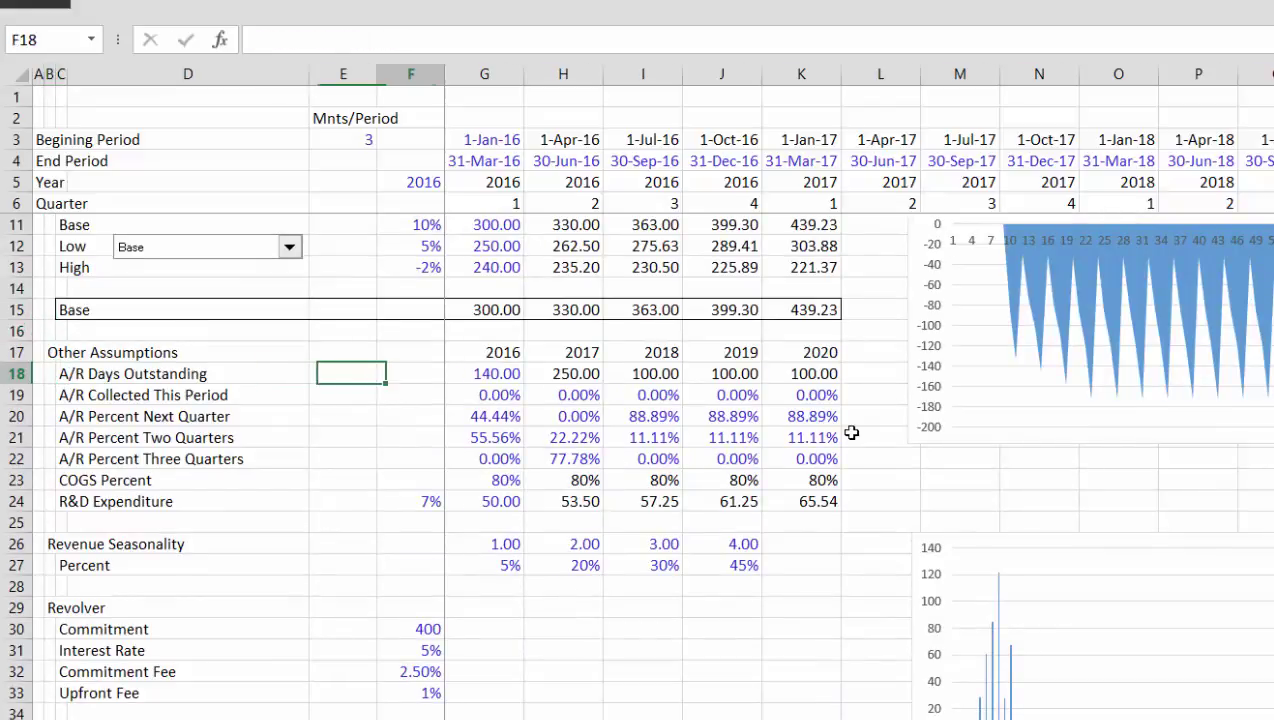
{"action": "key", "text": "Right"}
{"action": "type", "text": "2"}
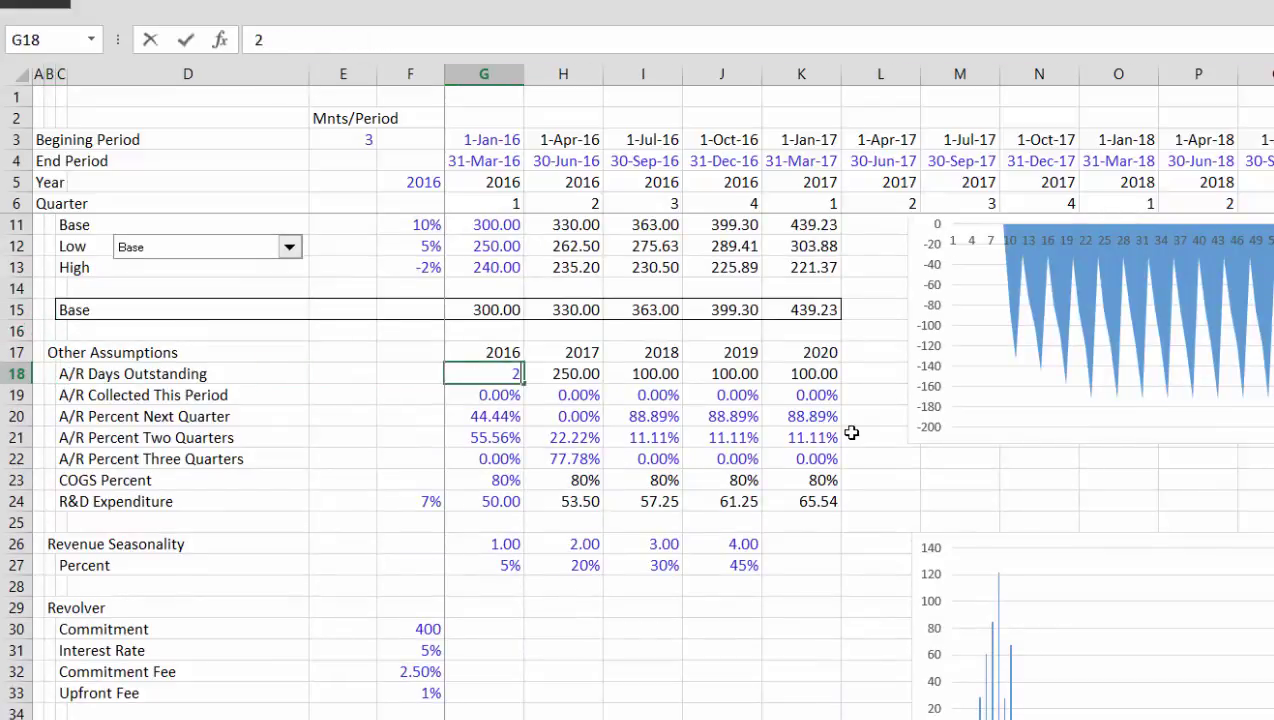
{"action": "type", "text": "50"}
{"action": "key", "text": "ctrl+Return"}
{"action": "key", "text": "Down"}
{"action": "key", "text": "Up"}
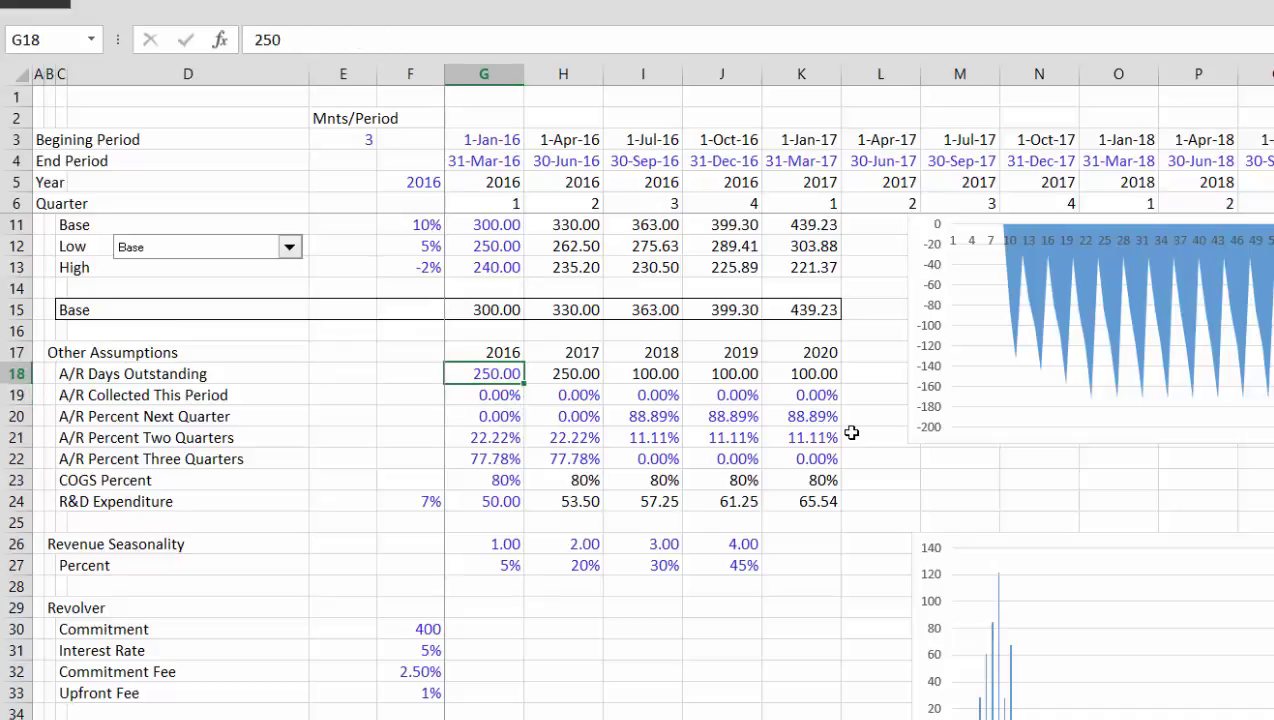
Set the A/R Days Outstanding assumption to 1 for 2017 and 190 for 2018
{"action": "key", "text": "Right"}
{"action": "type", "text": "1"}
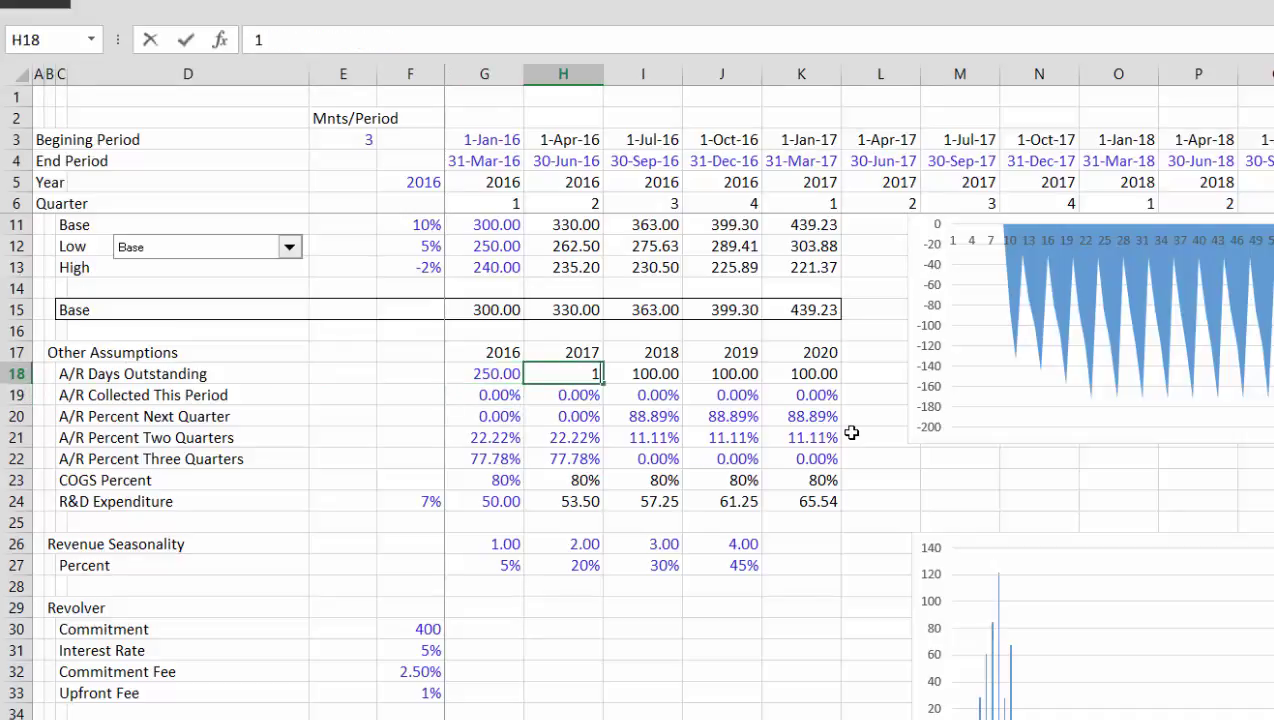
{"action": "key", "text": "ctrl+Return"}
{"action": "key", "text": "Down"}
{"action": "key", "text": "Up"}
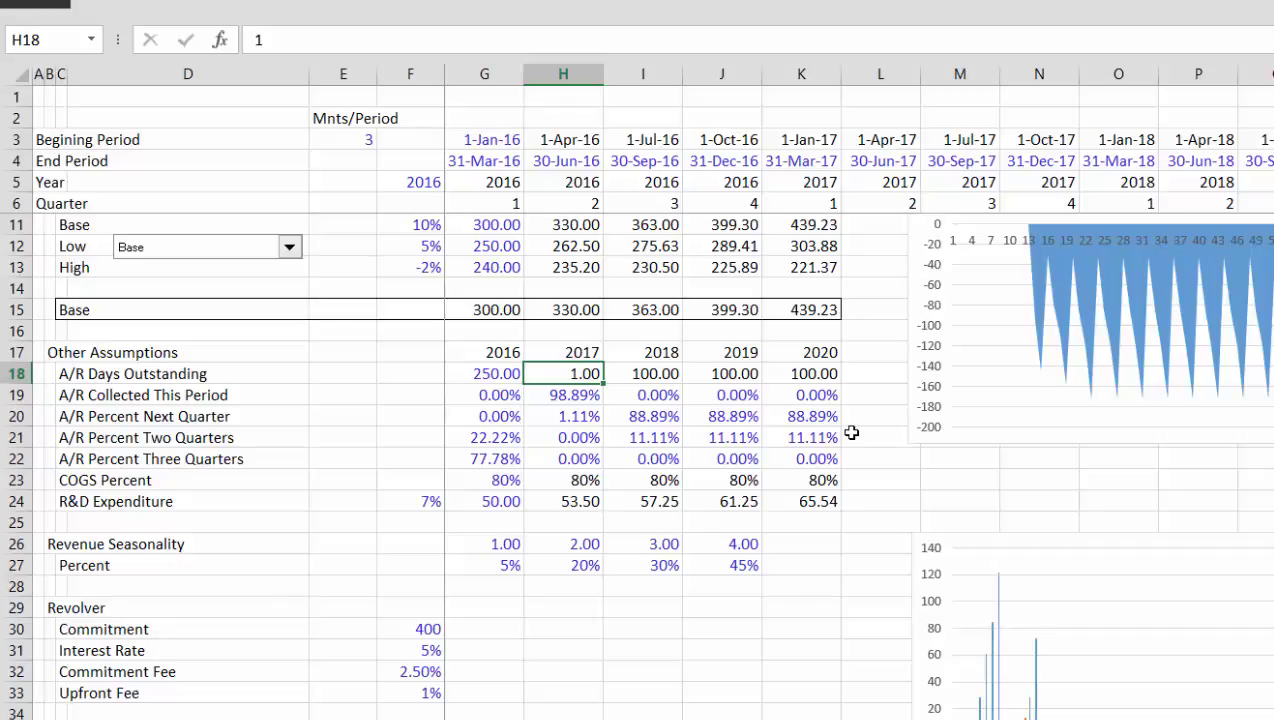
{"action": "key", "text": "Right"}
{"action": "type", "text": "30"}
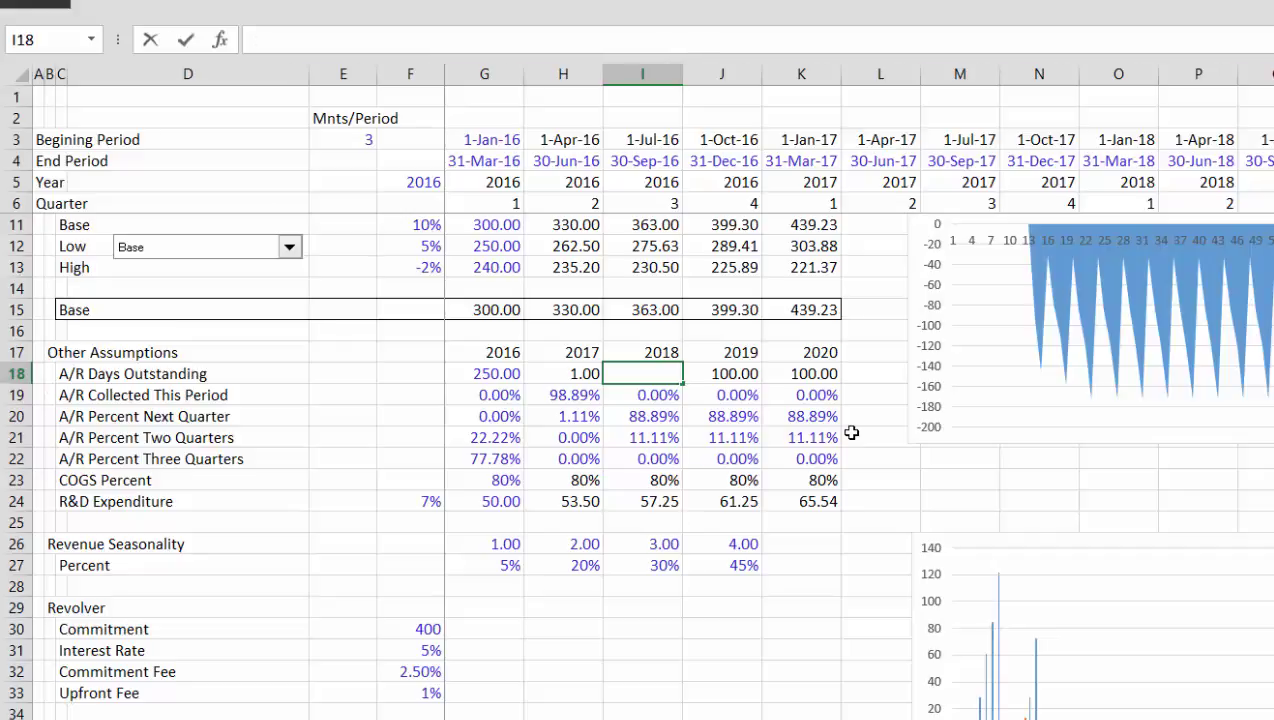
{"action": "key", "text": "ctrl+Return"}
{"action": "key", "text": "Down"}
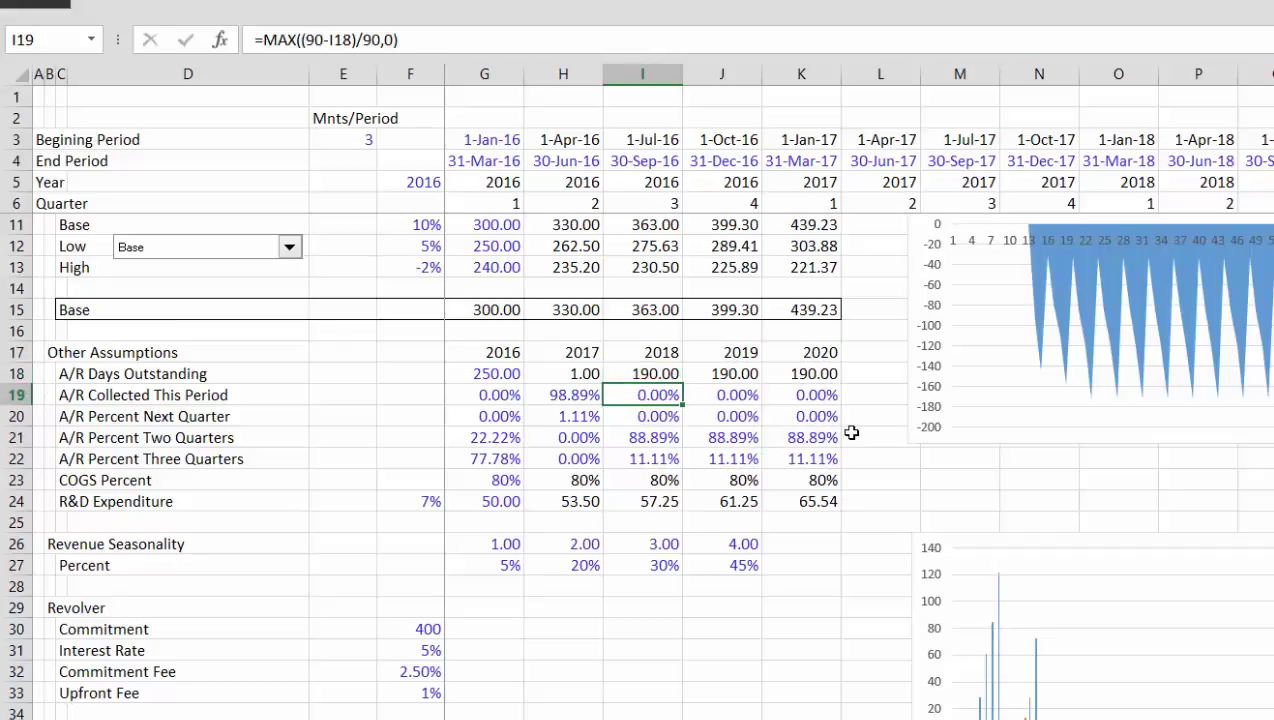
{"action": "key", "text": "Up"}
{"action": "key", "text": "Down"}
{"action": "key", "text": "Down"}
{"action": "key", "text": "Down"}
{"action": "key", "text": "Down"}
{"action": "key", "text": "Down"}
{"action": "key", "text": "Down"}
{"action": "key", "text": "Down"}
{"action": "key", "text": "Down"}
{"action": "key", "text": "Down"}
{"action": "key", "text": "Down"}
{"action": "key", "text": "Down"}
{"action": "key", "text": "Down"}
{"action": "key", "text": "Down"}
{"action": "key", "text": "Down"}
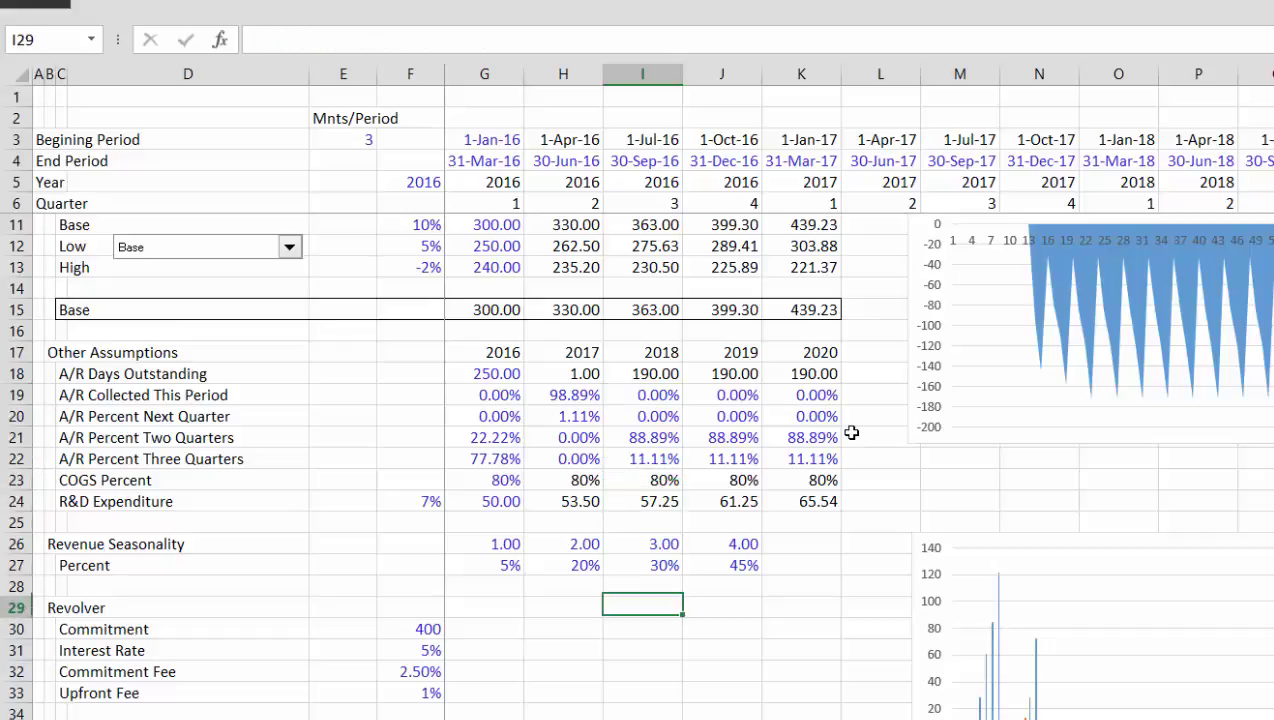
{"action": "key", "text": "Up"}
{"action": "key", "text": "Up"}
{"action": "key", "text": "Up"}
{"action": "key", "text": "Up"}
{"action": "key", "text": "Up"}
{"action": "key", "text": "Up"}
{"action": "key", "text": "Up"}
{"action": "key", "text": "Up"}
{"action": "key", "text": "Up"}
{"action": "key", "text": "Up"}
{"action": "key", "text": "Up"}
{"action": "key", "text": "Up"}
{"action": "key", "text": "Up"}
{"action": "key", "text": "Up"}
{"action": "key", "text": "Up"}
{"action": "key", "text": "Up"}
{"action": "key", "text": "Up"}
{"action": "key", "text": "Up"}
{"action": "key", "text": "Up"}
{"action": "key", "text": "Up"}
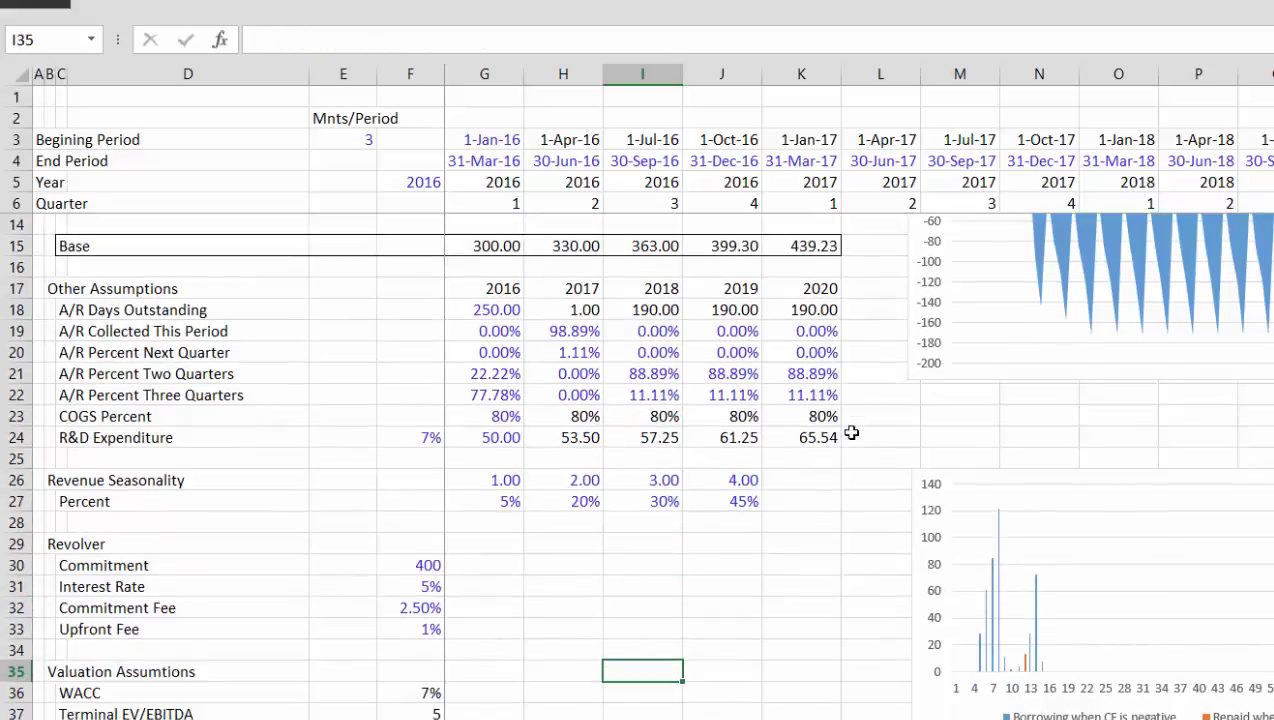
{"action": "key", "text": "Down"}
{"action": "key", "text": "Down"}
{"action": "key", "text": "Down"}
{"action": "key", "text": "Down"}
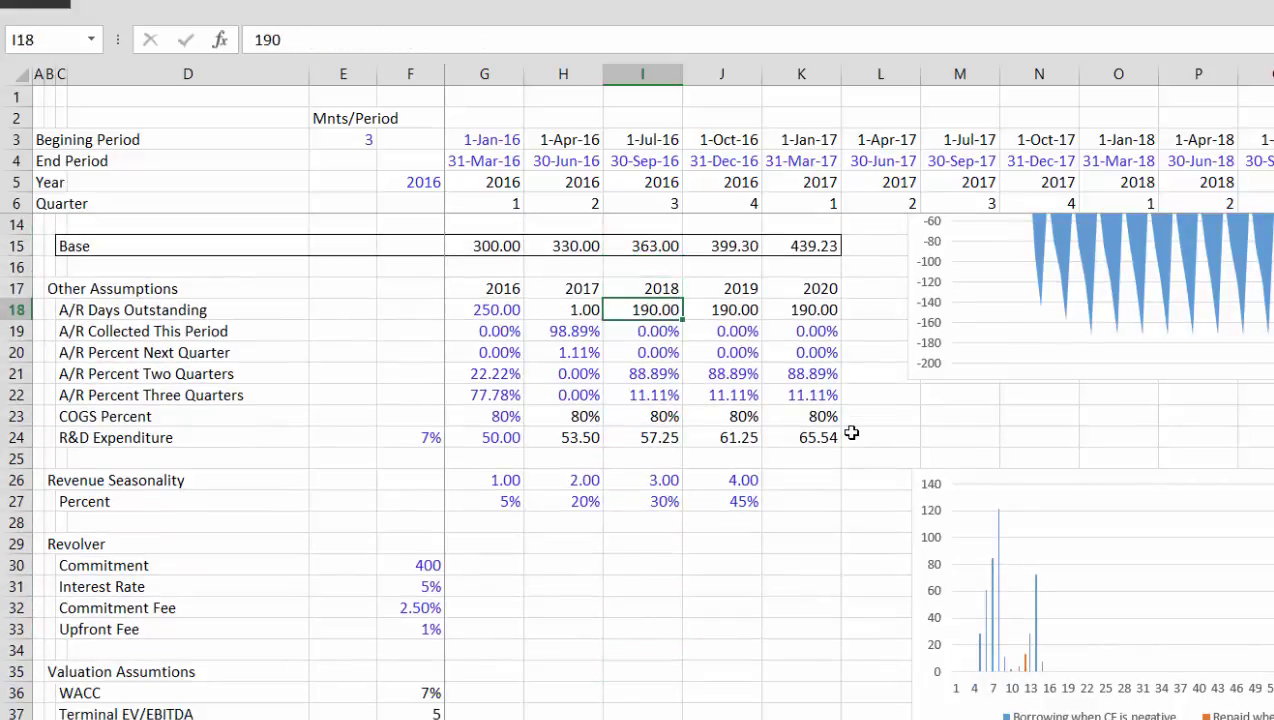
Set the A/R Days Outstanding assumption to 150 for 2019 and 120 for 2020
{"action": "key", "text": "Right"}
{"action": "type", "text": "20"}
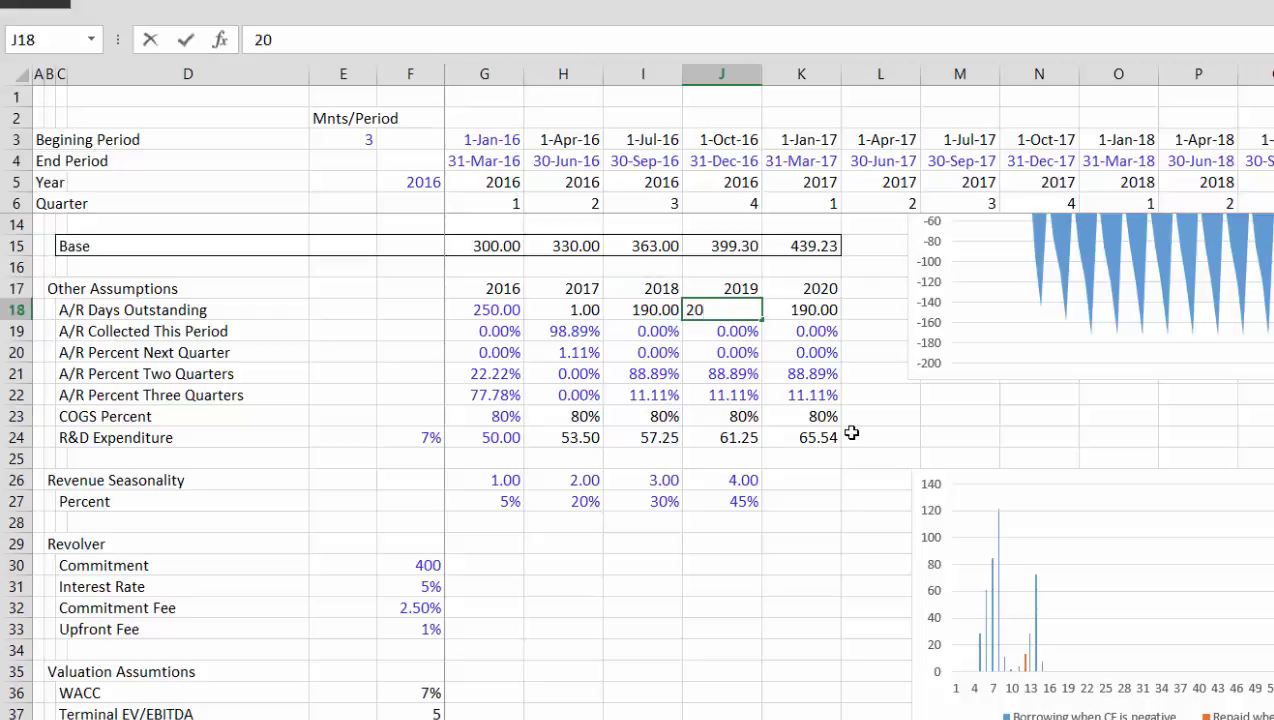
{"action": "key", "text": "BackSpace"}
{"action": "key", "text": "BackSpace"}
{"action": "type", "text": "150"}
{"action": "key", "text": "Return"}
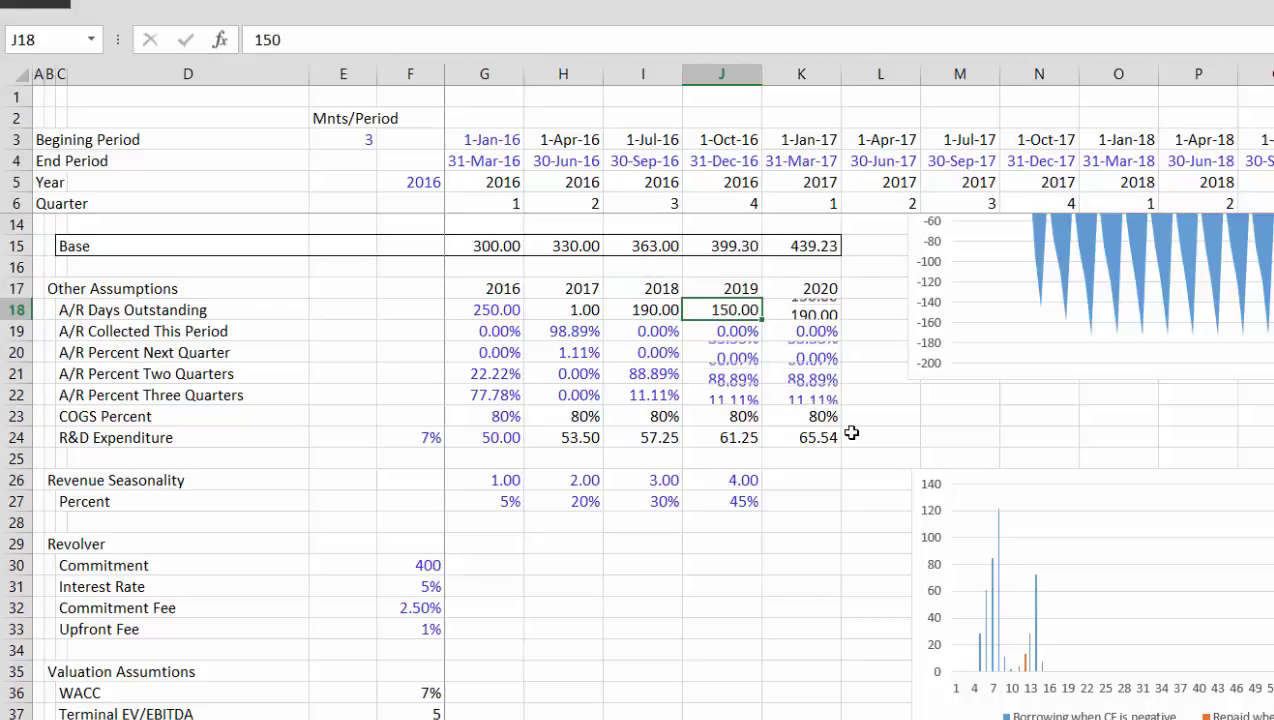
{"action": "key", "text": "Up"}
{"action": "key", "text": "Right"}
{"action": "type", "text": "120"}
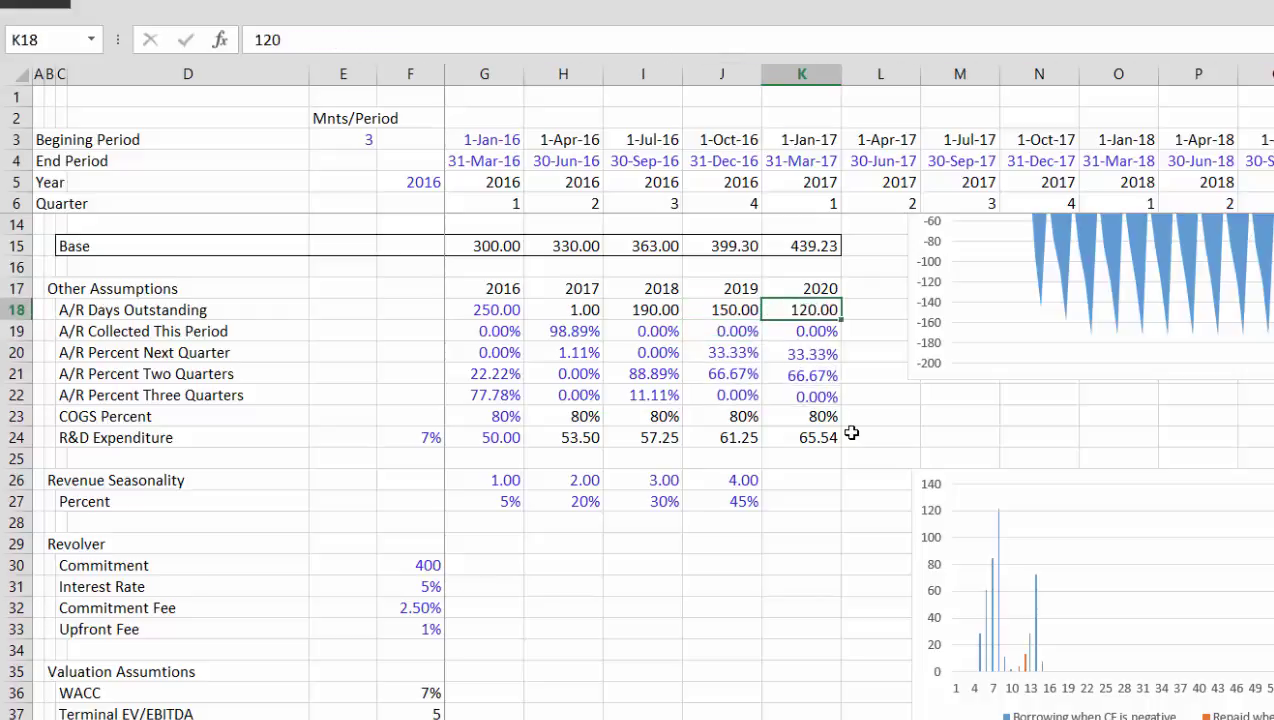
{"action": "key", "text": "Return"}
Examine the two-quarter and three-quarter A/R collection percentages for 2018 and 2019 under Other Assumptions
{"action": "key", "text": "Down"}
{"action": "key", "text": "Left"}
{"action": "key", "text": "Down"}
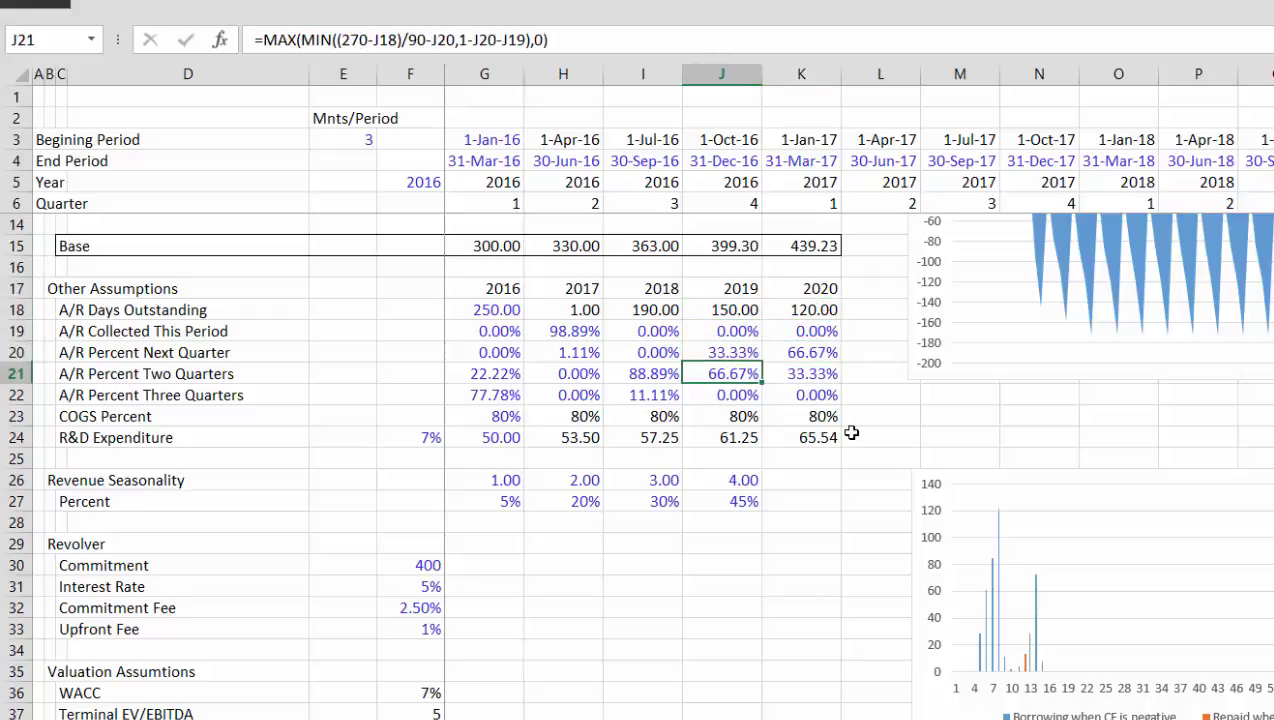
{"action": "key", "text": "Down"}
{"action": "key", "text": "Left"}
{"action": "key", "text": "Up"}
{"action": "key", "text": "Down"}
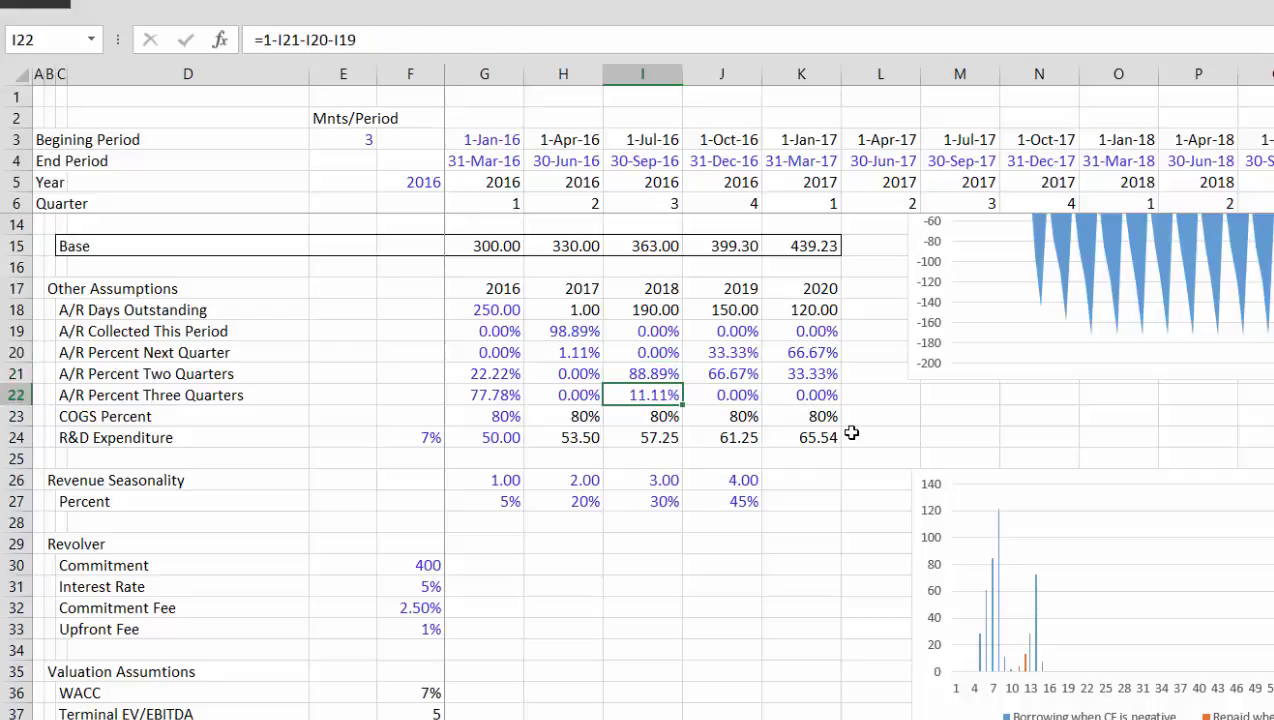
Go from Other Assumptions to the A/R Balance section and review its collections and Change in WC rows for the third quarter of 2016
{"action": "key", "text": "Down"}
{"action": "key", "text": "Down"}
{"action": "key", "text": "Down"}
{"action": "key", "text": "Down"}
{"action": "key", "text": "Down"}
{"action": "key", "text": "Down"}
{"action": "key", "text": "Down"}
{"action": "key", "text": "Down"}
{"action": "key", "text": "Down"}
{"action": "key", "text": "Down"}
{"action": "key", "text": "Down"}
{"action": "key", "text": "Down"}
{"action": "key", "text": "Down"}
{"action": "key", "text": "Down"}
{"action": "key", "text": "Down"}
{"action": "key", "text": "Down"}
{"action": "key", "text": "Down"}
{"action": "key", "text": "Down"}
{"action": "key", "text": "Down"}
{"action": "key", "text": "Down"}
{"action": "key", "text": "Down"}
{"action": "key", "text": "Down"}
{"action": "key", "text": "Down"}
{"action": "key", "text": "Down"}
{"action": "key", "text": "Down"}
{"action": "key", "text": "Down"}
{"action": "key", "text": "Down"}
{"action": "key", "text": "Down"}
{"action": "key", "text": "Down"}
{"action": "key", "text": "Down"}
{"action": "key", "text": "Down"}
{"action": "key", "text": "Down"}
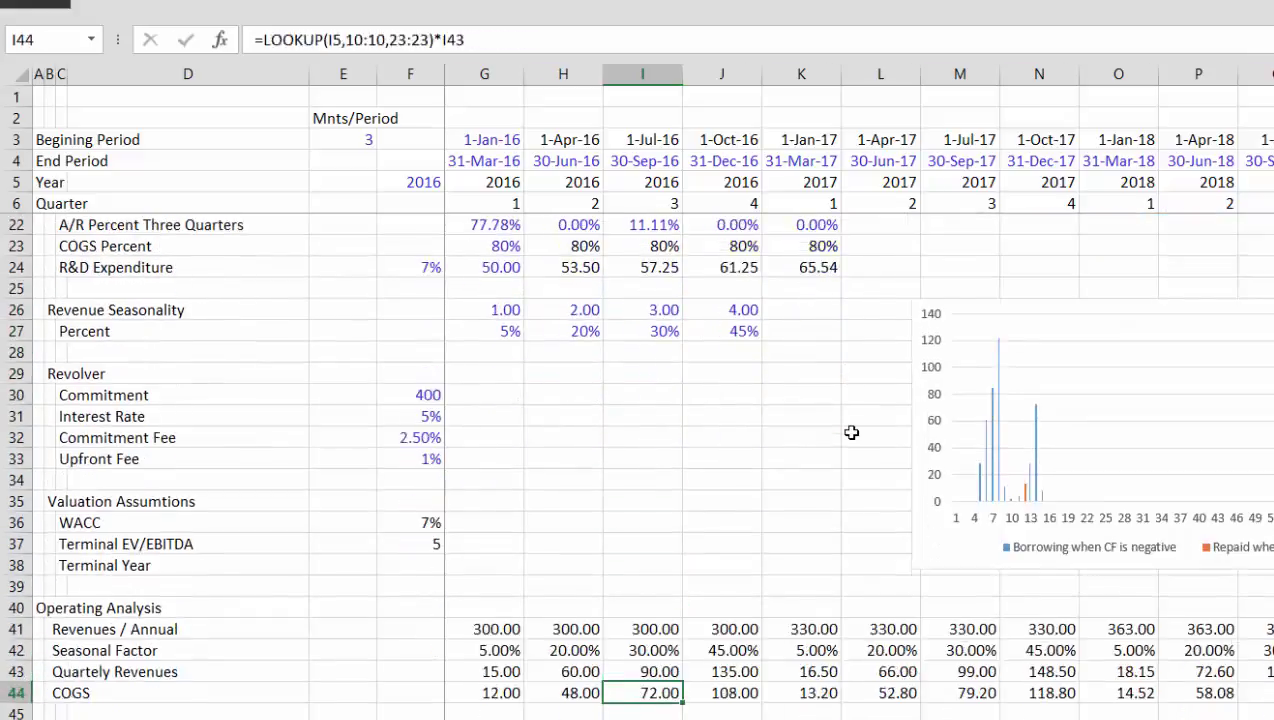
{"action": "key", "text": "Down"}
{"action": "key", "text": "Down"}
{"action": "key", "text": "Down"}
{"action": "key", "text": "Down"}
{"action": "key", "text": "Down"}
{"action": "key", "text": "Down"}
{"action": "key", "text": "Down"}
{"action": "key", "text": "Down"}
{"action": "key", "text": "Down"}
{"action": "key", "text": "Down"}
{"action": "key", "text": "Down"}
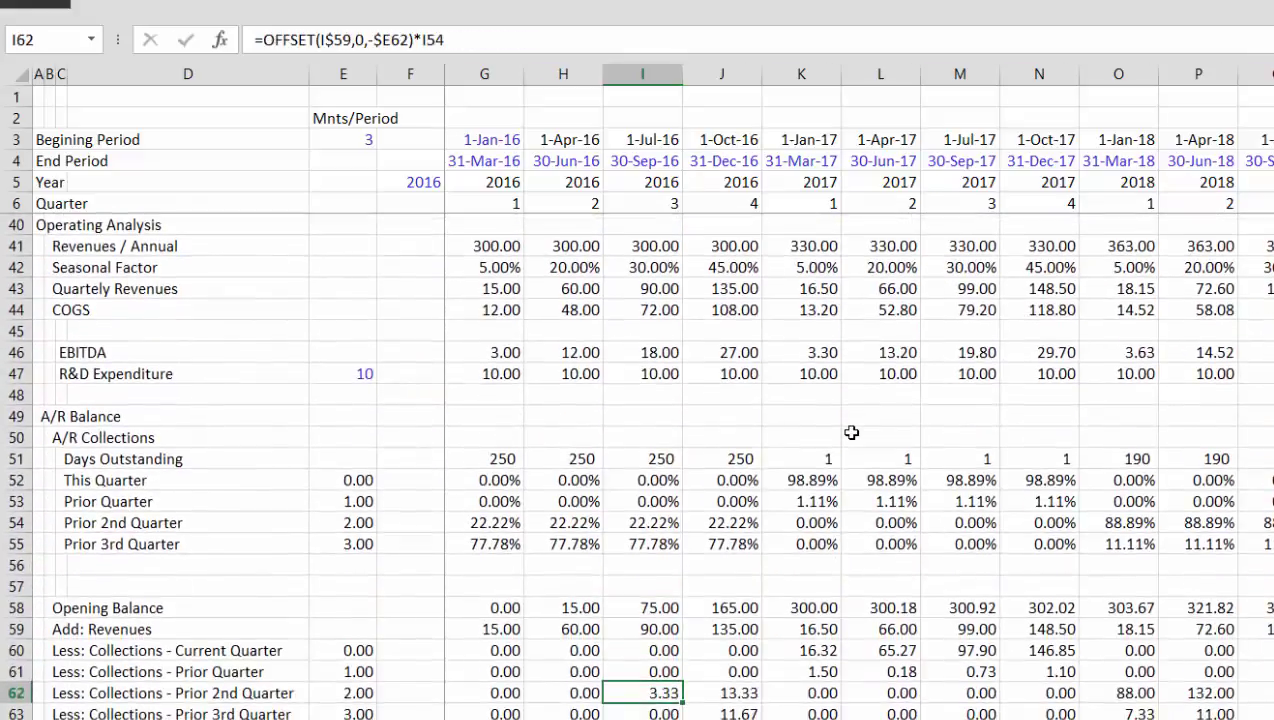
{"action": "key", "text": "Down"}
{"action": "key", "text": "Up"}
{"action": "key", "text": "Up"}
{"action": "key", "text": "Up"}
{"action": "key", "text": "Up"}
{"action": "key", "text": "Up"}
{"action": "key", "text": "Up"}
{"action": "key", "text": "Up"}
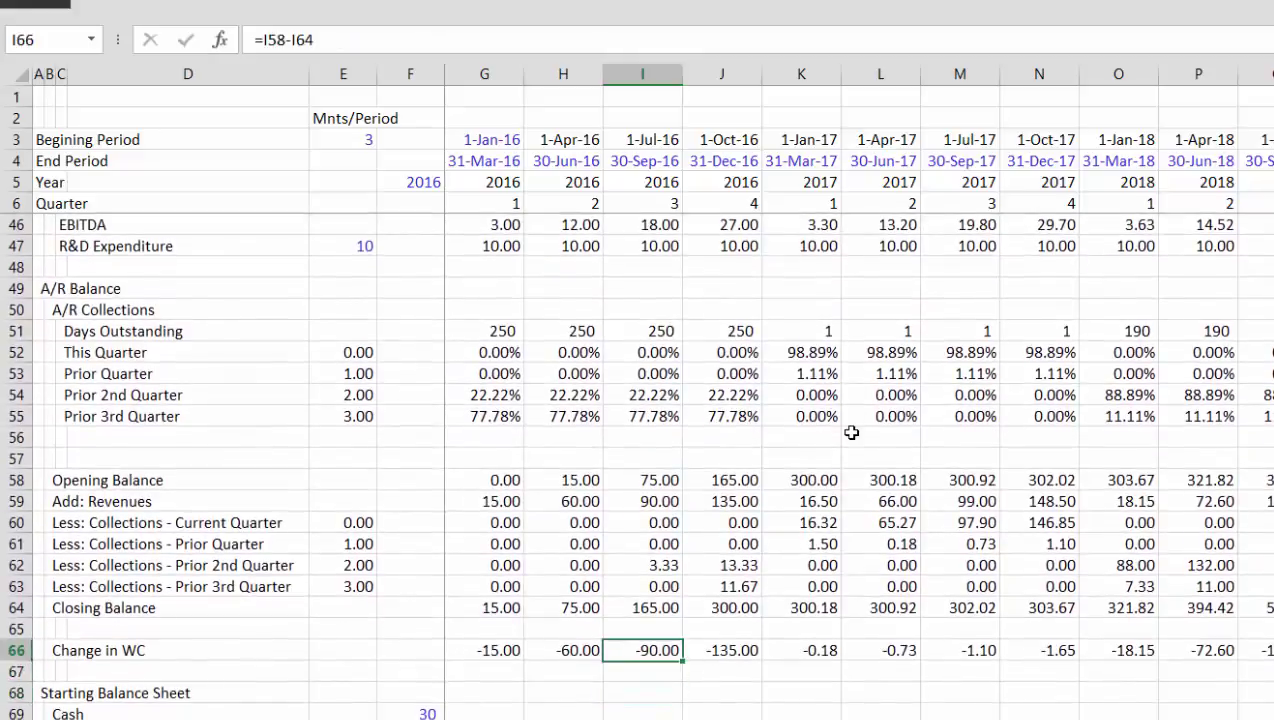
Examine the A/R opening balance, revenues and collection rows for the third and fourth quarters of 2016
{"action": "key", "text": "Up"}
{"action": "key", "text": "Up"}
{"action": "key", "text": "Up"}
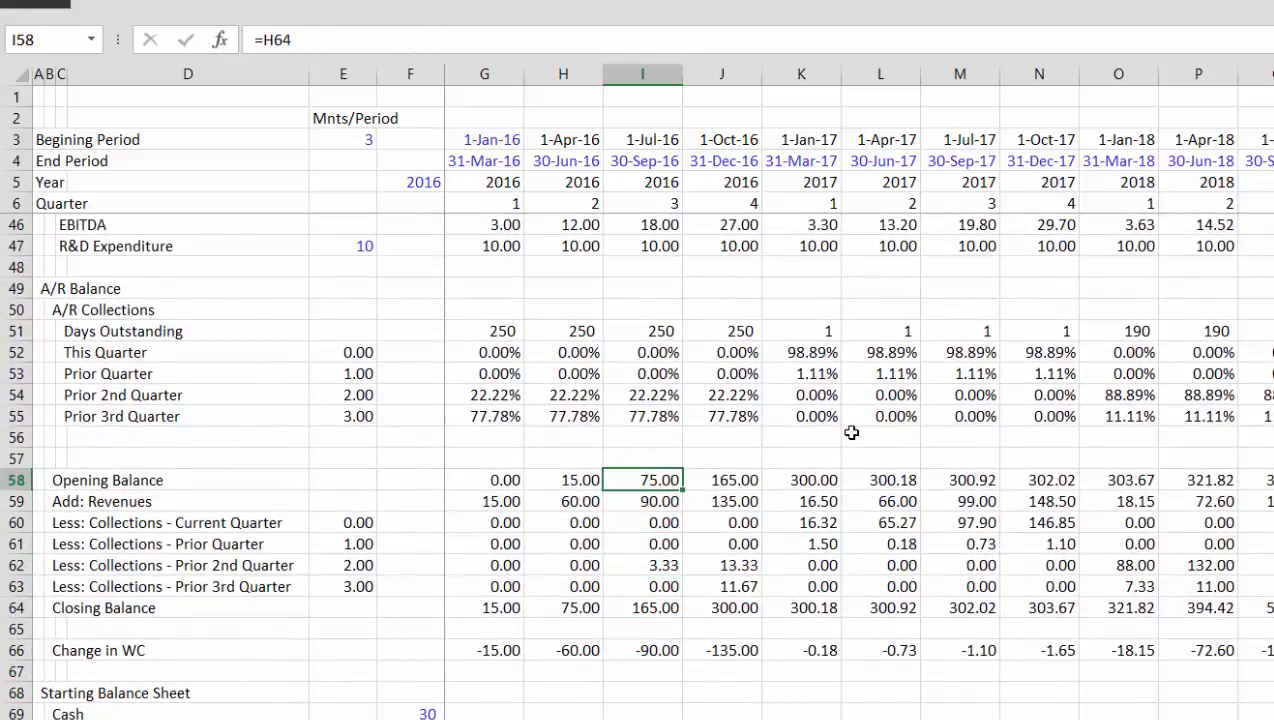
{"action": "key", "text": "Left"}
{"action": "key", "text": "Left"}
{"action": "key", "text": "Right"}
{"action": "key", "text": "Right"}
{"action": "key", "text": "Right"}
{"action": "key", "text": "Down"}
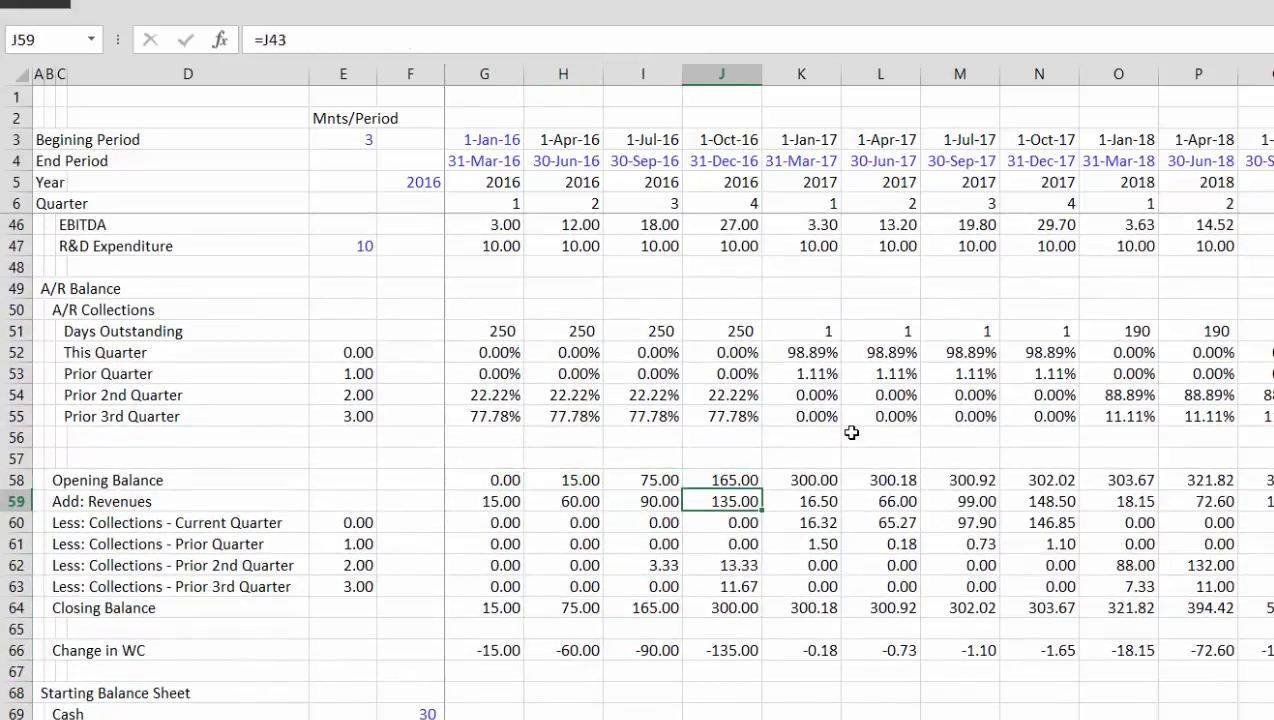
{"action": "key", "text": "Left"}
{"action": "key", "text": "Down"}
{"action": "key", "text": "Down"}
{"action": "key", "text": "Down"}
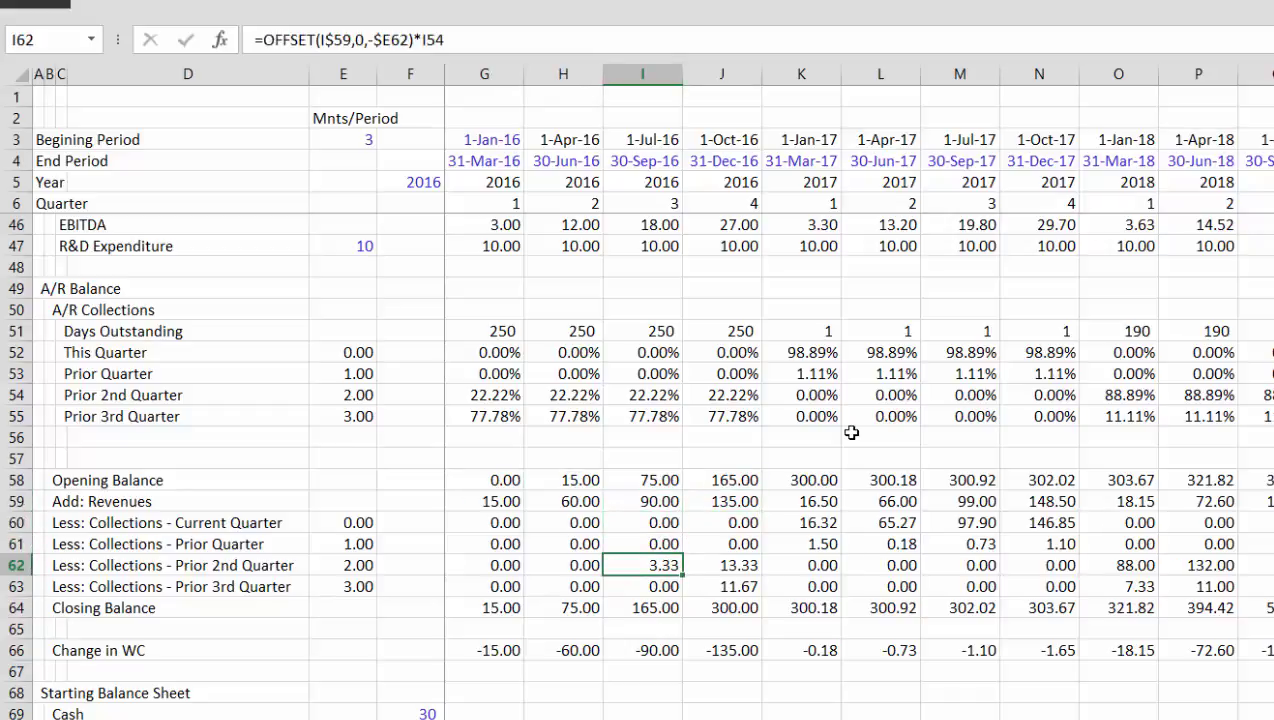
Trace the opening balance, revenues and four collection rows of the A/R balance for the first quarter of 2017
{"action": "key", "text": "Right"}
{"action": "key", "text": "Right"}
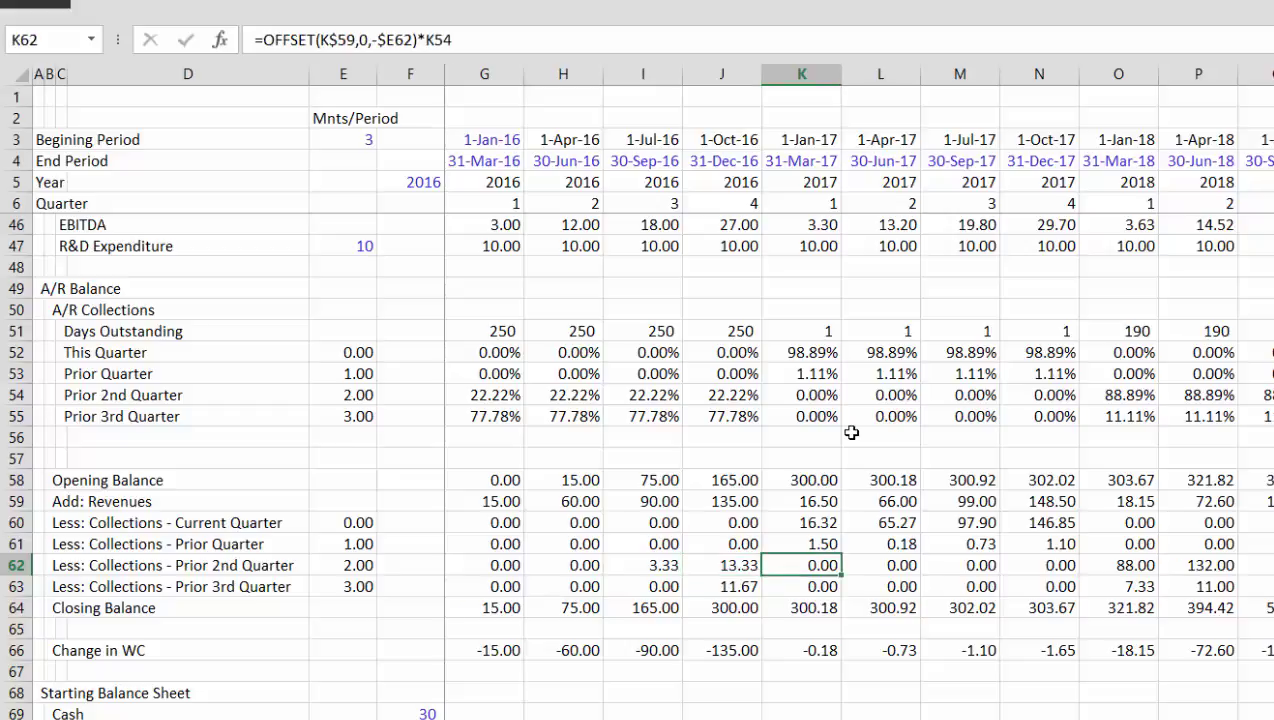
{"action": "key", "text": "Up"}
{"action": "key", "text": "Up"}
{"action": "key", "text": "Up"}
{"action": "key", "text": "Up"}
{"action": "key", "text": "Up"}
{"action": "key", "text": "Down"}
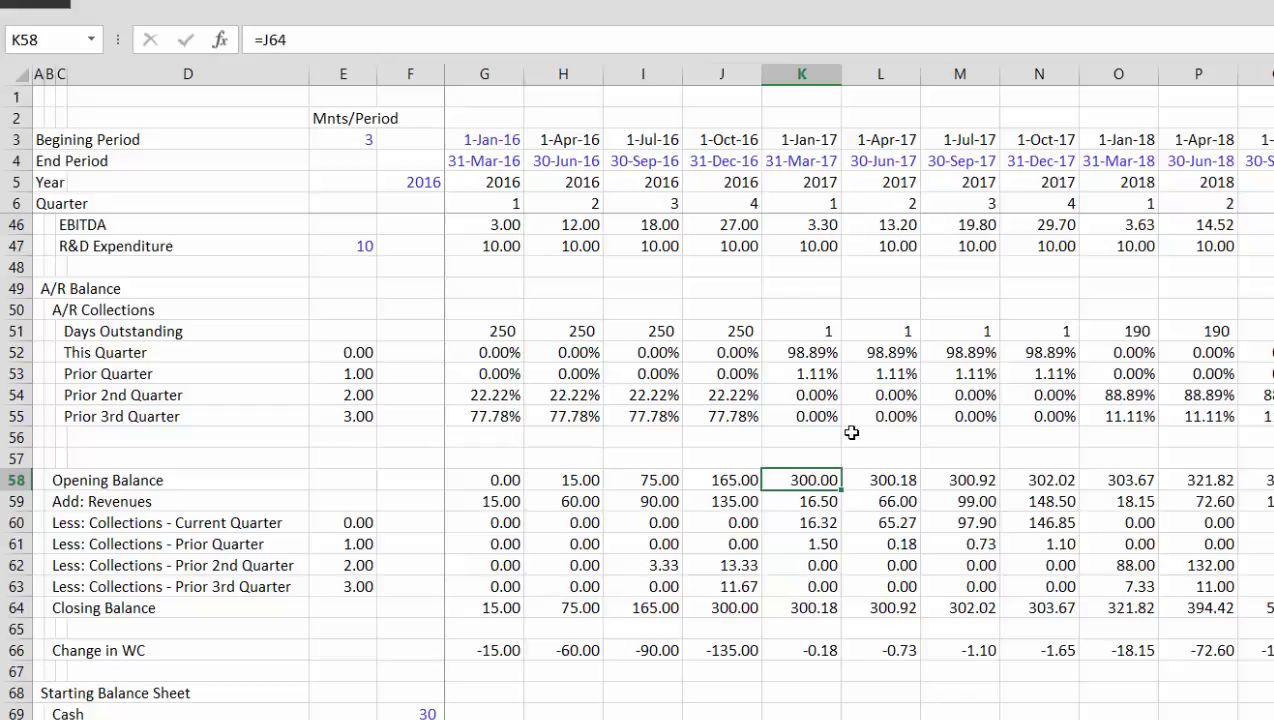
{"action": "key", "text": "Down"}
{"action": "key", "text": "Down"}
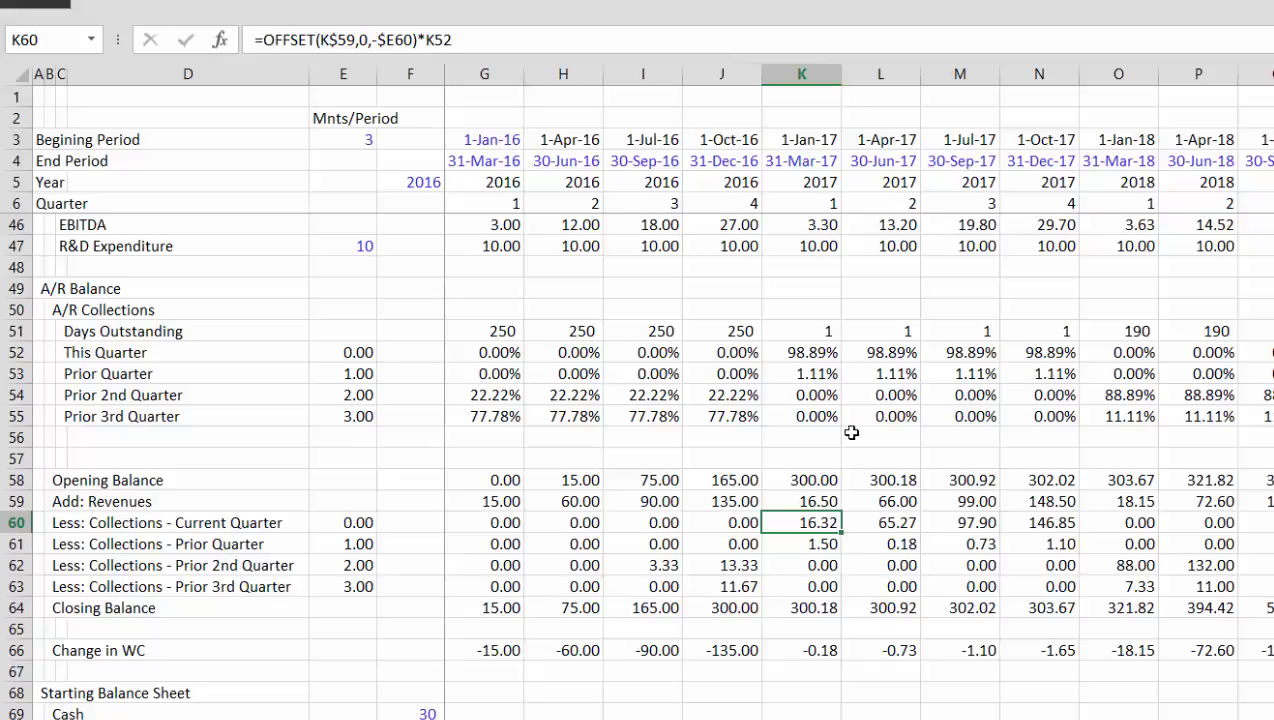
{"action": "key", "text": "Down"}
{"action": "key", "text": "Down"}
{"action": "key", "text": "Down"}
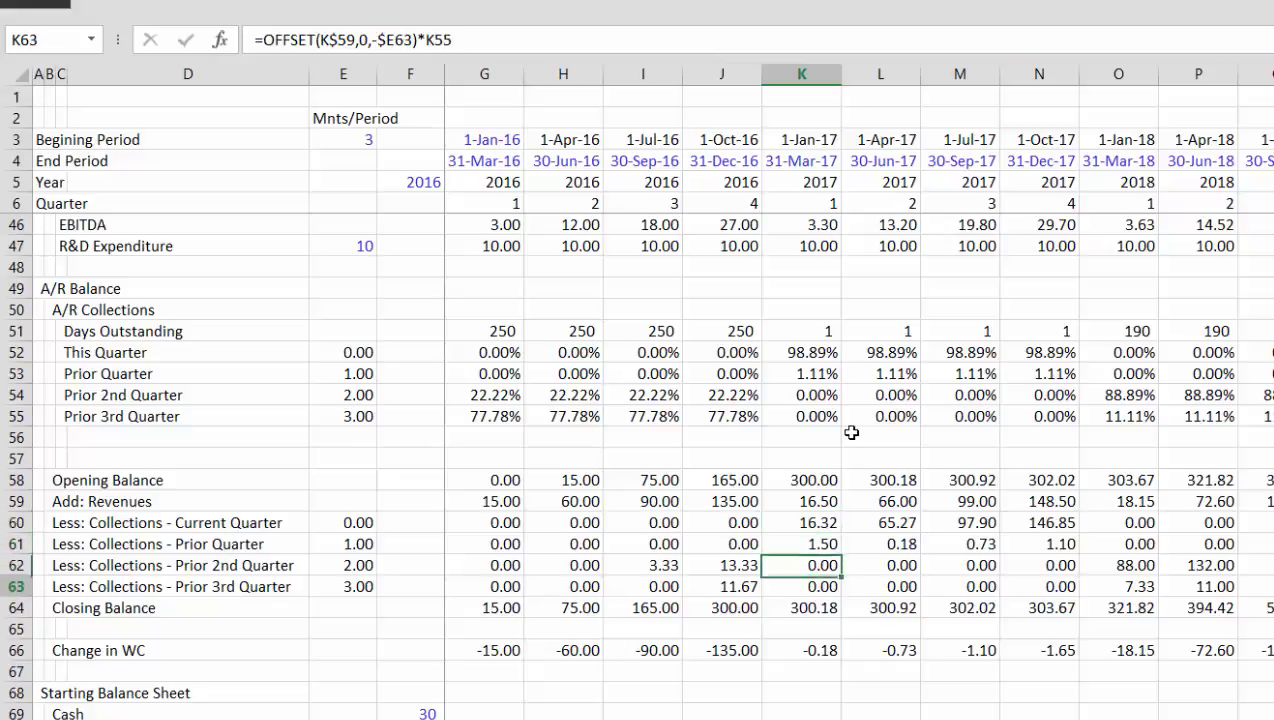
{"action": "key", "text": "Up"}
{"action": "key", "text": "Up"}
{"action": "key", "text": "Up"}
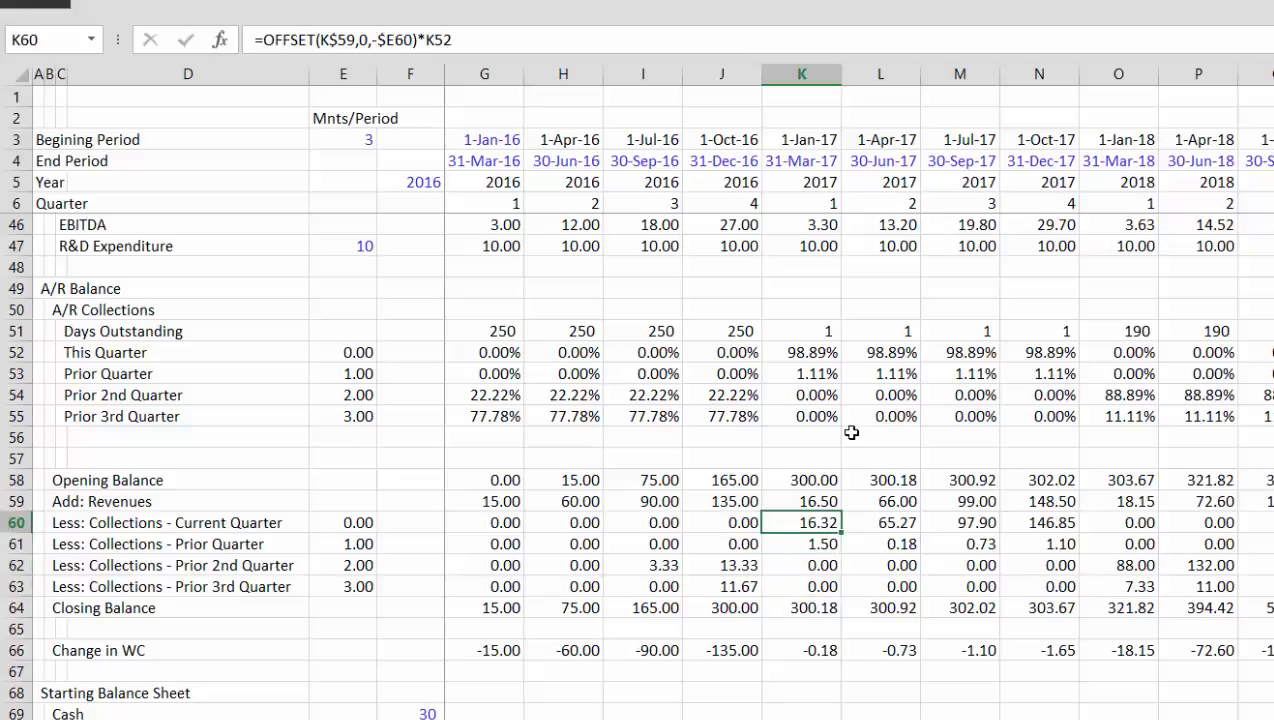
{"action": "key", "text": "Up"}
{"action": "key", "text": "Down"}
{"action": "key", "text": "Down"}
{"action": "key", "text": "Down"}
{"action": "key", "text": "Down"}
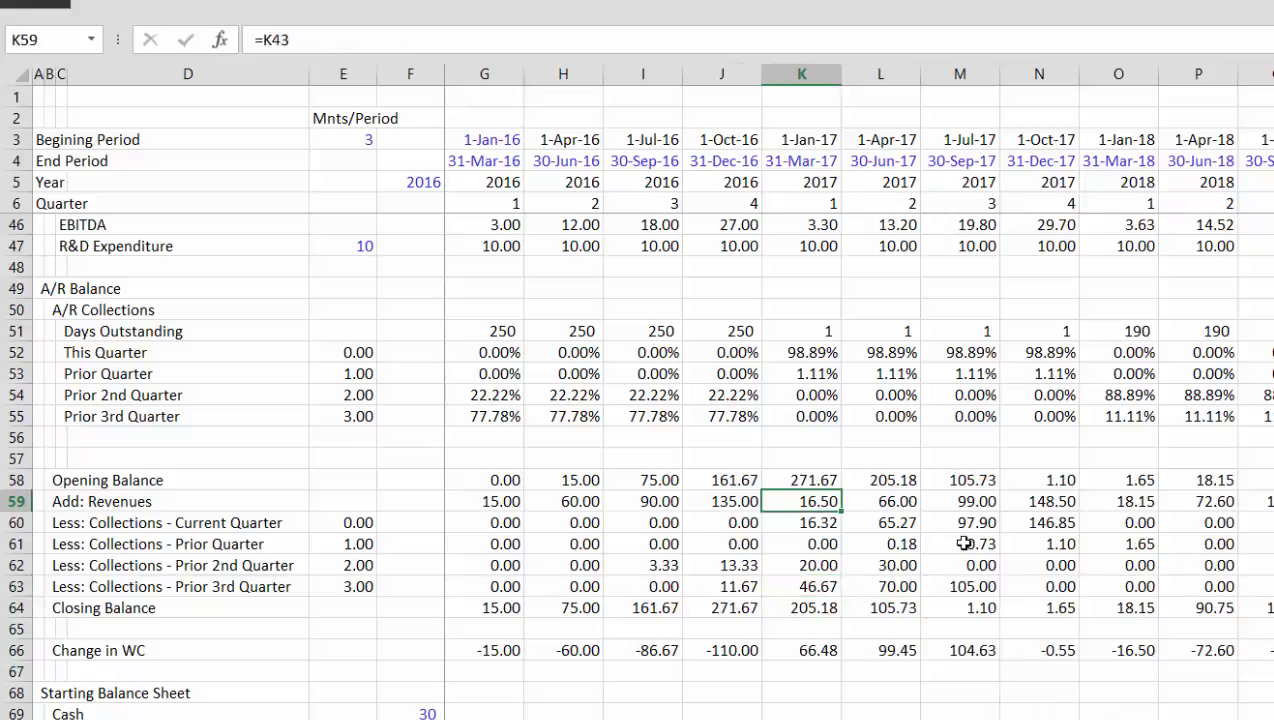
Inspect the OFFSET formulas of the four collection rows, K60 to K63, for the first quarter of 2017
{"action": "key", "text": "F2"}
{"action": "key", "text": "Escape"}
{"action": "key", "text": "Down"}
{"action": "key", "text": "F2"}
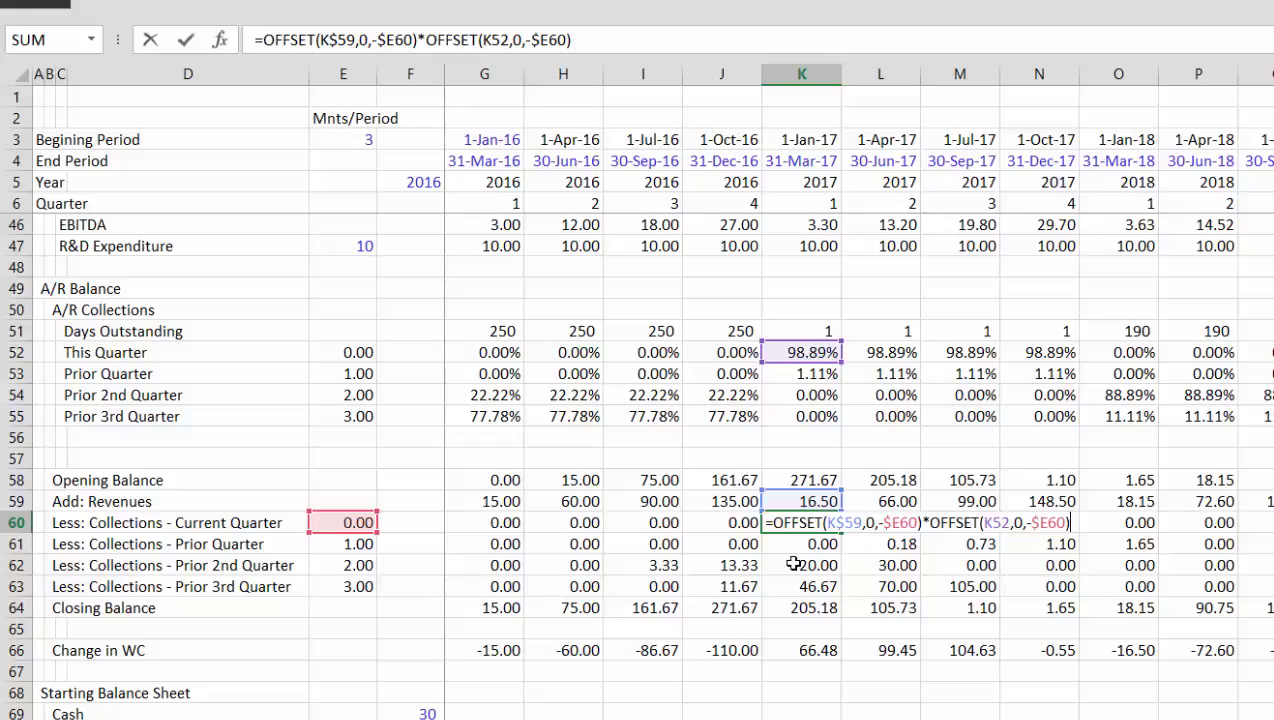
{"action": "key", "text": "Return"}
{"action": "key", "text": "F2"}
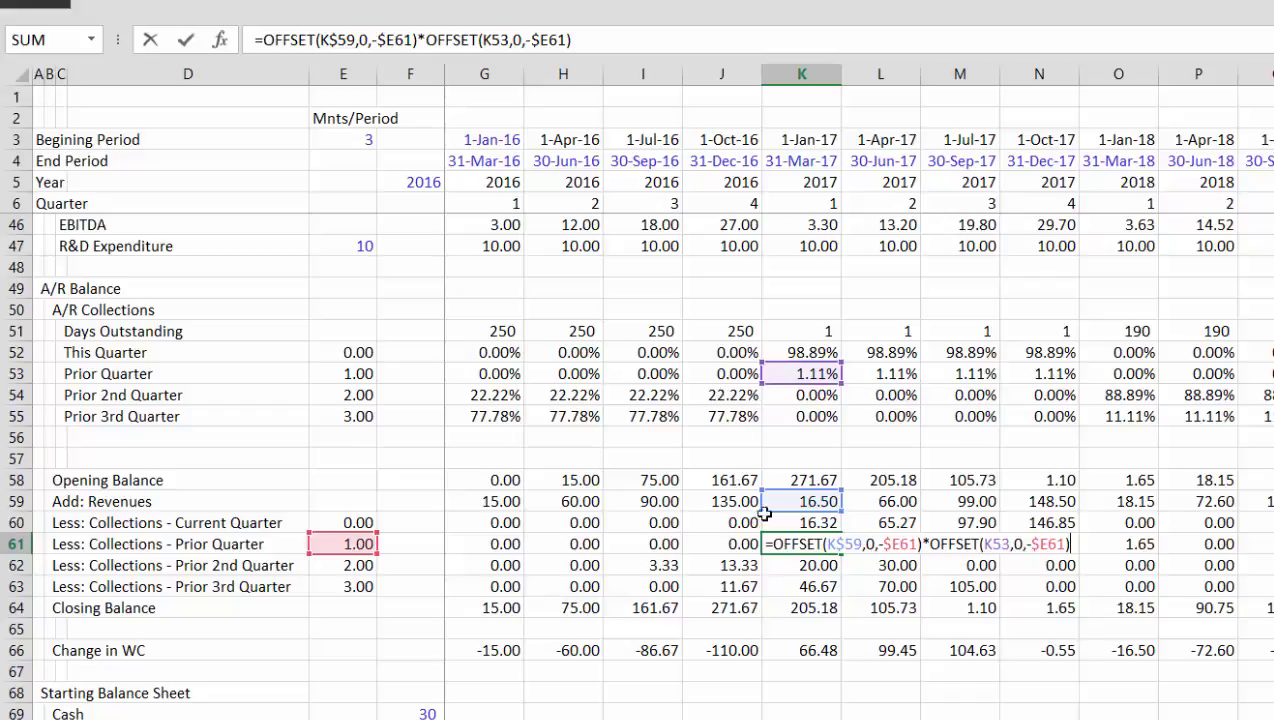
{"action": "key", "text": "Return"}
{"action": "key", "text": "F2"}
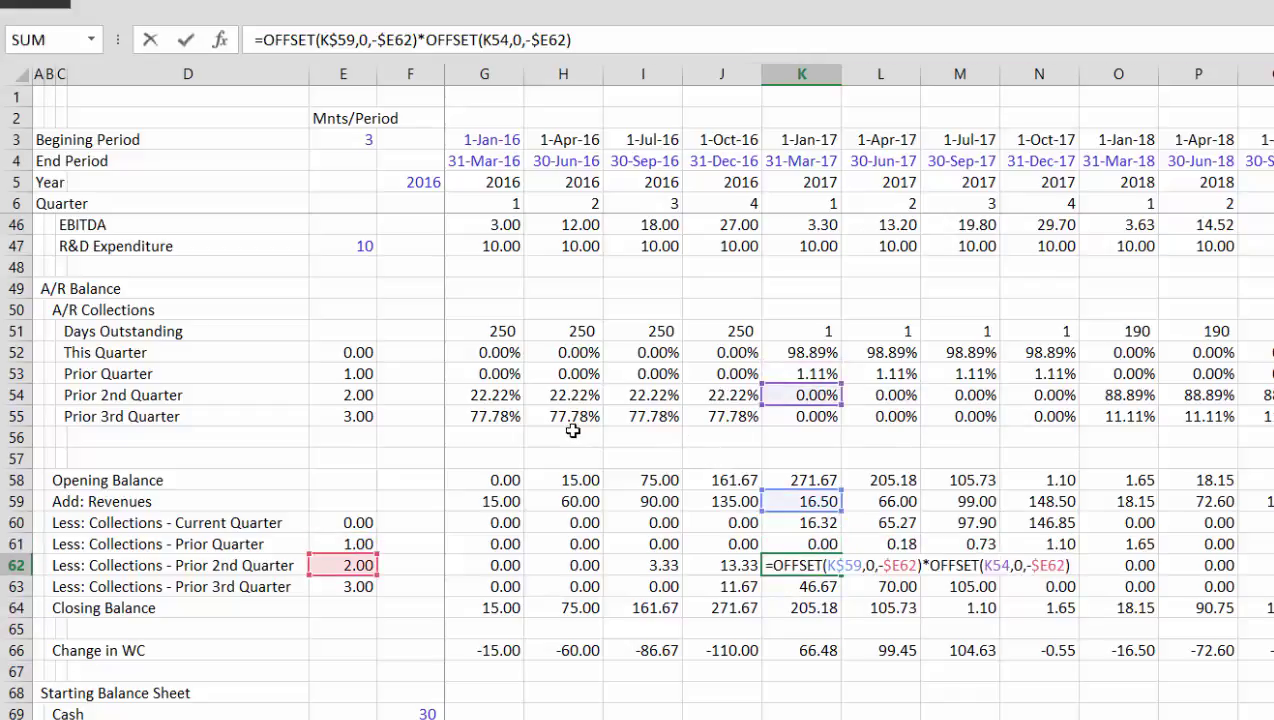
{"action": "key", "text": "Return"}
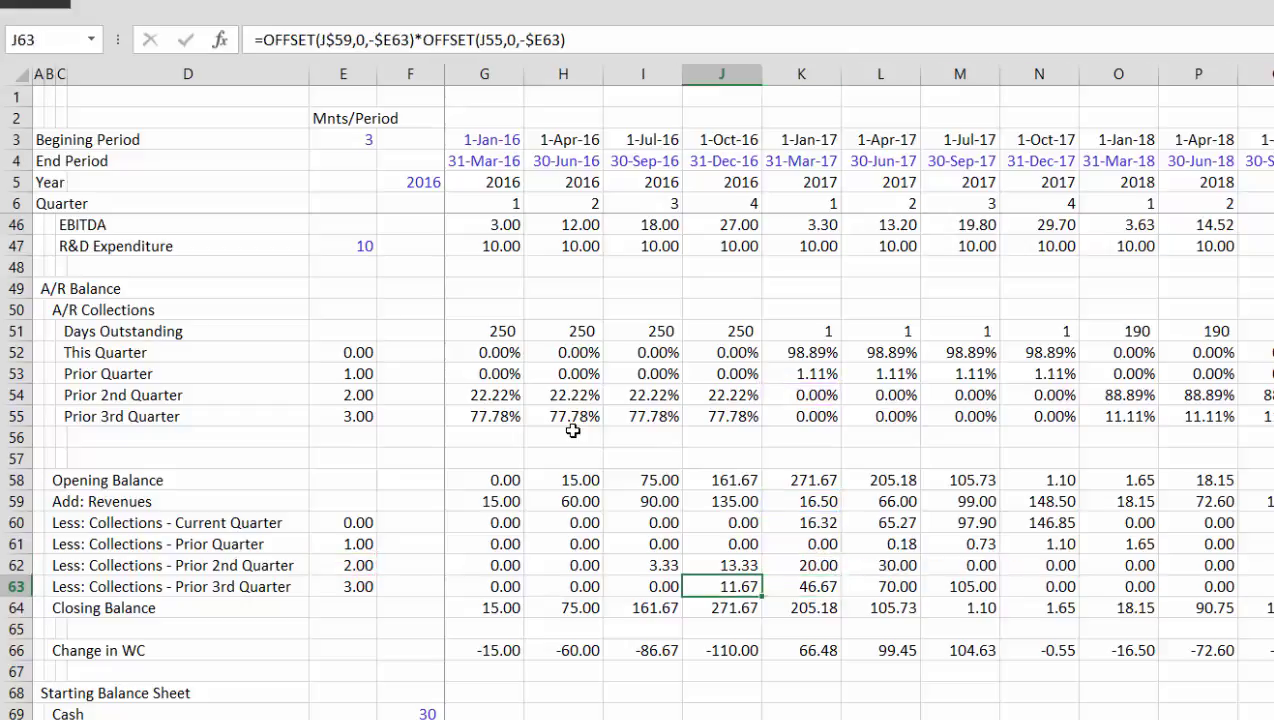
{"action": "key", "text": "F2"}
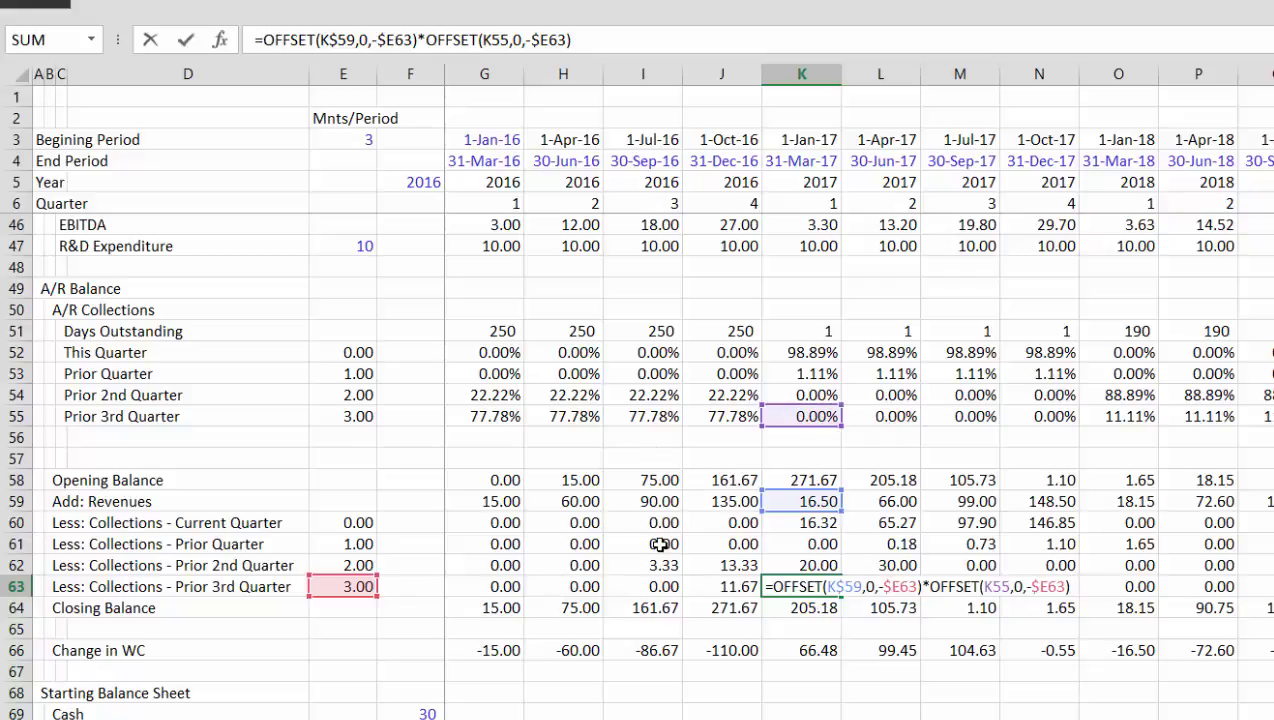
{"action": "key", "text": "Return"}
{"action": "key", "text": "Up"}
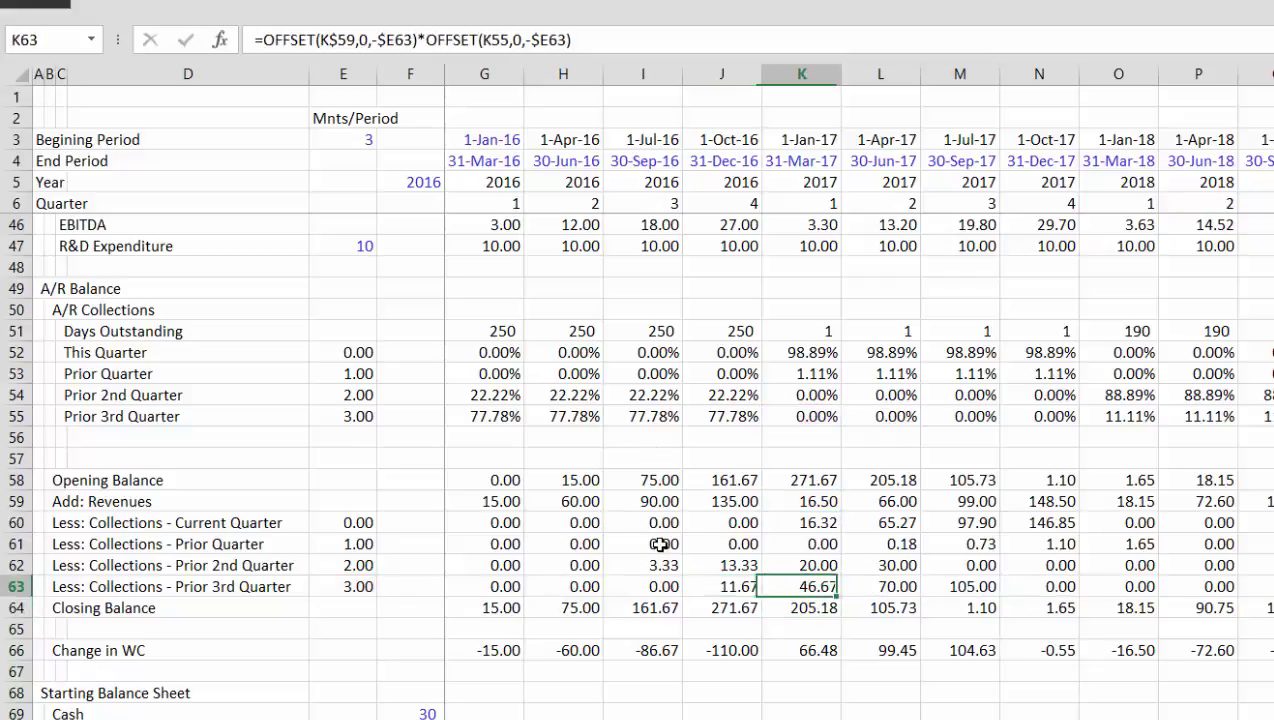
Compare the prior 3rd quarter collections across the 2017 quarters and into early 2018
{"action": "key", "text": "Right"}
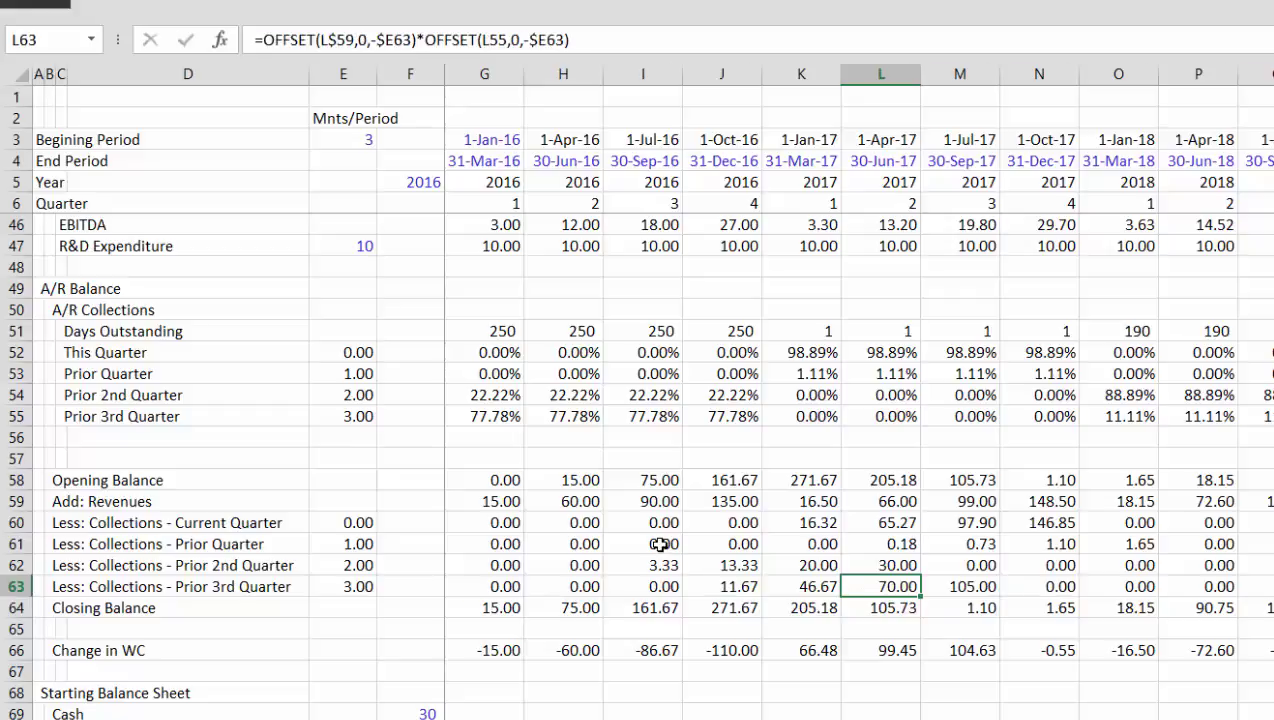
{"action": "key", "text": "Left"}
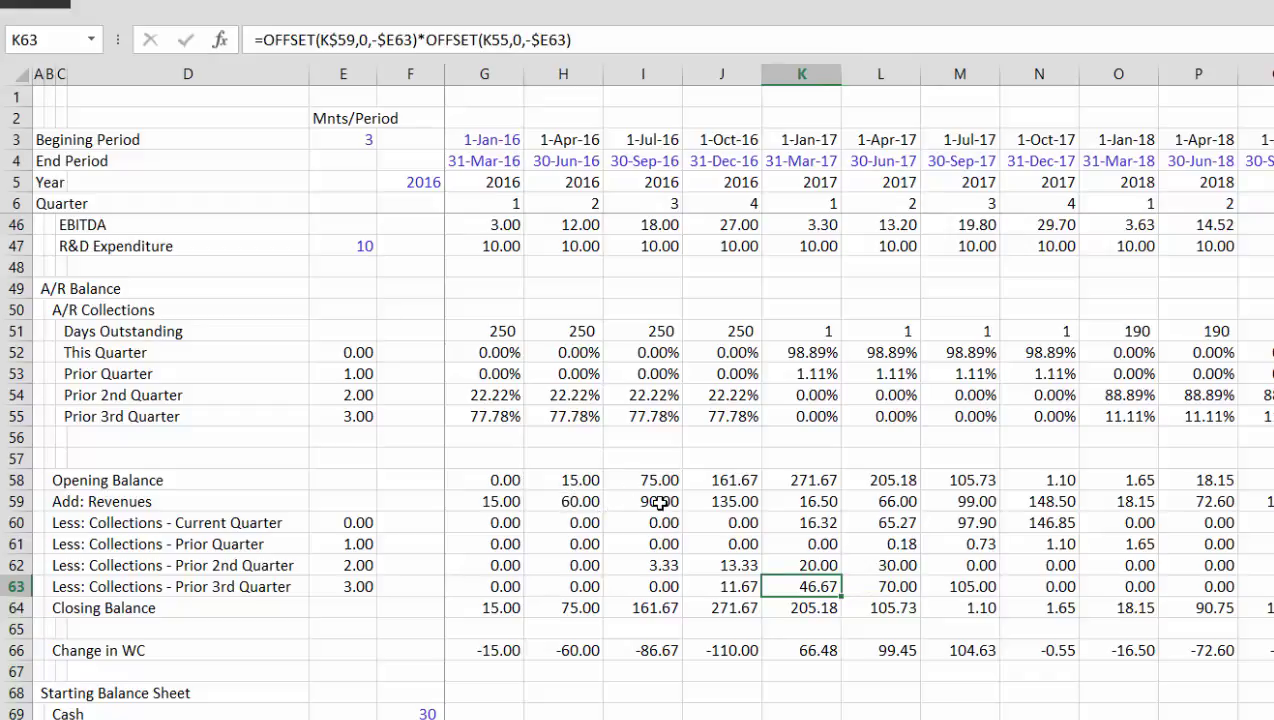
{"action": "key", "text": "Right"}
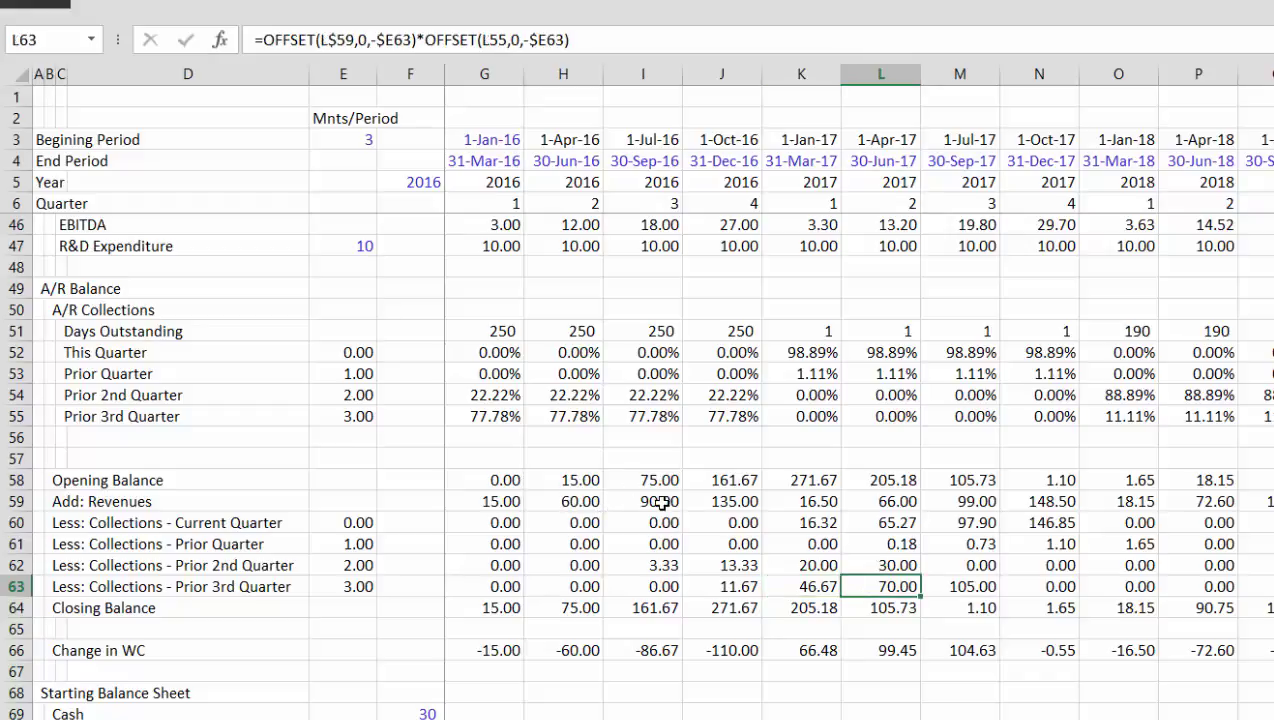
{"action": "key", "text": "Right"}
{"action": "key", "text": "Right"}
{"action": "key", "text": "Right"}
{"action": "key", "text": "Left"}
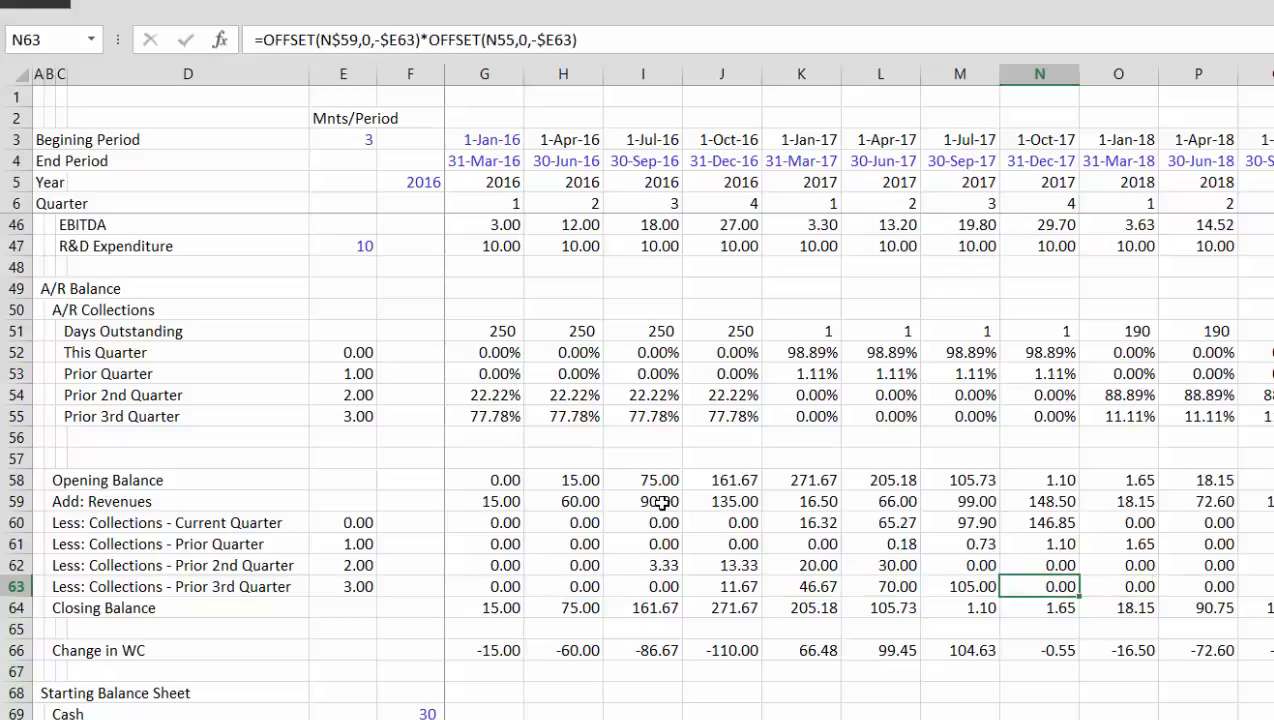
{"action": "key", "text": "Right"}
{"action": "key", "text": "Right"}
{"action": "key", "text": "Left"}
{"action": "key", "text": "Left"}
Review the prior 3rd quarter collections row from 2018 through 2021, then return to its row label
{"action": "key", "text": "Right"}
{"action": "key", "text": "Right"}
{"action": "key", "text": "Right"}
{"action": "key", "text": "Right"}
{"action": "key", "text": "Right"}
{"action": "key", "text": "Right"}
{"action": "key", "text": "Right"}
{"action": "key", "text": "Right"}
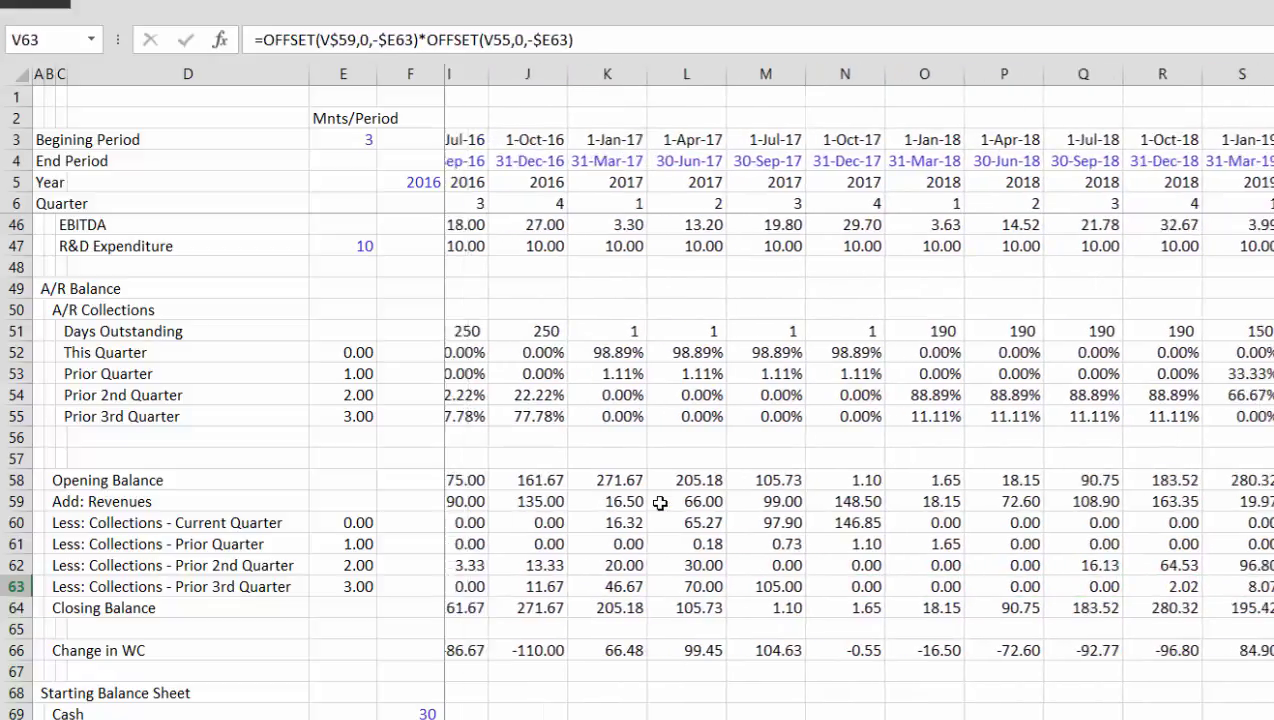
{"action": "key", "text": "Right"}
{"action": "key", "text": "Right"}
{"action": "key", "text": "Right"}
{"action": "key", "text": "Right"}
{"action": "key", "text": "Right"}
{"action": "key", "text": "Right"}
{"action": "key", "text": "Right"}
{"action": "key", "text": "Right"}
{"action": "key", "text": "Right"}
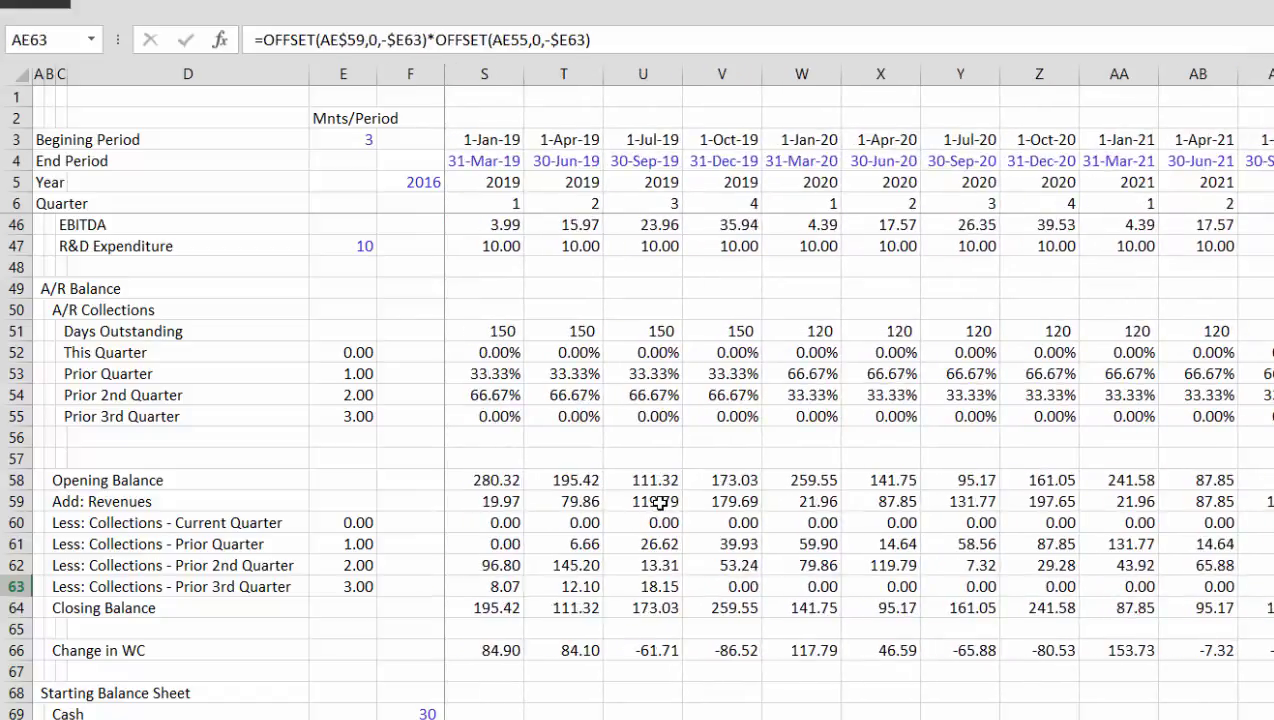
{"action": "key", "text": "Left"}
{"action": "key", "text": "Left"}
{"action": "key", "text": "Left"}
{"action": "key", "text": "Left"}
{"action": "key", "text": "Left"}
{"action": "key", "text": "Left"}
{"action": "key", "text": "Left"}
{"action": "key", "text": "Left"}
{"action": "key", "text": "Left"}
{"action": "key", "text": "Left"}
{"action": "key", "text": "Left"}
{"action": "key", "text": "Left"}
{"action": "key", "text": "Left"}
{"action": "key", "text": "Left"}
{"action": "key", "text": "Left"}
{"action": "key", "text": "Left"}
{"action": "key", "text": "Left"}
{"action": "key", "text": "Left"}
{"action": "key", "text": "Left"}
{"action": "key", "text": "Left"}
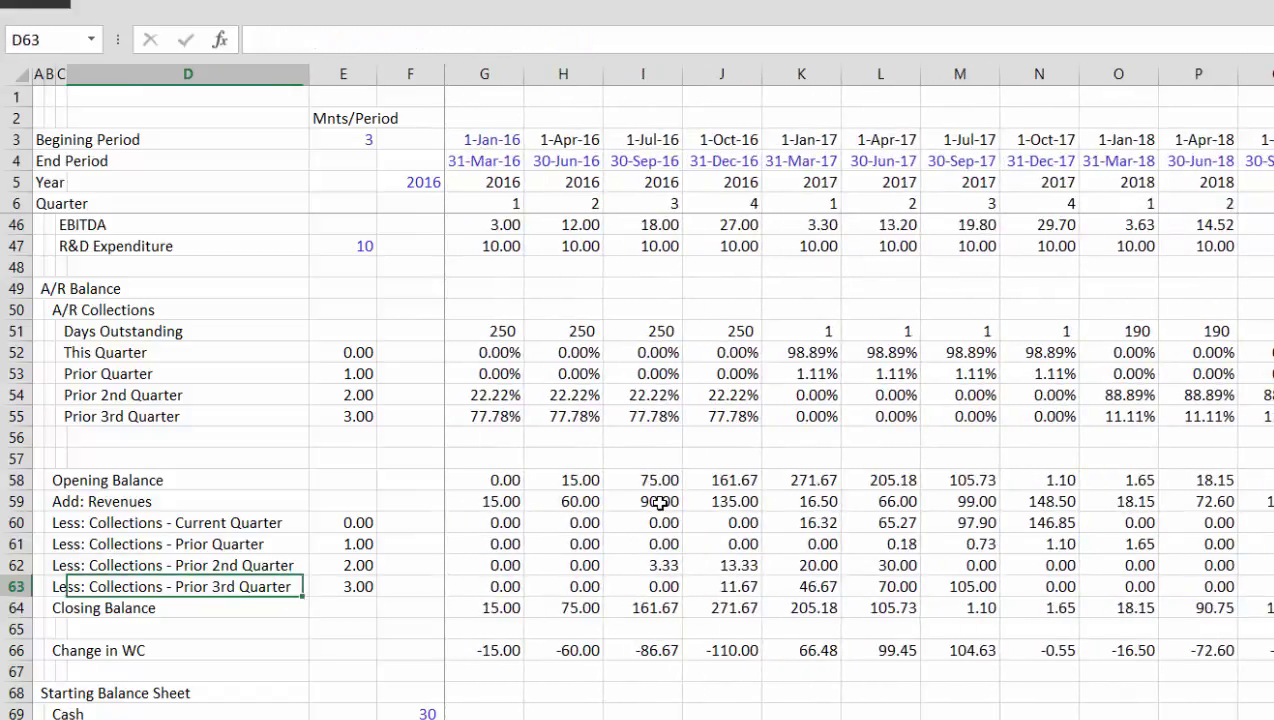
Inspect the current-quarter collections formula in G60 for the first quarter of 2016
{"action": "key", "text": "Right"}
{"action": "key", "text": "Right"}
{"action": "key", "text": "Right"}
{"action": "key", "text": "Right"}
{"action": "key", "text": "Up"}
{"action": "key", "text": "Up"}
{"action": "key", "text": "Left"}
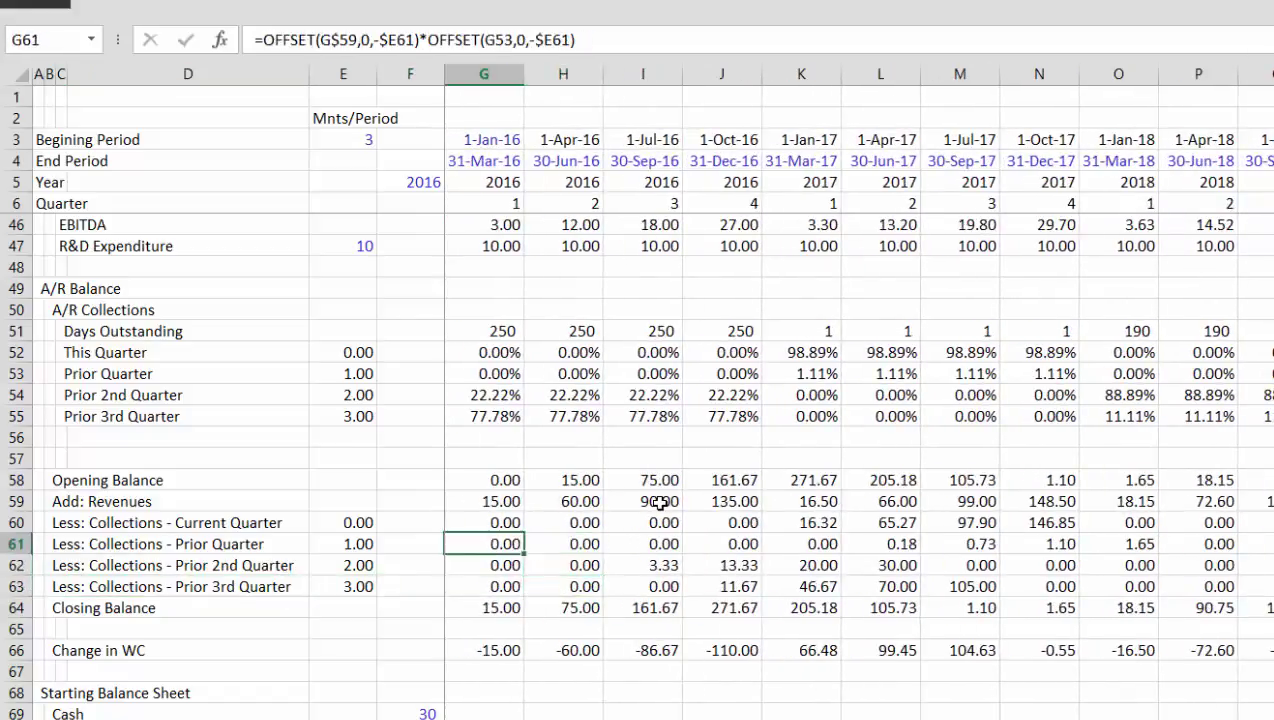
{"action": "key", "text": "Up"}
{"action": "key", "text": "F2"}
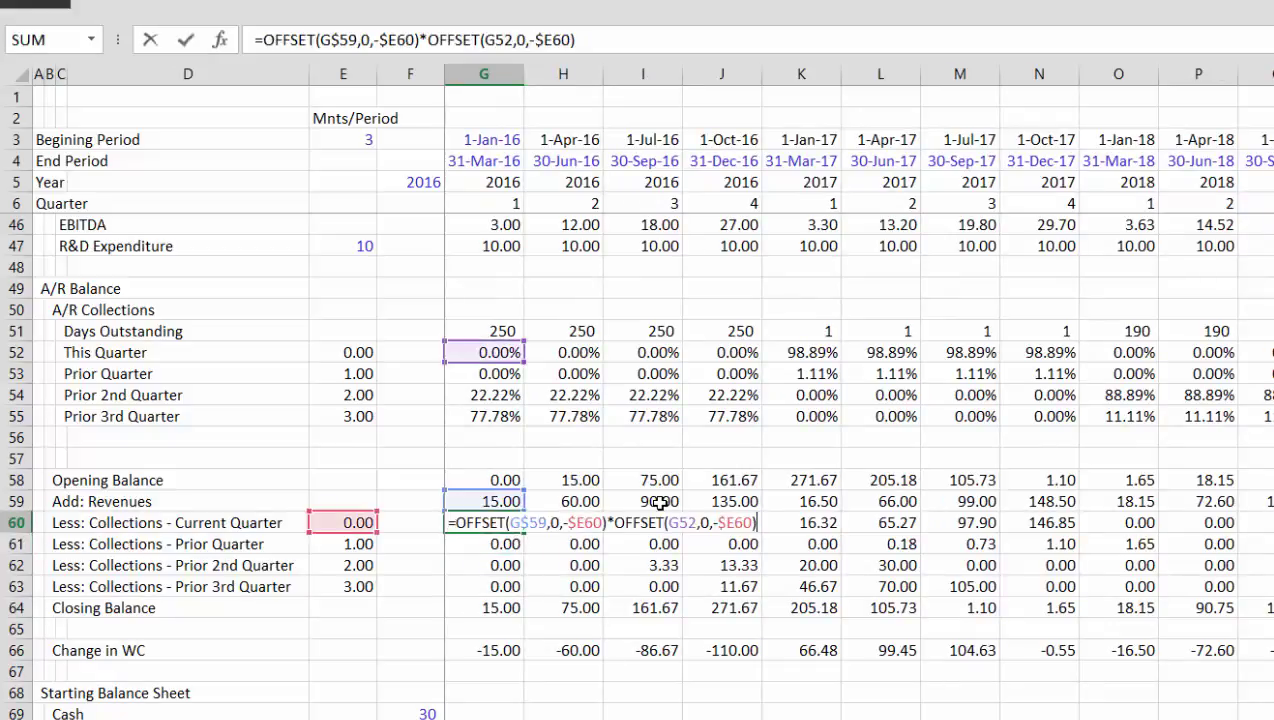
{"action": "key", "text": "Return"}
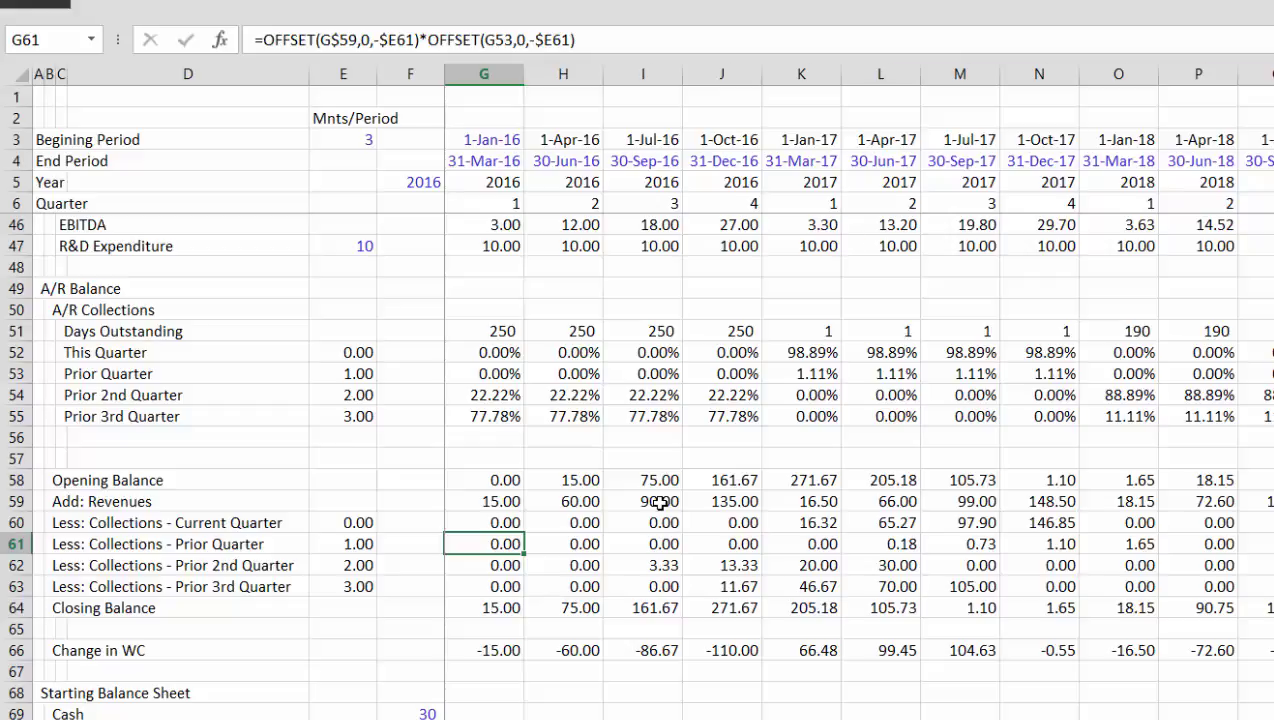
Save the workbook under the new name Quarterly Working Capital as an Excel Macro-Enabled Workbook in the Natural Gas Recovery folder
{"action": "key", "text": "F12"}
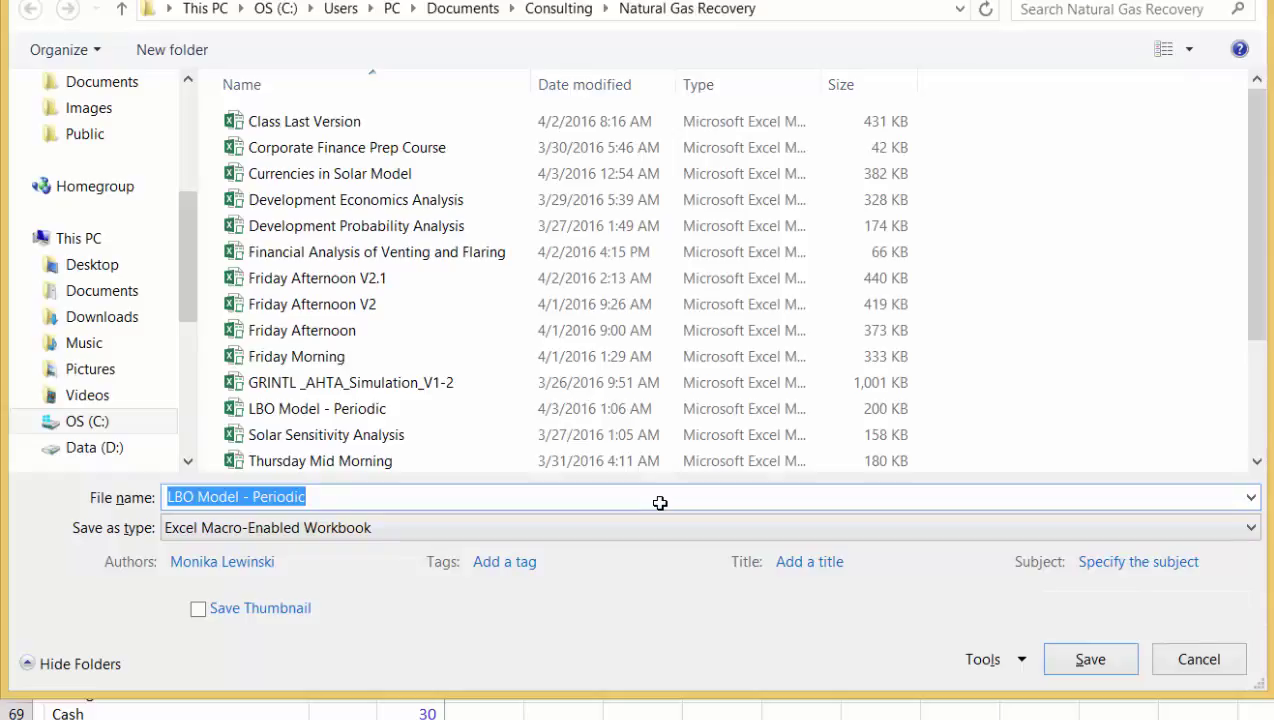
{"action": "type", "text": "Quarter"}
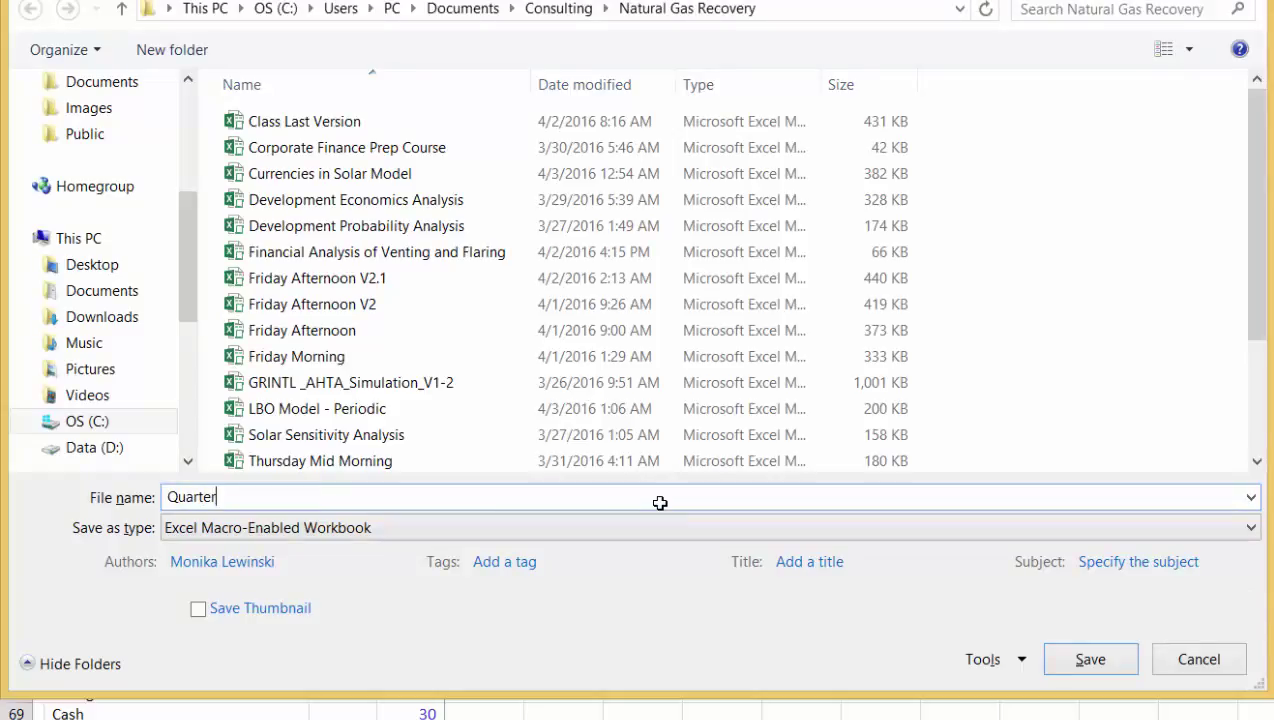
{"action": "type", "text": "ly Working Capital"}
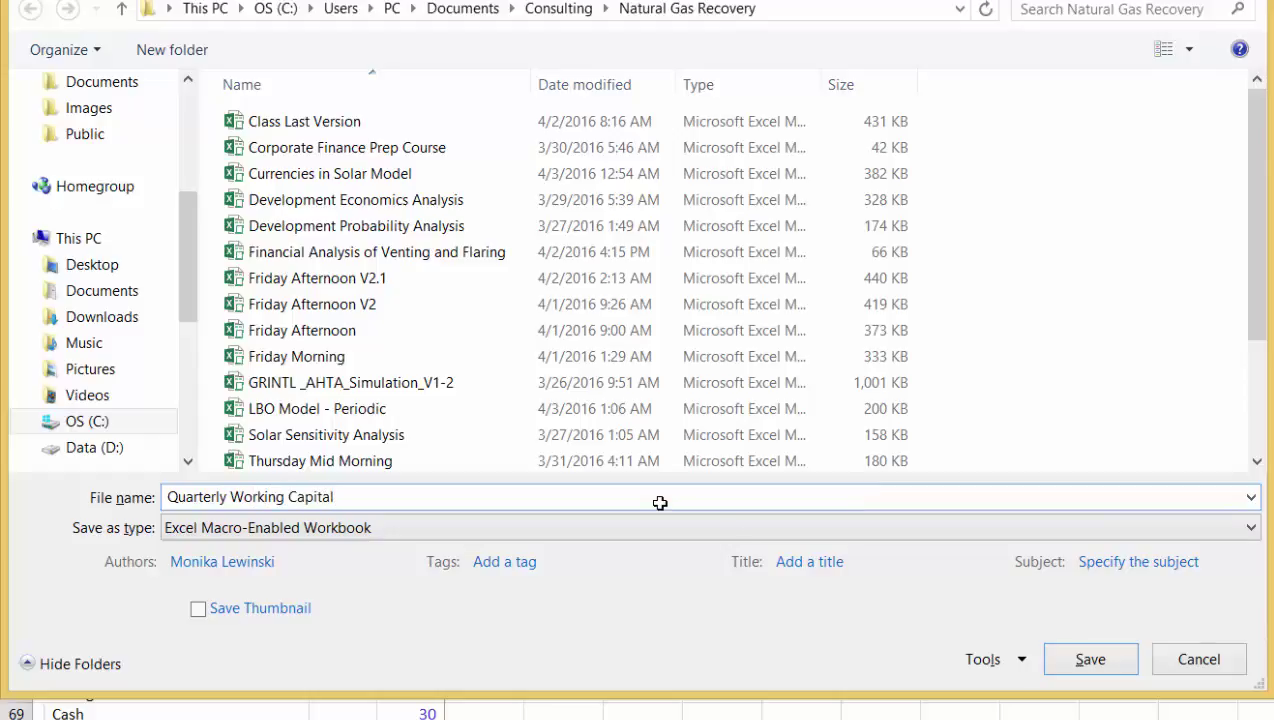
{"action": "key", "text": "Return"}
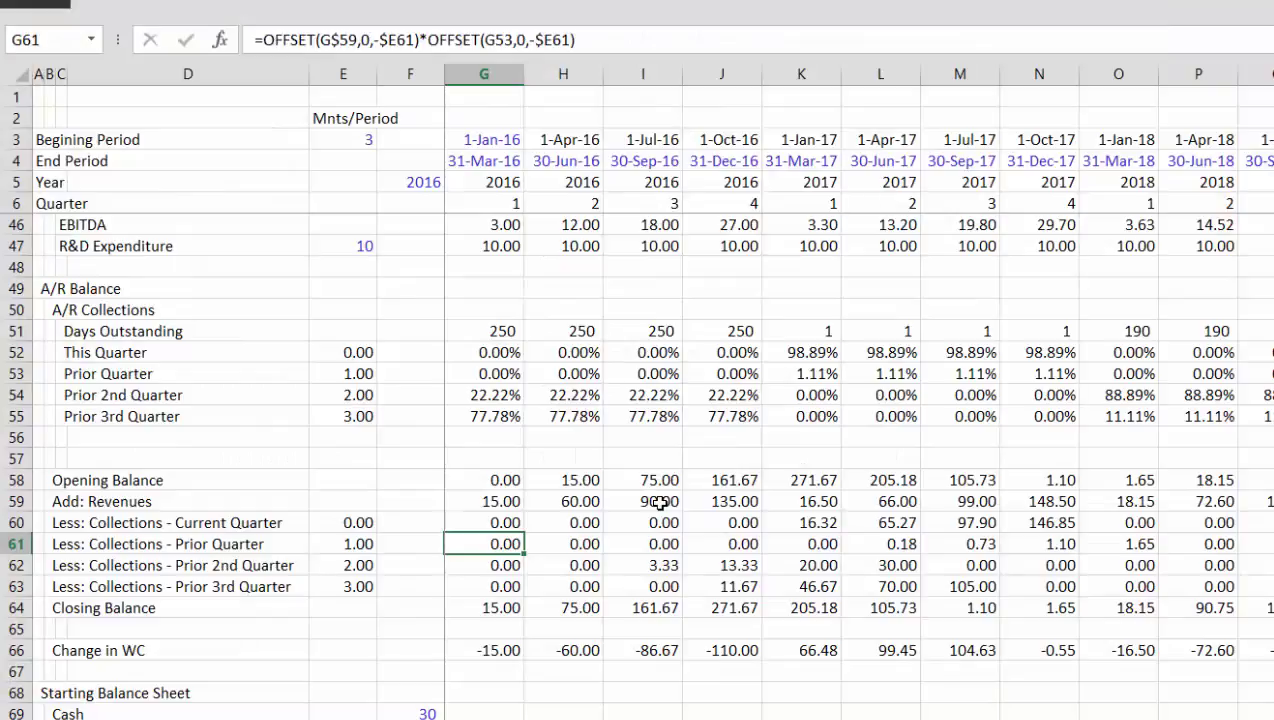